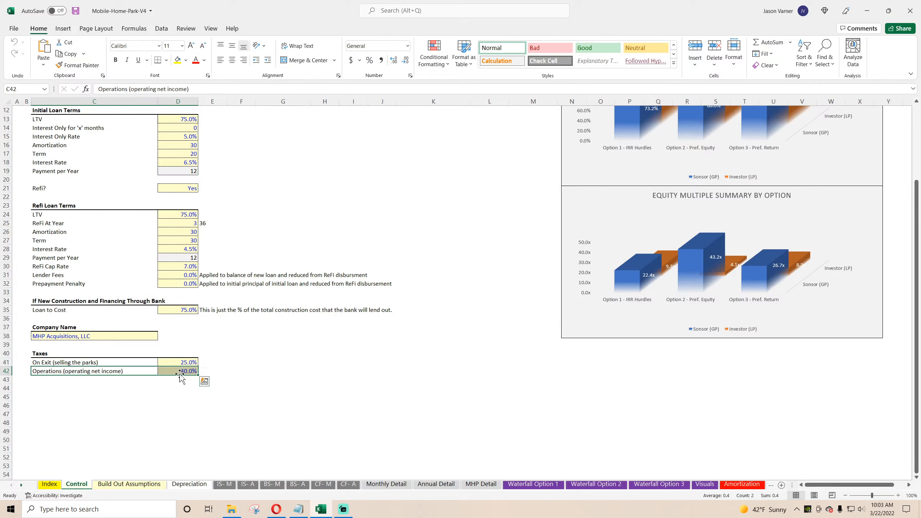
Review the park inputs on the Build Out Assumptions sheet and the tax rates on the Control sheet
{"action": "left_click", "coordinate": [173, 394]}
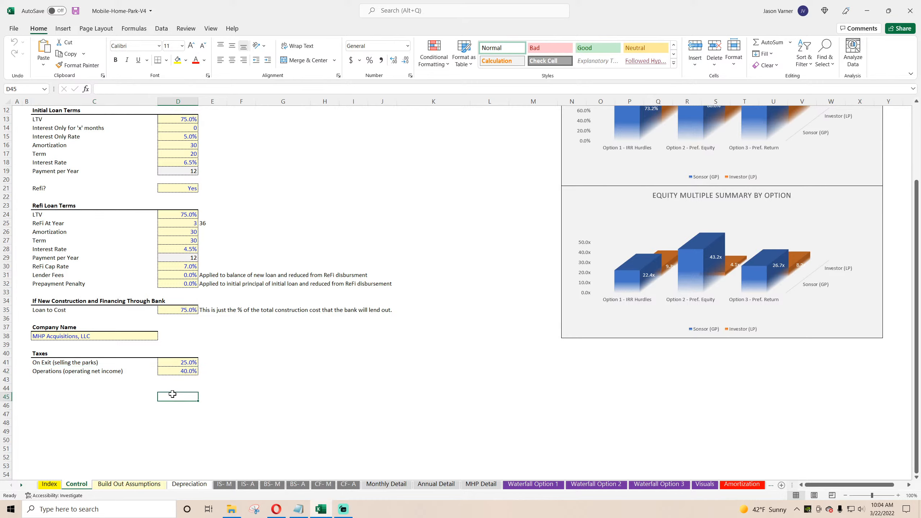
{"action": "left_click", "coordinate": [129, 484]}
{"action": "left_click", "coordinate": [240, 248]}
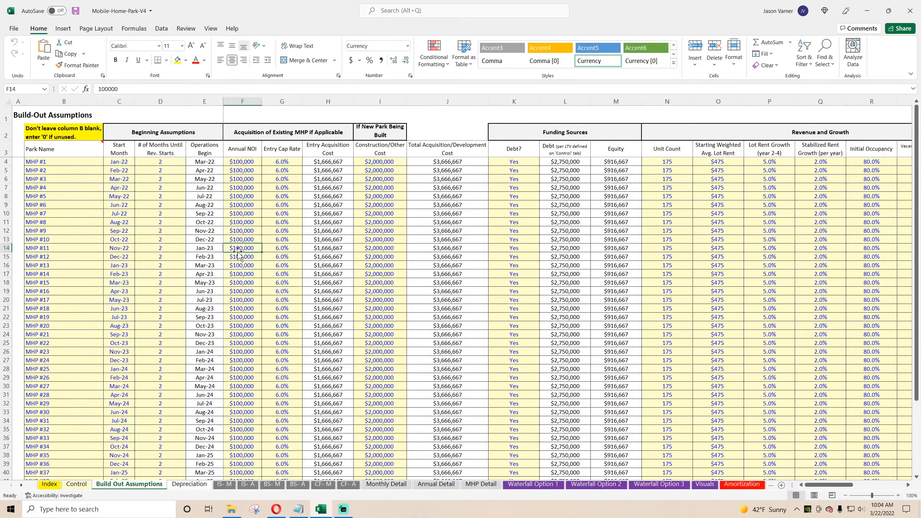
{"action": "left_click", "coordinate": [83, 486]}
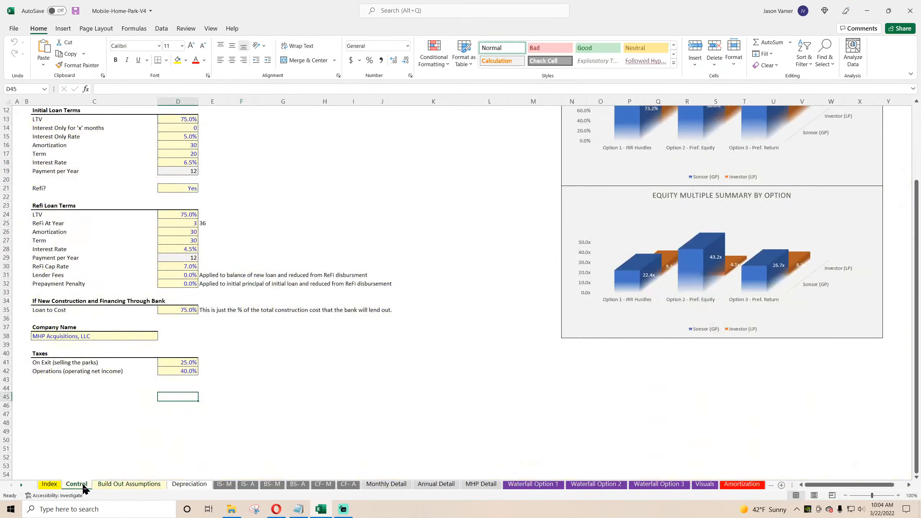
Save the workbook with the IS- M sheet open and review its taxable income, taxable sales proceeds and tax rows
{"action": "left_click", "coordinate": [227, 488]}
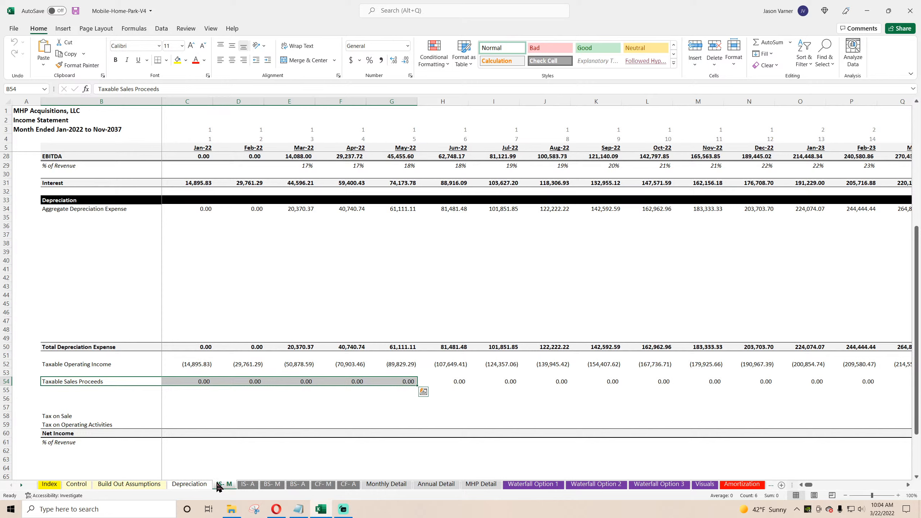
{"action": "left_click", "coordinate": [75, 11]}
{"action": "left_click", "coordinate": [201, 364]}
{"action": "left_click", "coordinate": [255, 383]}
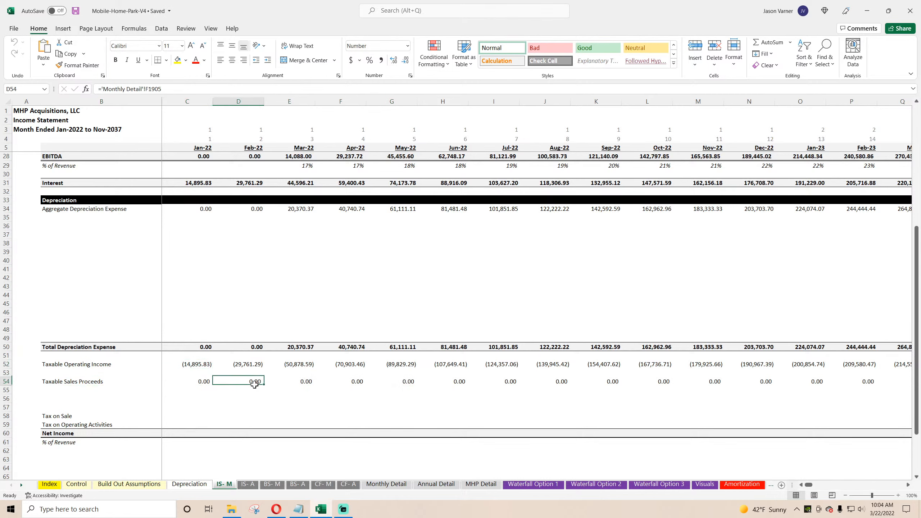
{"action": "left_click", "coordinate": [71, 399]}
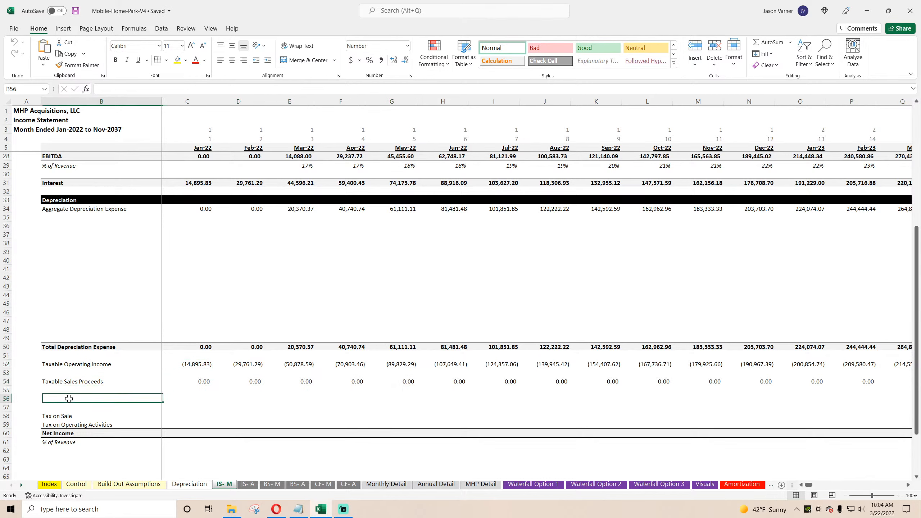
{"action": "left_click", "coordinate": [69, 415]}
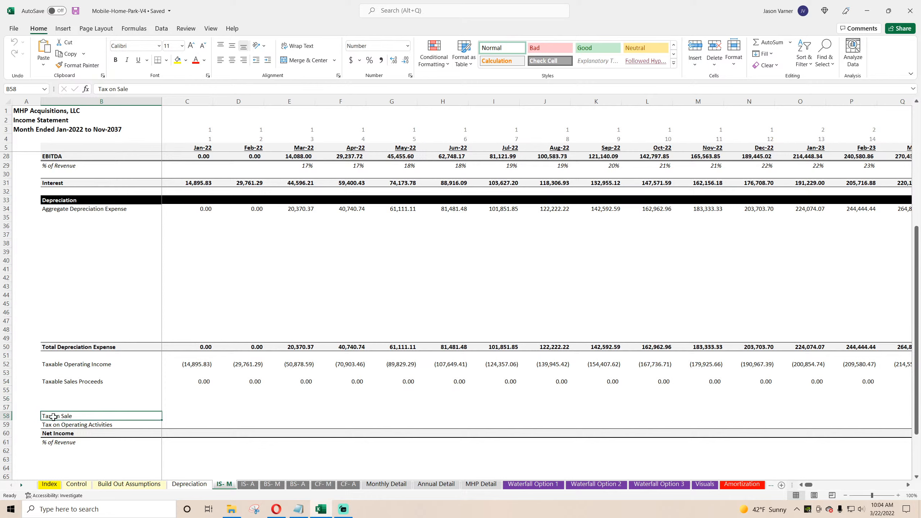
{"action": "left_click", "coordinate": [89, 425]}
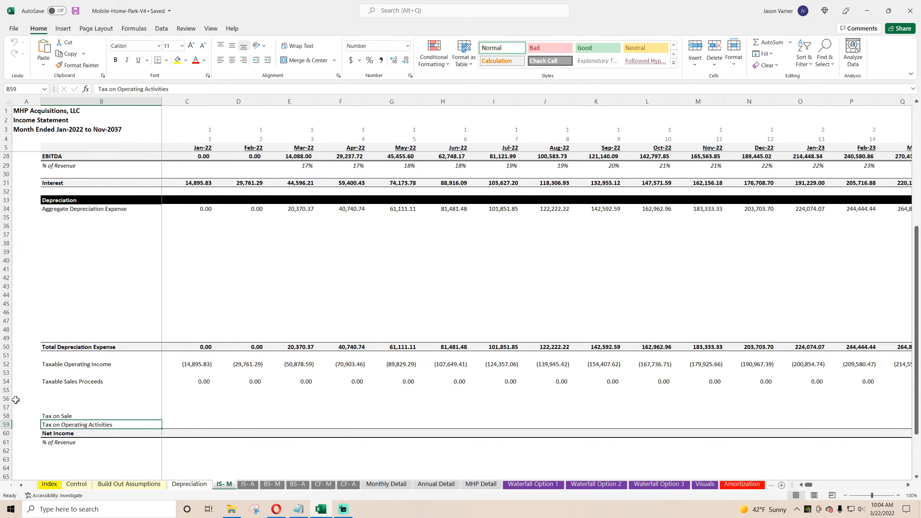
Delete one blank row above Tax on Sale and the blank row between Taxable Operating Income and Taxable Sales Proceeds
{"action": "left_click", "coordinate": [4, 398]}
{"action": "right_click", "coordinate": [4, 398]}
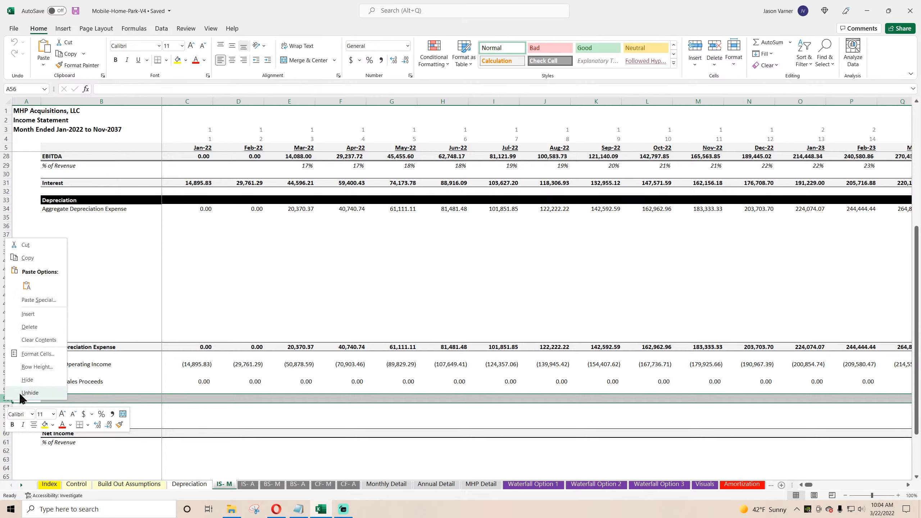
{"action": "left_click", "coordinate": [38, 323]}
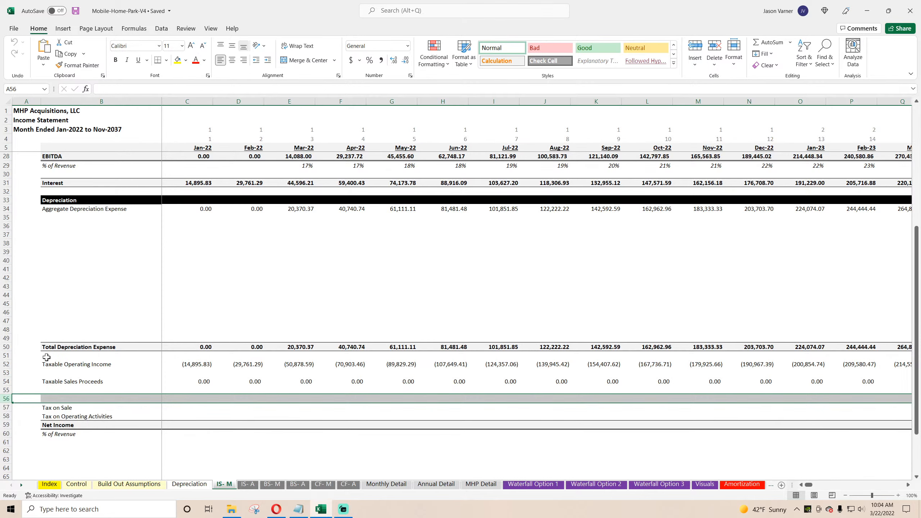
{"action": "left_click", "coordinate": [6, 373]}
{"action": "right_click", "coordinate": [5, 373]}
{"action": "left_click", "coordinate": [35, 300]}
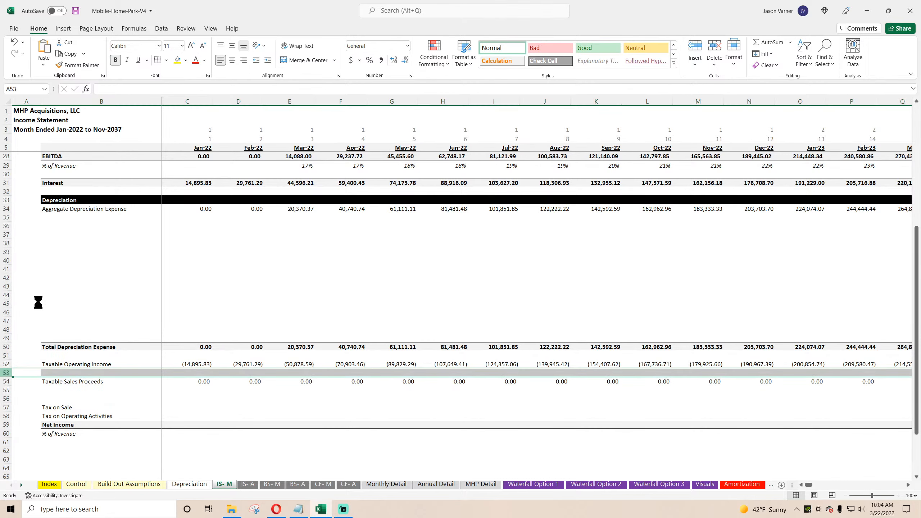
Delete the two remaining blank rows between Taxable Sales Proceeds and Tax on Sale
{"action": "left_click", "coordinate": [54, 381]}
{"action": "left_click", "coordinate": [7, 381]}
{"action": "right_click", "coordinate": [7, 382]}
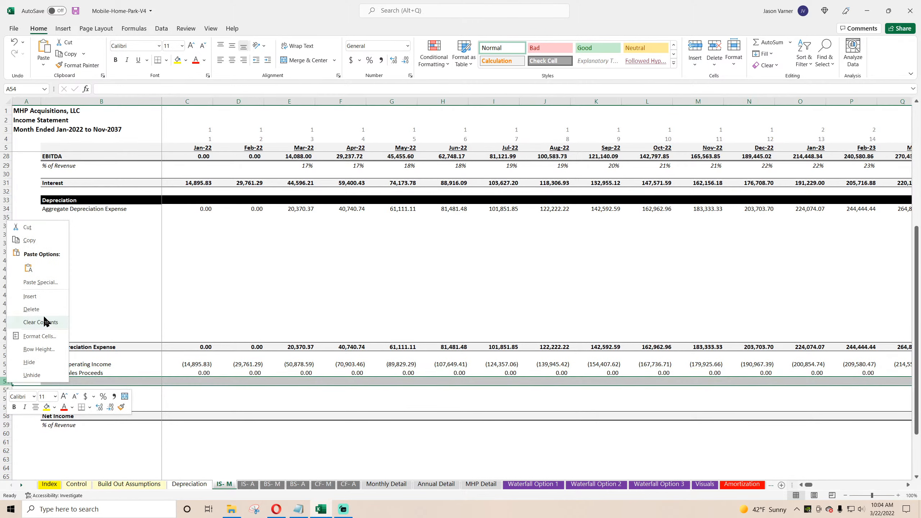
{"action": "left_click", "coordinate": [37, 308]}
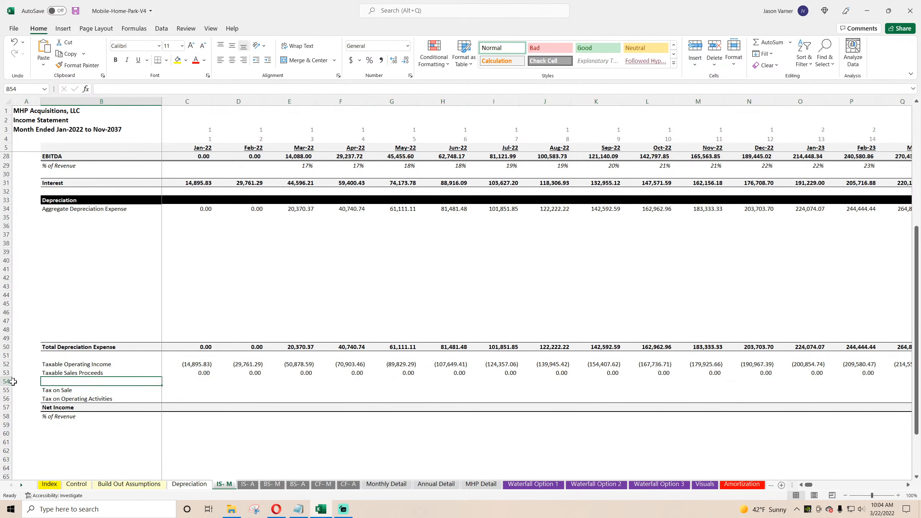
{"action": "left_click", "coordinate": [7, 382]}
{"action": "right_click", "coordinate": [7, 382]}
{"action": "left_click", "coordinate": [41, 311]}
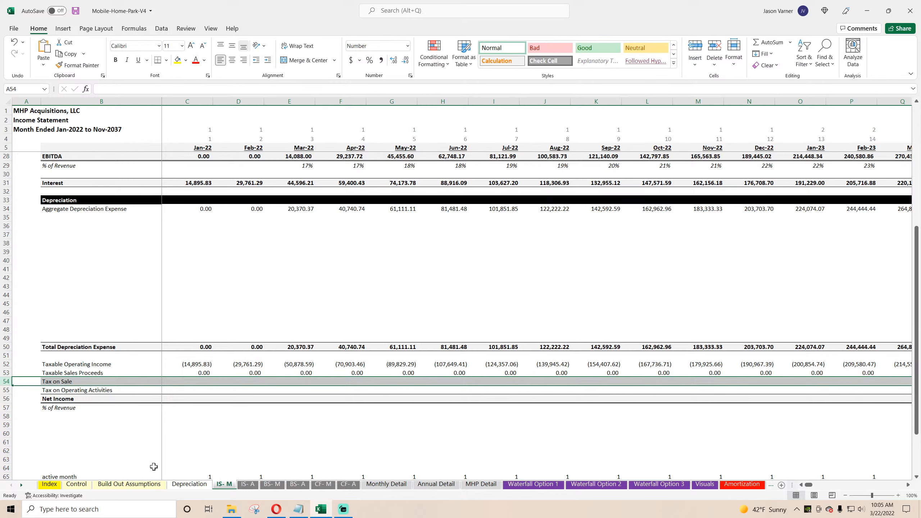
Review the Start Month column for all parks on the Build Out Assumptions sheet
{"action": "left_click", "coordinate": [129, 484]}
{"action": "scroll", "coordinate": [123, 357], "scroll_direction": "down", "scroll_amount": 11}
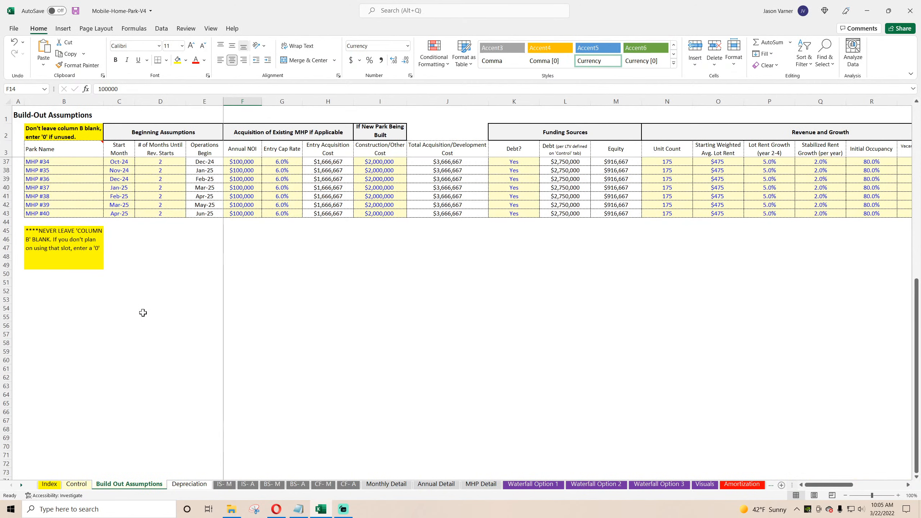
{"action": "scroll", "coordinate": [142, 313], "scroll_direction": "up", "scroll_amount": 11}
{"action": "left_click_drag", "start_coordinate": [114, 161], "coordinate": [118, 333]}
{"action": "scroll", "coordinate": [116, 330], "scroll_direction": "down", "scroll_amount": 11}
{"action": "scroll", "coordinate": [116, 331], "scroll_direction": "up", "scroll_amount": 11}
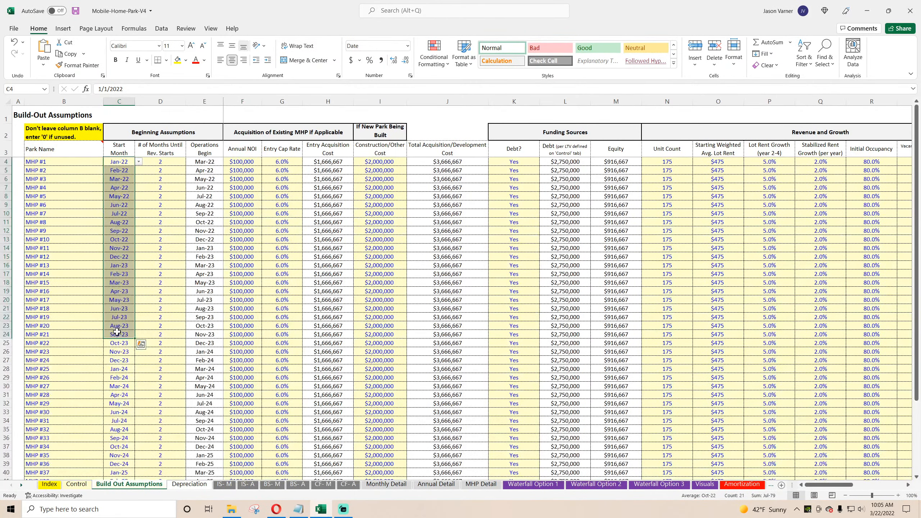
{"action": "left_click", "coordinate": [125, 263]}
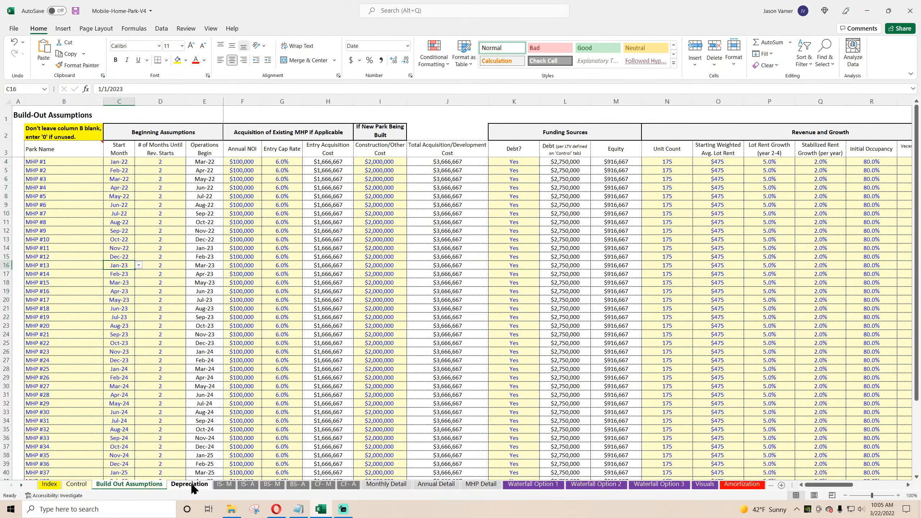
Return to the IS- M sheet and save the workbook
{"action": "left_click", "coordinate": [224, 484]}
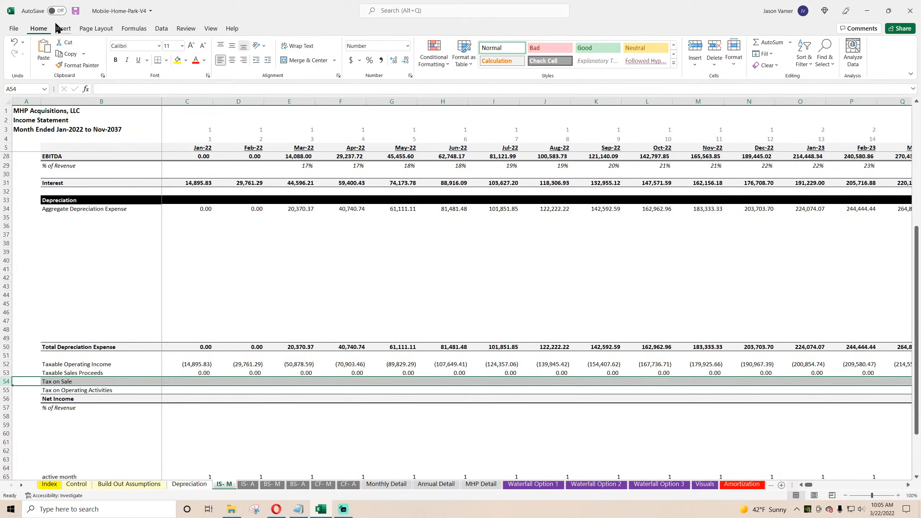
{"action": "left_click", "coordinate": [76, 10]}
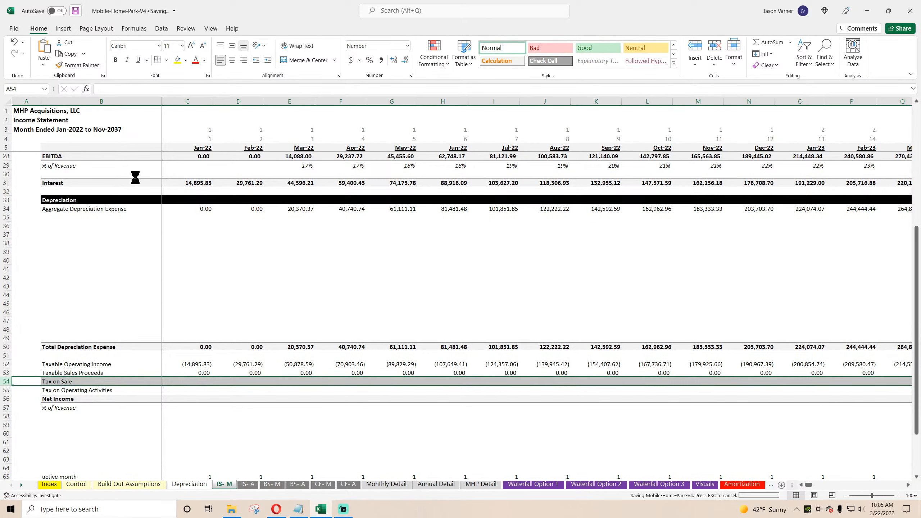
{"action": "left_click", "coordinate": [242, 283]}
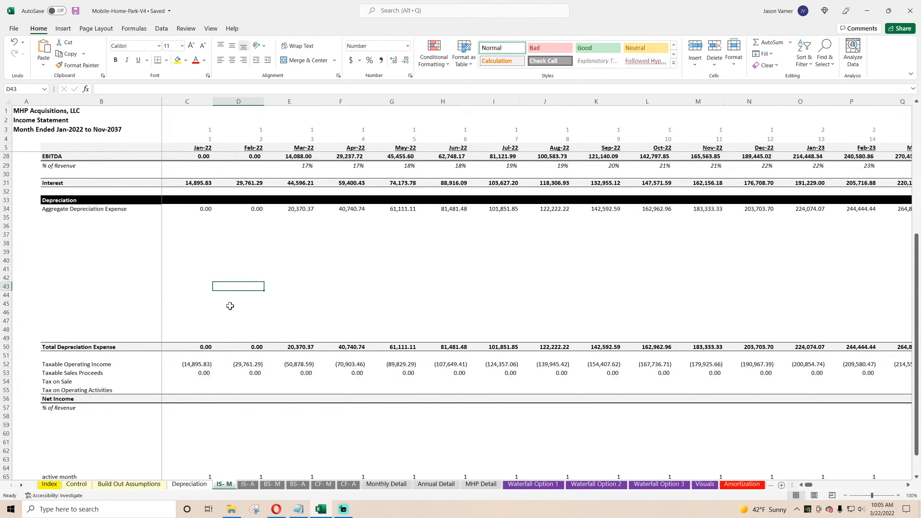
Examine the Taxable Operating Income formulas and the Tax on Sale cells for Jan-22 through Apr-22
{"action": "left_click", "coordinate": [194, 364]}
{"action": "left_click", "coordinate": [243, 364]}
{"action": "left_click", "coordinate": [191, 364]}
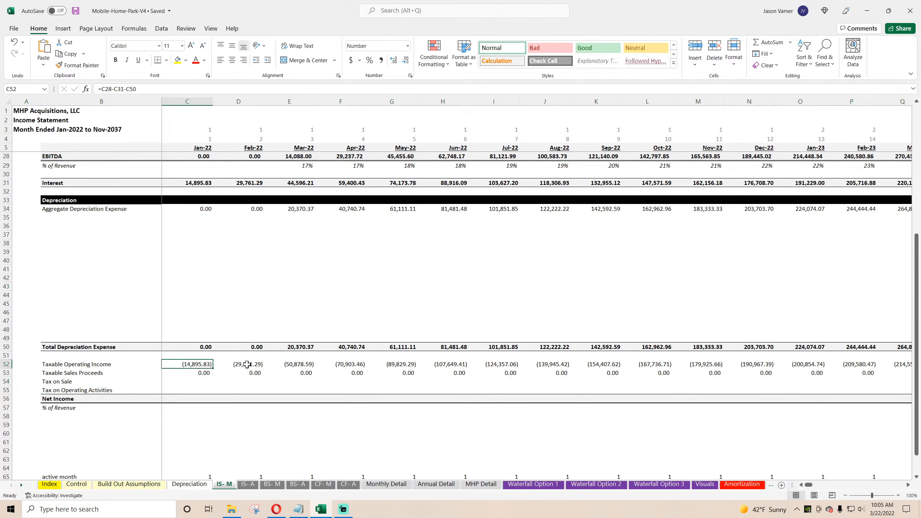
{"action": "left_click", "coordinate": [242, 364]}
{"action": "left_click", "coordinate": [304, 364]}
{"action": "left_click", "coordinate": [336, 364]}
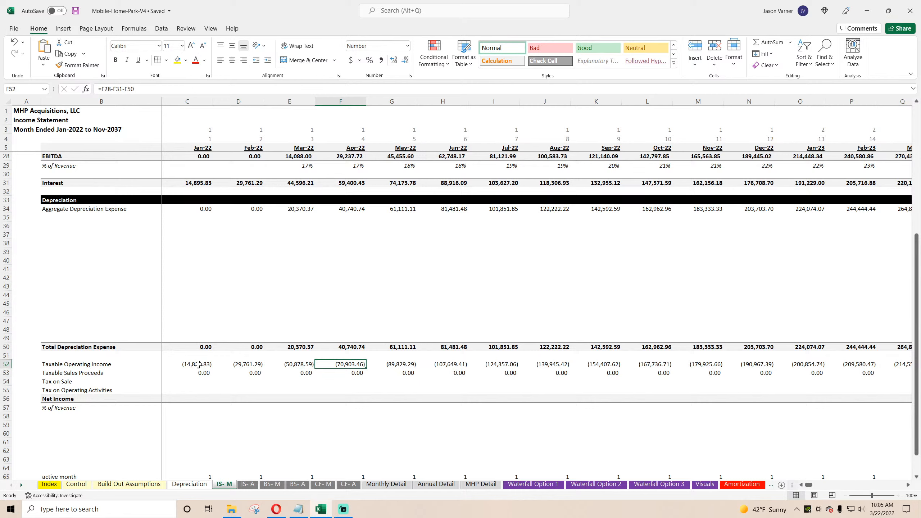
{"action": "left_click", "coordinate": [198, 380]}
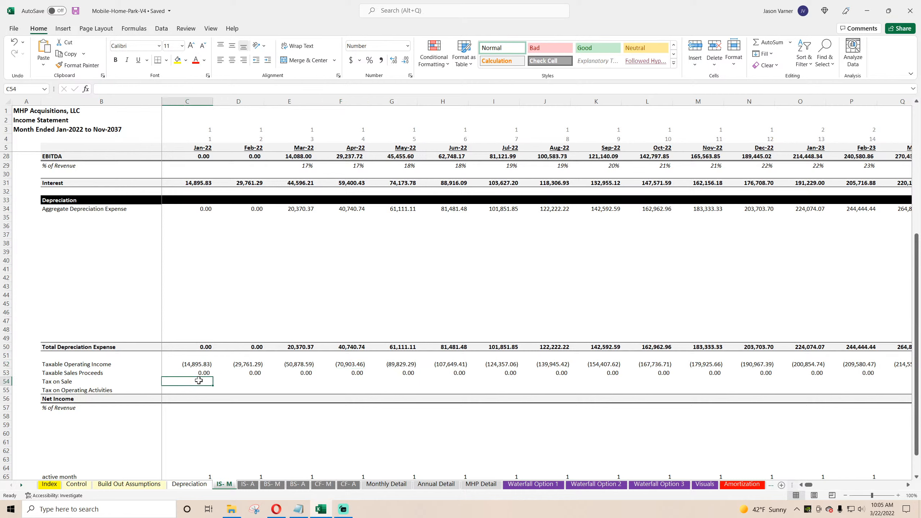
{"action": "left_click", "coordinate": [239, 380]}
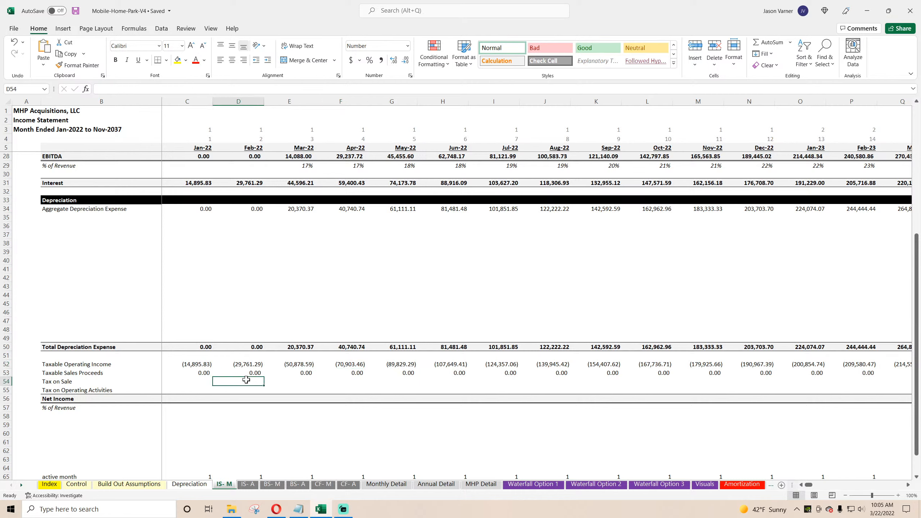
{"action": "left_click", "coordinate": [295, 379]}
{"action": "left_click", "coordinate": [343, 381]}
{"action": "left_click", "coordinate": [191, 379]}
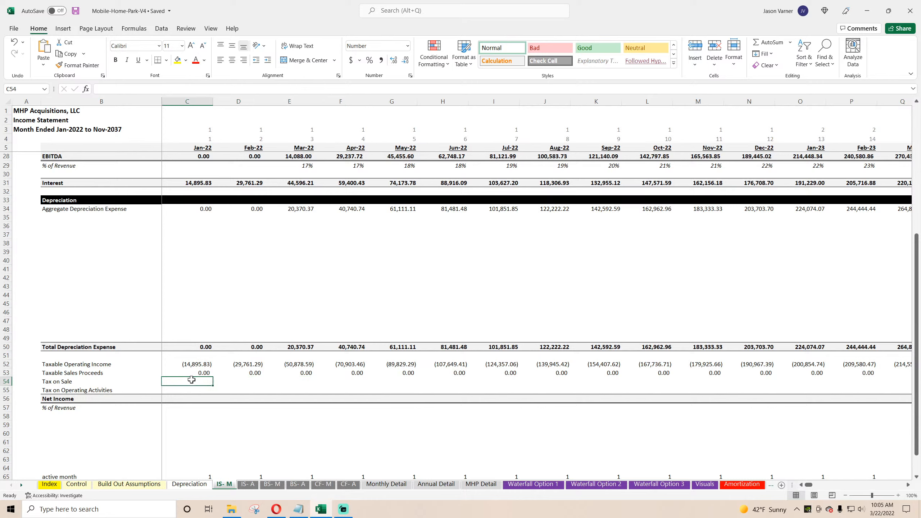
{"action": "left_click", "coordinate": [247, 380]}
{"action": "left_click", "coordinate": [199, 380]}
{"action": "left_click", "coordinate": [235, 381]}
{"action": "left_click", "coordinate": [194, 380]}
{"action": "left_click", "coordinate": [240, 381]}
{"action": "left_click", "coordinate": [285, 382]}
{"action": "left_click", "coordinate": [202, 384]}
{"action": "scroll", "coordinate": [103, 387], "scroll_direction": "down", "scroll_amount": 7}
{"action": "scroll", "coordinate": [103, 386], "scroll_direction": "up", "scroll_amount": 7}
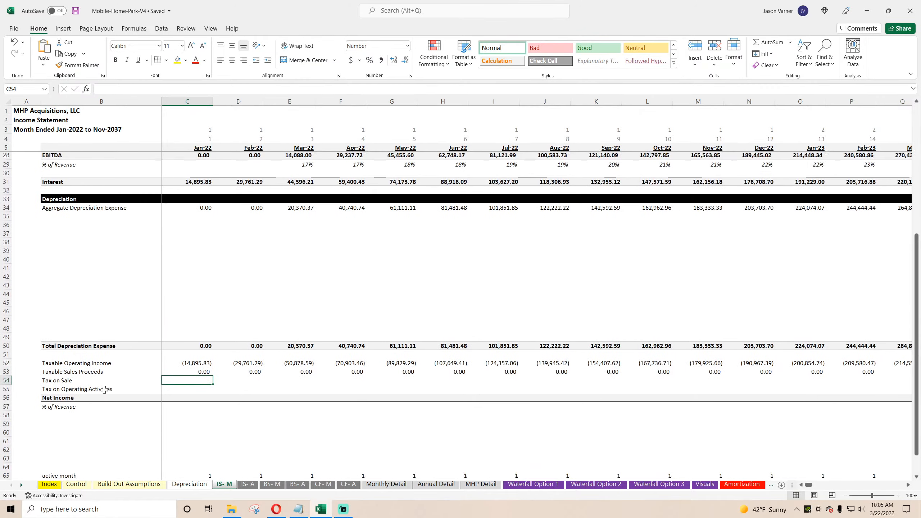
Copy range B52:D57, from Taxable Operating Income to % of Revenue, on IS- M and paste it at B52 on IS- A
{"action": "left_click", "coordinate": [247, 486]}
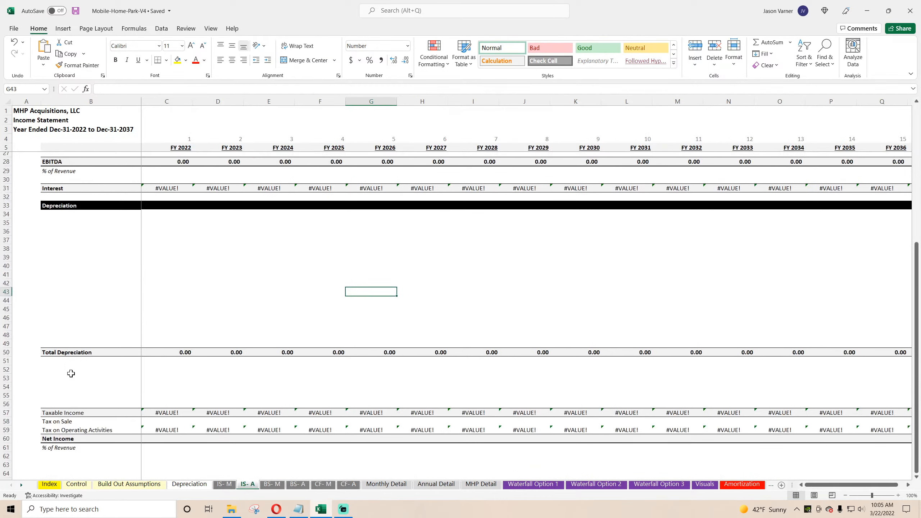
{"action": "left_click", "coordinate": [55, 349]}
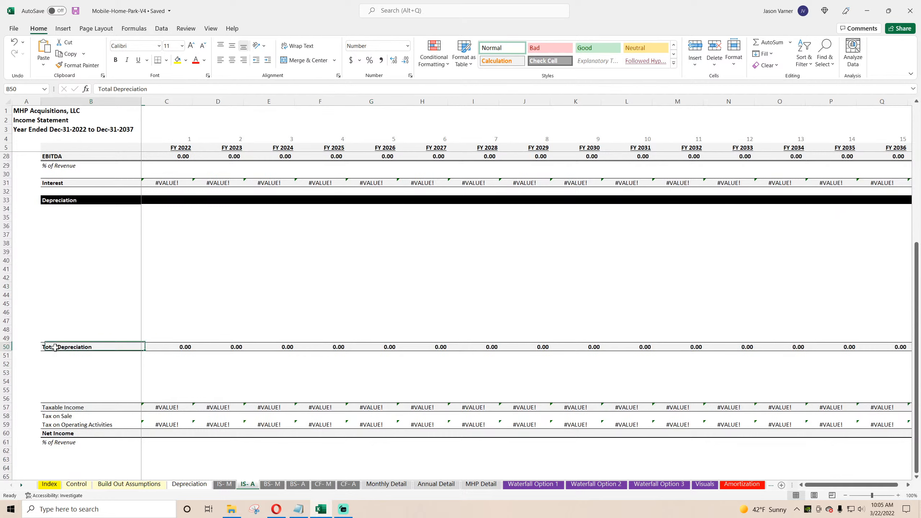
{"action": "scroll", "coordinate": [57, 360], "scroll_direction": "down", "scroll_amount": 4}
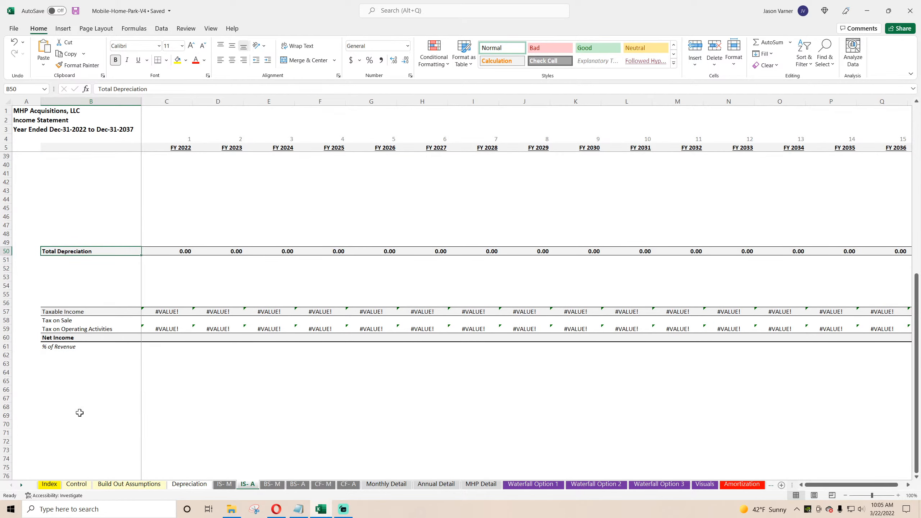
{"action": "left_click", "coordinate": [225, 484]}
{"action": "left_click_drag", "start_coordinate": [62, 364], "coordinate": [220, 405]}
{"action": "right_click", "coordinate": [220, 404]}
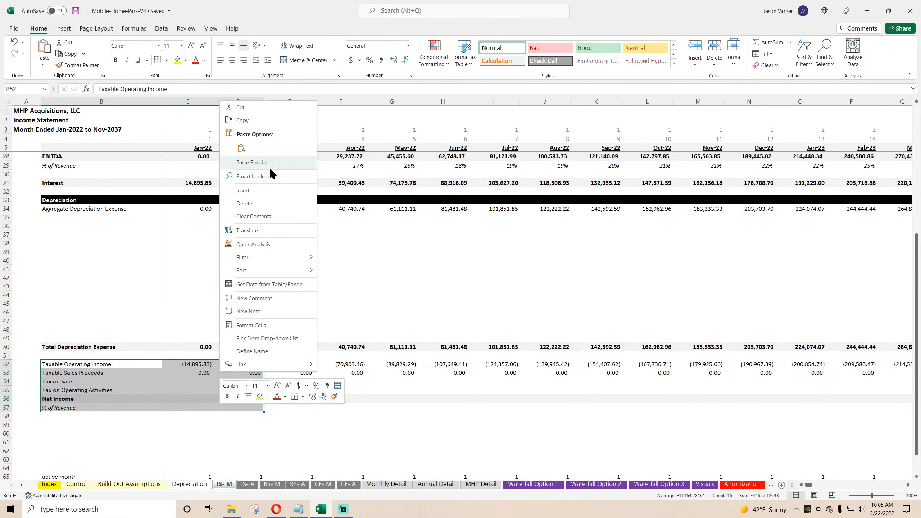
{"action": "left_click", "coordinate": [240, 123]}
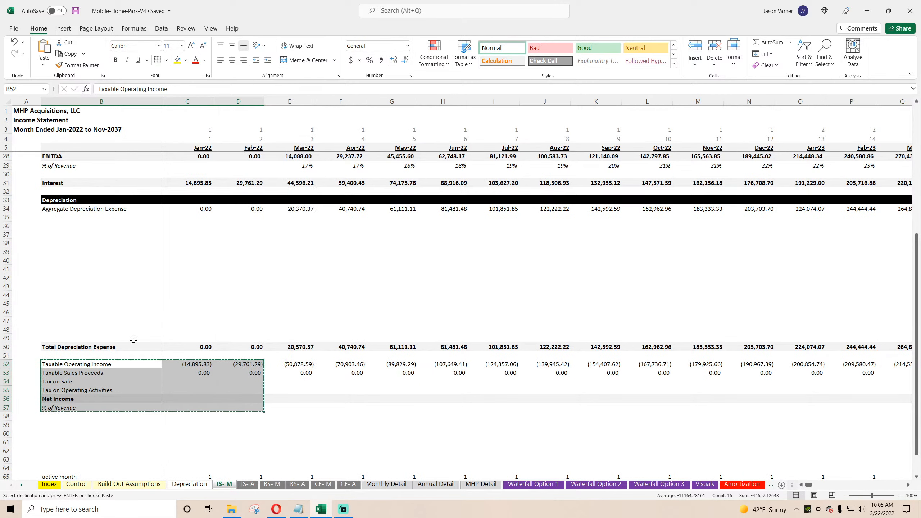
{"action": "left_click", "coordinate": [248, 484]}
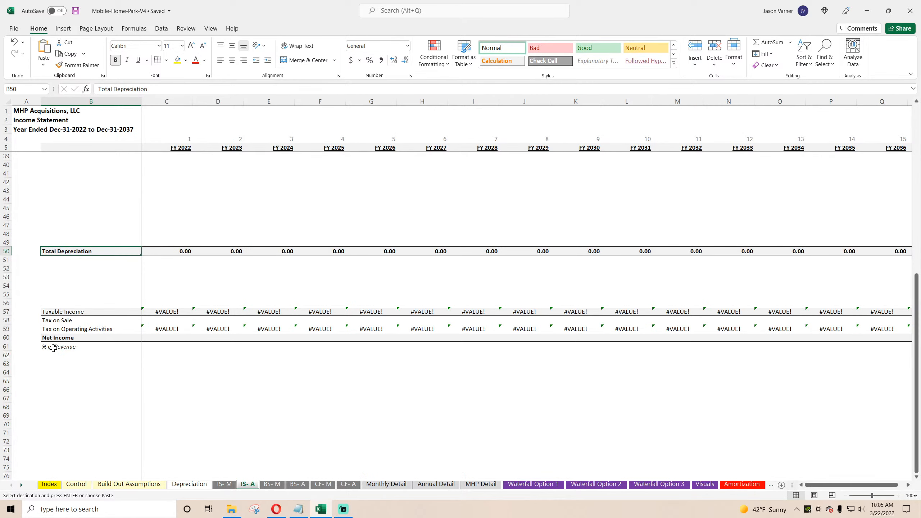
{"action": "left_click", "coordinate": [53, 269]}
{"action": "right_click", "coordinate": [52, 269]}
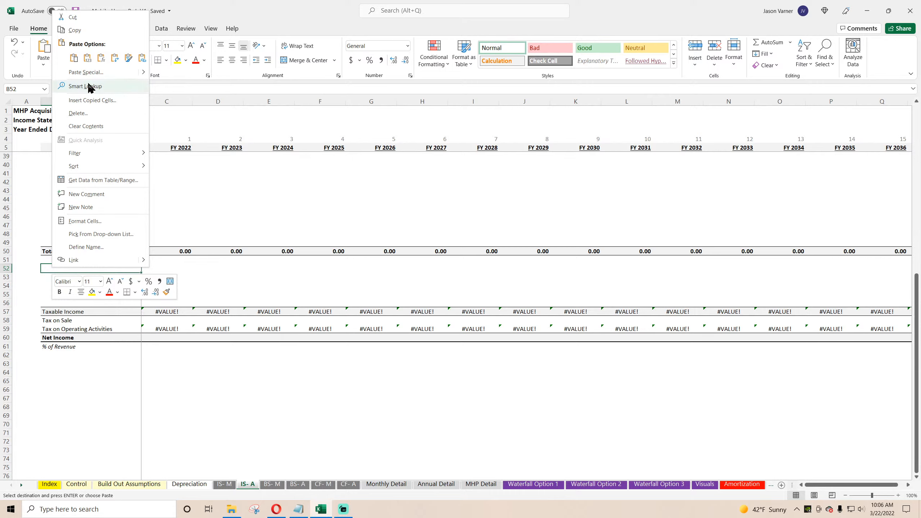
{"action": "left_click", "coordinate": [74, 58]}
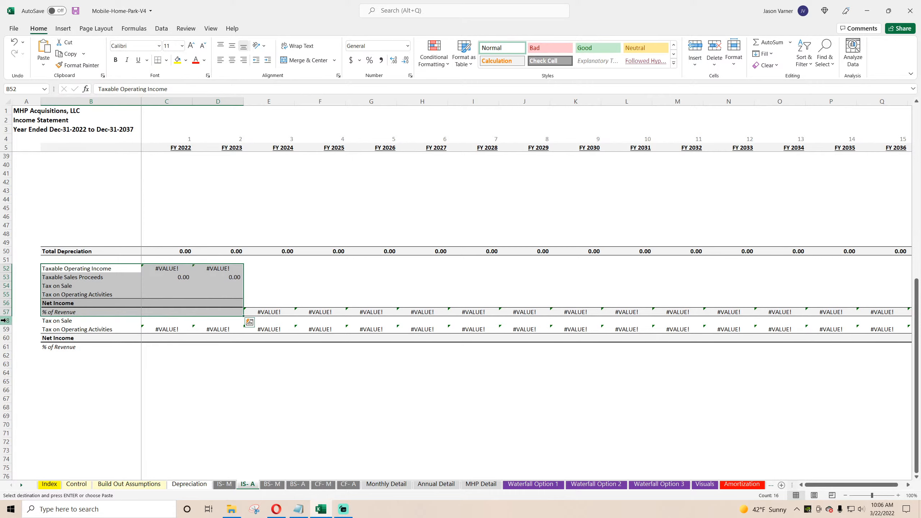
Clear all contents and formatting from leftover rows 58 to 61 on IS- A, and save the workbook
{"action": "left_click_drag", "start_coordinate": [7, 320], "coordinate": [6, 347]}
{"action": "left_click", "coordinate": [766, 66]}
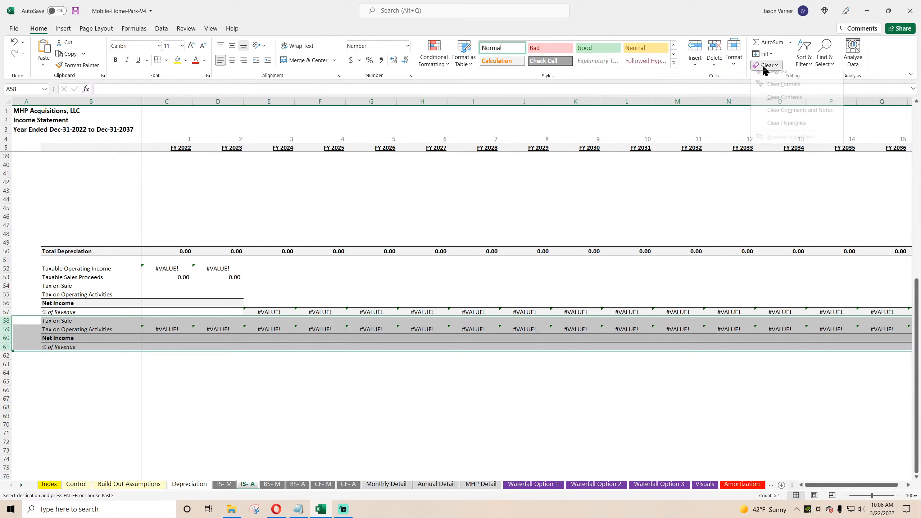
{"action": "left_click", "coordinate": [780, 81]}
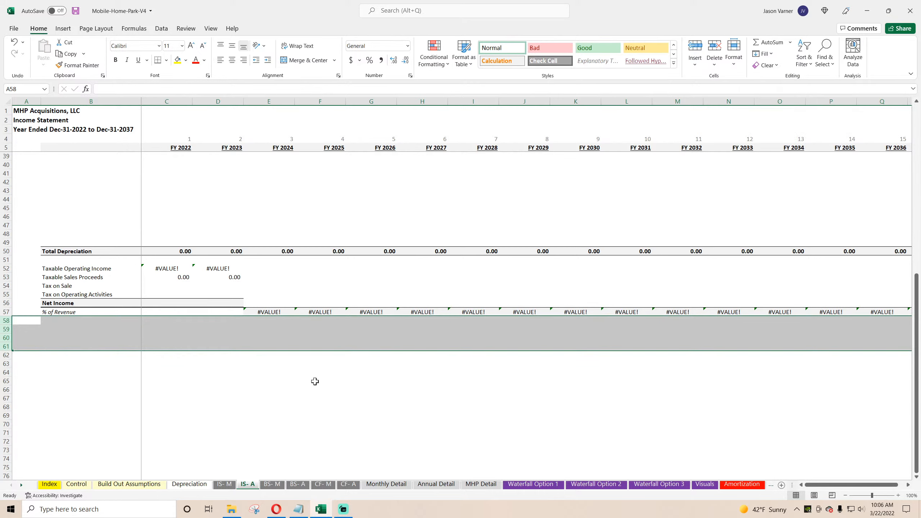
{"action": "left_click", "coordinate": [286, 388]}
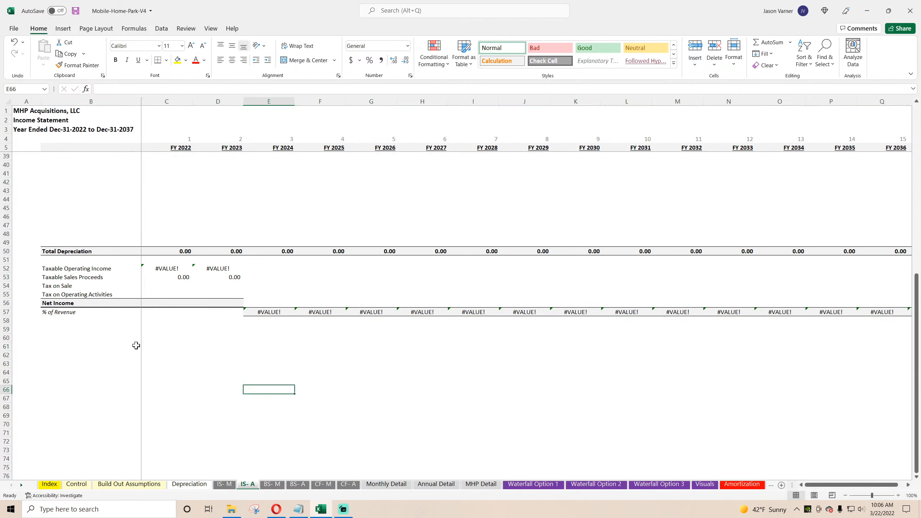
{"action": "left_click", "coordinate": [220, 311]}
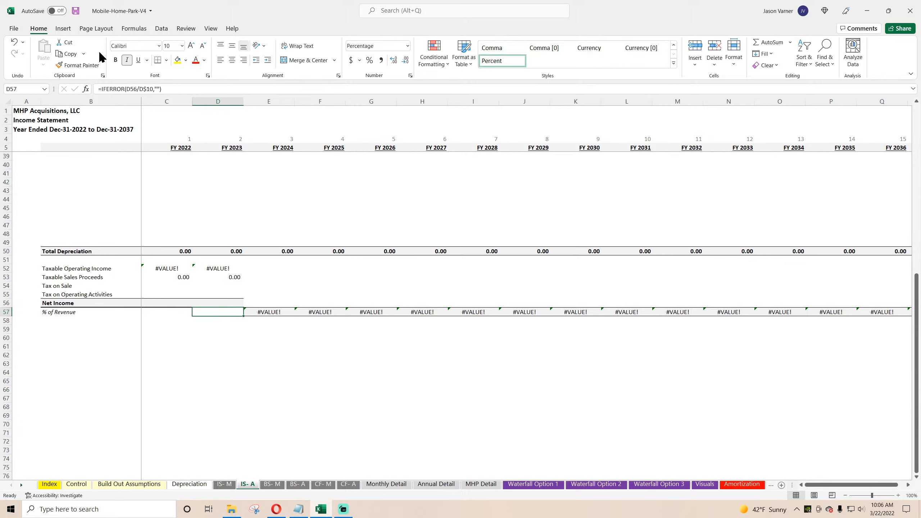
{"action": "left_click", "coordinate": [76, 10]}
{"action": "left_click", "coordinate": [178, 271]}
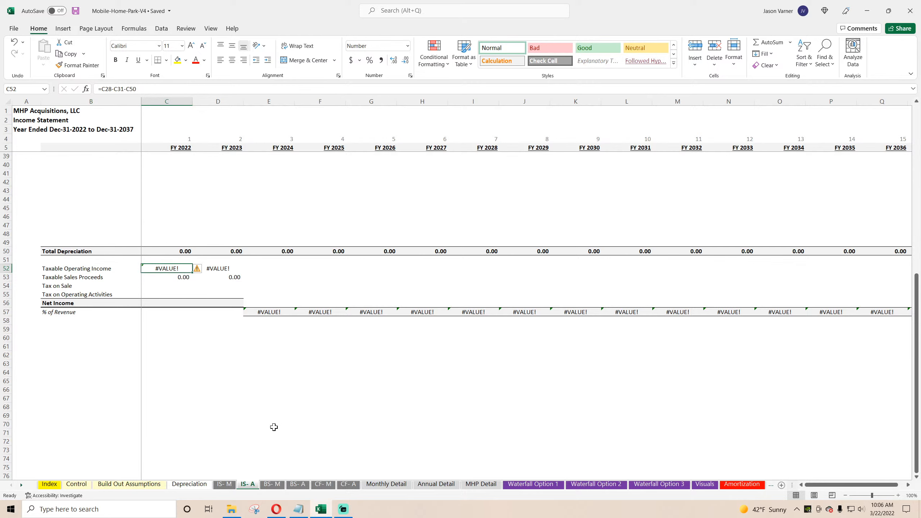
{"action": "scroll", "coordinate": [278, 421], "scroll_direction": "up", "scroll_amount": 11}
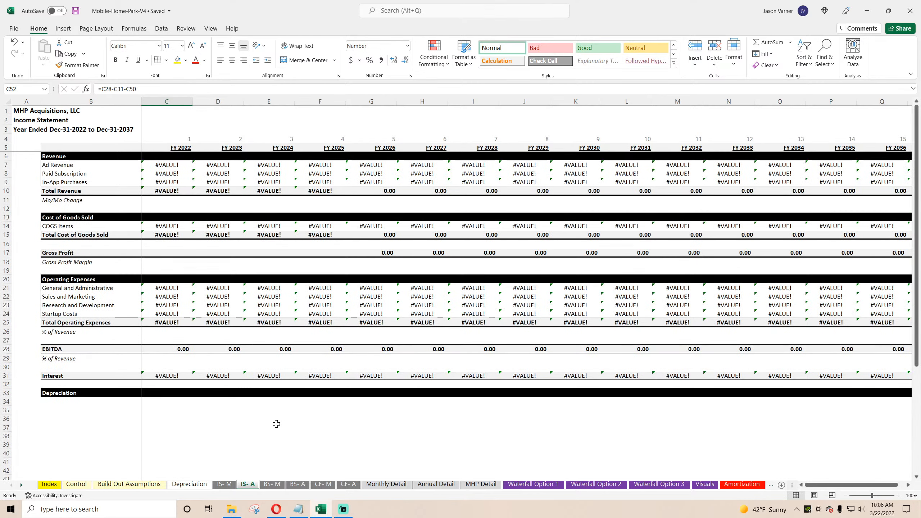
{"action": "left_click", "coordinate": [168, 166]}
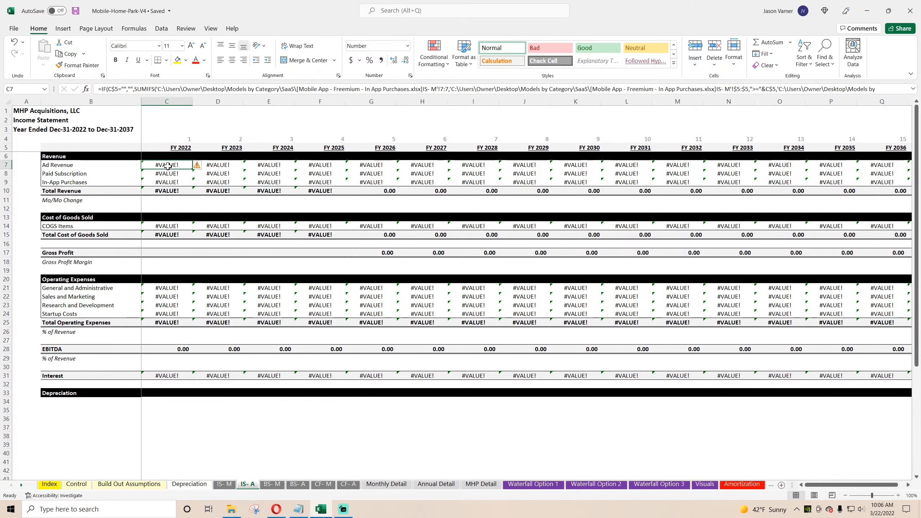
{"action": "type", "text": "="}
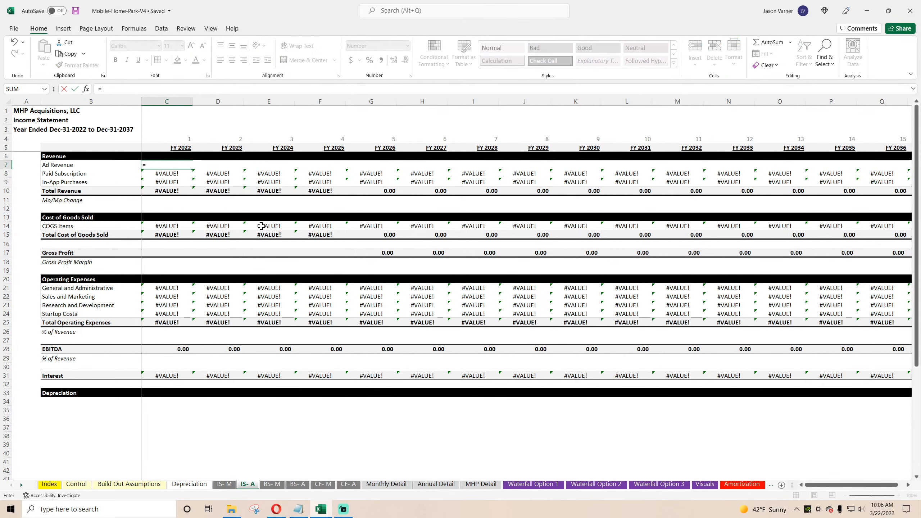
{"action": "type", "text": "sumifs("}
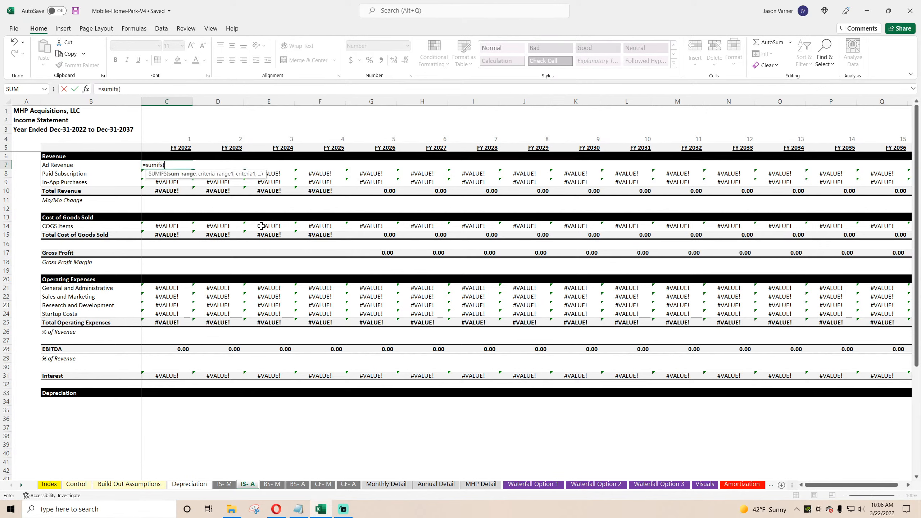
{"action": "key", "text": "BackSpace"}
{"action": "key", "text": "BackSpace"}
{"action": "key", "text": "BackSpace"}
{"action": "key", "text": "BackSpace"}
{"action": "key", "text": "BackSpace"}
{"action": "key", "text": "BackSpace"}
{"action": "key", "text": "BackSpace"}
{"action": "key", "text": "BackSpace"}
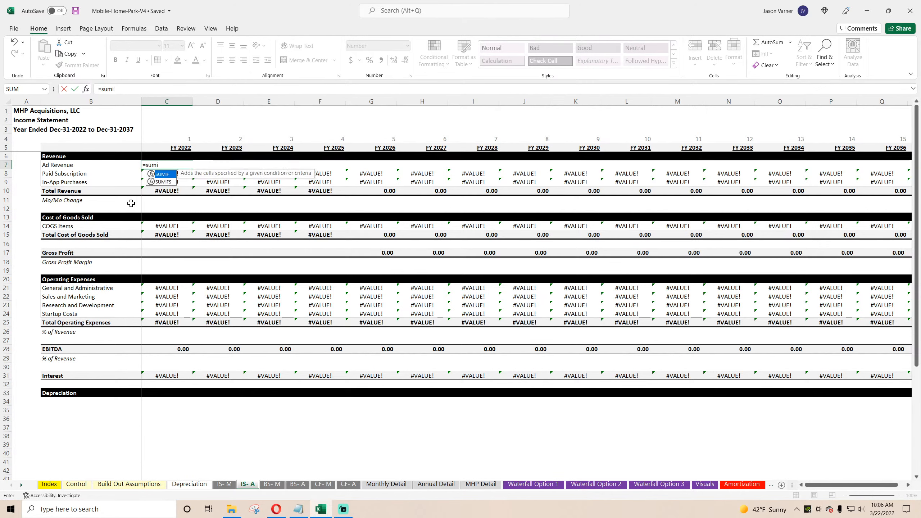
{"action": "key", "text": "Return"}
Relink the first revenue label in B7 to 'IS- M'!B7 by removing the external workbook path, and fill it down to B9
{"action": "left_click", "coordinate": [59, 165]}
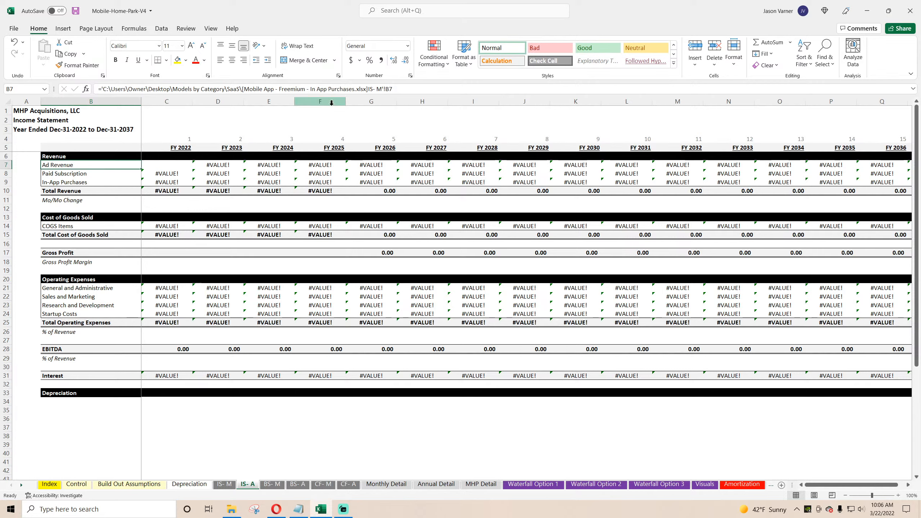
{"action": "left_click_drag", "start_coordinate": [369, 88], "coordinate": [104, 88]}
{"action": "type", "text": "C"}
{"action": "key", "text": "BackSpace"}
{"action": "key", "text": "Return"}
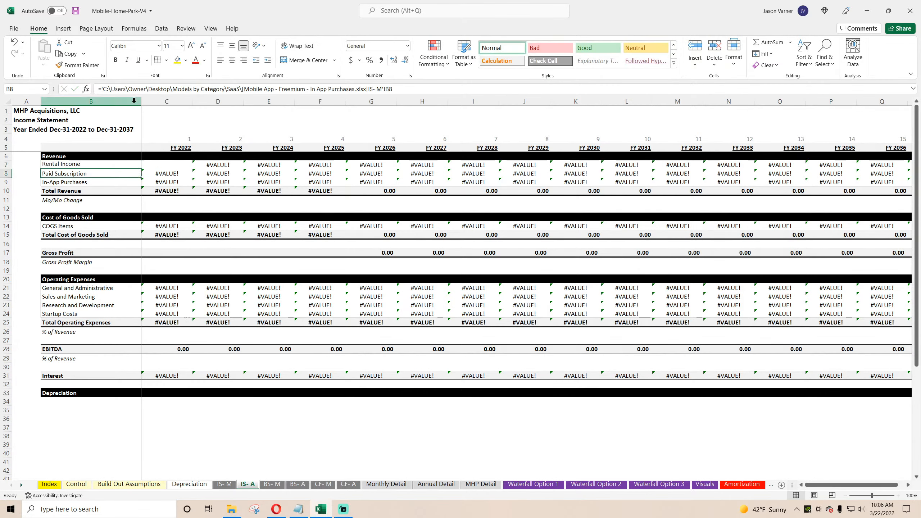
{"action": "left_click", "coordinate": [93, 164]}
{"action": "left_click_drag", "start_coordinate": [141, 169], "coordinate": [141, 185]}
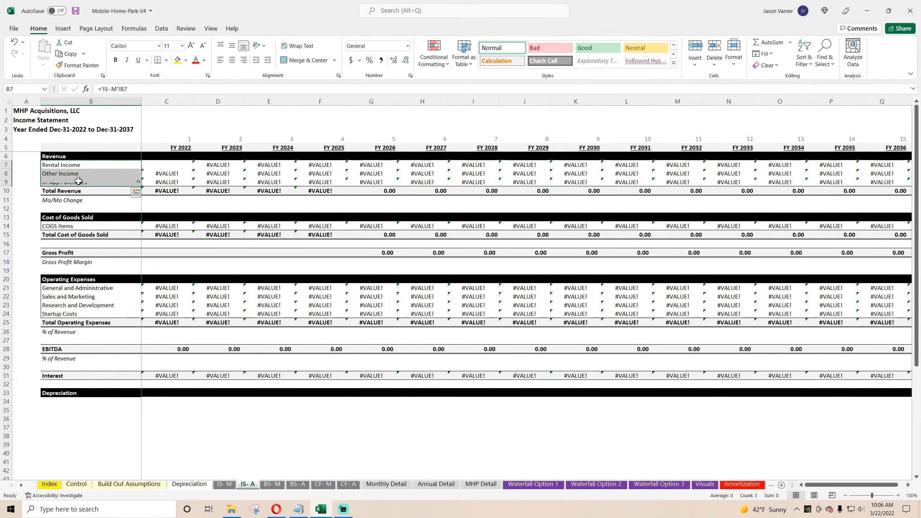
Delete the third revenue label in B9
{"action": "left_click", "coordinate": [77, 183]}
{"action": "key", "text": "Delete"}
{"action": "key", "text": "Return"}
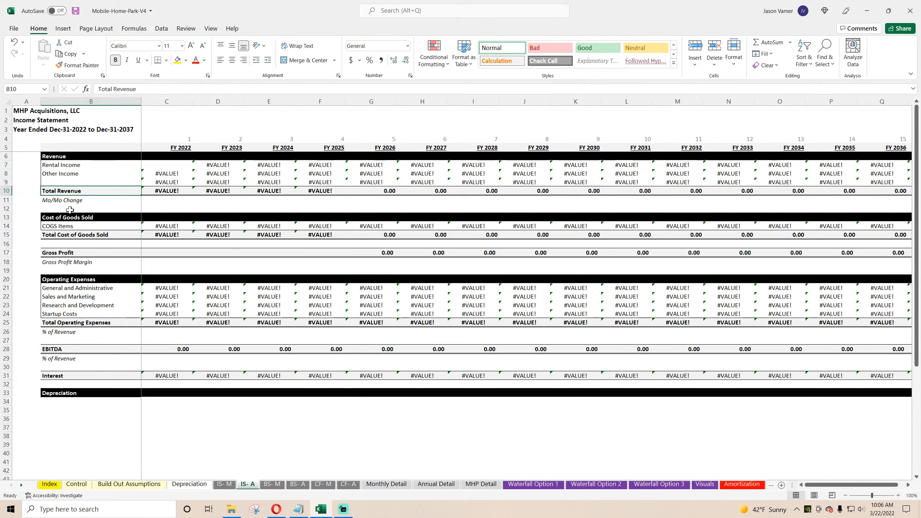
Copy the label link from B7 and paste it over COGS Items in B14
{"action": "right_click", "coordinate": [68, 167]}
{"action": "left_click", "coordinate": [92, 186]}
{"action": "right_click", "coordinate": [69, 226]}
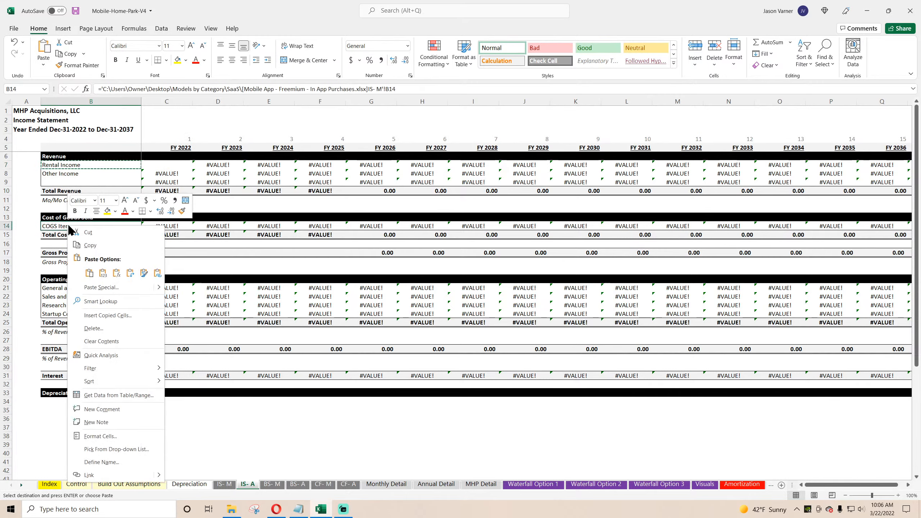
{"action": "left_click", "coordinate": [88, 271]}
Link the Cost of Goods Sold heading in B13 to the Vacancy Loss heading in B13 of IS- M
{"action": "left_click", "coordinate": [84, 218]}
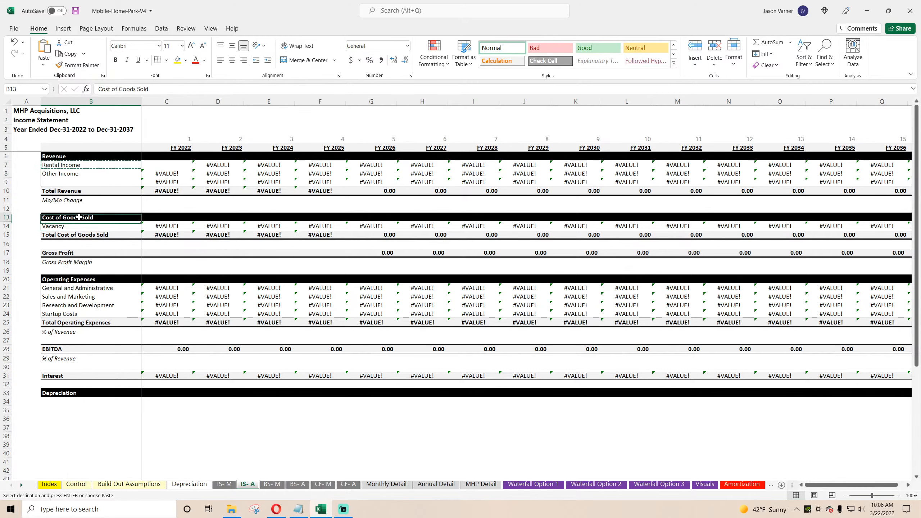
{"action": "type", "text": "="}
{"action": "left_click", "coordinate": [225, 484]}
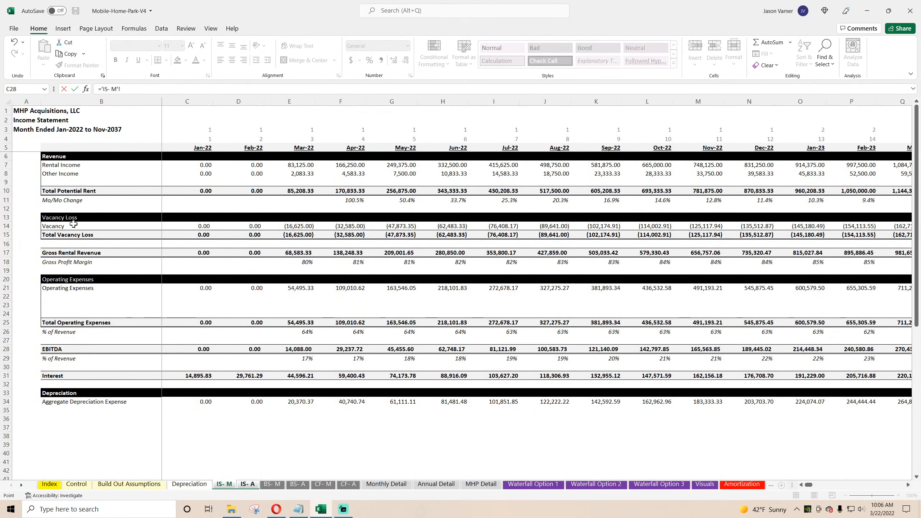
{"action": "left_click", "coordinate": [74, 218]}
{"action": "key", "text": "Return"}
Link the Total Cost of Goods Sold label in B15 to the Total Vacancy Loss label in B15 of IS- M
{"action": "left_click", "coordinate": [78, 234]}
{"action": "type", "text": "="}
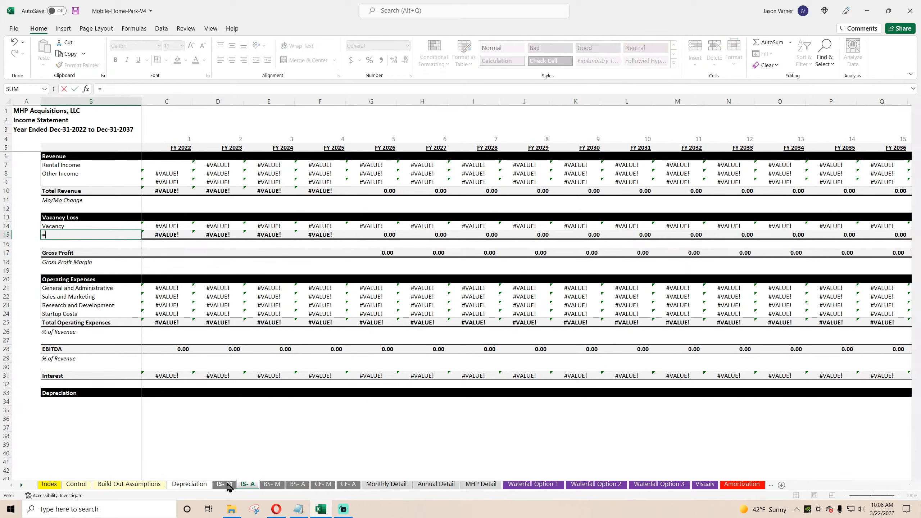
{"action": "left_click", "coordinate": [225, 484]}
{"action": "left_click", "coordinate": [81, 235]}
{"action": "key", "text": "Return"}
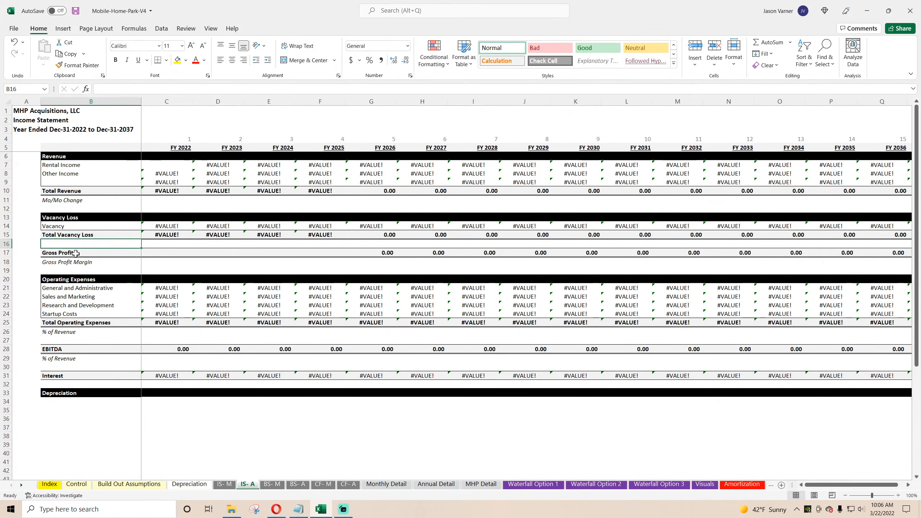
Link the Gross Profit label in B17 to the Gross Rental Revenue label in B17 of IS- M
{"action": "left_click", "coordinate": [74, 252]}
{"action": "type", "text": "="}
{"action": "left_click", "coordinate": [224, 484]}
{"action": "left_click", "coordinate": [72, 253]}
{"action": "key", "text": "Return"}
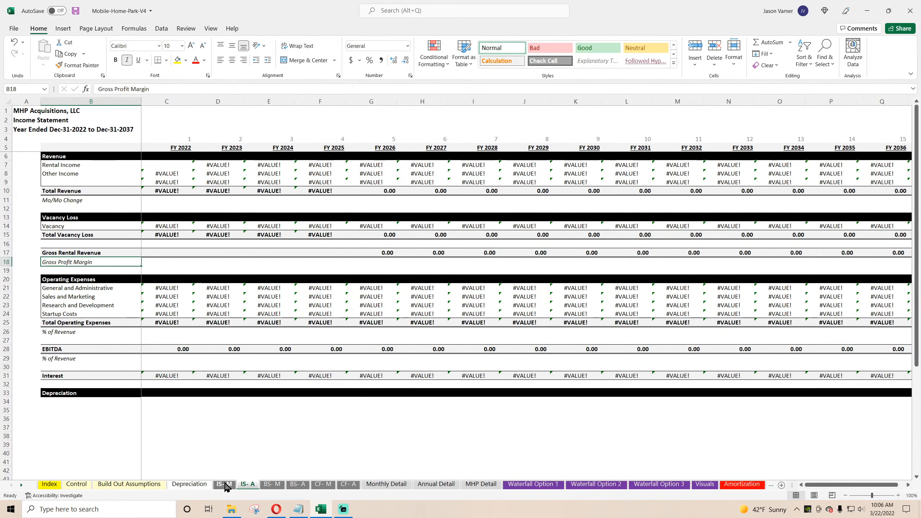
Link the expense label in B21 to Operating Expenses in B21 of IS- M, and clear the labels in B22 through B24
{"action": "left_click", "coordinate": [88, 288]}
{"action": "type", "text": "="}
{"action": "left_click", "coordinate": [225, 484]}
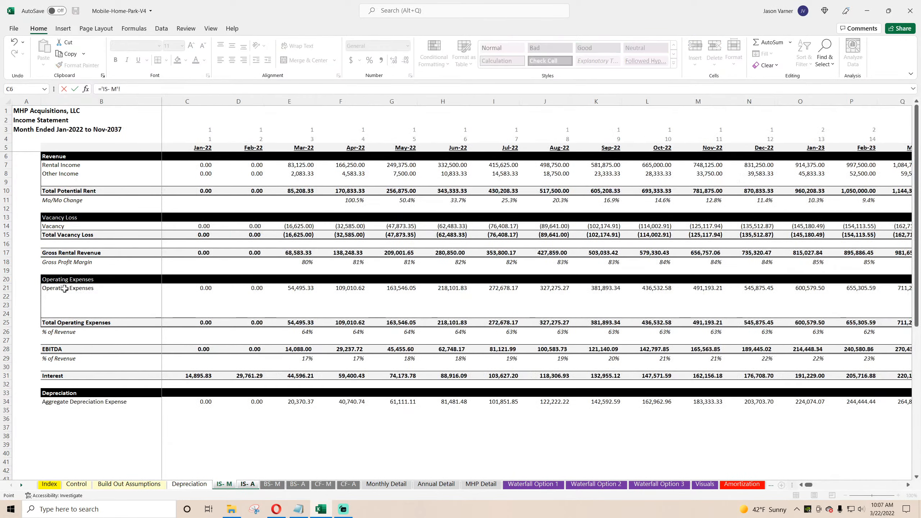
{"action": "left_click", "coordinate": [64, 288]}
{"action": "key", "text": "Return"}
{"action": "key", "text": "BackSpace"}
{"action": "key", "text": "Return"}
{"action": "key", "text": "BackSpace"}
{"action": "key", "text": "Return"}
{"action": "key", "text": "BackSpace"}
{"action": "key", "text": "Return"}
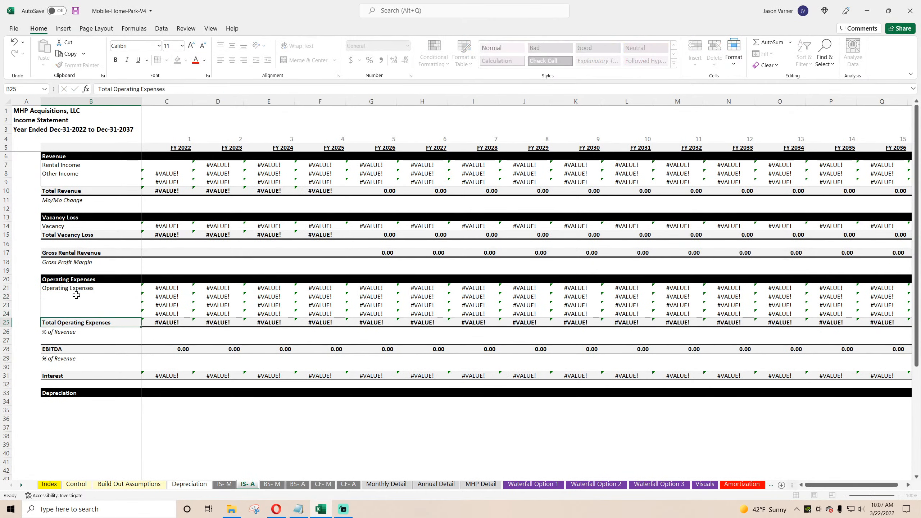
Compare the labels on both income statements and link B34 on IS- A to Aggregate Depreciation Expense in B34 of IS- M
{"action": "left_click", "coordinate": [229, 484]}
{"action": "left_click", "coordinate": [253, 486]}
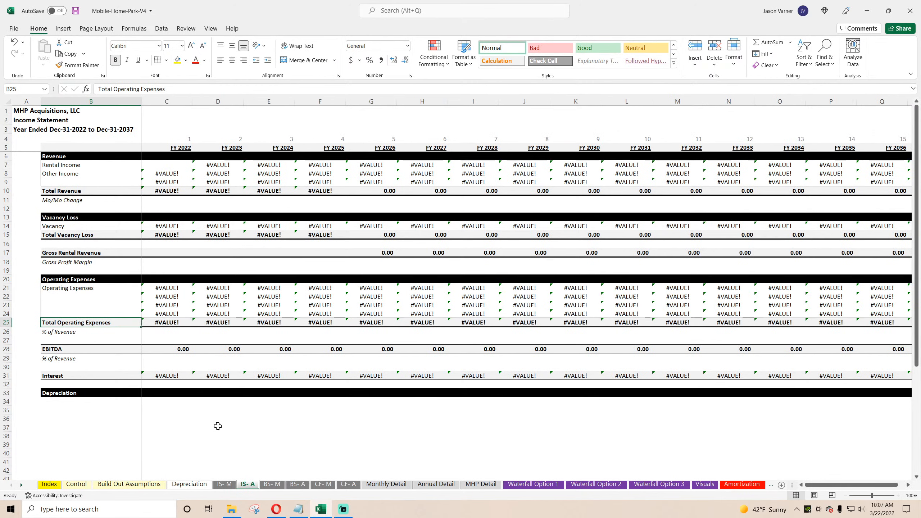
{"action": "left_click", "coordinate": [224, 485]}
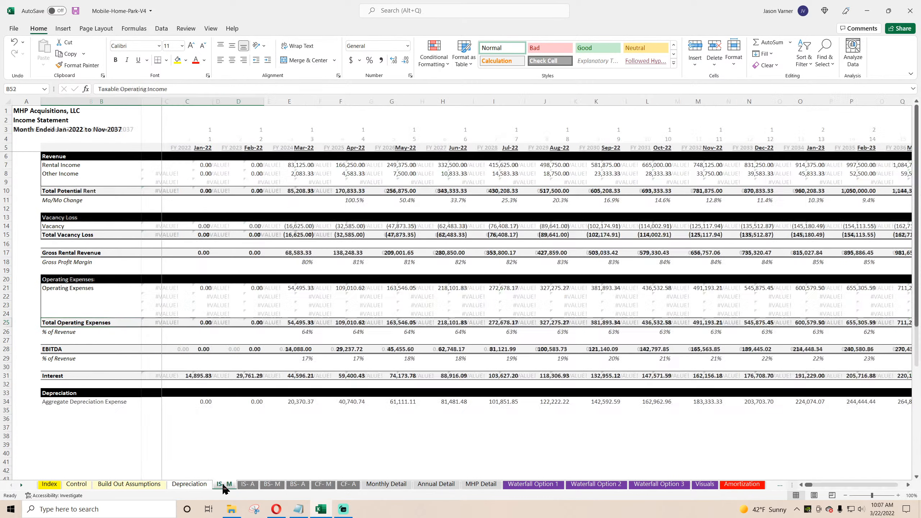
{"action": "left_click", "coordinate": [248, 487]}
{"action": "left_click", "coordinate": [85, 402]}
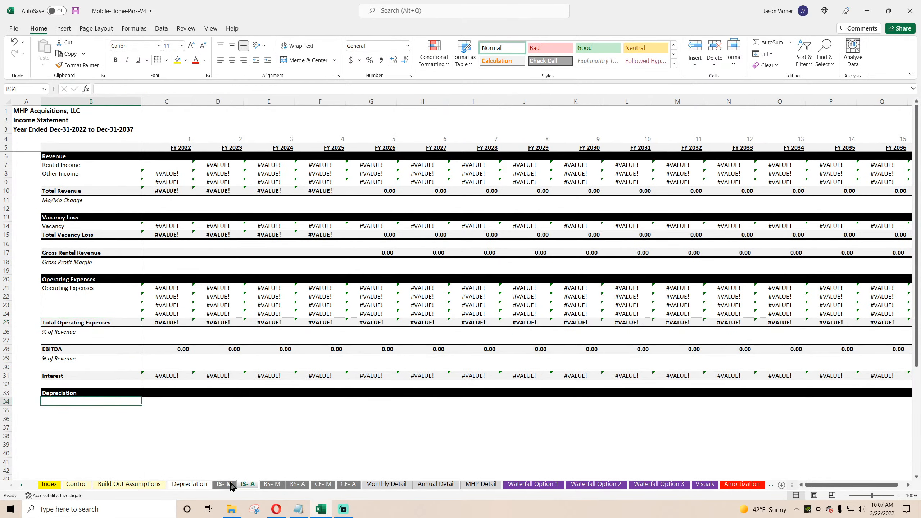
{"action": "type", "text": "="}
{"action": "left_click", "coordinate": [229, 485]}
{"action": "left_click", "coordinate": [69, 402]}
{"action": "key", "text": "Return"}
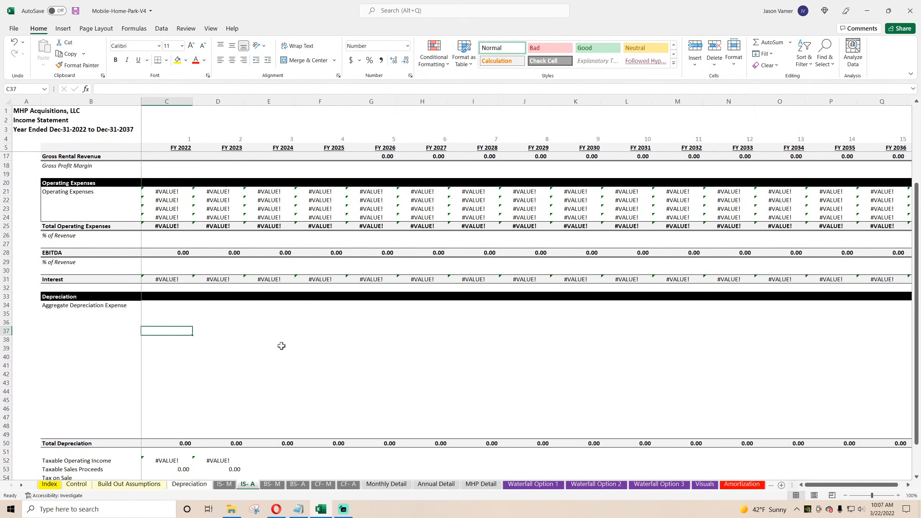
{"action": "left_click", "coordinate": [312, 380]}
{"action": "key", "text": "Left"}
{"action": "key", "text": "Left"}
{"action": "key", "text": "Left"}
{"action": "key", "text": "Left"}
{"action": "scroll", "coordinate": [199, 360], "scroll_direction": "down", "scroll_amount": 4}
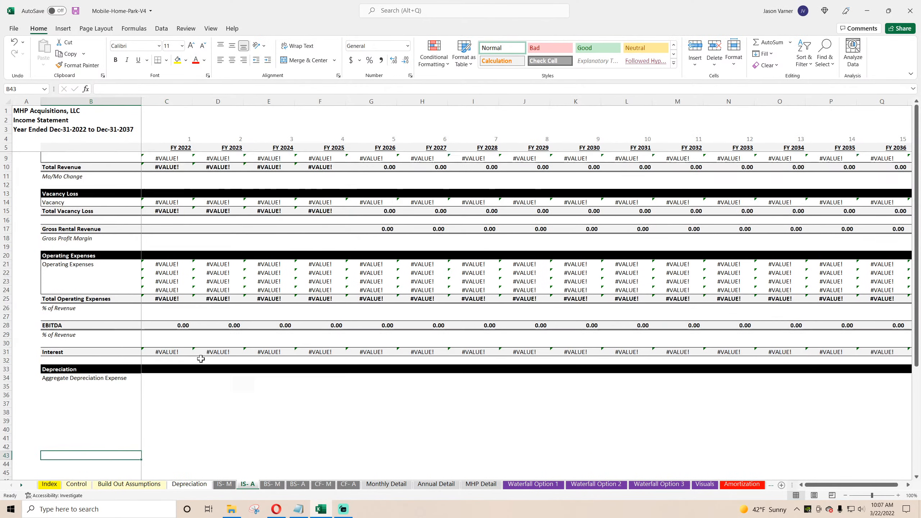
Enter =SUMIFS('IS- M'!7:7,'IS- M'!3:3,'IS- A'!C4) in C7 for FY 2022 Rental Income
{"action": "scroll", "coordinate": [200, 359], "scroll_direction": "up", "scroll_amount": 7}
{"action": "left_click", "coordinate": [164, 163]}
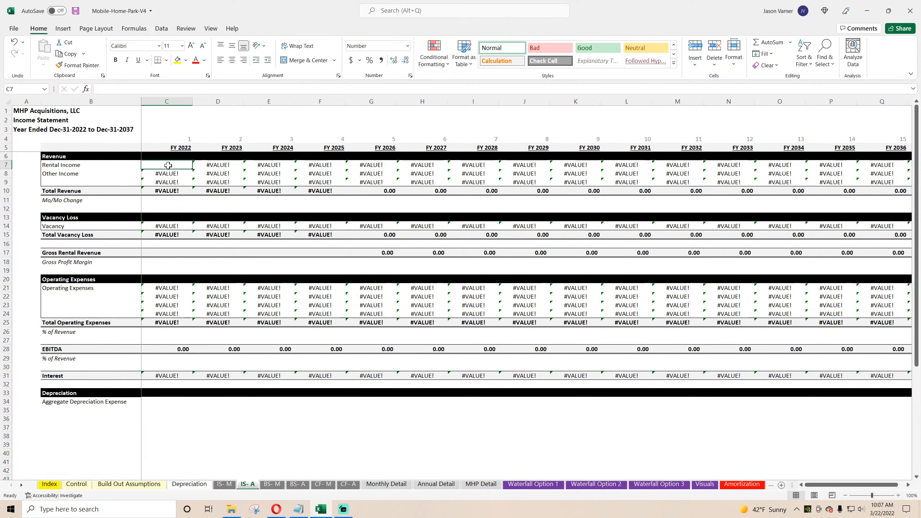
{"action": "type", "text": "=sumifs("}
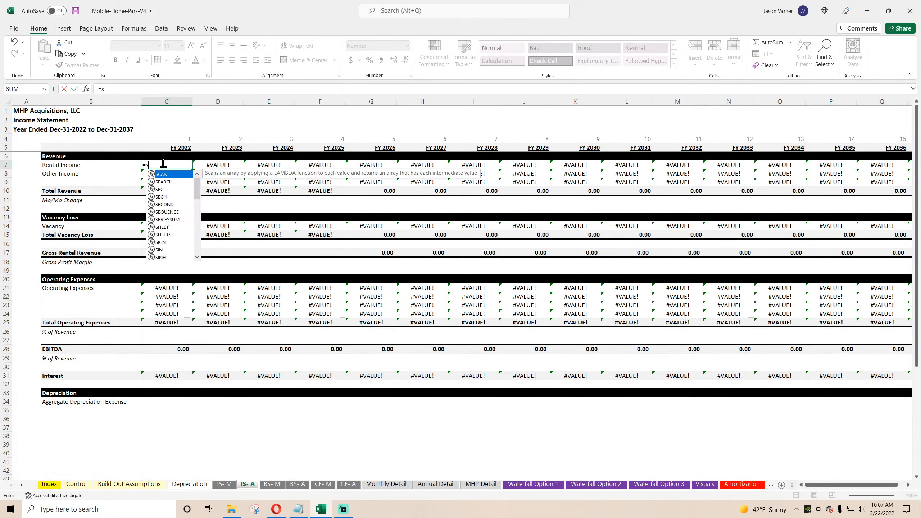
{"action": "left_click", "coordinate": [224, 484]}
{"action": "left_click", "coordinate": [7, 163]}
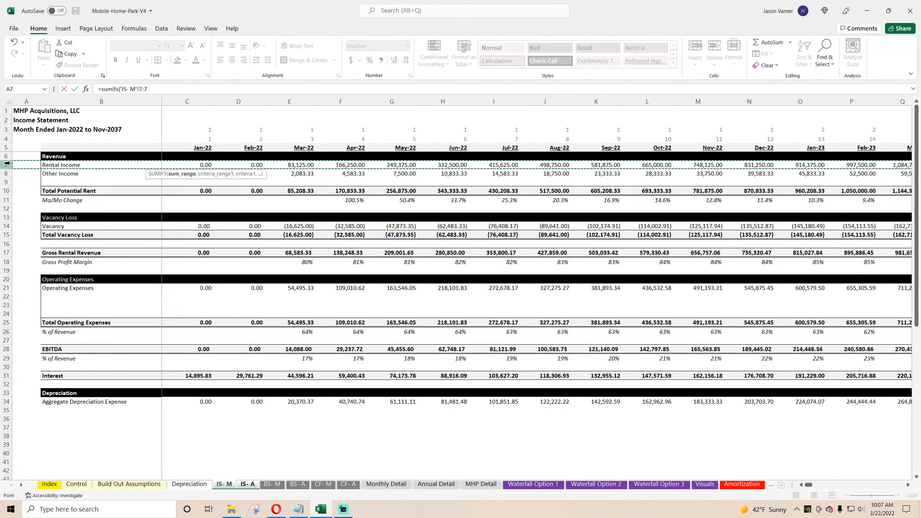
{"action": "type", "text": ","}
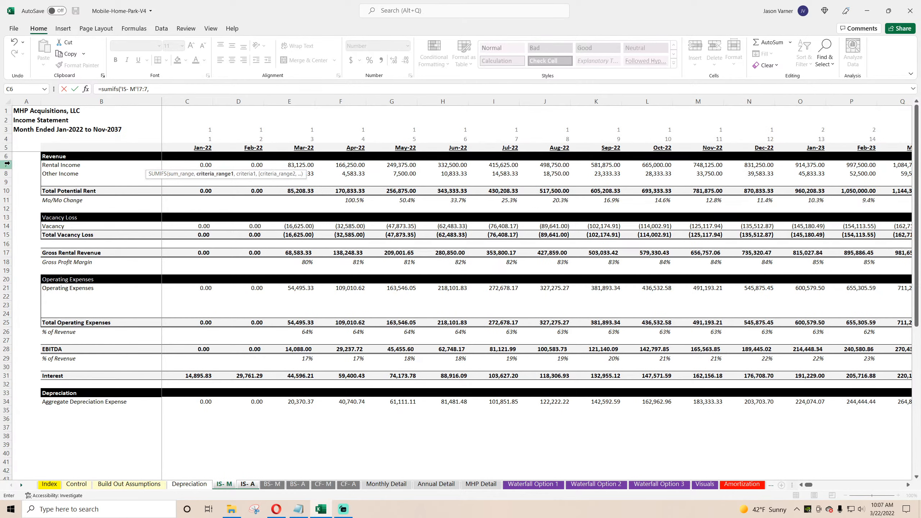
{"action": "left_click", "coordinate": [5, 129]}
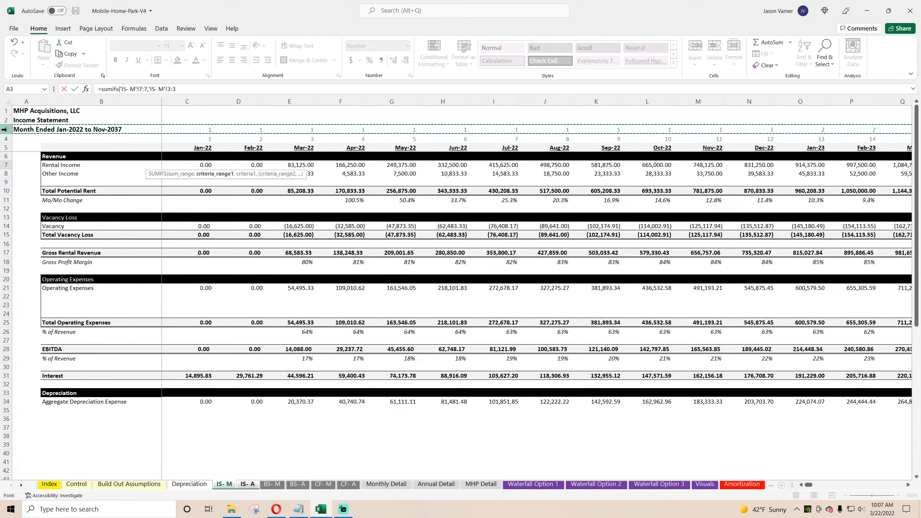
{"action": "left_click", "coordinate": [192, 88]}
{"action": "type", "text": ","}
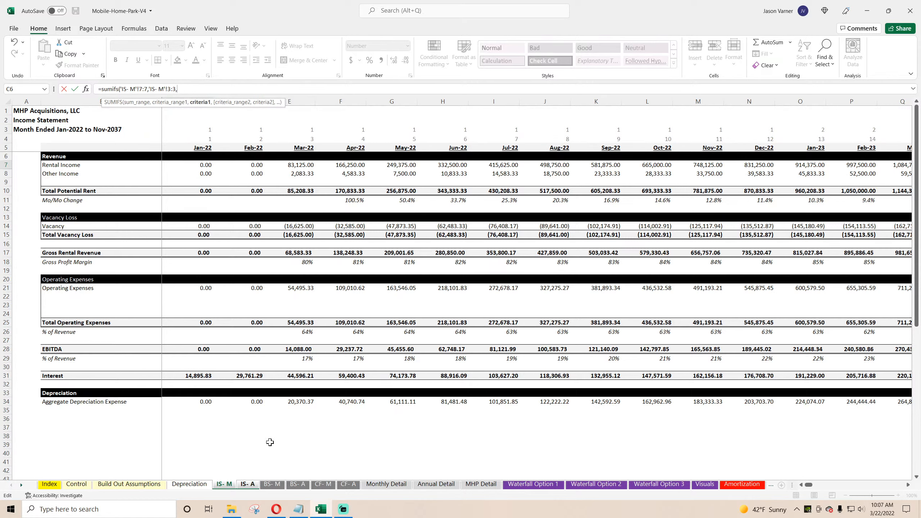
{"action": "left_click", "coordinate": [253, 485]}
{"action": "left_click", "coordinate": [189, 139]}
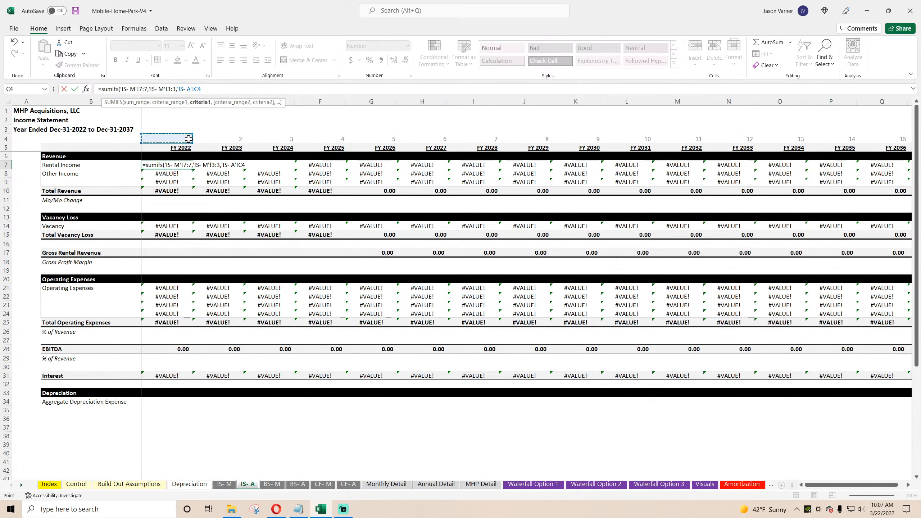
{"action": "key", "text": "Return"}
{"action": "left_click", "coordinate": [175, 164]}
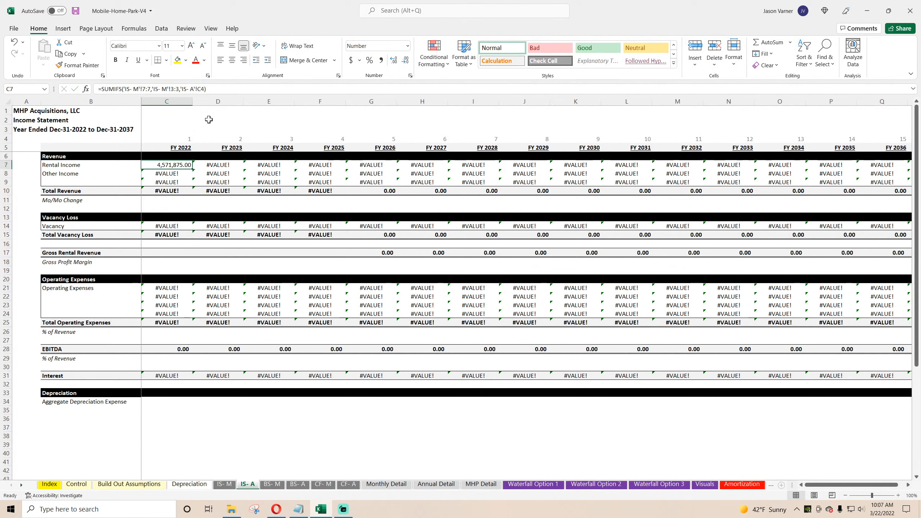
Anchor the row references in C7's SUMIFS formula as 'IS- M'!$3:$3 for the criteria range and C$4 for the criterion
{"action": "left_click", "coordinate": [178, 89]}
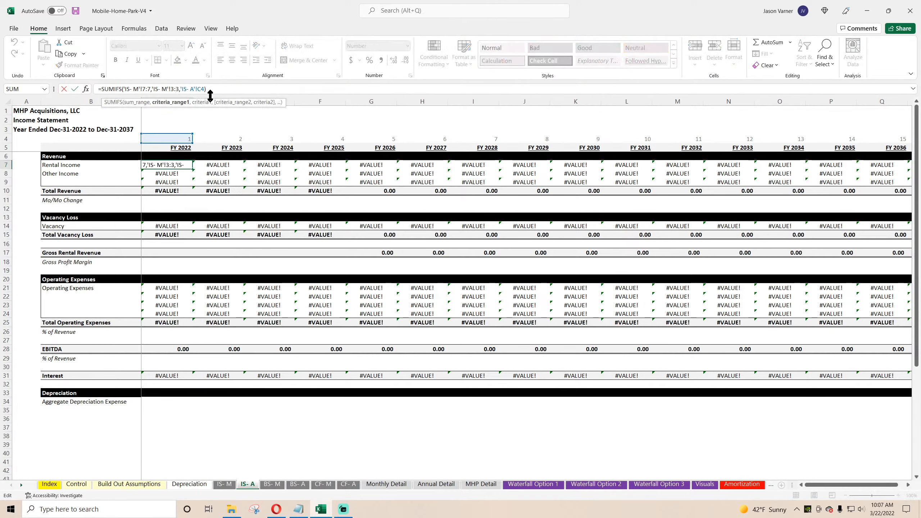
{"action": "type", "text": "$"}
{"action": "key", "text": "Left"}
{"action": "type", "text": "$"}
{"action": "key", "text": "Right"}
{"action": "key", "text": "Right"}
{"action": "key", "text": "Right"}
{"action": "key", "text": "Right"}
{"action": "key", "text": "Right"}
{"action": "key", "text": "Right"}
{"action": "key", "text": "Right"}
{"action": "key", "text": "Right"}
{"action": "key", "text": "Right"}
{"action": "key", "text": "Right"}
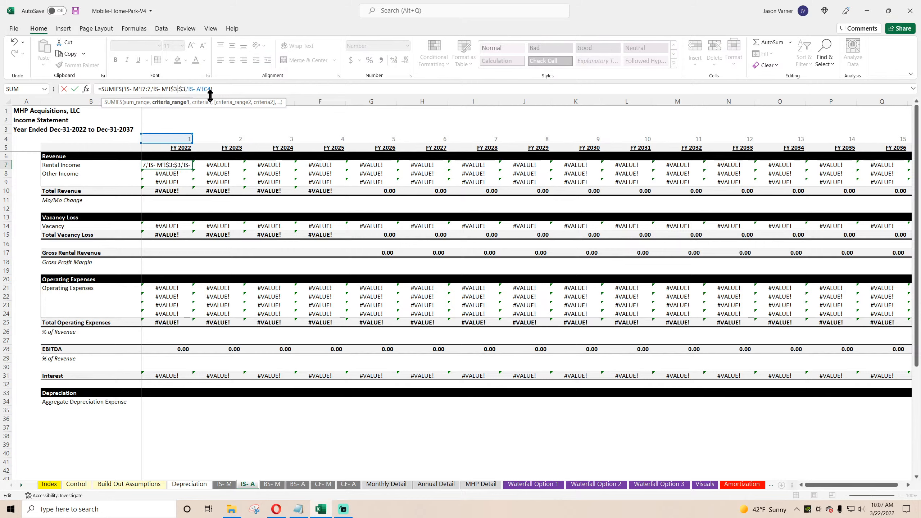
{"action": "key", "text": "Right"}
{"action": "key", "text": "Right"}
{"action": "type", "text": "$"}
Remove the 'IS- A'! prefix from the C$4 criterion in C7, leaving =SUMIFS('IS- M'!7:7,'IS- M'!$3:$3,C$4)
{"action": "key", "text": "Left"}
{"action": "key", "text": "Left"}
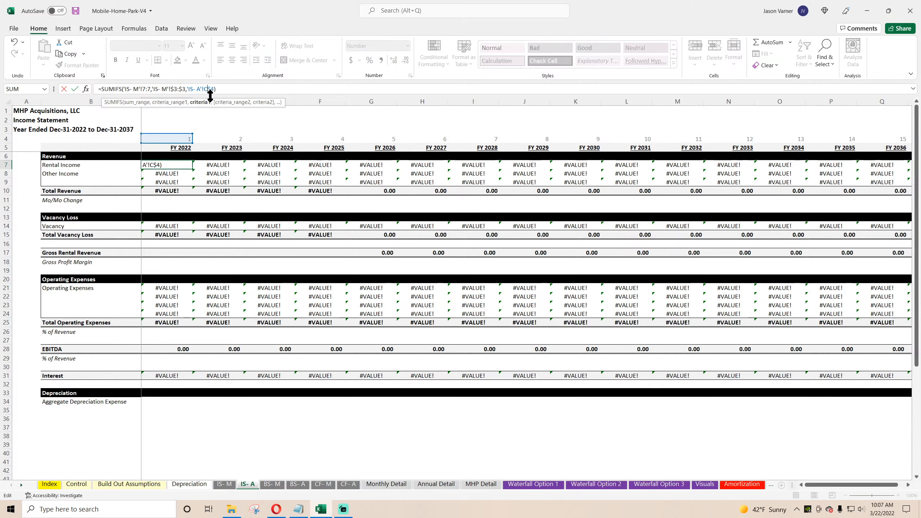
{"action": "key", "text": "BackSpace"}
{"action": "key", "text": "BackSpace"}
{"action": "key", "text": "BackSpace"}
{"action": "type", "text": "M'!"}
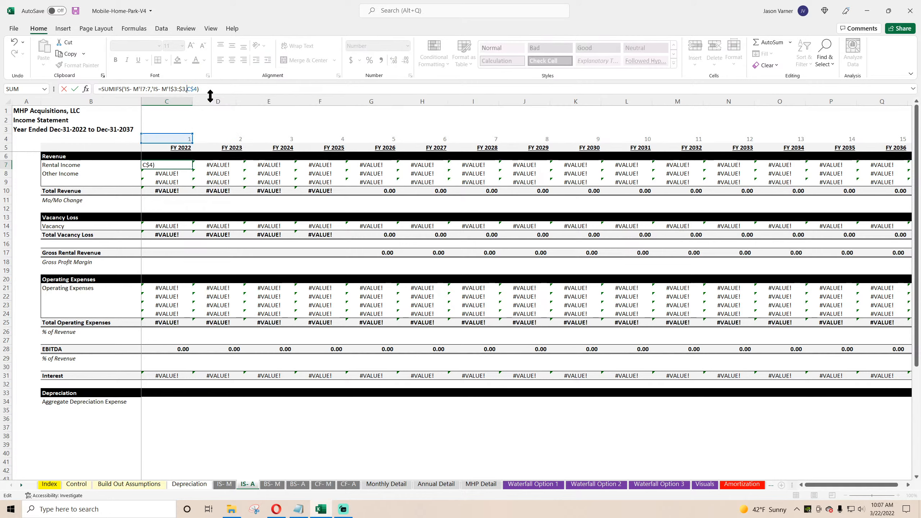
{"action": "key", "text": "Return"}
{"action": "left_click", "coordinate": [174, 166]}
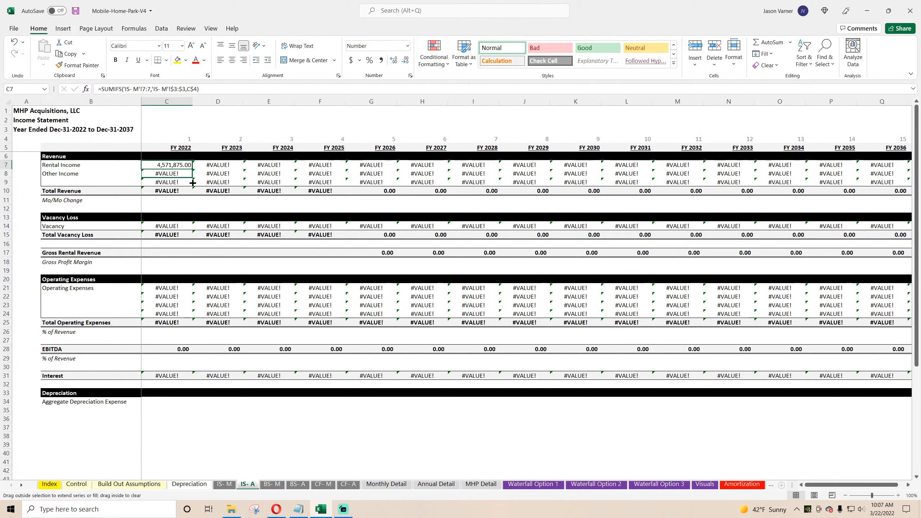
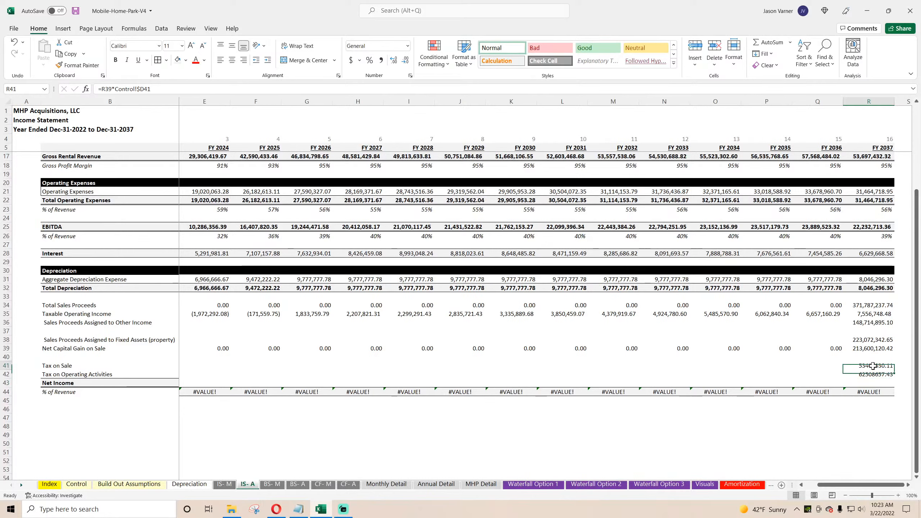
Format the FY 2037 tax amounts in R41:R42 as Number with a thousands separator and 0 decimal places
{"action": "left_click", "coordinate": [410, 75]}
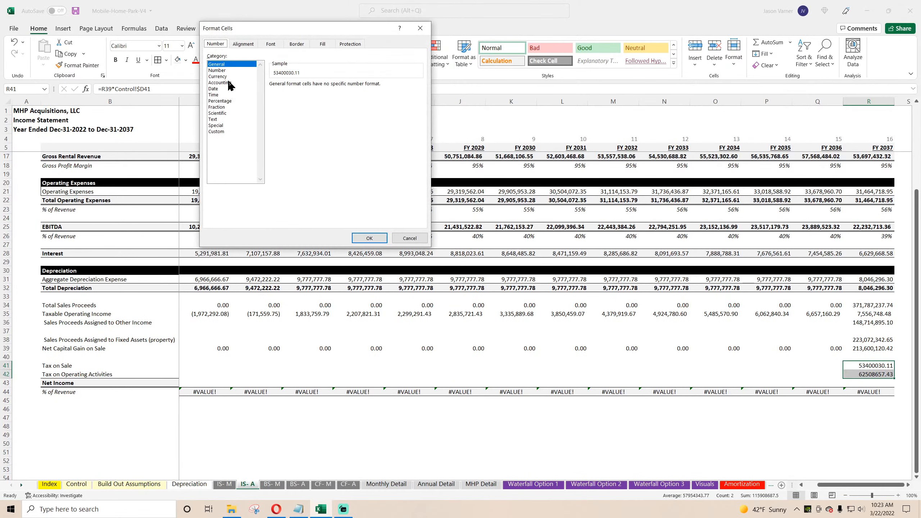
{"action": "left_click", "coordinate": [219, 70]}
{"action": "left_click", "coordinate": [272, 96]}
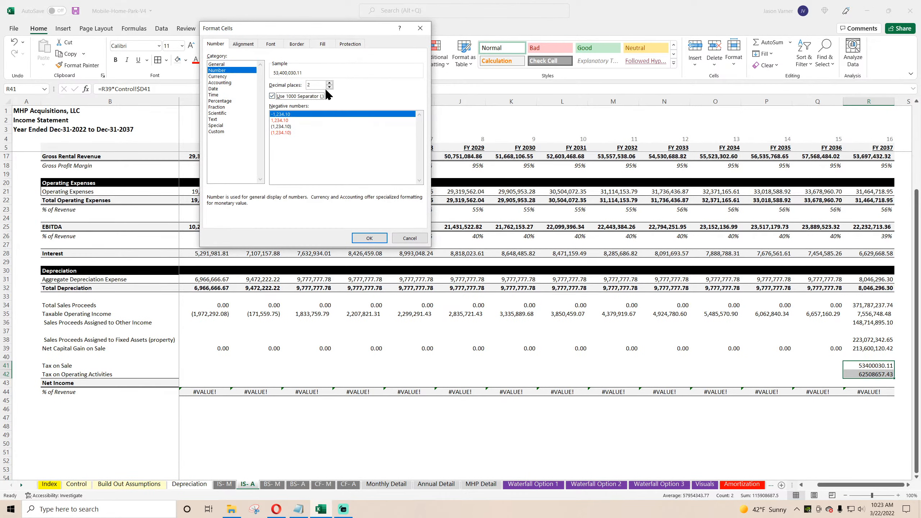
{"action": "left_click", "coordinate": [329, 87]}
{"action": "left_click", "coordinate": [329, 87]}
{"action": "left_click", "coordinate": [369, 239]}
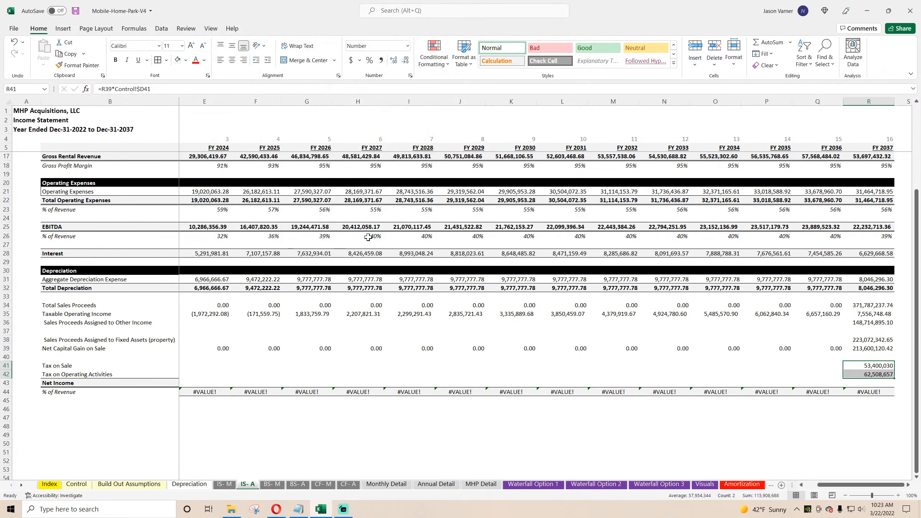
Fill R34:R42 back to FY 2034 and anchor the Control reference in R36 as $E42
{"action": "left_click_drag", "start_coordinate": [872, 305], "coordinate": [711, 374]}
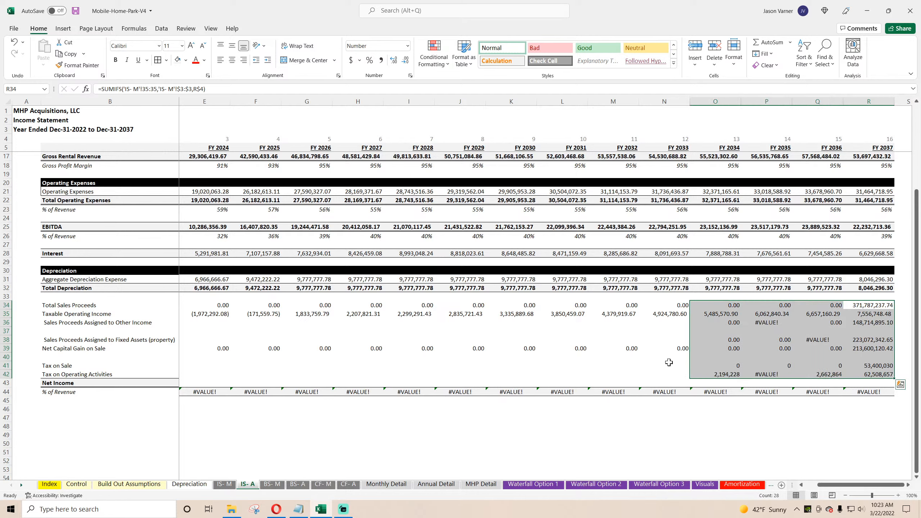
{"action": "left_click", "coordinate": [872, 322]}
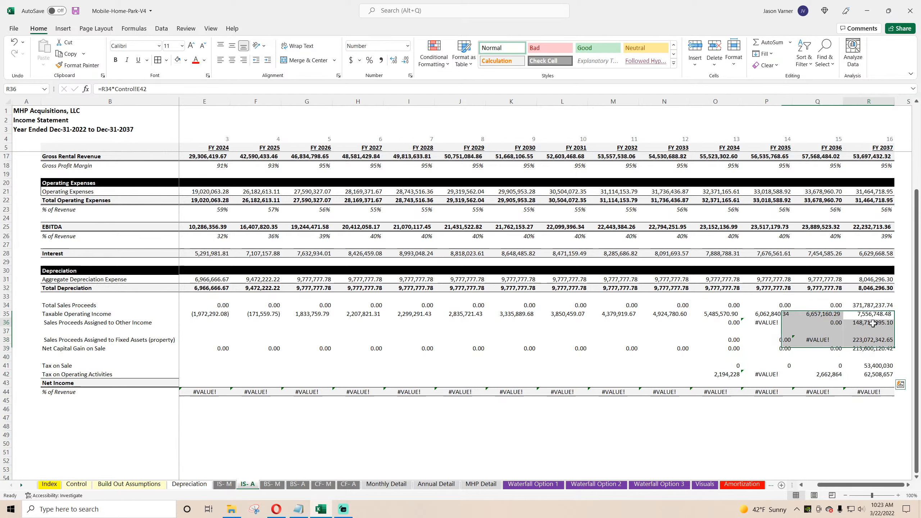
{"action": "left_click", "coordinate": [138, 89]}
{"action": "type", "text": "$"}
{"action": "key", "text": "Return"}
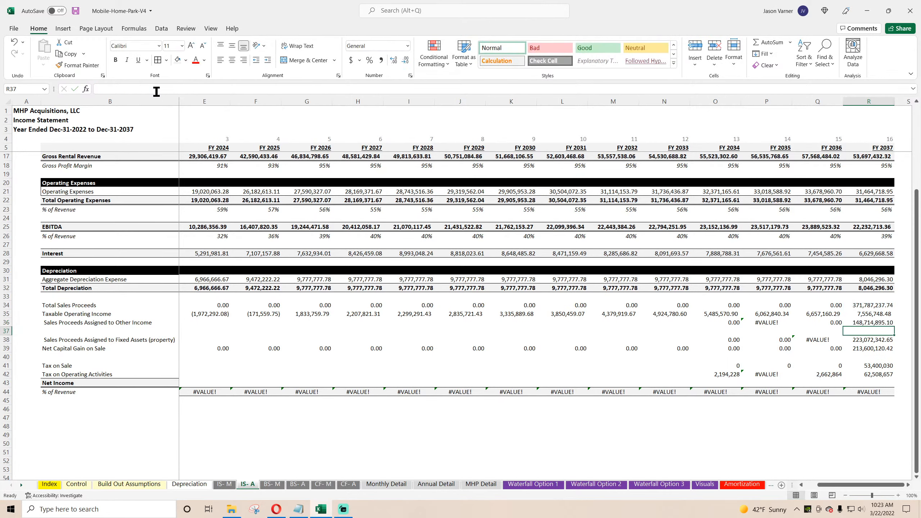
Anchor the column of the Control reference in R38's fixed-asset sales proceeds formula, and check the Tax on Operating Activities formula in R42
{"action": "key", "text": "Down"}
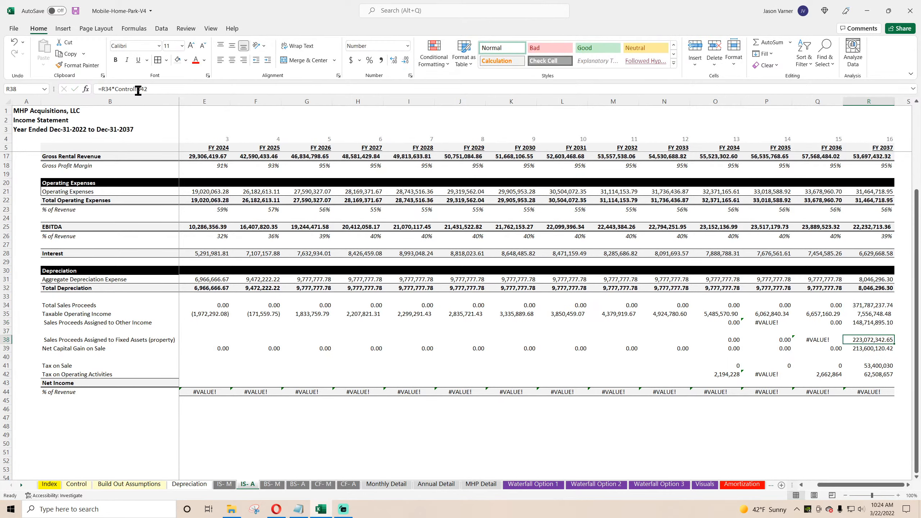
{"action": "left_click", "coordinate": [138, 90]}
{"action": "type", "text": "$"}
{"action": "key", "text": "Return"}
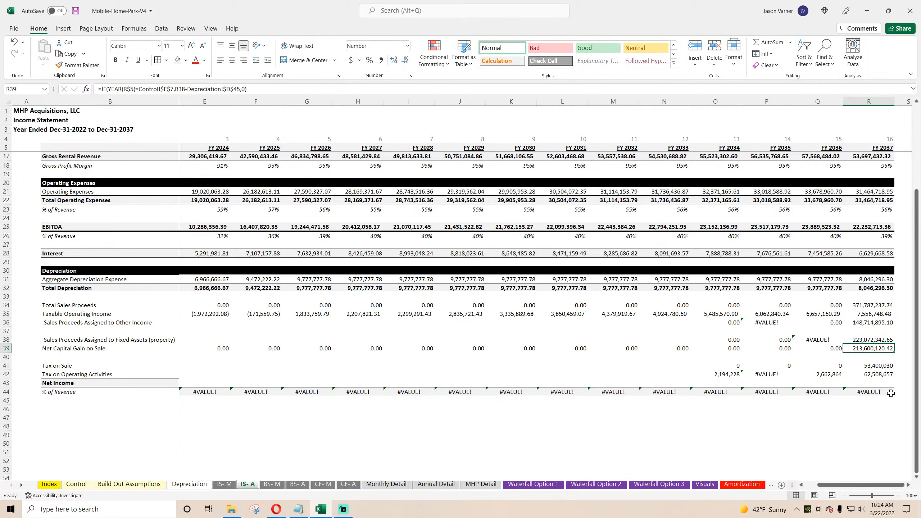
{"action": "key", "text": "Down"}
{"action": "key", "text": "Down"}
{"action": "key", "text": "Down"}
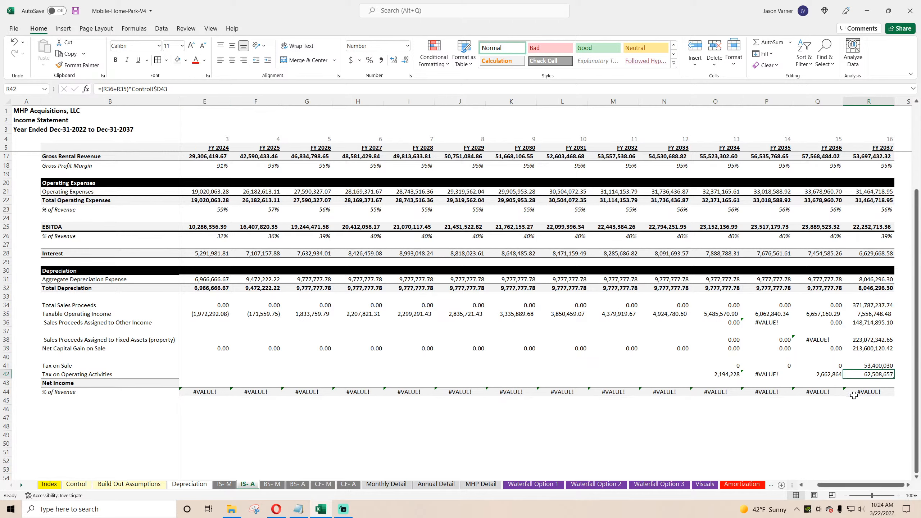
Fill the FY 2037 formulas in R34:R42 back across all years to FY 2022 and check Taxable Operating Income in C35
{"action": "left_click_drag", "start_coordinate": [870, 305], "coordinate": [616, 375]}
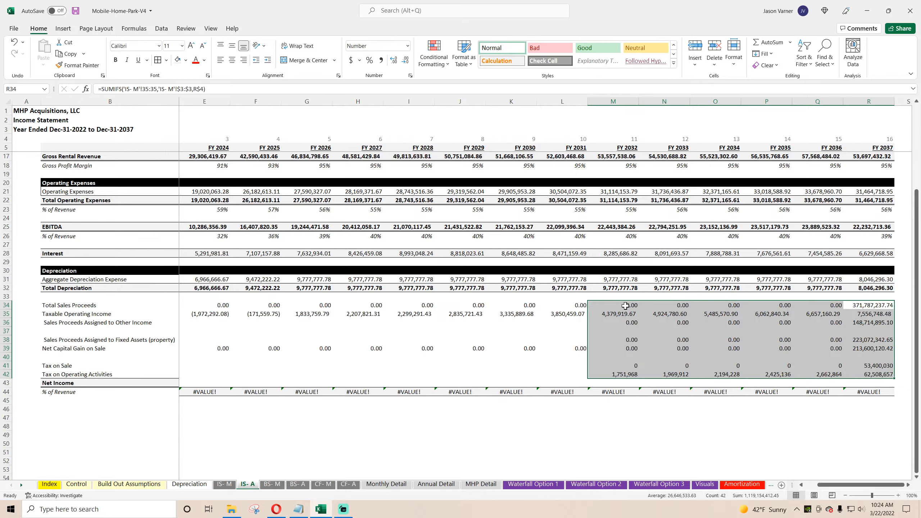
{"action": "left_click_drag", "start_coordinate": [625, 306], "coordinate": [191, 355]}
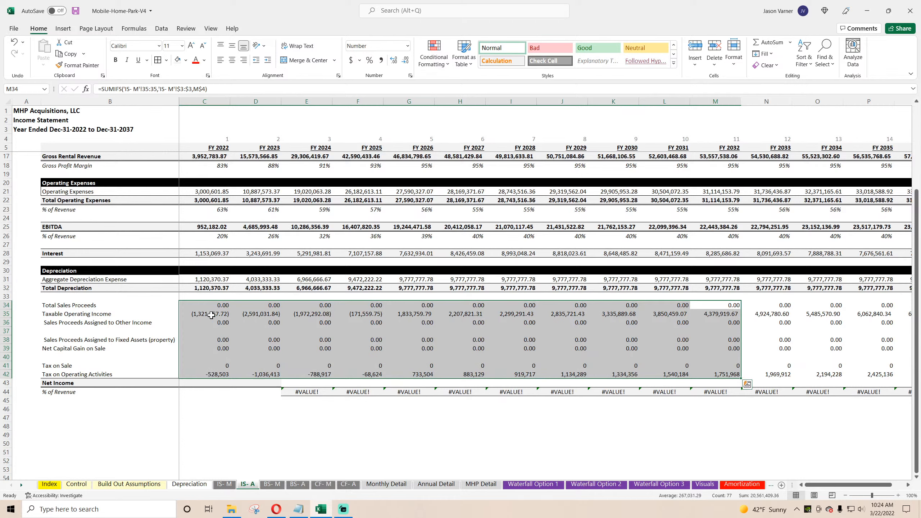
{"action": "left_click", "coordinate": [211, 315]}
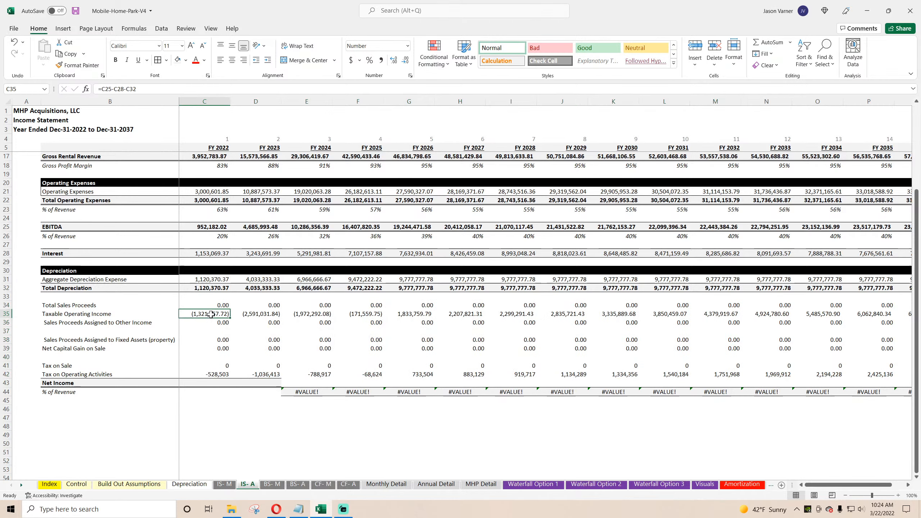
Floor the FY 2022 Tax on Operating Activities at zero by changing C42 to =MAX((C36+C35)*Control!$D43,0)
{"action": "left_click", "coordinate": [206, 373]}
{"action": "left_click", "coordinate": [101, 89]}
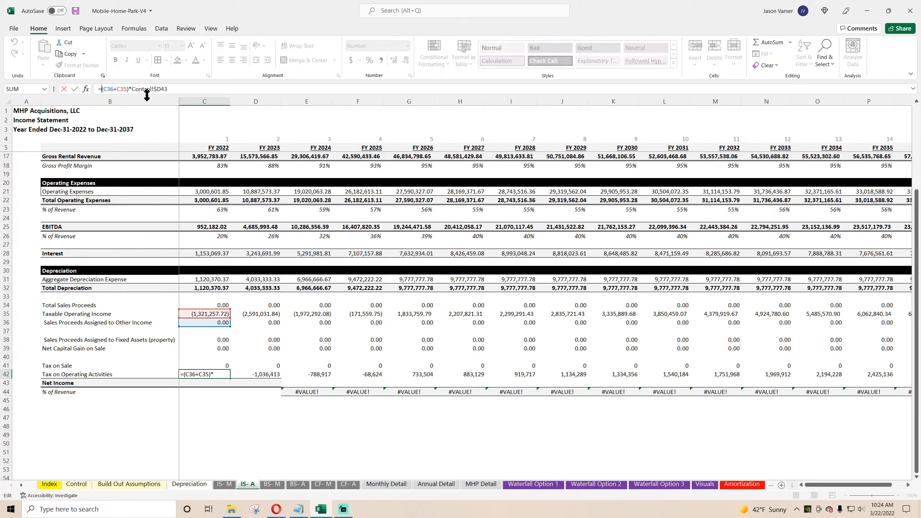
{"action": "type", "text": "max("}
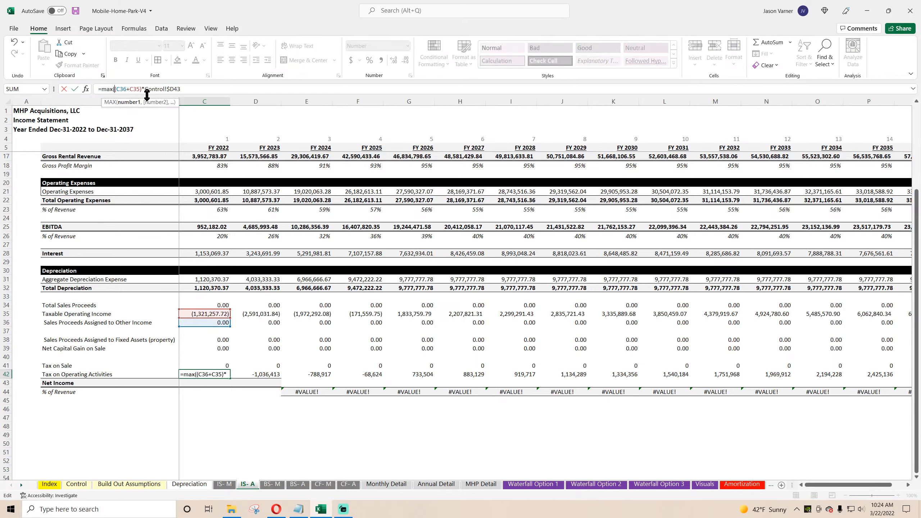
{"action": "left_click", "coordinate": [191, 88]}
{"action": "type", "text": ",0"}
{"action": "key", "text": "Return"}
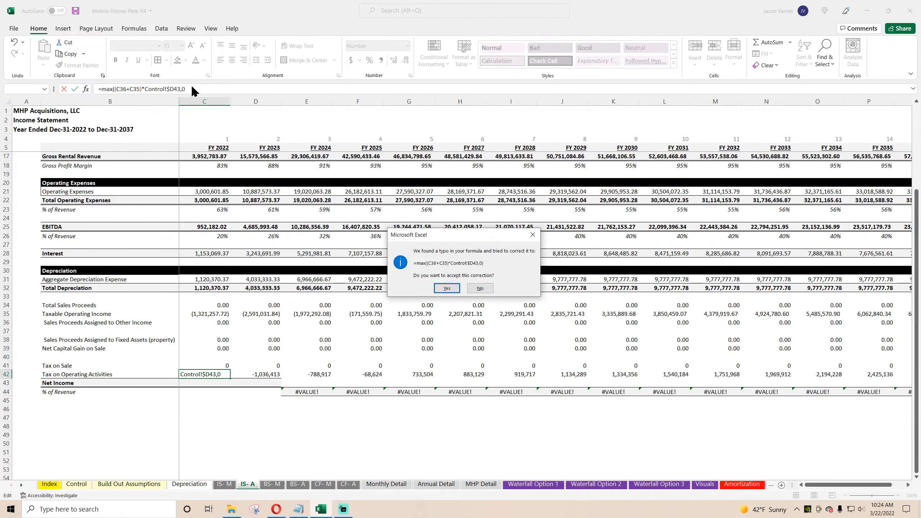
{"action": "left_click", "coordinate": [446, 288]}
Fill the MAX formula in C42 across the Tax on Operating Activities row to FY 2037
{"action": "left_click", "coordinate": [208, 374]}
{"action": "left_click_drag", "start_coordinate": [230, 378], "coordinate": [849, 406]}
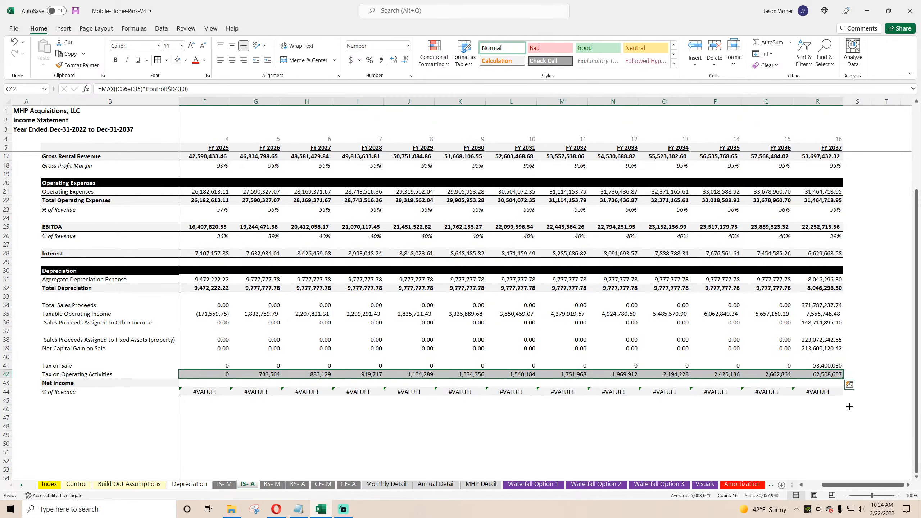
{"action": "left_click", "coordinate": [790, 442]}
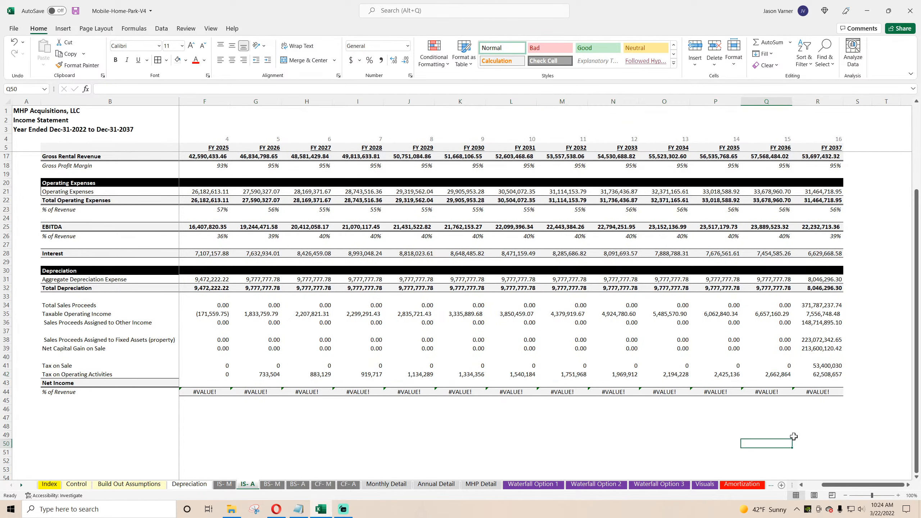
{"action": "left_click_drag", "start_coordinate": [848, 485], "coordinate": [772, 485]}
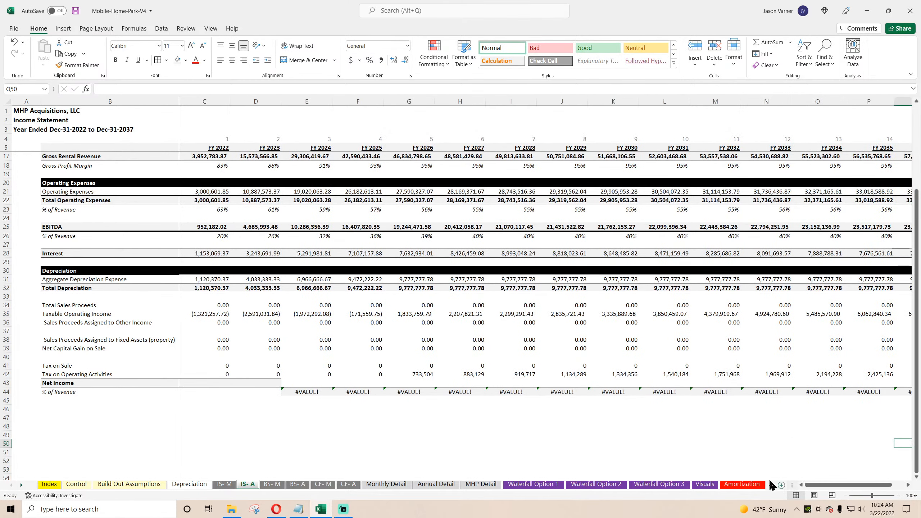
{"action": "left_click", "coordinate": [211, 382]}
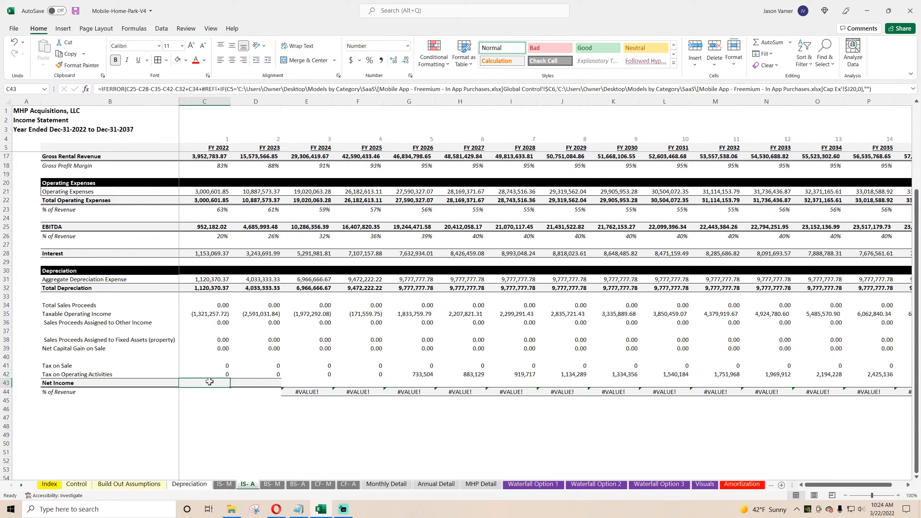
{"action": "left_click_drag", "start_coordinate": [205, 383], "coordinate": [71, 378]}
{"action": "left_click", "coordinate": [196, 384]}
{"action": "type", "text": "="}
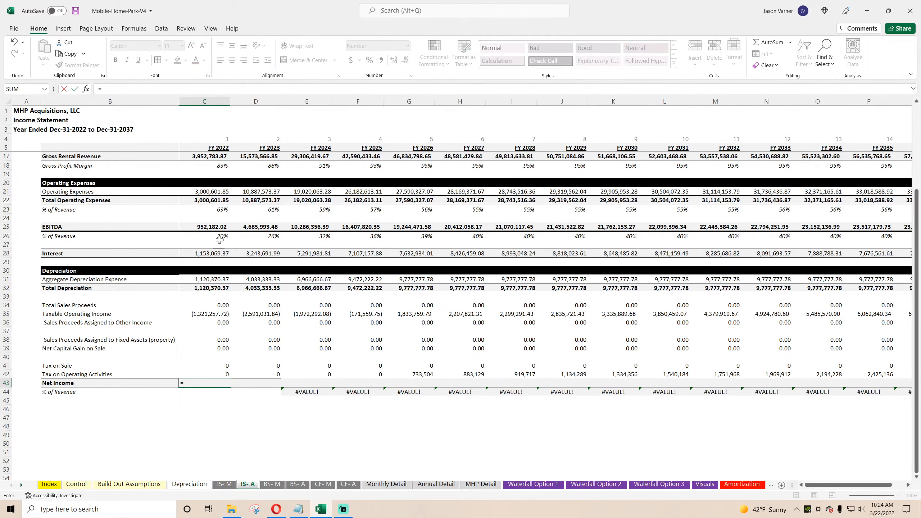
{"action": "left_click", "coordinate": [216, 226]}
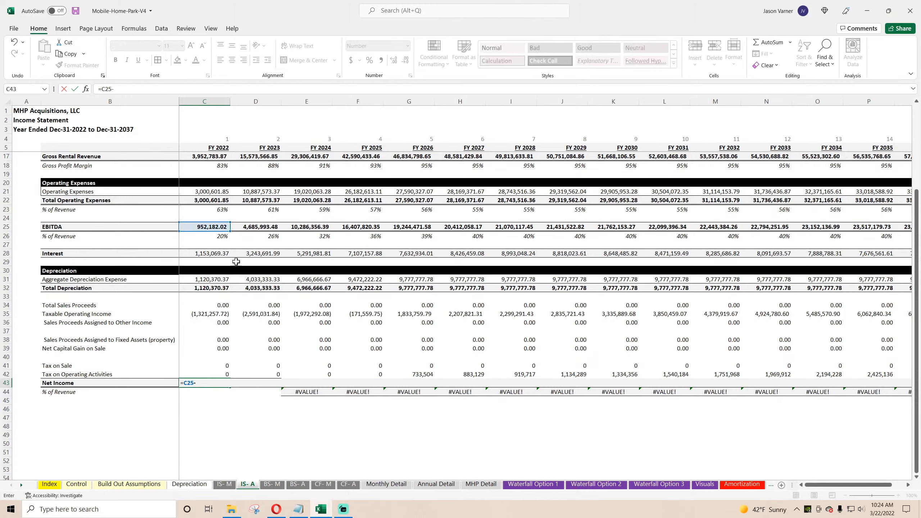
{"action": "left_click", "coordinate": [212, 253]}
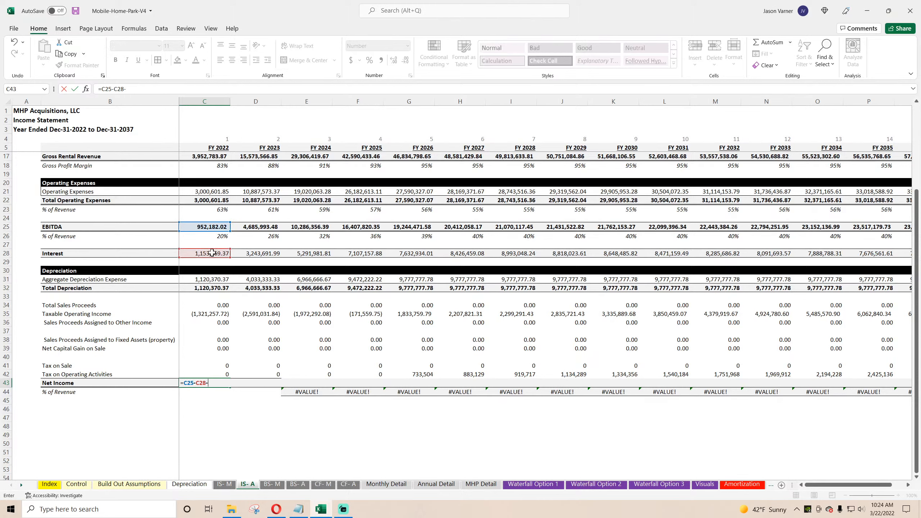
{"action": "left_click", "coordinate": [209, 290]}
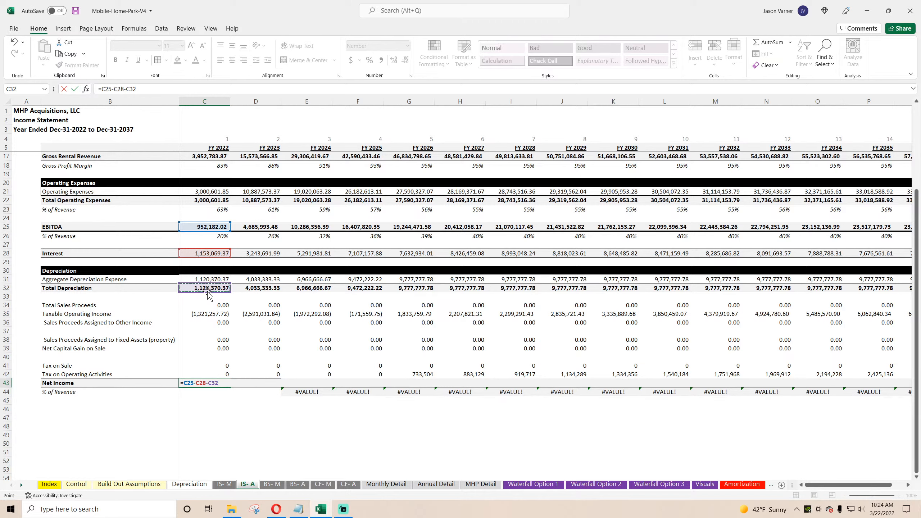
{"action": "type", "text": "+"}
{"action": "left_click", "coordinate": [214, 323]}
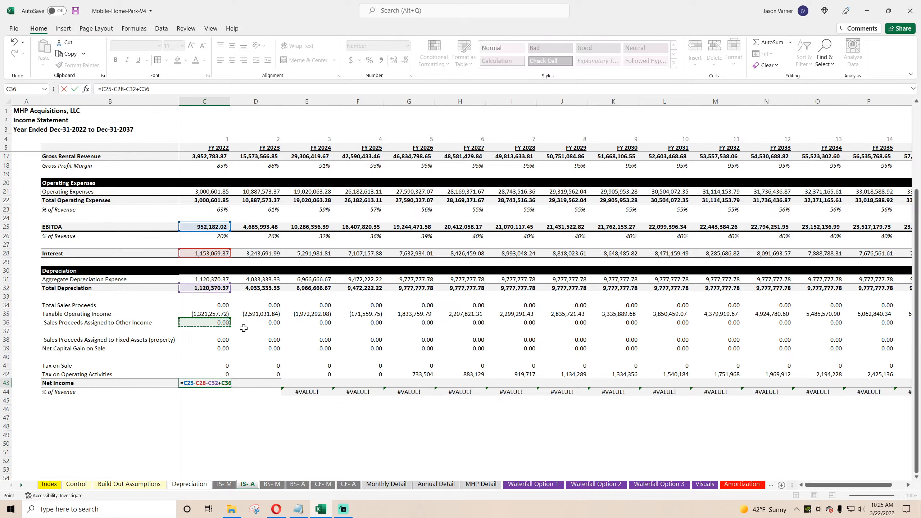
{"action": "type", "text": "+"}
{"action": "left_click", "coordinate": [215, 340]}
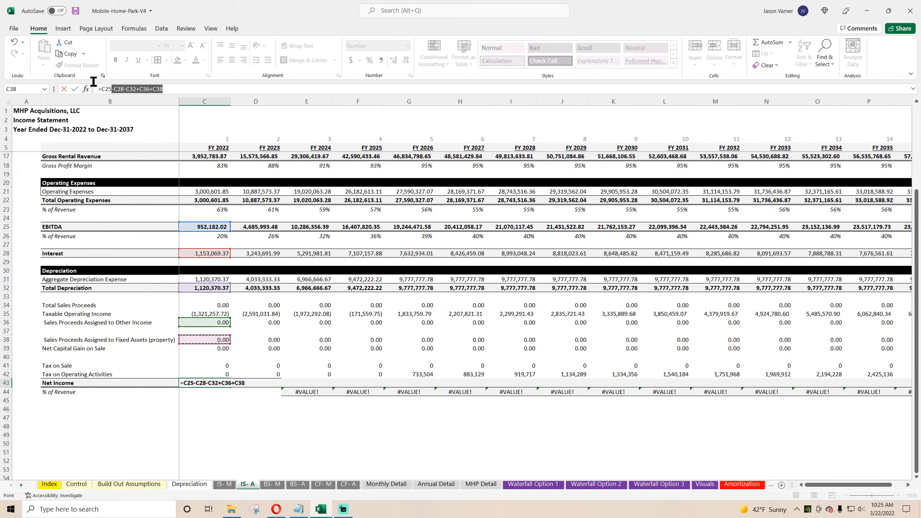
{"action": "key", "text": "Return"}
Fill the % of Revenue formula in row 44 across to FY 2037 and inspect the Net Income formula in R43
{"action": "left_click_drag", "start_coordinate": [252, 385], "coordinate": [833, 404]}
{"action": "left_click", "coordinate": [748, 435]}
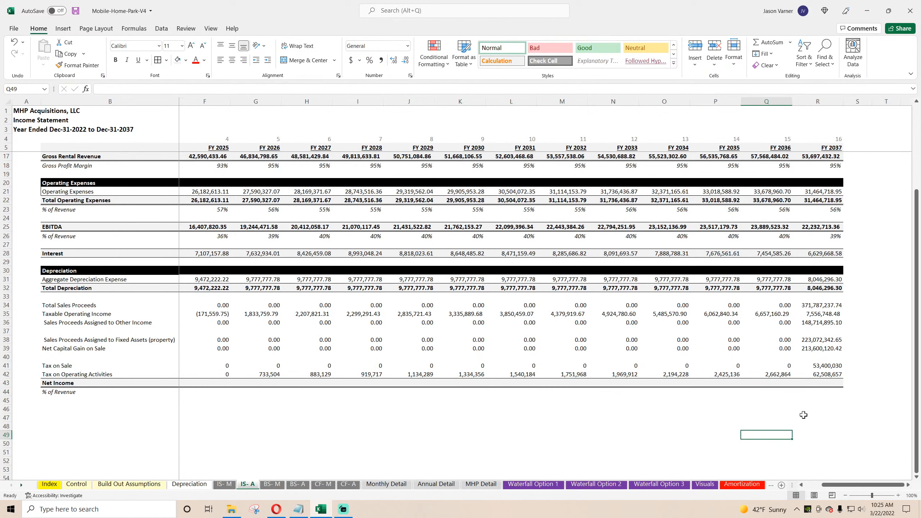
{"action": "left_click", "coordinate": [827, 382]}
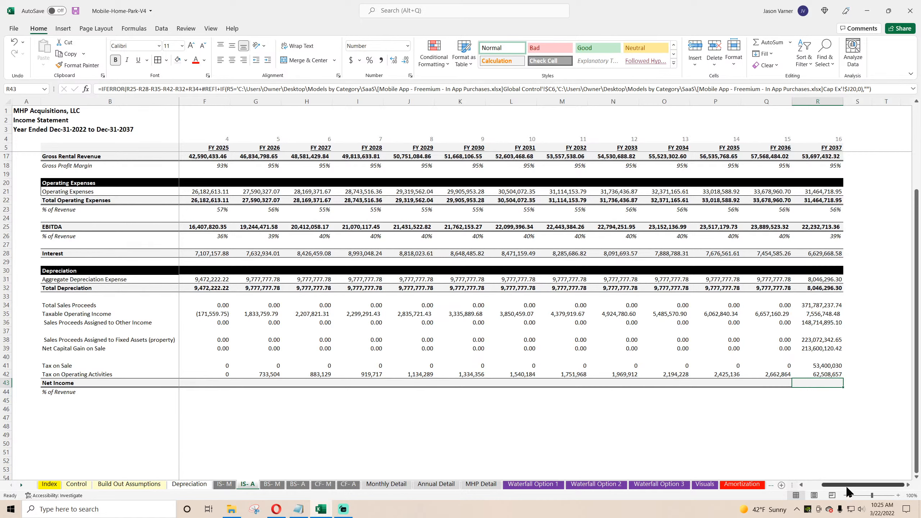
{"action": "left_click_drag", "start_coordinate": [847, 486], "coordinate": [830, 486]}
Enter the FY 2022 Net Income formula =C35+C39+C36-C41-C42 in C43
{"action": "left_click", "coordinate": [212, 383]}
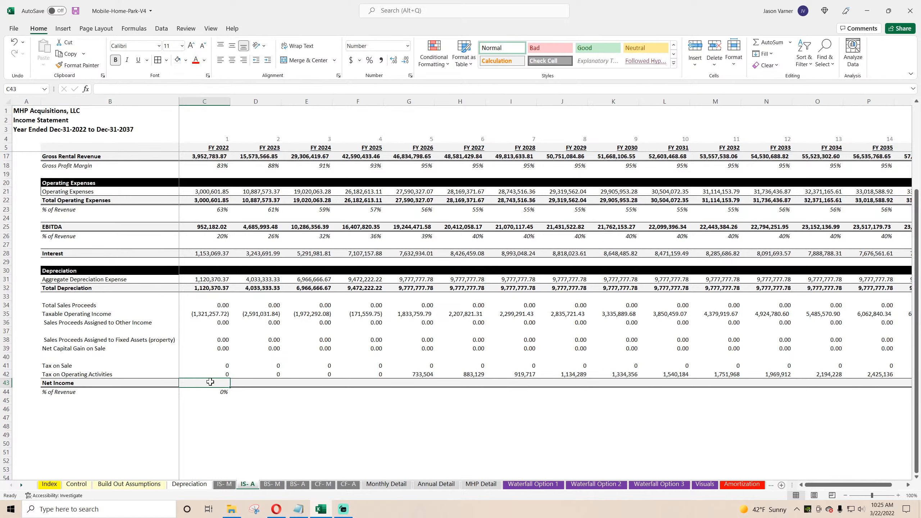
{"action": "type", "text": "="}
{"action": "left_click", "coordinate": [210, 227]}
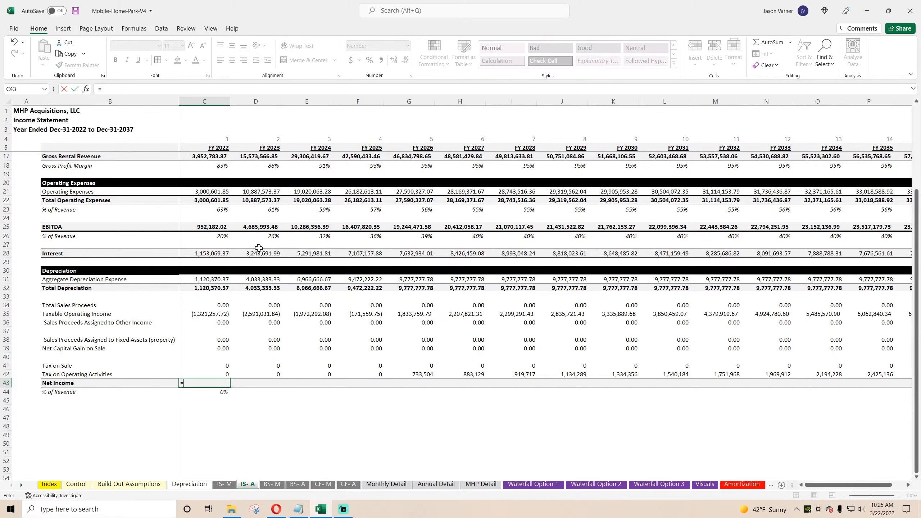
{"action": "key", "text": "BackSpace"}
{"action": "key", "text": "BackSpace"}
{"action": "key", "text": "BackSpace"}
{"action": "left_click", "coordinate": [206, 313]}
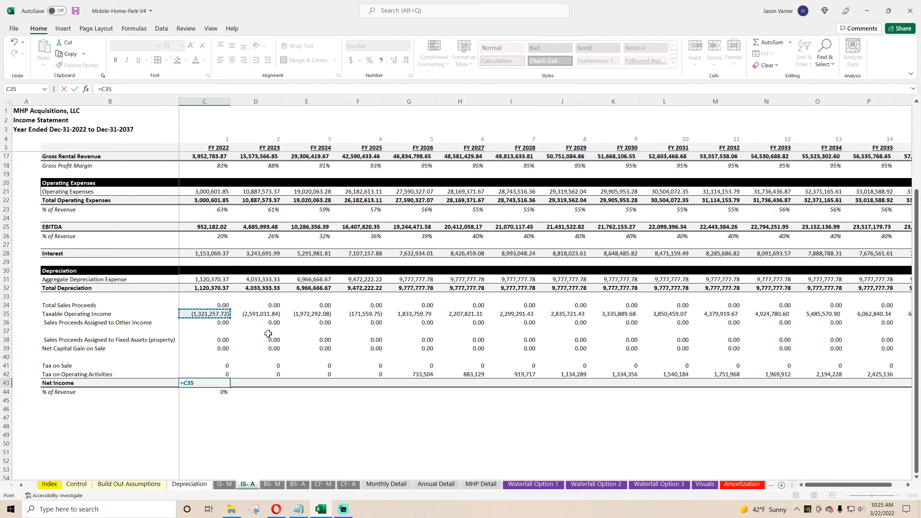
{"action": "type", "text": "+"}
{"action": "left_click", "coordinate": [215, 348]}
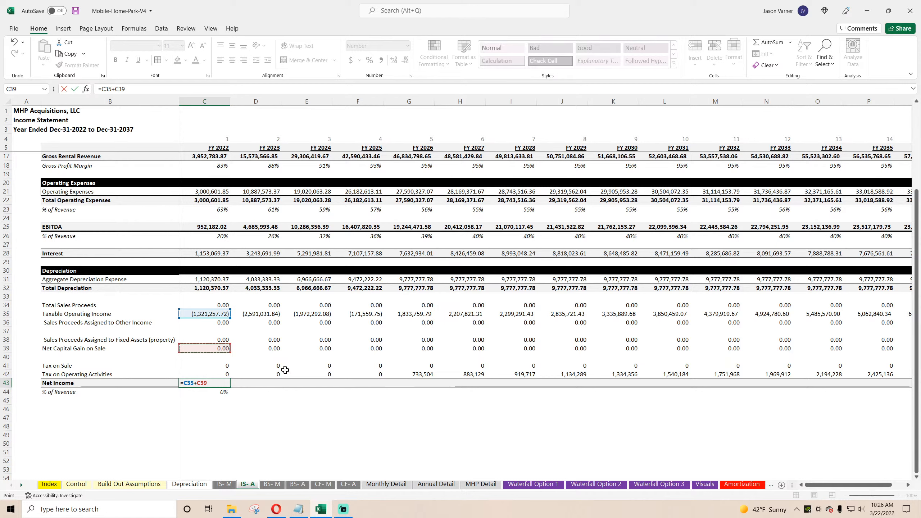
{"action": "type", "text": "+"}
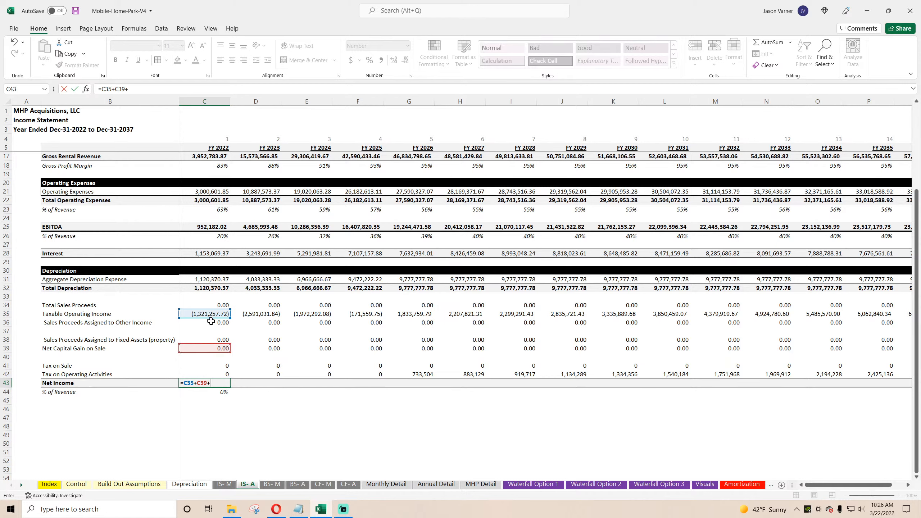
{"action": "left_click", "coordinate": [211, 321]}
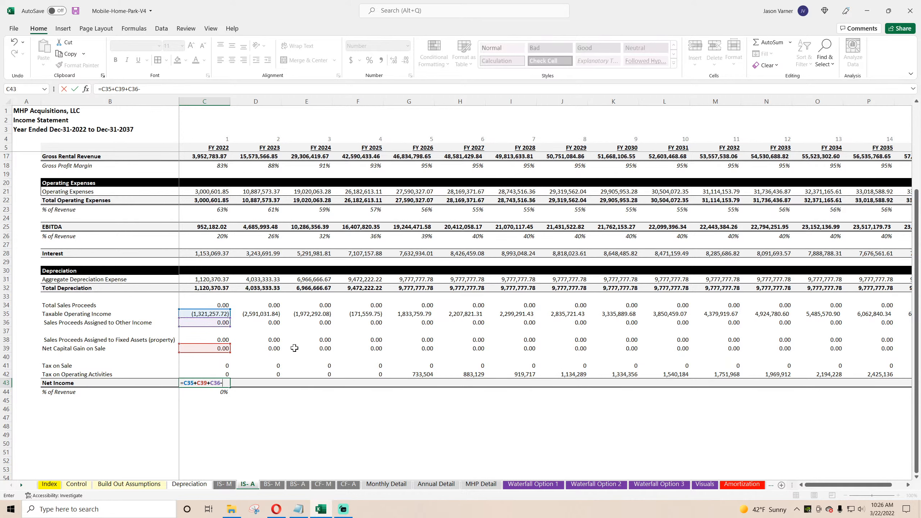
{"action": "type", "text": "-"}
{"action": "left_click", "coordinate": [221, 365]}
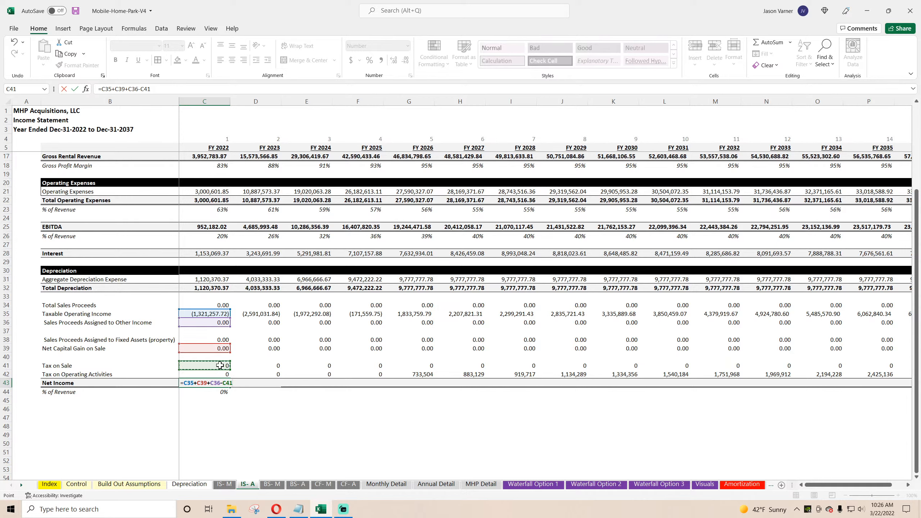
{"action": "type", "text": "-"}
{"action": "left_click", "coordinate": [221, 374]}
{"action": "key", "text": "Return"}
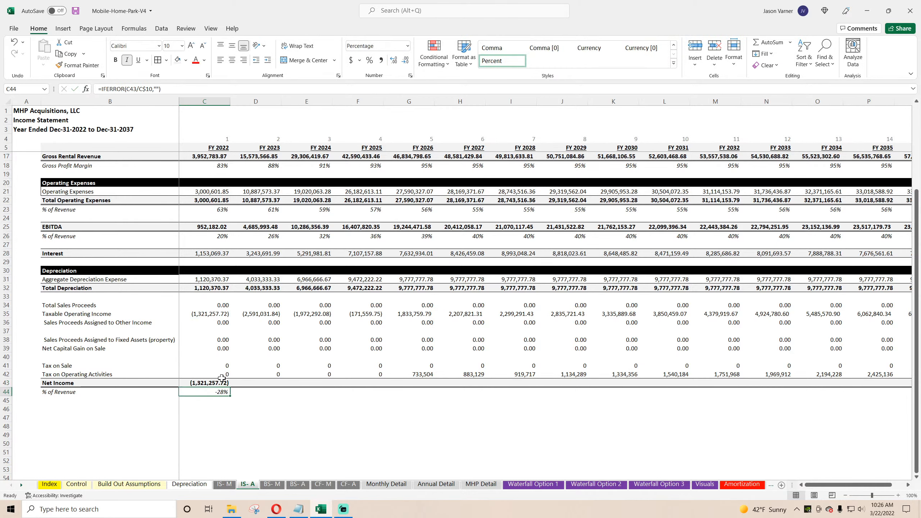
Fill the Net Income and % of Revenue formulas in C43:C44 across to FY 2037 and save the workbook
{"action": "left_click_drag", "start_coordinate": [222, 378], "coordinate": [832, 426]}
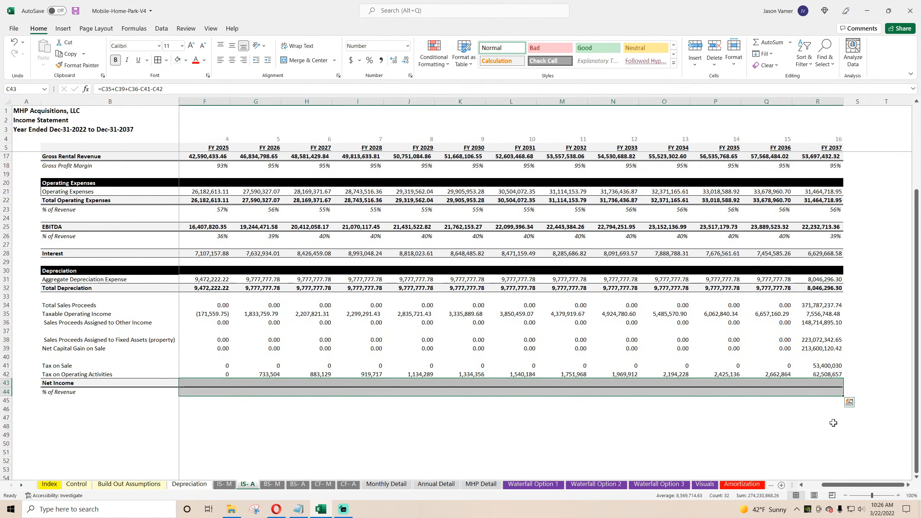
{"action": "left_click", "coordinate": [602, 443]}
{"action": "left_click_drag", "start_coordinate": [835, 487], "coordinate": [816, 488]}
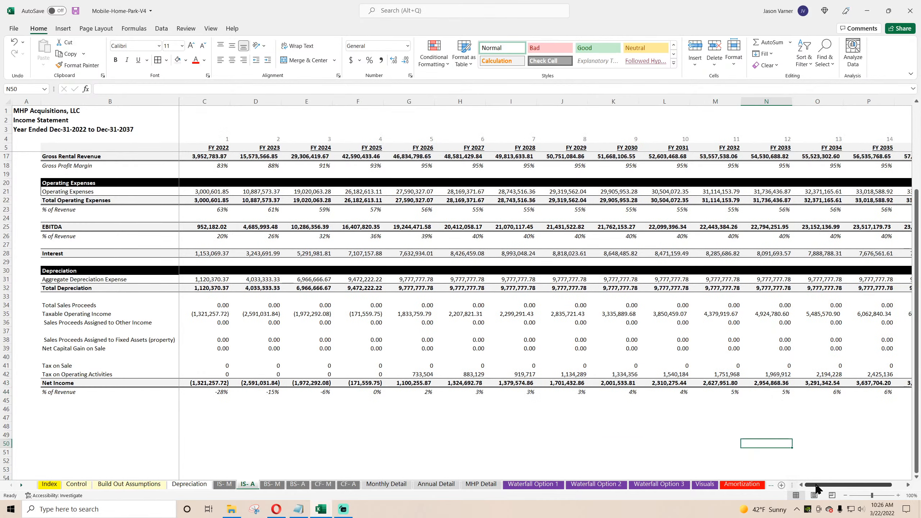
{"action": "left_click", "coordinate": [75, 11]}
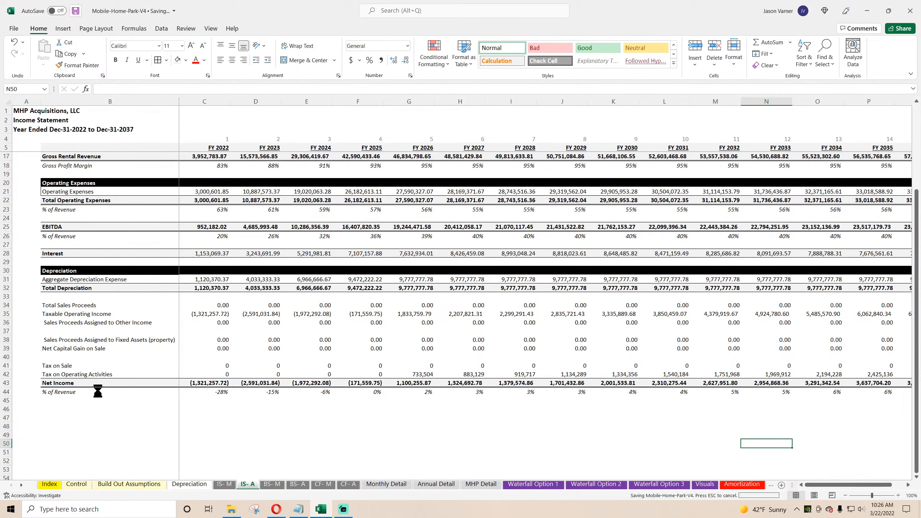
Set Capital Gains, Percentage of Total Exit Proceeds Applied to Property and Operations tax to 0% on the Control sheet
{"action": "left_click", "coordinate": [82, 486]}
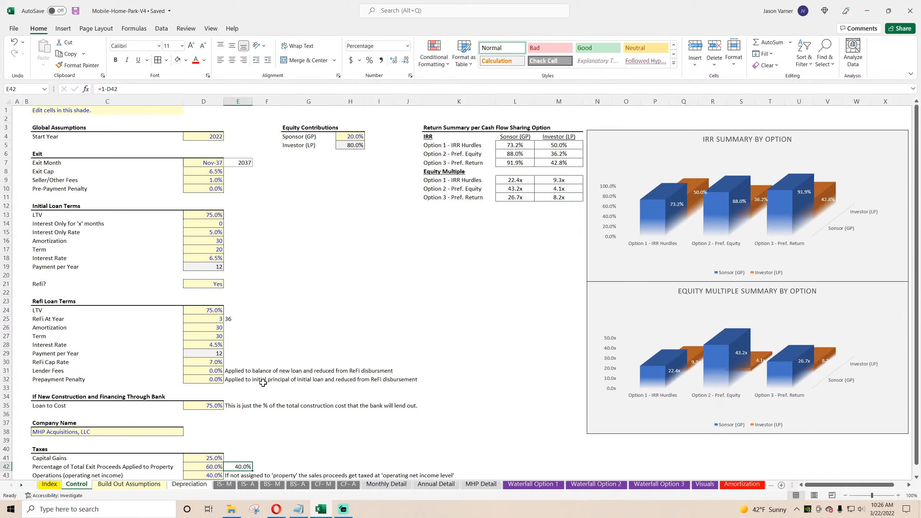
{"action": "scroll", "coordinate": [222, 382], "scroll_direction": "down", "scroll_amount": 4}
{"action": "left_click", "coordinate": [207, 362]}
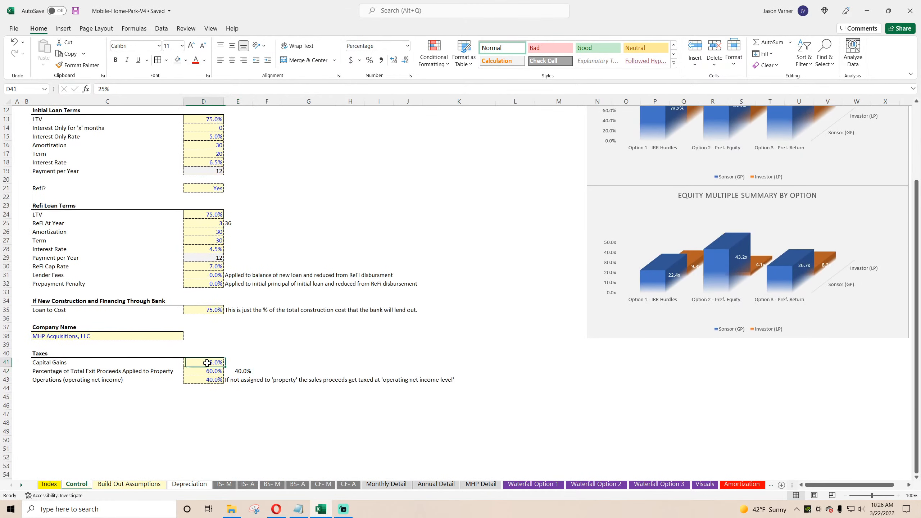
{"action": "type", "text": "0"}
{"action": "key", "text": "Return"}
{"action": "type", "text": "0"}
{"action": "key", "text": "Return"}
{"action": "type", "text": "0"}
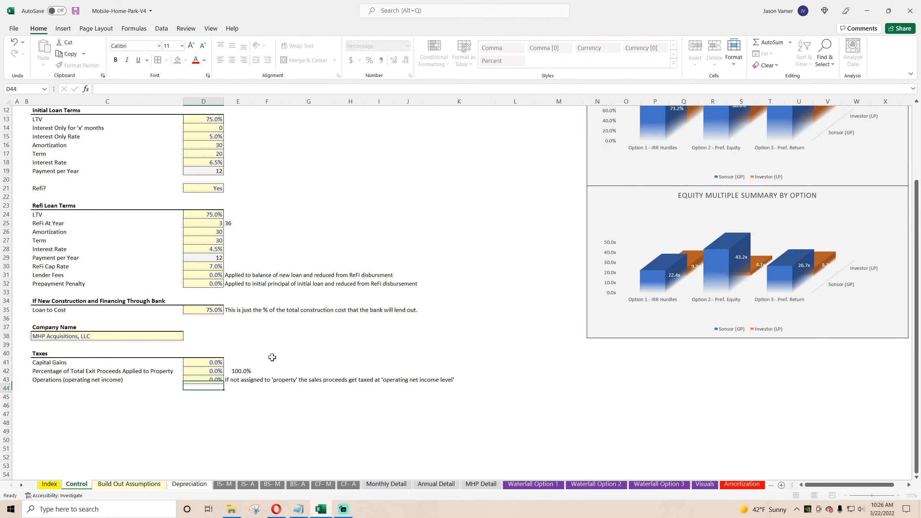
{"action": "key", "text": "Return"}
Set the Exit Cap and Seller/Other Fees to 0% in the Exit assumptions
{"action": "scroll", "coordinate": [272, 357], "scroll_direction": "up", "scroll_amount": 4}
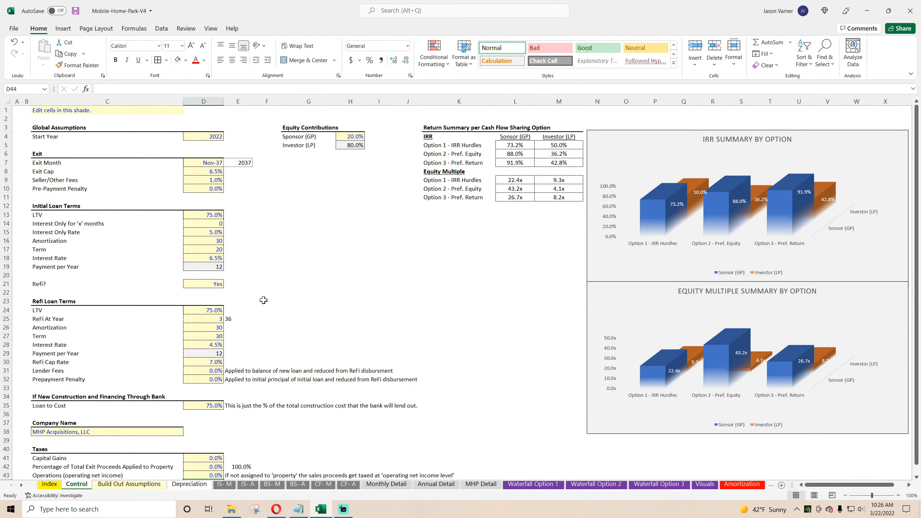
{"action": "left_click", "coordinate": [212, 171]}
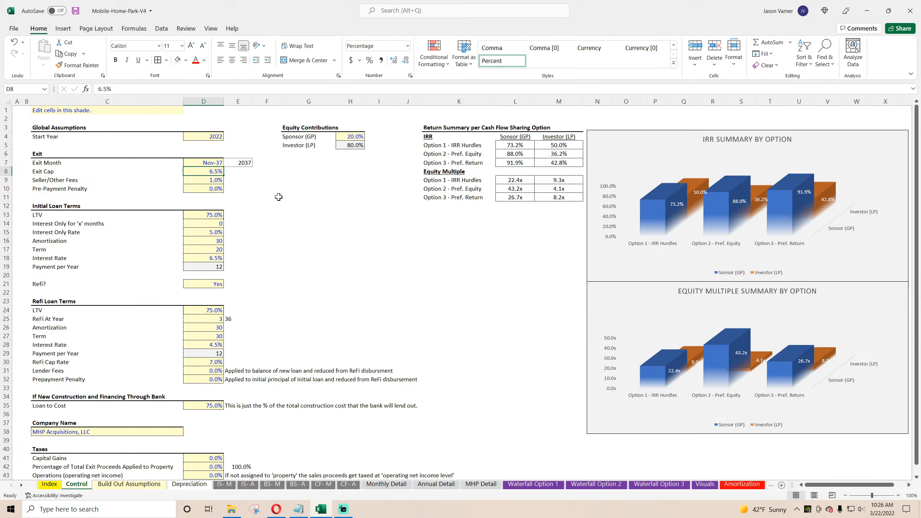
{"action": "type", "text": "0"}
{"action": "key", "text": "Return"}
{"action": "type", "text": "0"}
{"action": "key", "text": "Return"}
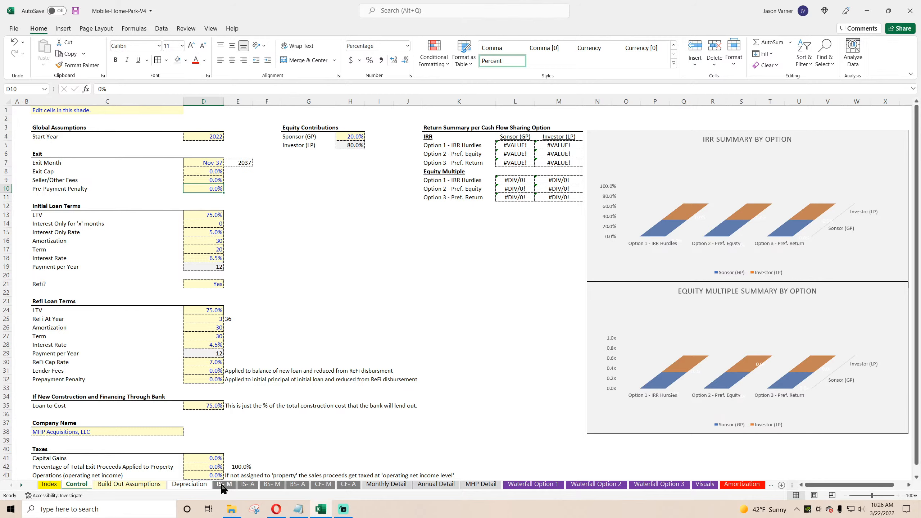
Inspect the FY 2037 sales proceeds and Net Capital Gain on Sale formulas on the IS- A sheet, and save the workbook
{"action": "left_click", "coordinate": [247, 484]}
{"action": "left_click_drag", "start_coordinate": [815, 485], "coordinate": [831, 486]}
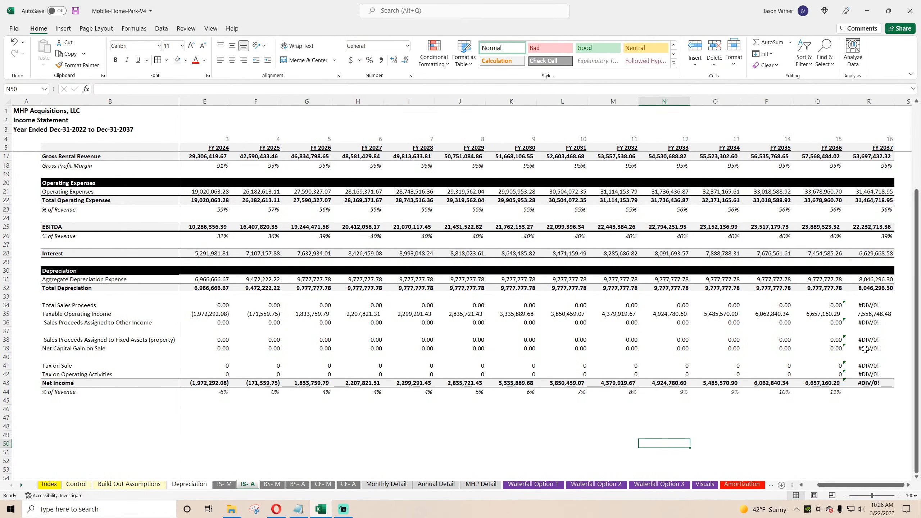
{"action": "left_click", "coordinate": [865, 306]}
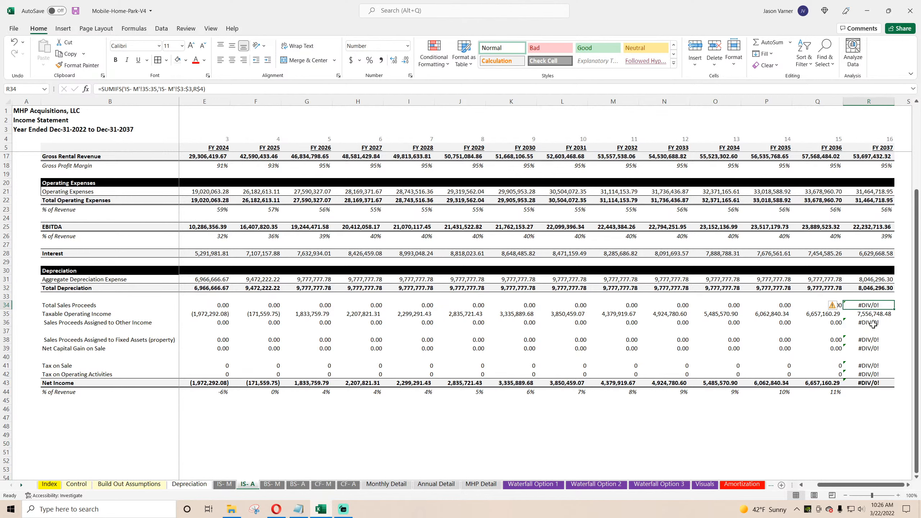
{"action": "left_click", "coordinate": [872, 323]}
{"action": "left_click", "coordinate": [873, 340]}
{"action": "left_click", "coordinate": [872, 347]}
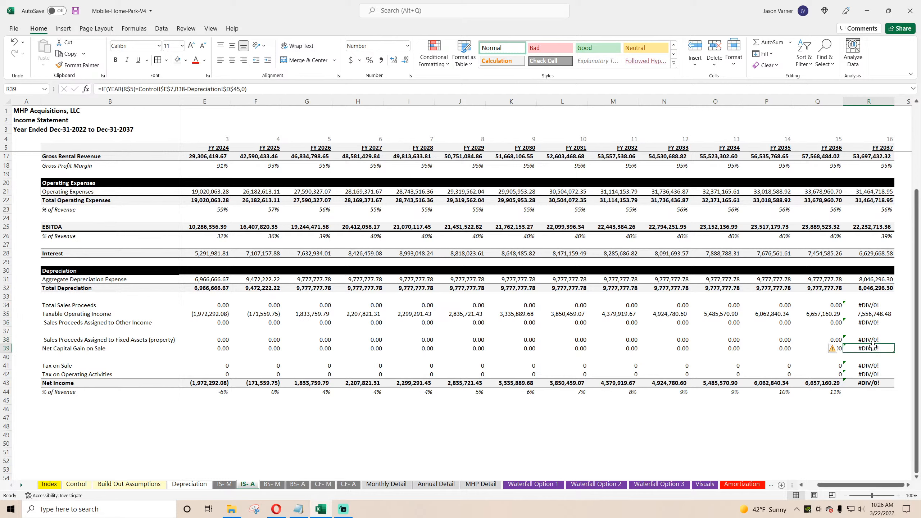
{"action": "left_click", "coordinate": [76, 11]}
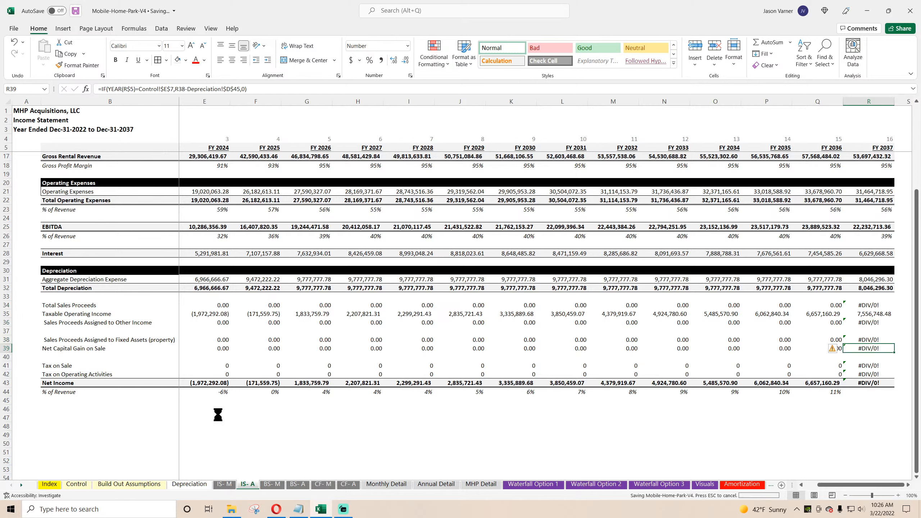
Trace the Nov-37 Taxable Sales Proceeds in GK35 of the IS- M sheet to its Exit Proceeds source on Monthly Detail
{"action": "left_click", "coordinate": [231, 487]}
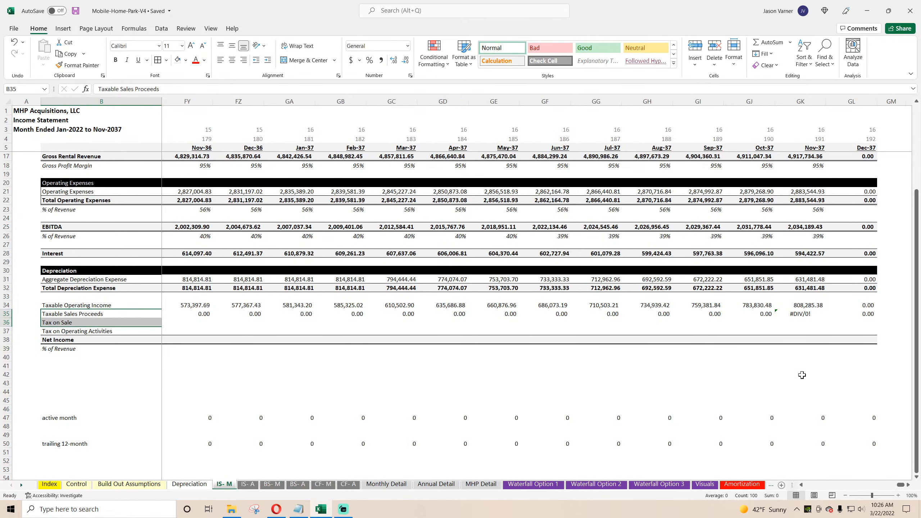
{"action": "left_click", "coordinate": [804, 314]}
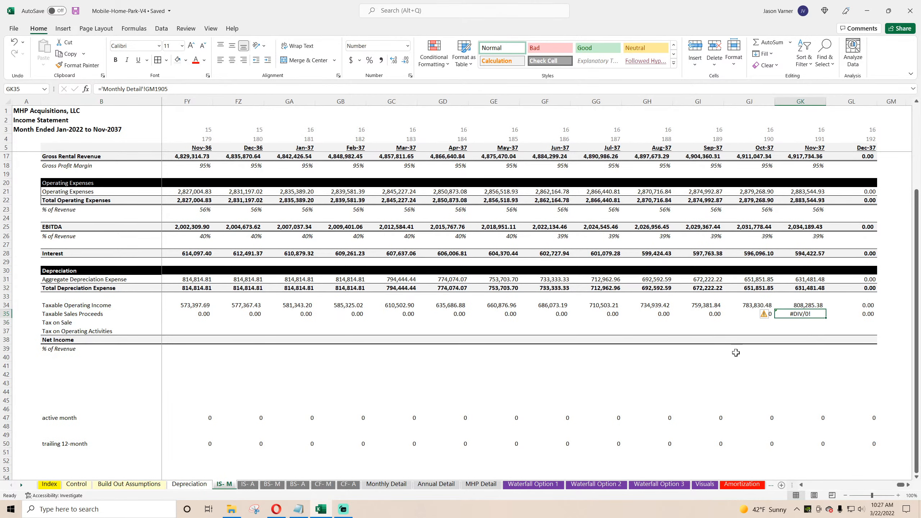
{"action": "left_click", "coordinate": [386, 485]}
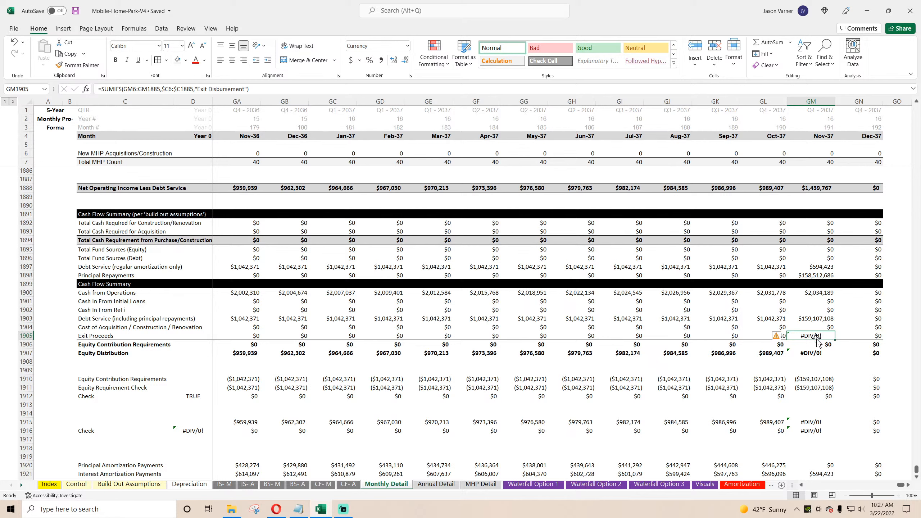
Wrap the Nov-37 Exit Proceeds formula in GM1905 as =IFERROR(SUMIFS(GM6:GM1885,$C6:$C1885,"Exit Disbursement"),0)
{"action": "left_click", "coordinate": [103, 88]}
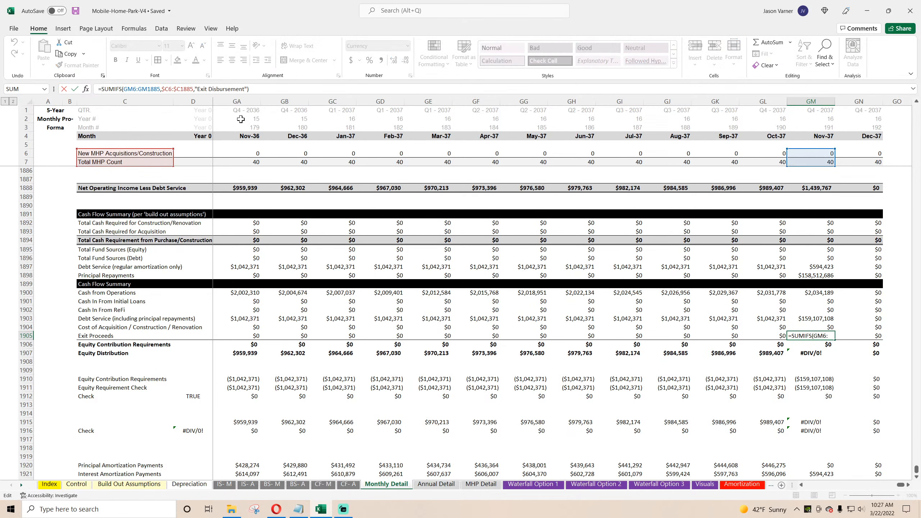
{"action": "type", "text": "iferror("}
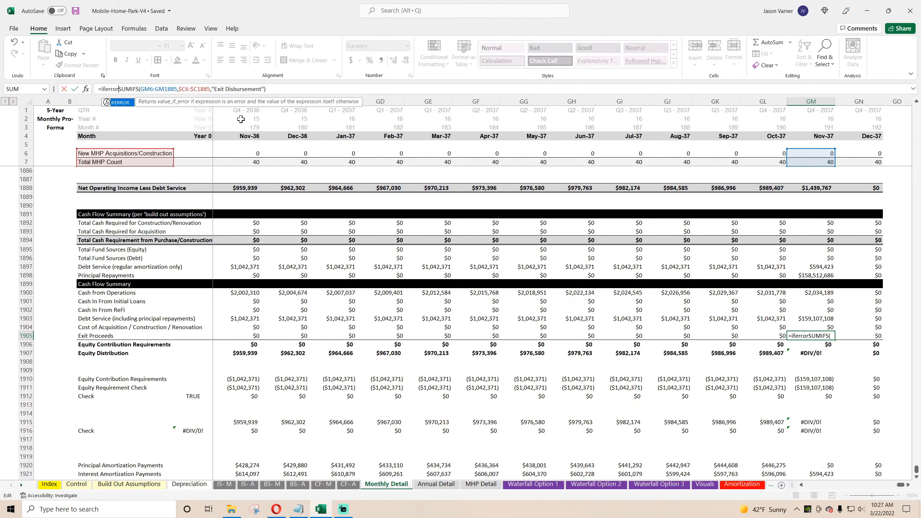
{"action": "left_click", "coordinate": [284, 88]}
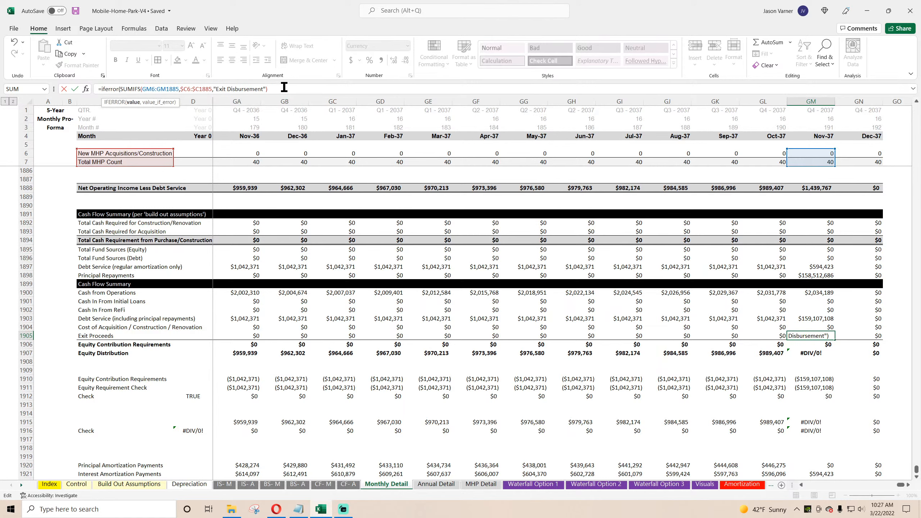
{"action": "type", "text": ",0"}
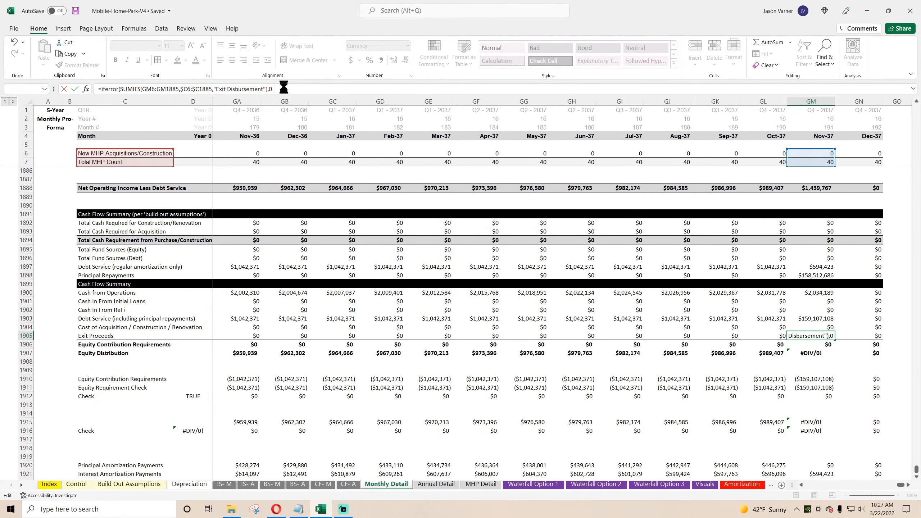
{"action": "key", "text": "Return"}
Fill the IFERROR formula in GM1905 back across the Exit Proceeds row to Jan-22
{"action": "left_click", "coordinate": [826, 334]}
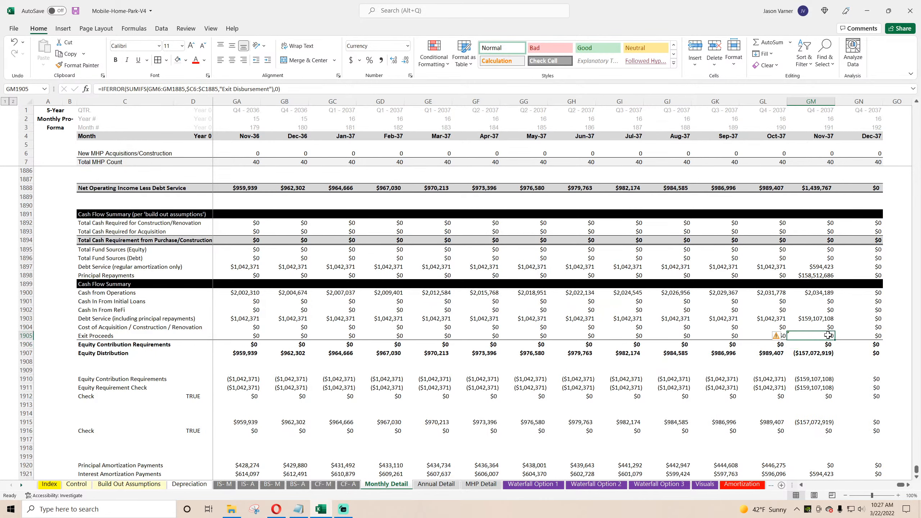
{"action": "left_click_drag", "start_coordinate": [835, 339], "coordinate": [222, 341]}
{"action": "left_click", "coordinate": [827, 335]}
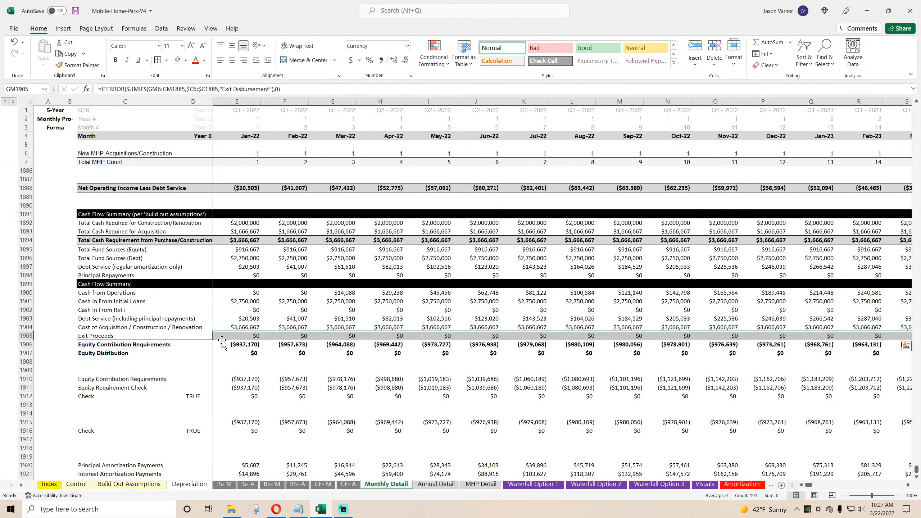
Check the return summary on the Control sheet and the FY 2037 results on the IS- A sheet, and save the workbook
{"action": "left_click", "coordinate": [75, 482]}
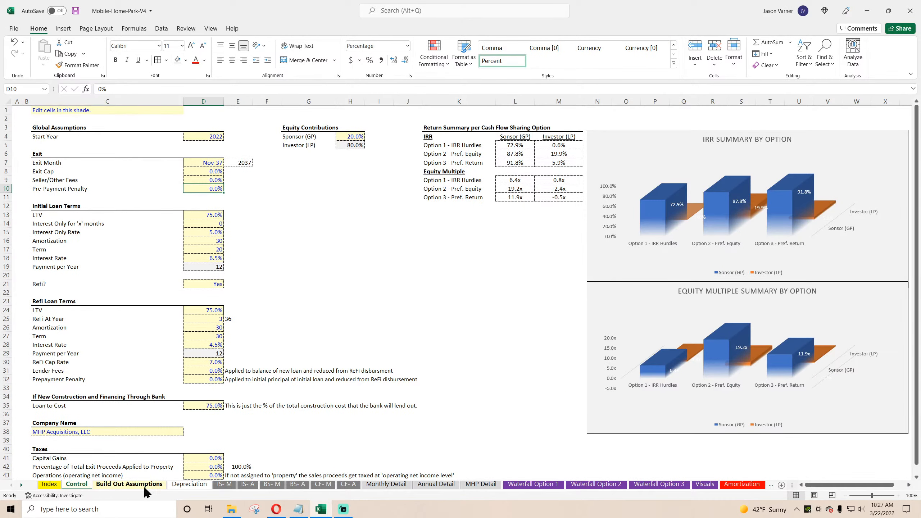
{"action": "left_click", "coordinate": [248, 484]}
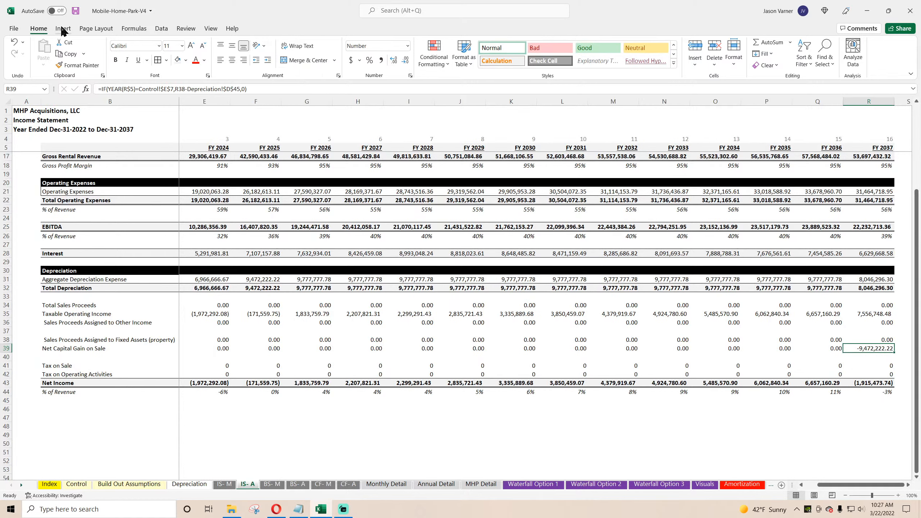
{"action": "left_click", "coordinate": [74, 10]}
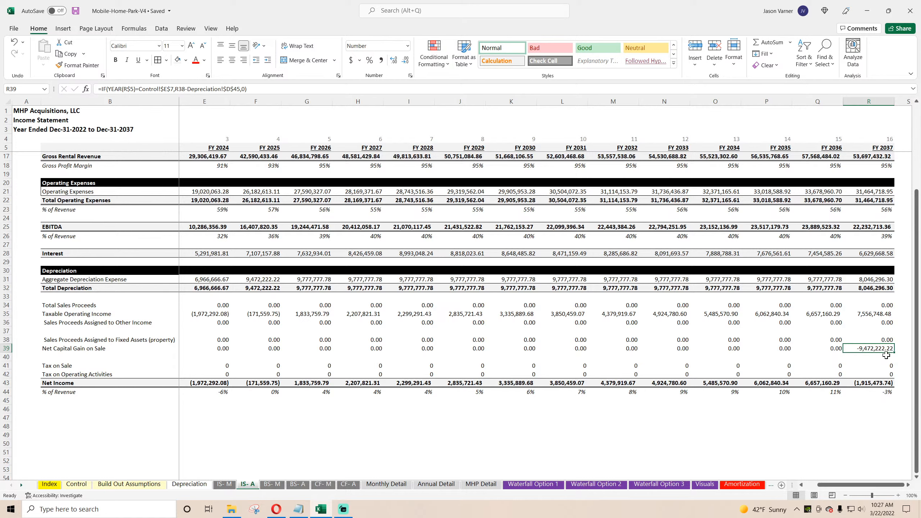
Wrap the FY 2037 Net Capital Gain on Sale formula in R39 as =IF(Control!$D8=0,0,IF(YEAR(R$5)=Control!$E$7,R38-Depreciation!$D$45,0))
{"action": "left_click", "coordinate": [100, 89]}
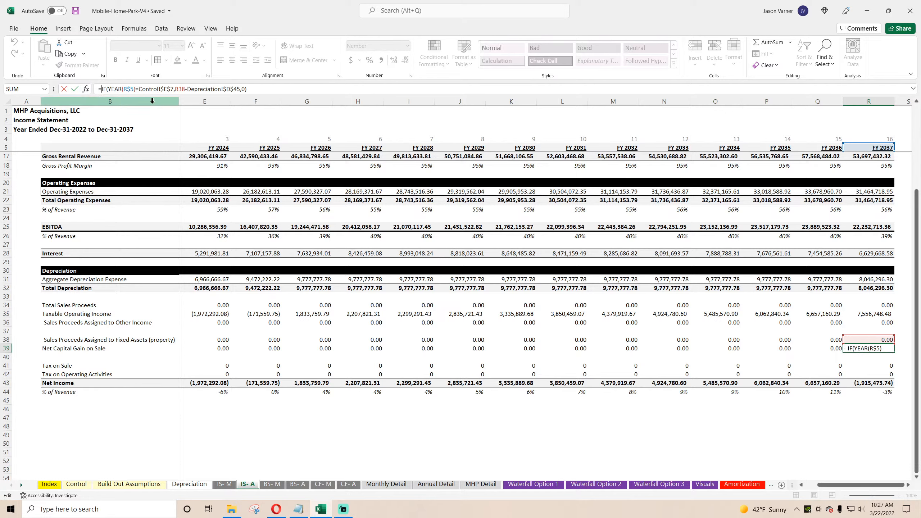
{"action": "type", "text": "if("}
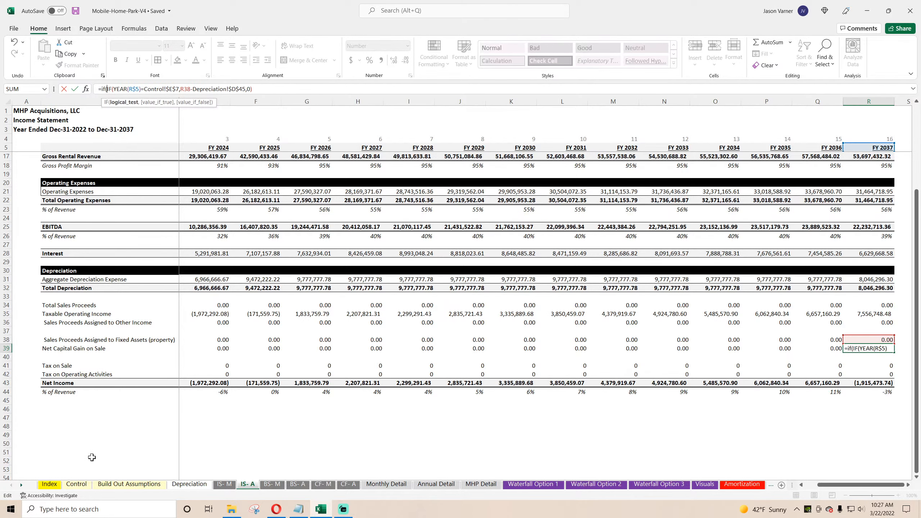
{"action": "left_click", "coordinate": [76, 484]}
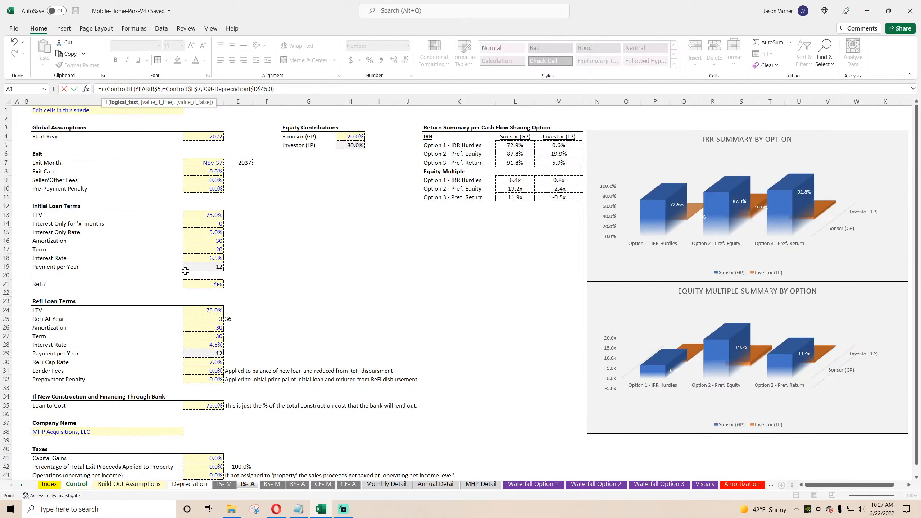
{"action": "left_click", "coordinate": [210, 174]}
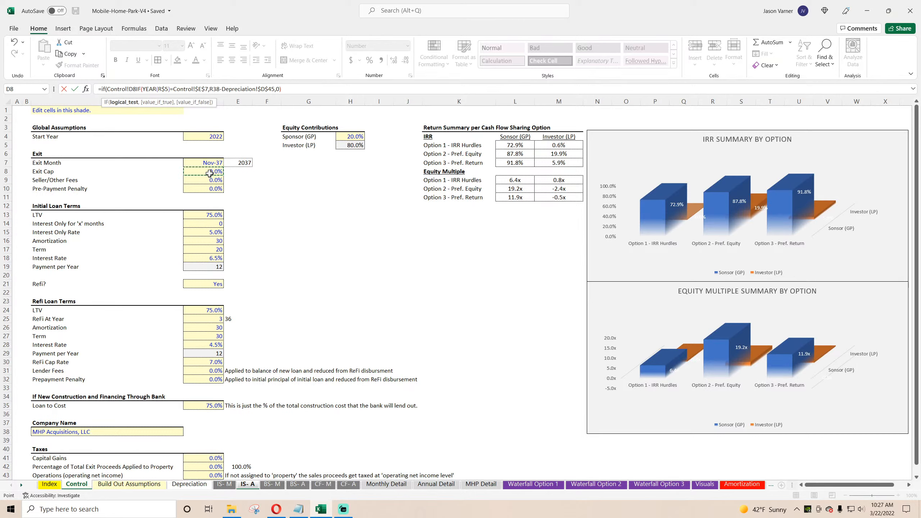
{"action": "type", "text": "=0"}
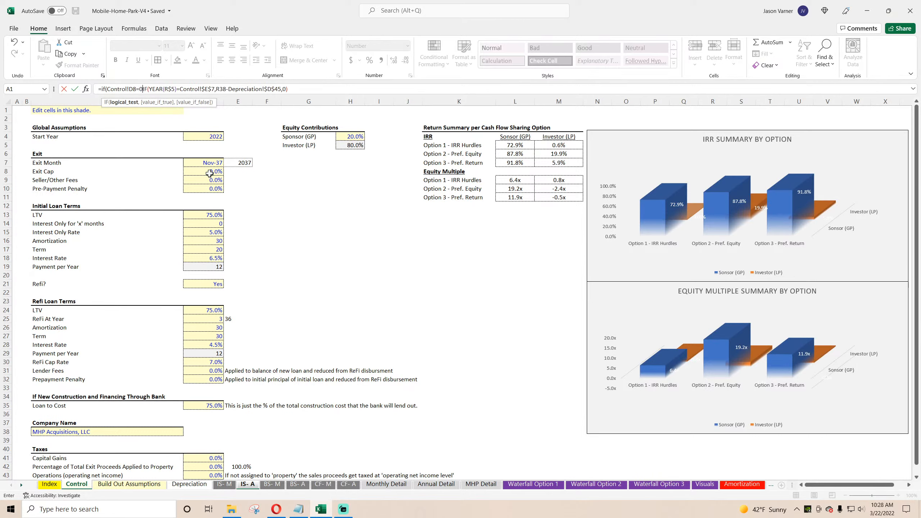
{"action": "type", "text": ",0,"}
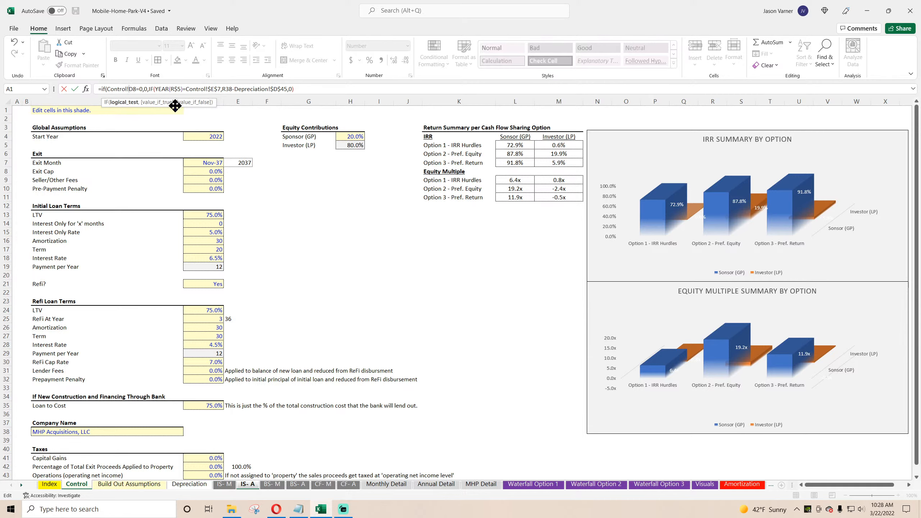
{"action": "key", "text": "Return"}
{"action": "key", "text": "Return"}
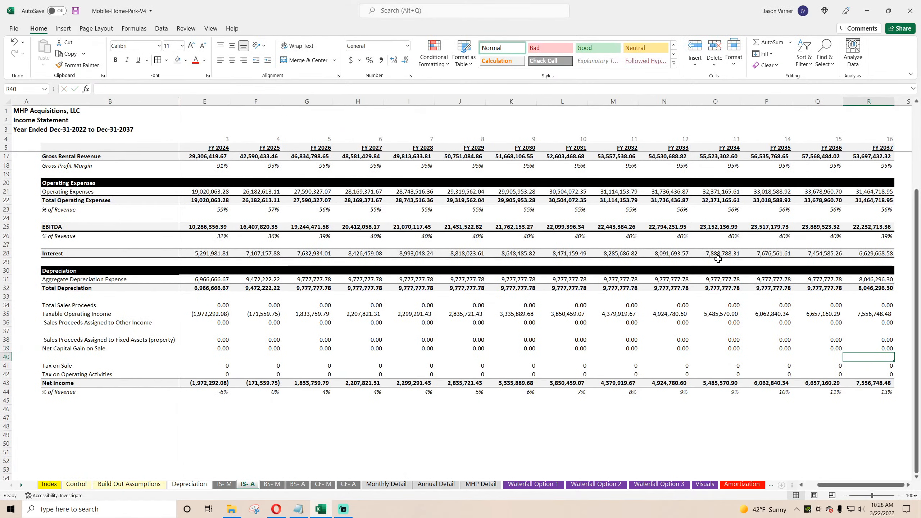
Fill the R39 formula back across the Net Capital Gain on Sale row to FY 2022 and save the workbook
{"action": "left_click", "coordinate": [889, 349]}
{"action": "left_click_drag", "start_coordinate": [896, 353], "coordinate": [196, 357]}
{"action": "left_click_drag", "start_coordinate": [824, 485], "coordinate": [837, 487]}
{"action": "left_click_drag", "start_coordinate": [845, 452], "coordinate": [840, 442]}
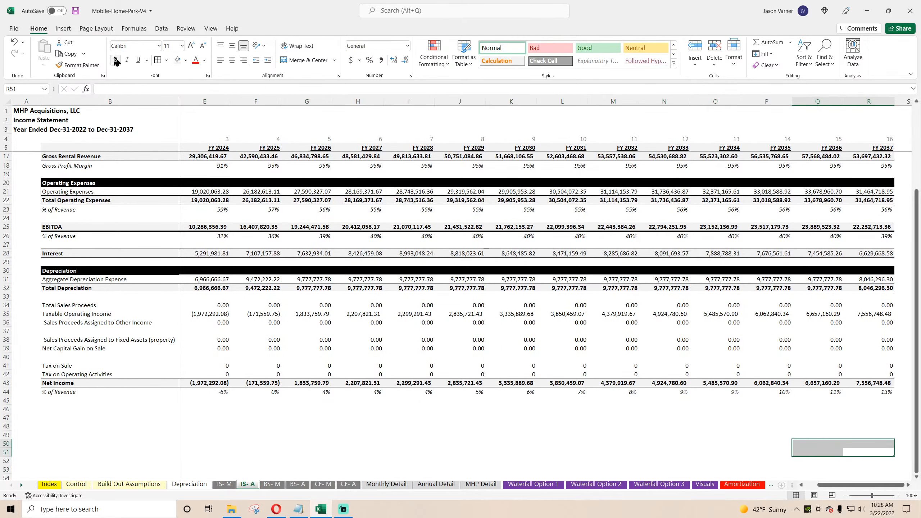
{"action": "left_click", "coordinate": [75, 11]}
{"action": "left_click", "coordinate": [874, 313]}
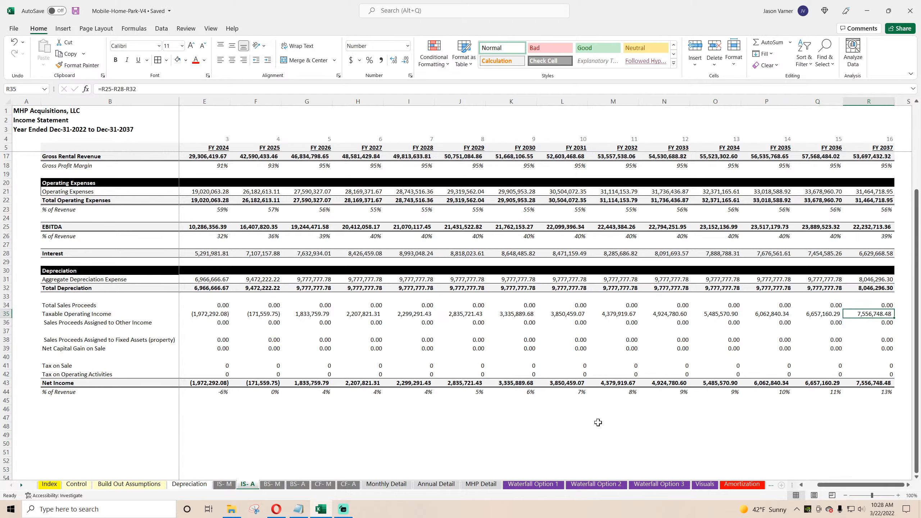
On the Control sheet, set Exit Cap to 5%, Seller/Other Fees to 1% and Pre-Payment Penalty to 1%
{"action": "left_click", "coordinate": [76, 484]}
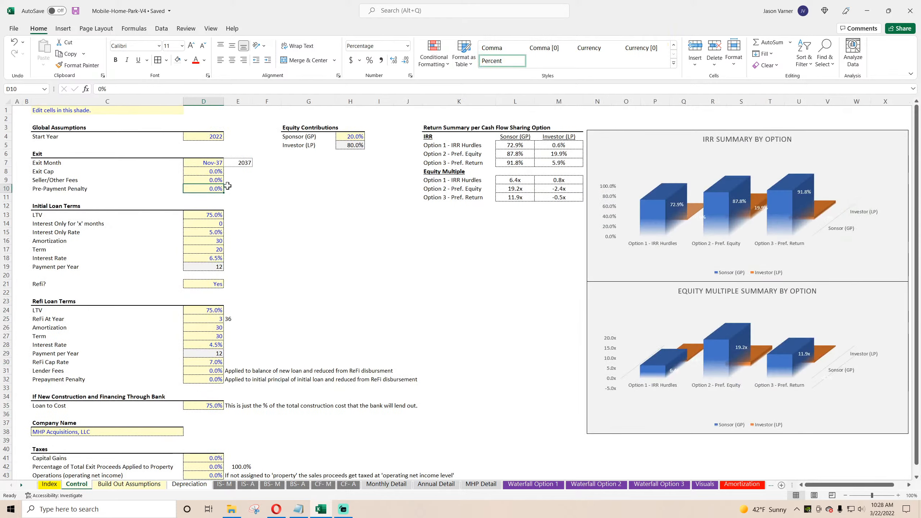
{"action": "left_click", "coordinate": [208, 171]}
{"action": "type", "text": "5"}
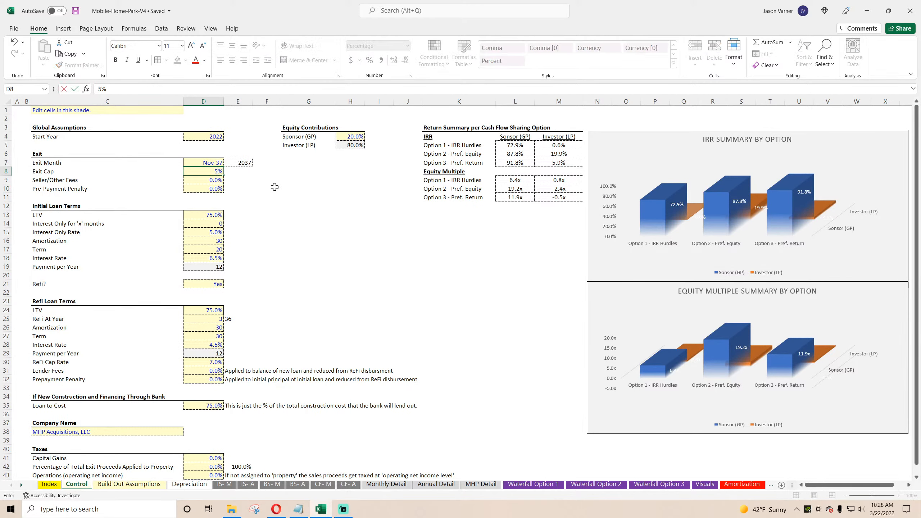
{"action": "key", "text": "Return"}
{"action": "type", "text": "1"}
{"action": "key", "text": "Return"}
{"action": "type", "text": "1"}
{"action": "key", "text": "Return"}
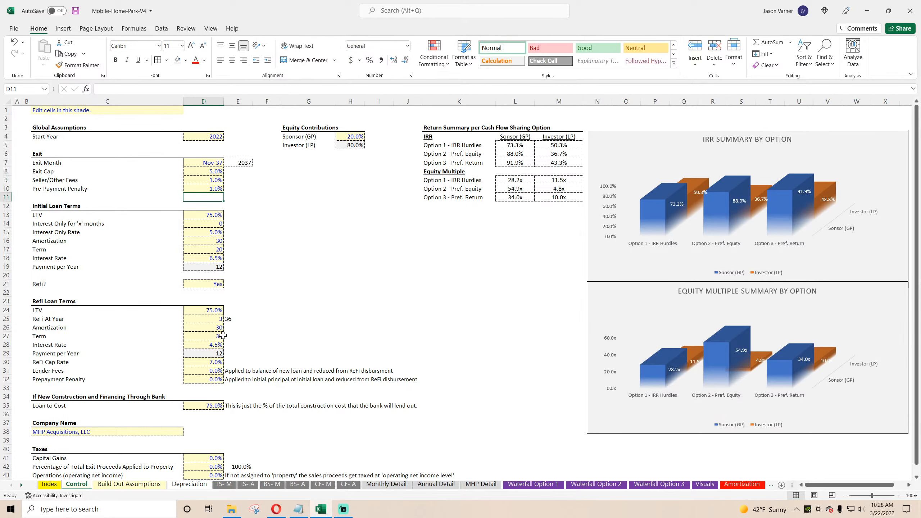
Set the tax assumptions to 25% Capital Gains, 40% of Total Exit Proceeds Applied to Property and 35% Operations
{"action": "scroll", "coordinate": [247, 333], "scroll_direction": "down", "scroll_amount": 4}
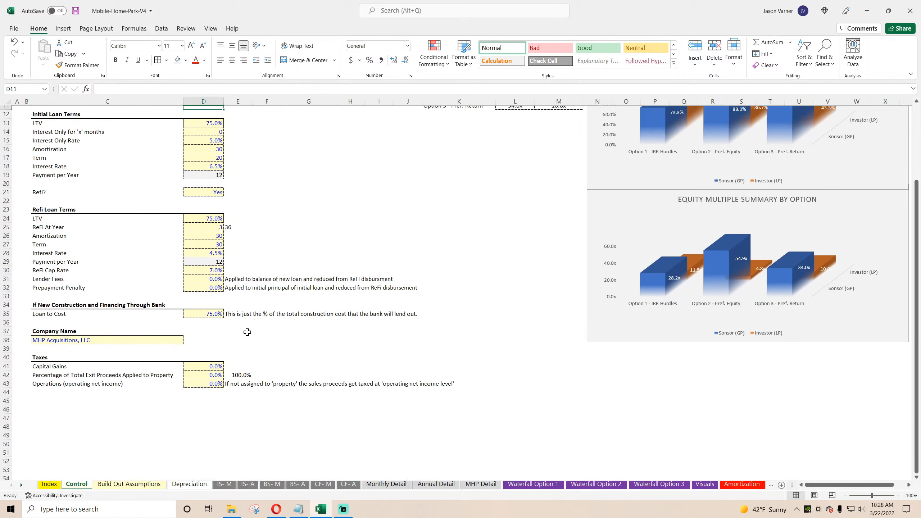
{"action": "left_click", "coordinate": [212, 362]}
{"action": "type", "text": "25"}
{"action": "key", "text": "Return"}
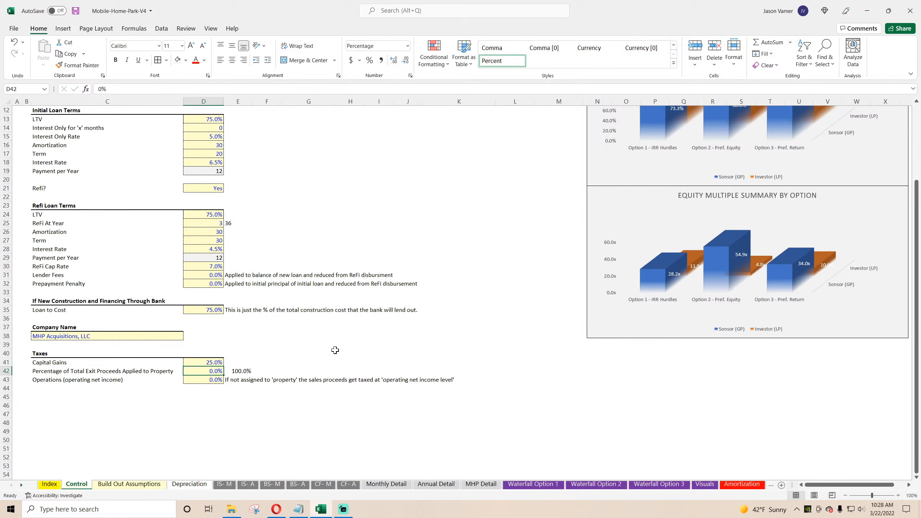
{"action": "type", "text": "40"}
{"action": "key", "text": "Return"}
{"action": "type", "text": "35"}
{"action": "key", "text": "Return"}
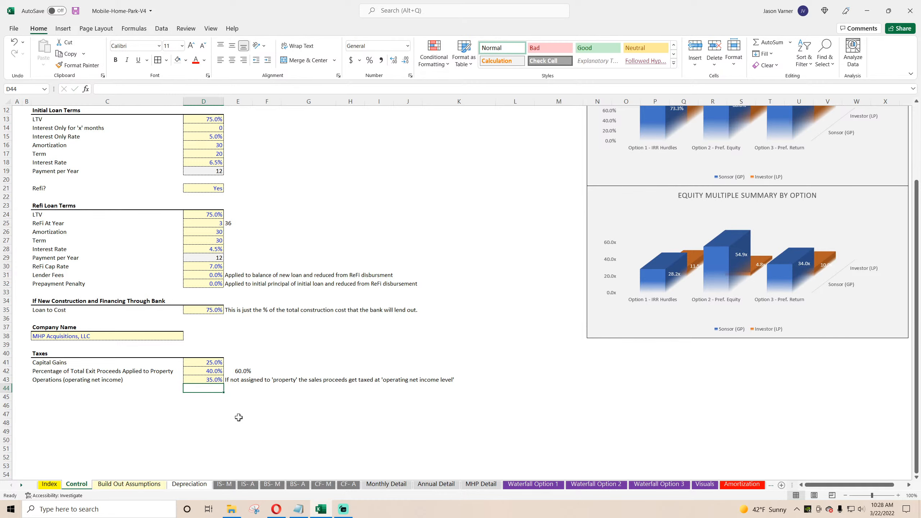
Check the FY 2037 sale, tax and net income results on the IS- A sheet, and save the workbook
{"action": "left_click", "coordinate": [145, 484]}
{"action": "left_click", "coordinate": [245, 485]}
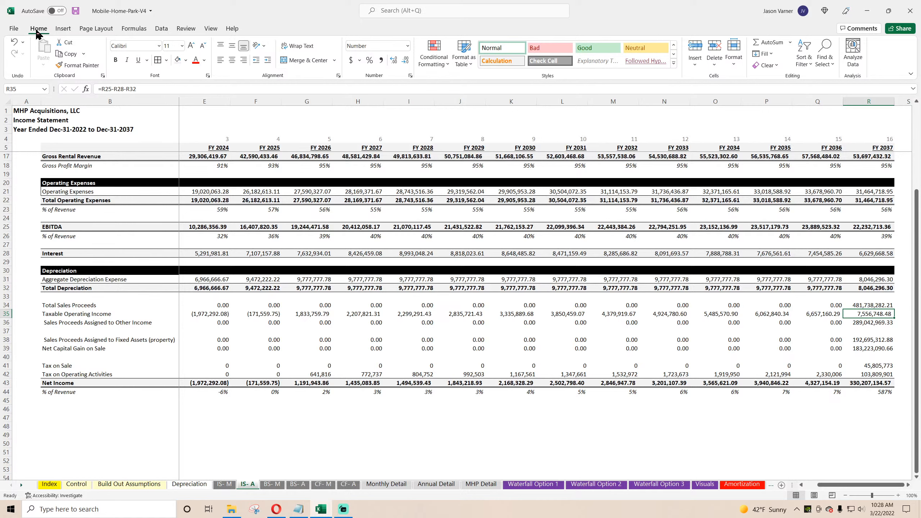
{"action": "left_click", "coordinate": [75, 11]}
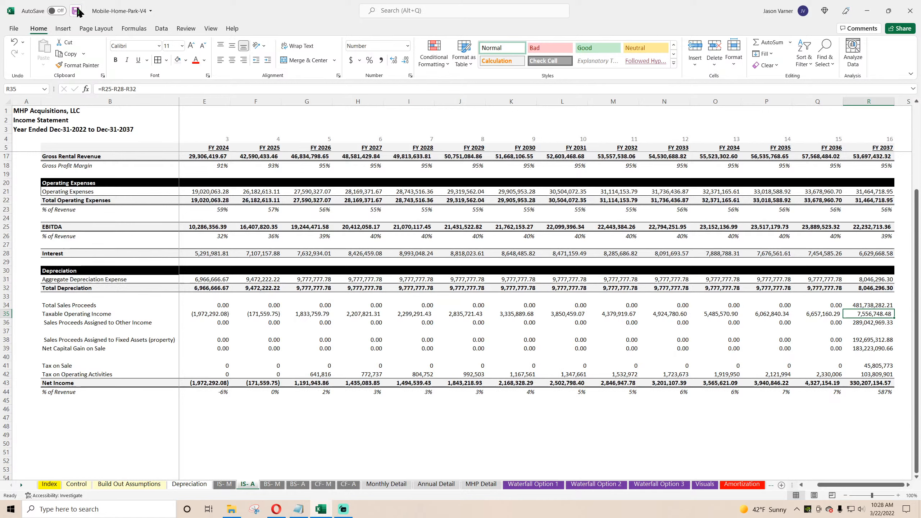
{"action": "left_click", "coordinate": [876, 383]}
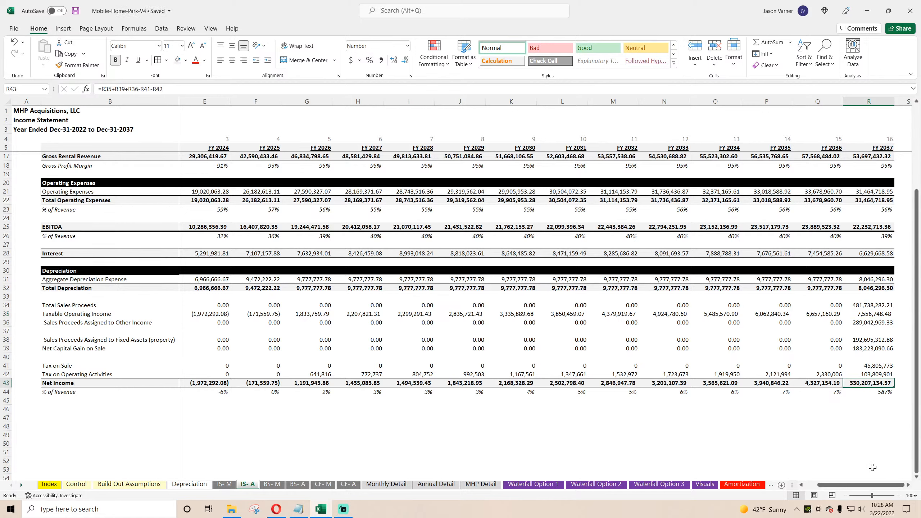
Review the FY 2022 formulas from Total Sales Proceeds down to Tax on Operating Activities on the IS- A sheet
{"action": "left_click_drag", "start_coordinate": [846, 485], "coordinate": [833, 486]}
{"action": "left_click", "coordinate": [220, 305]}
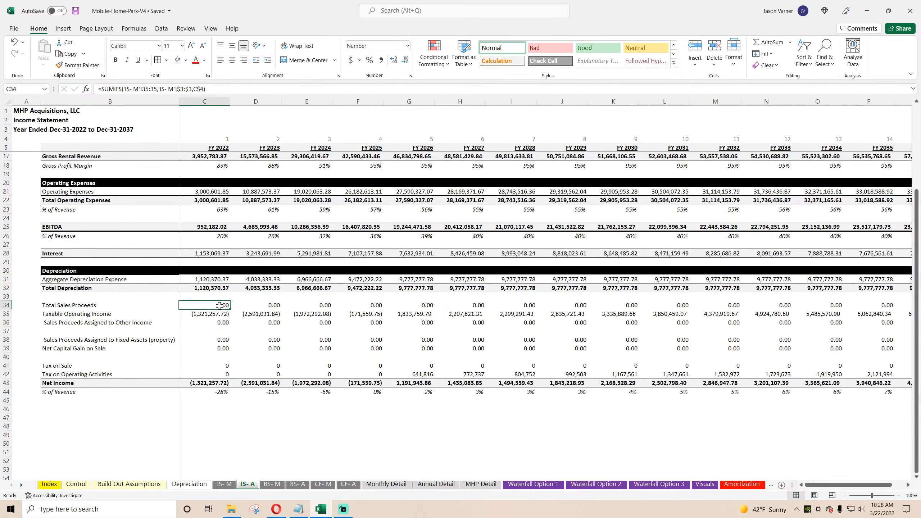
{"action": "left_click", "coordinate": [217, 314]}
{"action": "left_click", "coordinate": [218, 322]}
{"action": "left_click", "coordinate": [216, 339]}
{"action": "left_click", "coordinate": [214, 348]}
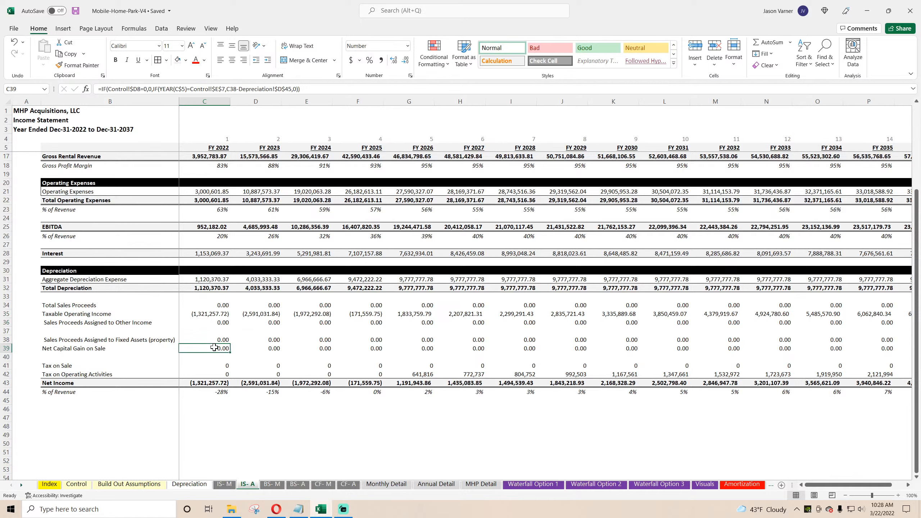
{"action": "left_click", "coordinate": [215, 365]}
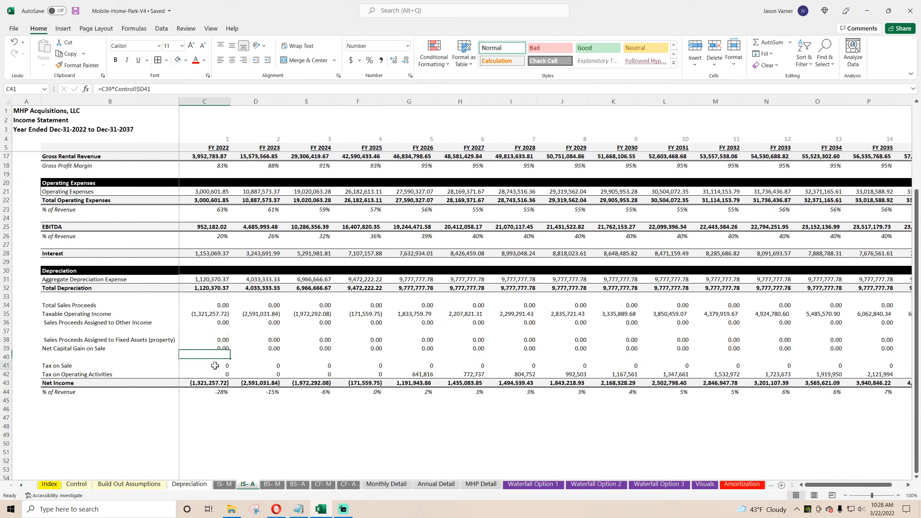
{"action": "left_click", "coordinate": [214, 375]}
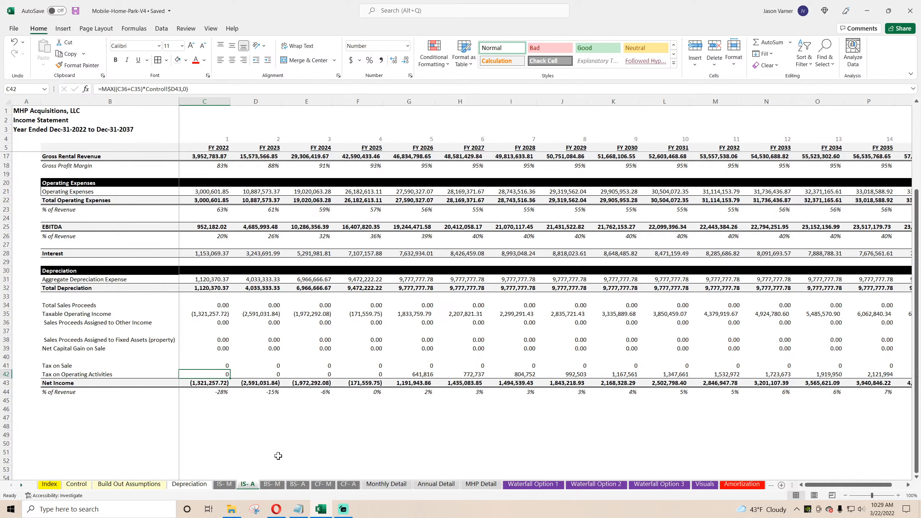
Inspect the active month formulas on the IS- M sheet and clear the trailing 12-month row 50
{"action": "left_click", "coordinate": [225, 484]}
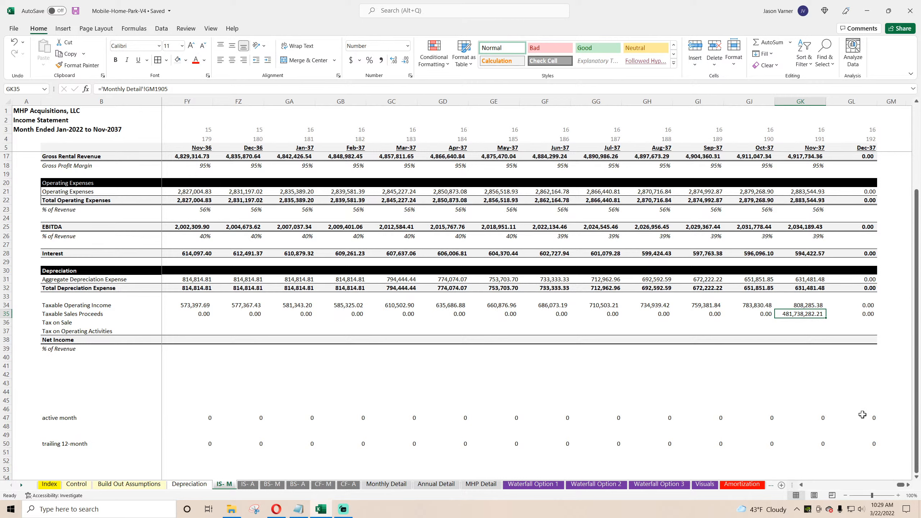
{"action": "left_click", "coordinate": [866, 418]}
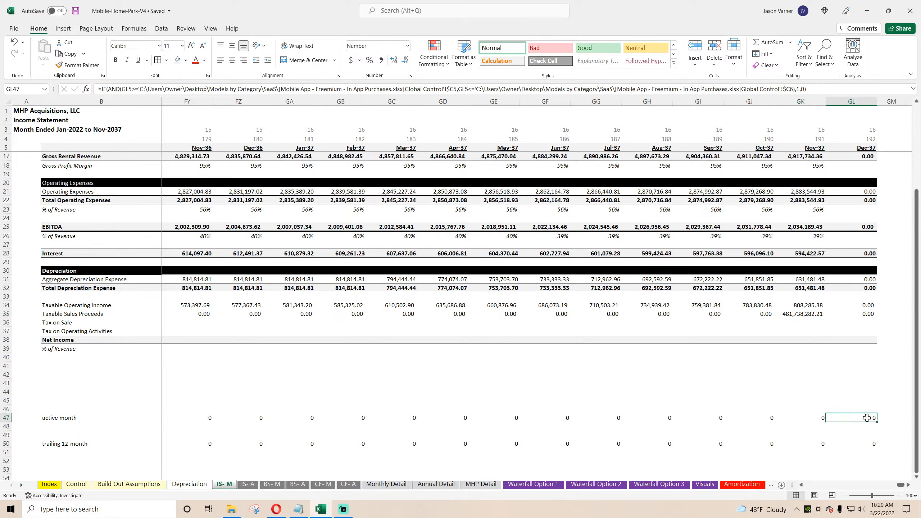
{"action": "left_click_drag", "start_coordinate": [867, 417], "coordinate": [699, 417]}
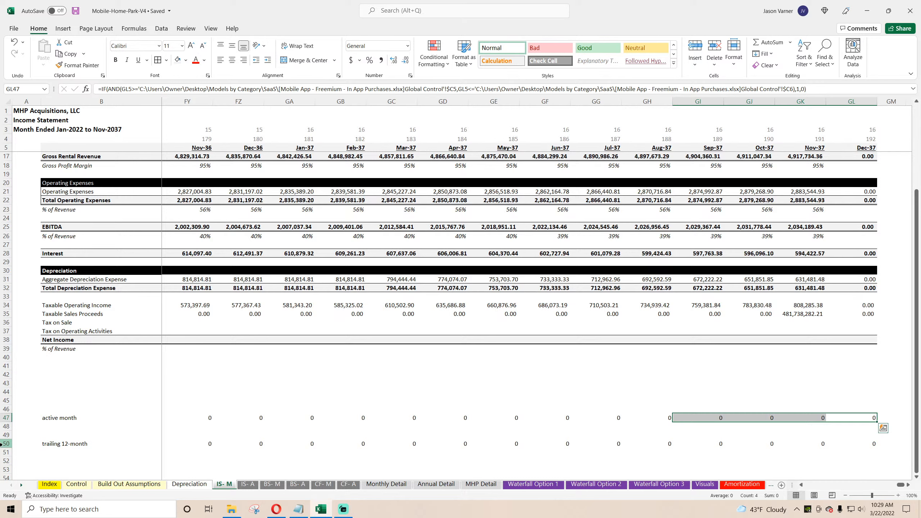
{"action": "left_click", "coordinate": [1, 443]}
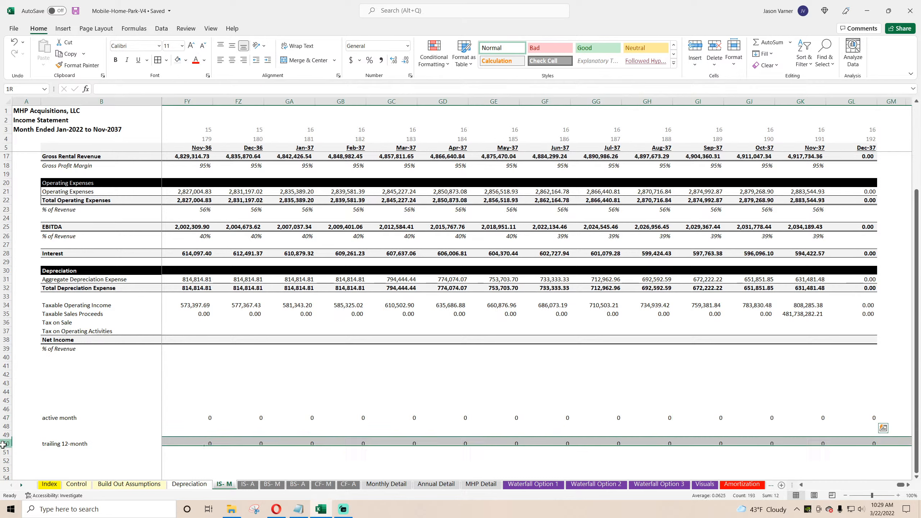
{"action": "left_click", "coordinate": [764, 66]}
{"action": "left_click", "coordinate": [780, 111]}
Remove the external workbook path from the second condition of the Dec-37 active month formula in GL47, leaving GL5<=Control!$C6
{"action": "left_click", "coordinate": [861, 416]}
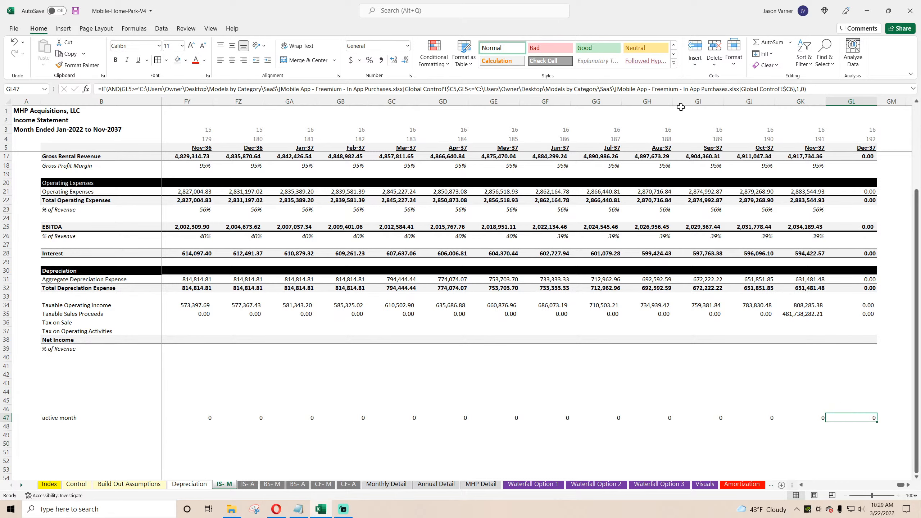
{"action": "left_click_drag", "start_coordinate": [740, 89], "coordinate": [486, 89]}
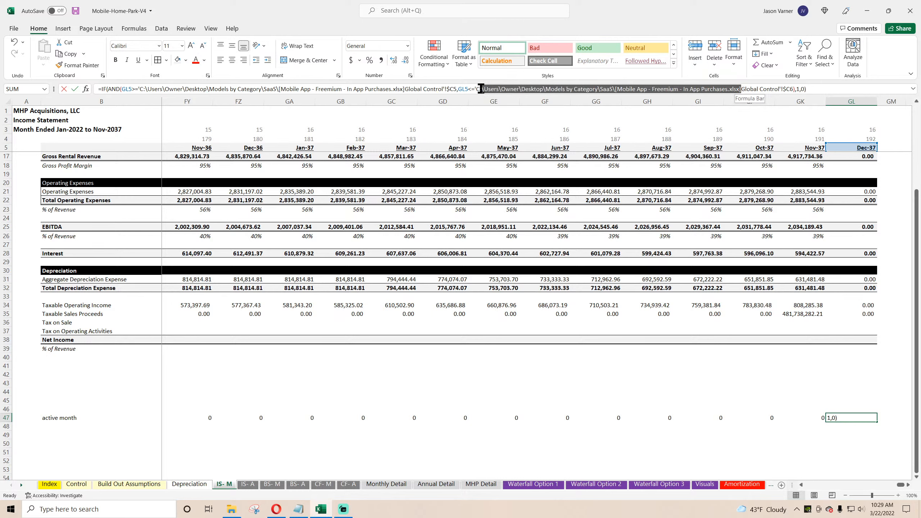
{"action": "key", "text": "BackSpace"}
{"action": "key", "text": "BackSpace"}
{"action": "key", "text": "BackSpace"}
{"action": "key", "text": "BackSpace"}
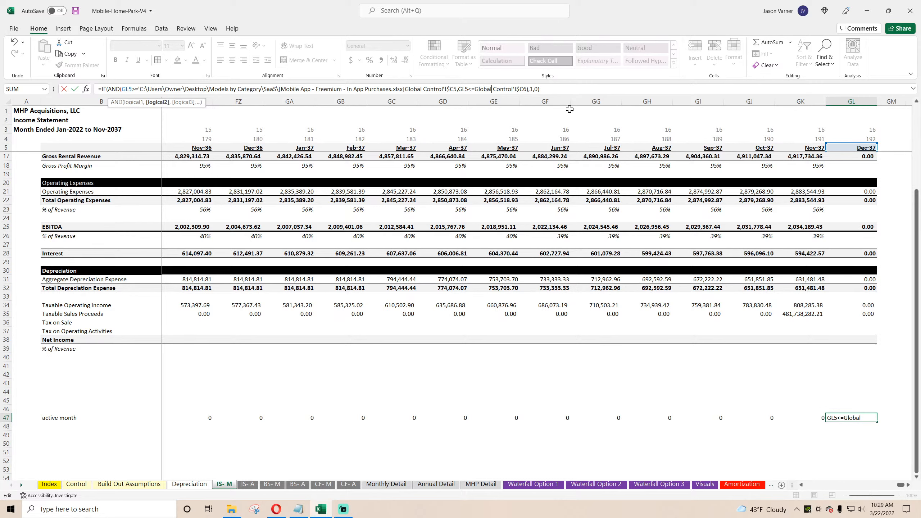
{"action": "key", "text": "BackSpace"}
{"action": "key", "text": "BackSpace"}
{"action": "key", "text": "BackSpace"}
{"action": "key", "text": "BackSpace"}
{"action": "key", "text": "BackSpace"}
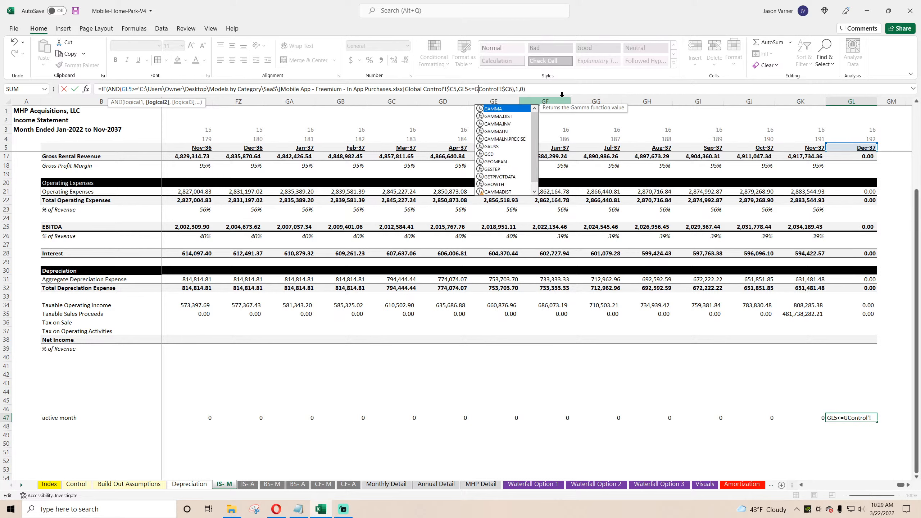
{"action": "key", "text": "BackSpace"}
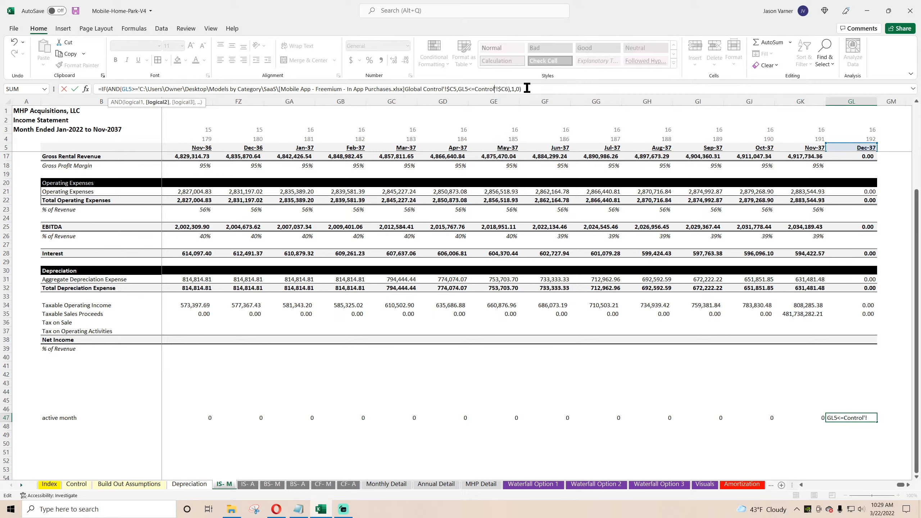
{"action": "key", "text": "BackSpace"}
Remove the external workbook path from the first condition of the Dec-37 active month formula in GL47, leaving GL5>=Control!$C5
{"action": "left_click_drag", "start_coordinate": [423, 89], "coordinate": [279, 89]}
{"action": "key", "text": "BackSpace"}
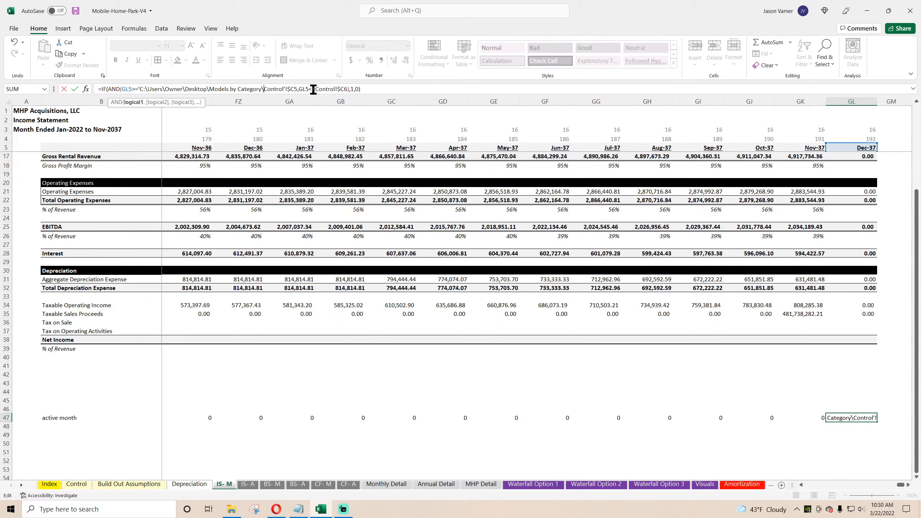
{"action": "key", "text": "BackSpace"}
{"action": "key", "text": "BackSpace"}
{"action": "key", "text": "BackSpace"}
{"action": "key", "text": "BackSpace"}
{"action": "key", "text": "BackSpace"}
{"action": "key", "text": "BackSpace"}
{"action": "key", "text": "BackSpace"}
{"action": "key", "text": "BackSpace"}
{"action": "key", "text": "BackSpace"}
{"action": "key", "text": "BackSpace"}
{"action": "key", "text": "BackSpace"}
{"action": "key", "text": "BackSpace"}
{"action": "key", "text": "BackSpace"}
{"action": "key", "text": "BackSpace"}
{"action": "key", "text": "BackSpace"}
{"action": "key", "text": "BackSpace"}
{"action": "key", "text": "BackSpace"}
{"action": "key", "text": "BackSpace"}
{"action": "key", "text": "BackSpace"}
{"action": "key", "text": "BackSpace"}
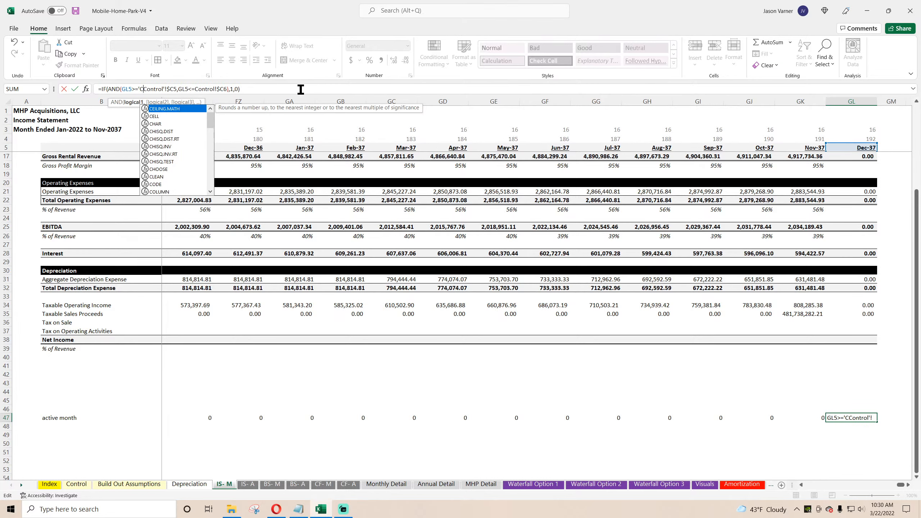
{"action": "key", "text": "BackSpace"}
{"action": "key", "text": "BackSpace"}
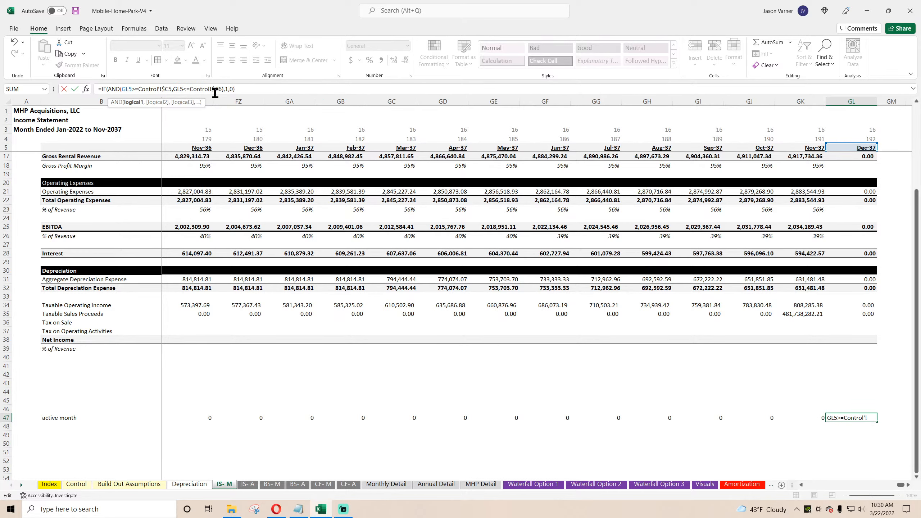
{"action": "key", "text": "BackSpace"}
{"action": "key", "text": "Delete"}
{"action": "type", "text": "l"}
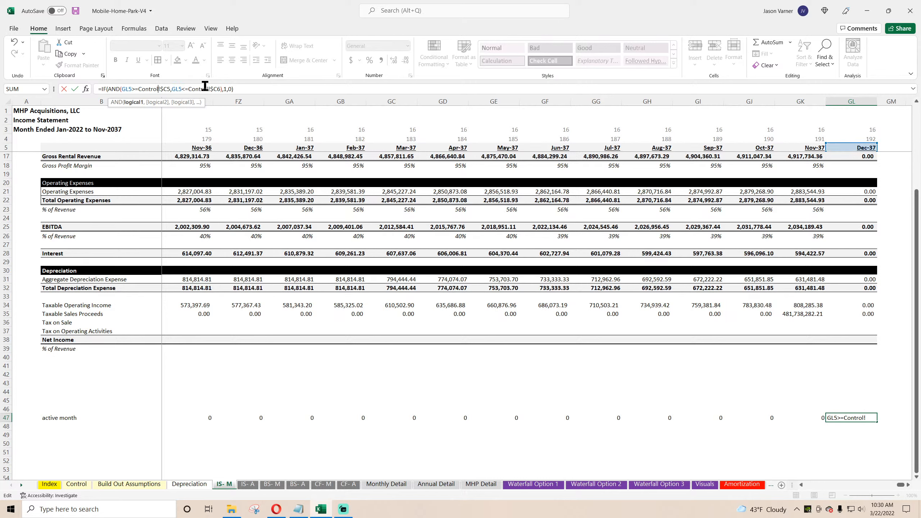
{"action": "key", "text": "Return"}
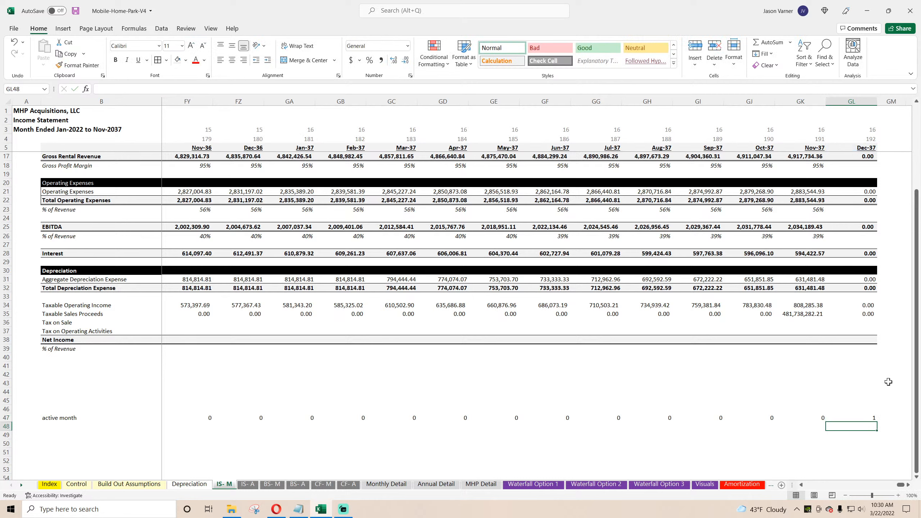
Locate the Exit Month cell on the Control sheet and point both conditions of the GL47 active month formula to Control!$D7
{"action": "left_click", "coordinate": [864, 417]}
{"action": "left_click", "coordinate": [80, 483]}
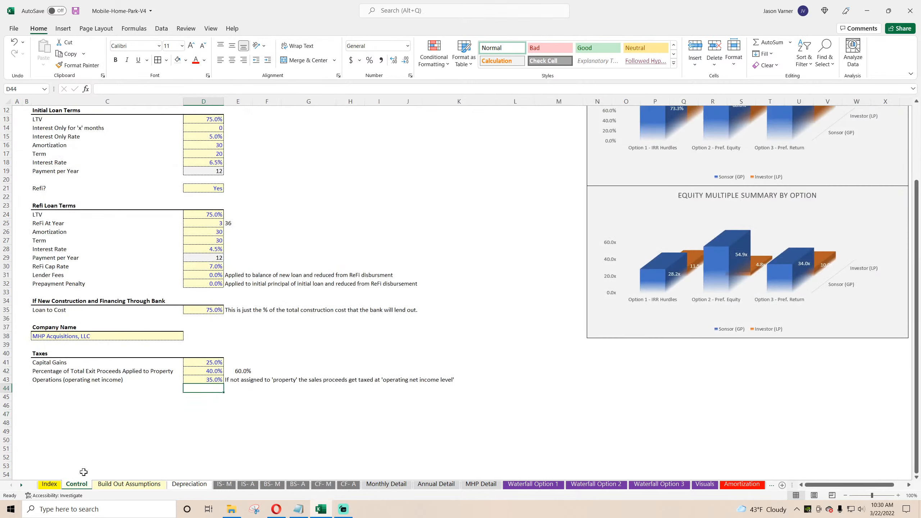
{"action": "scroll", "coordinate": [194, 196], "scroll_direction": "up", "scroll_amount": 4}
{"action": "left_click", "coordinate": [204, 162]}
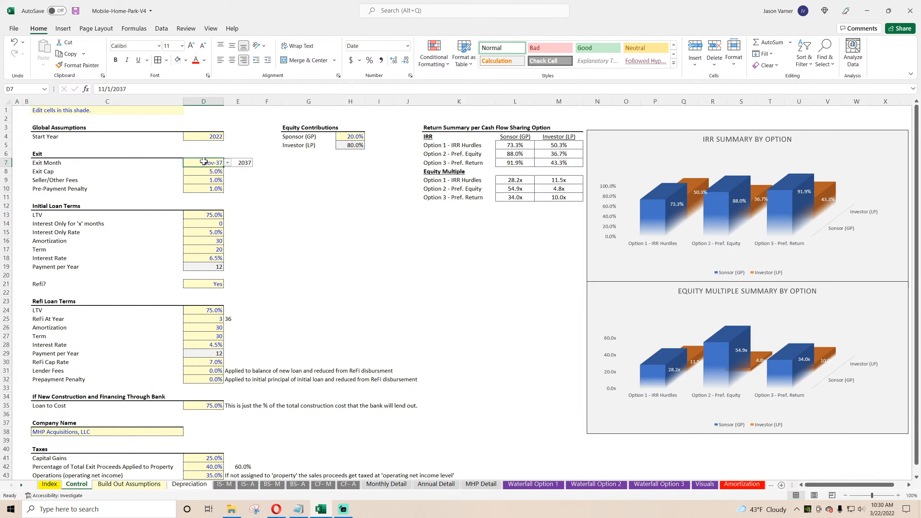
{"action": "left_click", "coordinate": [224, 484]}
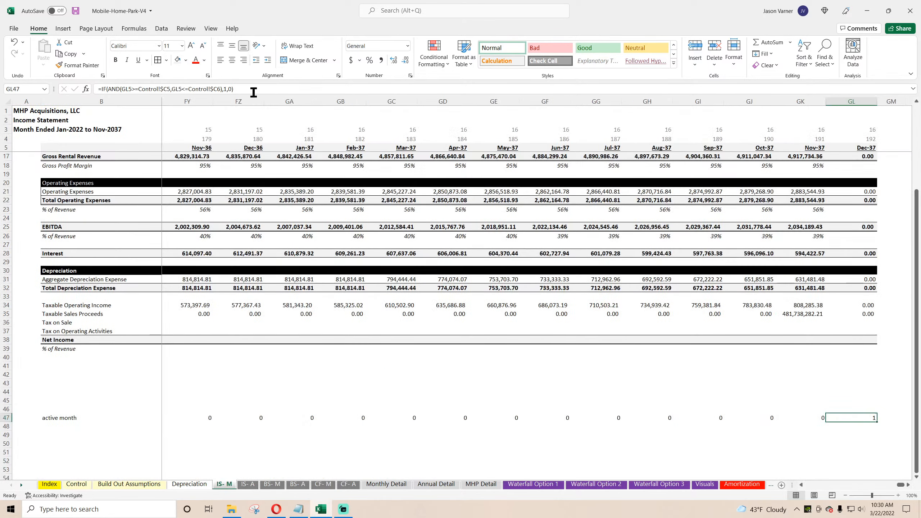
{"action": "left_click", "coordinate": [167, 89]}
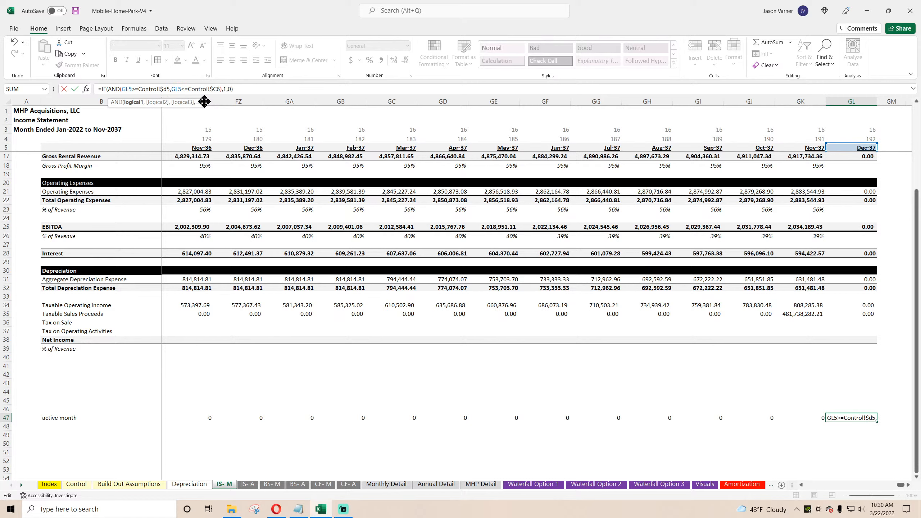
{"action": "key", "text": "BackSpace"}
{"action": "type", "text": "7"}
{"action": "key", "text": "Right"}
{"action": "key", "text": "Right"}
{"action": "key", "text": "Right"}
{"action": "key", "text": "Right"}
{"action": "key", "text": "Right"}
{"action": "key", "text": "Right"}
{"action": "key", "text": "Right"}
{"action": "key", "text": "Right"}
{"action": "key", "text": "Return"}
Check the Start Year on the Control sheet, and copy the Dec-37 active month formula back to Sep-37 on the IS- M sheet
{"action": "left_click", "coordinate": [77, 485]}
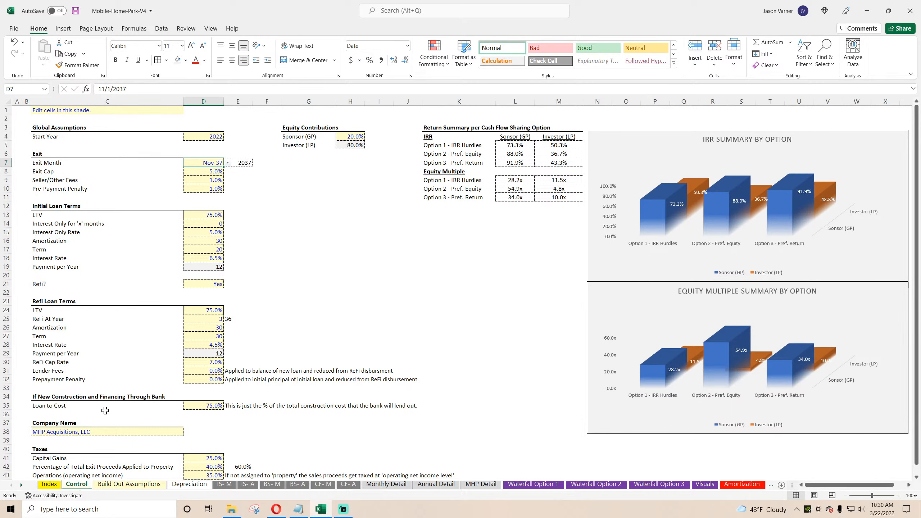
{"action": "left_click", "coordinate": [210, 144]}
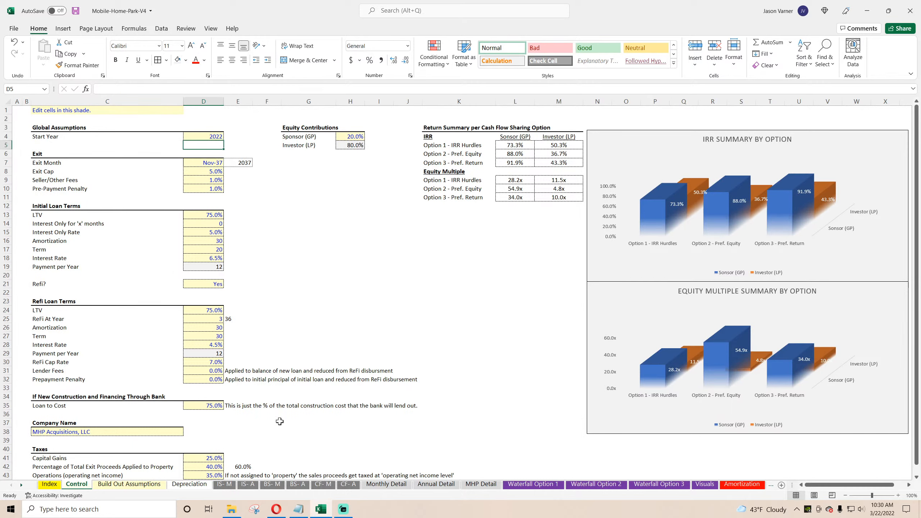
{"action": "left_click", "coordinate": [227, 486]}
{"action": "left_click", "coordinate": [873, 419]}
{"action": "left_click_drag", "start_coordinate": [876, 422], "coordinate": [700, 418]}
Replace the first condition's reference in the GL47 active month formula with the first date on the validation sheet, giving GL5>=validation!$A1
{"action": "left_click", "coordinate": [861, 418]}
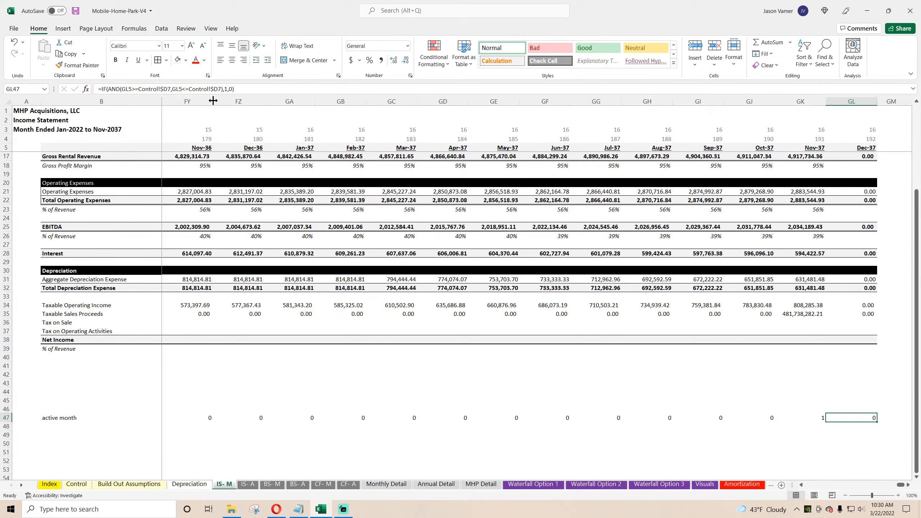
{"action": "left_click", "coordinate": [171, 89]}
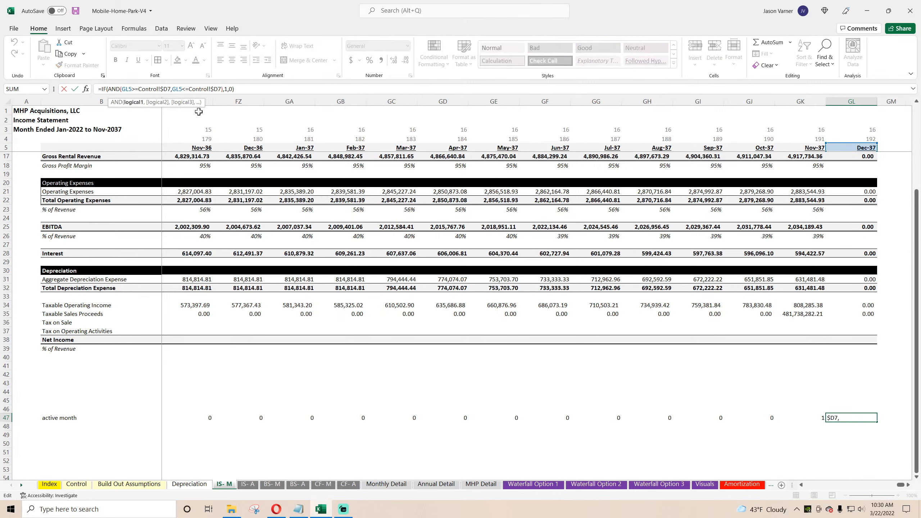
{"action": "key", "text": "BackSpace"}
{"action": "key", "text": "BackSpace"}
{"action": "key", "text": "BackSpace"}
{"action": "key", "text": "BackSpace"}
{"action": "key", "text": "BackSpace"}
{"action": "key", "text": "BackSpace"}
{"action": "key", "text": "BackSpace"}
{"action": "key", "text": "BackSpace"}
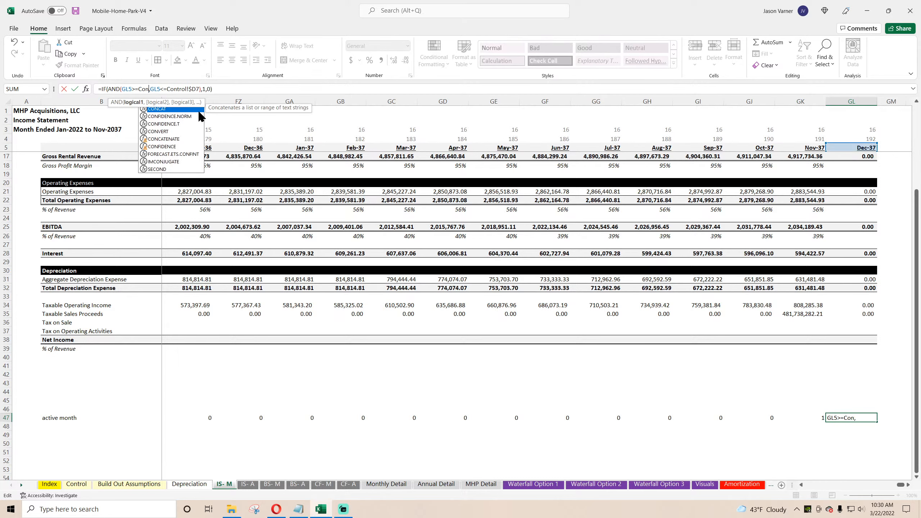
{"action": "key", "text": "BackSpace"}
{"action": "key", "text": "BackSpace"}
{"action": "key", "text": "BackSpace"}
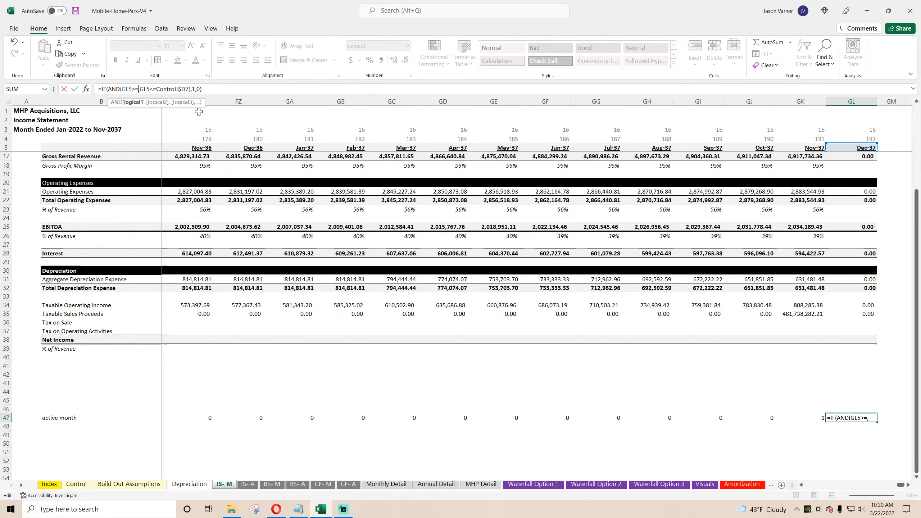
{"action": "left_click", "coordinate": [769, 485]}
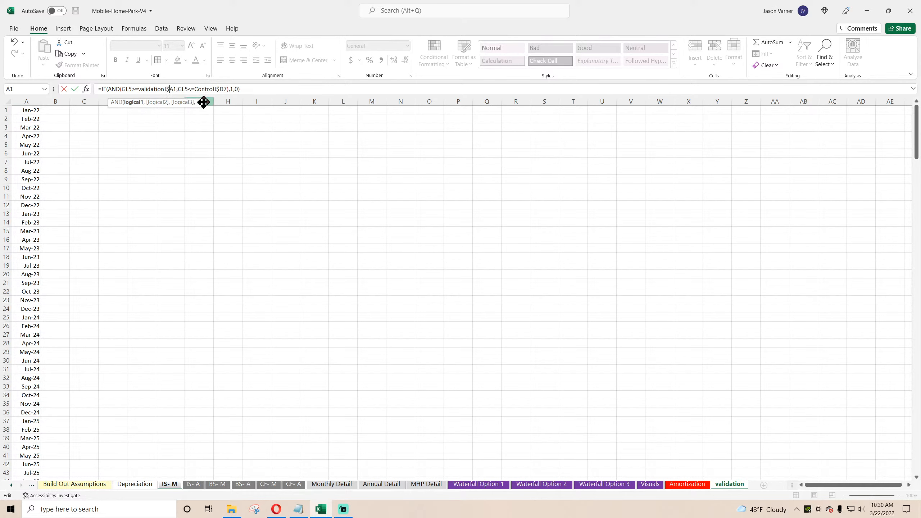
{"action": "key", "text": "Return"}
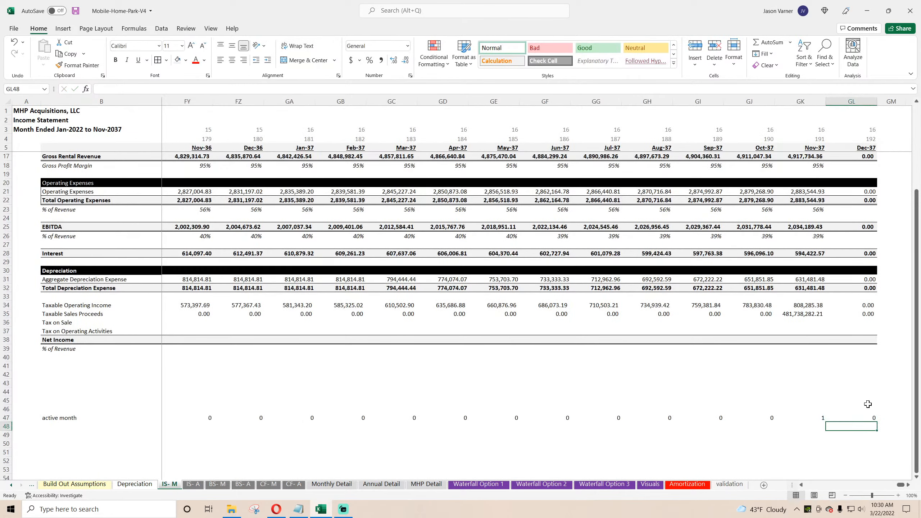
Copy the Dec-37 active month formula back across row 47 to Jan-22 on the IS- M sheet
{"action": "left_click", "coordinate": [869, 418]}
{"action": "left_click_drag", "start_coordinate": [876, 422], "coordinate": [380, 420]}
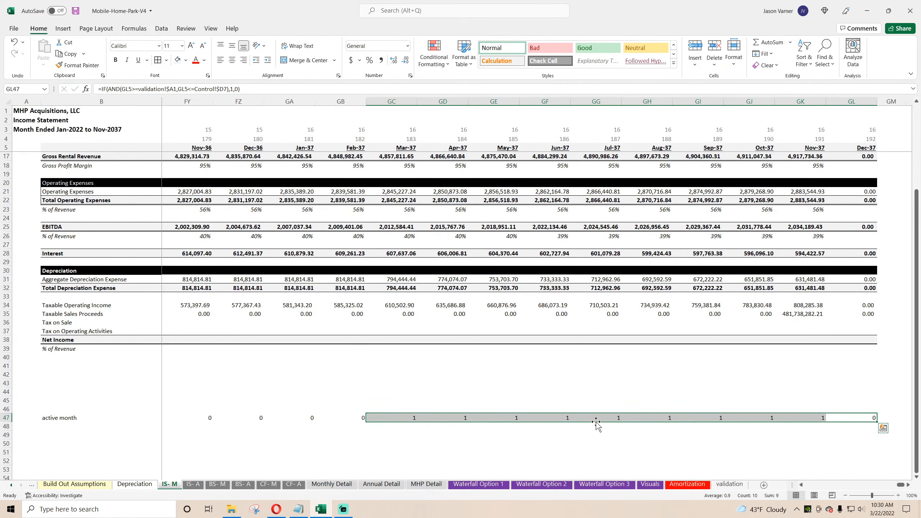
{"action": "left_click", "coordinate": [812, 417]}
{"action": "left_click_drag", "start_coordinate": [825, 422], "coordinate": [211, 441]}
{"action": "left_click", "coordinate": [233, 381]}
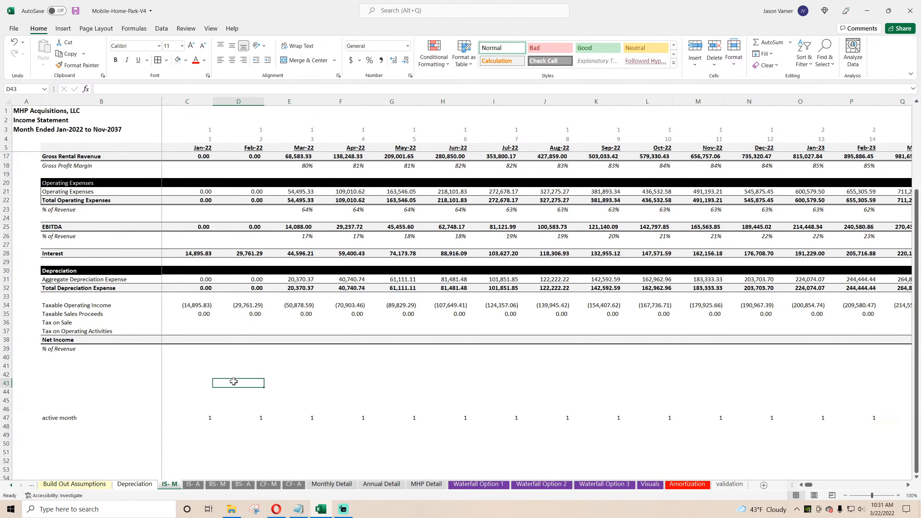
Copy the Total Sales Proceeds through % of Revenue block B34:E44 from the IS- A sheet and paste it at B34 on IS- M
{"action": "left_click", "coordinate": [199, 306]}
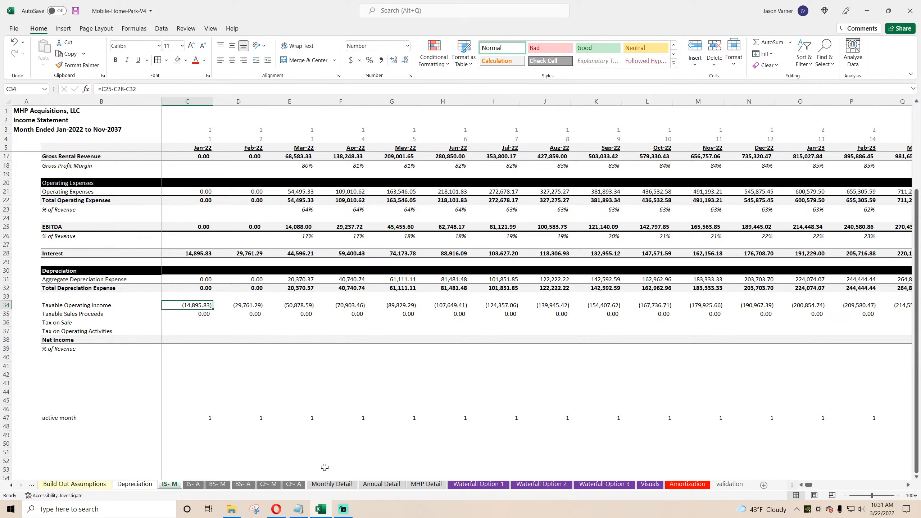
{"action": "left_click", "coordinate": [193, 485]}
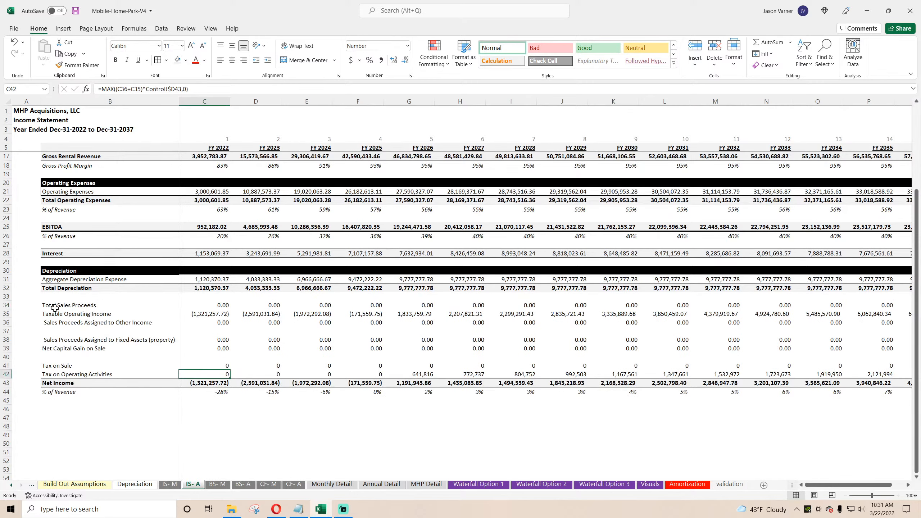
{"action": "left_click_drag", "start_coordinate": [55, 308], "coordinate": [316, 392]}
{"action": "right_click", "coordinate": [316, 392]}
{"action": "left_click", "coordinate": [319, 58]}
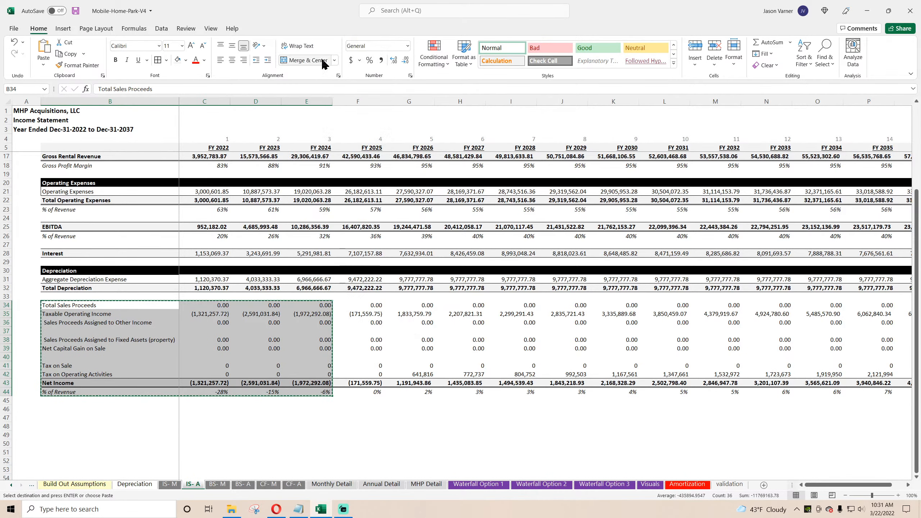
{"action": "left_click", "coordinate": [170, 484]}
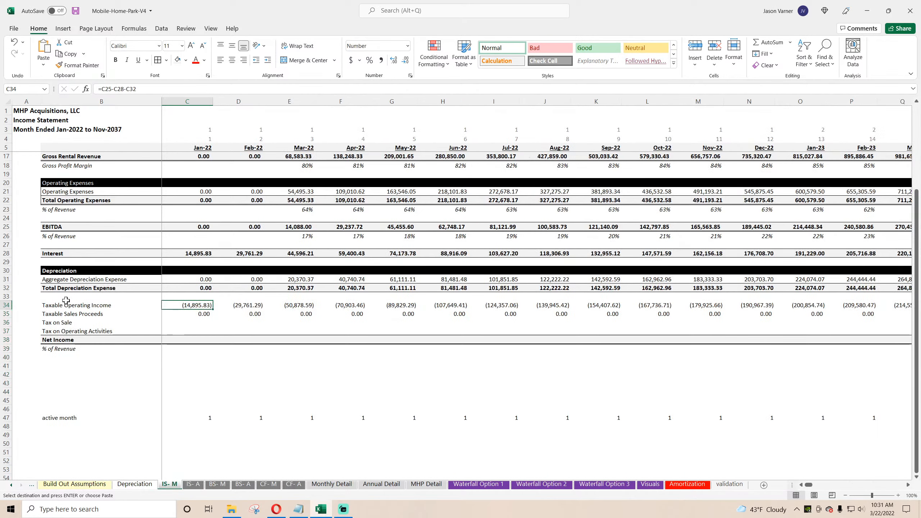
{"action": "right_click", "coordinate": [65, 300]}
{"action": "left_click", "coordinate": [78, 84]}
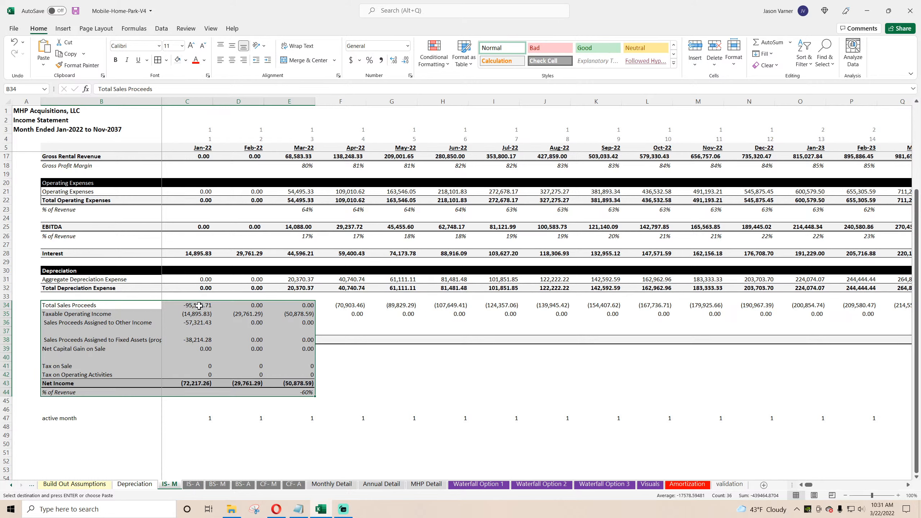
Check the FY 2022 Total Sales Proceeds and Taxable Operating Income formulas on IS- A, and undo the block paste on IS- M
{"action": "left_click", "coordinate": [193, 485]}
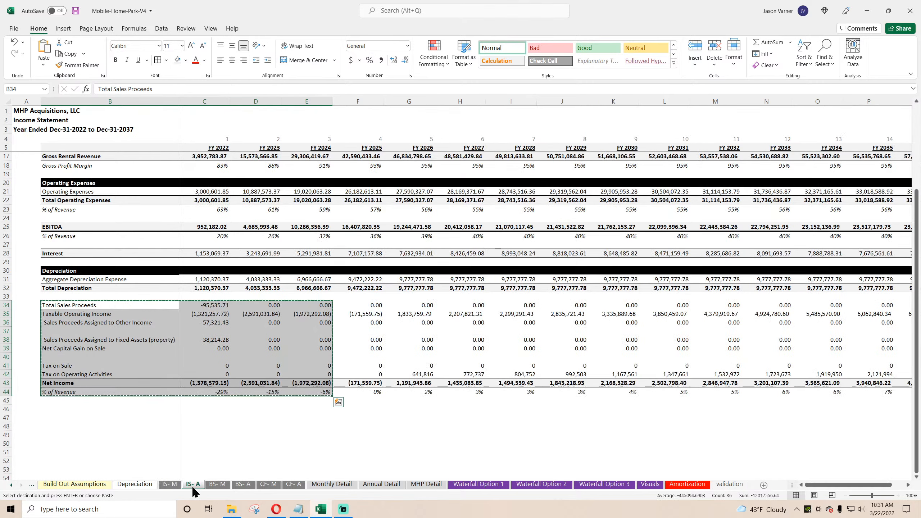
{"action": "left_click", "coordinate": [213, 307]}
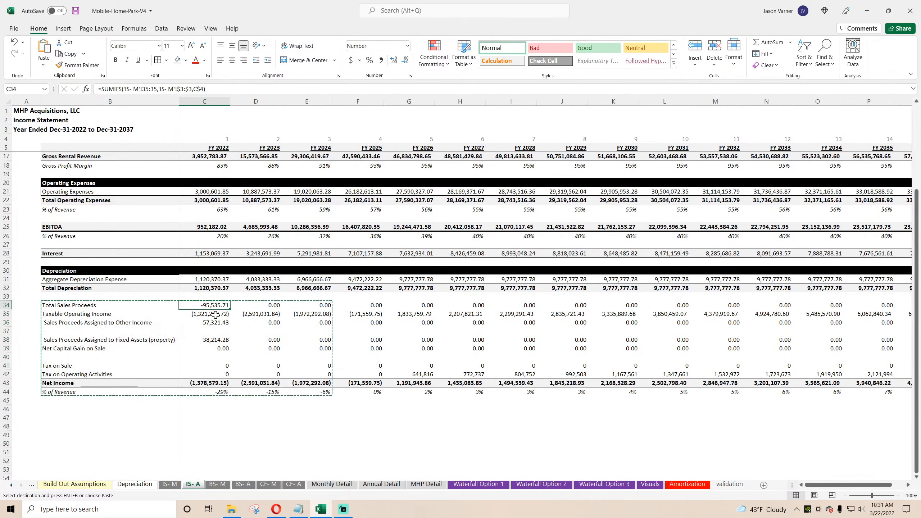
{"action": "left_click", "coordinate": [216, 314]}
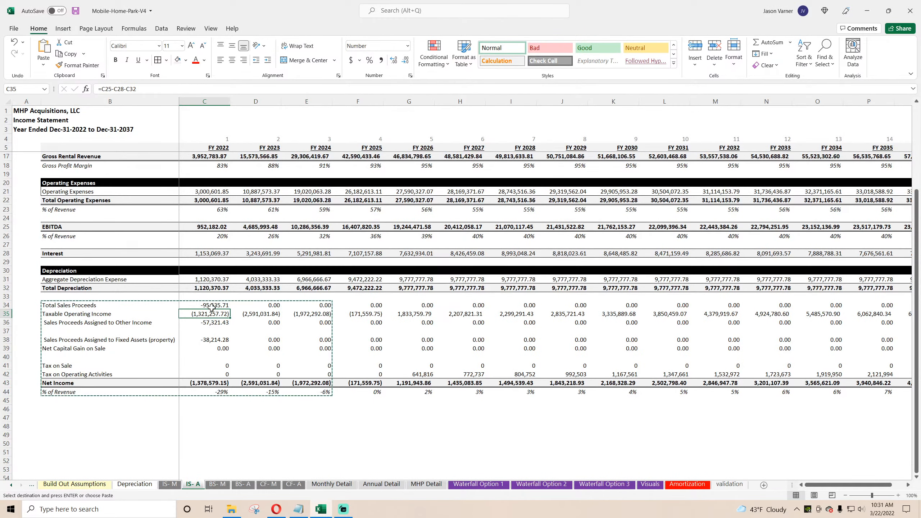
{"action": "left_click", "coordinate": [212, 306]}
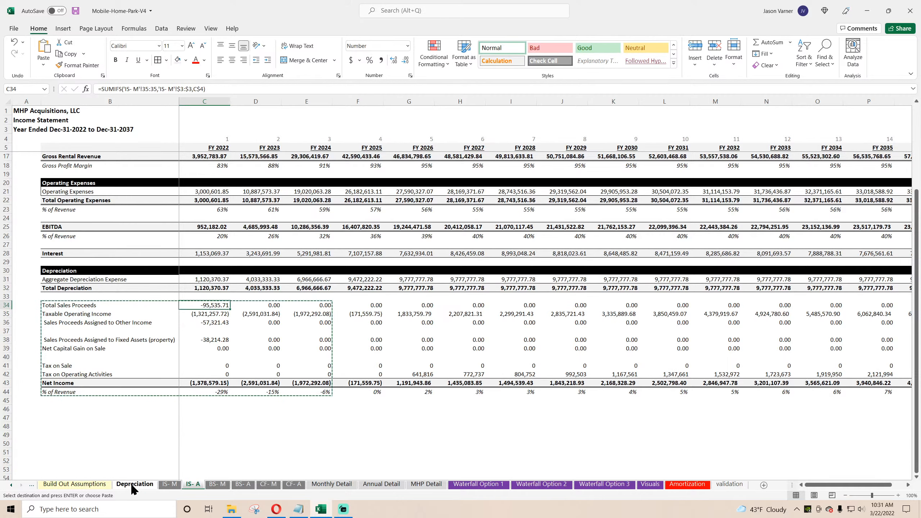
{"action": "left_click", "coordinate": [161, 486]}
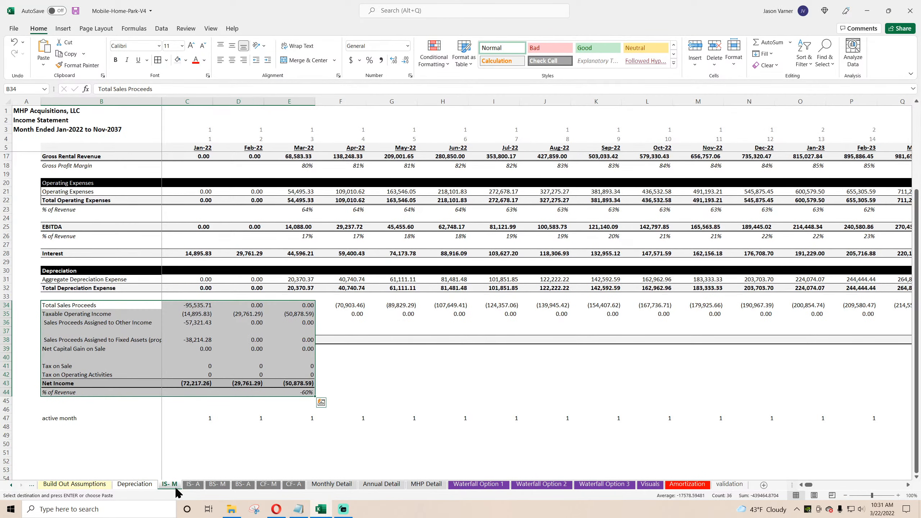
{"action": "left_click", "coordinate": [199, 486]}
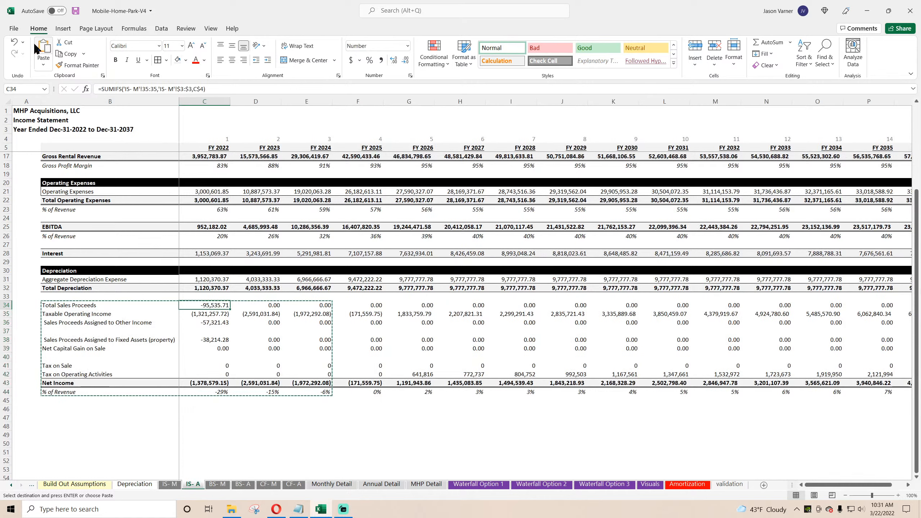
{"action": "left_click", "coordinate": [15, 43]}
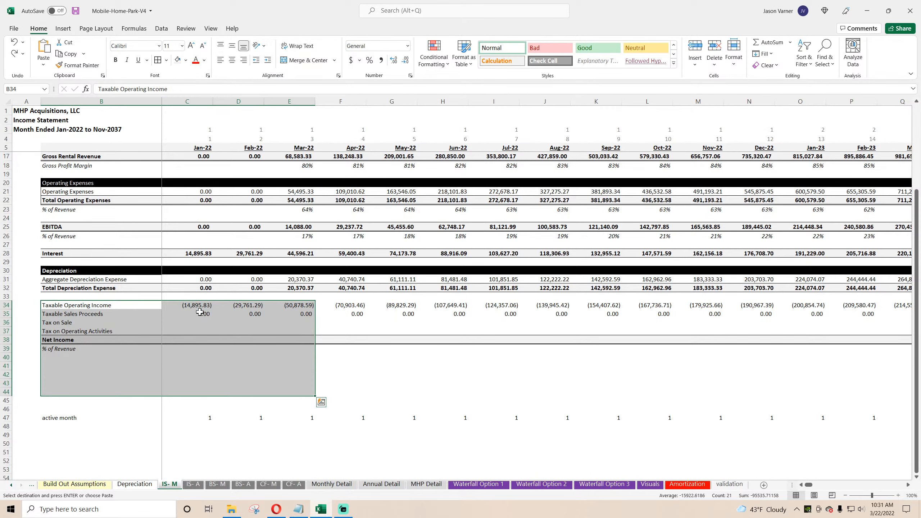
{"action": "left_click", "coordinate": [181, 367]}
{"action": "left_click", "coordinate": [196, 485]}
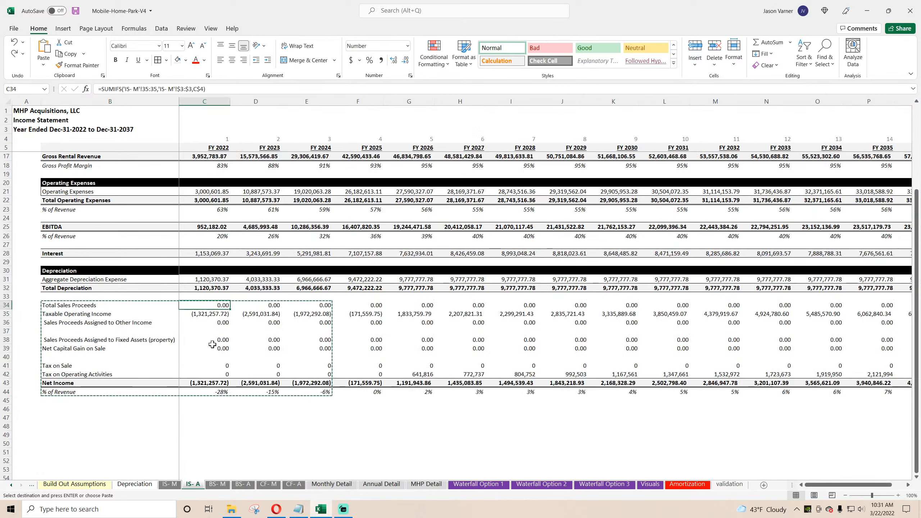
{"action": "left_click", "coordinate": [174, 485]}
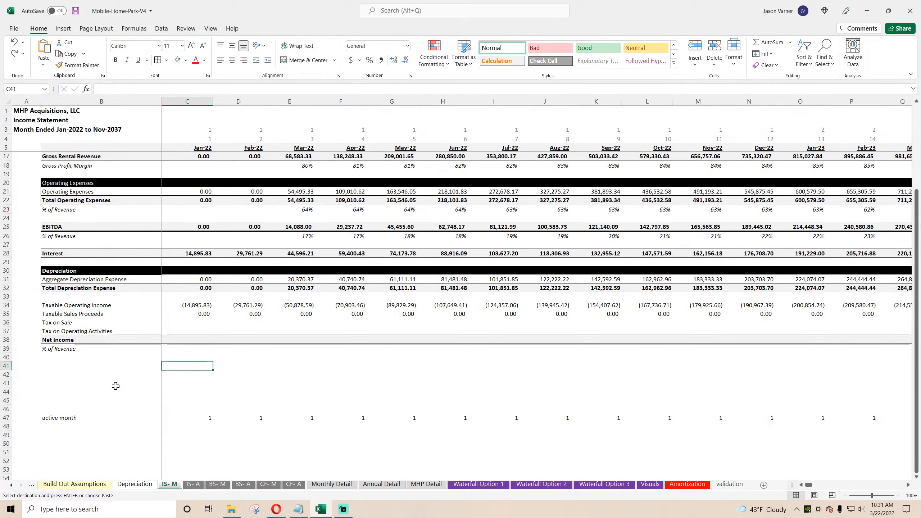
{"action": "right_click", "coordinate": [1, 307]}
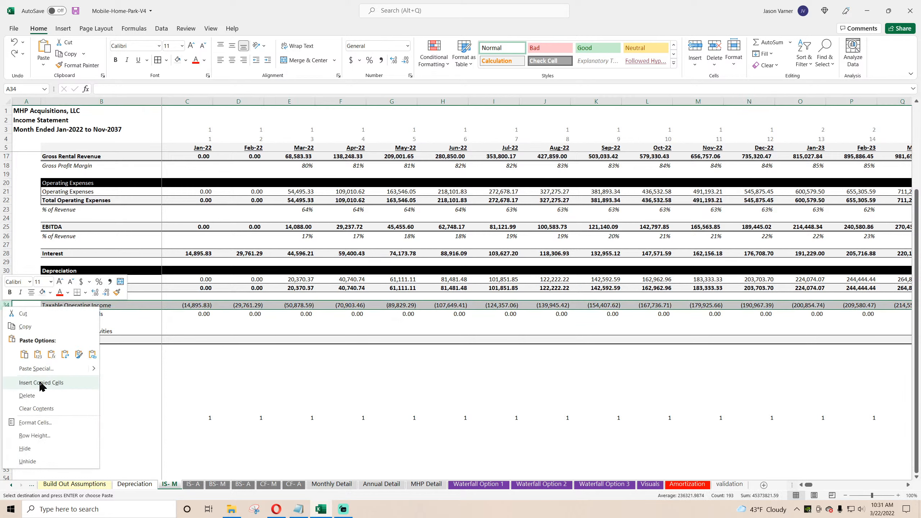
{"action": "left_click", "coordinate": [193, 376]}
{"action": "double_click", "coordinate": [194, 375]}
{"action": "key", "text": "Escape"}
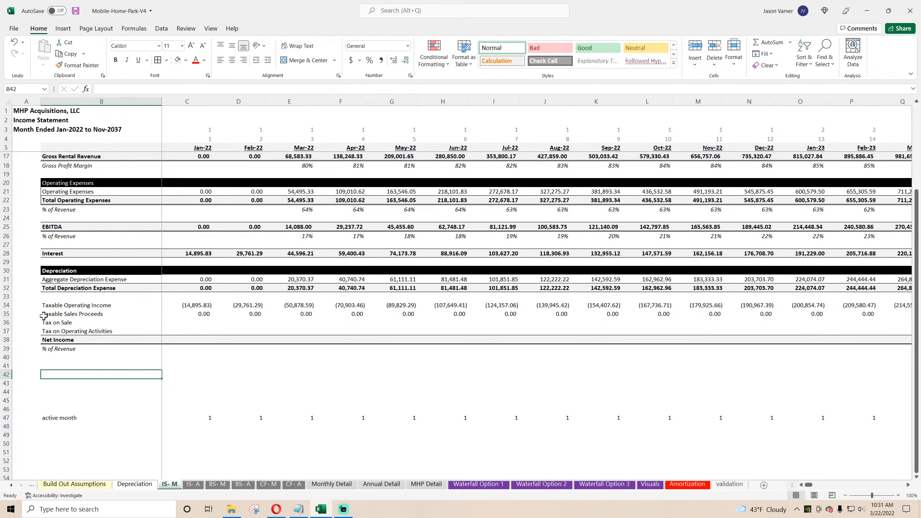
Insert a blank row above Taxable Operating Income on IS- M and relabel Taxable Sales Proceeds as Total Sales Proceeds
{"action": "right_click", "coordinate": [5, 306]}
{"action": "left_click", "coordinate": [27, 381]}
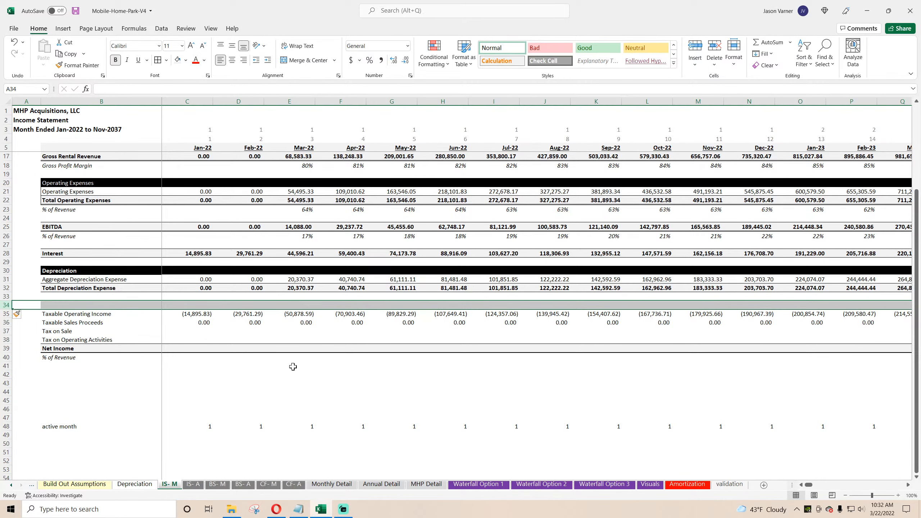
{"action": "left_click_drag", "start_coordinate": [806, 484], "coordinate": [907, 485]}
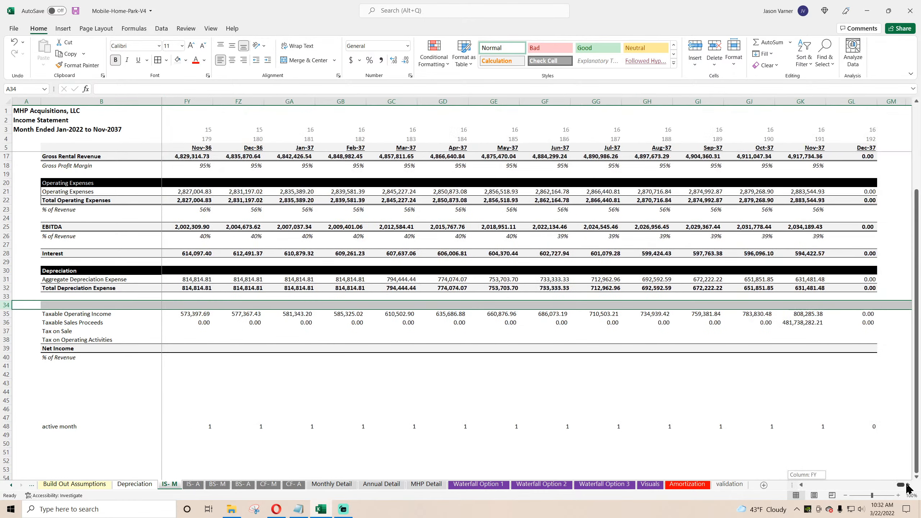
{"action": "left_click", "coordinate": [795, 324]}
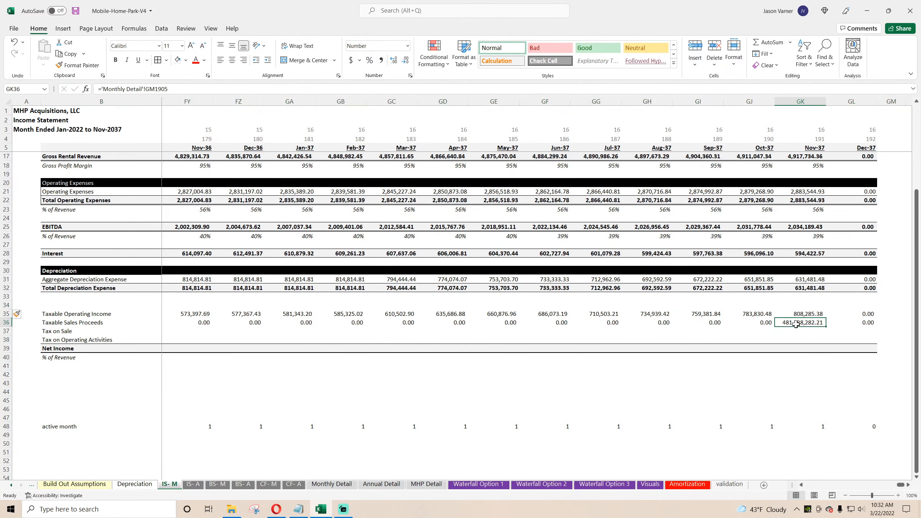
{"action": "left_click", "coordinate": [51, 322]}
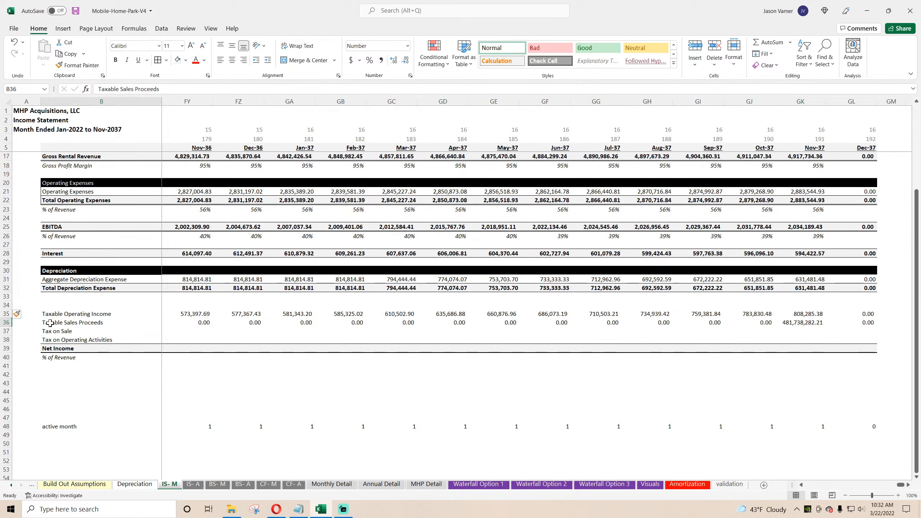
{"action": "left_click", "coordinate": [795, 324]}
{"action": "left_click", "coordinate": [72, 325]}
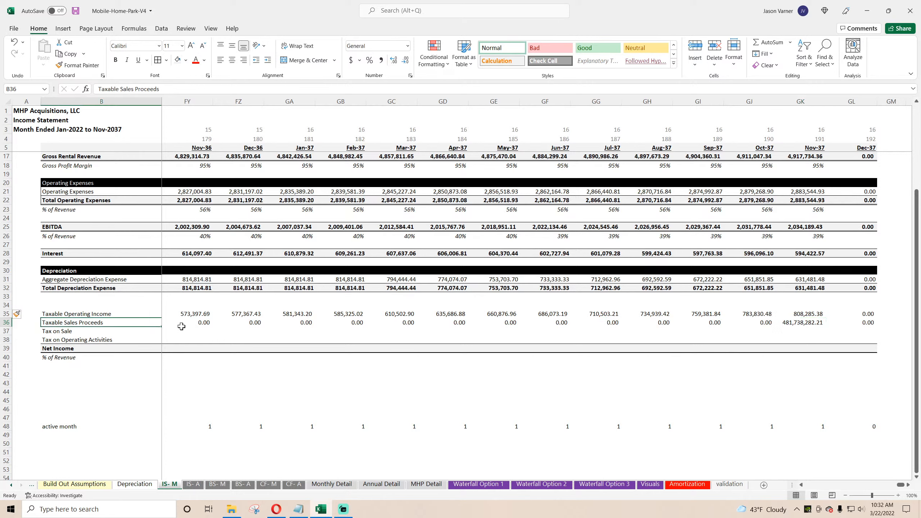
{"action": "type", "text": "Total Sales Pr"}
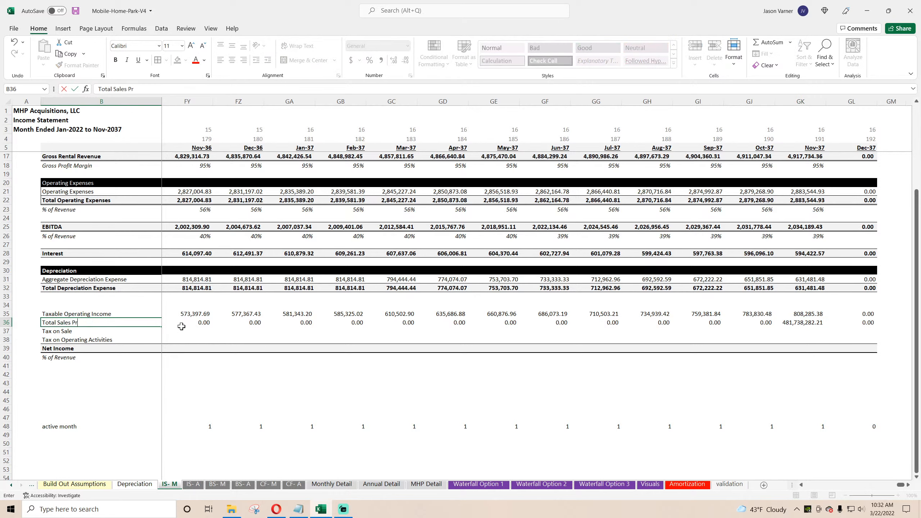
{"action": "type", "text": "oceeds"}
{"action": "key", "text": "Return"}
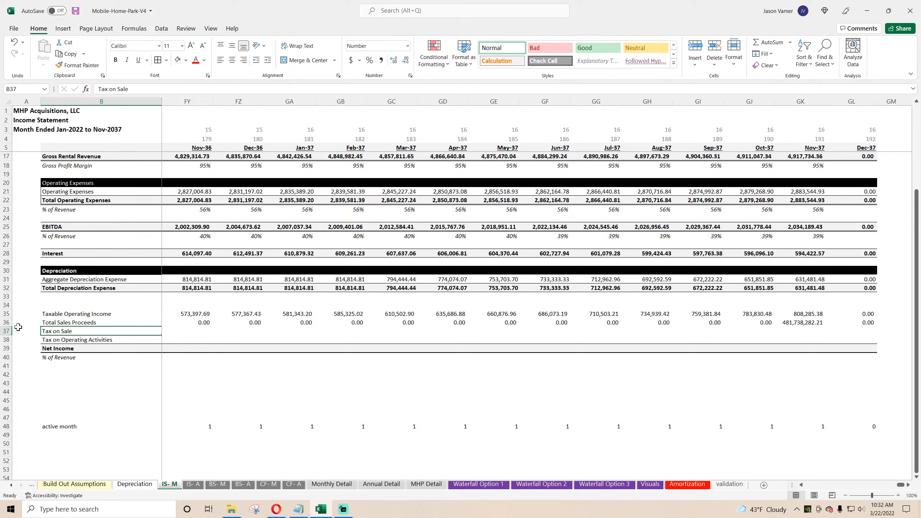
Move the whole Total Sales Proceeds row up from row 36 into the blank row 34
{"action": "left_click", "coordinate": [6, 322]}
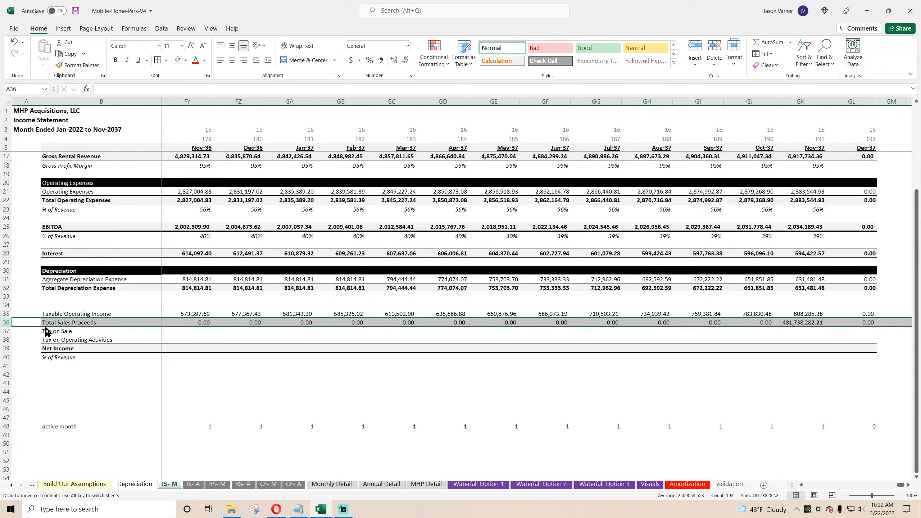
{"action": "left_click_drag", "start_coordinate": [47, 332], "coordinate": [47, 314]}
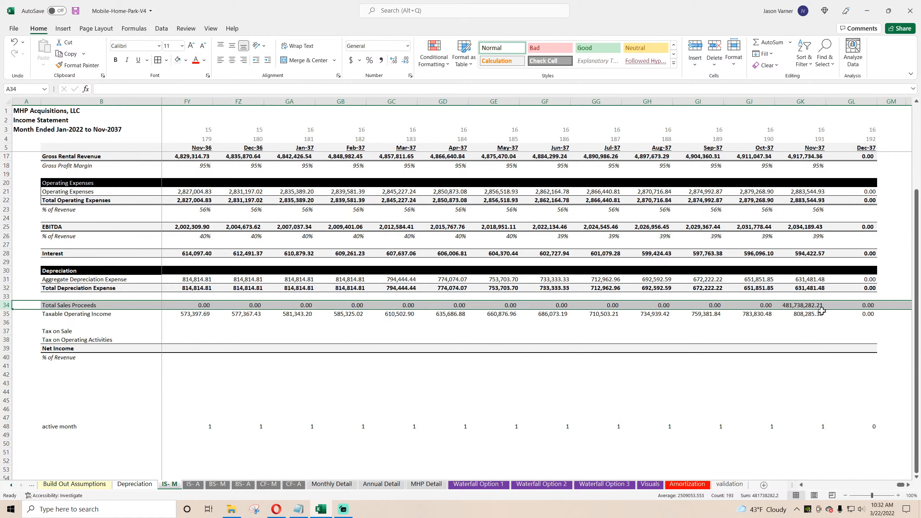
{"action": "left_click", "coordinate": [806, 305]}
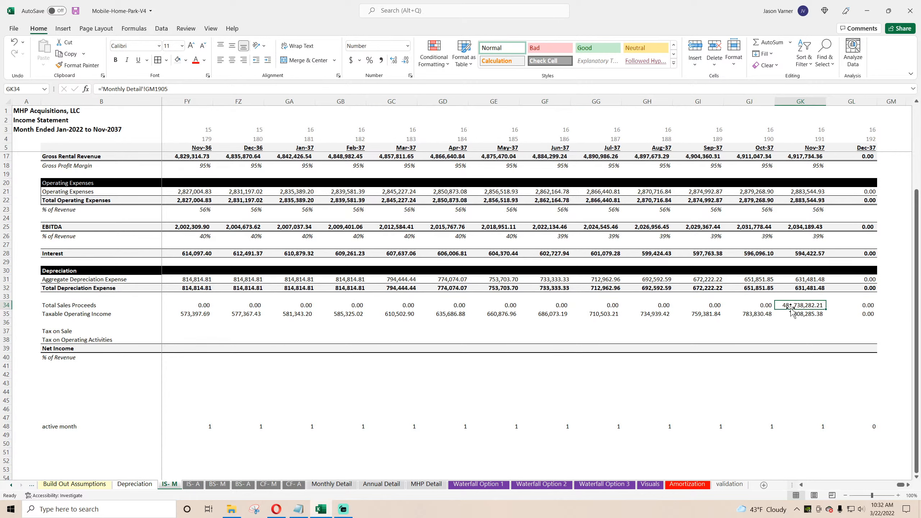
Copy the Sales Proceeds Assigned to Other Income label from B36 on IS- A and paste it into B36 on IS- M
{"action": "left_click", "coordinate": [193, 483]}
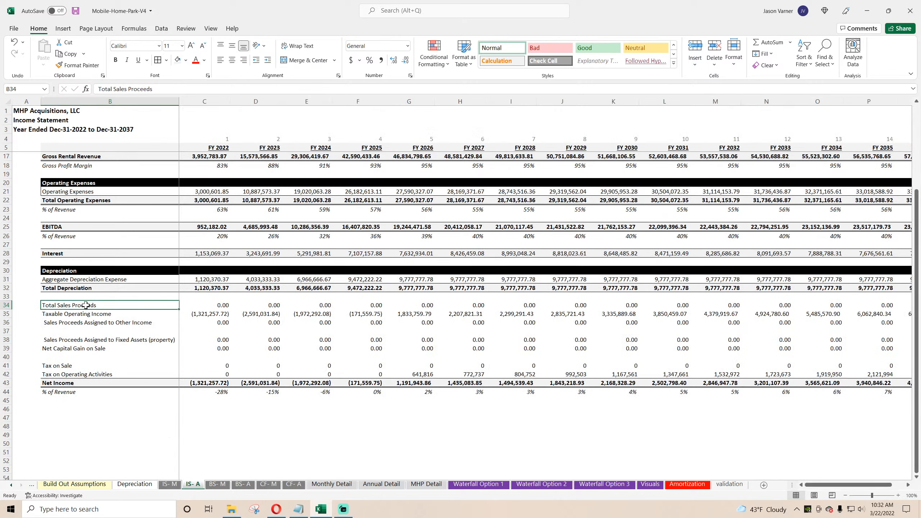
{"action": "left_click", "coordinate": [91, 322]}
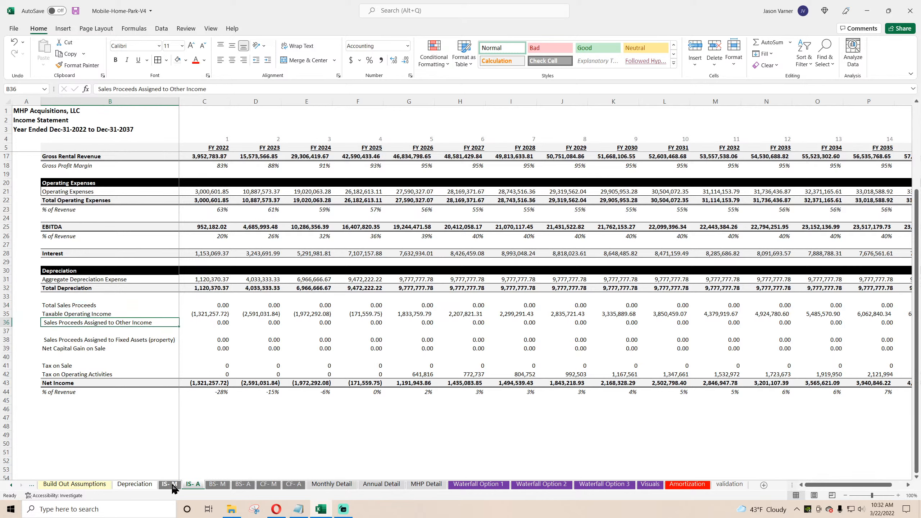
{"action": "left_click", "coordinate": [172, 485]}
{"action": "left_click", "coordinate": [799, 315]}
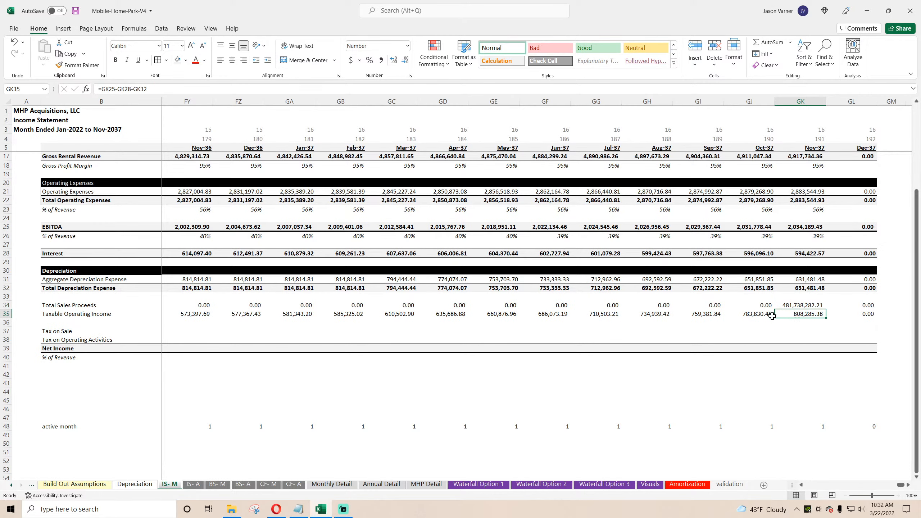
{"action": "left_click", "coordinate": [748, 314]}
{"action": "left_click", "coordinate": [692, 312]}
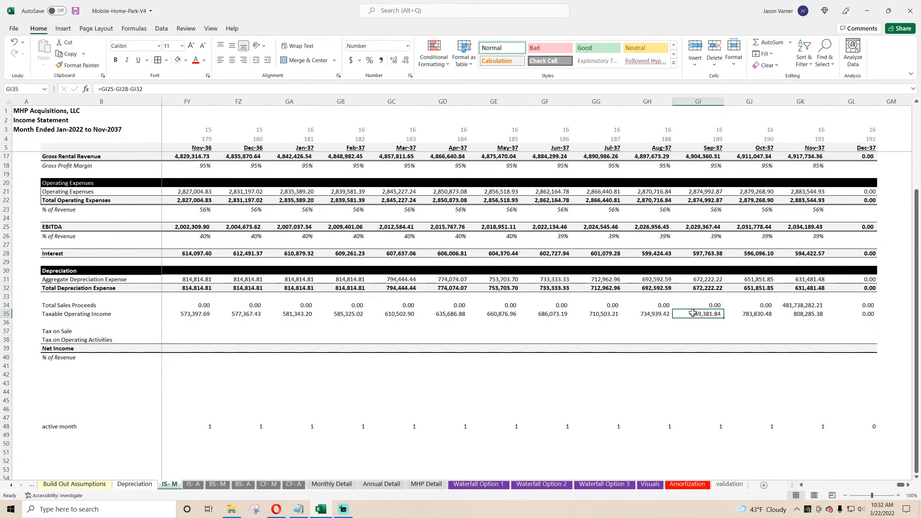
{"action": "left_click", "coordinate": [193, 486]}
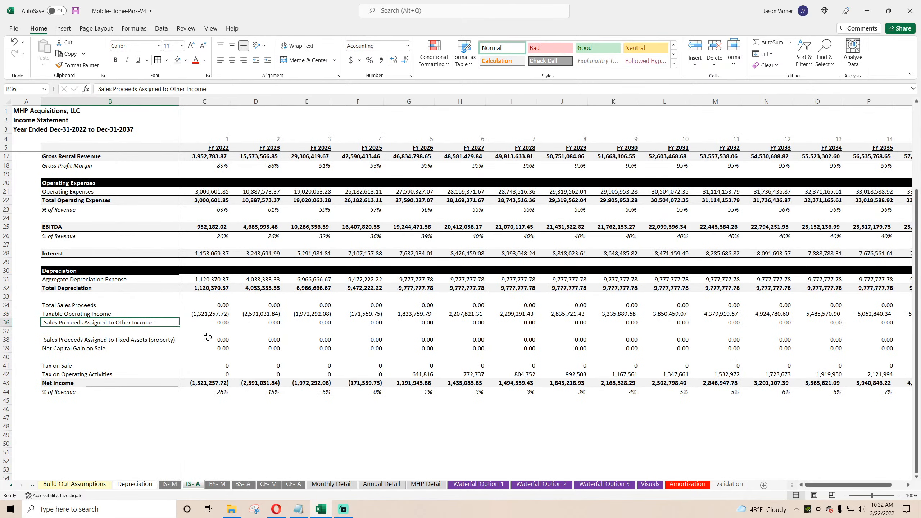
{"action": "right_click", "coordinate": [99, 321]}
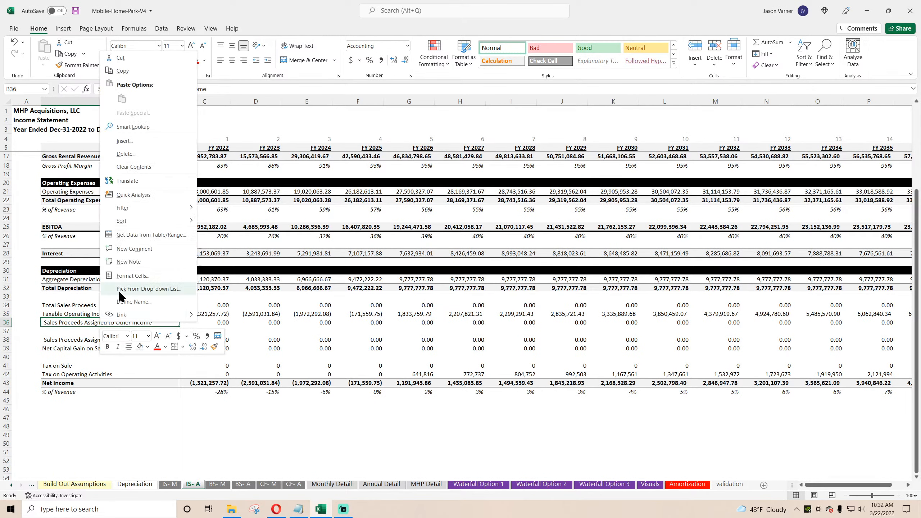
{"action": "left_click", "coordinate": [127, 74]}
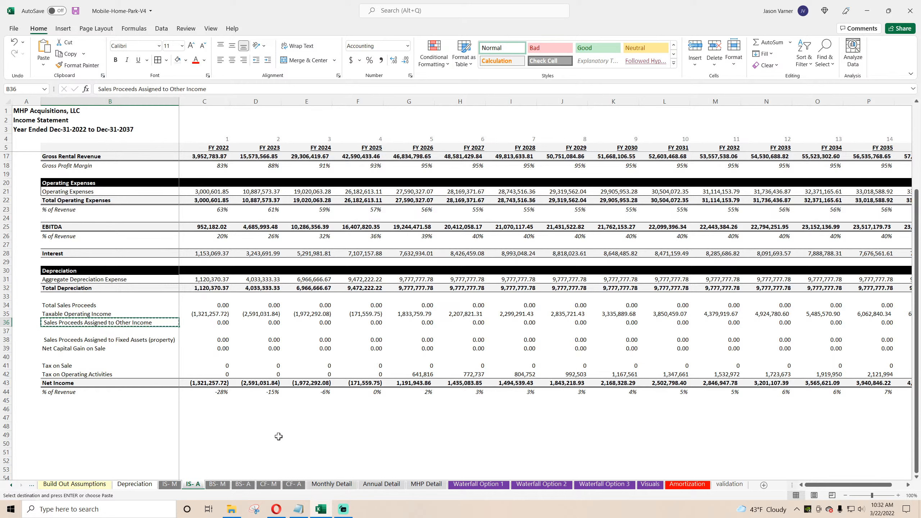
{"action": "left_click", "coordinate": [169, 485]}
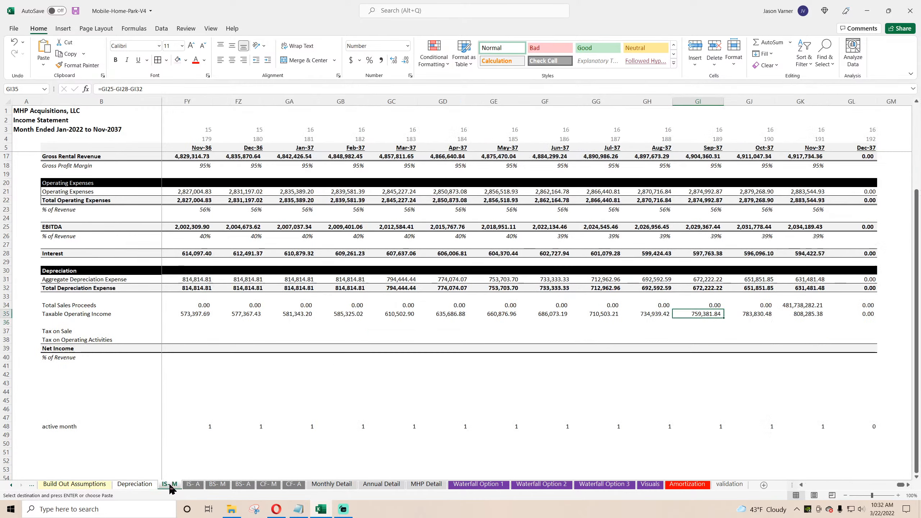
{"action": "right_click", "coordinate": [59, 320]}
{"action": "left_click", "coordinate": [58, 114]}
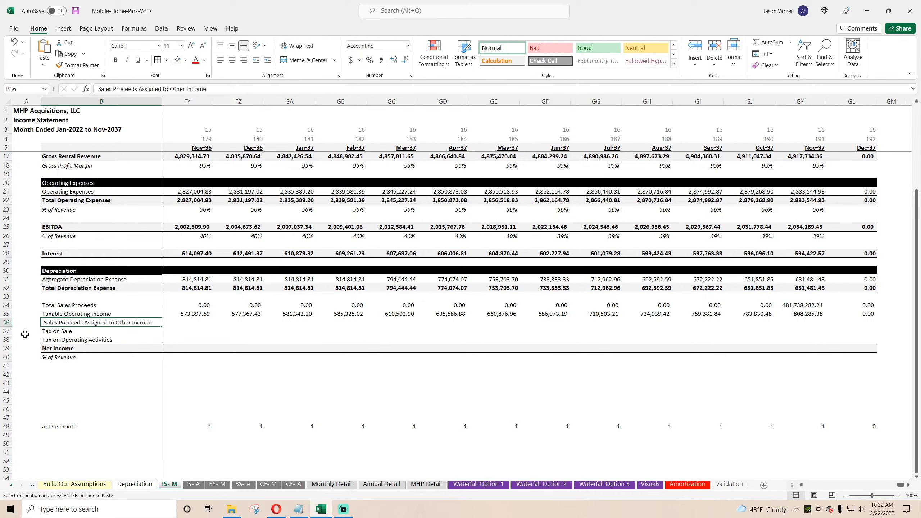
Insert three blank rows above Tax on Sale on the IS- M sheet
{"action": "left_click_drag", "start_coordinate": [6, 331], "coordinate": [6, 347]}
{"action": "right_click", "coordinate": [3, 330]}
{"action": "left_click", "coordinate": [34, 404]}
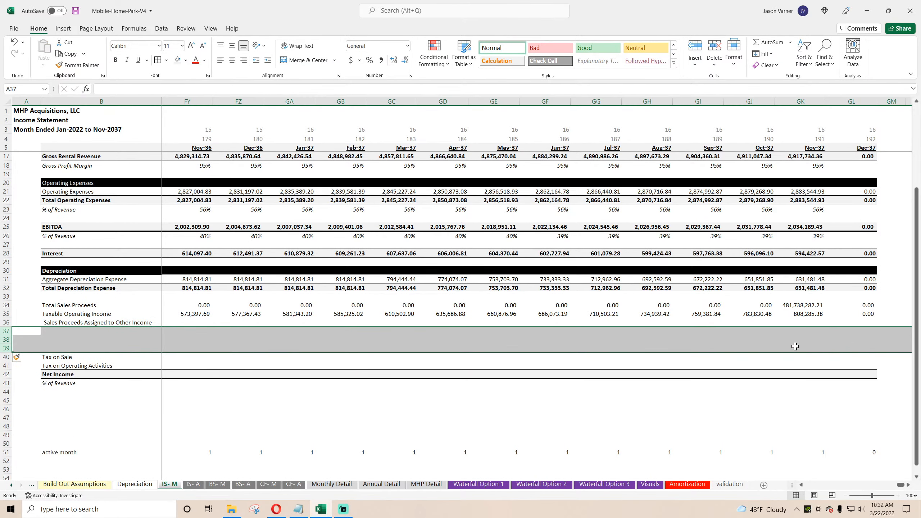
Copy the FY 2022 Sales Proceeds Assigned to Other Income formula from C36 on IS- A into the Nov-37 cell GK36 on IS- M
{"action": "left_click", "coordinate": [808, 322]}
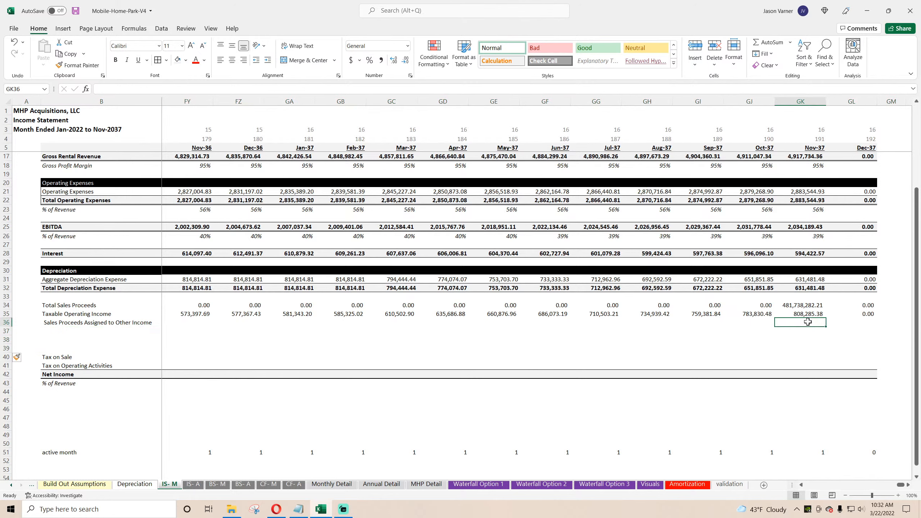
{"action": "left_click", "coordinate": [195, 484]}
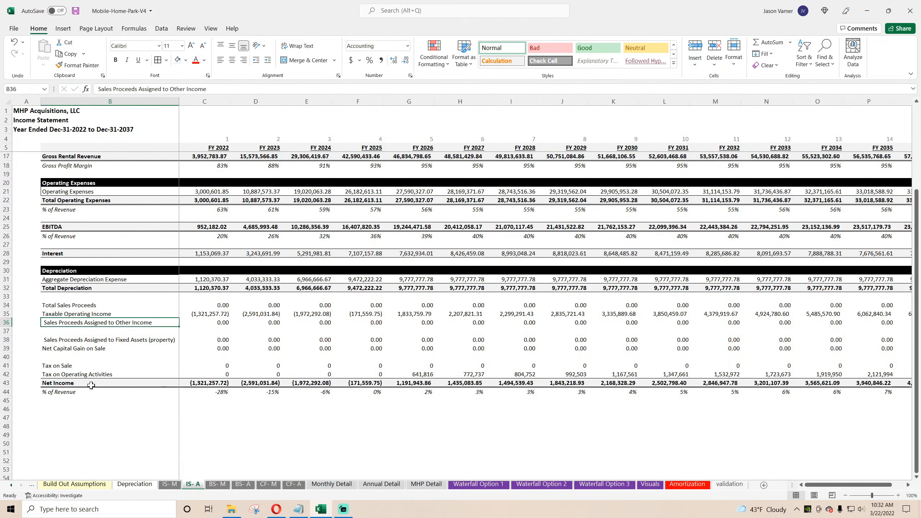
{"action": "left_click", "coordinate": [210, 322]}
{"action": "right_click", "coordinate": [210, 322]}
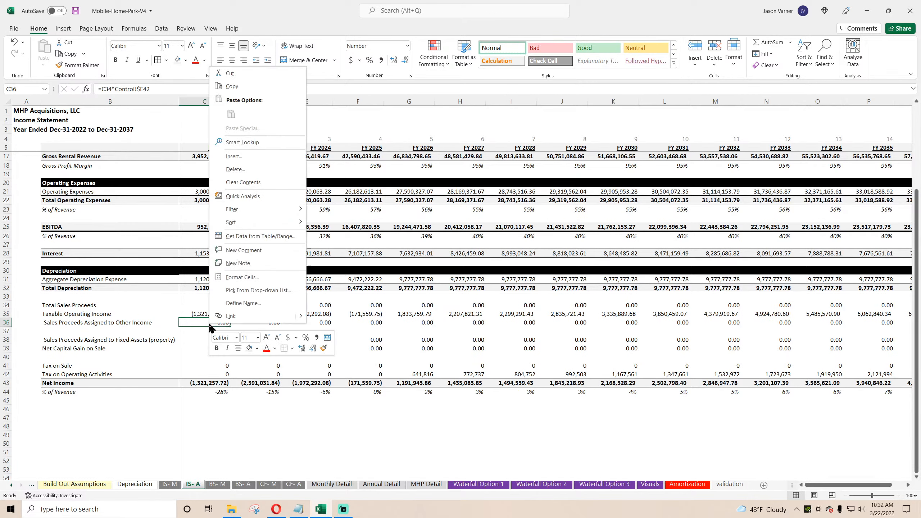
{"action": "left_click", "coordinate": [240, 91]}
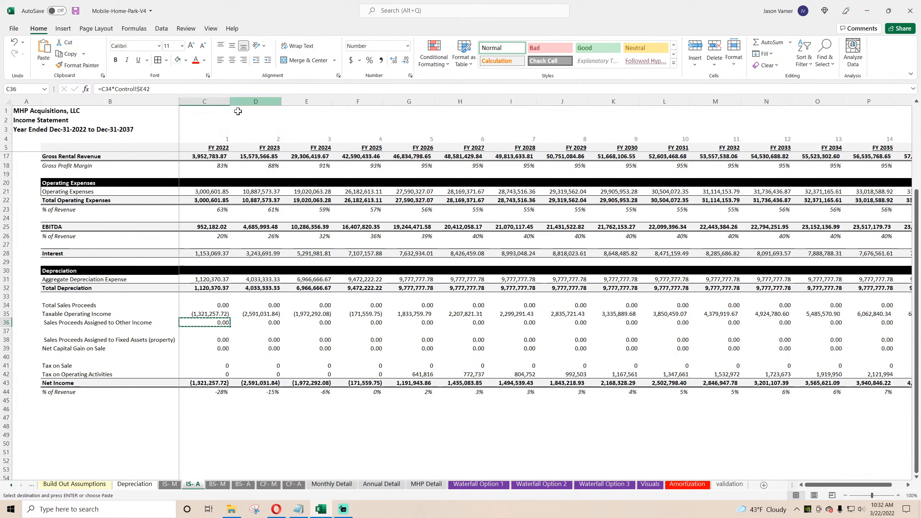
{"action": "left_click", "coordinate": [173, 486]}
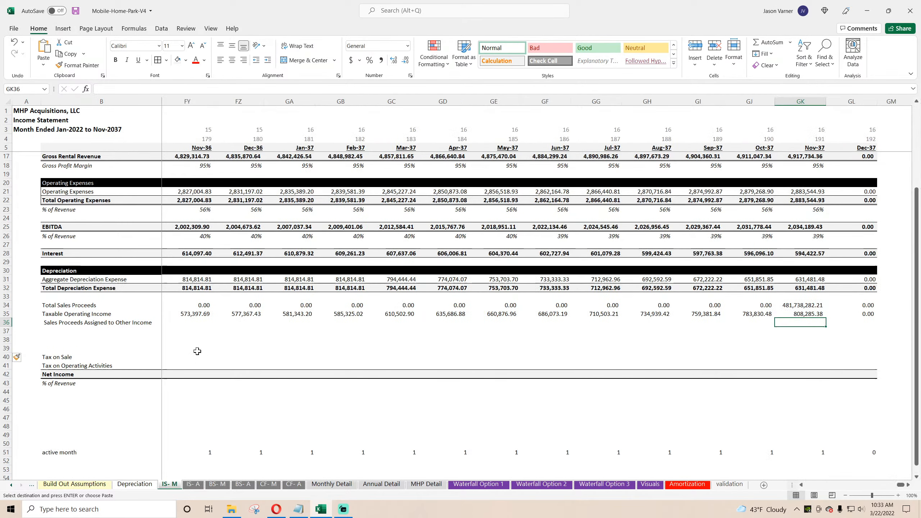
{"action": "right_click", "coordinate": [805, 323]}
{"action": "left_click", "coordinate": [829, 115]}
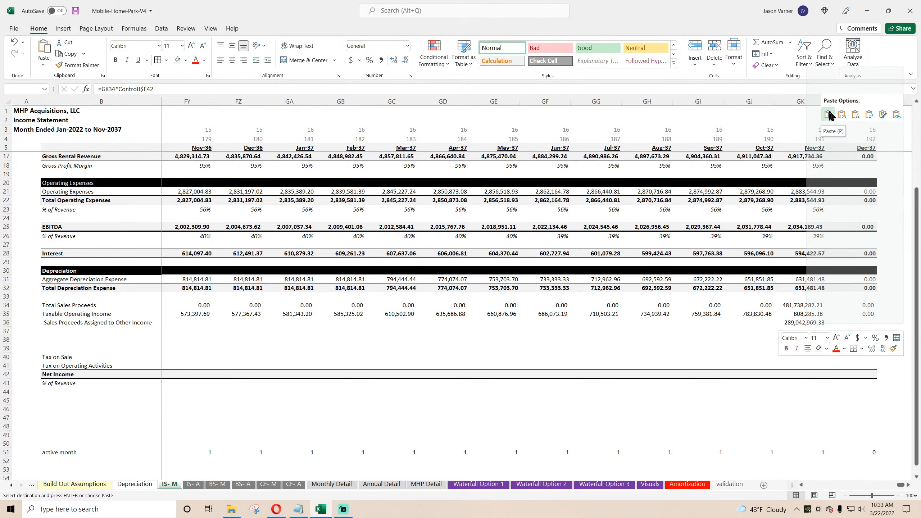
{"action": "left_click", "coordinate": [829, 115]}
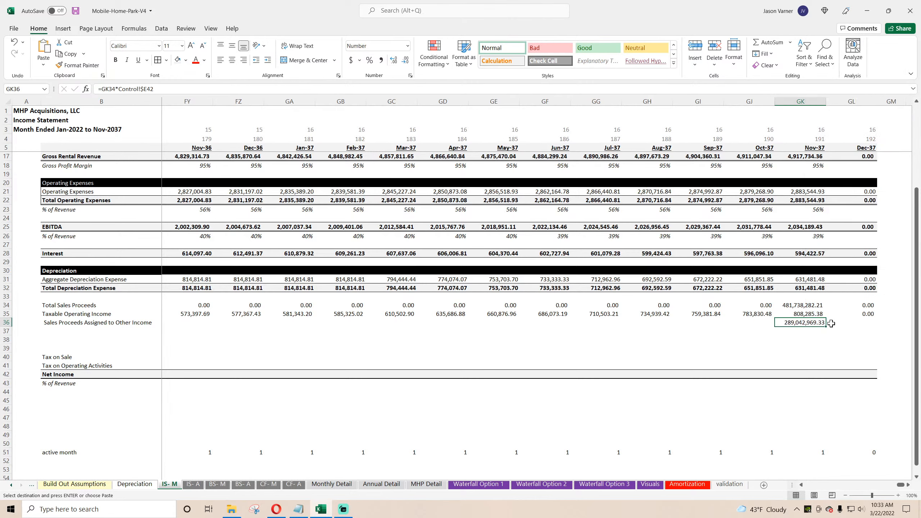
Fill the Nov-37 Sales Proceeds Assigned to Other Income formula forward to Dec-37 and back to Jan-22, checking the FY 2037 figure on IS- A
{"action": "left_click_drag", "start_coordinate": [830, 323], "coordinate": [883, 328]}
{"action": "left_click", "coordinate": [821, 328]}
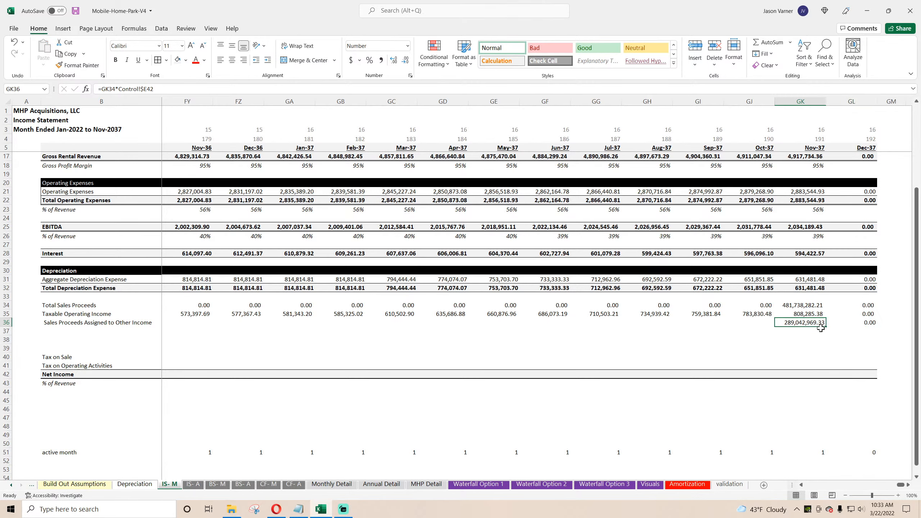
{"action": "left_click", "coordinate": [193, 485]}
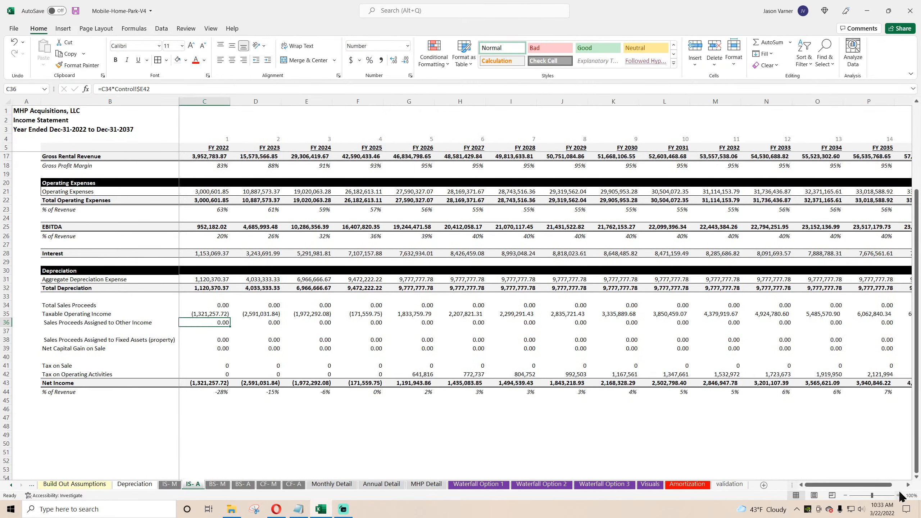
{"action": "left_click_drag", "start_coordinate": [890, 485], "coordinate": [895, 486]}
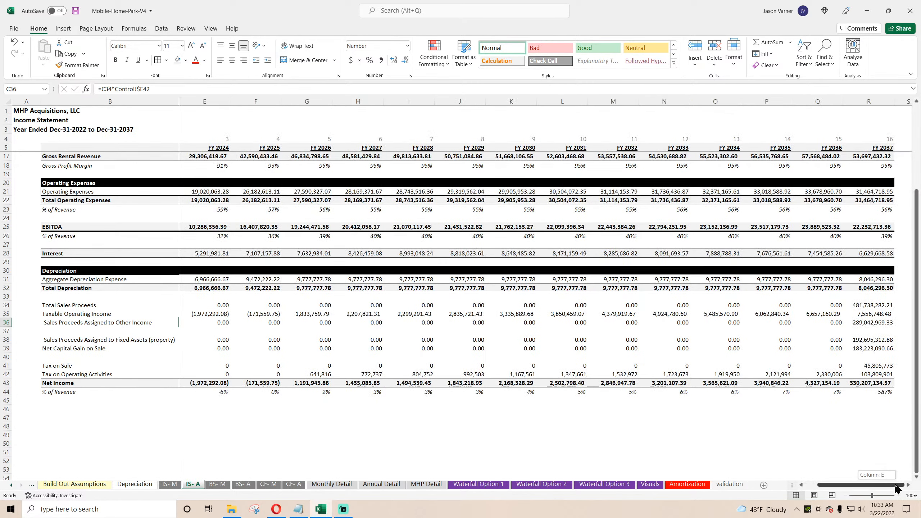
{"action": "left_click", "coordinate": [165, 485]}
{"action": "left_click_drag", "start_coordinate": [824, 327], "coordinate": [178, 327]}
{"action": "left_click", "coordinate": [765, 322]}
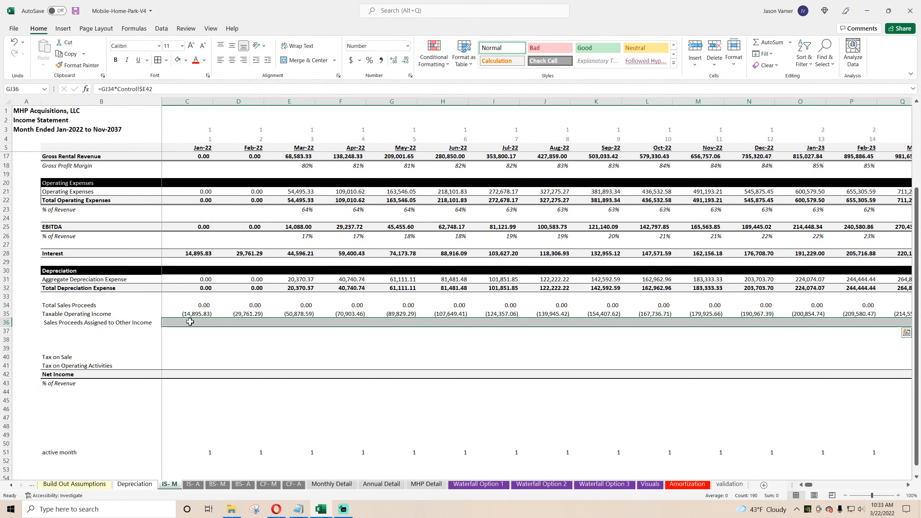
{"action": "left_click", "coordinate": [202, 305]}
{"action": "left_click", "coordinate": [248, 306]}
{"action": "left_click", "coordinate": [249, 313]}
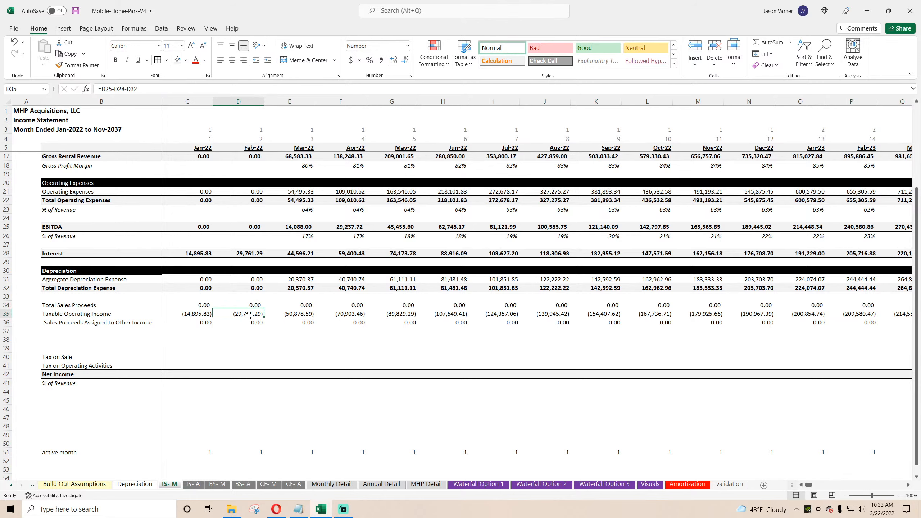
{"action": "left_click", "coordinate": [250, 323]}
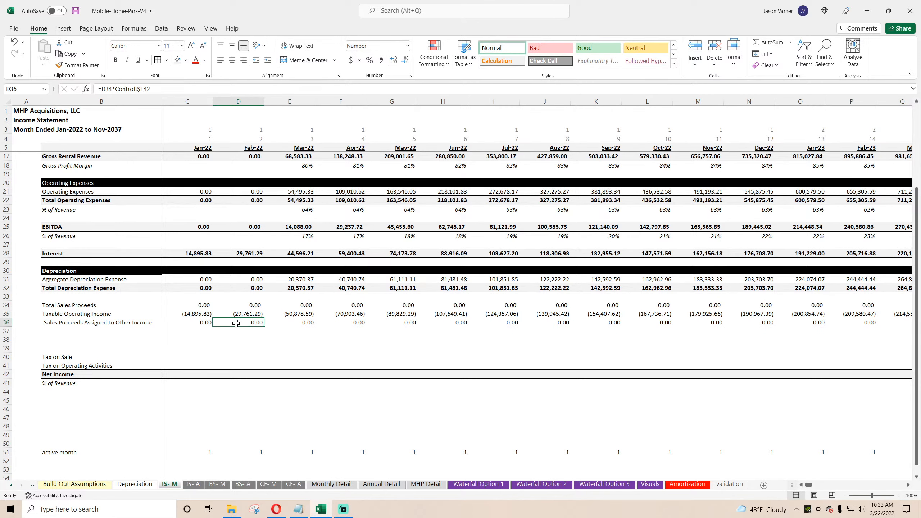
Copy the Sales Proceeds Assigned to Fixed Assets and Net Capital Gain on Sale block B38:D39 from IS- A into B38 on IS- M
{"action": "left_click", "coordinate": [193, 484]}
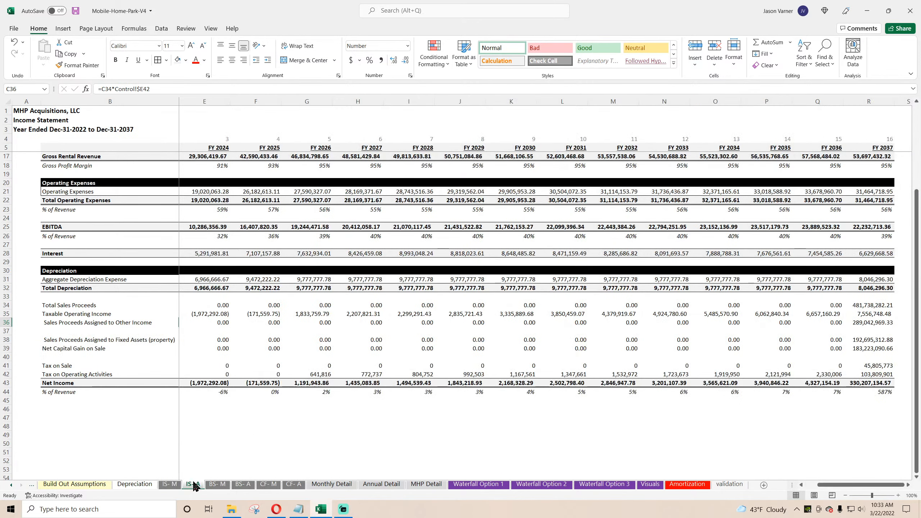
{"action": "left_click_drag", "start_coordinate": [156, 340], "coordinate": [251, 345]}
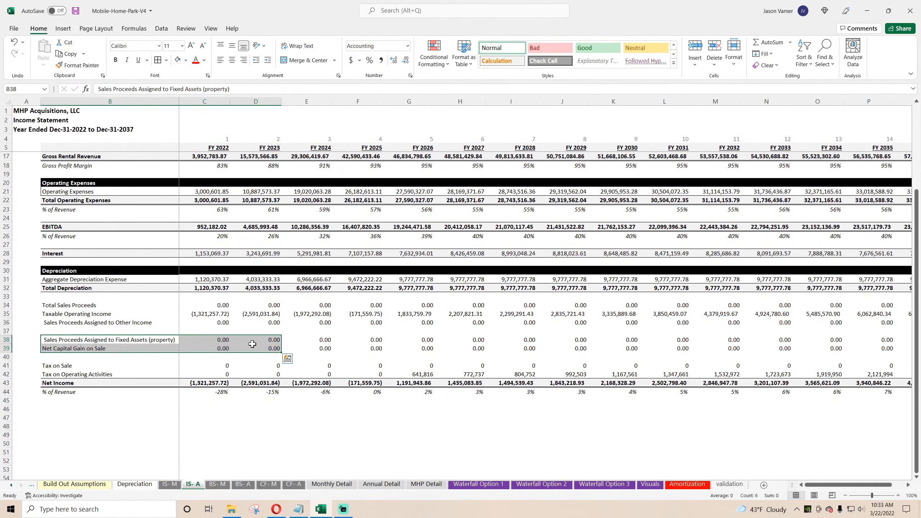
{"action": "right_click", "coordinate": [251, 345]}
{"action": "left_click", "coordinate": [287, 92]}
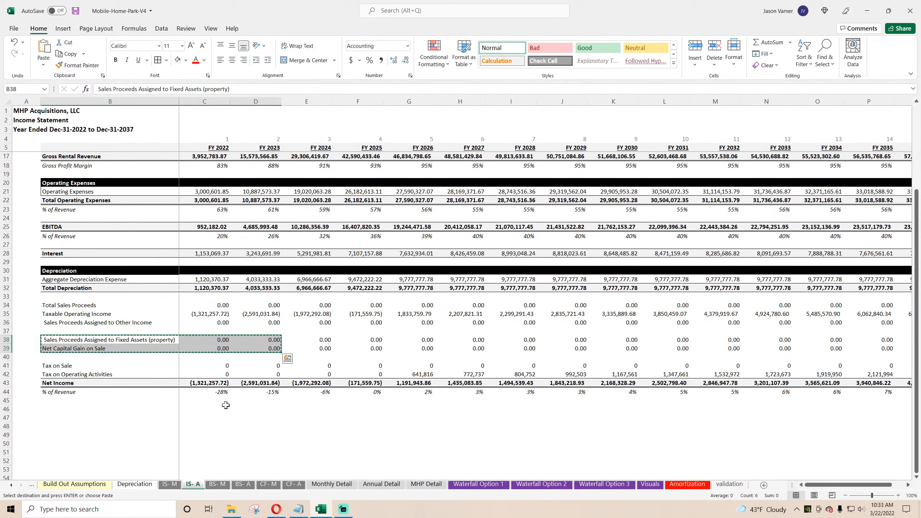
{"action": "left_click", "coordinate": [170, 484]}
{"action": "left_click", "coordinate": [66, 340]}
{"action": "right_click", "coordinate": [66, 341]}
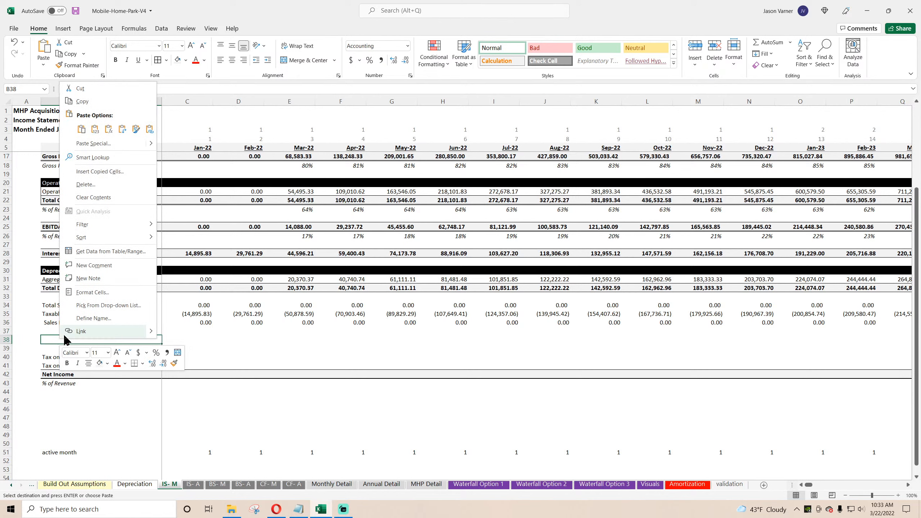
{"action": "left_click", "coordinate": [81, 129]}
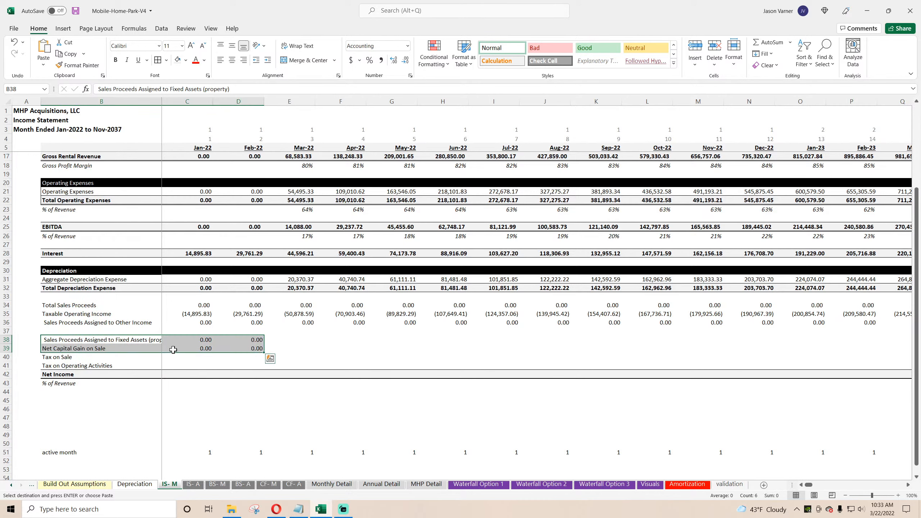
Check the pasted formulas in C38 and C39 on IS- M, then fill both rows across through Dec-37
{"action": "left_click", "coordinate": [101, 340]}
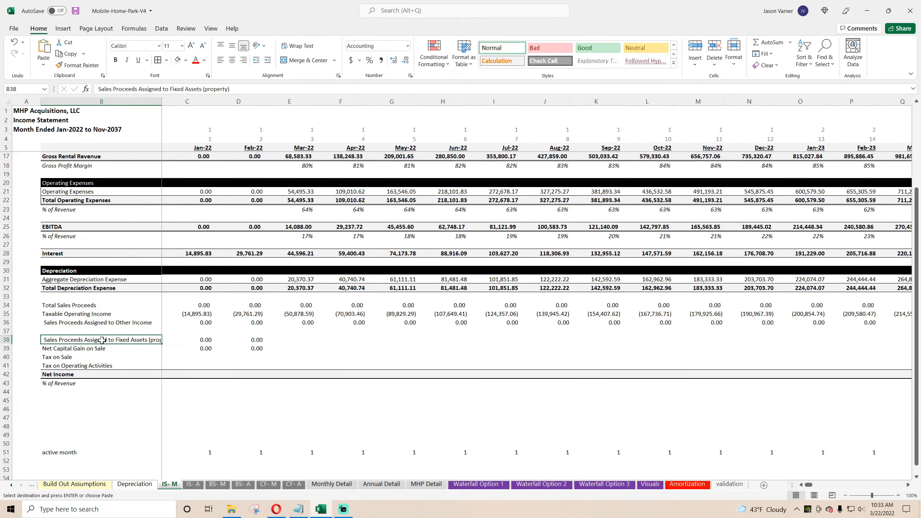
{"action": "double_click", "coordinate": [203, 340]}
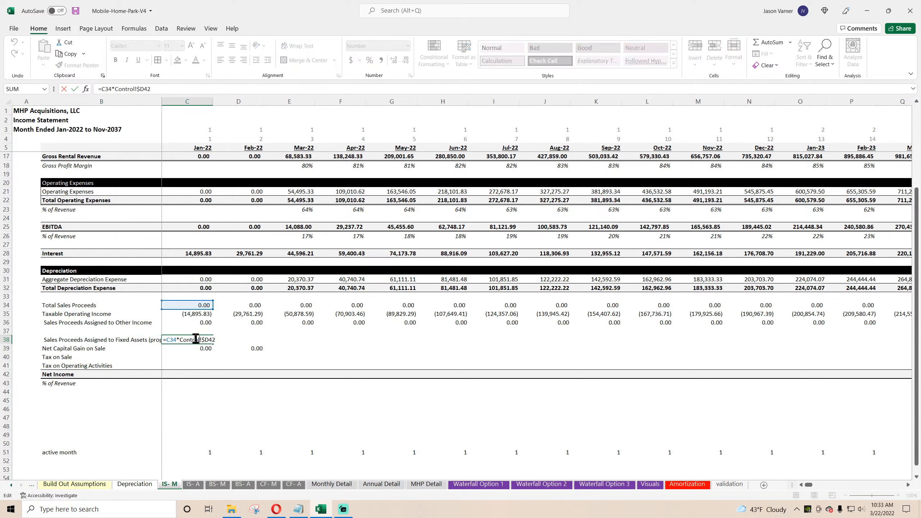
{"action": "left_click", "coordinate": [195, 348]}
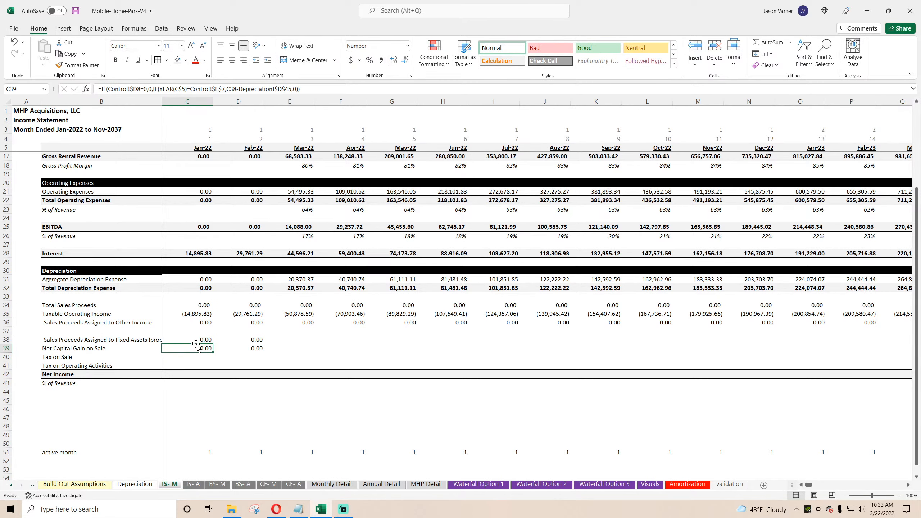
{"action": "mouse_move", "coordinate": [196, 342]}
{"action": "left_mouse_down"}
{"action": "mouse_move", "coordinate": [917, 350]}
{"action": "mouse_move", "coordinate": [919, 378]}
{"action": "mouse_move", "coordinate": [837, 342]}
{"action": "left_mouse_up"}
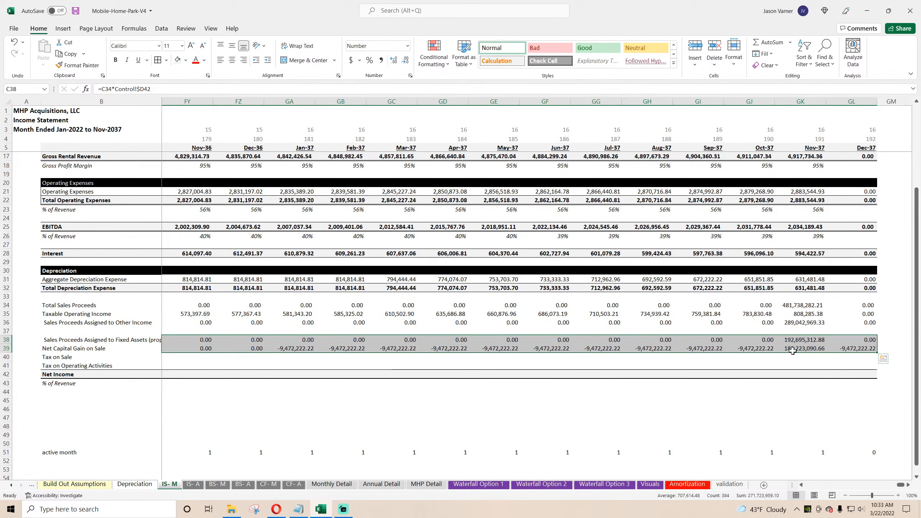
Examine the FY 2037 Tax on Sale and Tax on Operating Activities formulas in R41 and R42 on IS- A
{"action": "left_click", "coordinate": [195, 485]}
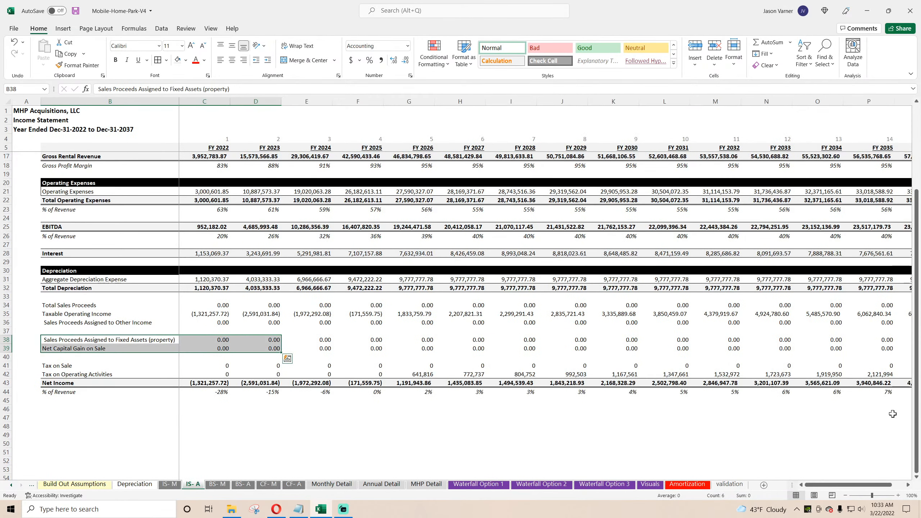
{"action": "left_click_drag", "start_coordinate": [890, 416], "coordinate": [839, 425]}
{"action": "left_click", "coordinate": [824, 365]}
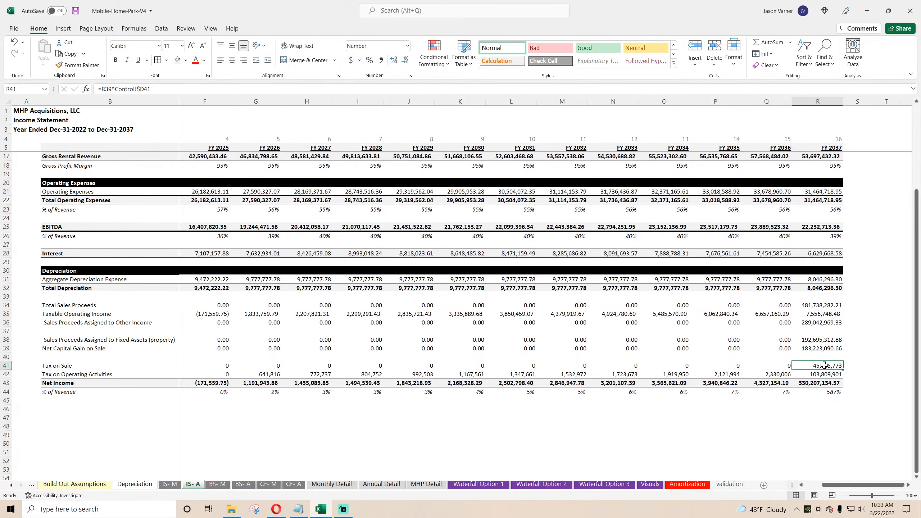
{"action": "left_click", "coordinate": [170, 486]}
{"action": "left_click", "coordinate": [196, 486]}
{"action": "key", "text": "Down"}
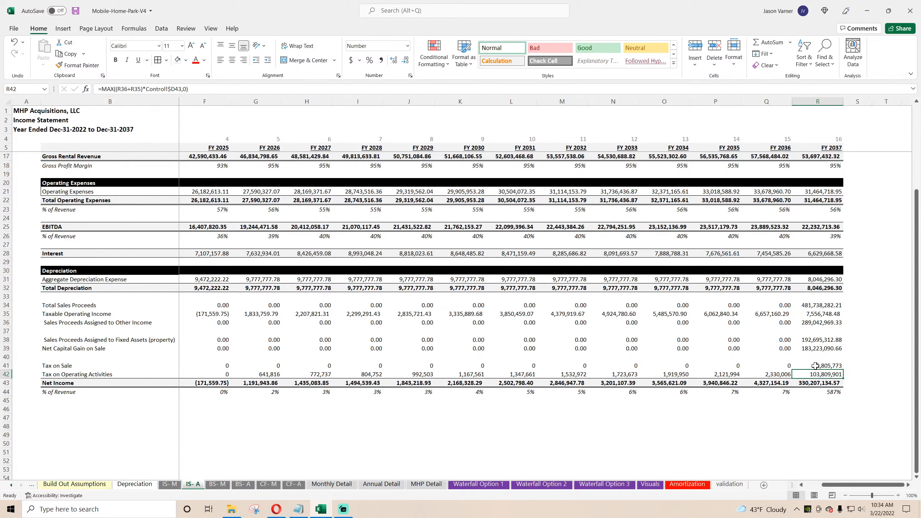
{"action": "key", "text": "Up"}
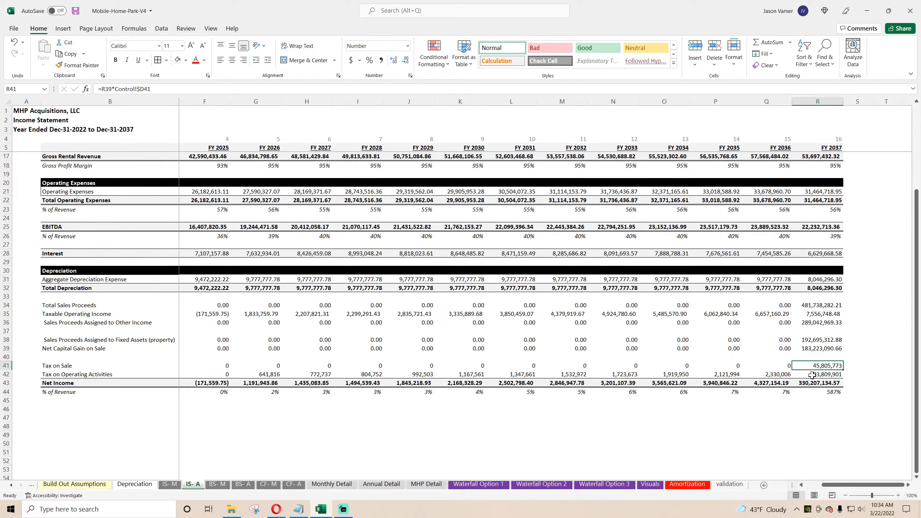
{"action": "key", "text": "Down"}
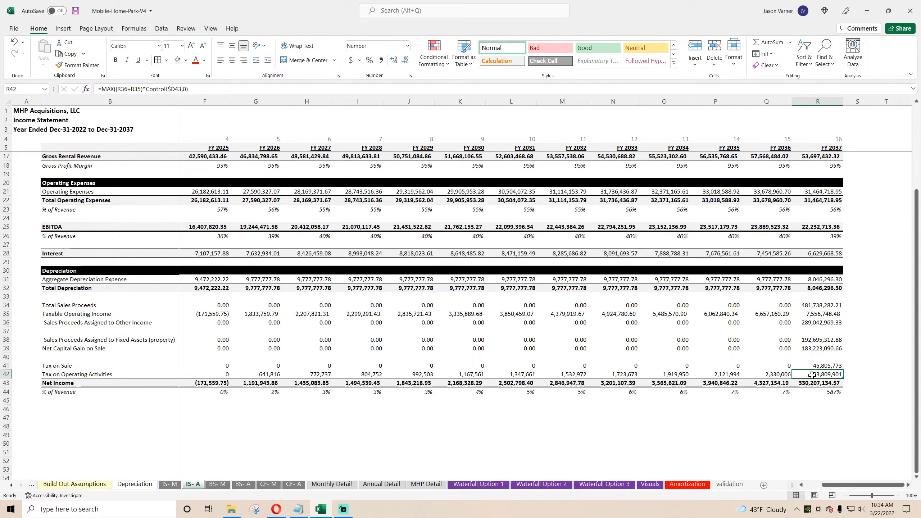
Change the year test in the Dec-37 Net Capital Gain on Sale formula, GL39 on IS- M, to the monthly date test GL$5=Control!$D$7
{"action": "left_click", "coordinate": [173, 484]}
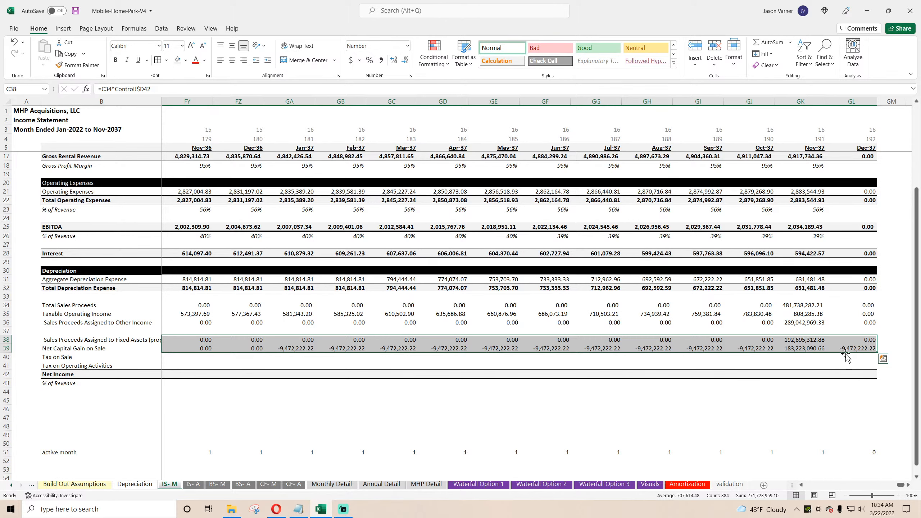
{"action": "left_click", "coordinate": [855, 348]}
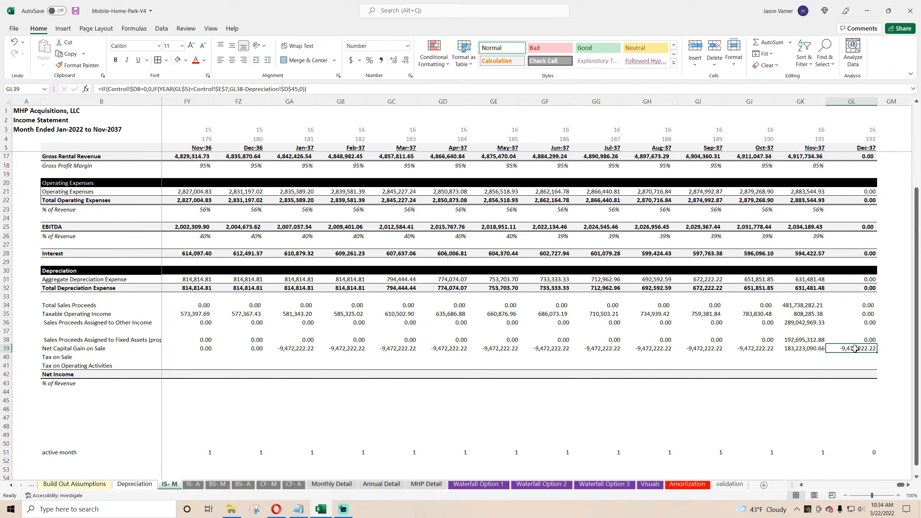
{"action": "double_click", "coordinate": [855, 348]}
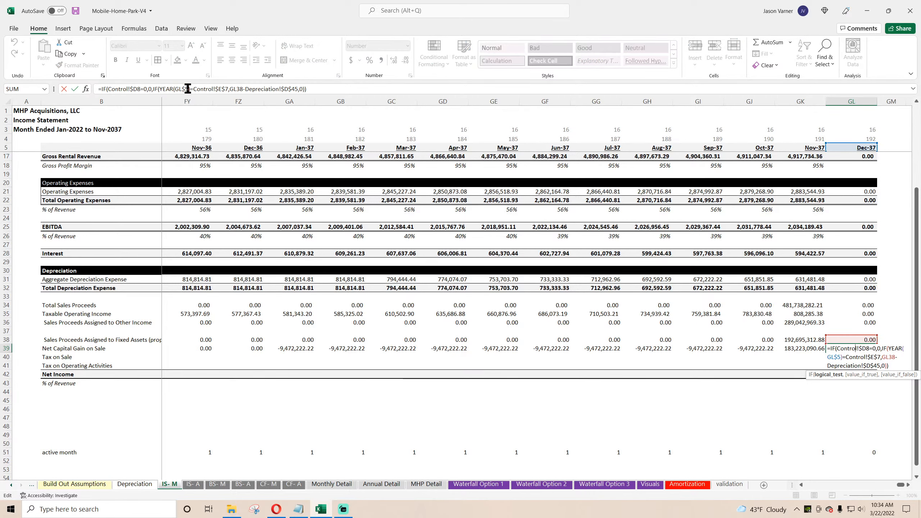
{"action": "left_click", "coordinate": [181, 88]}
{"action": "key", "text": "BackSpace"}
{"action": "key", "text": "BackSpace"}
{"action": "key", "text": "BackSpace"}
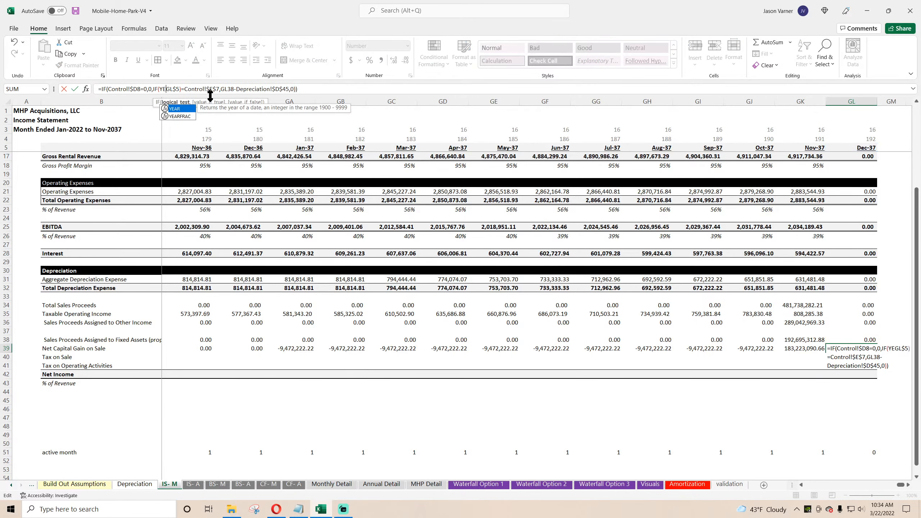
{"action": "key", "text": "BackSpace"}
{"action": "key", "text": "BackSpace"}
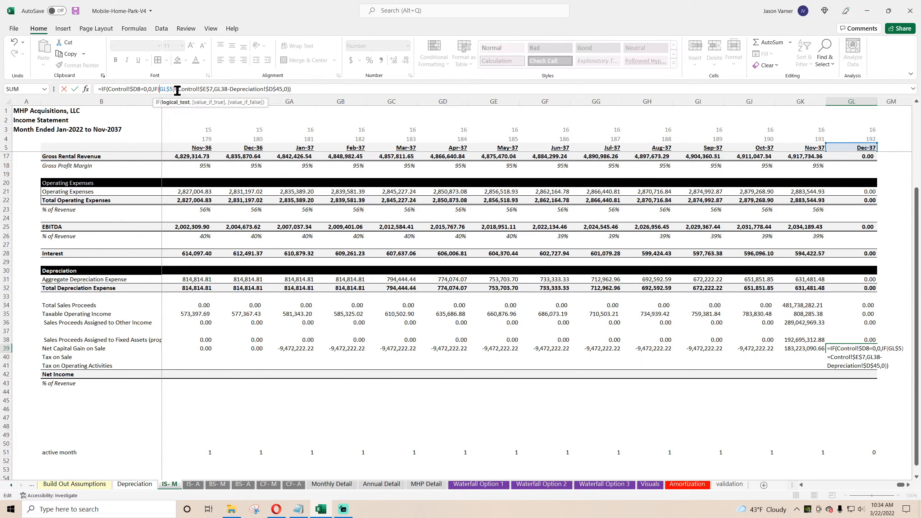
{"action": "left_click", "coordinate": [177, 90]}
{"action": "key", "text": "BackSpace"}
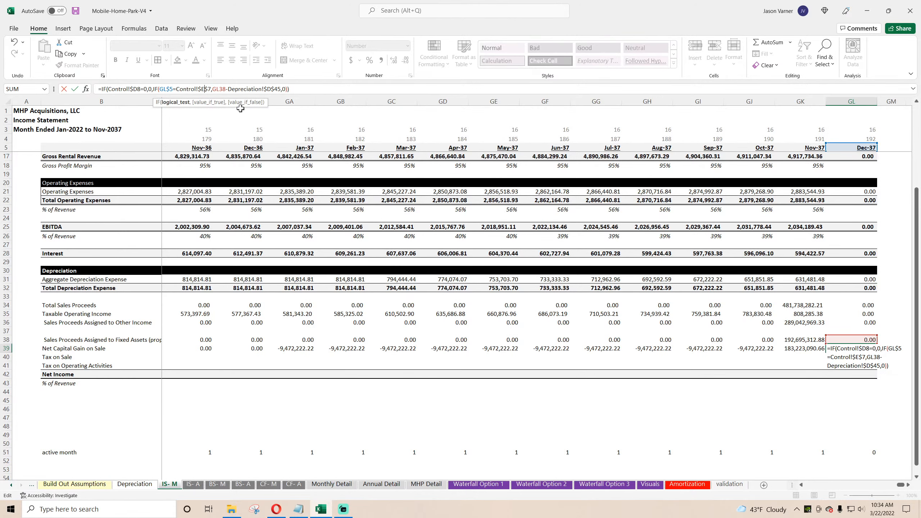
{"action": "key", "text": "Return"}
{"action": "key", "text": "Return"}
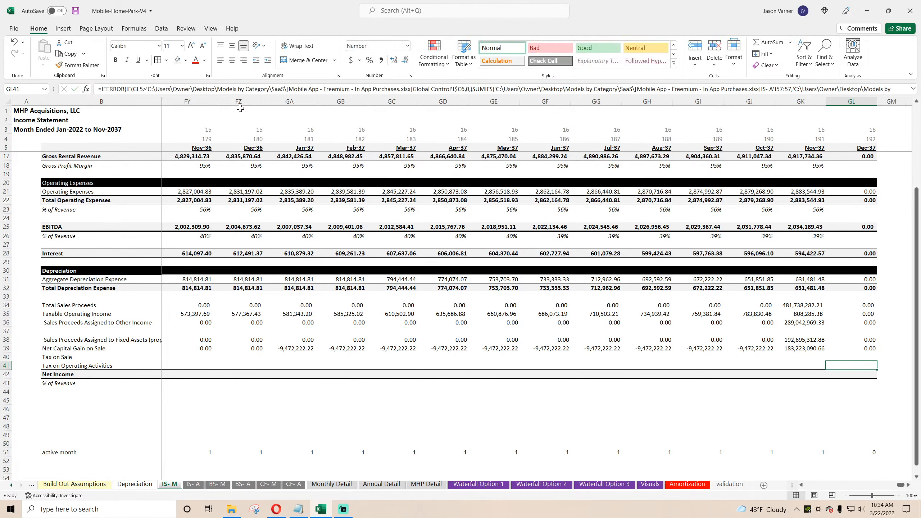
Fill the corrected Net Capital Gain on Sale formula from Dec-37 back to Jan-22 along row 39
{"action": "left_click", "coordinate": [861, 348]}
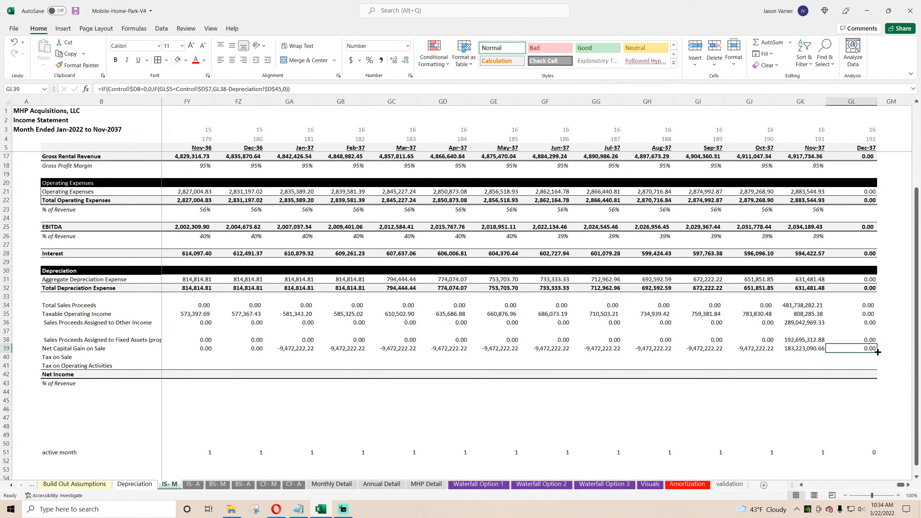
{"action": "left_click_drag", "start_coordinate": [877, 351], "coordinate": [685, 350]}
{"action": "left_click", "coordinate": [801, 349]}
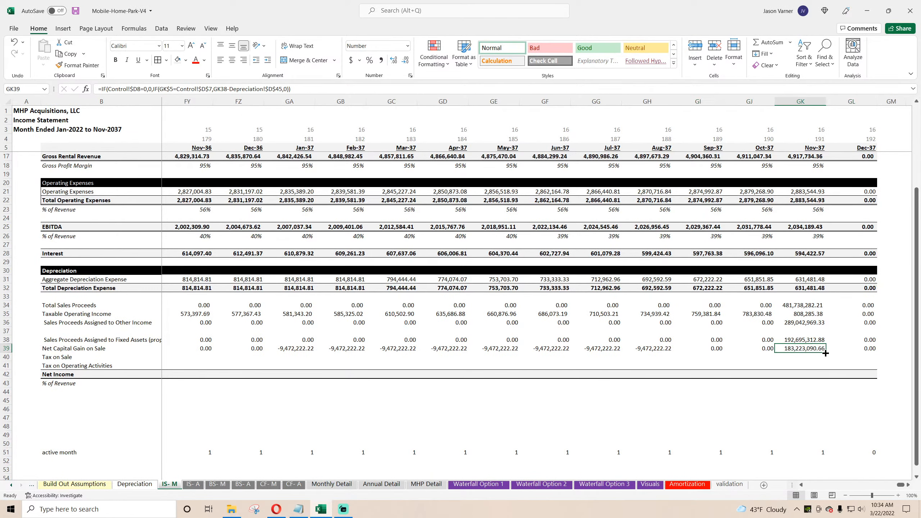
{"action": "left_click_drag", "start_coordinate": [825, 353], "coordinate": [181, 362]}
Widen column B on IS- M to fit the longest row label, and check the Nov-37 fixed-asset proceeds and capital gain cells
{"action": "left_click", "coordinate": [164, 100]}
{"action": "left_click", "coordinate": [166, 128]}
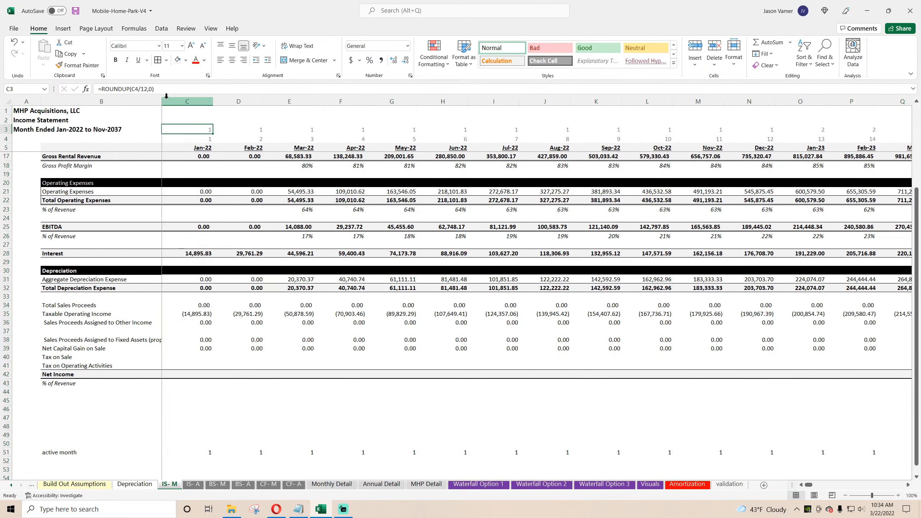
{"action": "left_click_drag", "start_coordinate": [162, 102], "coordinate": [178, 102]}
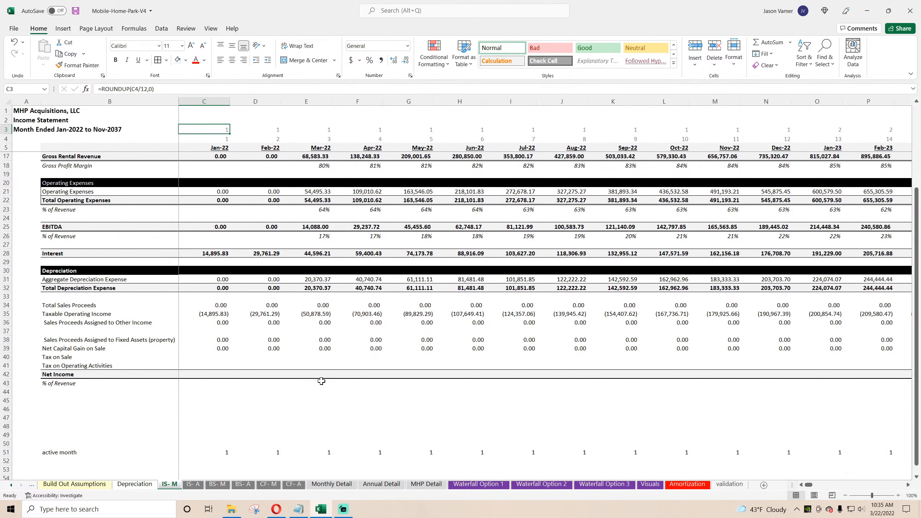
{"action": "left_click_drag", "start_coordinate": [813, 488], "coordinate": [906, 494]}
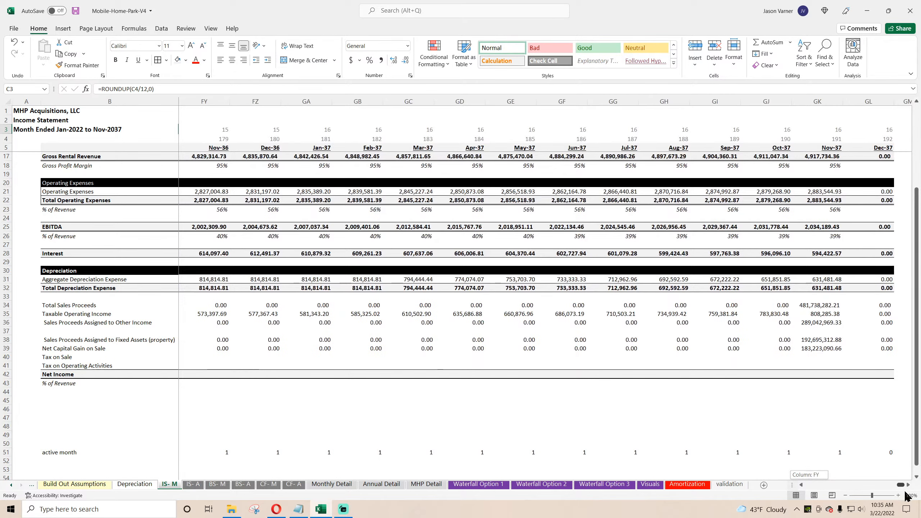
{"action": "left_click", "coordinate": [817, 338]}
{"action": "left_click", "coordinate": [817, 348]}
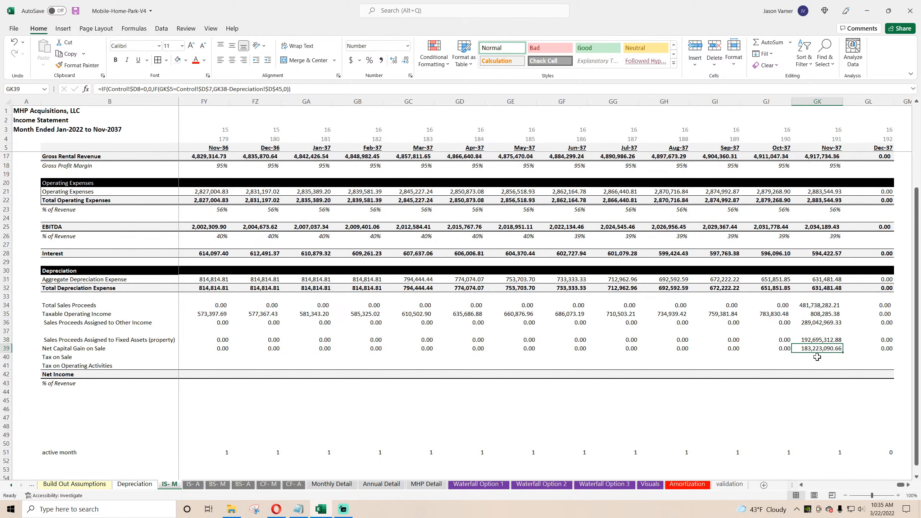
Enter =SUMIFS('IS- A'!41:41,'IS- A'!4:4,'IS- M'!C3) as the Jan-22 Tax on Sale formula in C40 on IS- M
{"action": "left_click", "coordinate": [817, 358]}
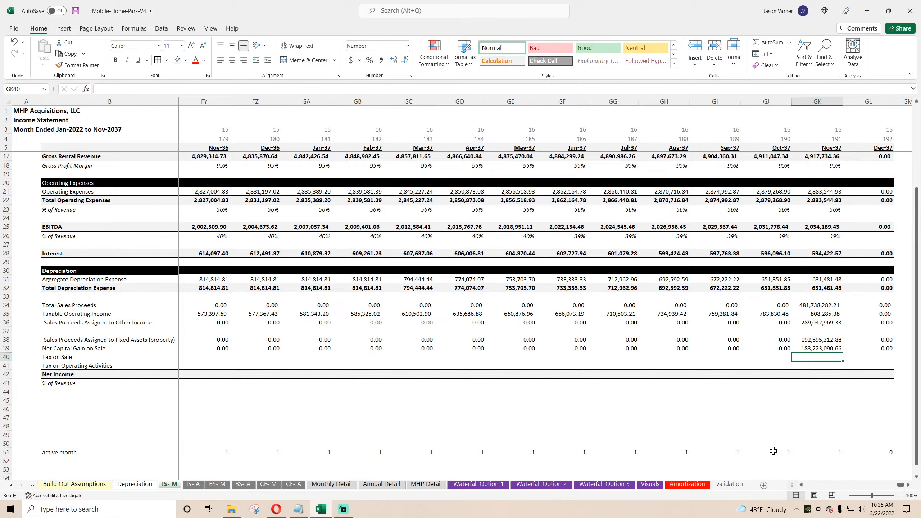
{"action": "left_click_drag", "start_coordinate": [900, 486], "coordinate": [777, 482]}
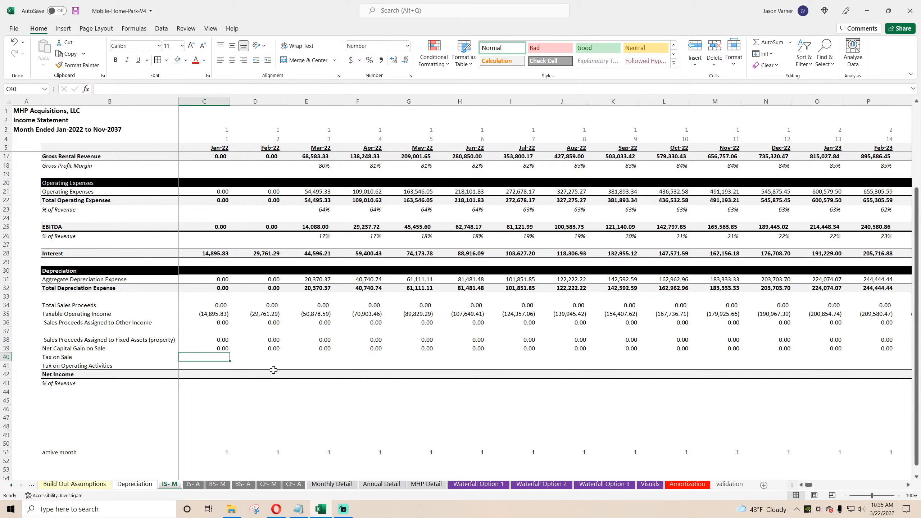
{"action": "type", "text": "=sumifs("}
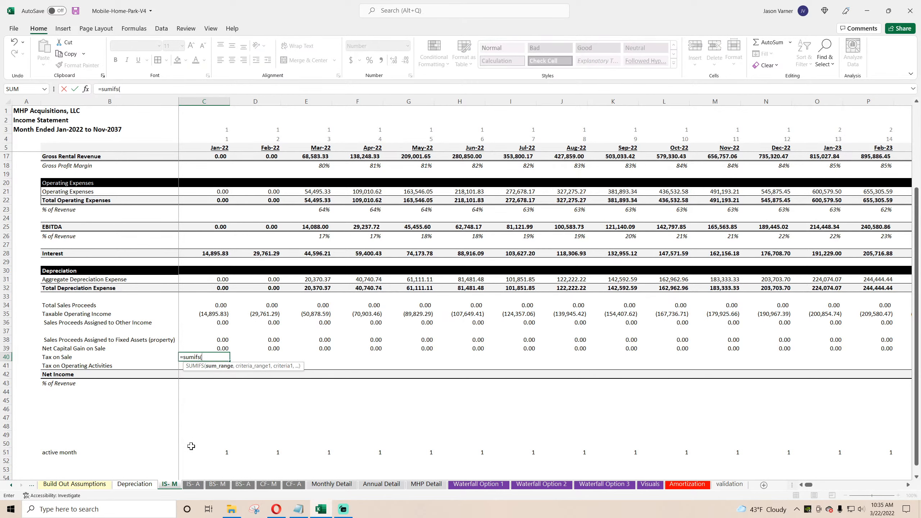
{"action": "left_click", "coordinate": [193, 484]}
{"action": "left_click", "coordinate": [3, 365]}
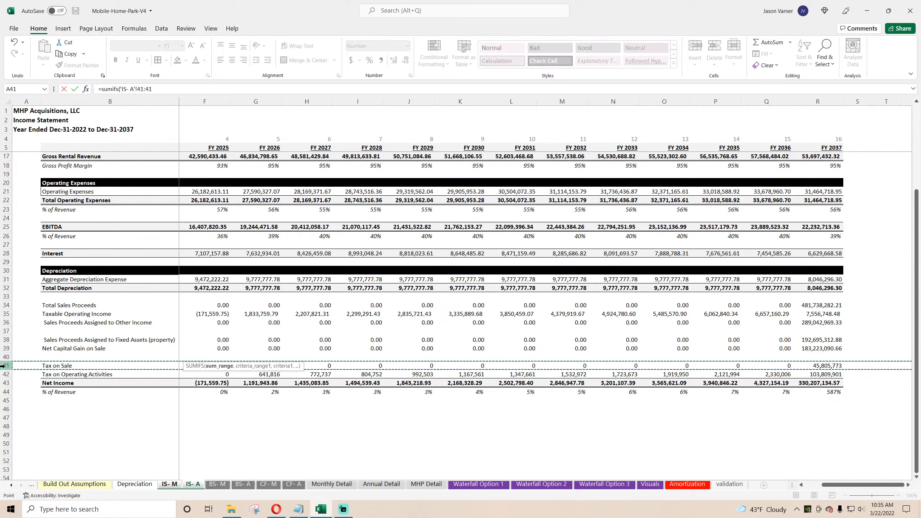
{"action": "type", "text": ","}
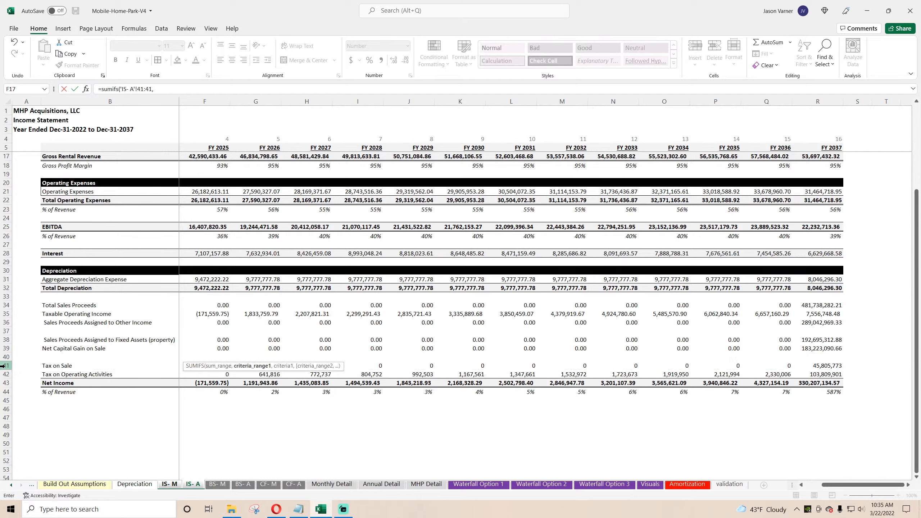
{"action": "left_click", "coordinate": [4, 139]}
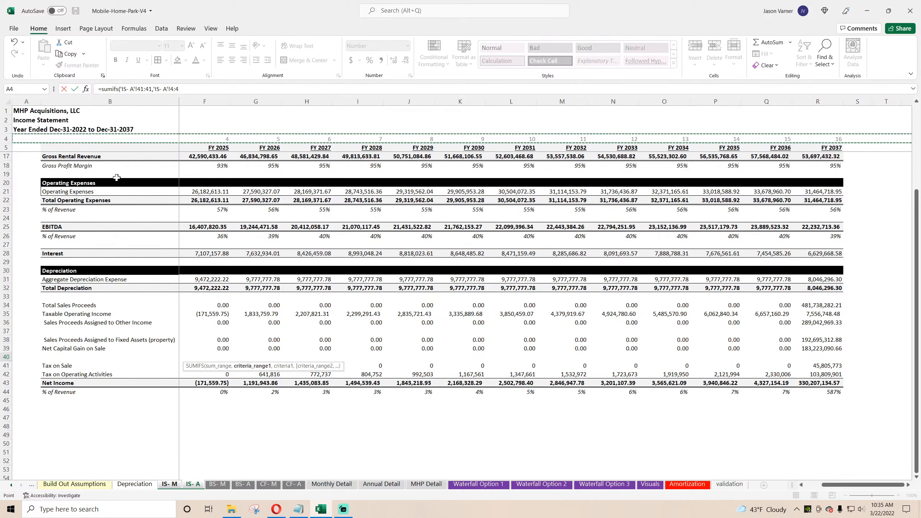
{"action": "type", "text": ","}
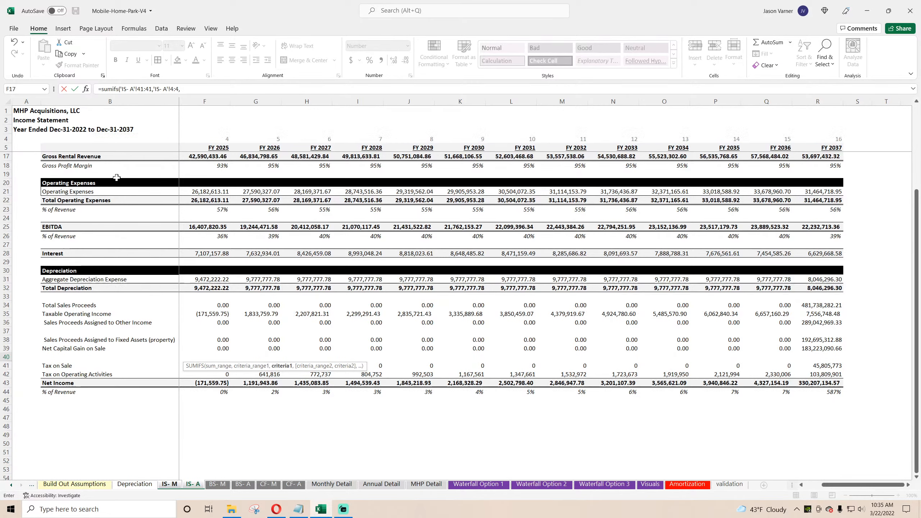
{"action": "left_click", "coordinate": [173, 484]}
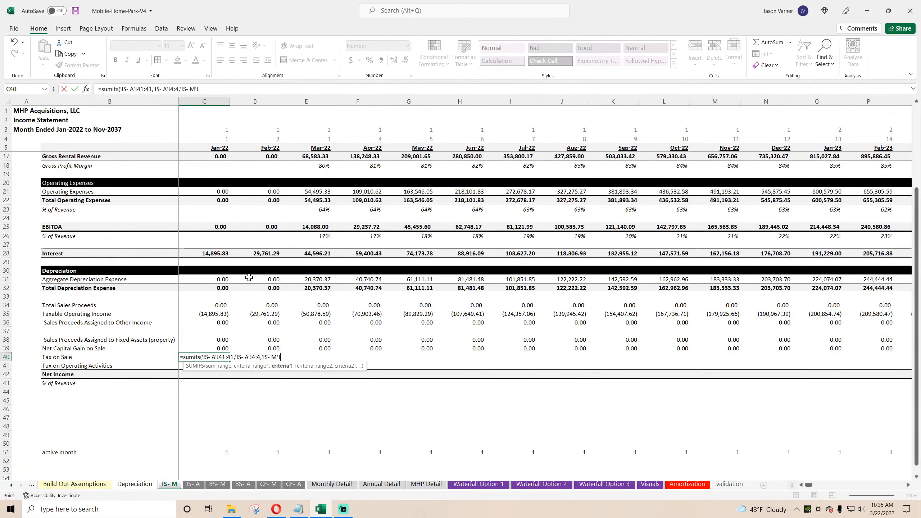
{"action": "left_click", "coordinate": [218, 128]}
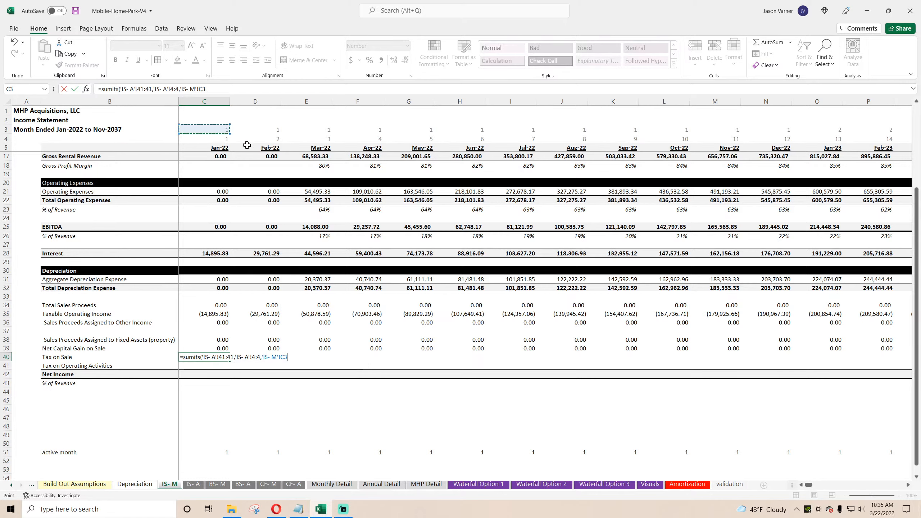
{"action": "key", "text": "ctrl+Return"}
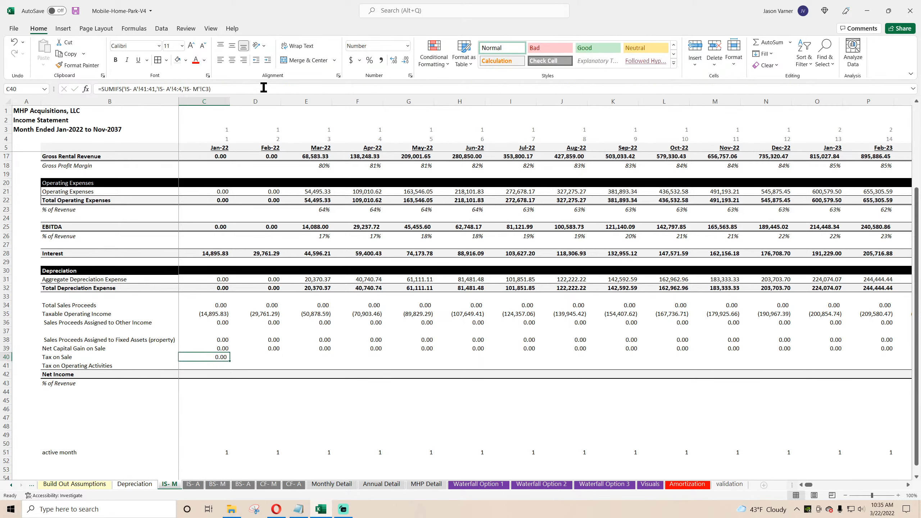
Divide the Jan-22 Tax on Sale formula in C40 by the year's active months, using /(SUMIFS(51:51,3:3,C3))
{"action": "left_click", "coordinate": [264, 87]}
{"action": "type", "text": "/"}
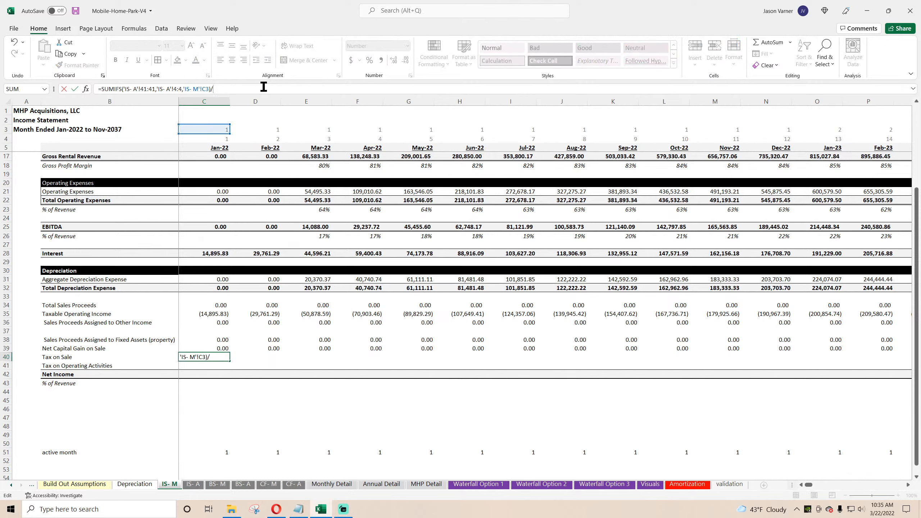
{"action": "type", "text": "(sumifs("}
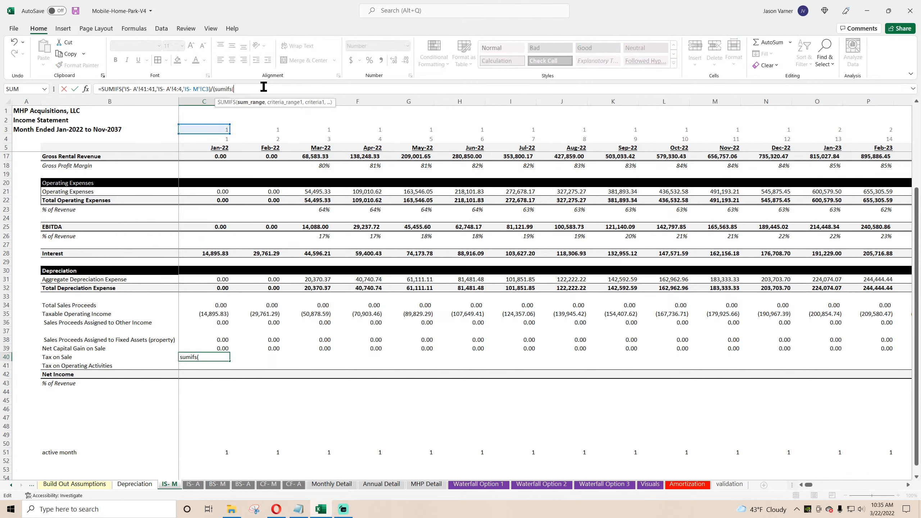
{"action": "left_click", "coordinate": [5, 452]}
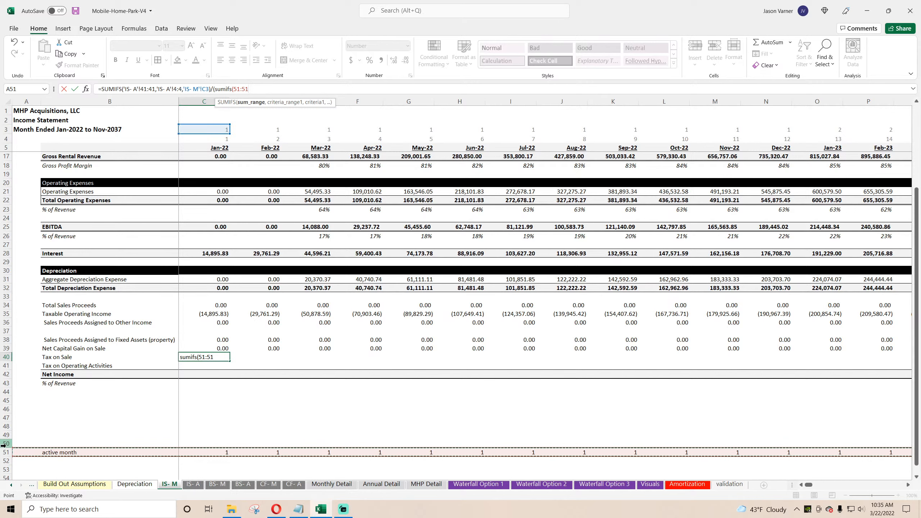
{"action": "type", "text": ",1"}
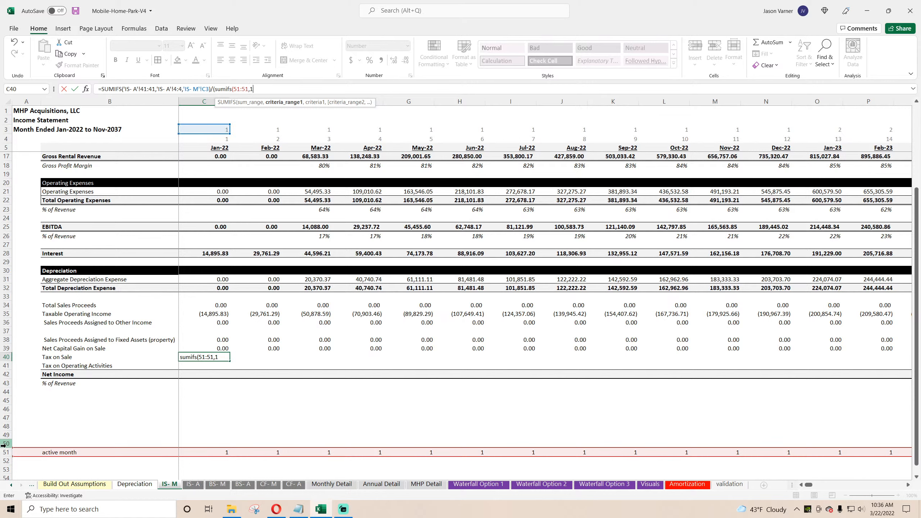
{"action": "key", "text": "BackSpace"}
{"action": "key", "text": "BackSpace"}
{"action": "left_click", "coordinate": [3, 129]}
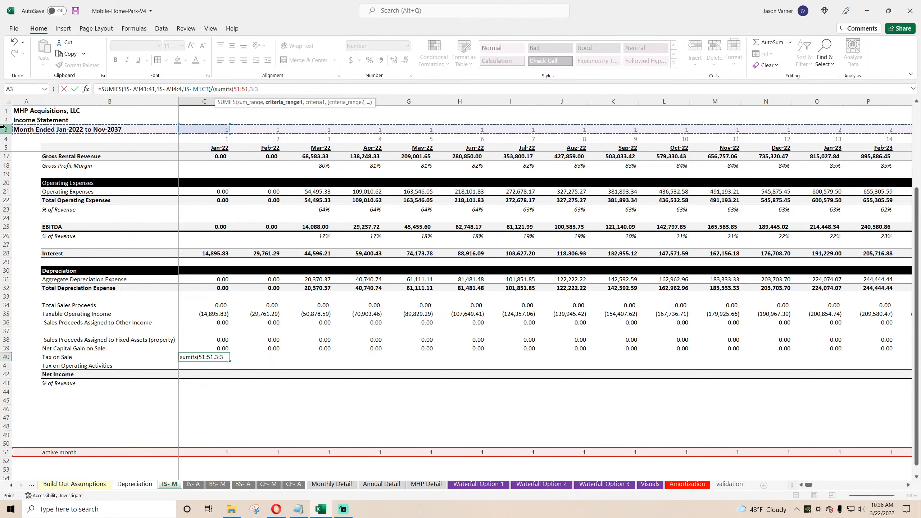
{"action": "type", "text": ","}
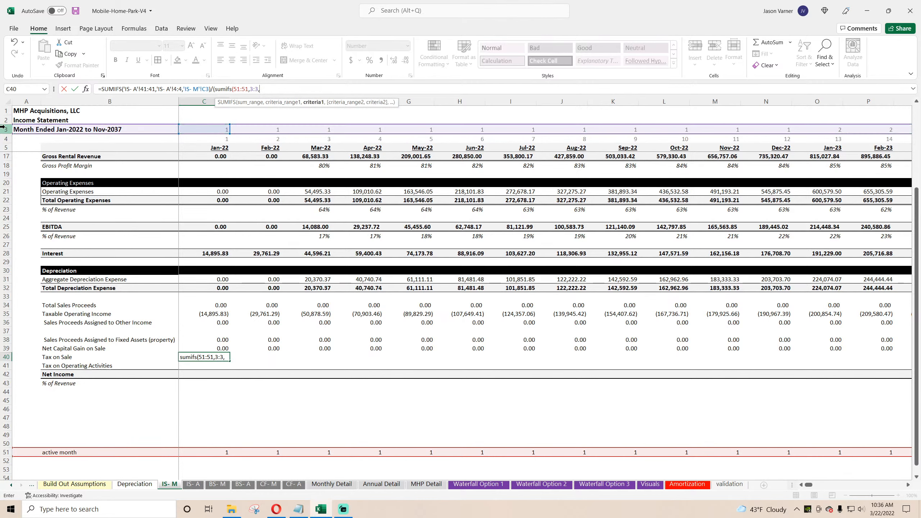
{"action": "left_click", "coordinate": [221, 130]}
{"action": "key", "text": "Return"}
{"action": "key", "text": "Return"}
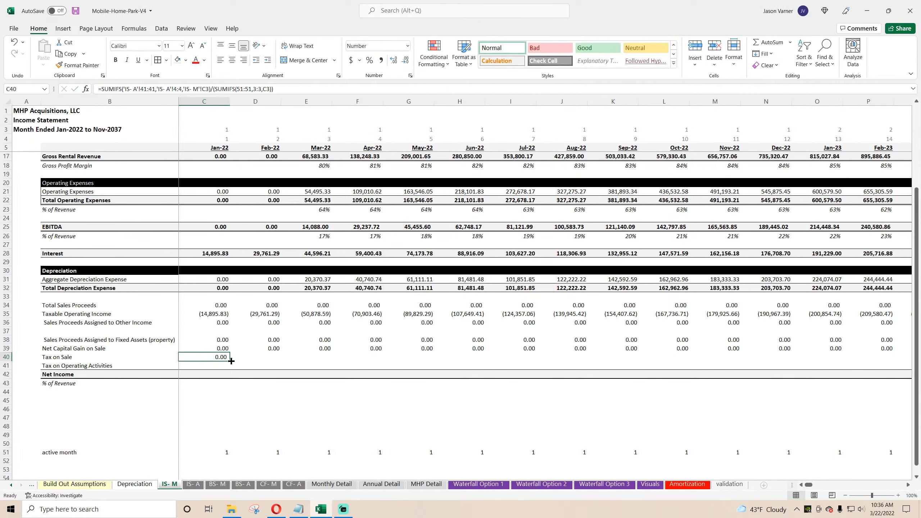
Fill the Tax on Sale formula from Jan-22 across row 40 to Dec-37 and check the Nov-37 cell
{"action": "left_click_drag", "start_coordinate": [231, 361], "coordinate": [919, 423]}
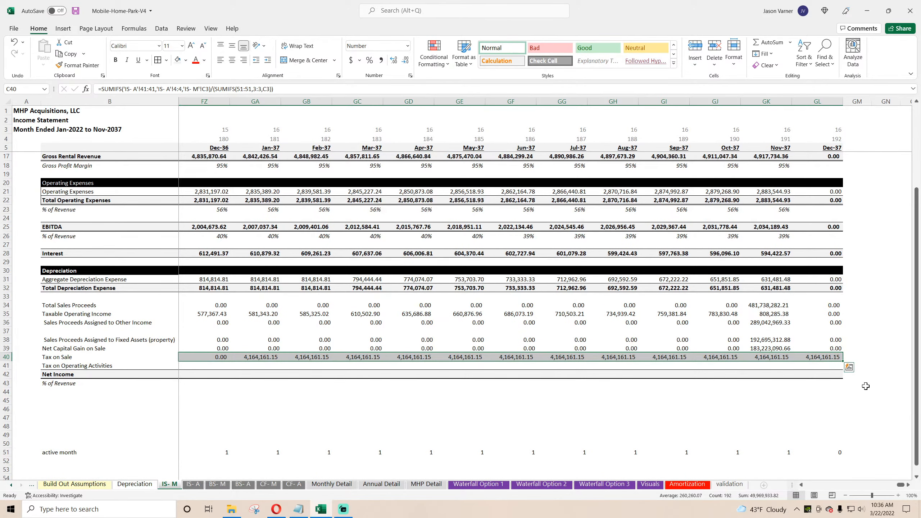
{"action": "left_click", "coordinate": [770, 358]}
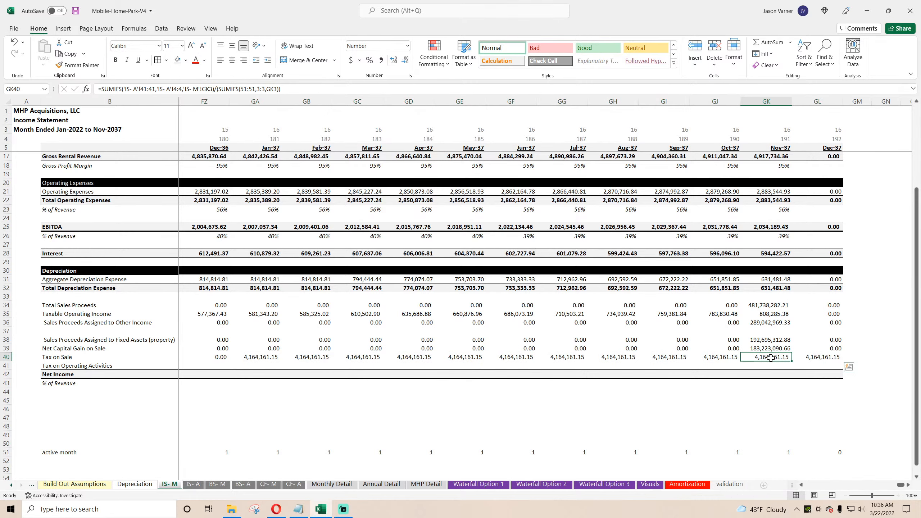
Wrap the Dec-37 Tax on Sale formula, GL40, in IF(GL51=0,0,...) so inactive months return zero
{"action": "left_click", "coordinate": [822, 357]}
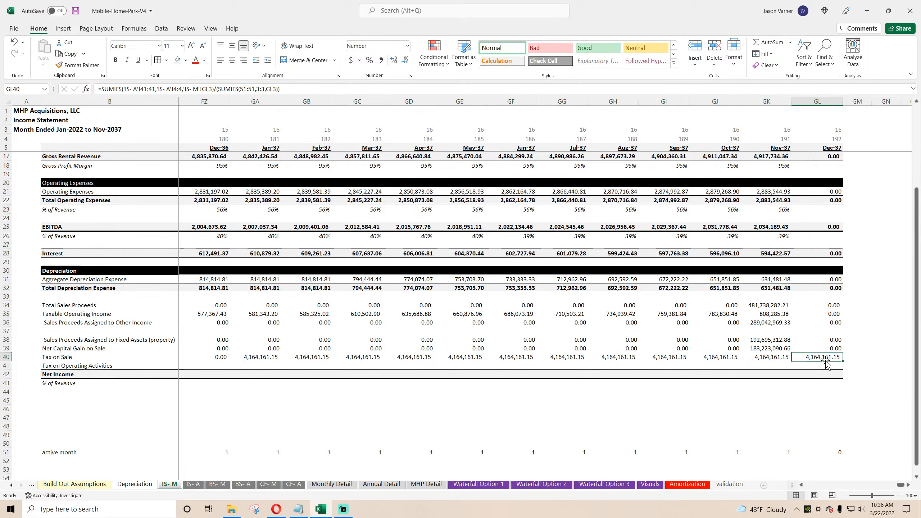
{"action": "left_click", "coordinate": [102, 89]}
{"action": "type", "text": "if("}
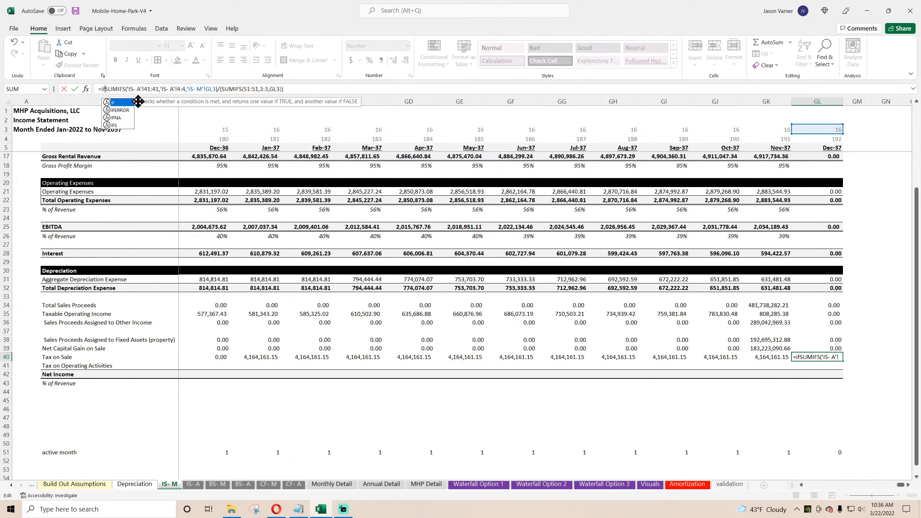
{"action": "left_click", "coordinate": [819, 451]}
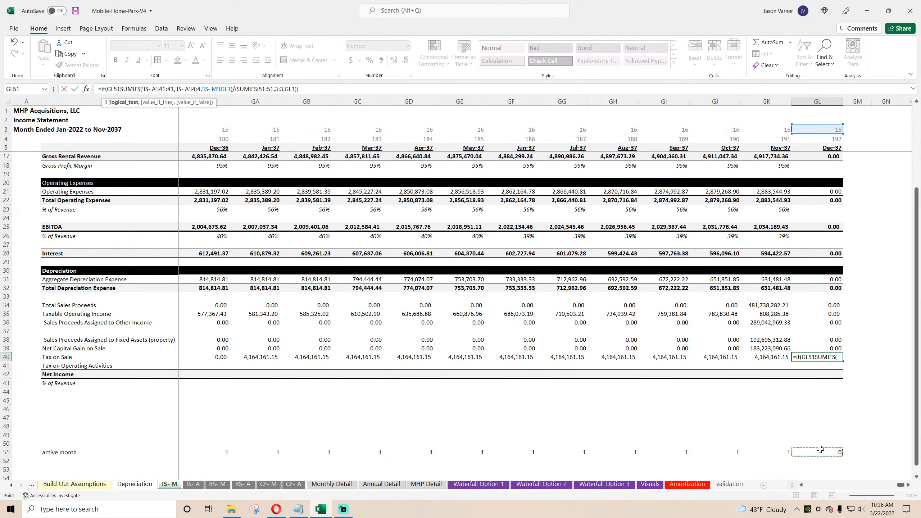
{"action": "type", "text": "=0"}
{"action": "type", "text": ",0,"}
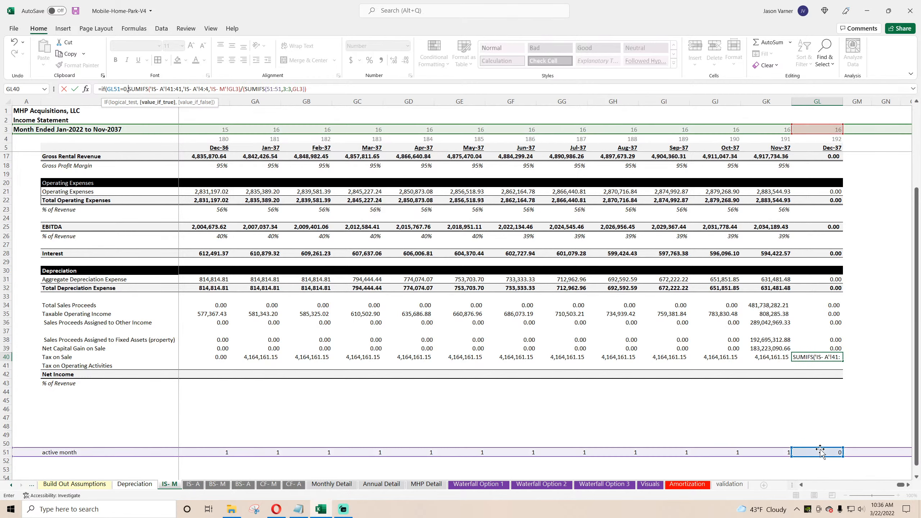
{"action": "key", "text": "Return"}
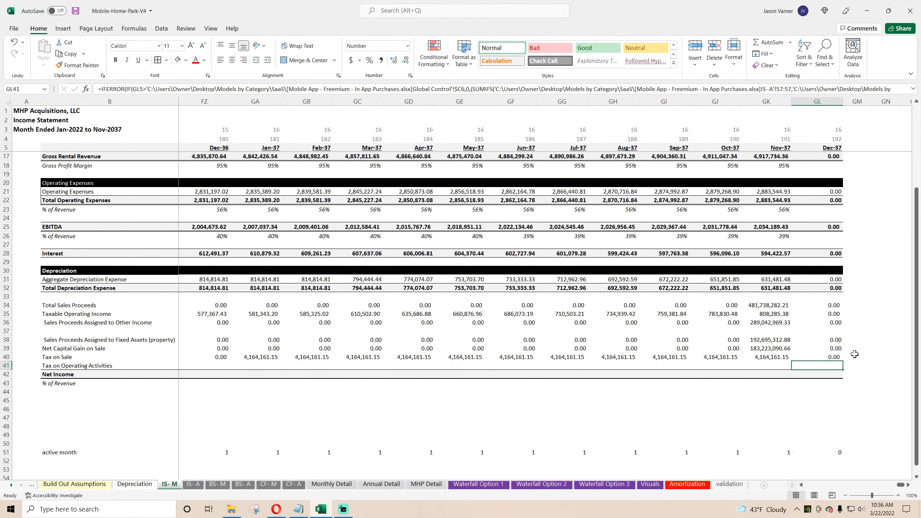
Fill the Dec-37 Tax on Sale formula back along row 40 to Jan-22 and check the 2037 months
{"action": "left_click", "coordinate": [836, 356]}
{"action": "left_click_drag", "start_coordinate": [842, 361], "coordinate": [208, 377]}
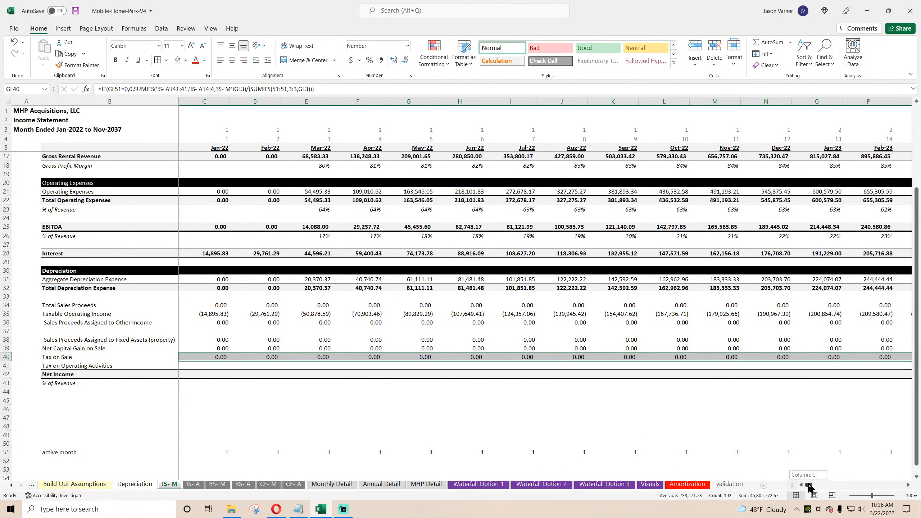
{"action": "left_click_drag", "start_coordinate": [810, 486], "coordinate": [898, 484]}
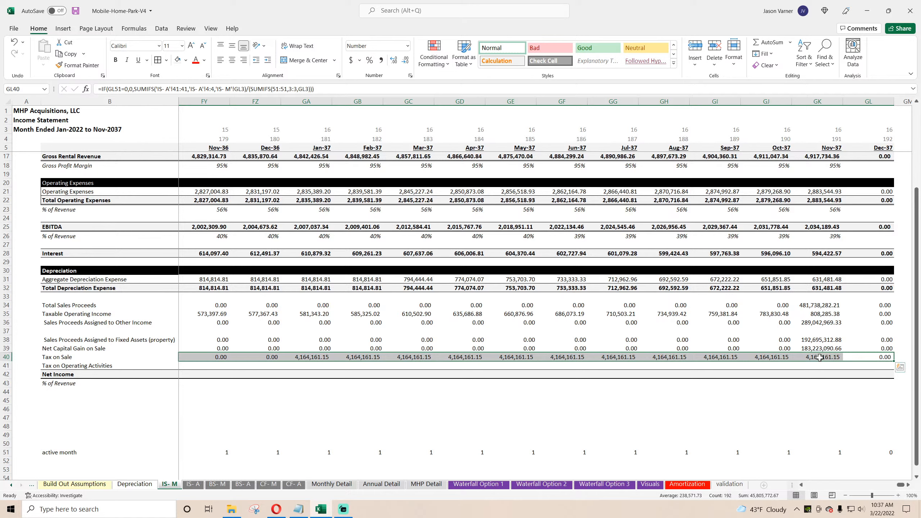
{"action": "left_click", "coordinate": [819, 357]}
Strip the active-month IF test and division from the Dec-37 Tax on Sale formula in GL40, keeping only the IS- A SUMIFS lookup
{"action": "left_click", "coordinate": [853, 356]}
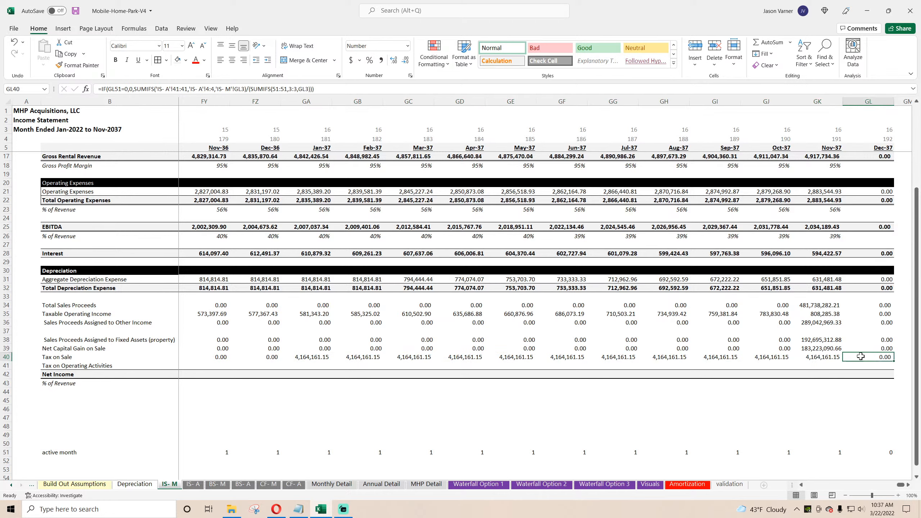
{"action": "left_click_drag", "start_coordinate": [330, 87], "coordinate": [249, 89]}
{"action": "key", "text": "BackSpace"}
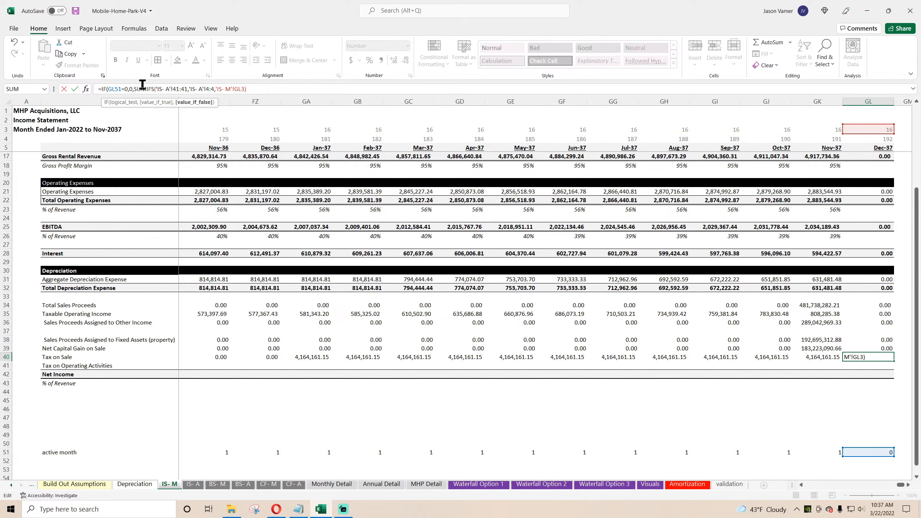
{"action": "left_click_drag", "start_coordinate": [108, 89], "coordinate": [133, 91]}
{"action": "key", "text": "BackSpace"}
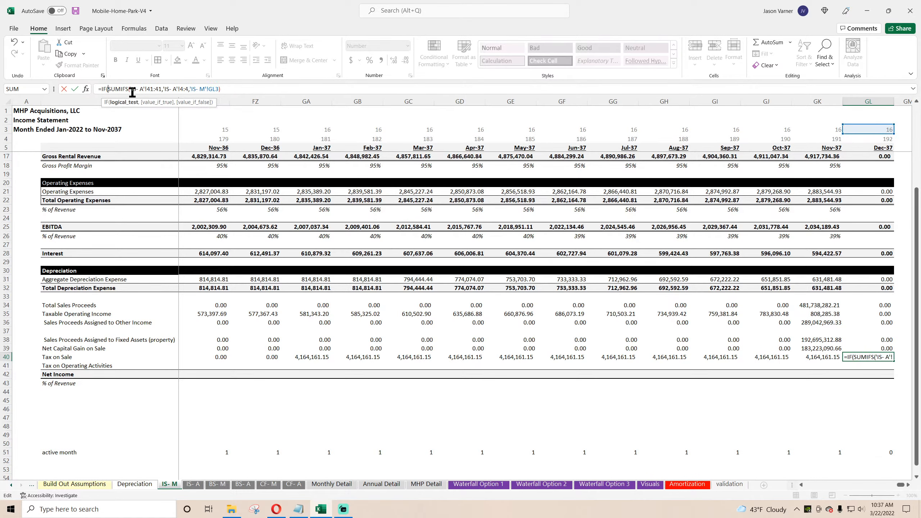
{"action": "key", "text": "BackSpace"}
{"action": "key", "text": "BackSpace"}
{"action": "key", "text": "BackSpace"}
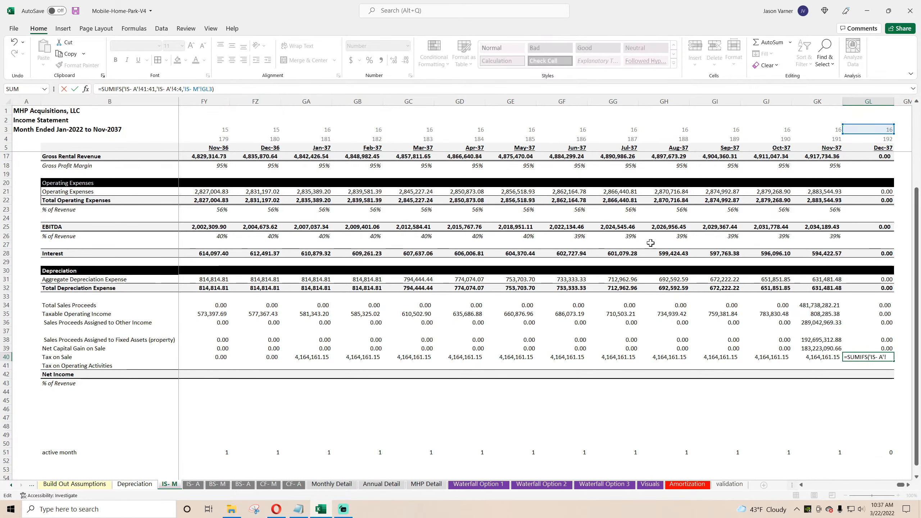
{"action": "left_click_drag", "start_coordinate": [221, 89], "coordinate": [192, 89]}
{"action": "left_click", "coordinate": [225, 90]}
{"action": "key", "text": "ctrl+Return"}
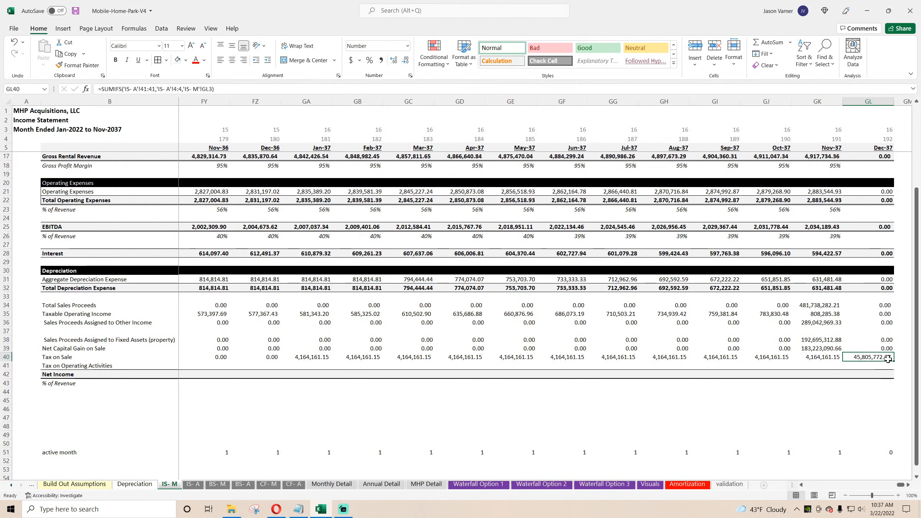
Remove the 'IS- M' sheet reference from the GL40 SUMIFS criterion so it reads just GL3
{"action": "left_click", "coordinate": [200, 89]}
{"action": "key", "text": "BackSpace"}
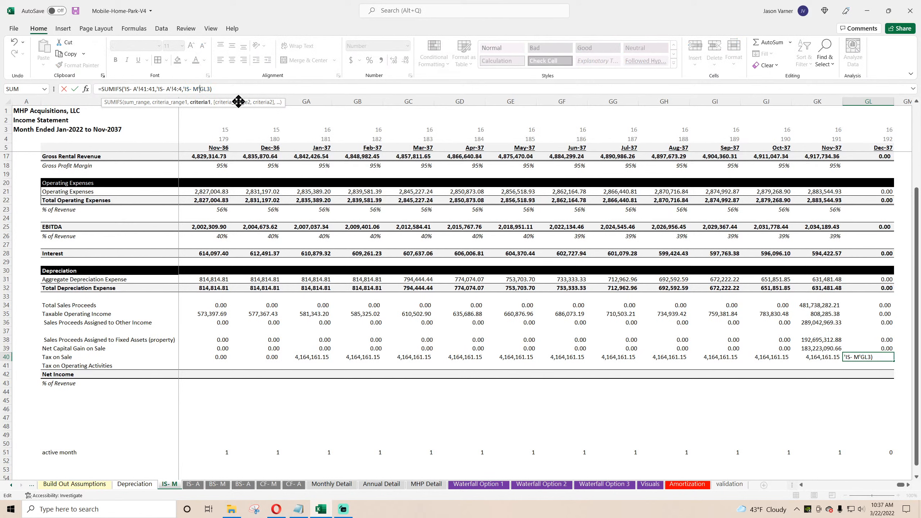
{"action": "type", "text": "!"}
{"action": "key", "text": "Return"}
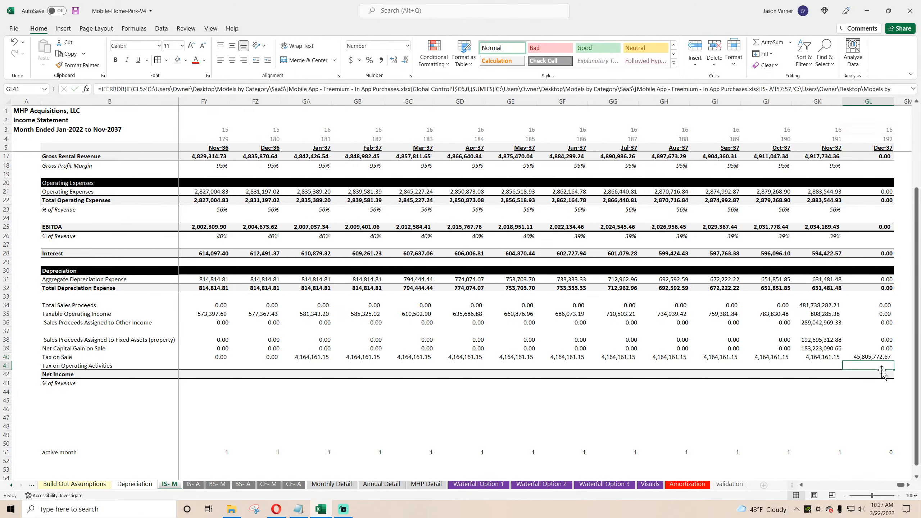
Wrap the Dec-37 Tax on Sale lookup in GL40 in IF(GL5=Control!$D7,...,0) so it only applies in the exit month
{"action": "left_click", "coordinate": [883, 358]}
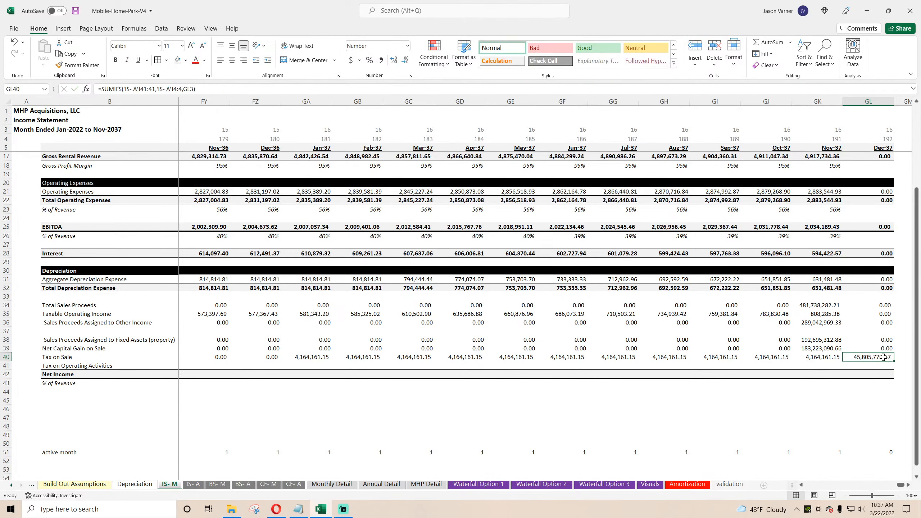
{"action": "left_click", "coordinate": [106, 89]}
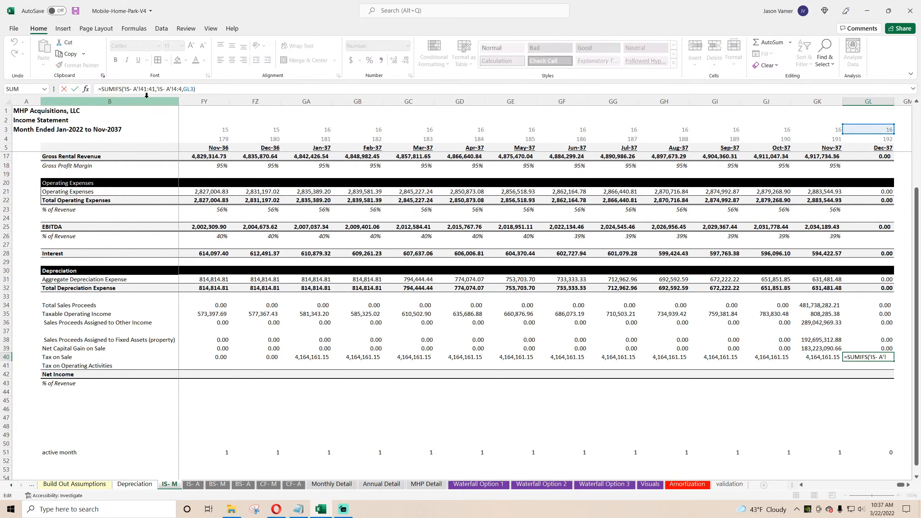
{"action": "type", "text": "if("}
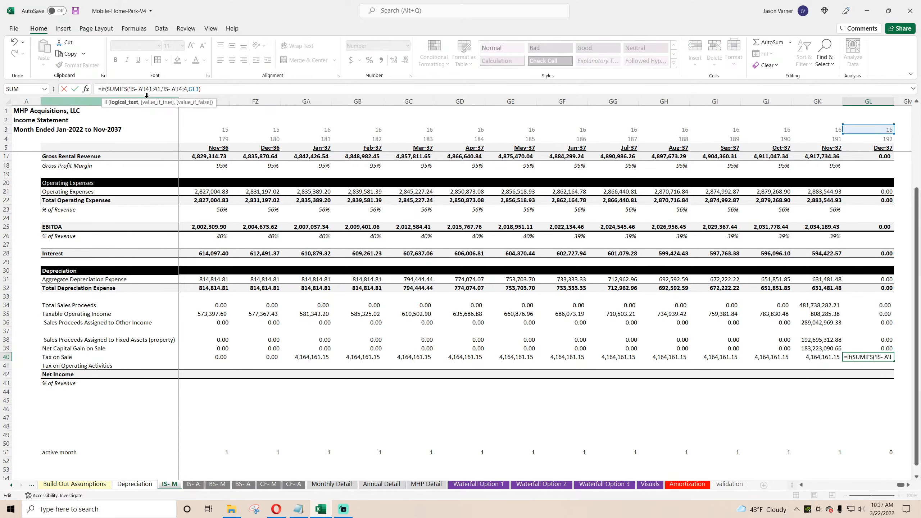
{"action": "left_click", "coordinate": [894, 149]}
{"action": "type", "text": "="}
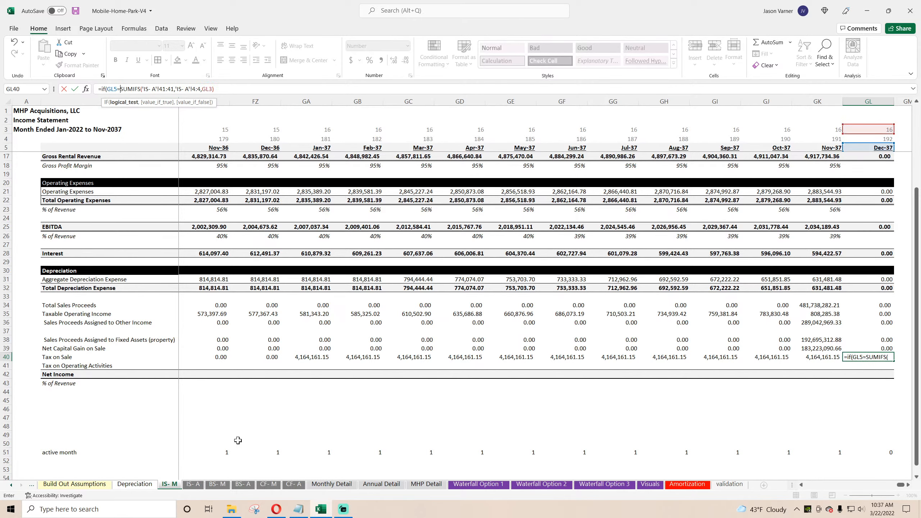
{"action": "left_click", "coordinate": [75, 484]}
{"action": "left_click", "coordinate": [32, 484]}
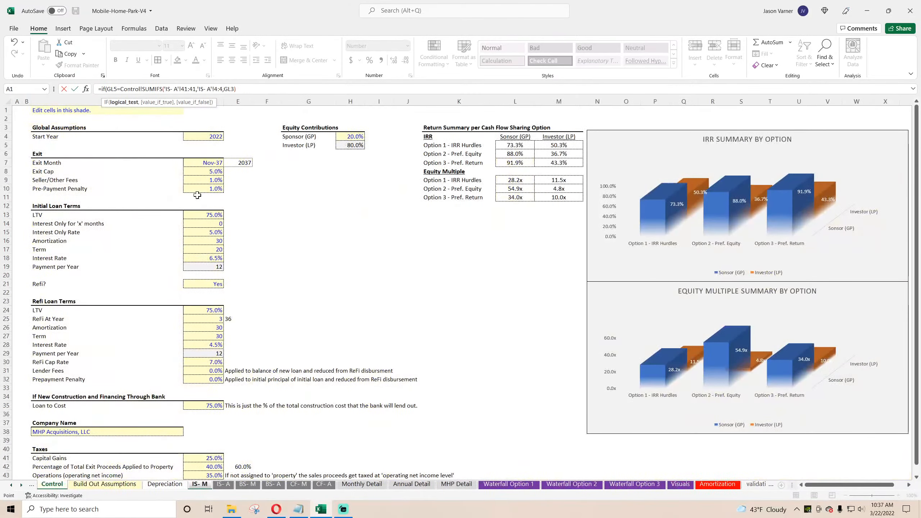
{"action": "left_click", "coordinate": [209, 162]}
{"action": "type", "text": ","}
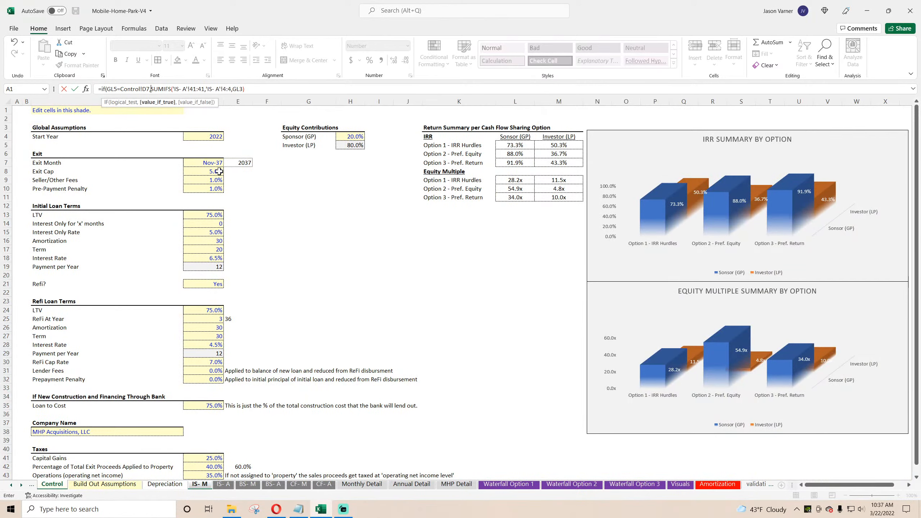
{"action": "left_click", "coordinate": [144, 89]}
{"action": "type", "text": "$"}
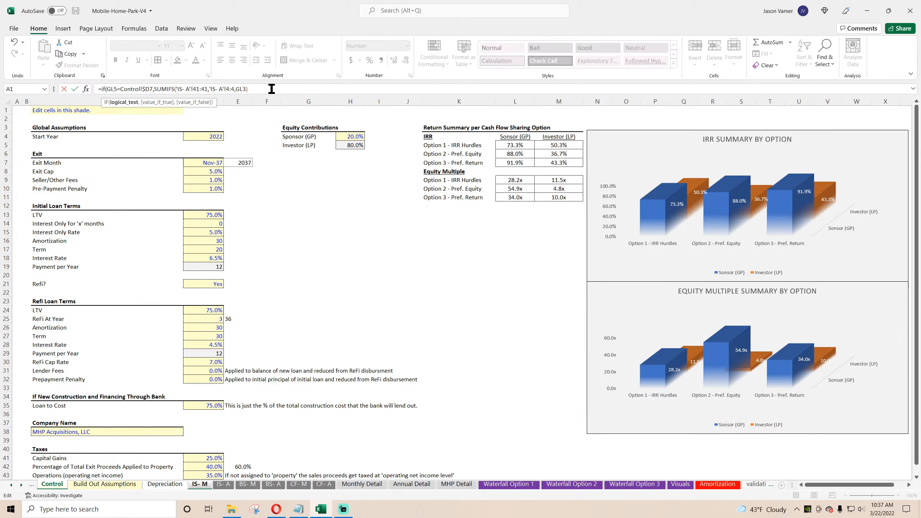
{"action": "key", "text": "Escape"}
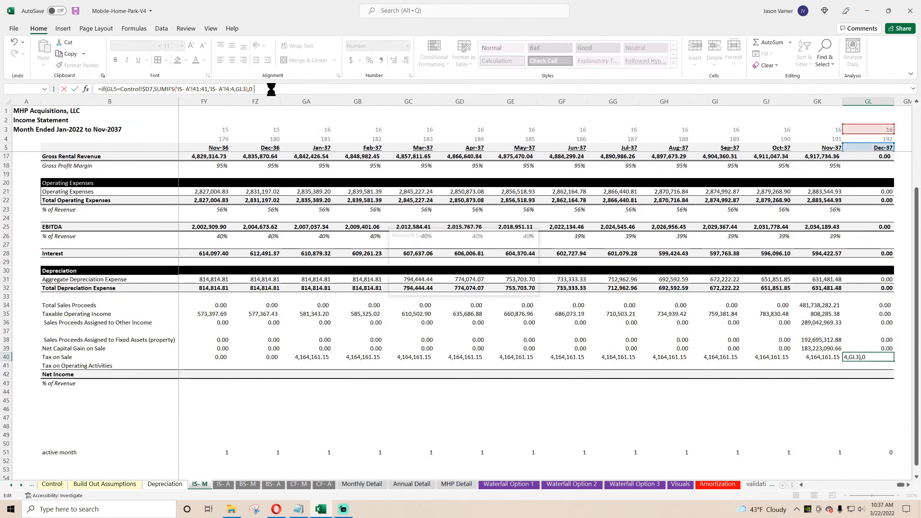
Fill the Dec-37 Tax on Sale formula back along row 40 to Jan-22 and check the Nov-37 sale, gain and tax formulas
{"action": "mouse_move", "coordinate": [891, 357]}
{"action": "left_mouse_down"}
{"action": "mouse_move", "coordinate": [319, 378]}
{"action": "mouse_move", "coordinate": [1, 372]}
{"action": "mouse_move", "coordinate": [228, 358]}
{"action": "mouse_move", "coordinate": [193, 363]}
{"action": "left_mouse_up"}
{"action": "left_click", "coordinate": [834, 357]}
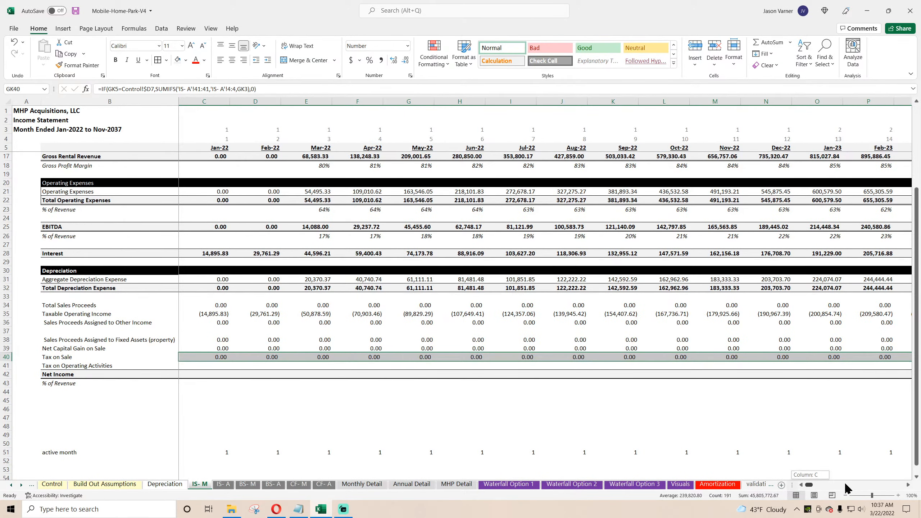
{"action": "left_click_drag", "start_coordinate": [845, 484], "coordinate": [904, 485]}
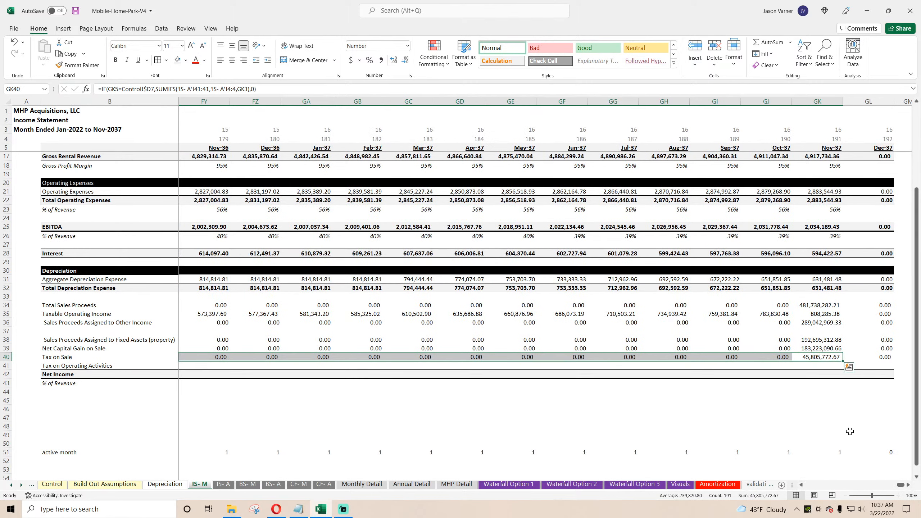
{"action": "left_click", "coordinate": [816, 349]}
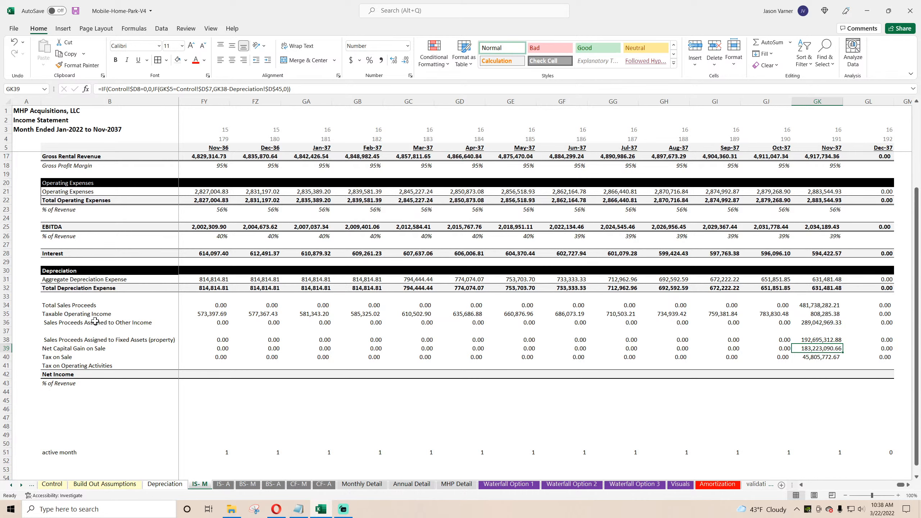
{"action": "left_click", "coordinate": [823, 323]}
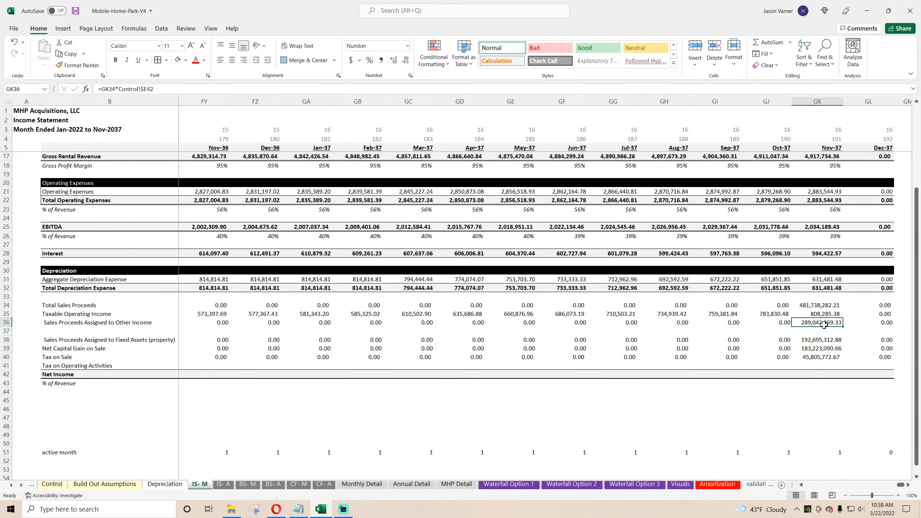
{"action": "left_click", "coordinate": [826, 357]}
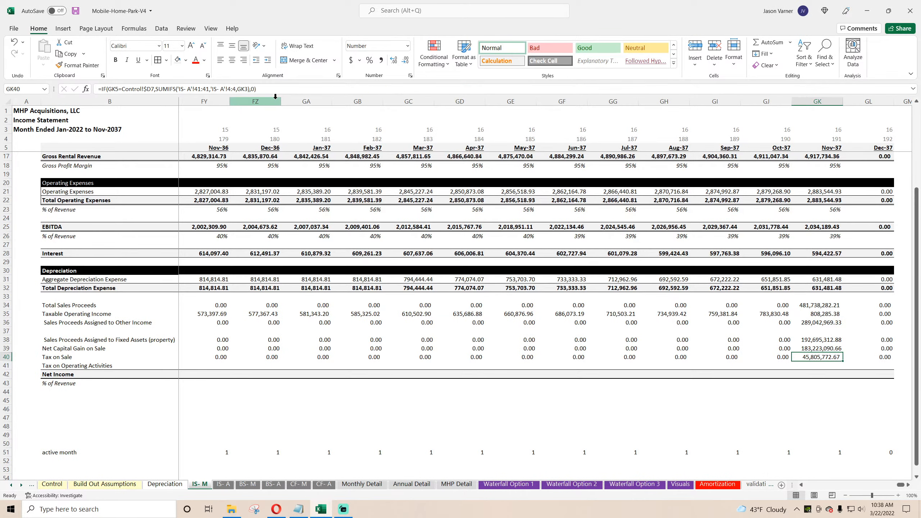
{"action": "left_click", "coordinate": [821, 322]}
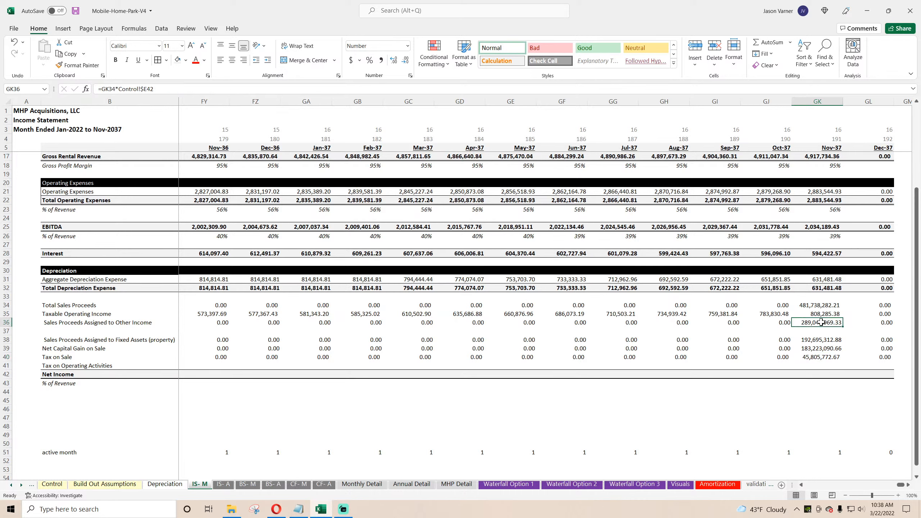
Replace the Nov-37 Tax on Operating Activities formula in GK41 with other-income sales proceeds times the Control operations tax rate, =GK36*Control!D43
{"action": "left_click", "coordinate": [829, 364]}
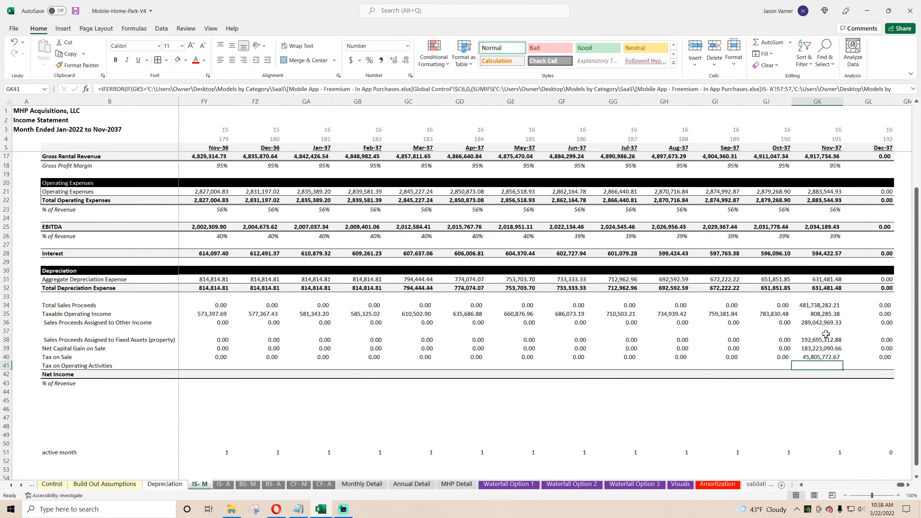
{"action": "type", "text": "="}
{"action": "left_click", "coordinate": [834, 324]}
{"action": "type", "text": "*"}
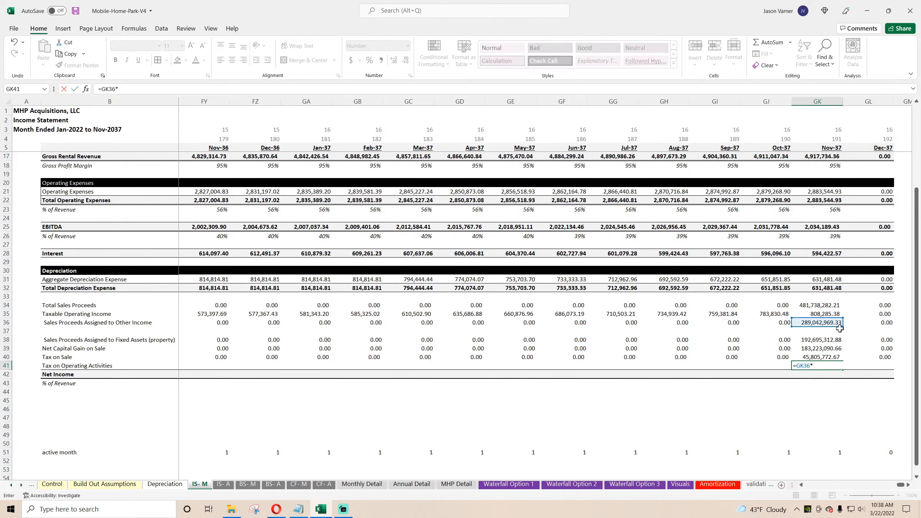
{"action": "left_click", "coordinate": [53, 485]}
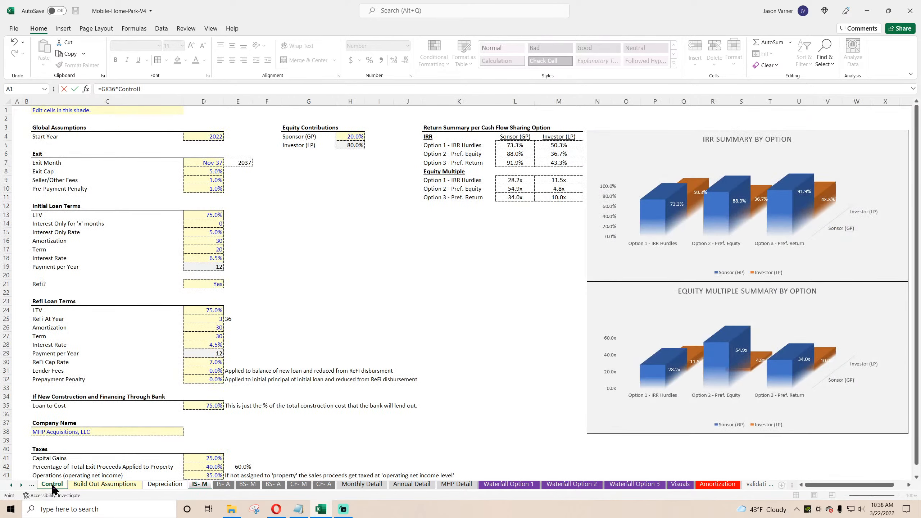
{"action": "scroll", "coordinate": [243, 437], "scroll_direction": "down", "scroll_amount": 4}
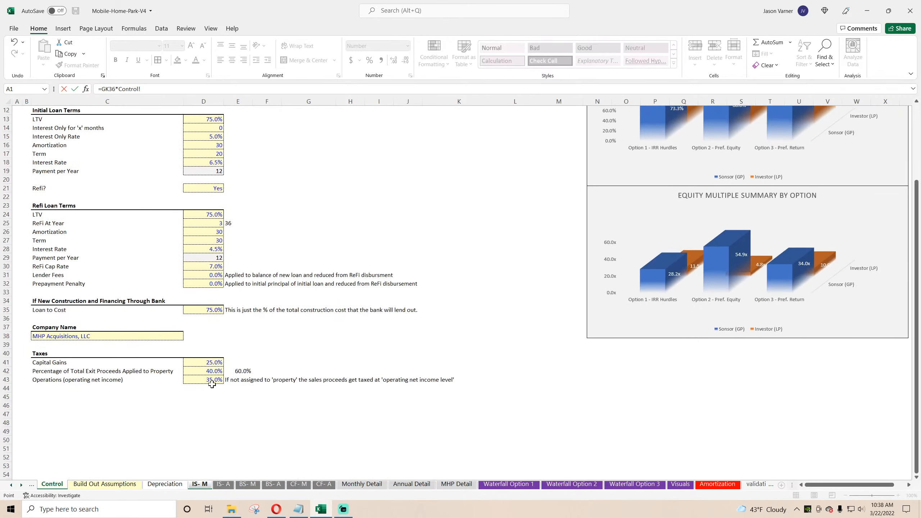
{"action": "left_click", "coordinate": [212, 381]}
{"action": "key", "text": "Return"}
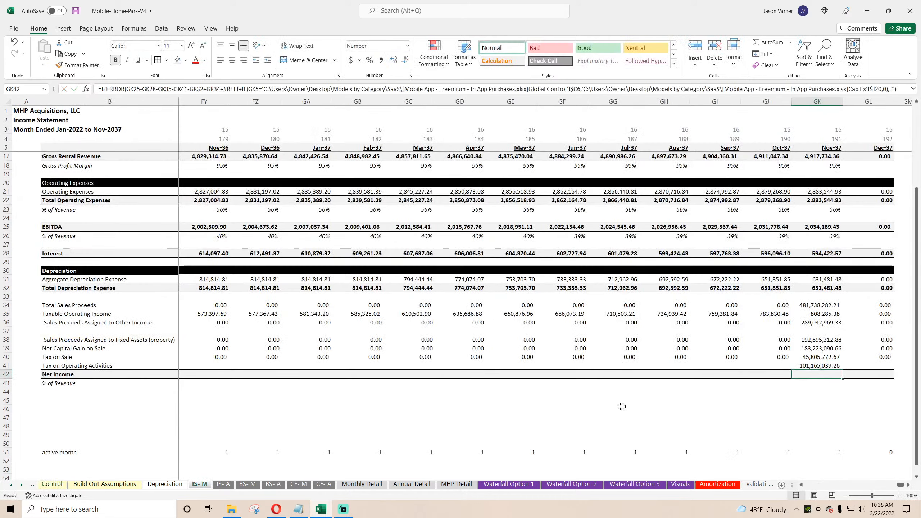
Anchor the column of the Control tax-rate reference in the GK41 formula so it reads Control!$D43
{"action": "left_click", "coordinate": [821, 366]}
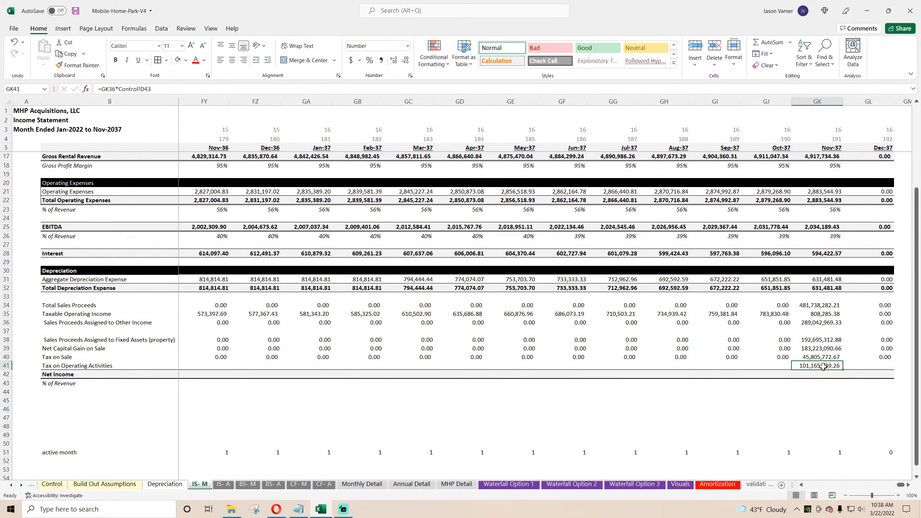
{"action": "left_click", "coordinate": [164, 87]}
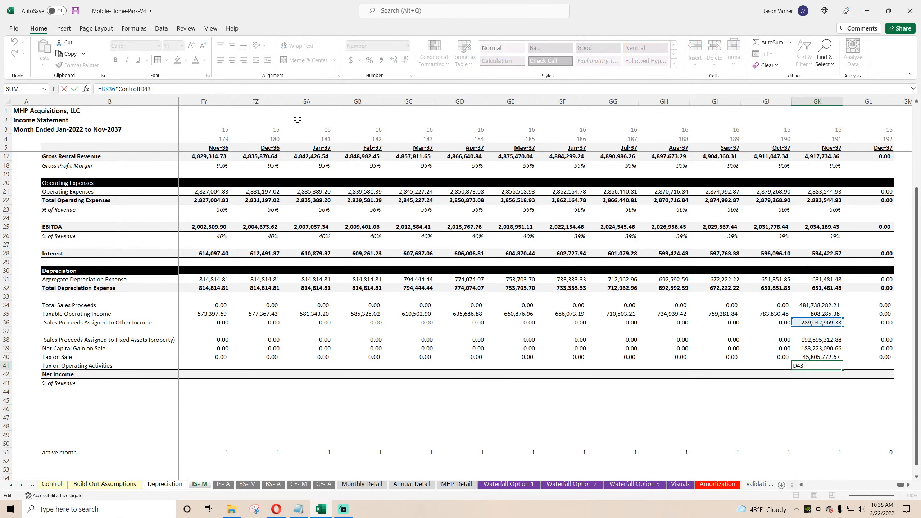
{"action": "left_click", "coordinate": [141, 88]}
{"action": "type", "text": "$"}
{"action": "left_click", "coordinate": [170, 87]}
{"action": "key", "text": "Return"}
Insert a blank row above Net Income and relabel the row 41 tax line, beginning with "Tax on Sale (proceeds not assigned to"
{"action": "right_click", "coordinate": [6, 374]}
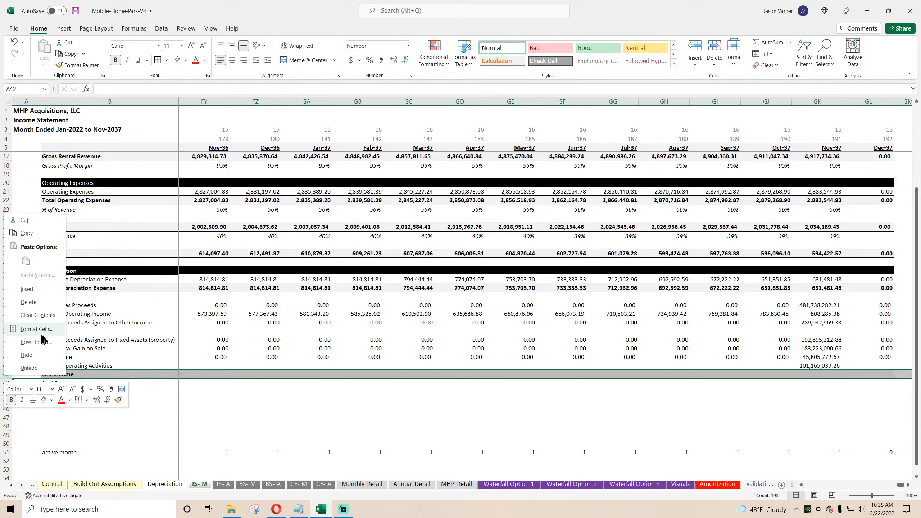
{"action": "left_click", "coordinate": [36, 290]}
{"action": "double_click", "coordinate": [63, 365]}
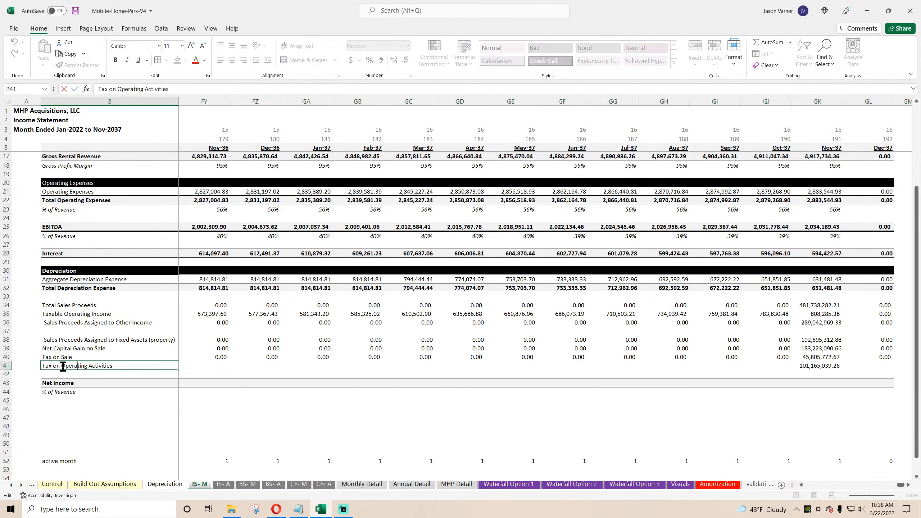
{"action": "left_click_drag", "start_coordinate": [58, 366], "coordinate": [200, 372]}
{"action": "type", "text": "Sale"}
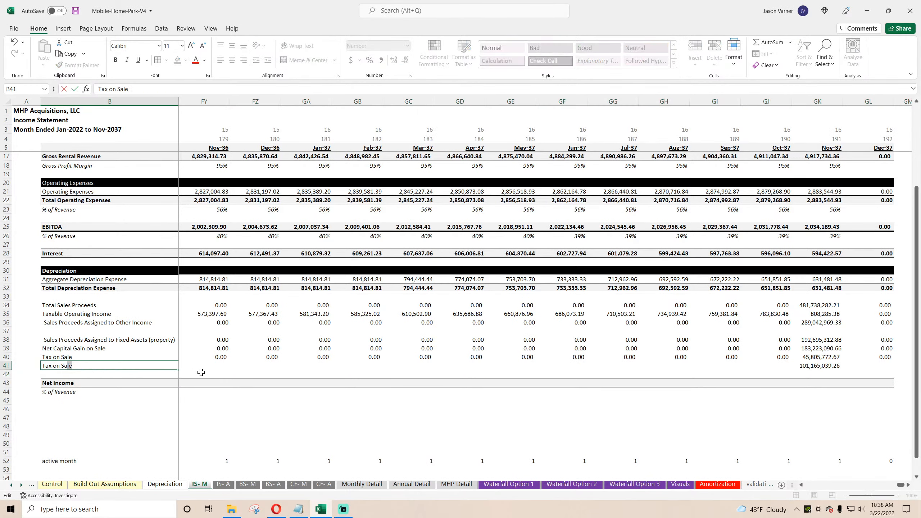
{"action": "type", "text": " 9"}
{"action": "type", "text": "(procee"}
{"action": "type", "text": "ds not assigne dto"}
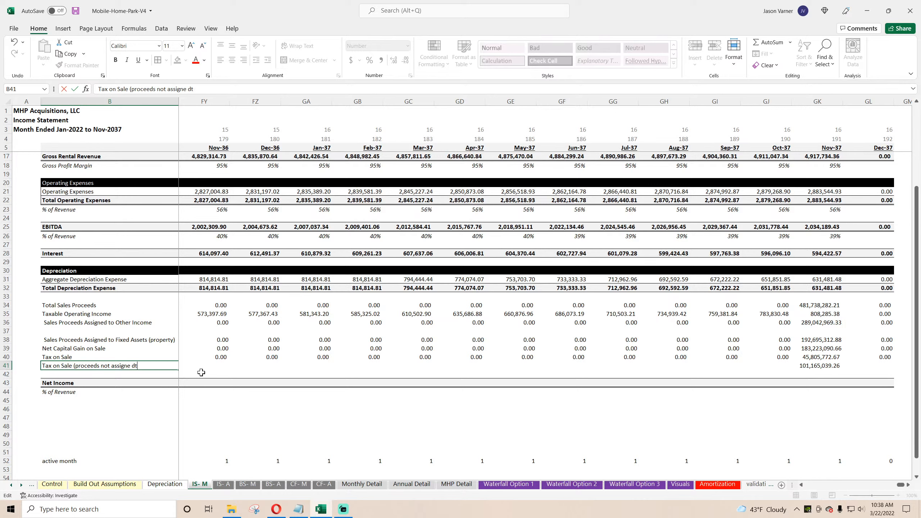
Complete the label in B41 of the monthly income statement as "Tax on Sale (proceeds not assigned to assets)"
{"action": "key", "text": "BackSpace"}
{"action": "key", "text": "BackSpace"}
{"action": "key", "text": "BackSpace"}
{"action": "type", "text": "d to assets)"}
{"action": "key", "text": "Return"}
Label cell B42 "Tax on Operational Activity"
{"action": "type", "text": "Tax"}
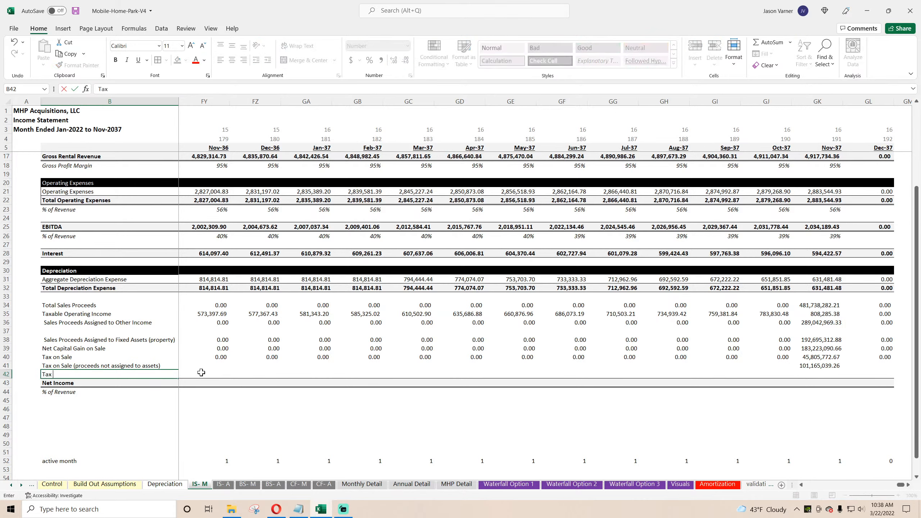
{"action": "type", "text": " on Operational Activ"}
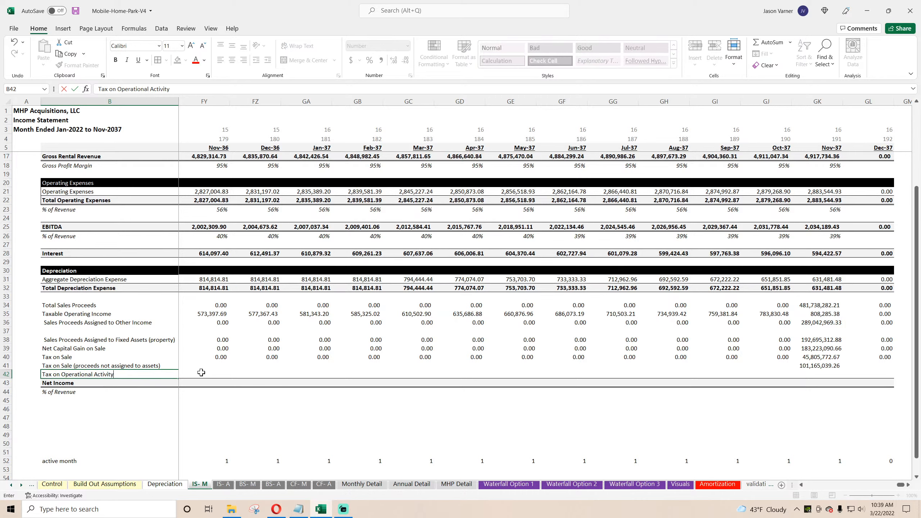
{"action": "type", "text": "ity"}
{"action": "key", "text": "Return"}
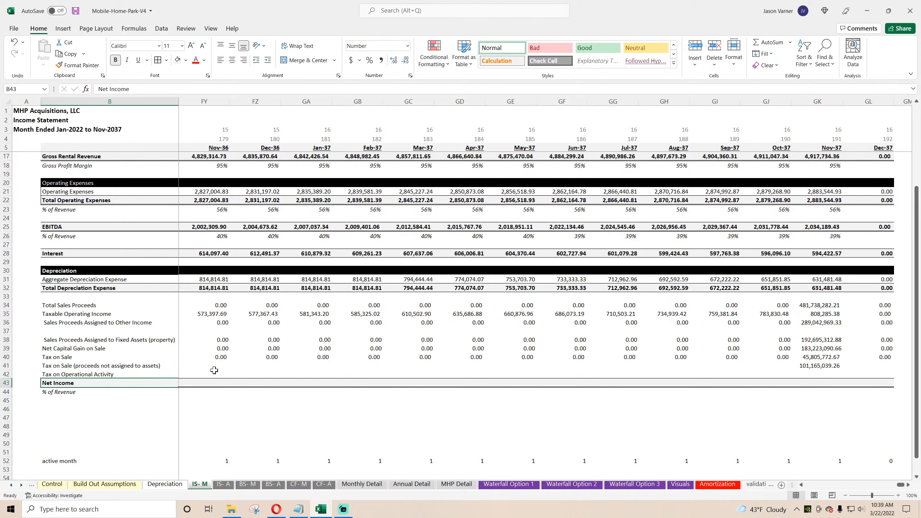
Copy the three tax labels in B40:B42 of the IS- M sheet to B40:B42 of the IS- A sheet
{"action": "left_click", "coordinate": [818, 366]}
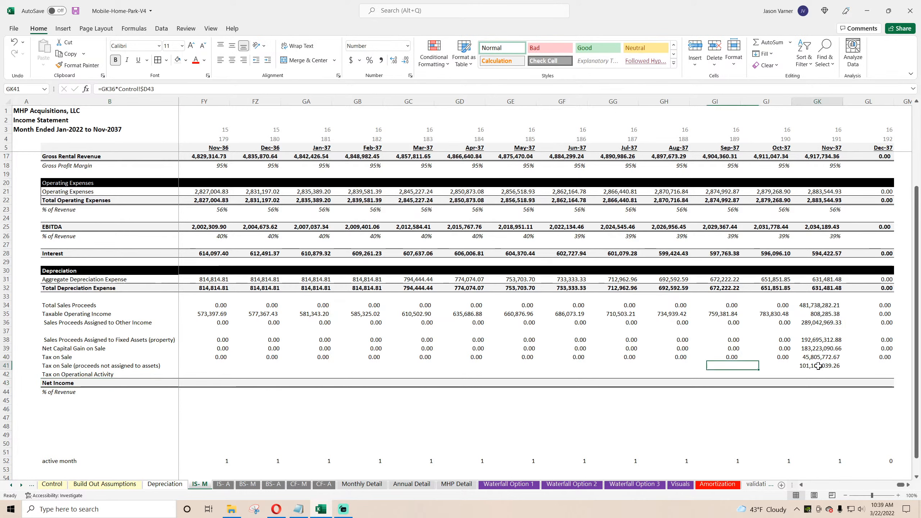
{"action": "left_click", "coordinate": [224, 488]}
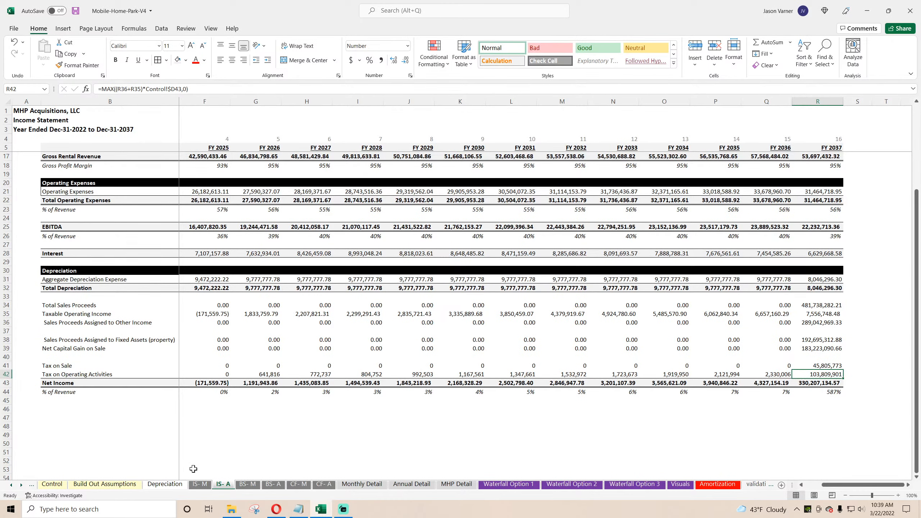
{"action": "left_click", "coordinate": [200, 485]}
{"action": "left_click", "coordinate": [222, 484]}
{"action": "left_click", "coordinate": [200, 484]}
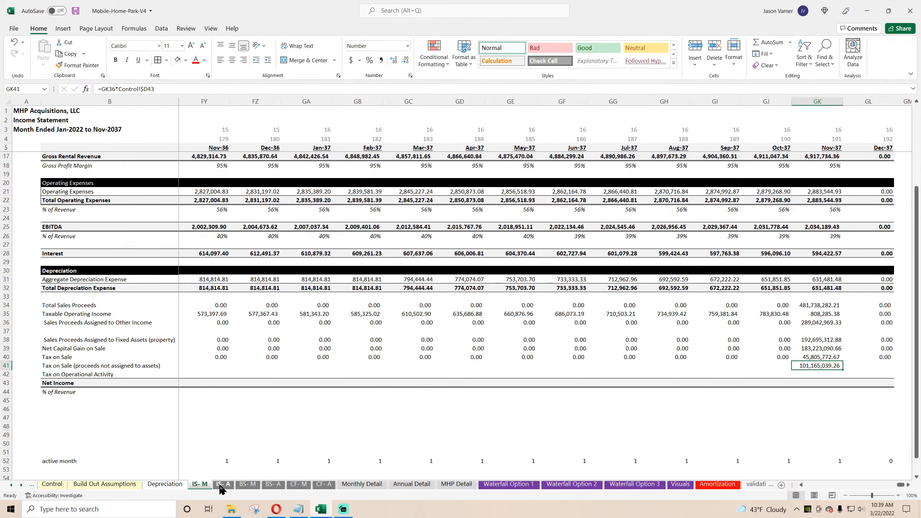
{"action": "left_click_drag", "start_coordinate": [64, 357], "coordinate": [67, 374]}
{"action": "key", "text": "ctrl+c"}
{"action": "right_click", "coordinate": [67, 362]}
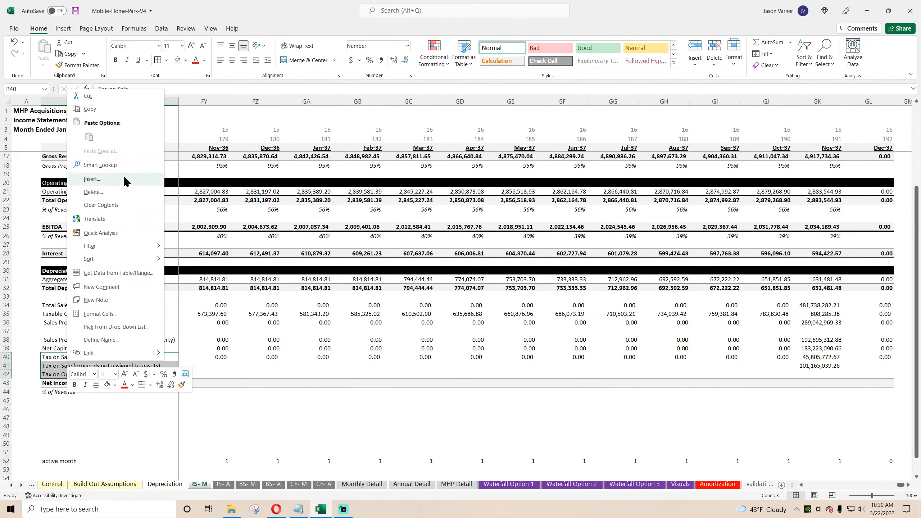
{"action": "left_click", "coordinate": [90, 109]}
{"action": "left_click", "coordinate": [223, 484]}
{"action": "right_click", "coordinate": [60, 359]}
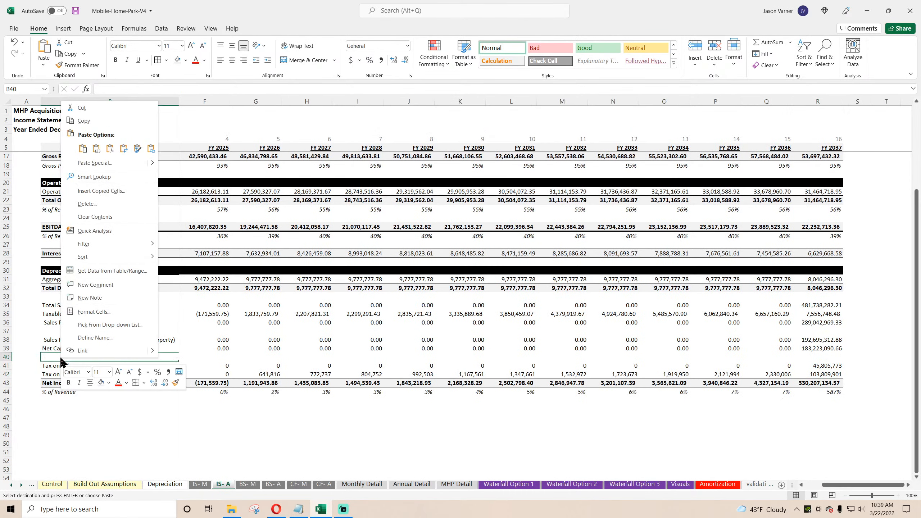
{"action": "left_click", "coordinate": [82, 148]}
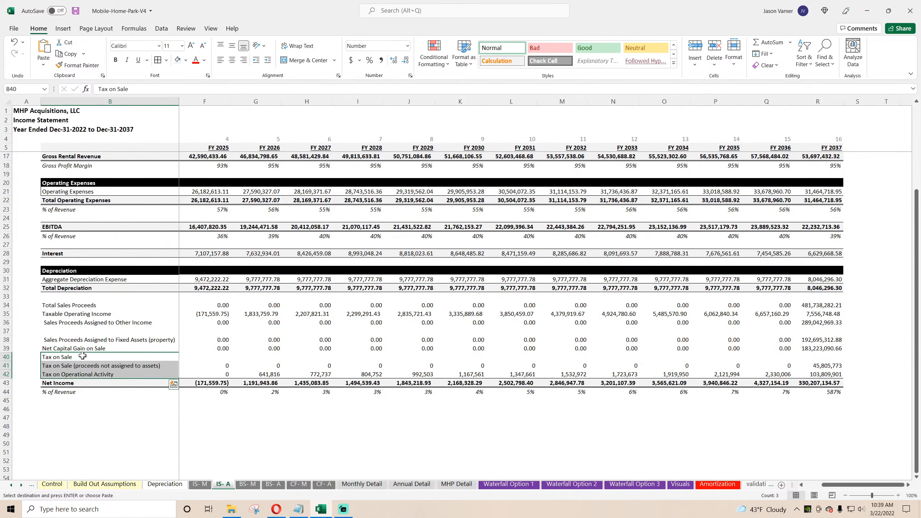
{"action": "left_click", "coordinate": [105, 355]}
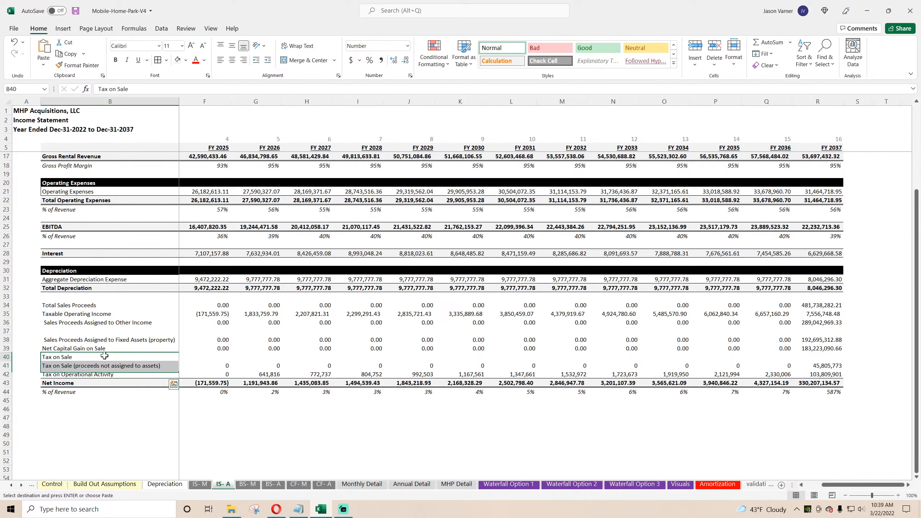
{"action": "left_click", "coordinate": [823, 357]}
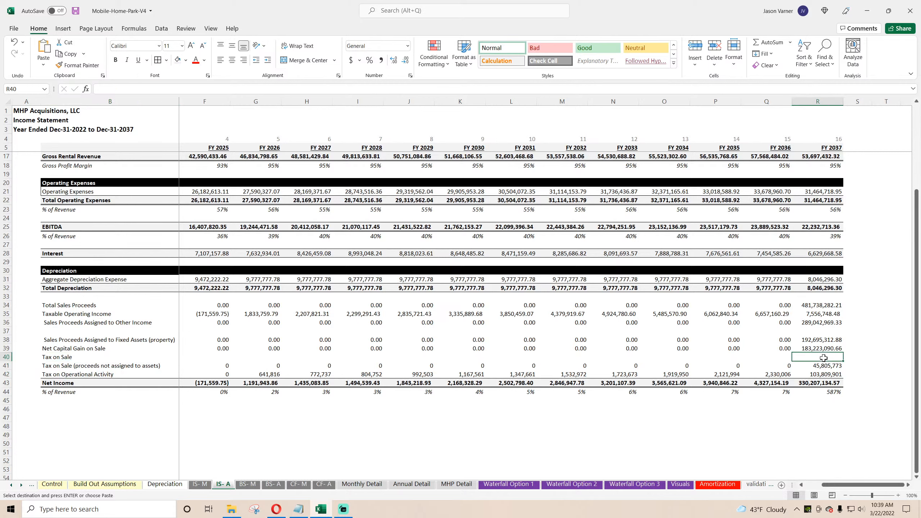
{"action": "type", "text": "="}
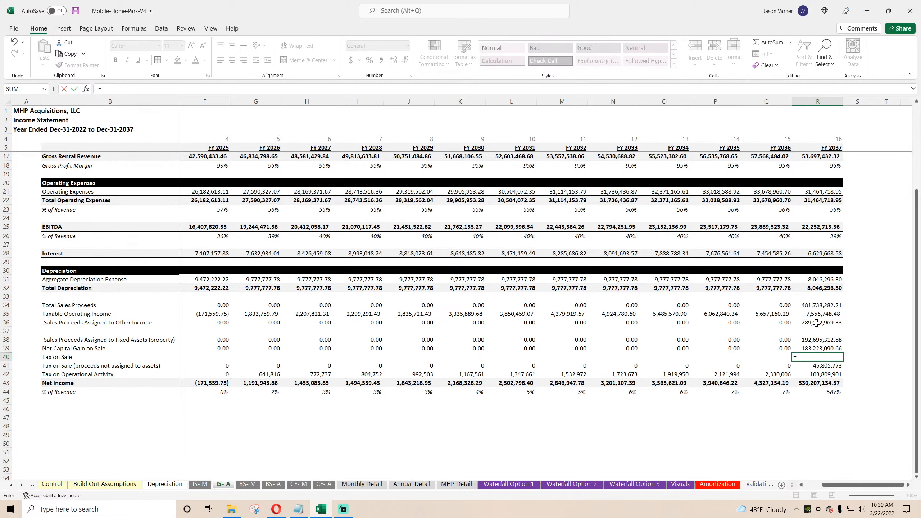
{"action": "key", "text": "Escape"}
Check the monthly Tax on Sale formula, then on IS- A move the FY 2037 formula from R41 to R40 and fill it back across row 40
{"action": "left_click", "coordinate": [199, 483]}
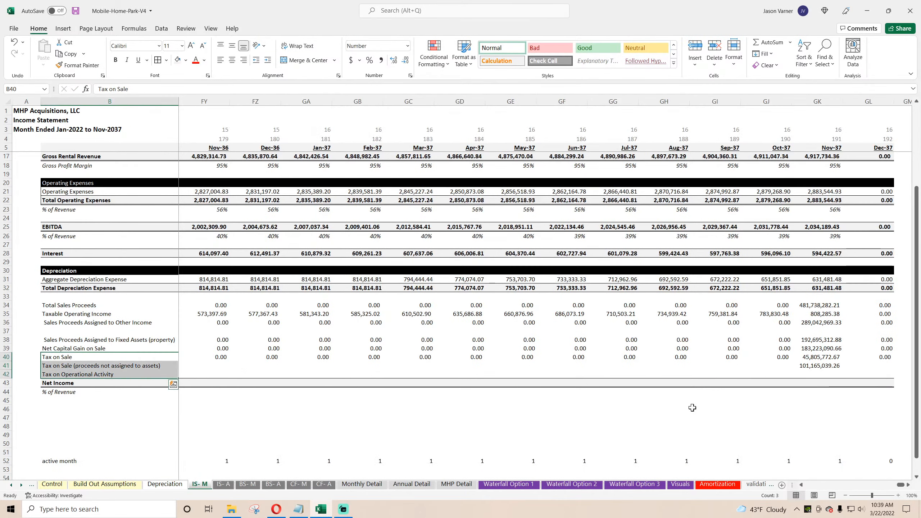
{"action": "left_click", "coordinate": [827, 339]}
{"action": "left_click", "coordinate": [817, 359]}
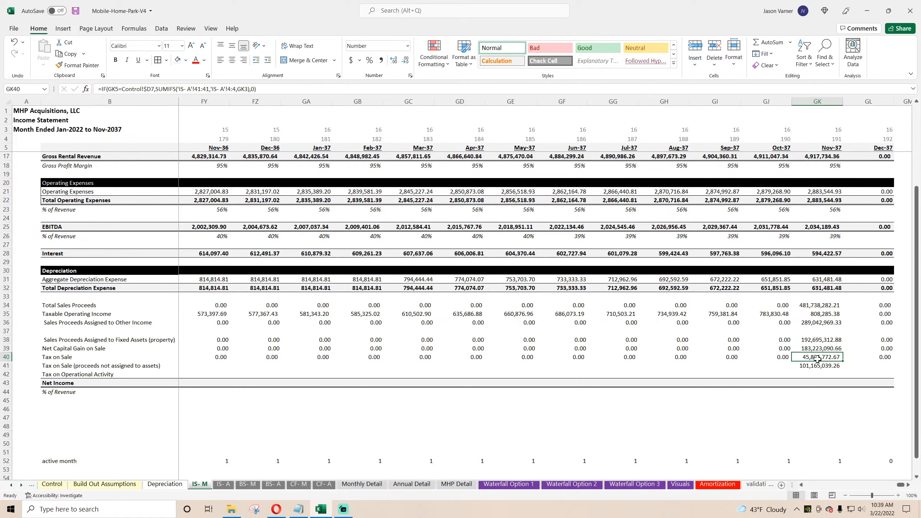
{"action": "double_click", "coordinate": [818, 357]}
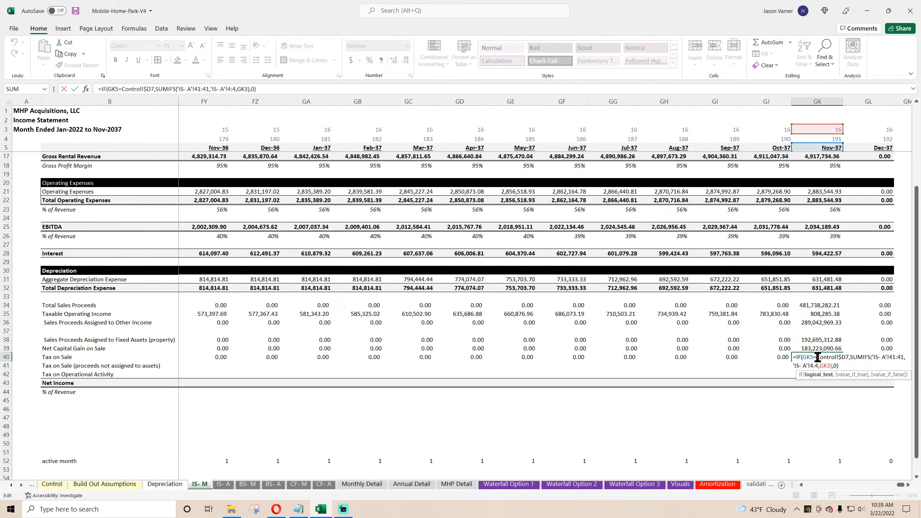
{"action": "key", "text": "Escape"}
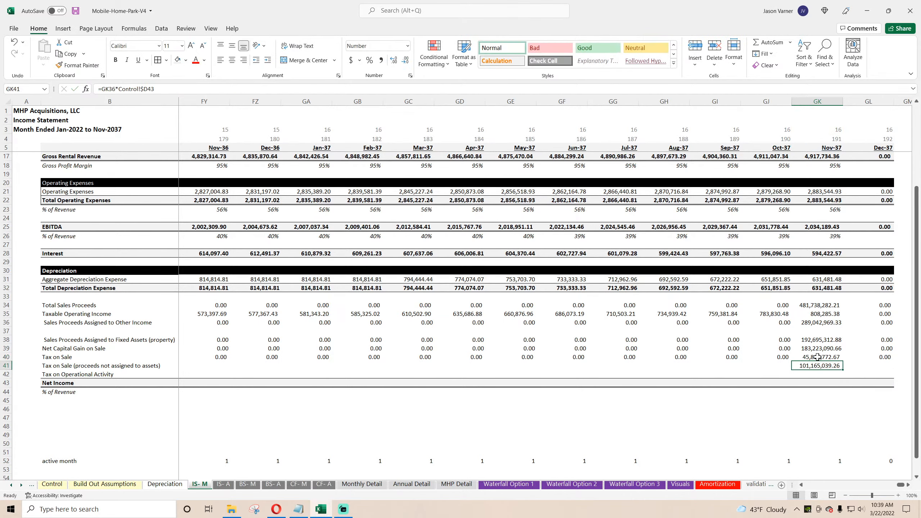
{"action": "left_click", "coordinate": [223, 485]}
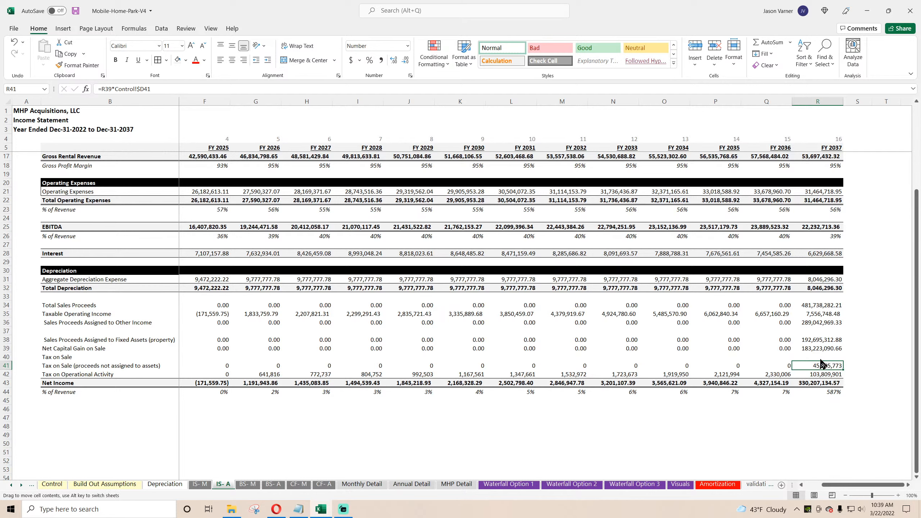
{"action": "left_click_drag", "start_coordinate": [821, 362], "coordinate": [206, 356]}
{"action": "left_click_drag", "start_coordinate": [870, 484], "coordinate": [910, 486]}
{"action": "double_click", "coordinate": [871, 358]}
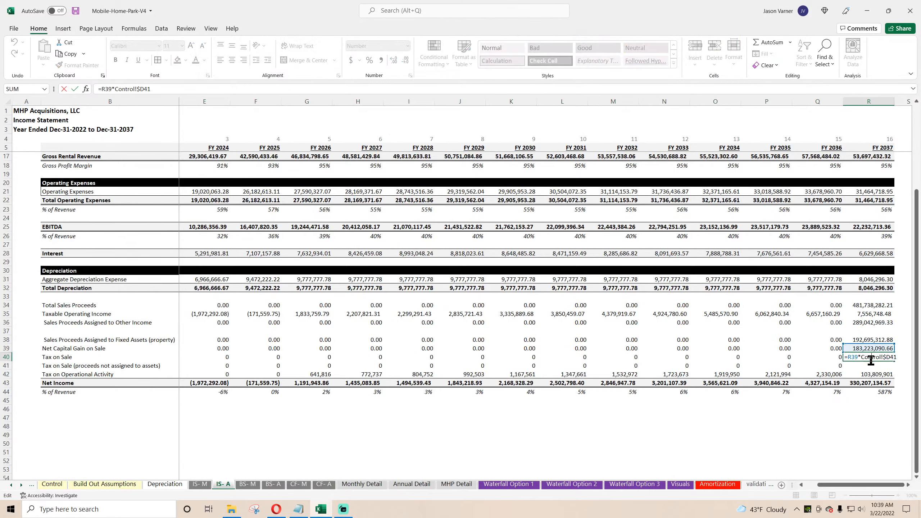
{"action": "key", "text": "Escape"}
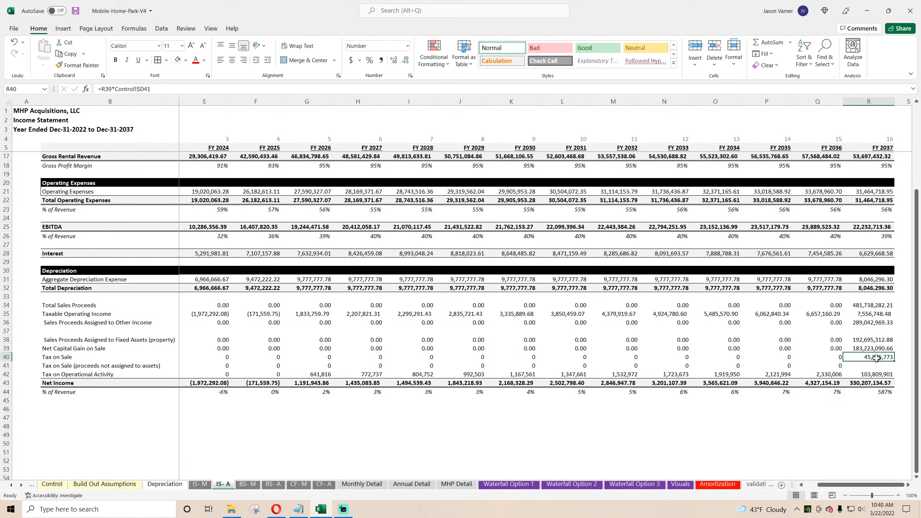
Enter the formula =R36*Control!D43 in R41 for the FY 2037 tax on proceeds not assigned to assets
{"action": "left_click", "coordinate": [877, 365]}
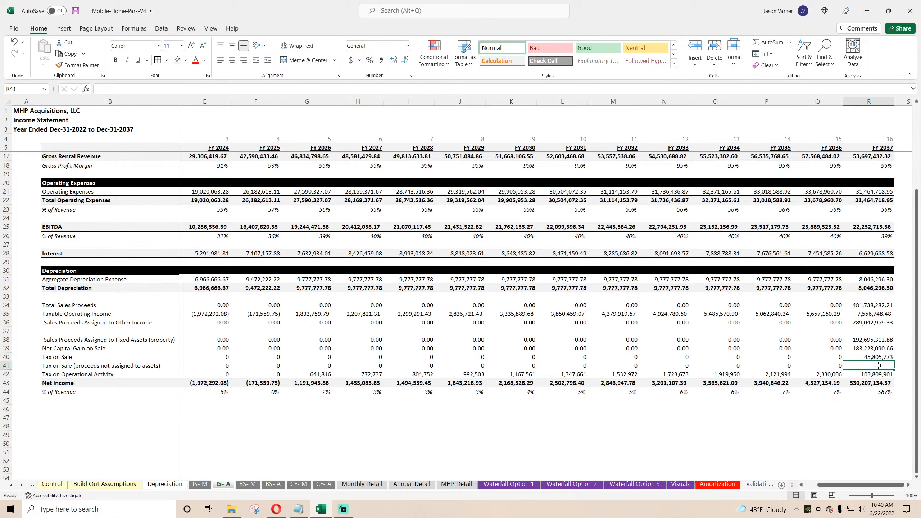
{"action": "type", "text": "="}
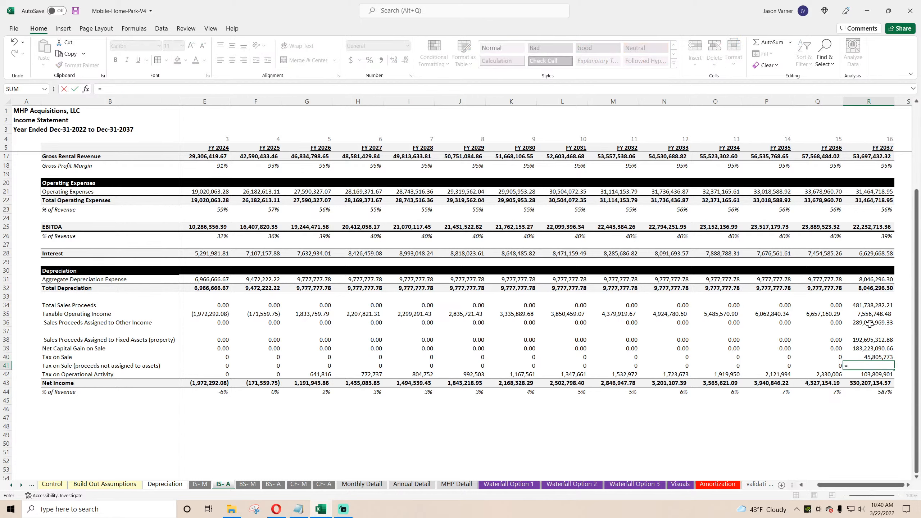
{"action": "left_click", "coordinate": [870, 322]}
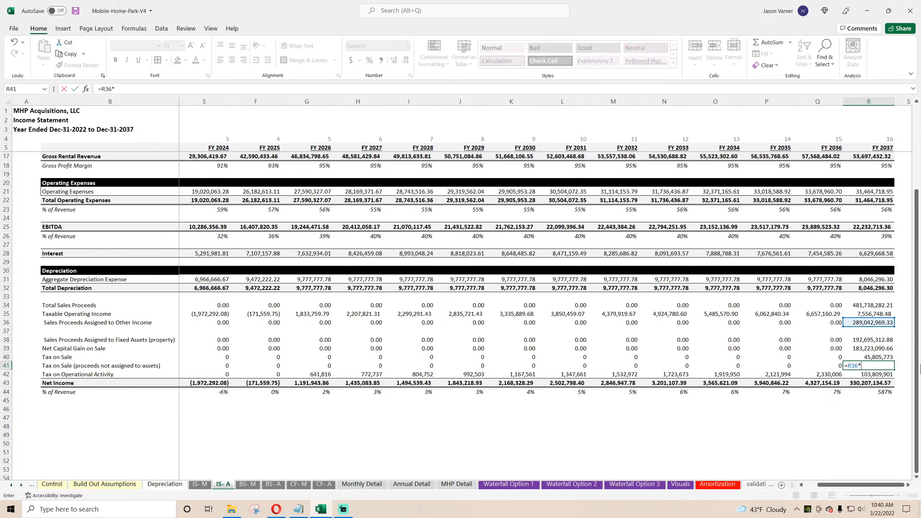
{"action": "left_click", "coordinate": [52, 484]}
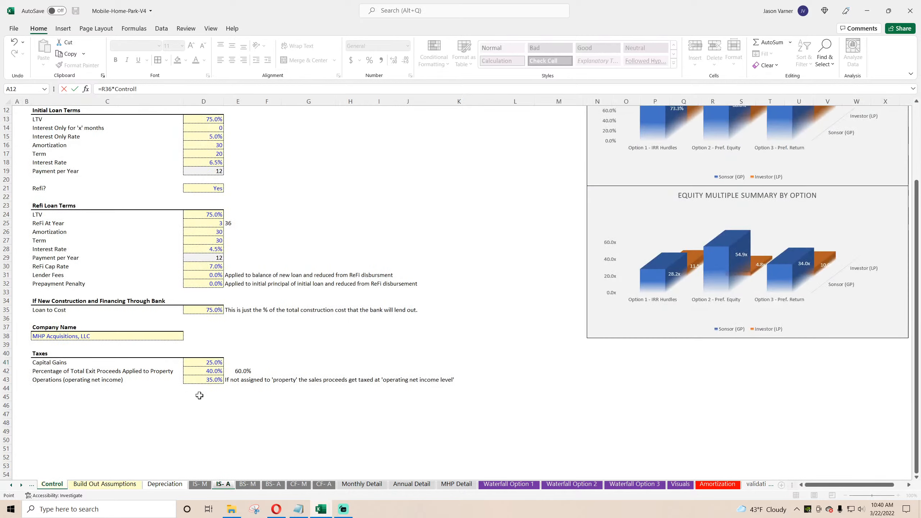
{"action": "key", "text": "Return"}
{"action": "key", "text": "Up"}
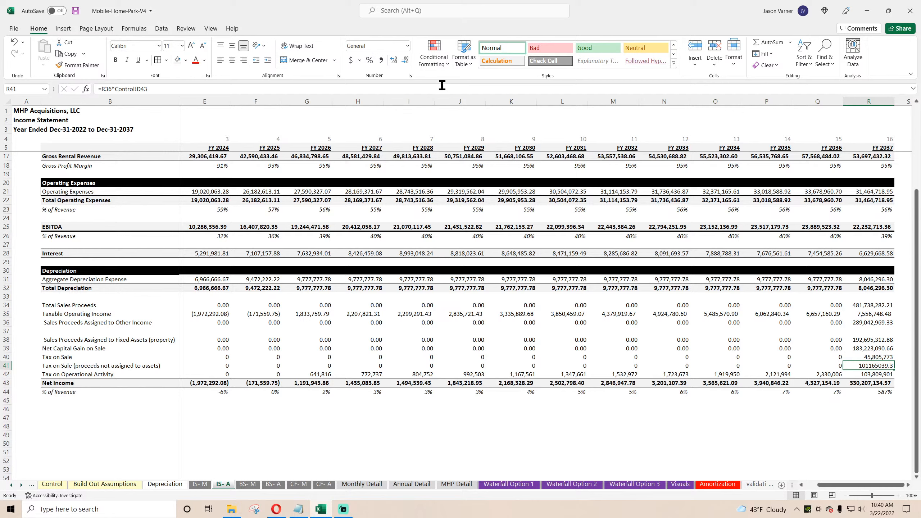
Format R41 as a number with zero decimal places and a thousands separator
{"action": "left_click", "coordinate": [410, 75]}
{"action": "left_click", "coordinate": [222, 71]}
{"action": "left_click", "coordinate": [329, 87]}
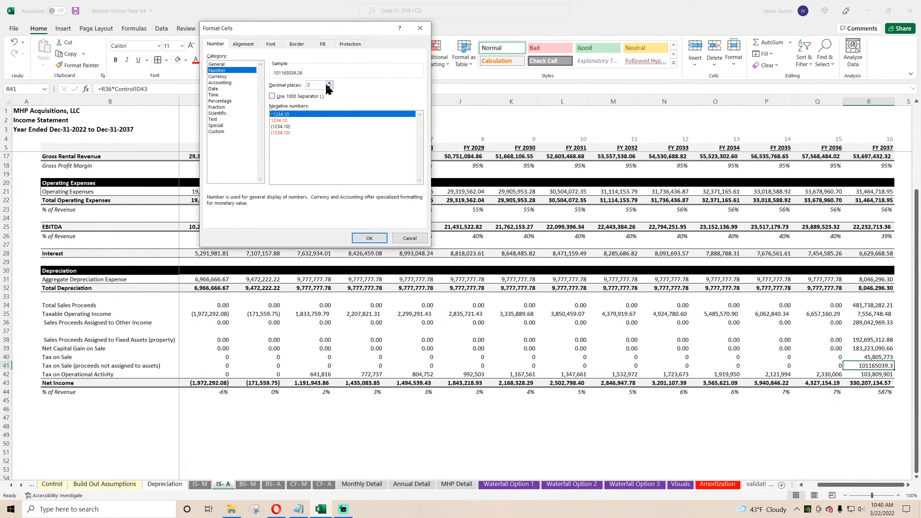
{"action": "left_click", "coordinate": [329, 87]}
{"action": "left_click", "coordinate": [272, 96]}
{"action": "left_click", "coordinate": [365, 236]}
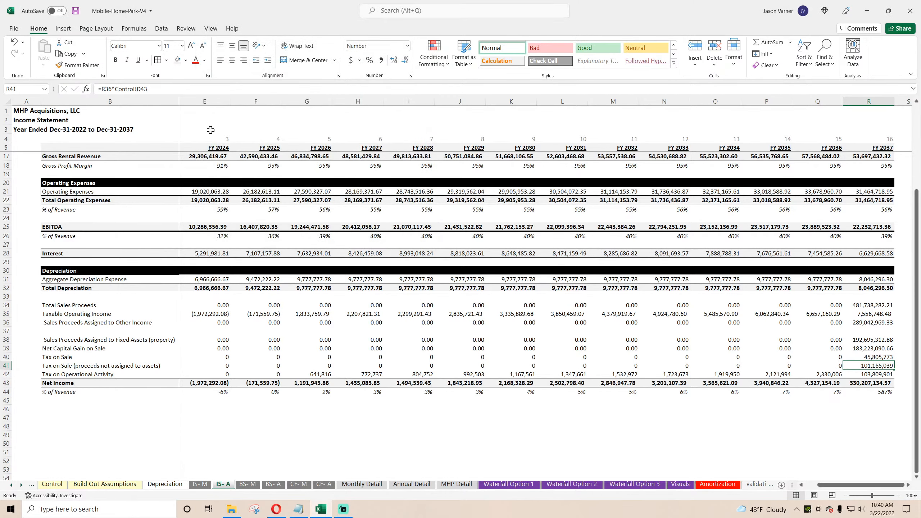
Make the R41 formula =R36*Control!$D43 and fill it back across row 41 to FY 2022
{"action": "left_click", "coordinate": [137, 89]}
{"action": "type", "text": "$"}
{"action": "left_click", "coordinate": [75, 88]}
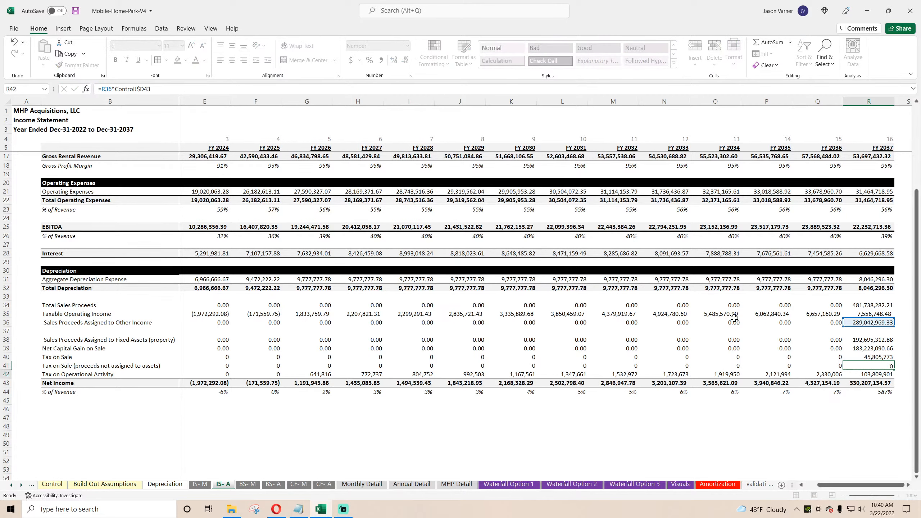
{"action": "left_click_drag", "start_coordinate": [894, 370], "coordinate": [191, 366]}
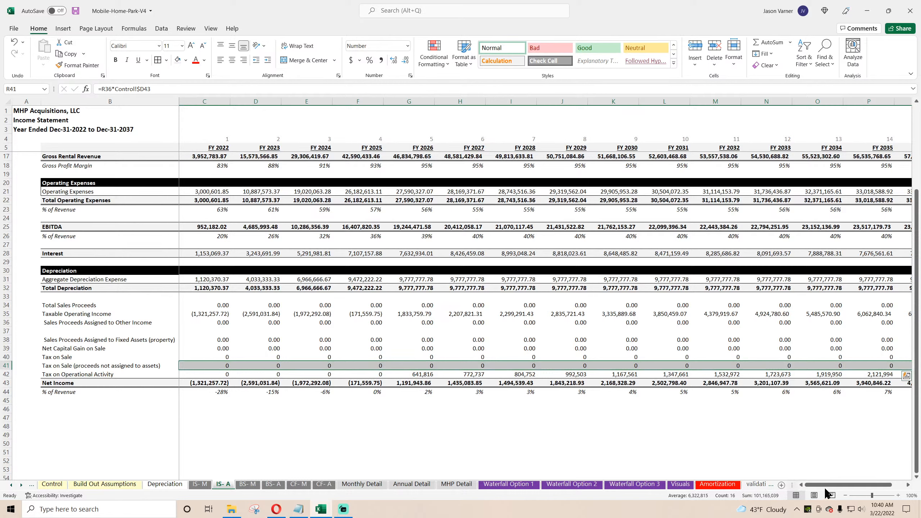
{"action": "left_click_drag", "start_coordinate": [825, 486], "coordinate": [838, 486]}
{"action": "left_click", "coordinate": [866, 425]}
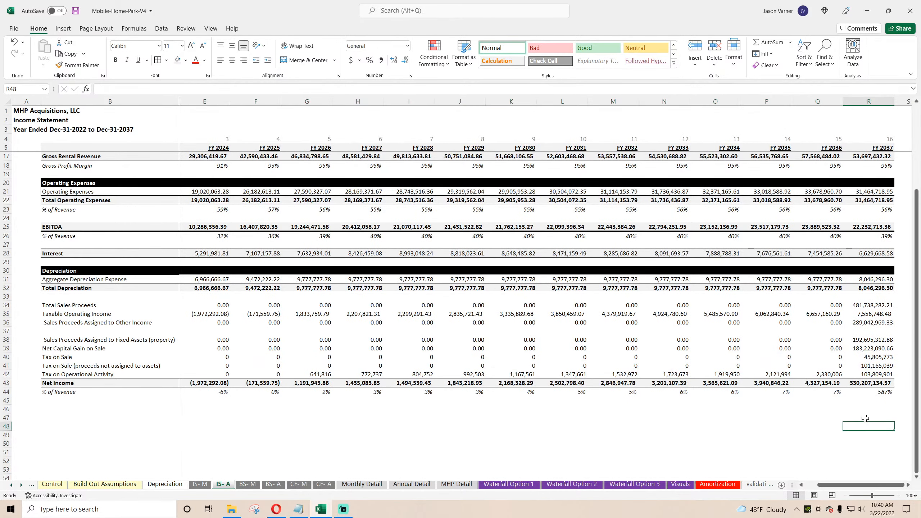
Remove R36 from the FY 2037 Tax on Operational Activity formula in R42 so it reads =MAX((R35)*Control!$D43,0)
{"action": "double_click", "coordinate": [873, 375]}
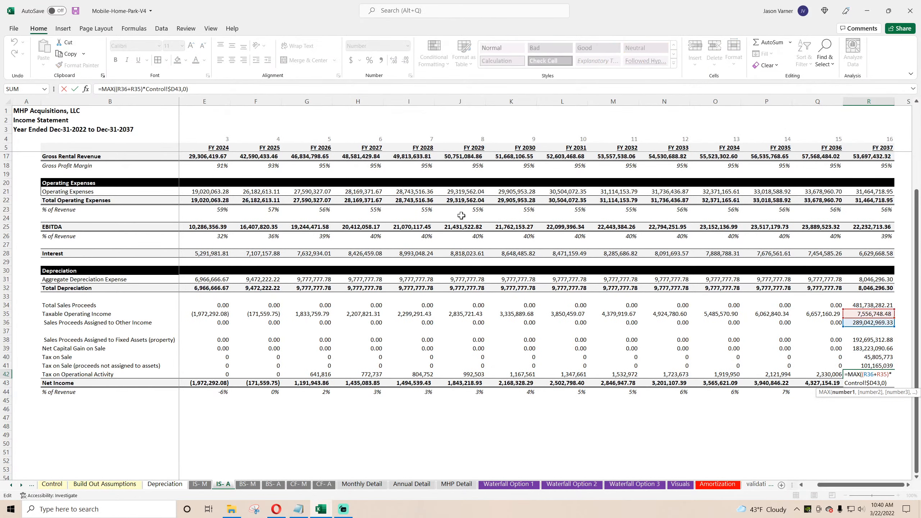
{"action": "left_click", "coordinate": [130, 88]}
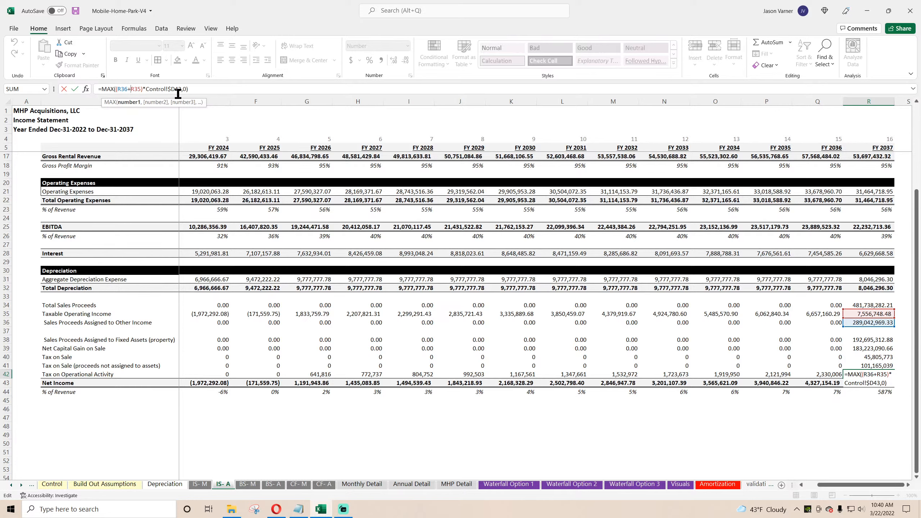
{"action": "key", "text": "BackSpace"}
{"action": "key", "text": "BackSpace"}
{"action": "key", "text": "BackSpace"}
{"action": "key", "text": "BackSpace"}
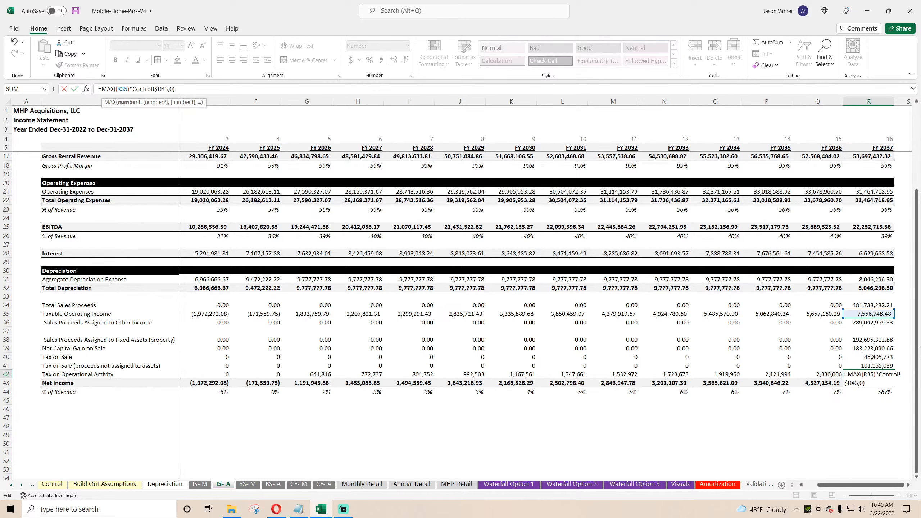
{"action": "key", "text": "Return"}
Fill the revised R42 formula back across the Tax on Operational Activity row to FY 2022
{"action": "left_click", "coordinate": [870, 374]}
{"action": "left_click_drag", "start_coordinate": [894, 379], "coordinate": [214, 417]}
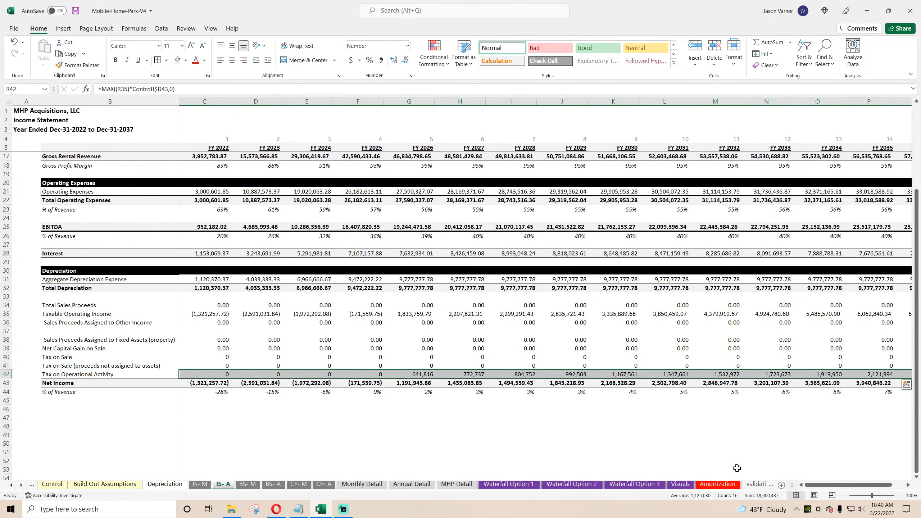
{"action": "left_click_drag", "start_coordinate": [831, 485], "coordinate": [847, 484]}
{"action": "left_click", "coordinate": [847, 449]}
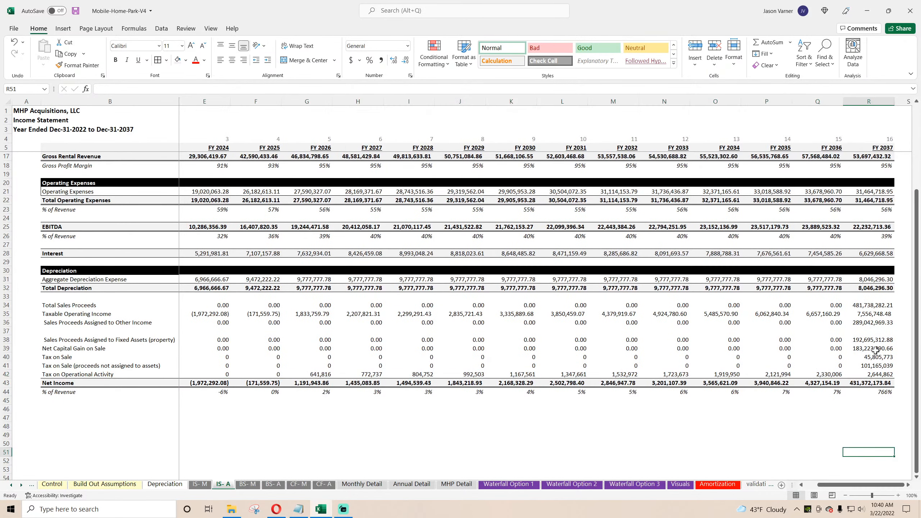
{"action": "left_click", "coordinate": [869, 305]}
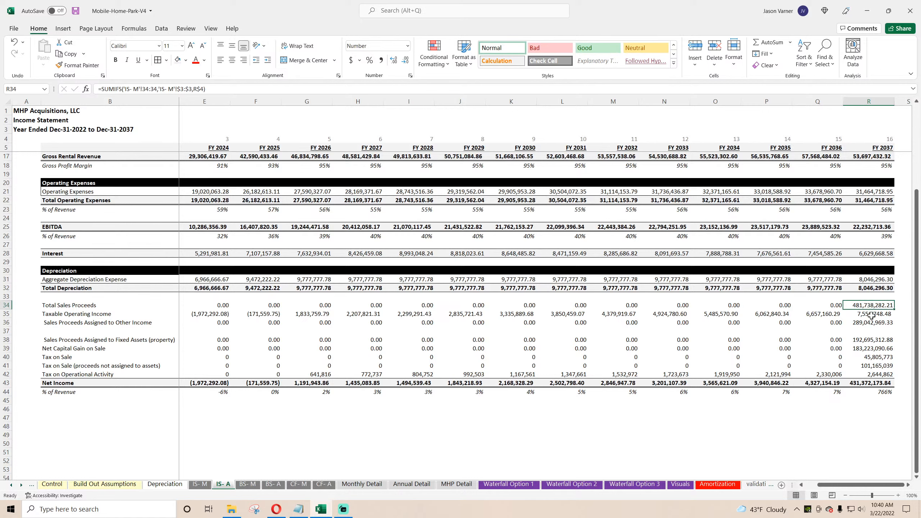
Check the FY 2037 sales proceeds split in R36 and R38 against the property allocation percentages in Control cells D42 and E42
{"action": "left_click_drag", "start_coordinate": [872, 323], "coordinate": [873, 338]}
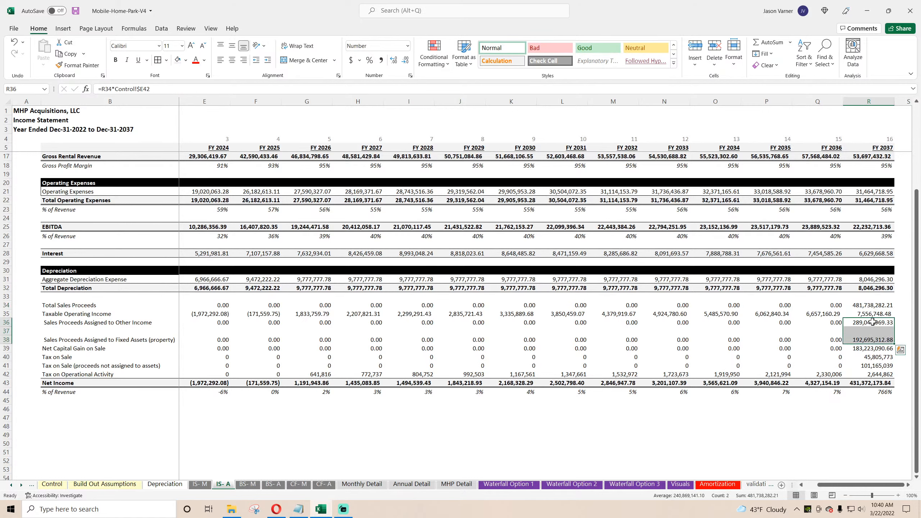
{"action": "left_click", "coordinate": [871, 322]}
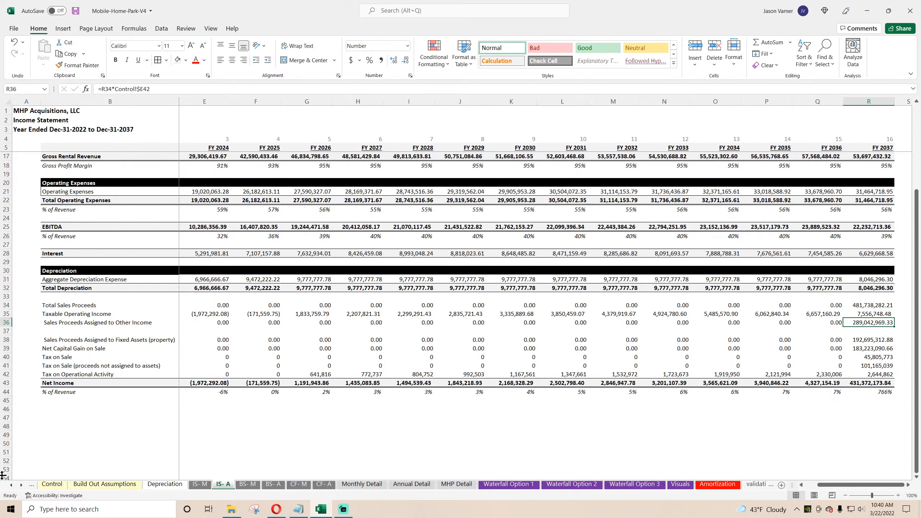
{"action": "left_click", "coordinate": [52, 483]}
{"action": "left_click", "coordinate": [209, 372]}
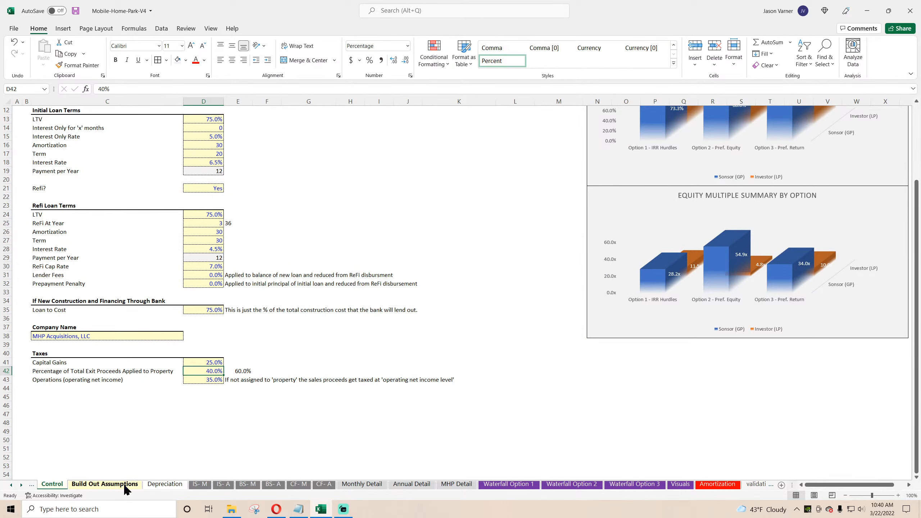
{"action": "left_click", "coordinate": [223, 484]}
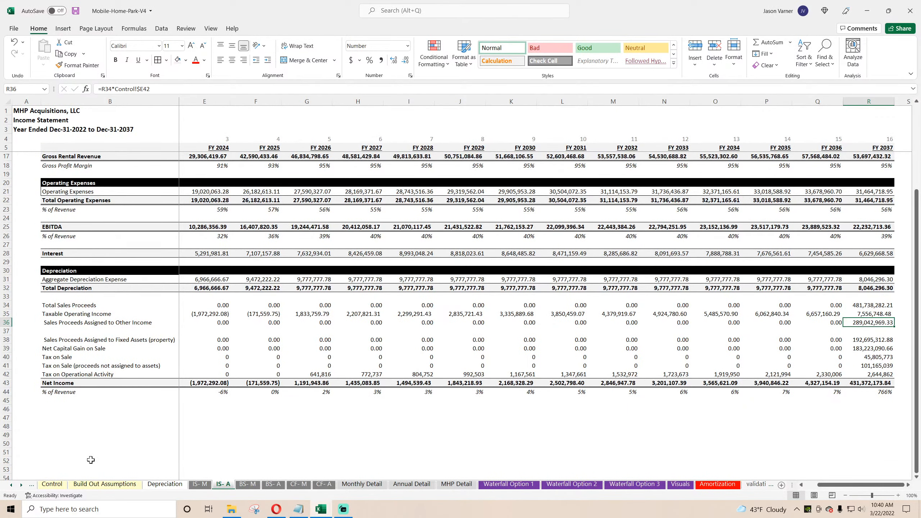
{"action": "left_click", "coordinate": [52, 484]}
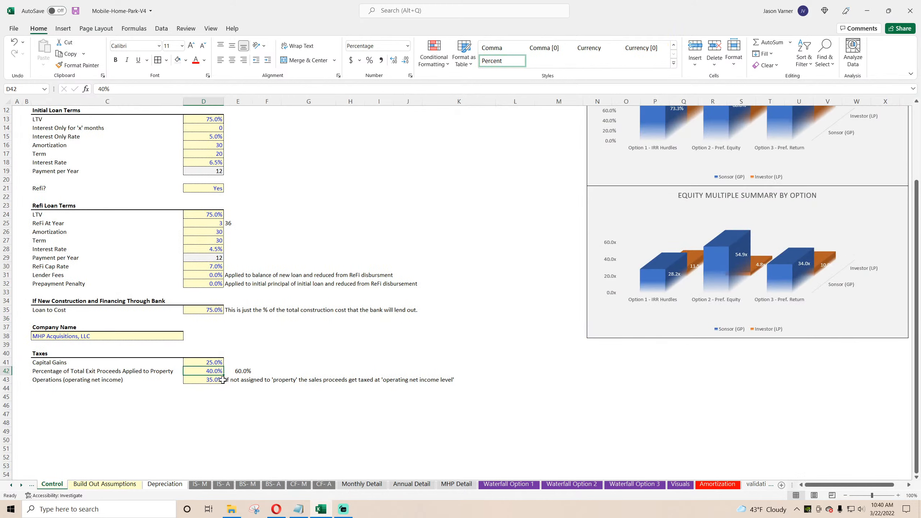
{"action": "left_click", "coordinate": [242, 371]}
{"action": "left_click", "coordinate": [207, 372]}
{"action": "left_click", "coordinate": [236, 373]}
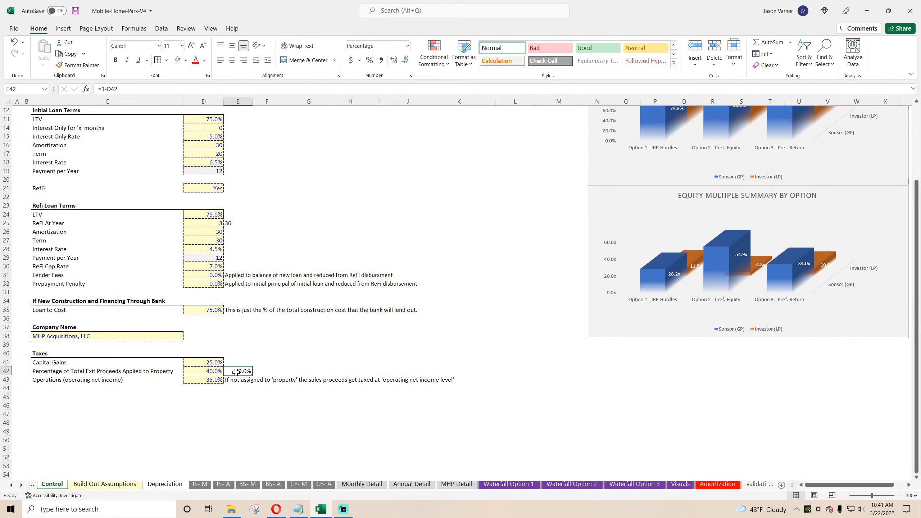
{"action": "left_click", "coordinate": [223, 484]}
Review the FY 2037 annual formulas from Sales Proceeds Assigned to Fixed Assets in R38 down to Net Income in R43
{"action": "left_click", "coordinate": [866, 339]}
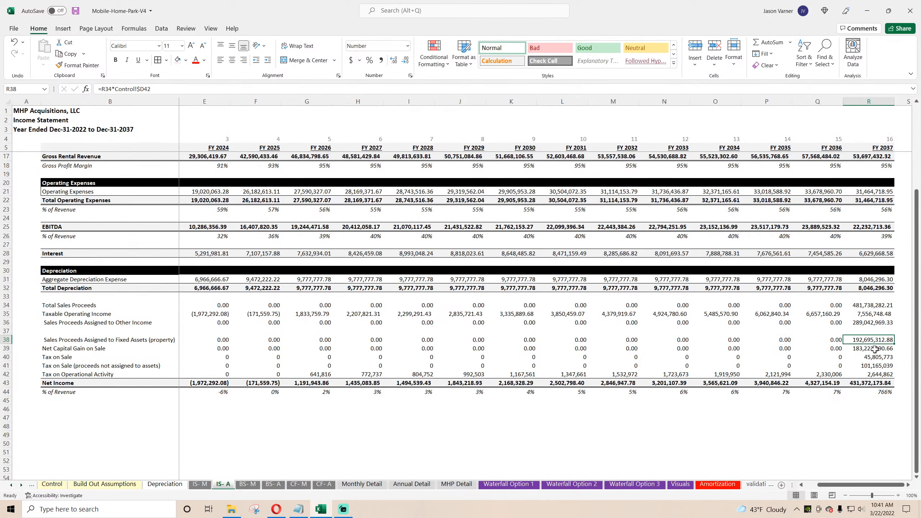
{"action": "left_click", "coordinate": [875, 349]}
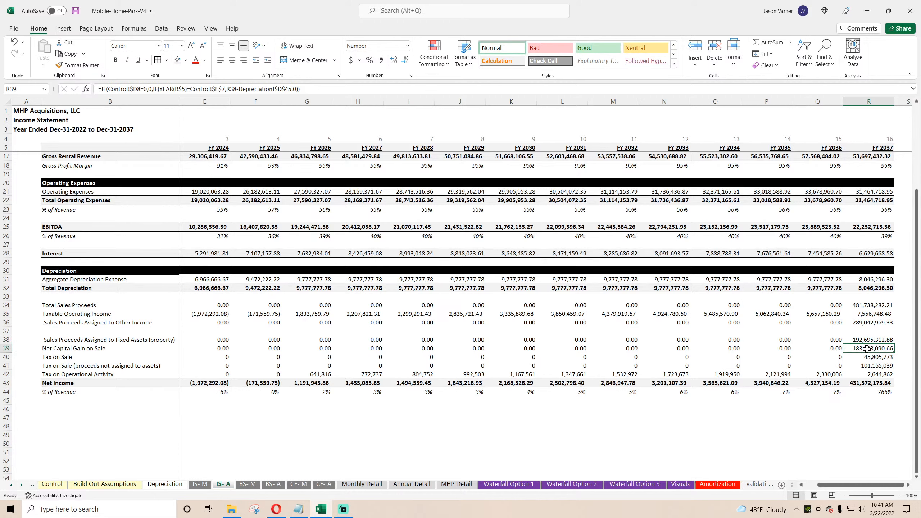
{"action": "left_click", "coordinate": [875, 357]}
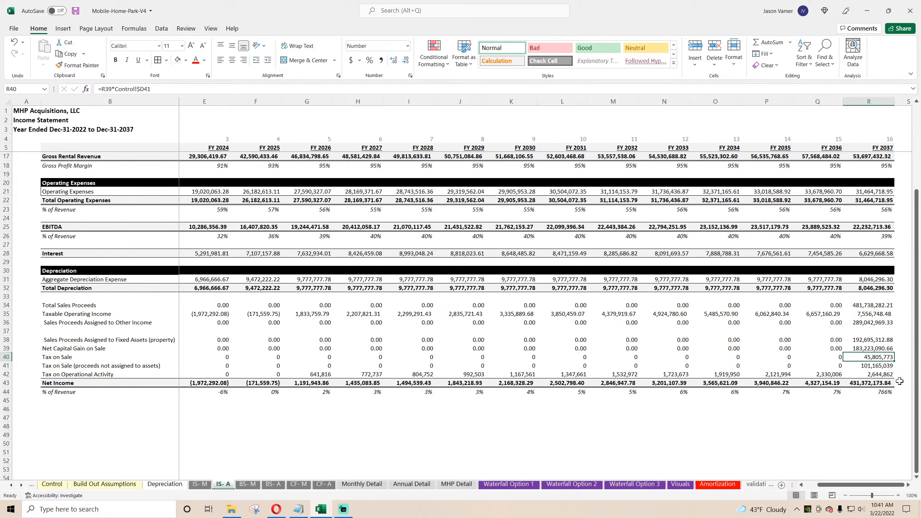
{"action": "double_click", "coordinate": [875, 357]}
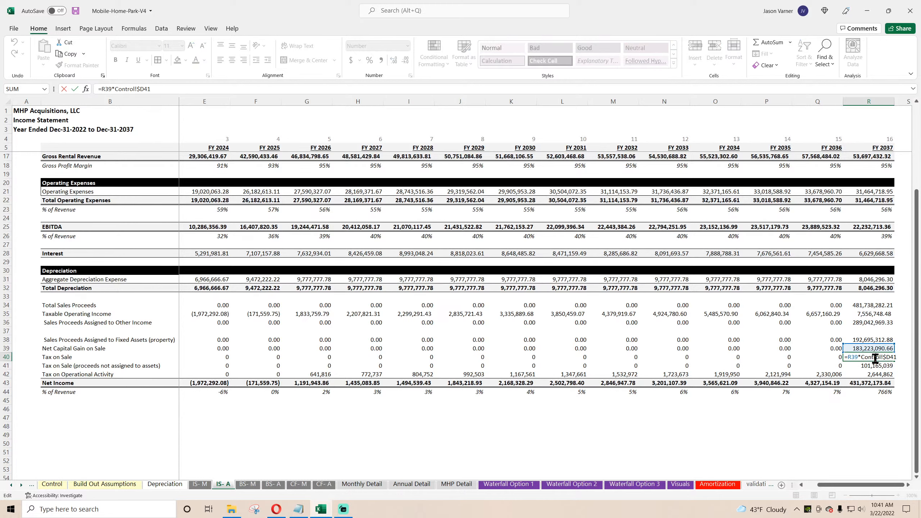
{"action": "key", "text": "Escape"}
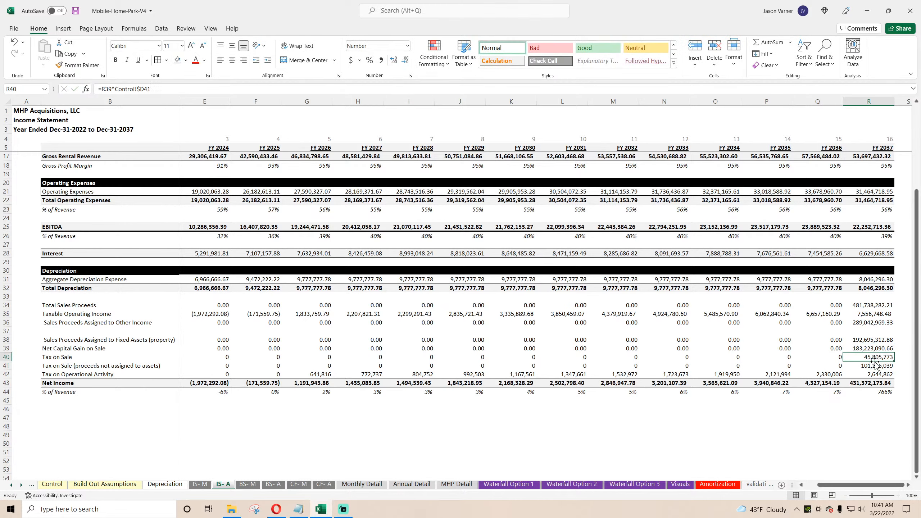
{"action": "left_click", "coordinate": [874, 366]}
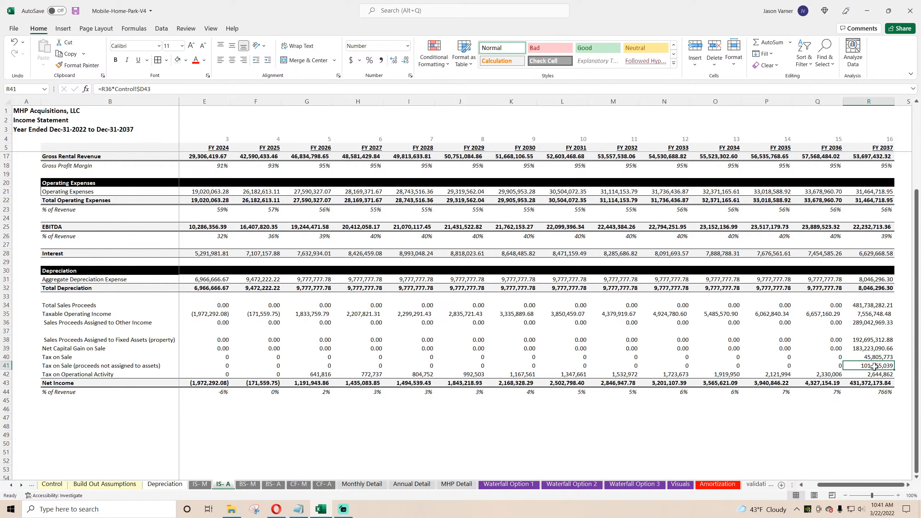
{"action": "key", "text": "Down"}
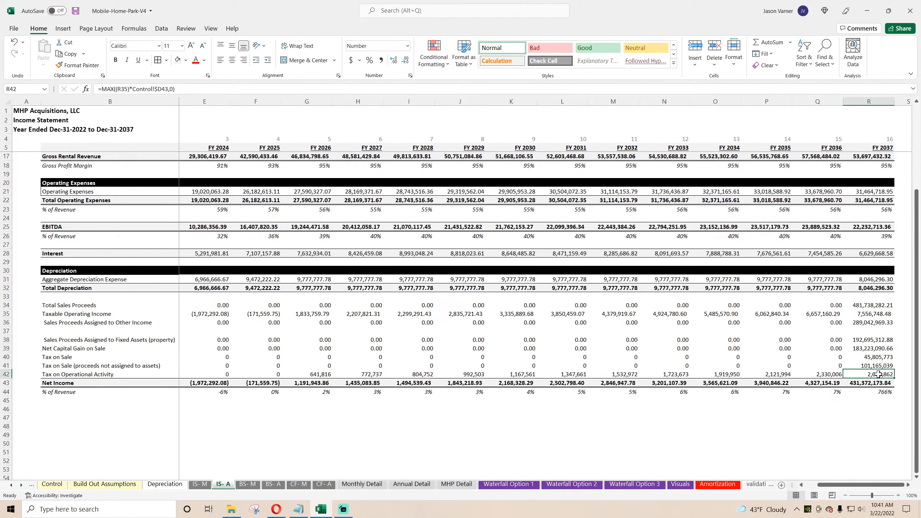
{"action": "key", "text": "Down"}
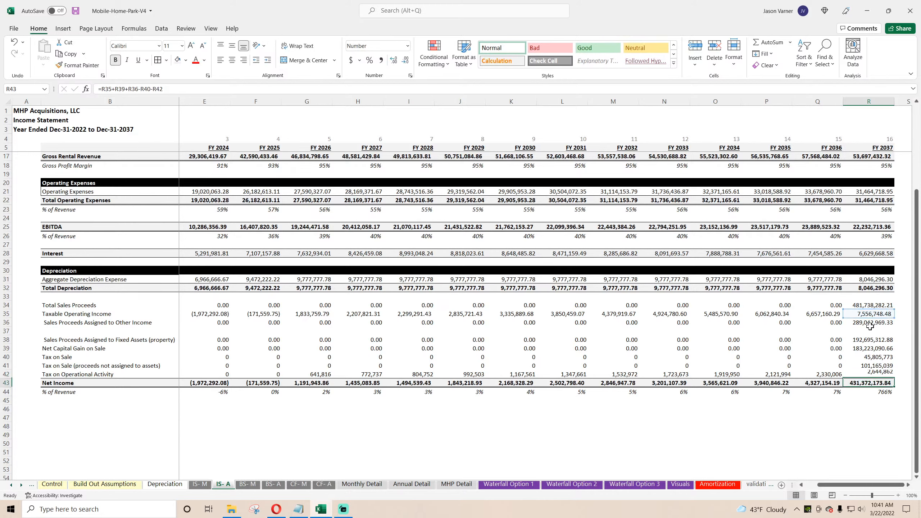
{"action": "double_click", "coordinate": [873, 383]}
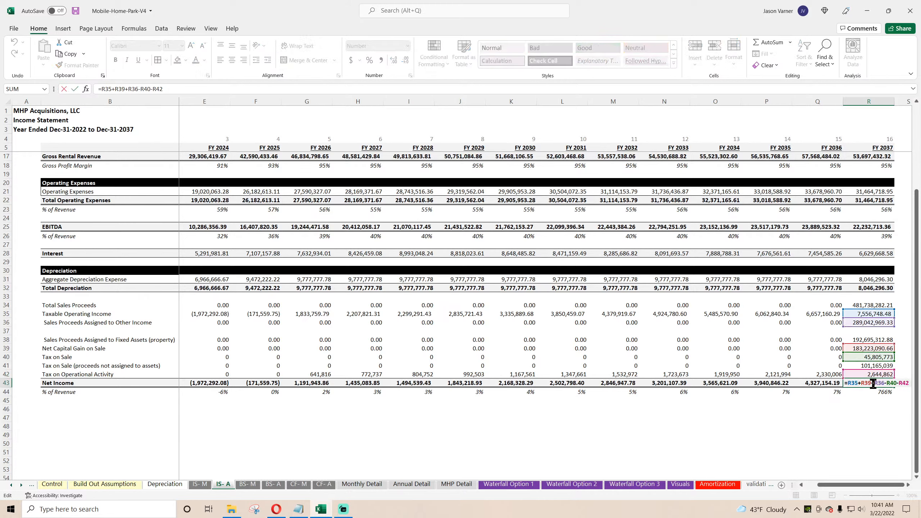
{"action": "key", "text": "Escape"}
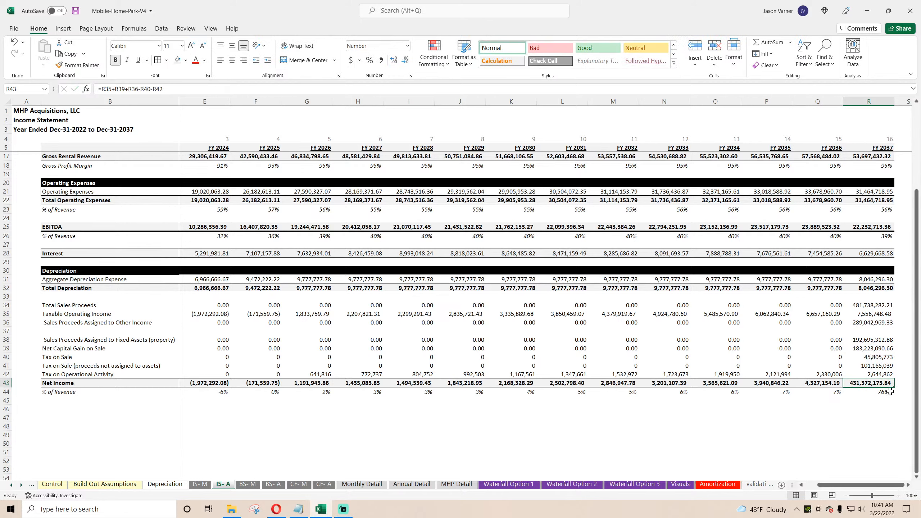
Rewrite FY 2037 Net Income in R43 as =R25-R28-R32+R36+R39-R40-R41-R42 and fill it back across row 43 to FY 2022
{"action": "type", "text": "="}
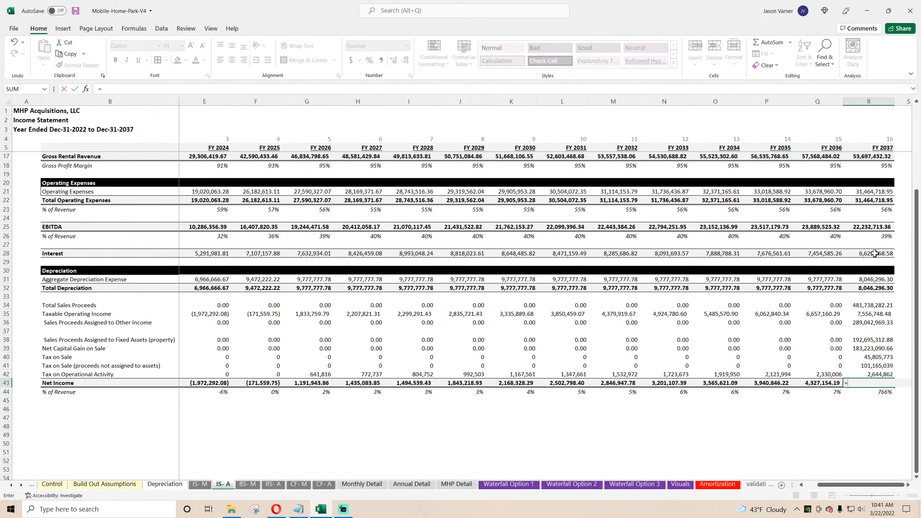
{"action": "left_click", "coordinate": [872, 226]}
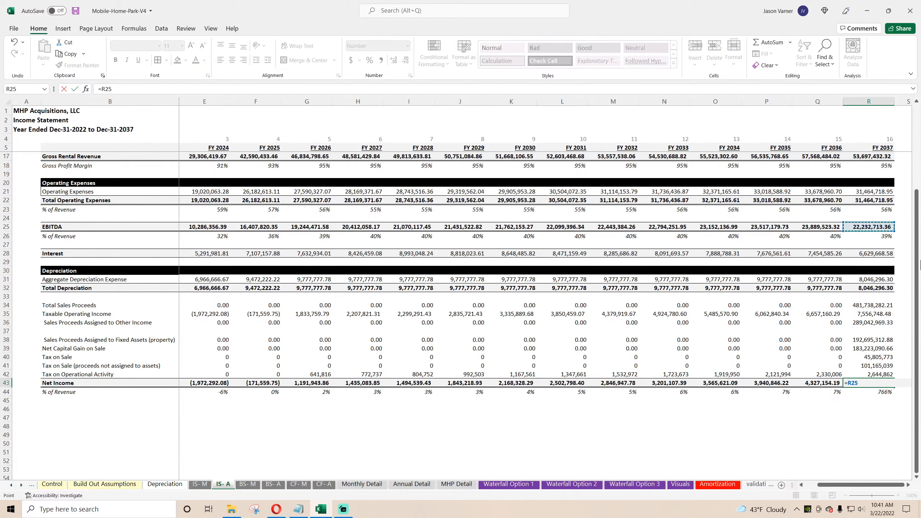
{"action": "type", "text": "-"}
{"action": "left_click", "coordinate": [871, 254]}
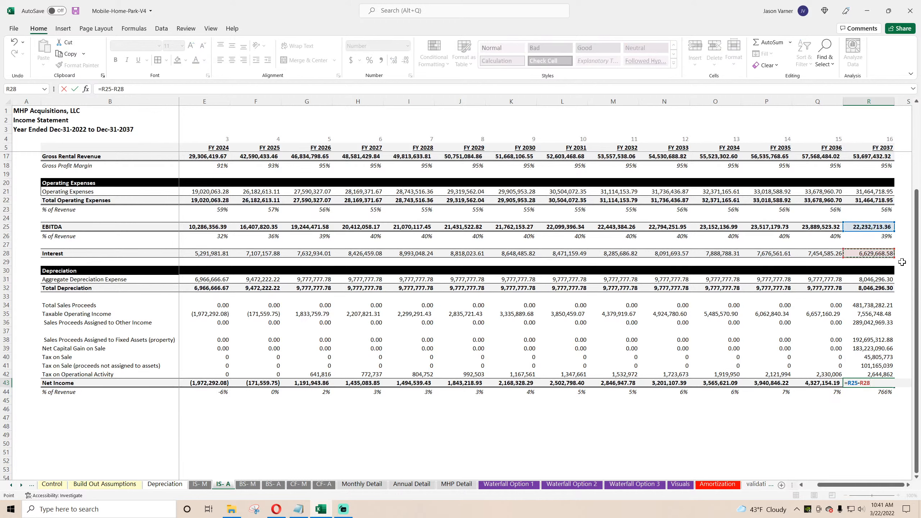
{"action": "type", "text": "-"}
{"action": "left_click", "coordinate": [879, 288]}
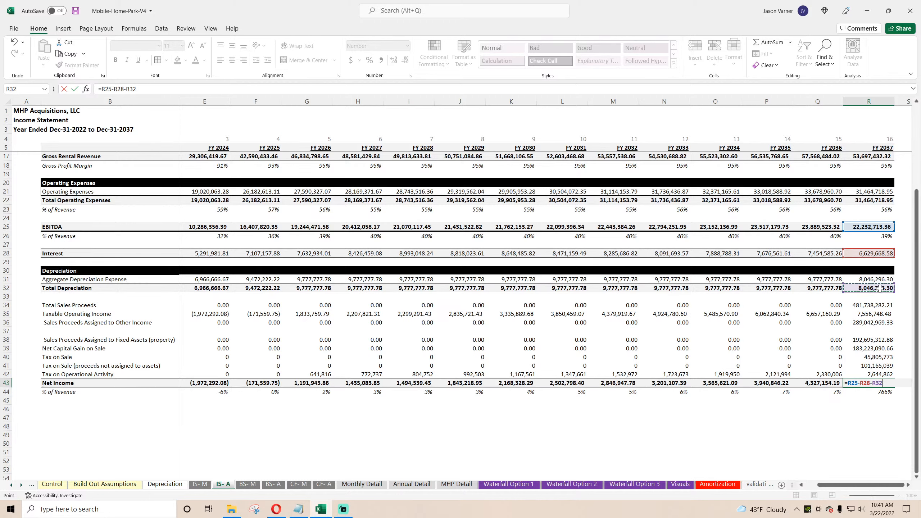
{"action": "type", "text": "+"}
{"action": "left_click", "coordinate": [870, 324]}
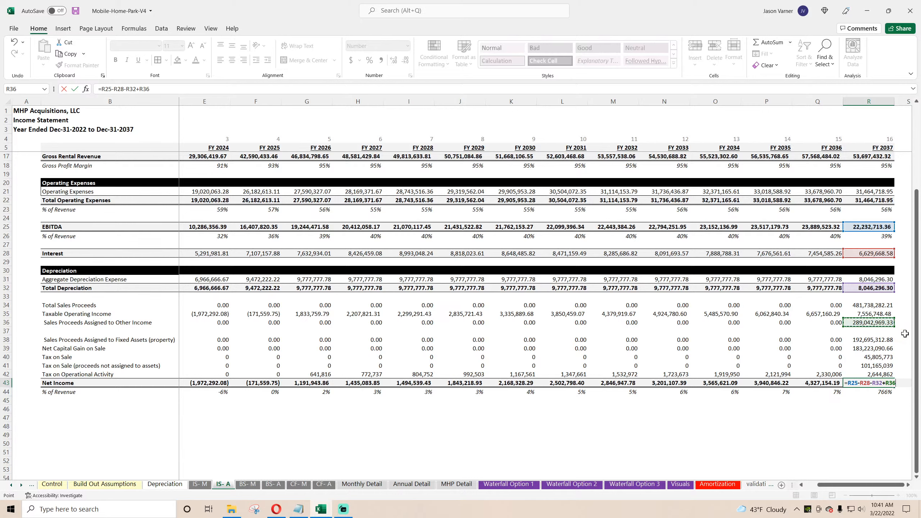
{"action": "type", "text": "+"}
{"action": "left_click", "coordinate": [875, 348]}
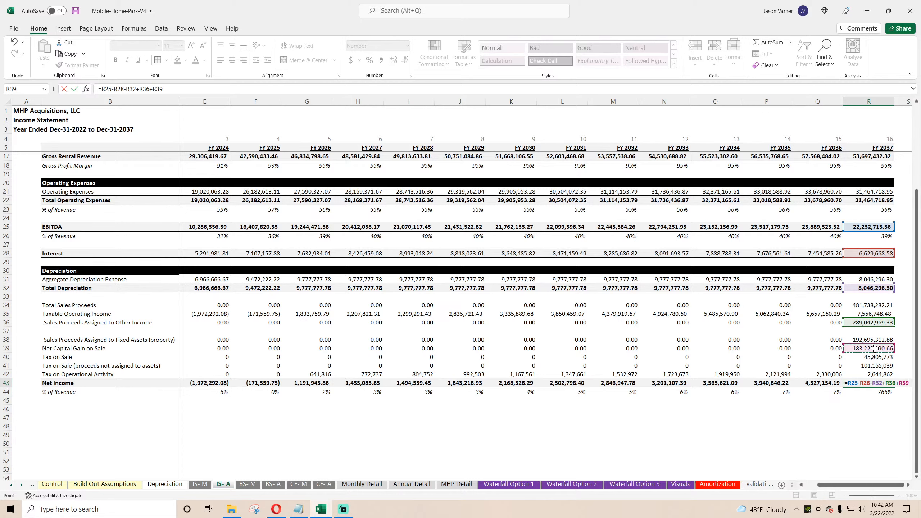
{"action": "type", "text": "-"}
{"action": "left_click", "coordinate": [874, 357]}
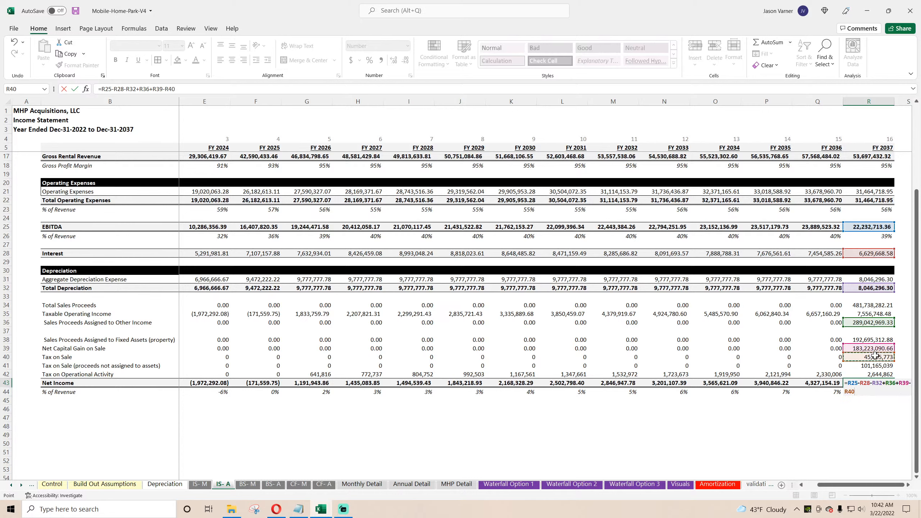
{"action": "key", "text": "Return"}
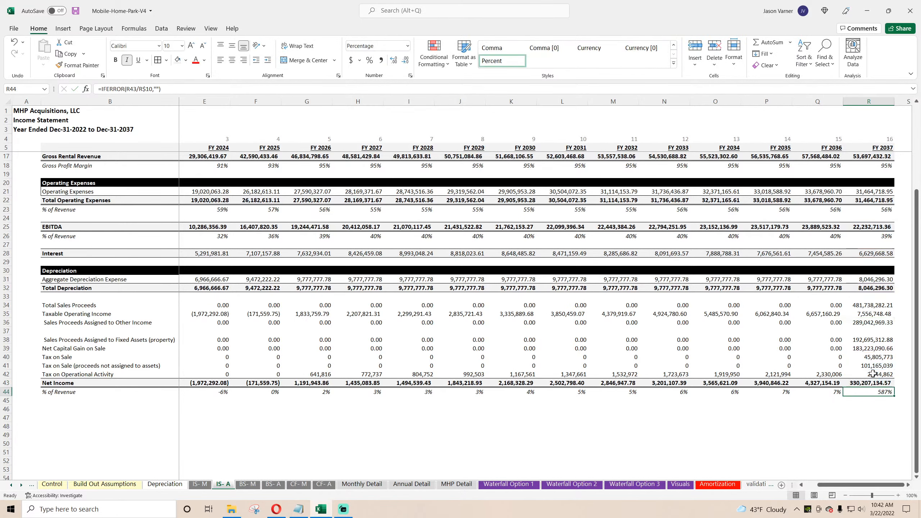
{"action": "left_click", "coordinate": [874, 383]}
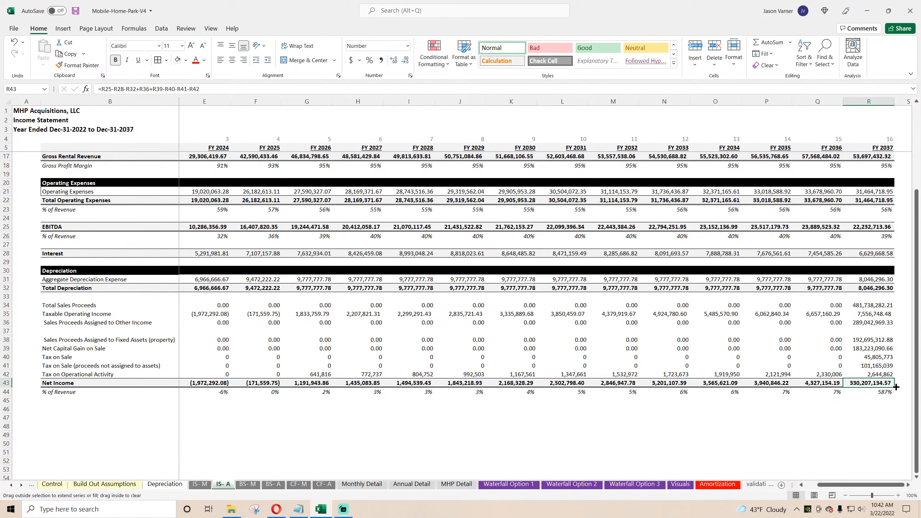
{"action": "left_click_drag", "start_coordinate": [895, 387], "coordinate": [240, 381]}
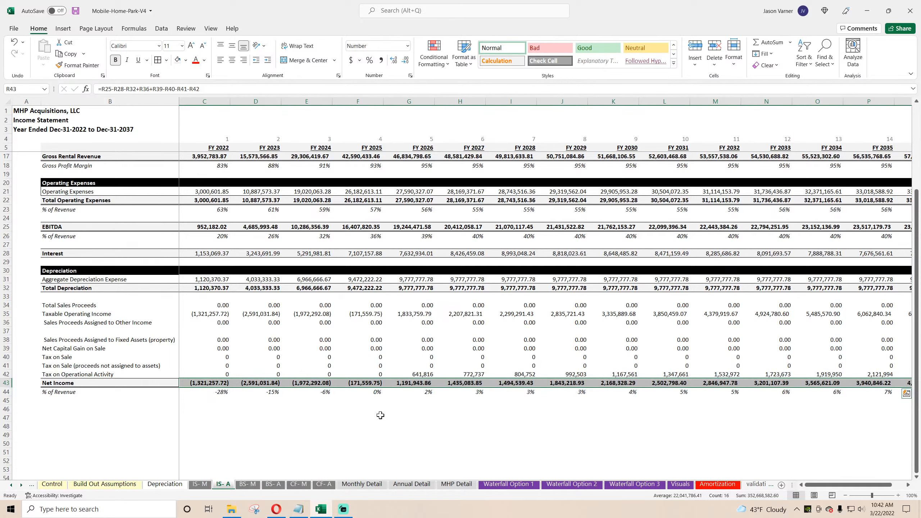
Examine the Nov-37 formulas on the IS- M sheet in GK38 to GK41, comparing Tax on Sale with the tax on proceeds not assigned to assets
{"action": "left_click", "coordinate": [200, 484]}
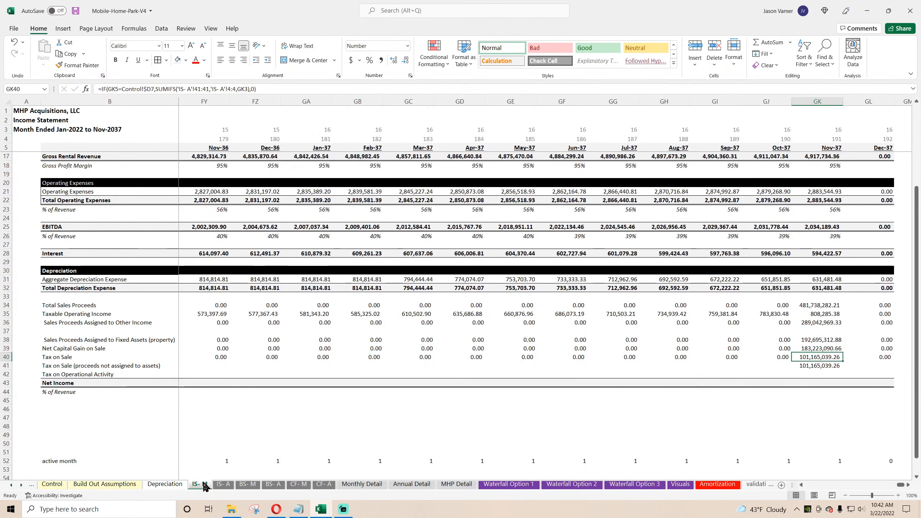
{"action": "left_click", "coordinate": [809, 365]}
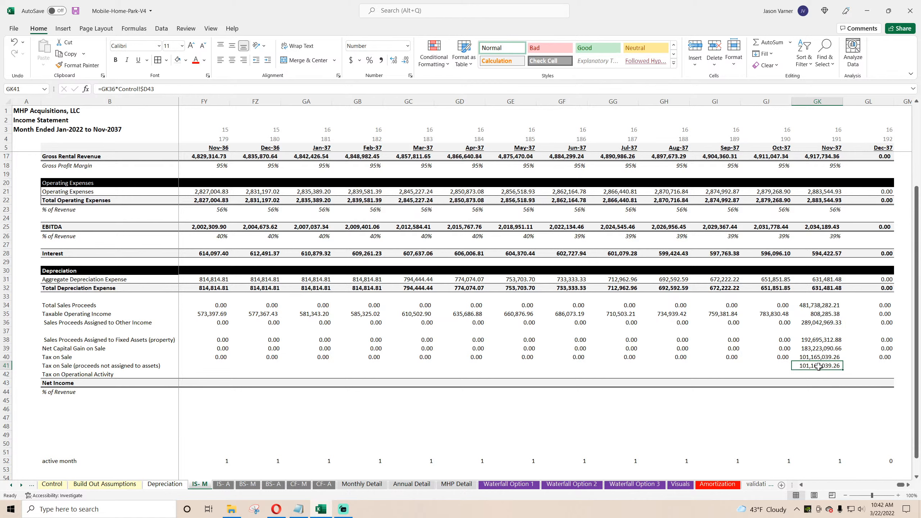
{"action": "left_click", "coordinate": [809, 341]}
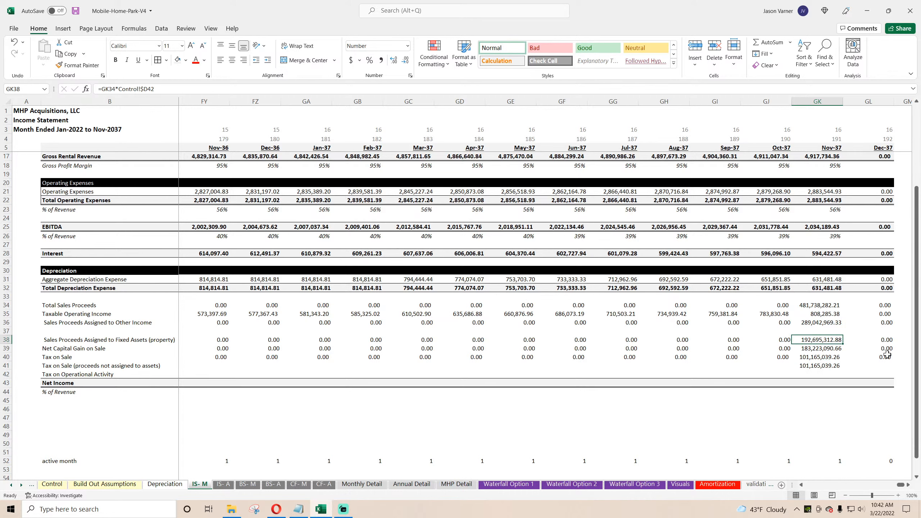
{"action": "key", "text": "Down"}
{"action": "key", "text": "Down"}
{"action": "key", "text": "Down"}
{"action": "key", "text": "Up"}
{"action": "key", "text": "Up"}
{"action": "key", "text": "Up"}
{"action": "key", "text": "Down"}
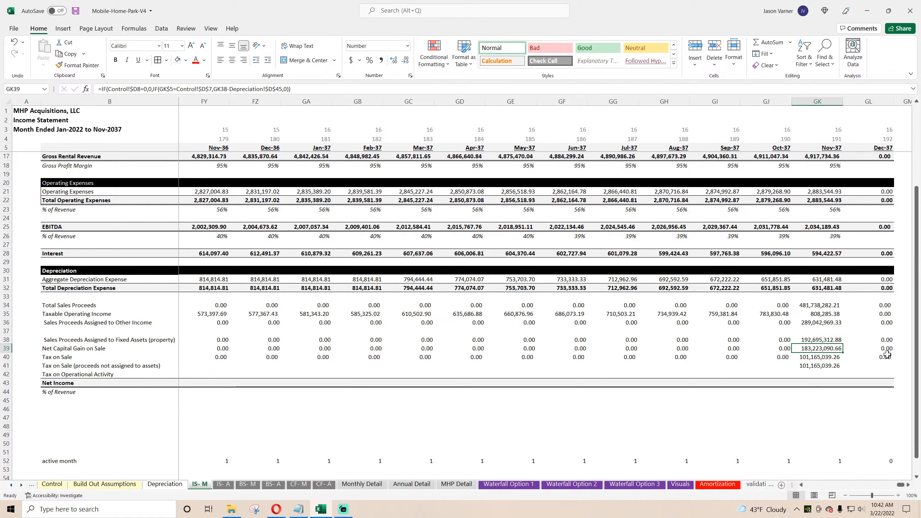
{"action": "key", "text": "Down"}
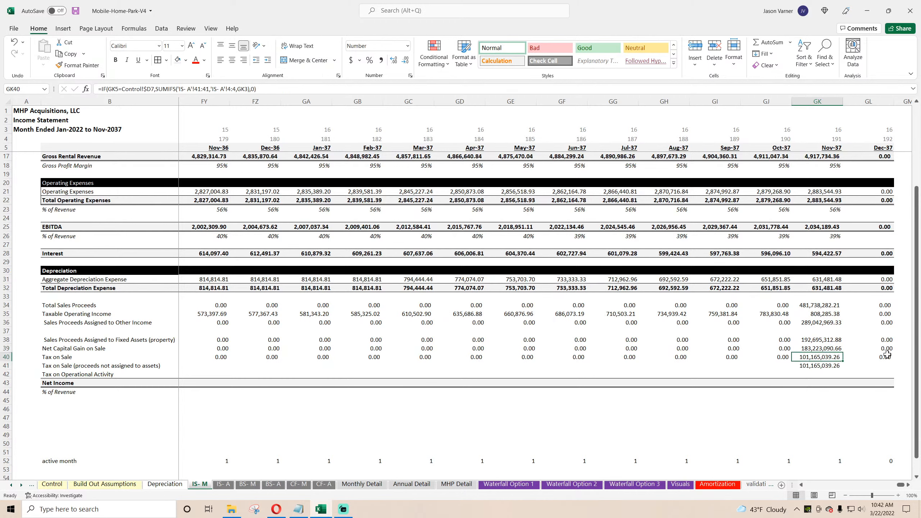
{"action": "key", "text": "Down"}
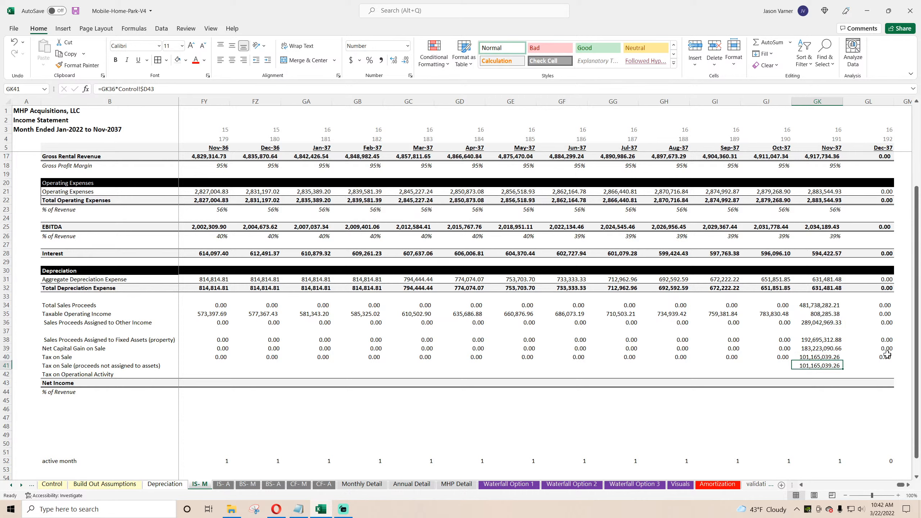
{"action": "key", "text": "Up"}
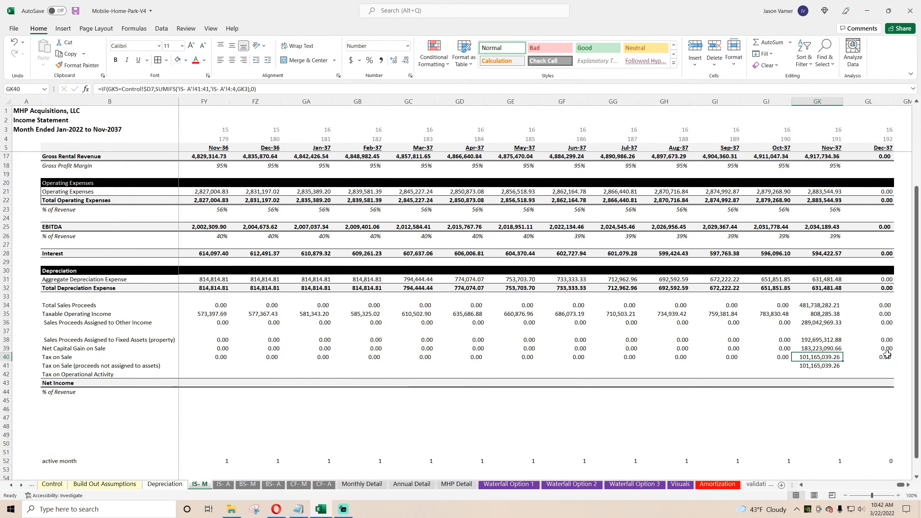
{"action": "key", "text": "Down"}
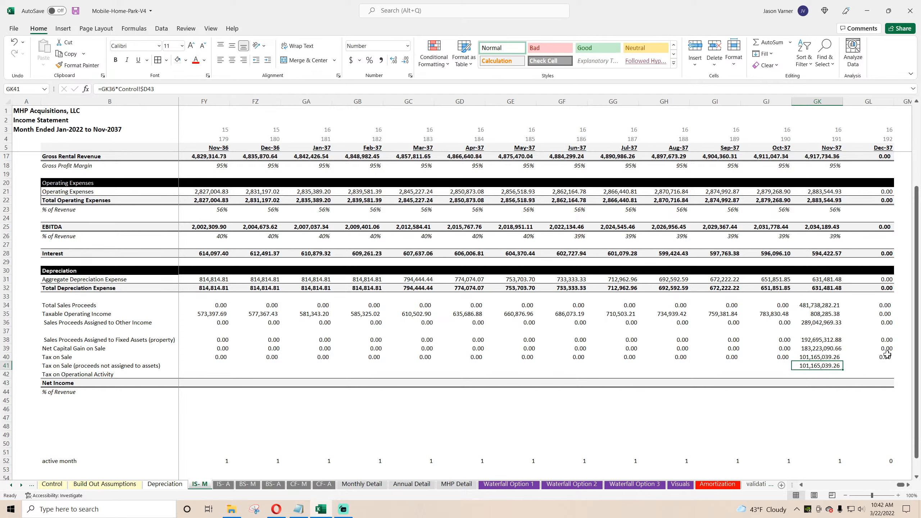
{"action": "key", "text": "Up"}
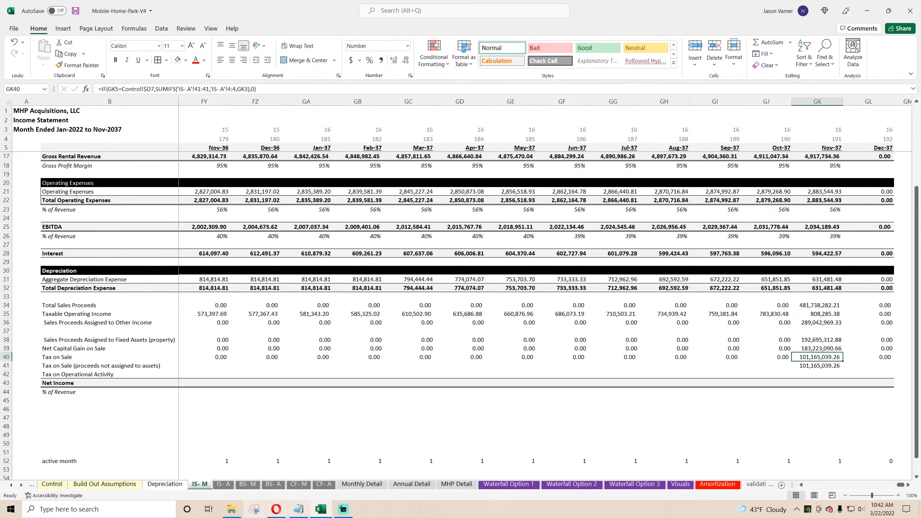
Check the FY 2037 Tax on Sale formula on IS- A, and relabel B40 on IS- M as Tax on Sale (capital gains)
{"action": "left_click", "coordinate": [223, 484]}
{"action": "left_click_drag", "start_coordinate": [835, 491], "coordinate": [855, 490]}
{"action": "left_click", "coordinate": [877, 358]}
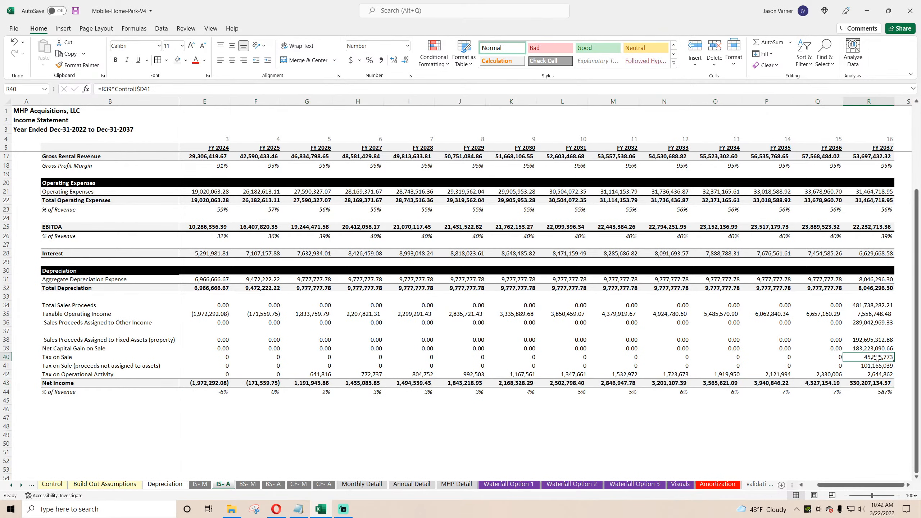
{"action": "left_click", "coordinate": [198, 485]}
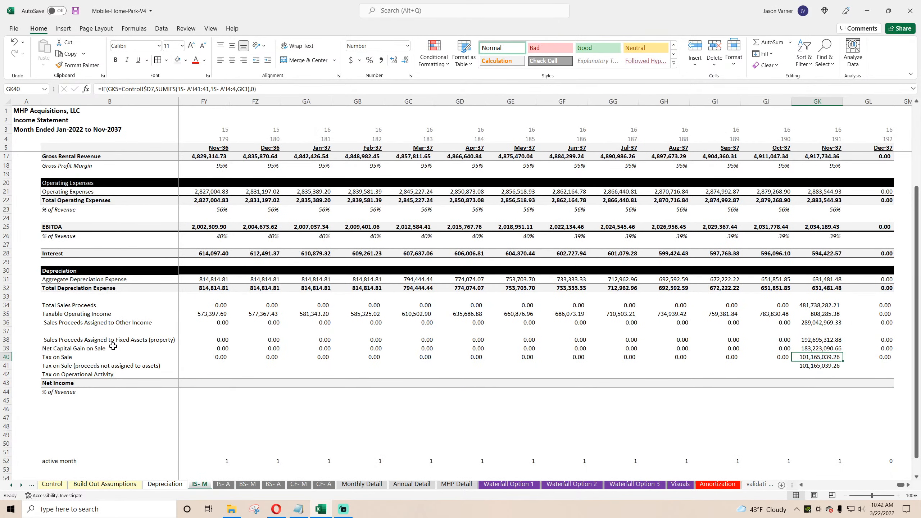
{"action": "double_click", "coordinate": [87, 357]}
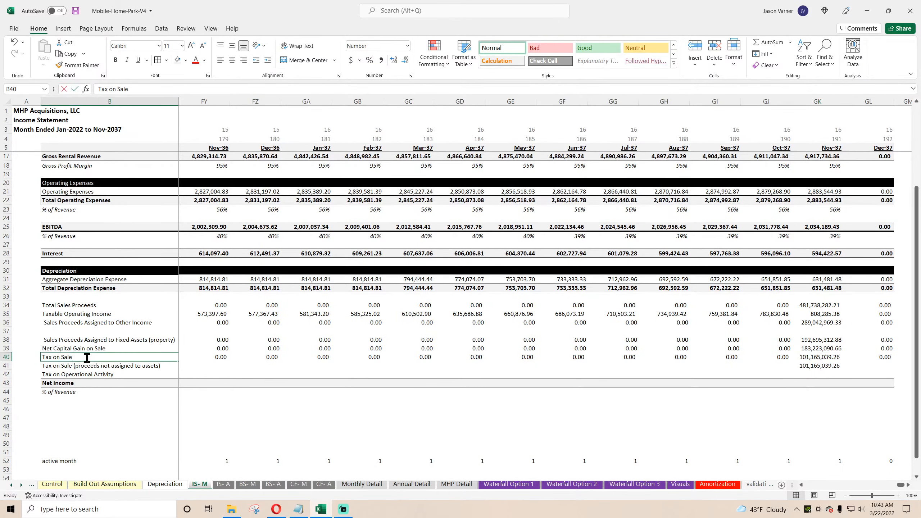
{"action": "type", "text": "(c"}
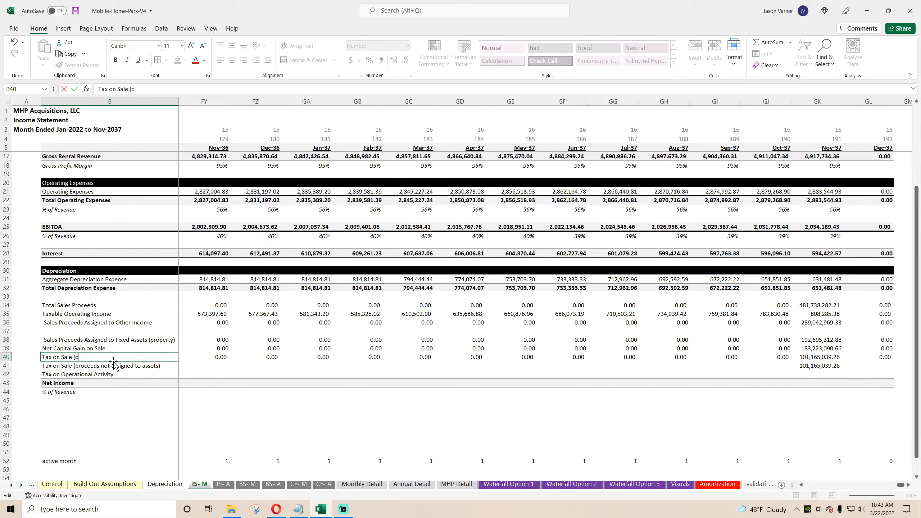
{"action": "type", "text": "apital gains)"}
{"action": "key", "text": "Return"}
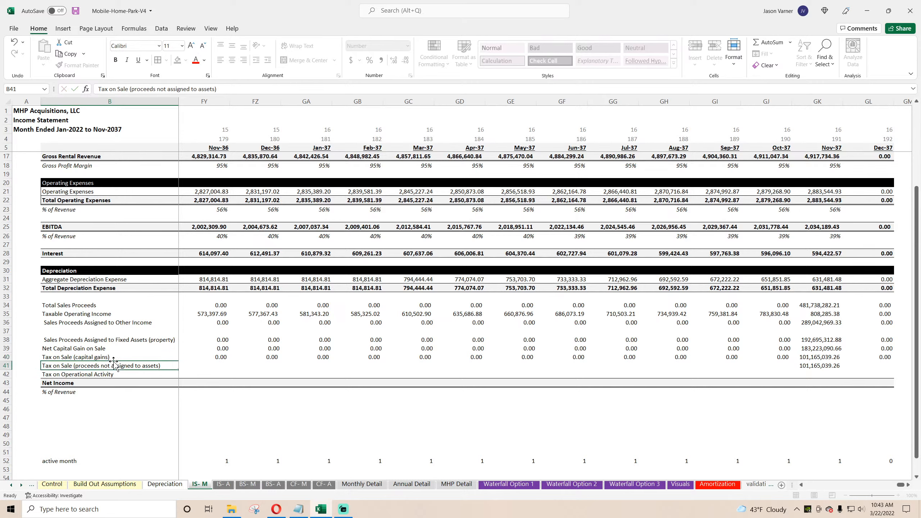
Rewrite the Nov-37 capital gains tax in GK40 as =GK39*Control!$D41 and fill it across to GL40
{"action": "left_click", "coordinate": [820, 358]}
{"action": "type", "text": "="}
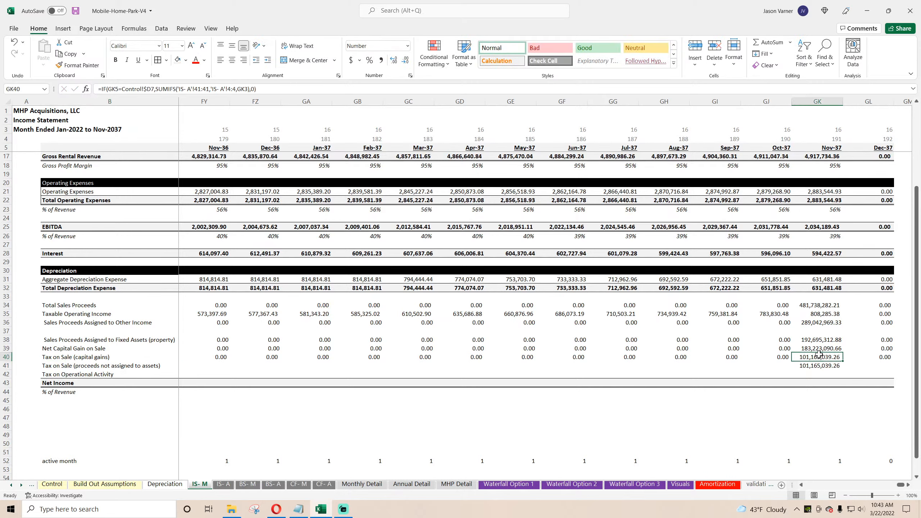
{"action": "left_click", "coordinate": [822, 348]}
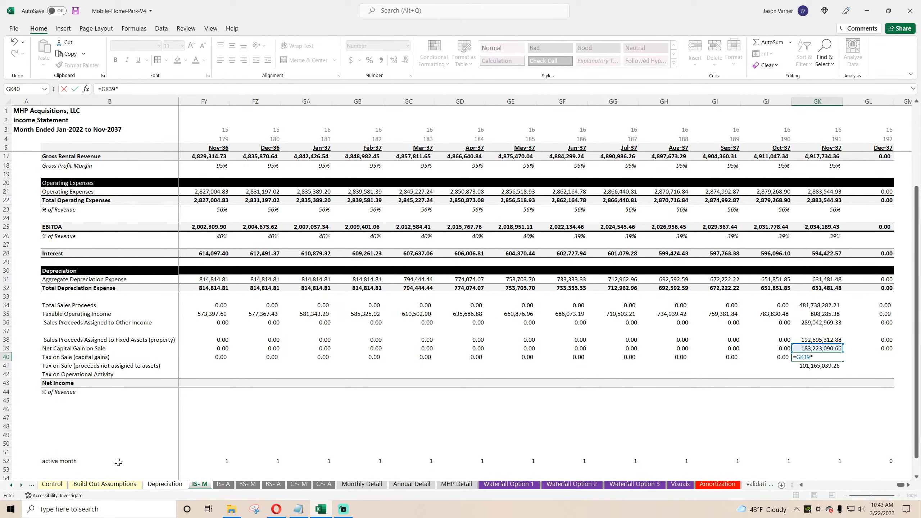
{"action": "type", "text": "*"}
{"action": "left_click", "coordinate": [51, 483]}
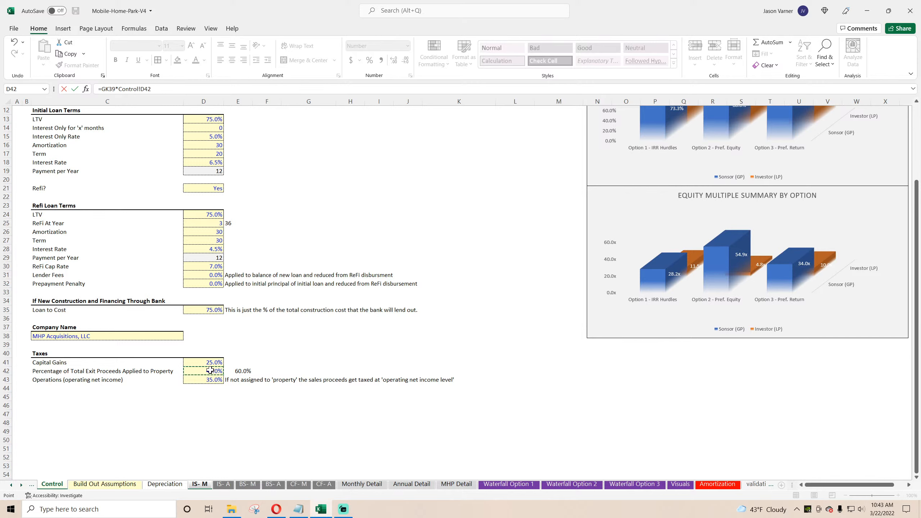
{"action": "key", "text": "Return"}
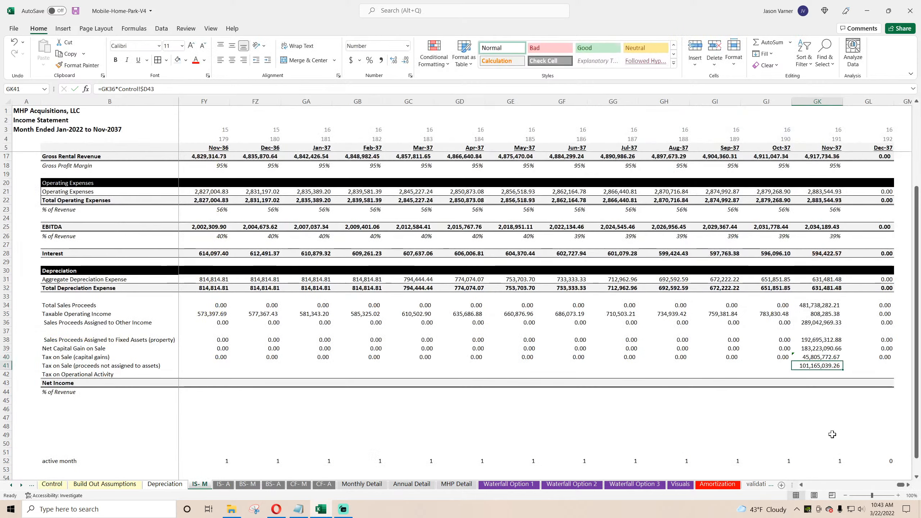
{"action": "left_click", "coordinate": [818, 356]}
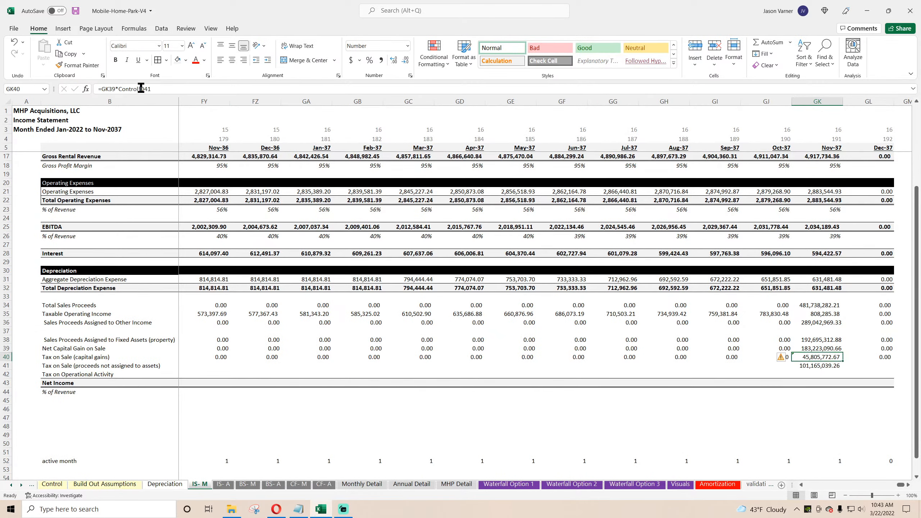
{"action": "key", "text": "Down"}
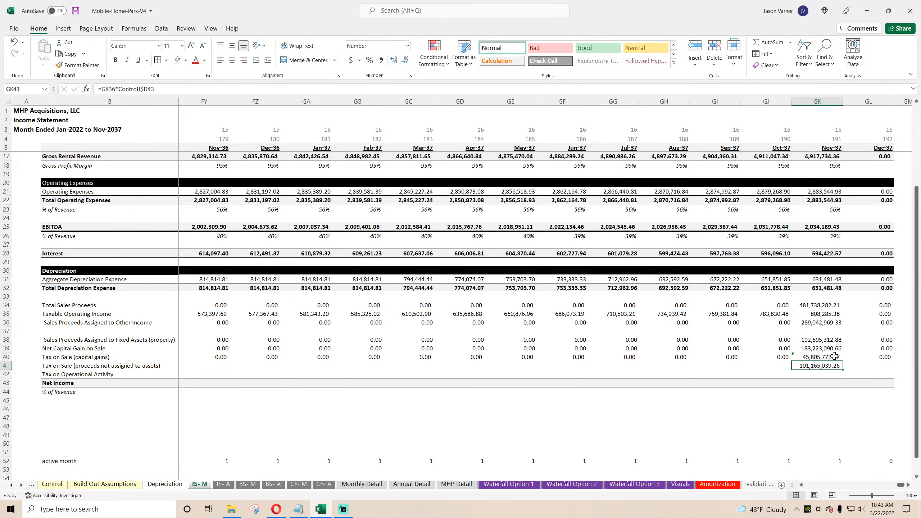
{"action": "left_click", "coordinate": [822, 357]}
{"action": "key", "text": "shift+Right"}
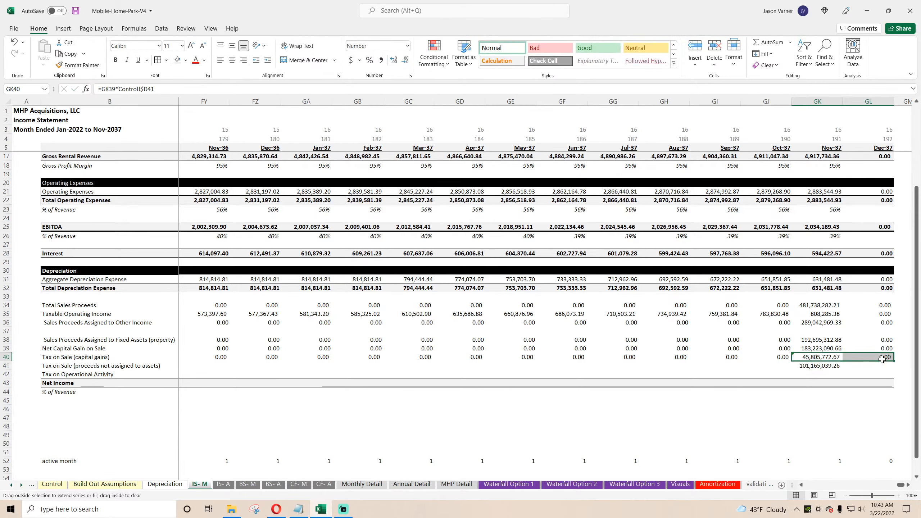
{"action": "left_click", "coordinate": [822, 356]}
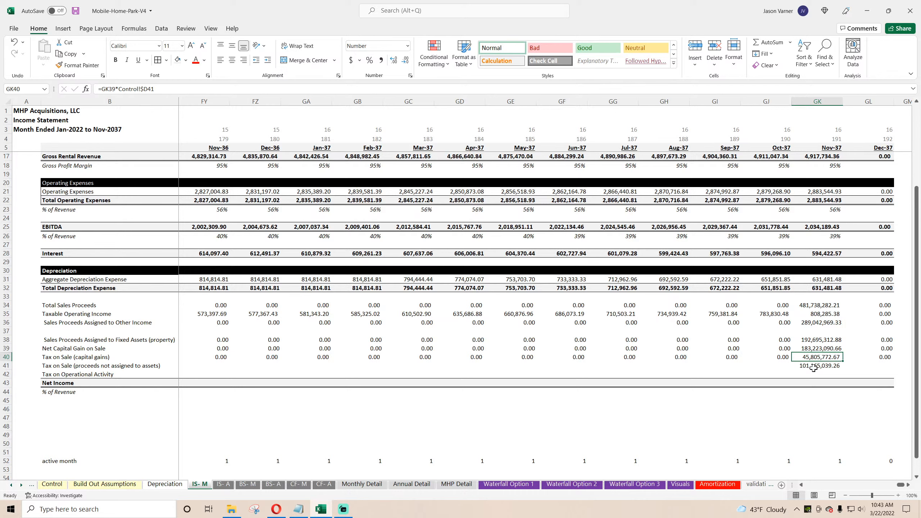
Review the annual tax formulas in IS- A column R and the Nov-37 proceeds, income and expense formulas in IS- M column GK
{"action": "key", "text": "ctrl+Page_Down"}
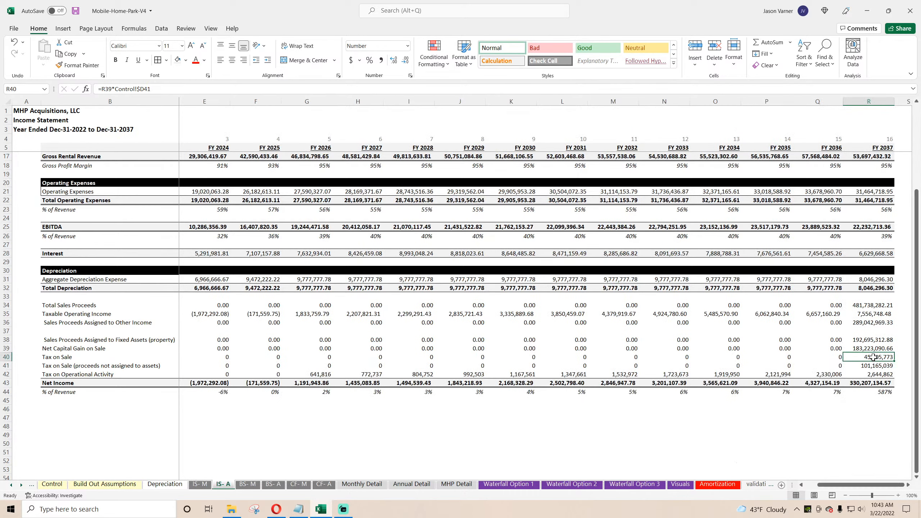
{"action": "left_click", "coordinate": [871, 376]}
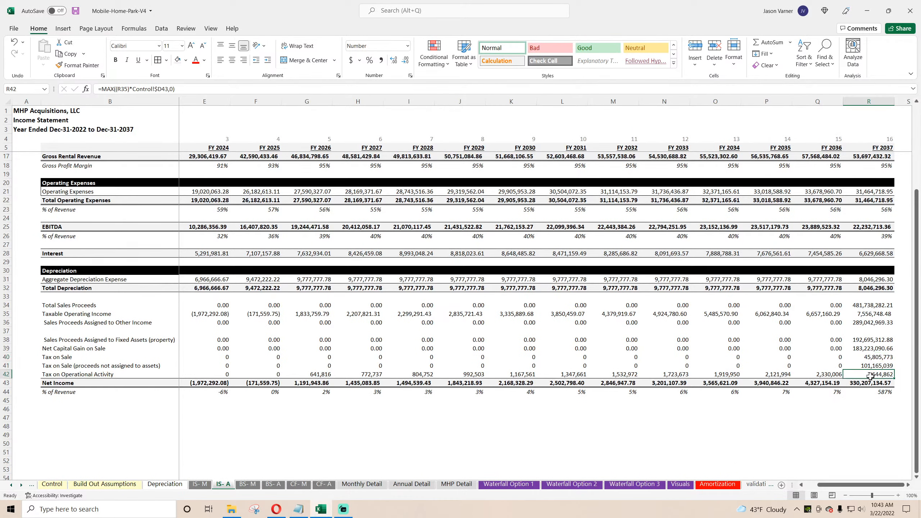
{"action": "left_click", "coordinate": [200, 485]}
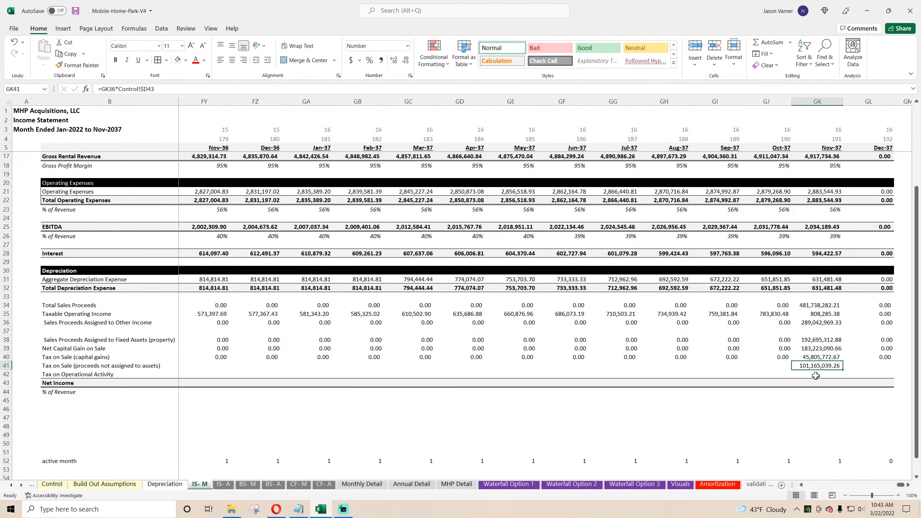
{"action": "left_click", "coordinate": [819, 349]}
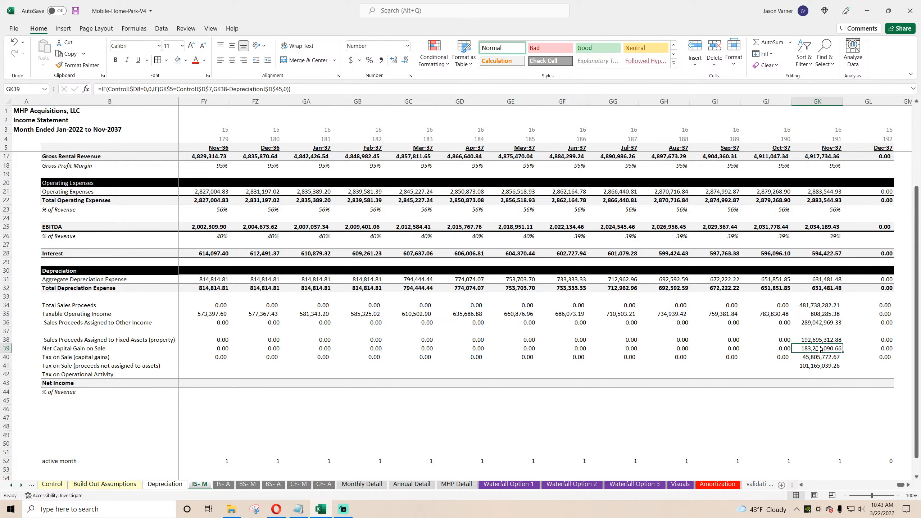
{"action": "left_click", "coordinate": [821, 305]}
{"action": "left_click", "coordinate": [818, 315]}
{"action": "left_click", "coordinate": [817, 323]}
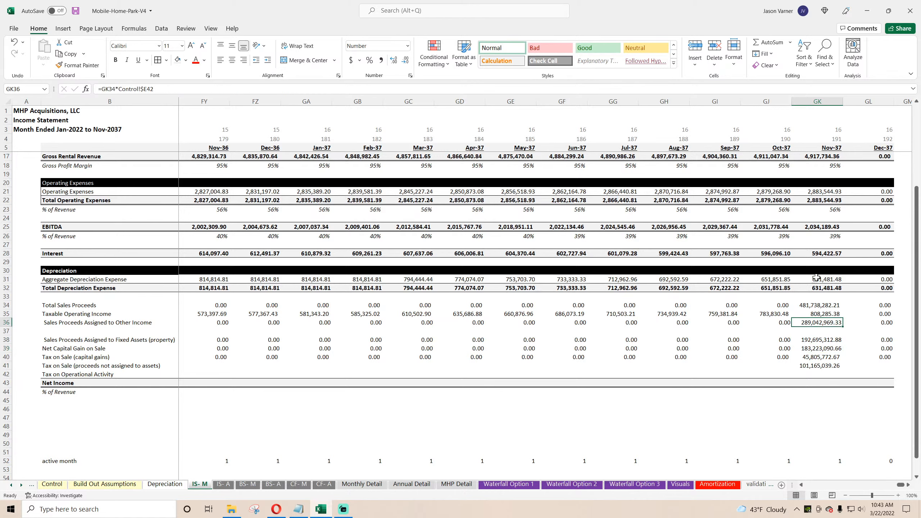
{"action": "left_click", "coordinate": [819, 192]}
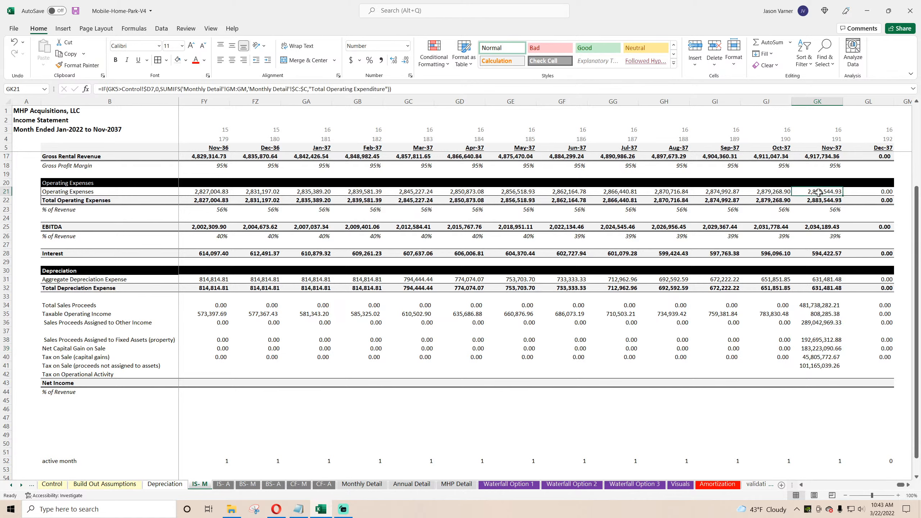
Enter =SUMIFS('IS- A'!35:35,'IS- A'!4:4,'IS- M'!GL3) in GK42 for Tax on Operational Activity and check it against the sum of GA35:GK35
{"action": "left_click", "coordinate": [828, 374]}
{"action": "type", "text": "="}
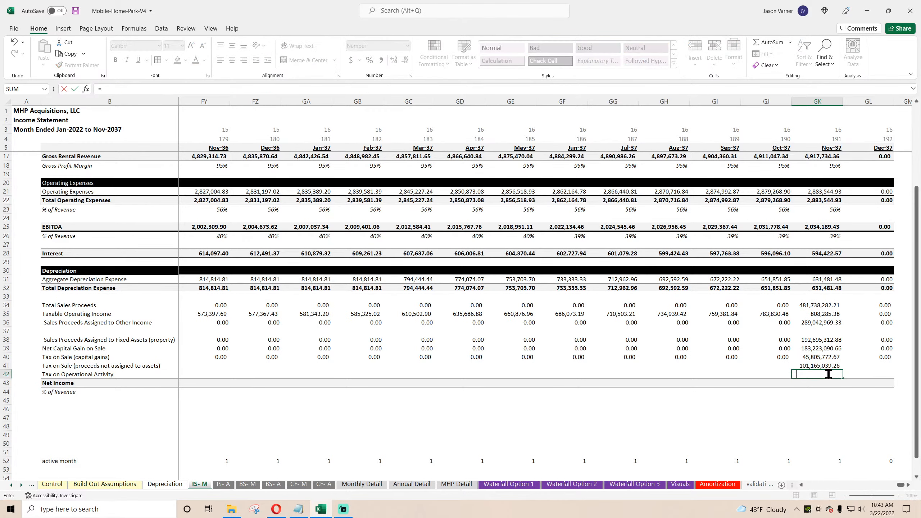
{"action": "type", "text": "sumifs('IS- A'!"}
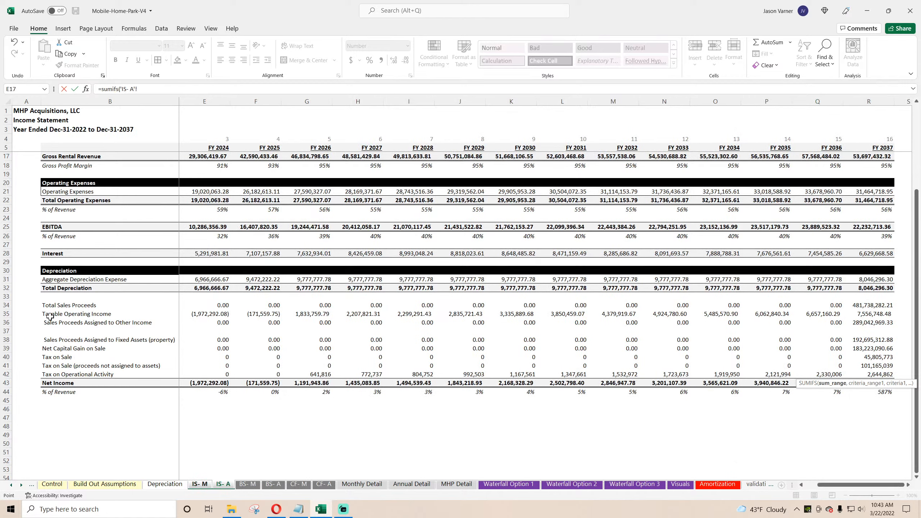
{"action": "left_click", "coordinate": [5, 313]}
{"action": "type", "text": ","}
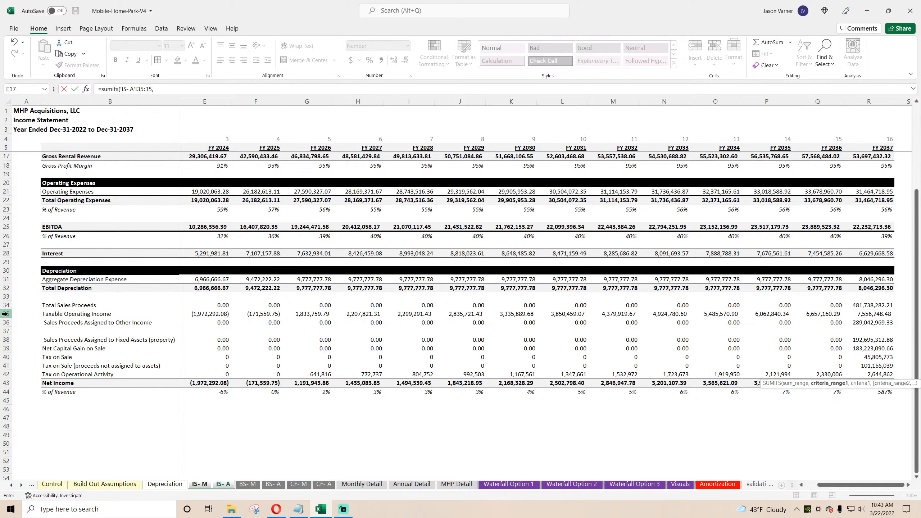
{"action": "left_click", "coordinate": [2, 136]}
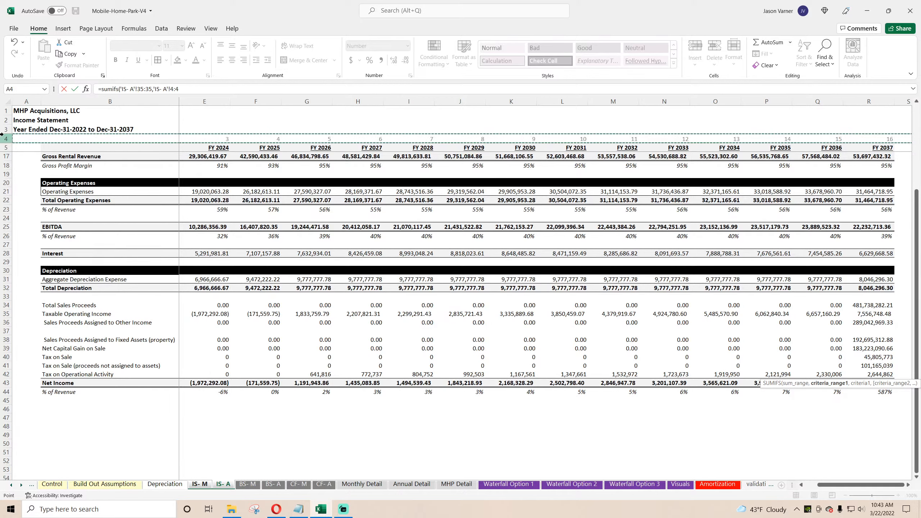
{"action": "type", "text": ","}
{"action": "left_click", "coordinate": [199, 483]}
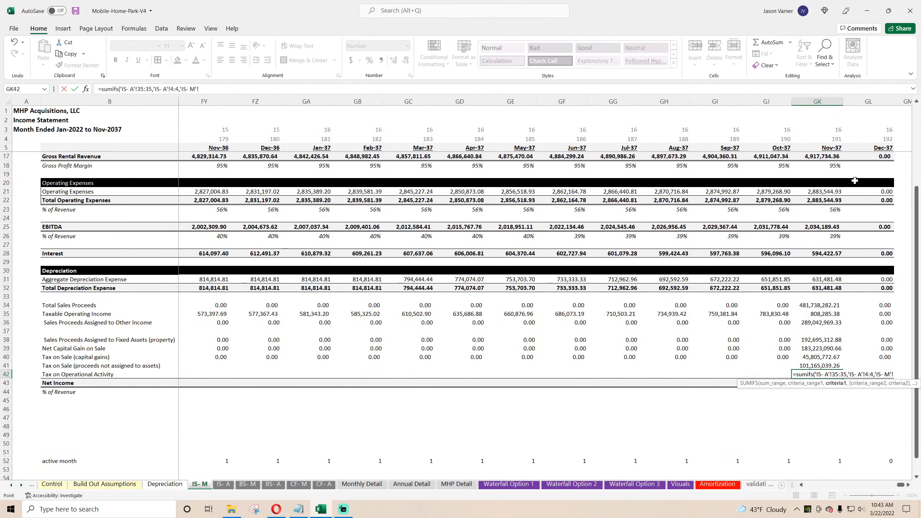
{"action": "left_click", "coordinate": [879, 129]}
{"action": "key", "text": "Return"}
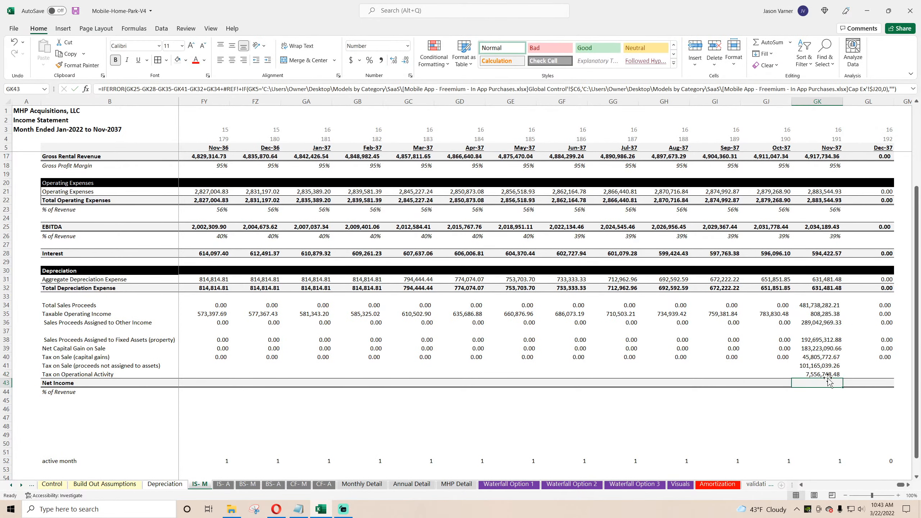
{"action": "left_click", "coordinate": [825, 373]}
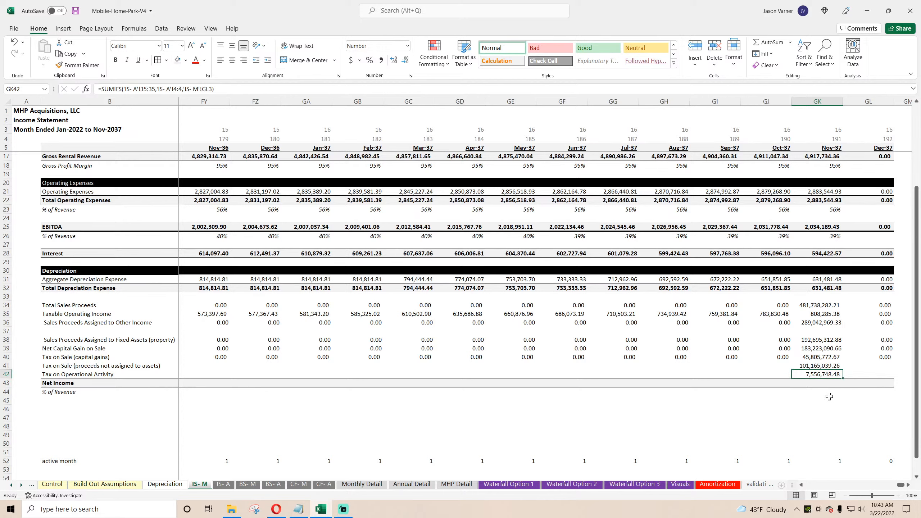
{"action": "left_click_drag", "start_coordinate": [814, 313], "coordinate": [298, 313]}
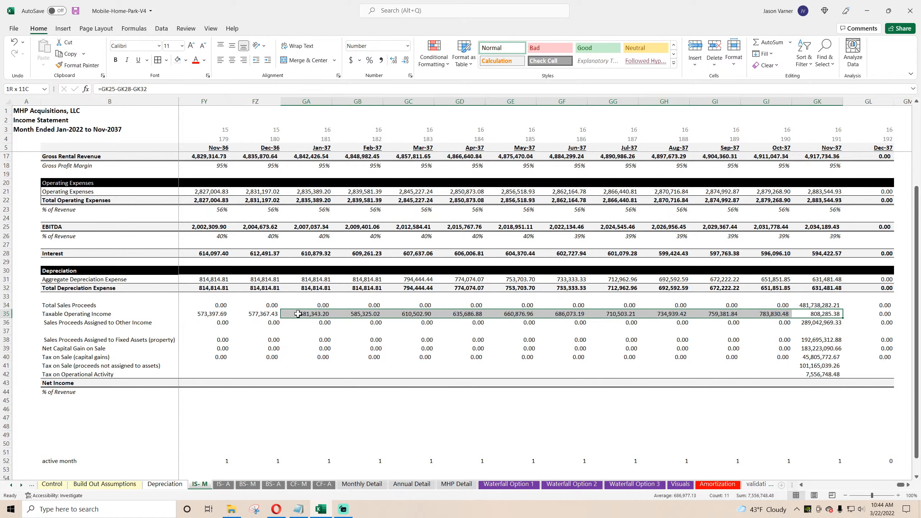
Repoint the year criterion in the GK42 Tax on Operational Activity formula to GK3 and start a SUMIFS divisor on row 52
{"action": "left_click", "coordinate": [815, 374]}
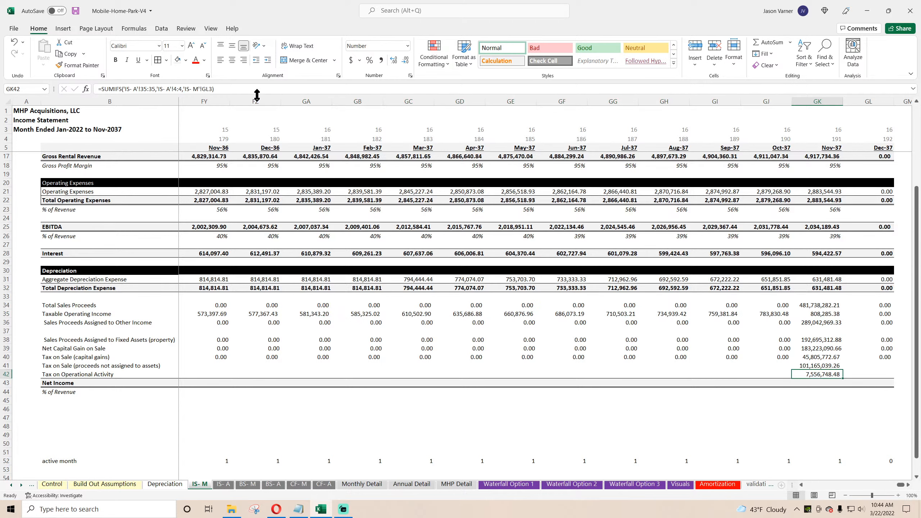
{"action": "left_click", "coordinate": [238, 88]}
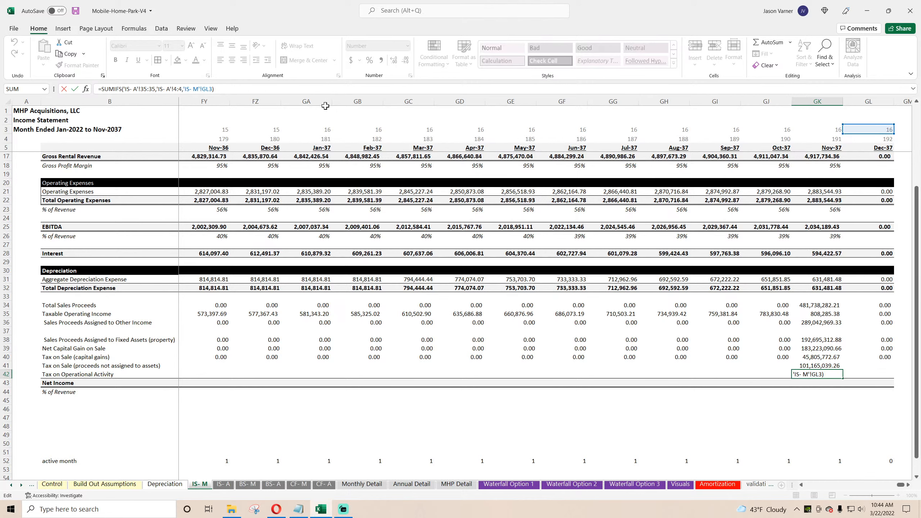
{"action": "type", "text": "/sumifs"}
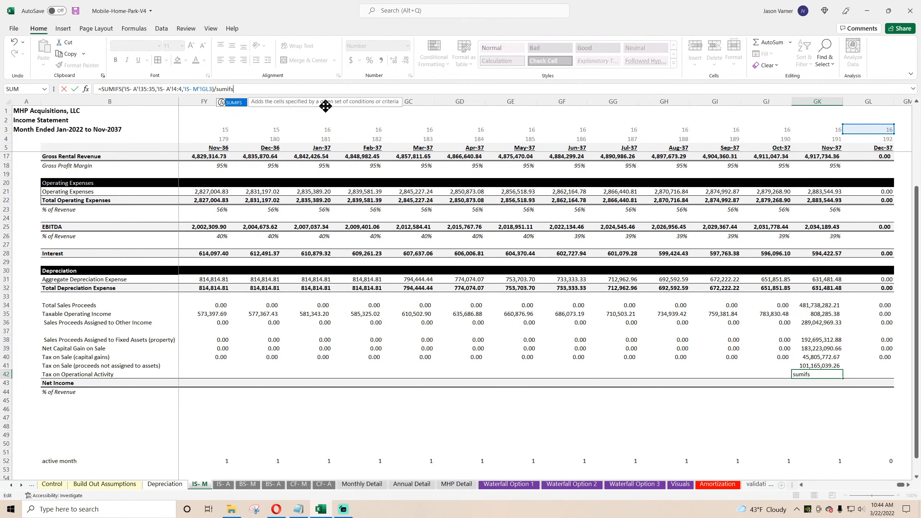
{"action": "type", "text": "("}
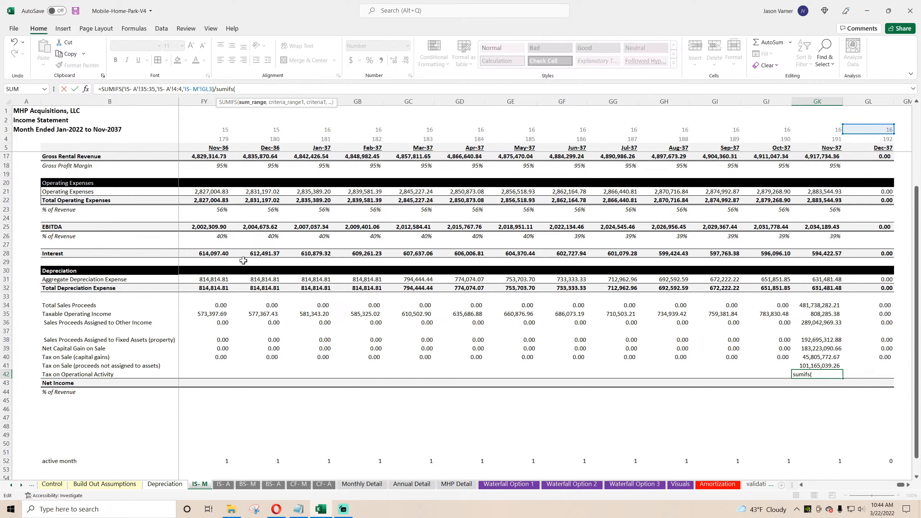
{"action": "left_click", "coordinate": [2, 461]}
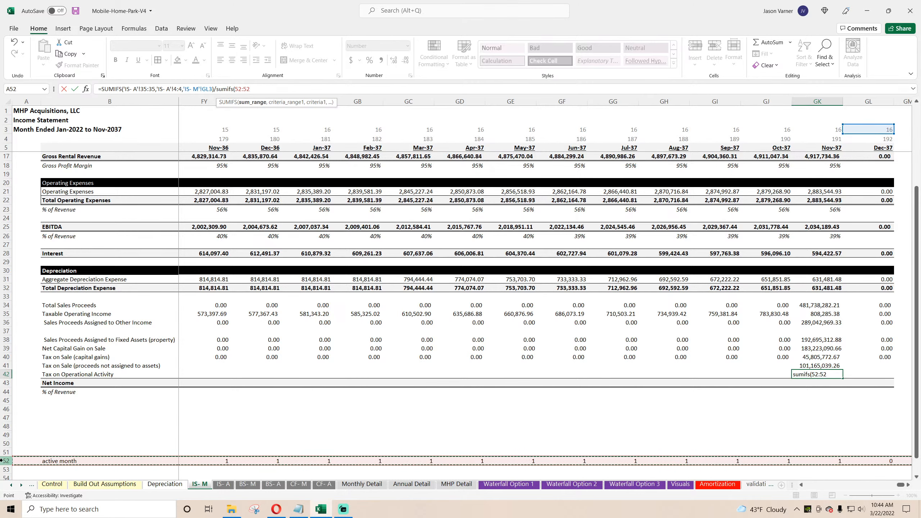
{"action": "type", "text": ","}
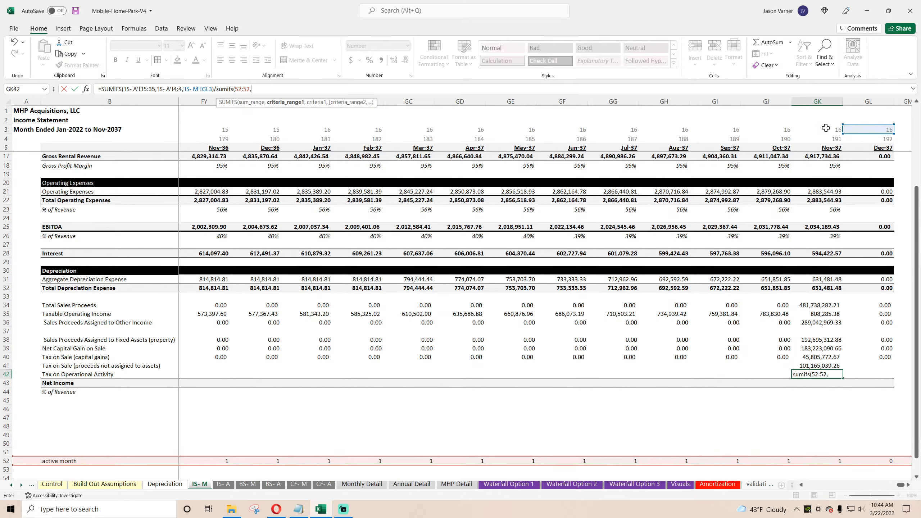
{"action": "left_click_drag", "start_coordinate": [842, 127], "coordinate": [827, 130]}
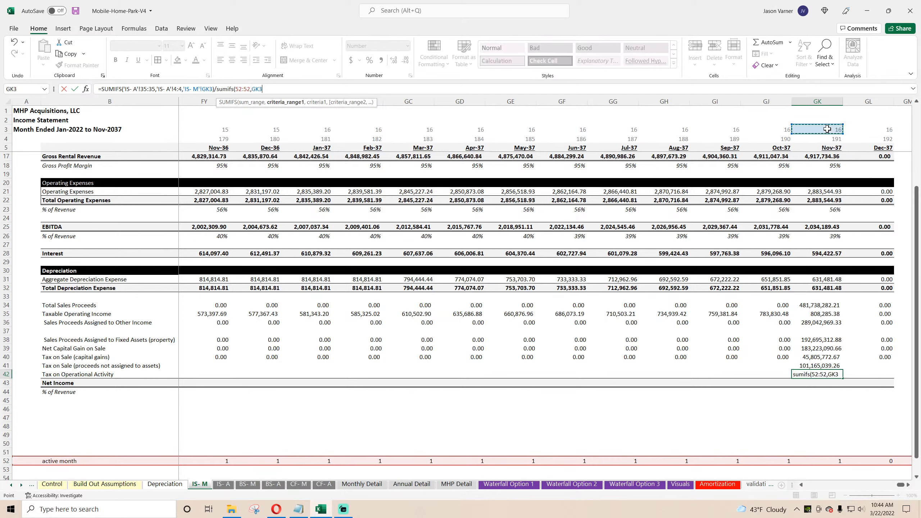
Remove the unfinished divisor from GK42 and enter the formula as =SUMIFS('IS- A'!35:35,'IS- A'!4:4,'IS- M'!GK3)
{"action": "type", "text": ","}
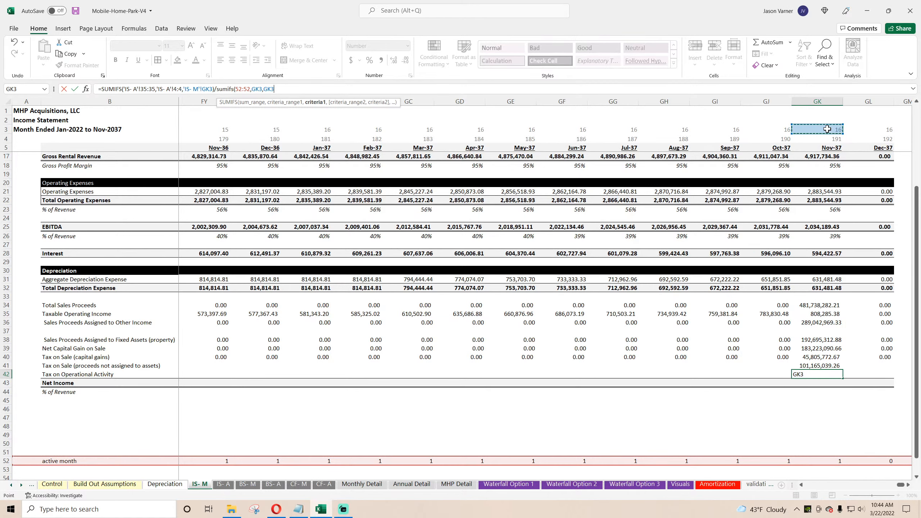
{"action": "key", "text": "BackSpace"}
{"action": "key", "text": "BackSpace"}
{"action": "key", "text": "BackSpace"}
{"action": "key", "text": "BackSpace"}
{"action": "key", "text": "BackSpace"}
{"action": "key", "text": "BackSpace"}
{"action": "key", "text": "BackSpace"}
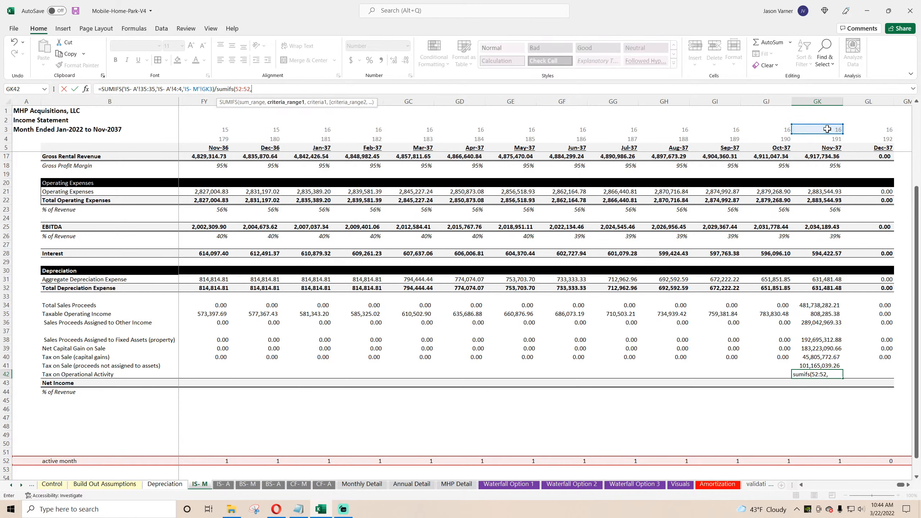
{"action": "left_click", "coordinate": [827, 129]}
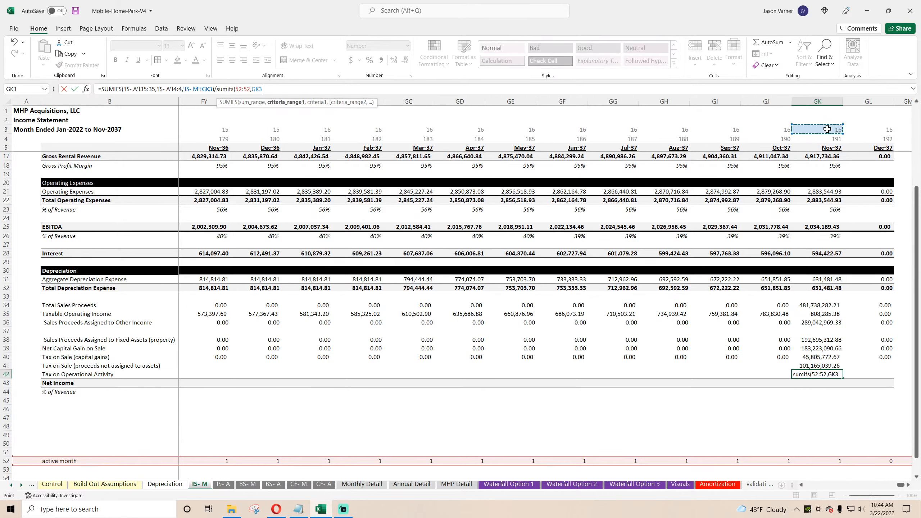
{"action": "type", "text": ","}
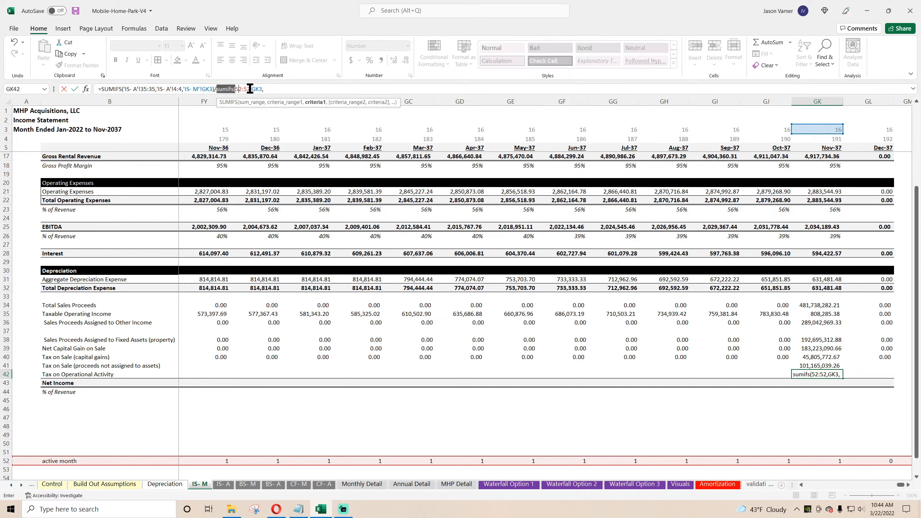
{"action": "left_click_drag", "start_coordinate": [249, 89], "coordinate": [345, 95]}
{"action": "key", "text": "BackSpace"}
{"action": "key", "text": "BackSpace"}
{"action": "key", "text": "Return"}
{"action": "key", "text": "Up"}
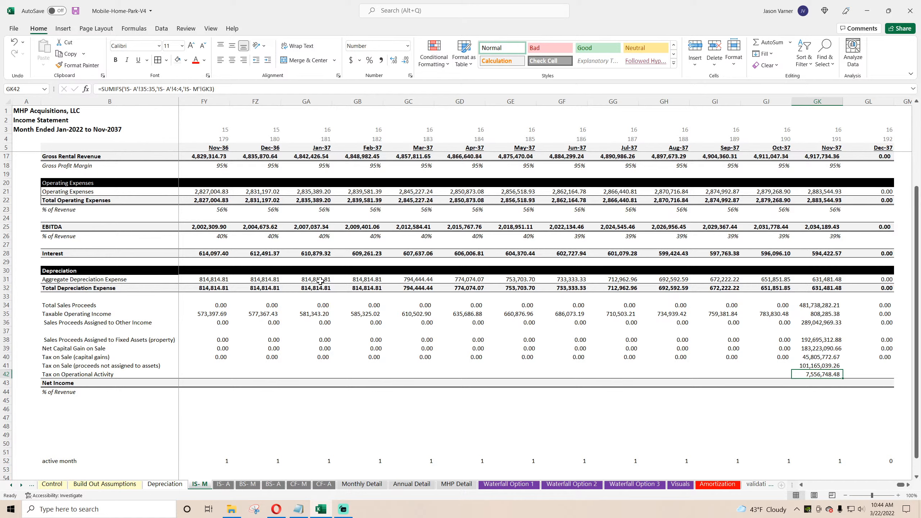
Review the monthly Taxable Operating Income cells in row 35 from Feb-37 to May-37
{"action": "left_click", "coordinate": [362, 315]}
{"action": "left_click", "coordinate": [415, 314]}
{"action": "left_click", "coordinate": [465, 314]}
{"action": "left_click", "coordinate": [521, 313]}
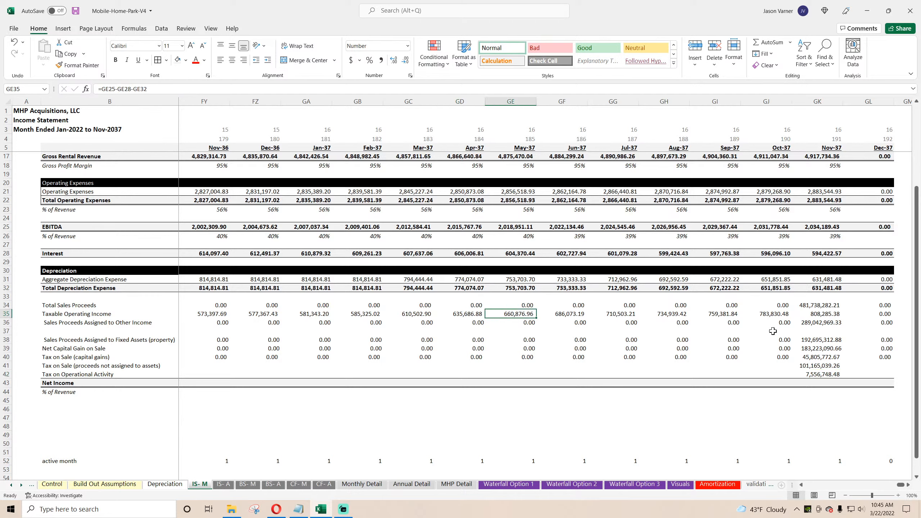
Divide the annual amount in GK42 by the year's active months, adding /SUMIFS(52:52,3:3,GK3) to the formula
{"action": "left_click", "coordinate": [821, 375]}
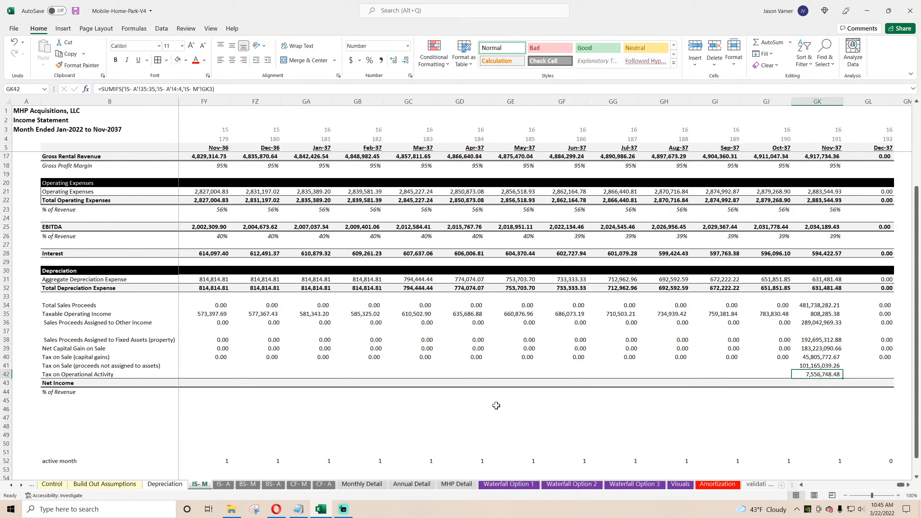
{"action": "left_click", "coordinate": [304, 87]}
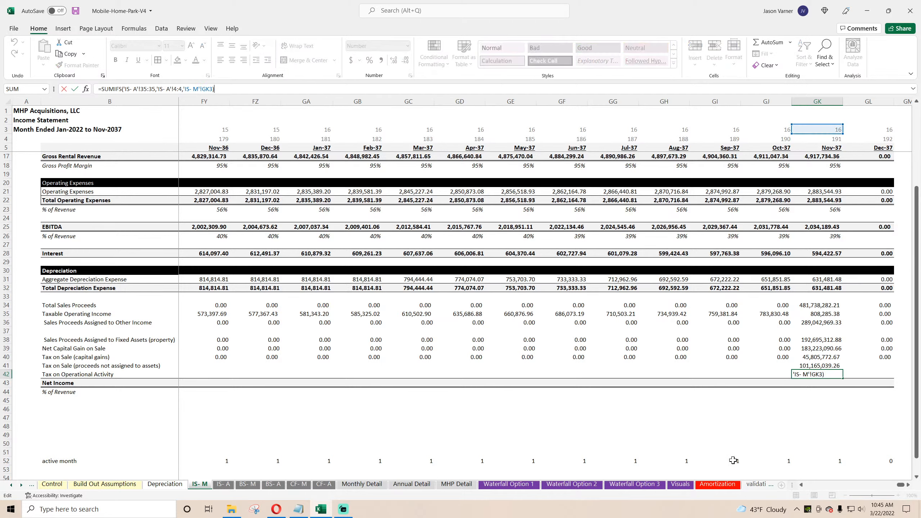
{"action": "type", "text": "/sumifs("}
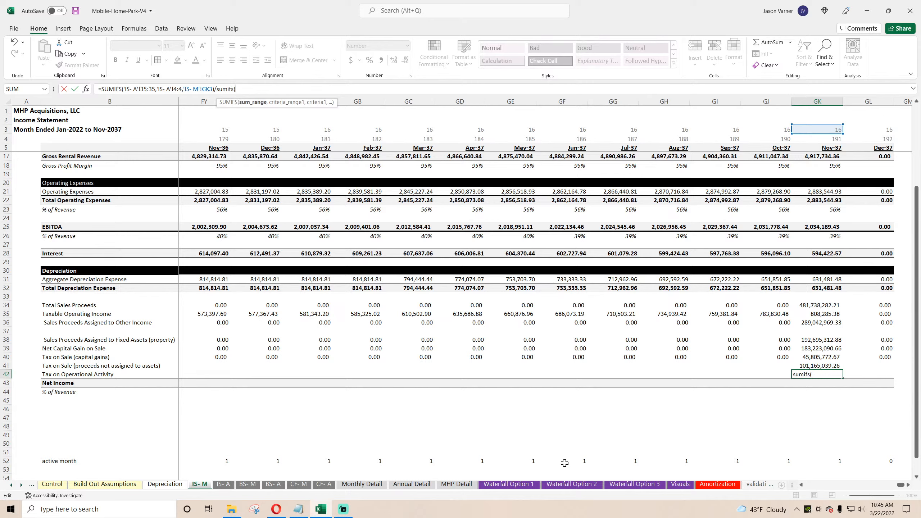
{"action": "left_click", "coordinate": [3, 461]}
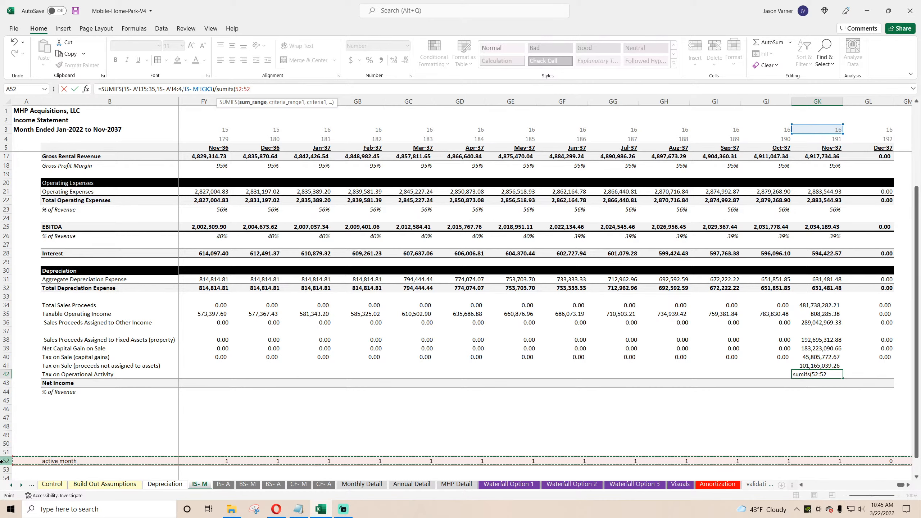
{"action": "type", "text": ","}
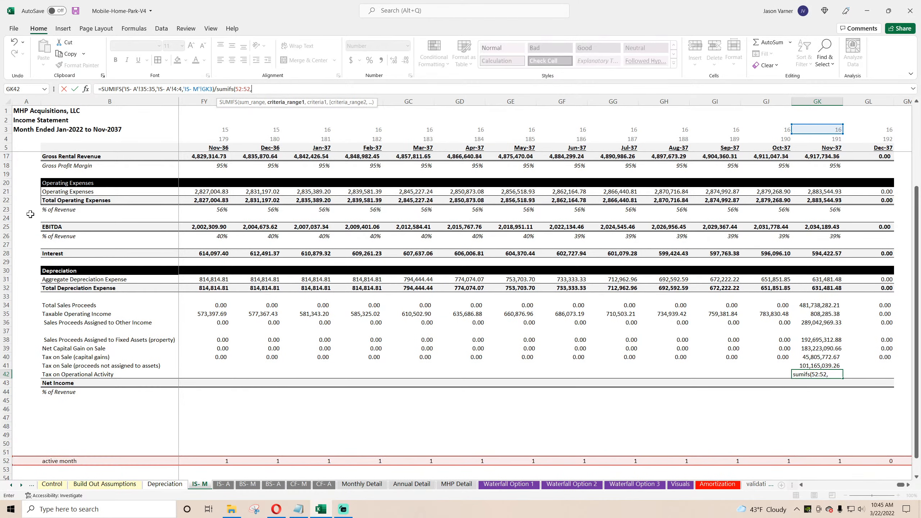
{"action": "left_click", "coordinate": [3, 130]}
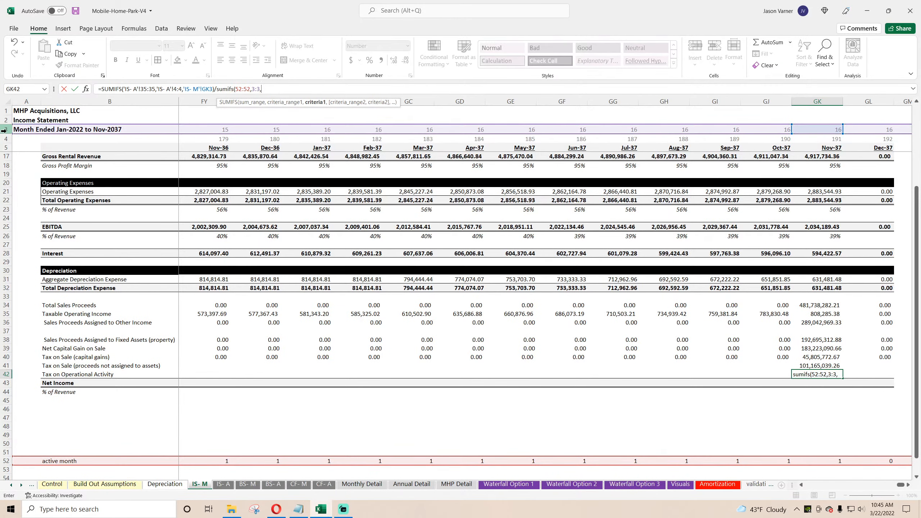
{"action": "key", "text": "Return"}
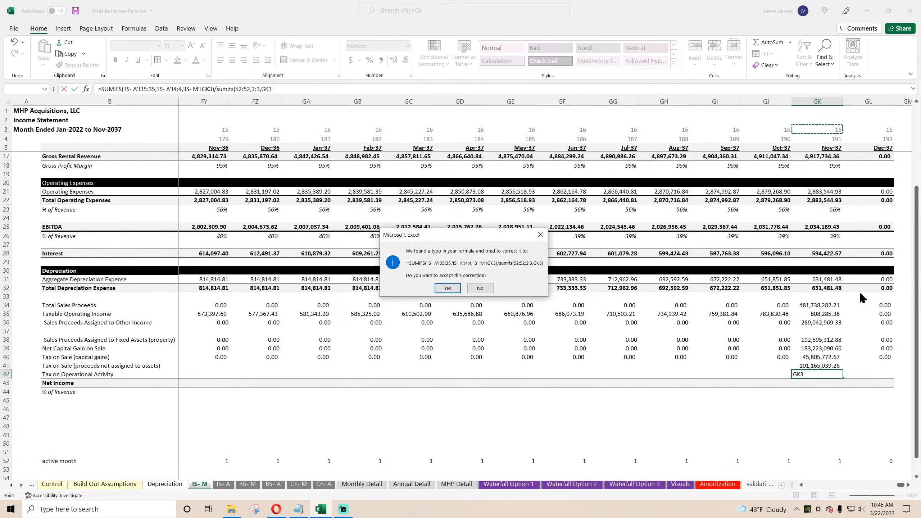
{"action": "key", "text": "Return"}
{"action": "left_click", "coordinate": [830, 376]}
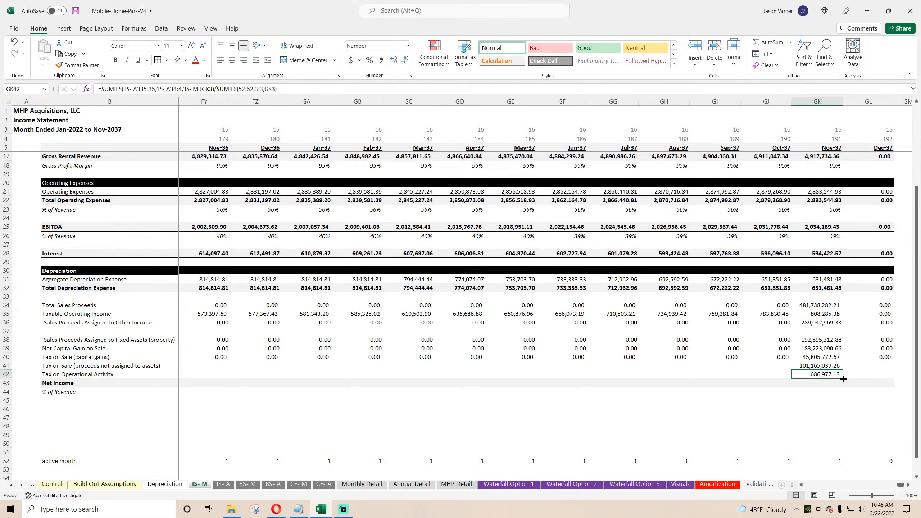
Fill GK42 into GL42 and wrap the Dec-37 formula as =IF(GL5>Control!$D7,0,SUMIFS('IS- A'!35:35,'IS- A'!4:4,'IS- M'!GL3)/SUMIFS(52:52,3:3,GL3))
{"action": "left_click_drag", "start_coordinate": [842, 378], "coordinate": [848, 376]}
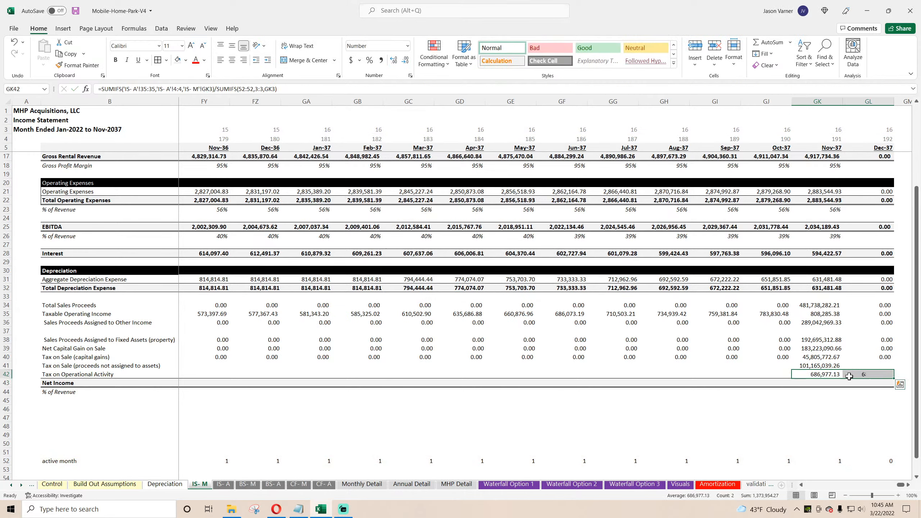
{"action": "left_click", "coordinate": [849, 377]}
{"action": "left_click", "coordinate": [97, 91]}
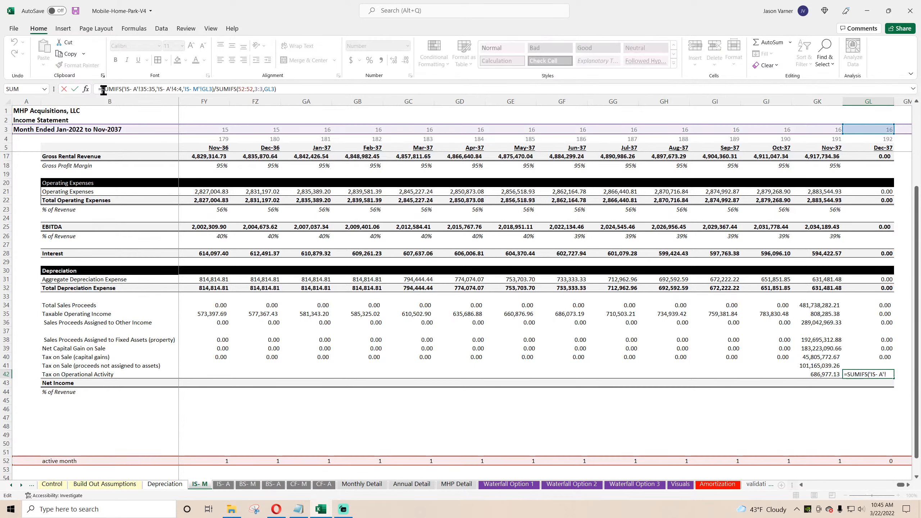
{"action": "type", "text": "if("}
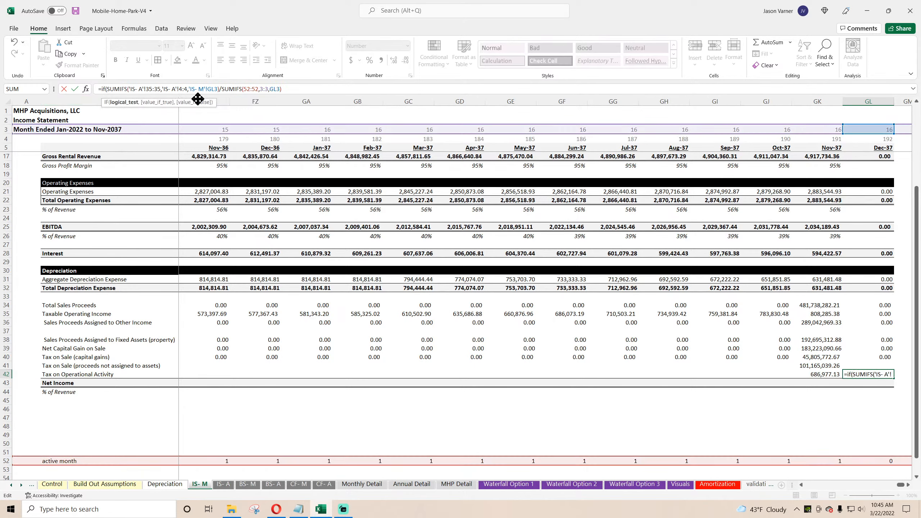
{"action": "left_click", "coordinate": [866, 148]}
{"action": "type", "text": ">"}
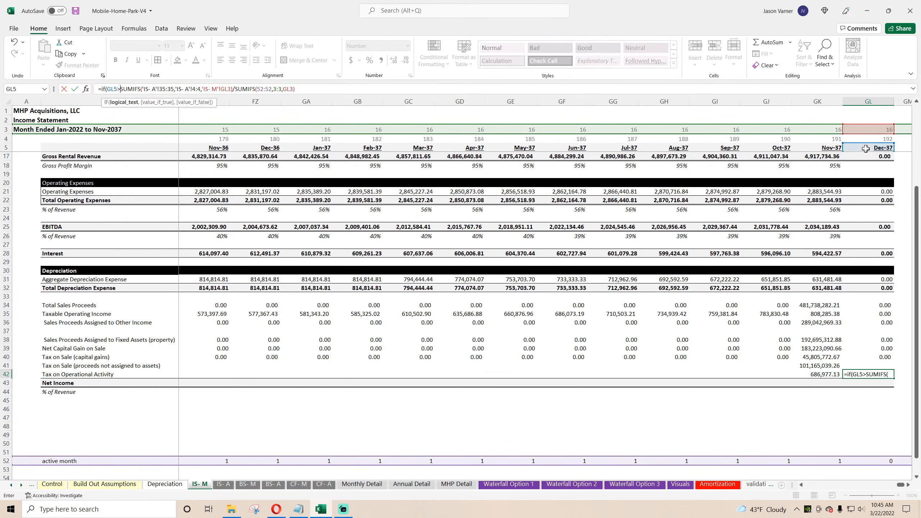
{"action": "left_click", "coordinate": [52, 484]}
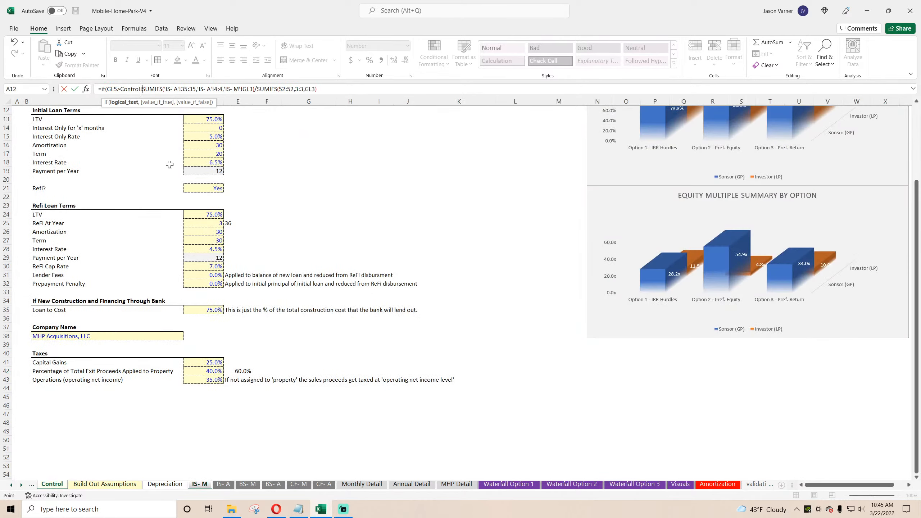
{"action": "scroll", "coordinate": [169, 164], "scroll_direction": "up", "scroll_amount": 4}
{"action": "left_click", "coordinate": [212, 163]}
{"action": "type", "text": ",0,"}
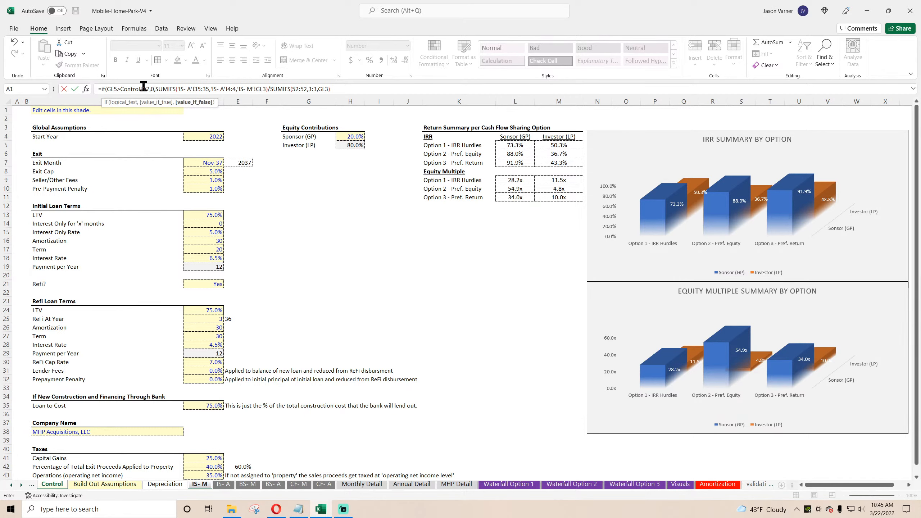
{"action": "type", "text": "$"}
{"action": "key", "text": "Return"}
{"action": "key", "text": "Return"}
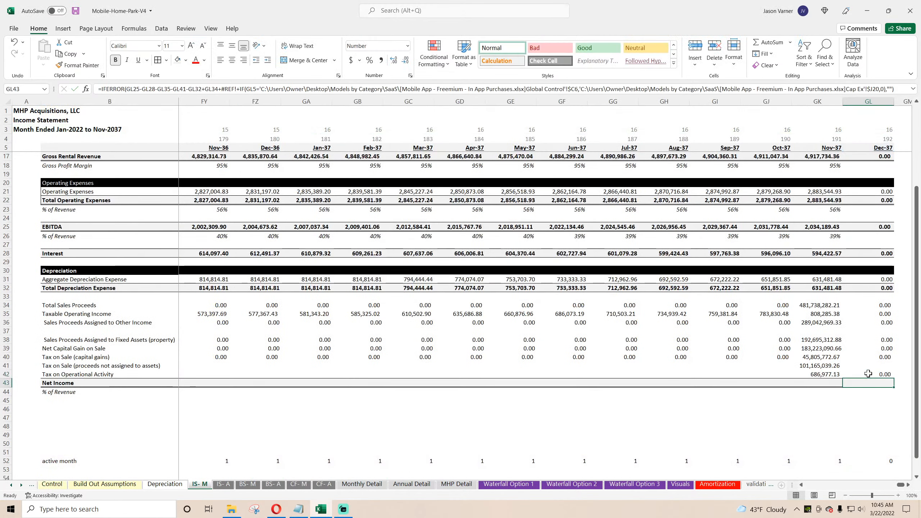
Fill the GL42 Tax on Operational Activity formula back across row 42 to BL42
{"action": "left_click_drag", "start_coordinate": [894, 377], "coordinate": [807, 380]}
{"action": "left_click", "coordinate": [882, 374]}
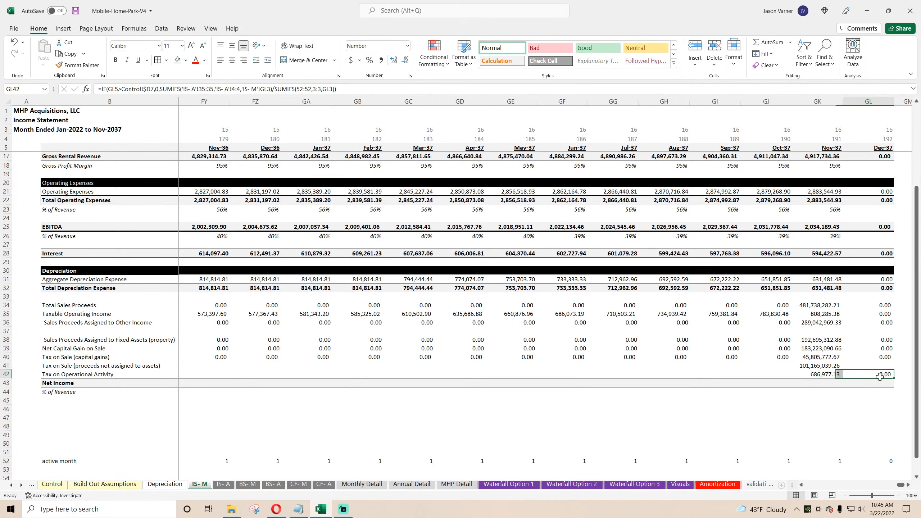
{"action": "left_click_drag", "start_coordinate": [893, 379], "coordinate": [306, 377]}
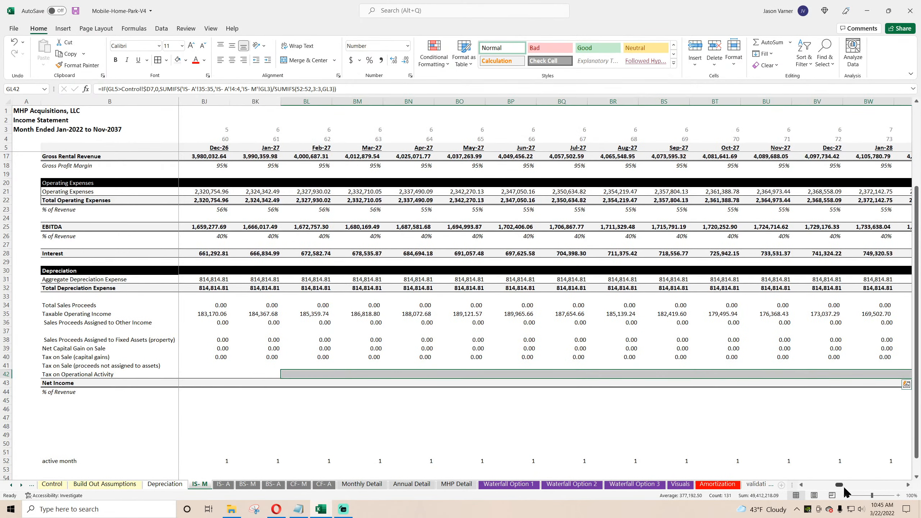
{"action": "left_click_drag", "start_coordinate": [840, 489], "coordinate": [903, 491]}
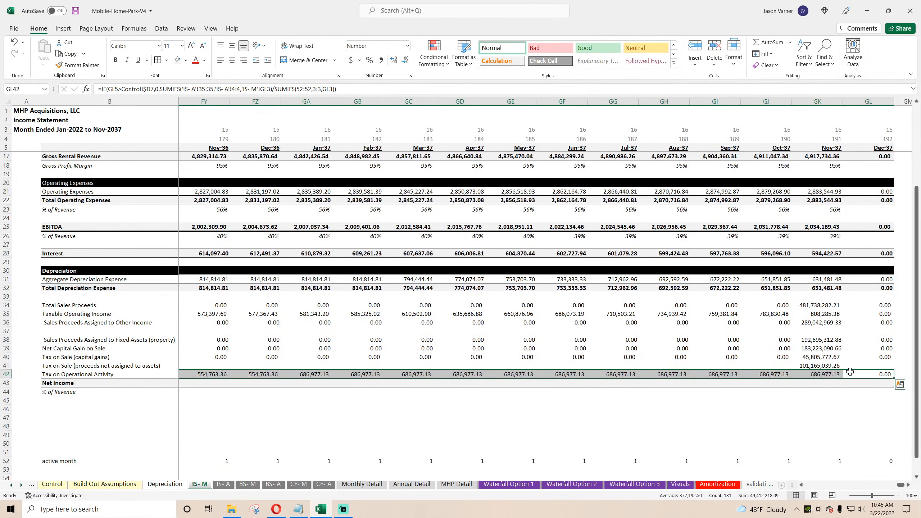
Fill the Nov-37 formulas in GK34:GK42 across to Dec-37 and back through all earlier months to Jan-22 in column C
{"action": "mouse_move", "coordinate": [830, 306]}
{"action": "left_mouse_down"}
{"action": "mouse_move", "coordinate": [827, 368]}
{"action": "mouse_move", "coordinate": [830, 305]}
{"action": "left_mouse_up"}
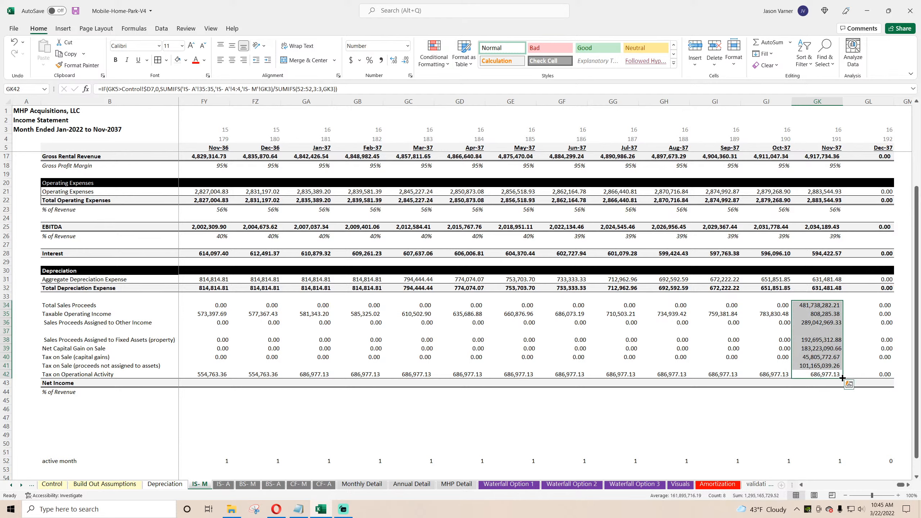
{"action": "left_click_drag", "start_coordinate": [841, 378], "coordinate": [895, 376]}
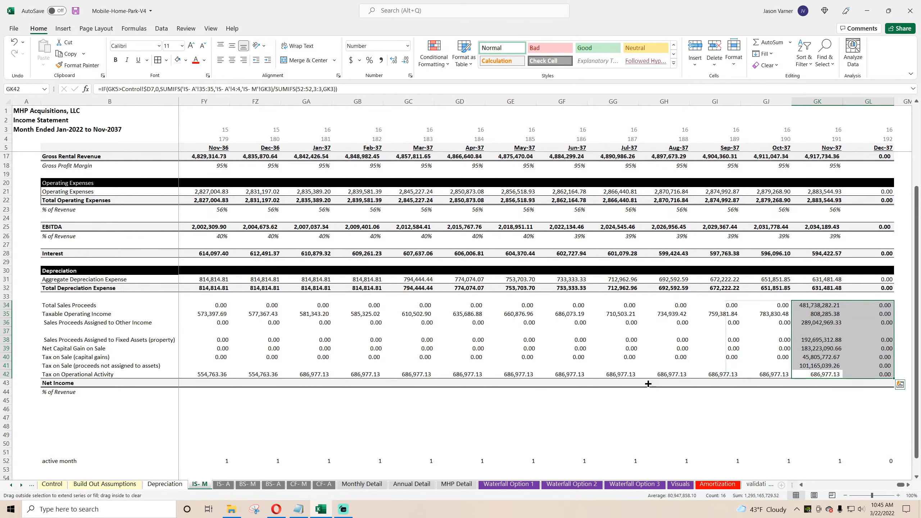
{"action": "left_click_drag", "start_coordinate": [648, 384], "coordinate": [187, 372]}
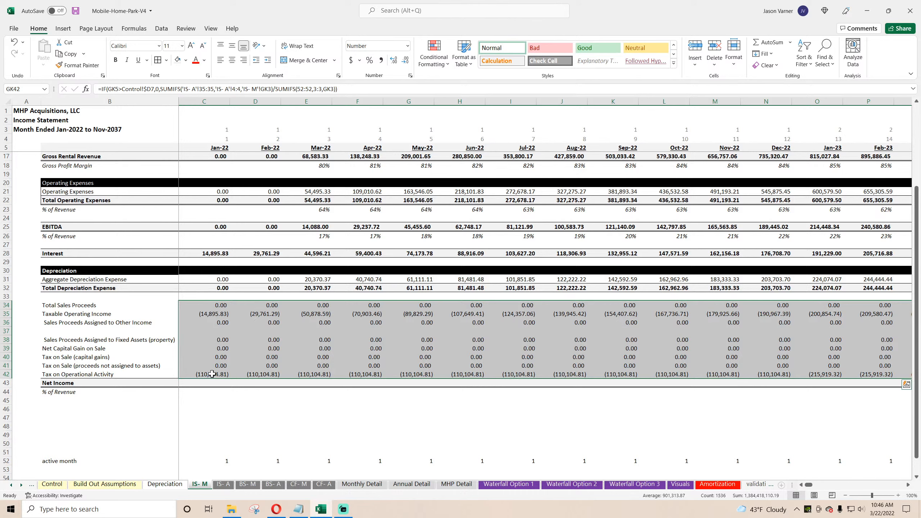
Wrap the Jan-22 Tax on Operational Activity formula in C42 in MAX(…,0) so negative tax becomes zero
{"action": "left_click", "coordinate": [212, 373]}
{"action": "left_click", "coordinate": [102, 89]}
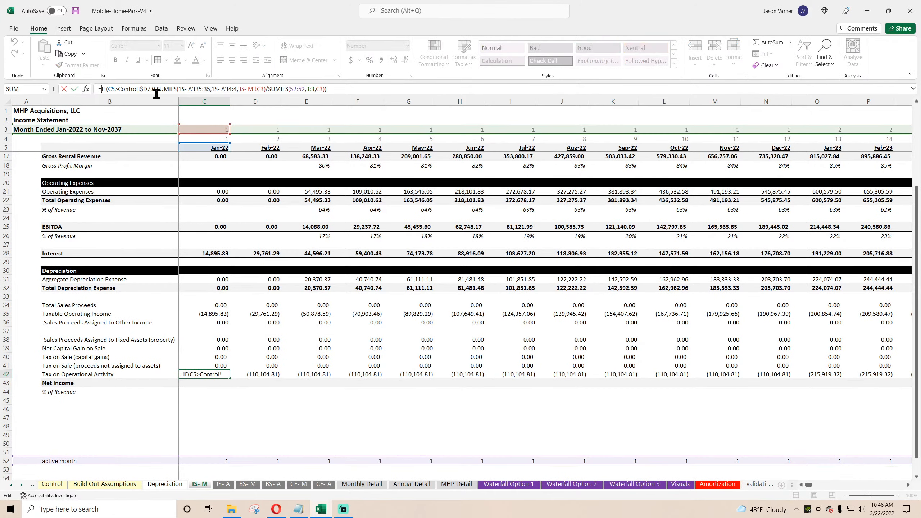
{"action": "type", "text": "max("}
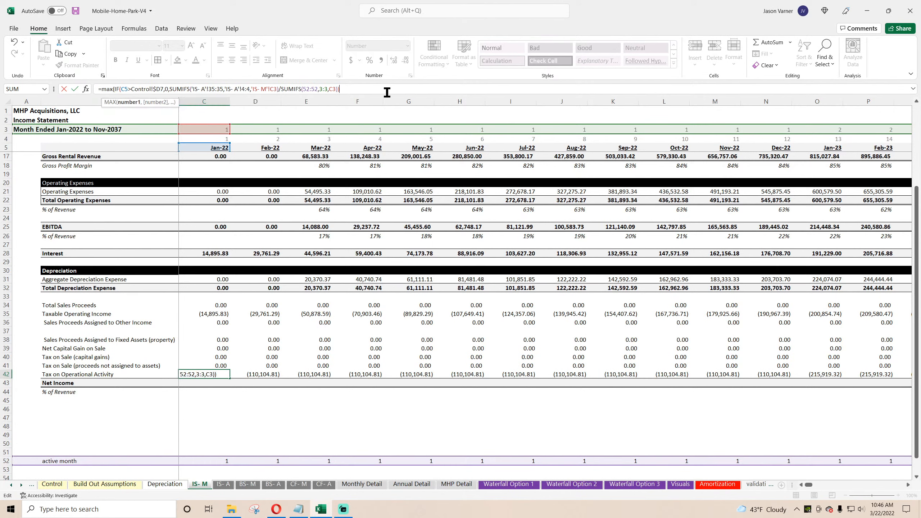
{"action": "type", "text": ",0"}
{"action": "key", "text": "Return"}
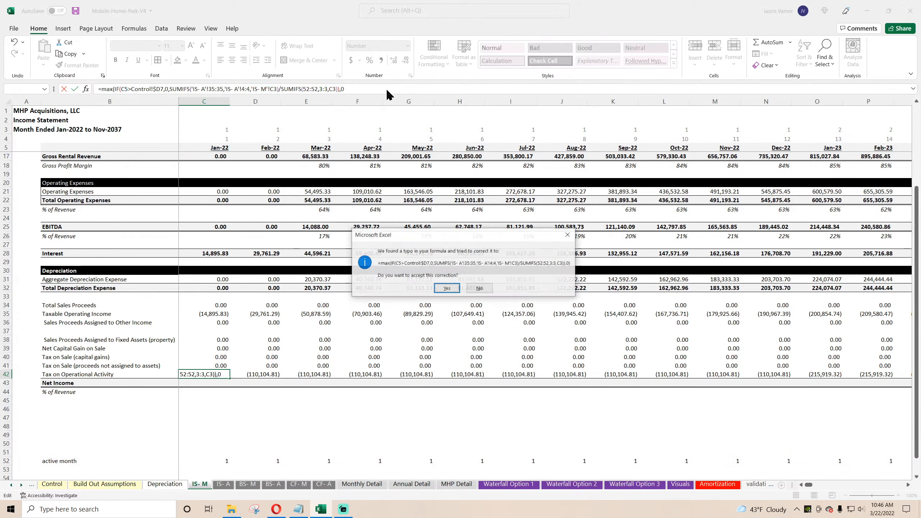
{"action": "key", "text": "Return"}
Fill the C42 MAX formula across the Tax on Operational Activity row through Dec-37 in GL42
{"action": "left_click", "coordinate": [222, 374]}
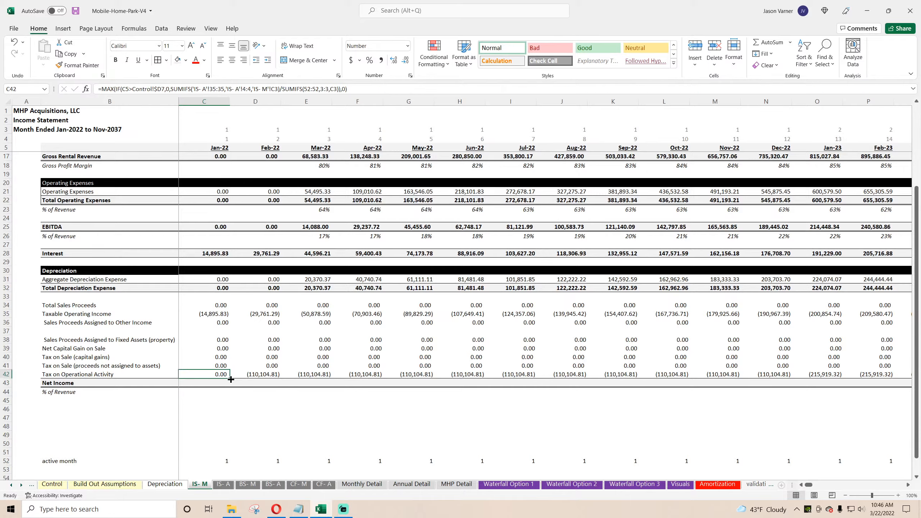
{"action": "left_click_drag", "start_coordinate": [229, 378], "coordinate": [825, 377]}
{"action": "left_click_drag", "start_coordinate": [919, 399], "coordinate": [830, 377]}
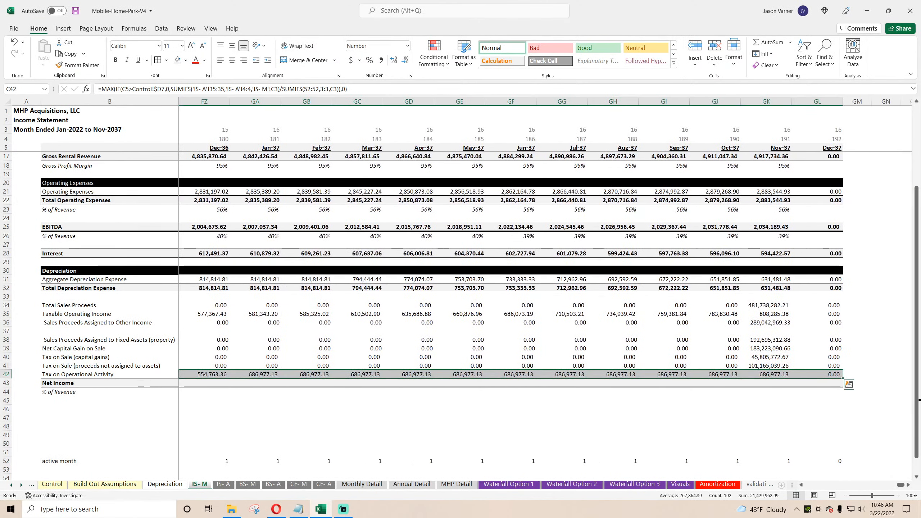
{"action": "left_click", "coordinate": [760, 417]}
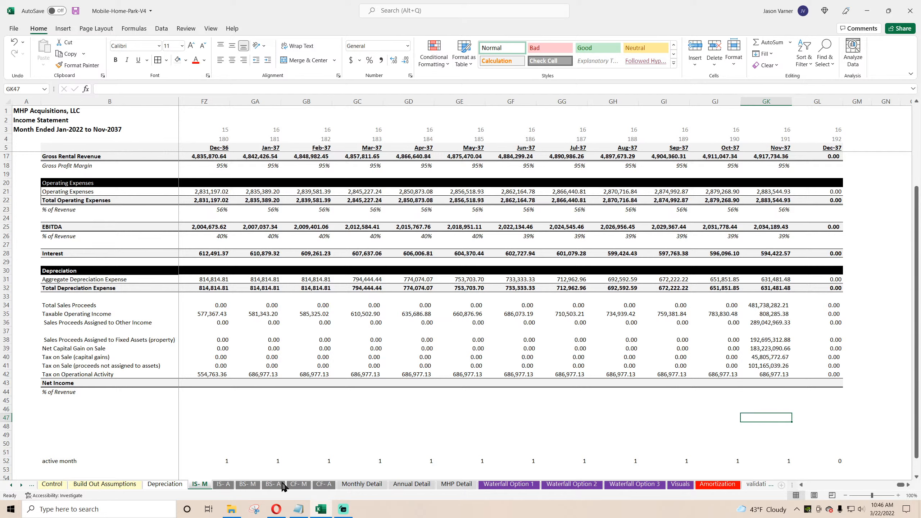
Copy the FY 2037 Net Income formula from R43 on IS- A into the Dec-37 Net Income cell GL43 on IS- M
{"action": "left_click", "coordinate": [223, 484]}
{"action": "right_click", "coordinate": [875, 385]}
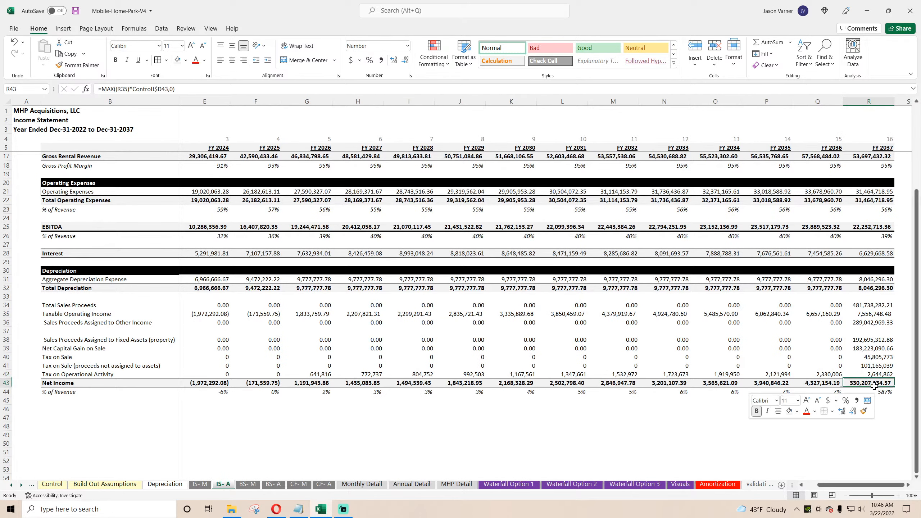
{"action": "left_click", "coordinate": [808, 152]}
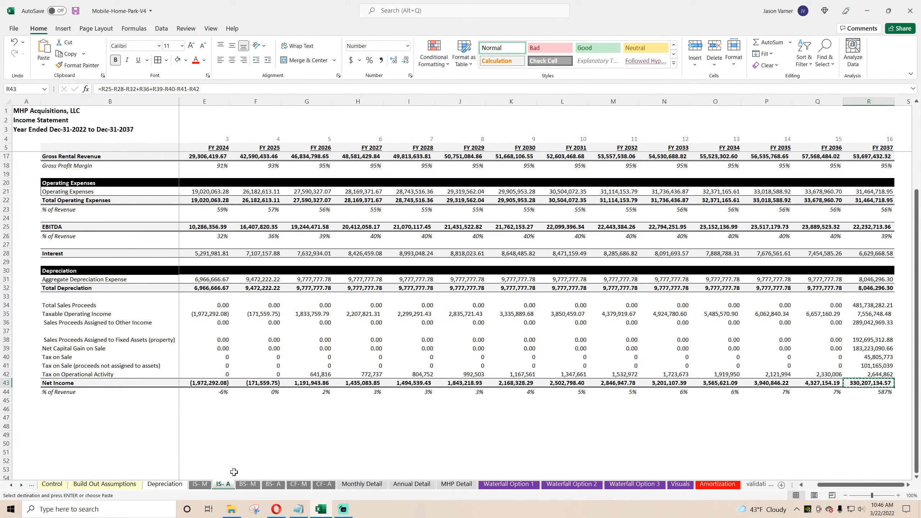
{"action": "left_click", "coordinate": [199, 485]}
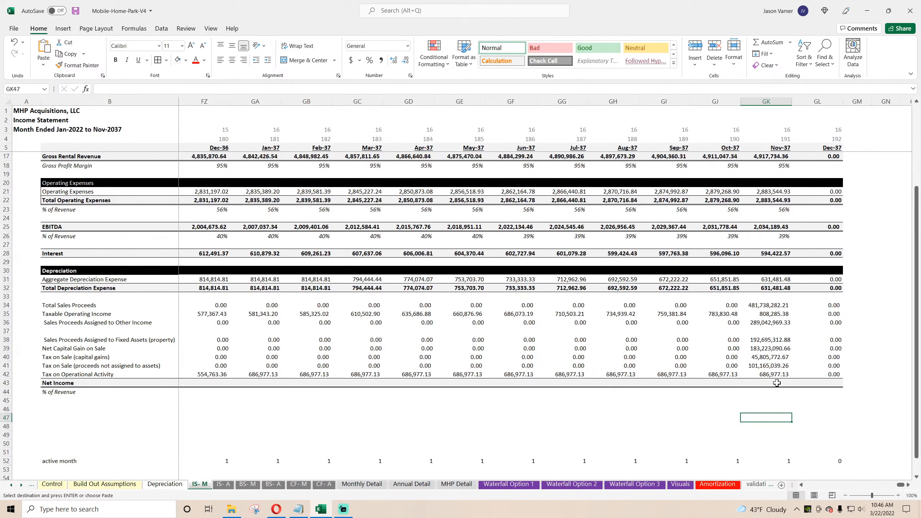
{"action": "right_click", "coordinate": [833, 383]}
{"action": "left_click", "coordinate": [753, 177]}
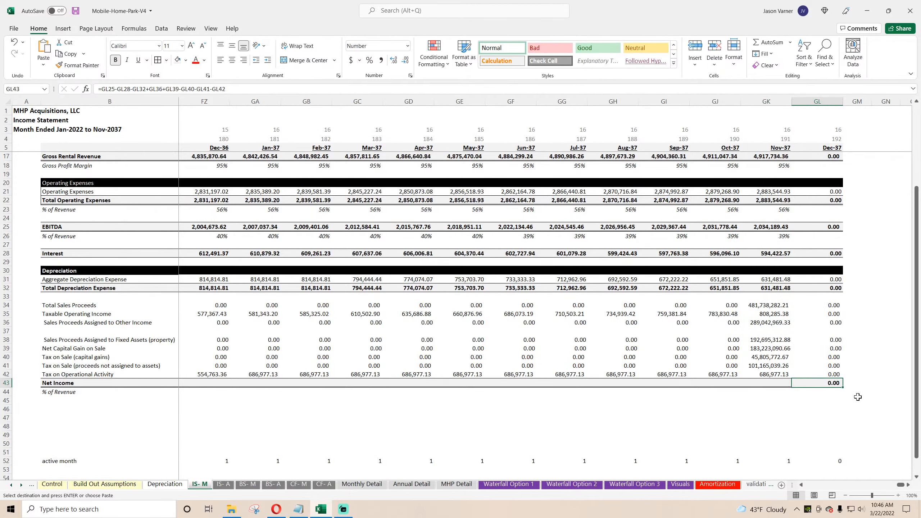
Fill the monthly Net Income formula from GL43 back through all earlier months to Jan-22 in column C
{"action": "left_click_drag", "start_coordinate": [842, 387], "coordinate": [714, 383]}
{"action": "left_click", "coordinate": [765, 383]}
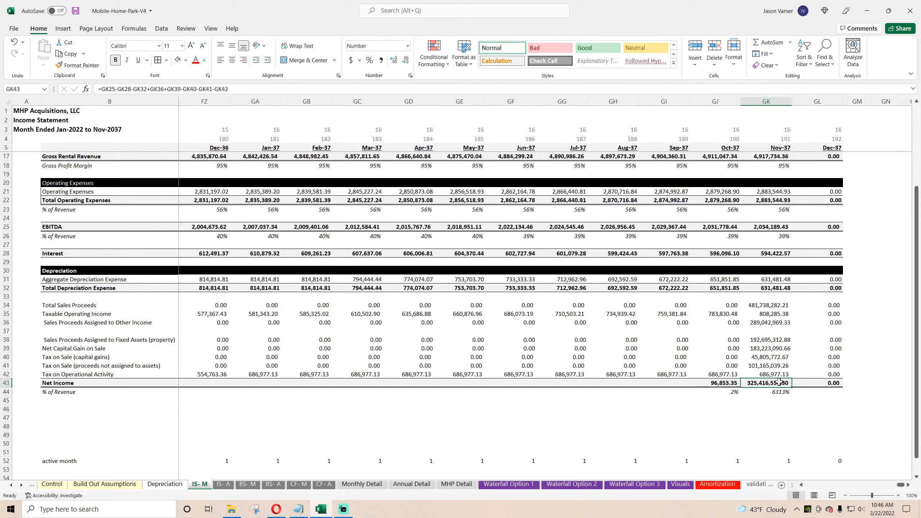
{"action": "left_click_drag", "start_coordinate": [791, 387], "coordinate": [186, 407]}
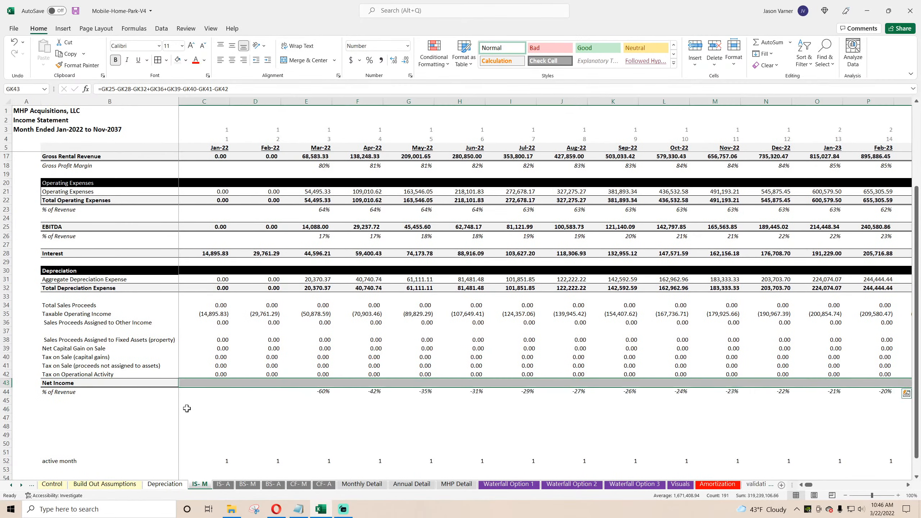
{"action": "left_click", "coordinate": [307, 418]}
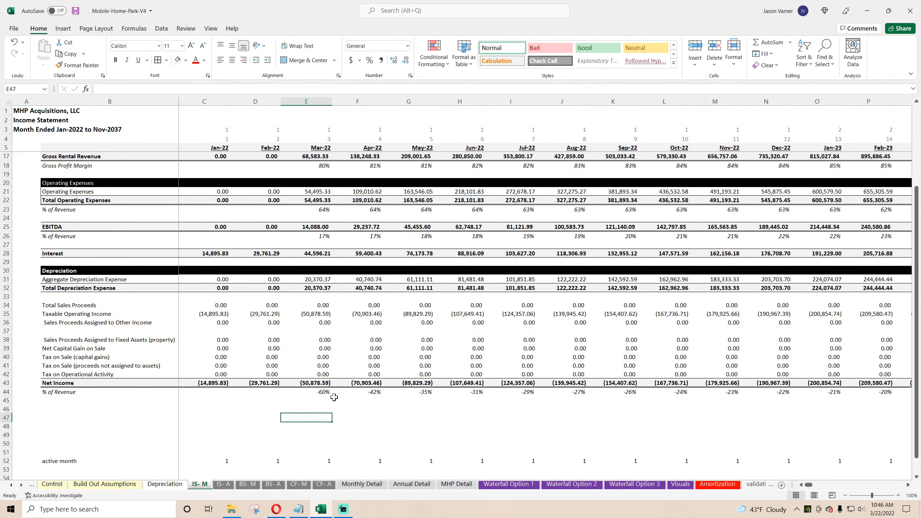
Check the Feb-22 % of Revenue formula in D44 below Net Income and save the workbook
{"action": "left_click_drag", "start_coordinate": [330, 394], "coordinate": [250, 398]}
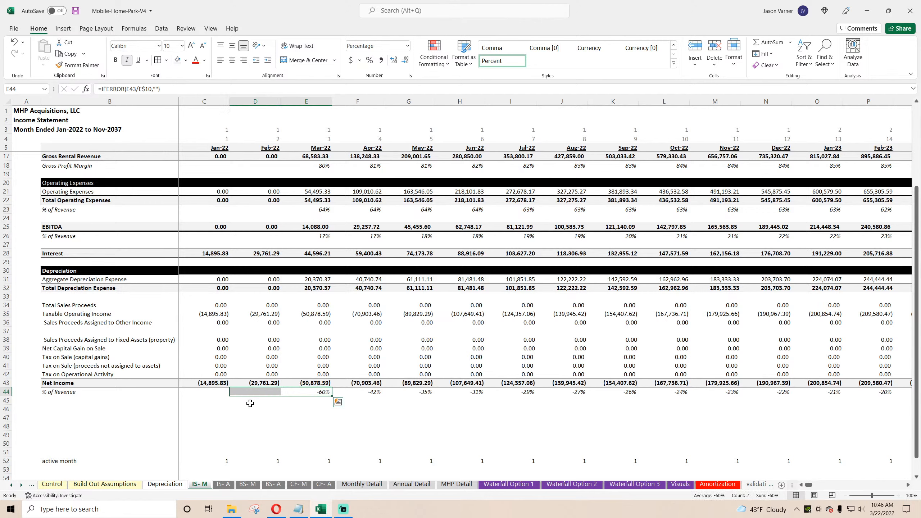
{"action": "double_click", "coordinate": [266, 392]}
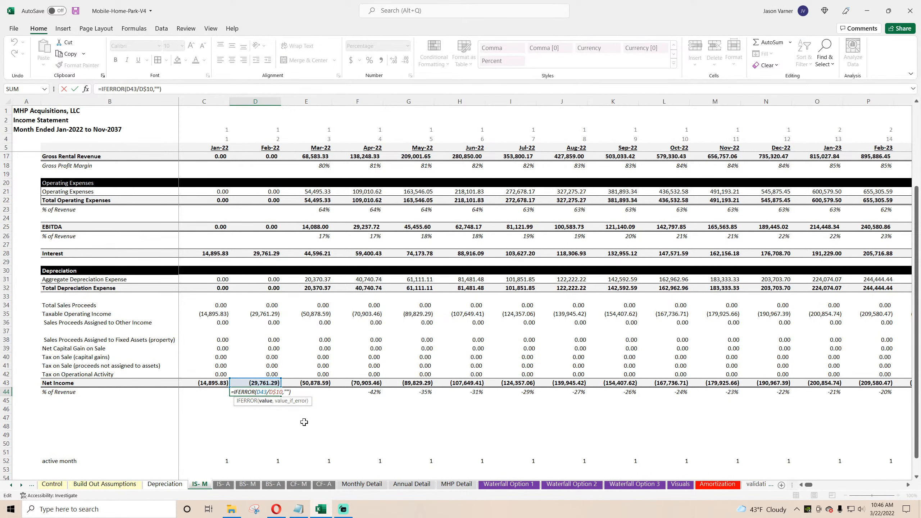
{"action": "scroll", "coordinate": [312, 417], "scroll_direction": "up", "scroll_amount": 3}
{"action": "key", "text": "Return"}
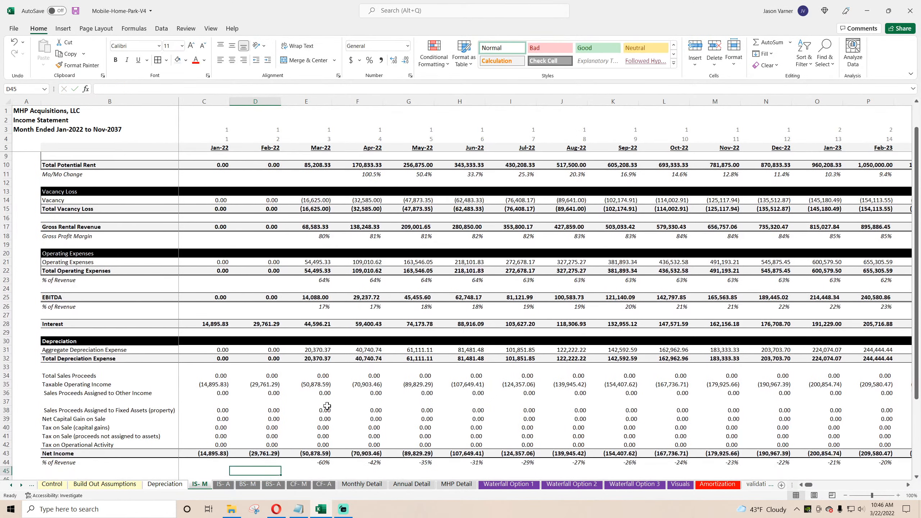
{"action": "scroll", "coordinate": [327, 405], "scroll_direction": "down", "scroll_amount": 4}
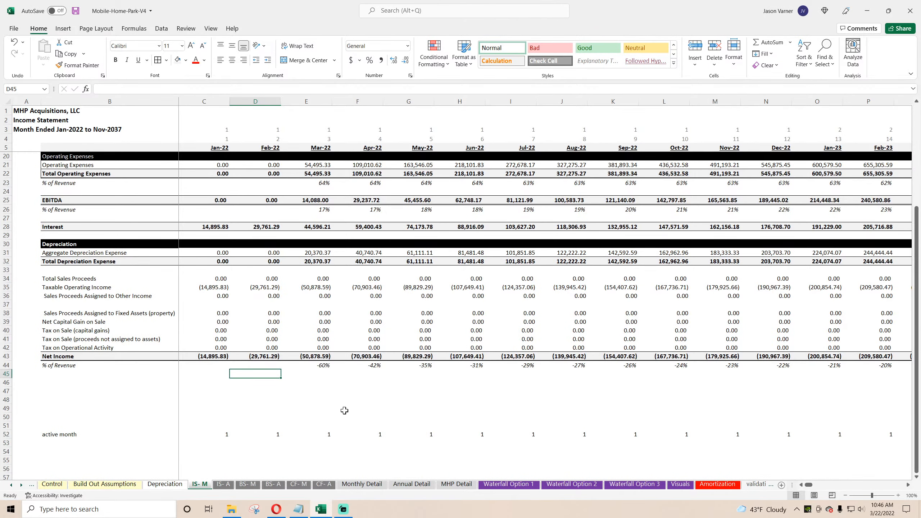
{"action": "left_click", "coordinate": [76, 12]}
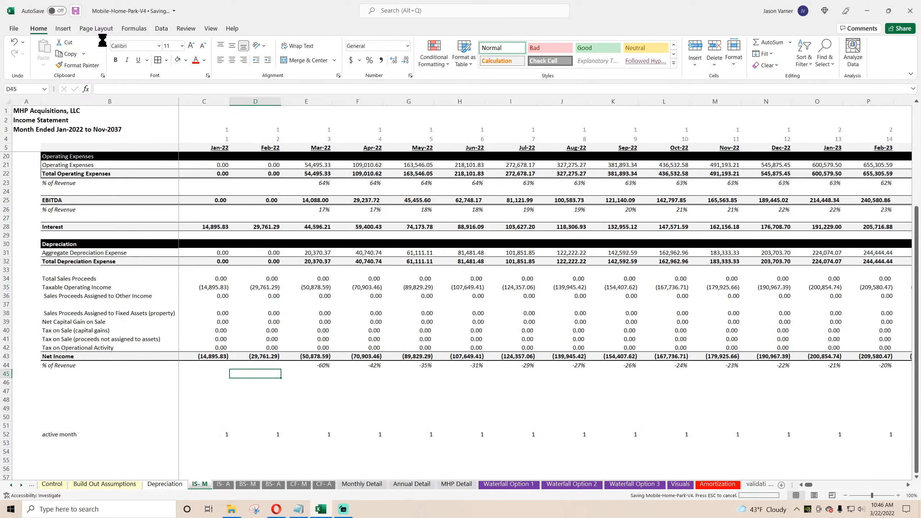
On IS- A, enter a Net Income check in S43 as =SUM(C43:R43)-'IS- M'!43:43
{"action": "left_click", "coordinate": [224, 485]}
{"action": "left_click", "coordinate": [898, 384]}
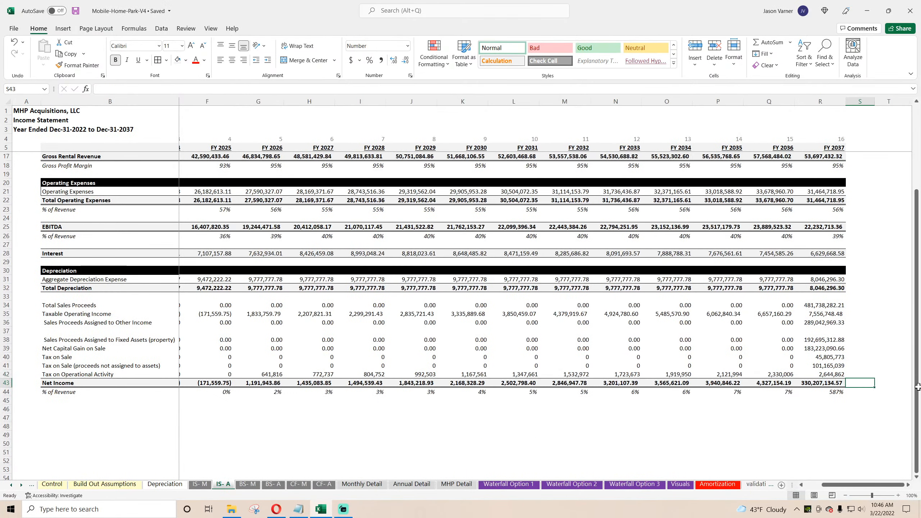
{"action": "left_click", "coordinate": [756, 42]}
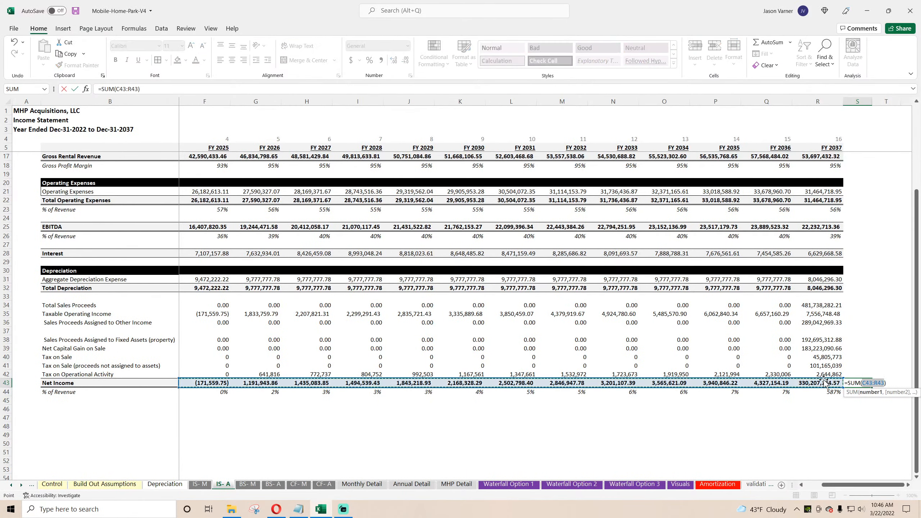
{"action": "left_click_drag", "start_coordinate": [826, 383], "coordinate": [203, 382]}
{"action": "left_click", "coordinate": [195, 89]}
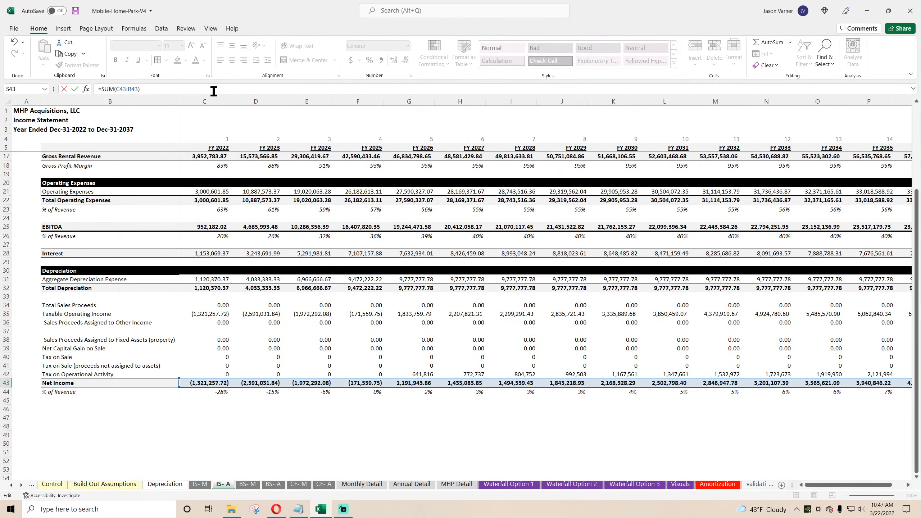
{"action": "type", "text": "-"}
{"action": "left_click", "coordinate": [206, 485]}
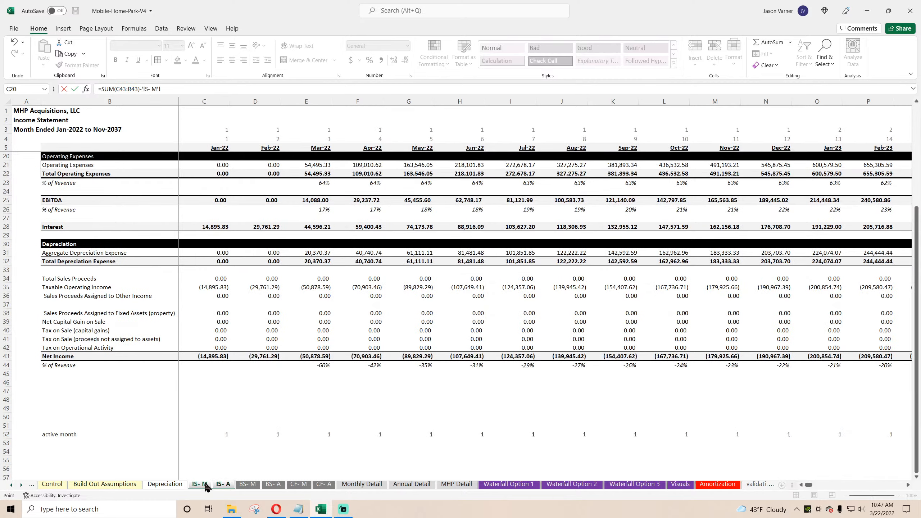
{"action": "left_click", "coordinate": [7, 356]}
{"action": "key", "text": "Return"}
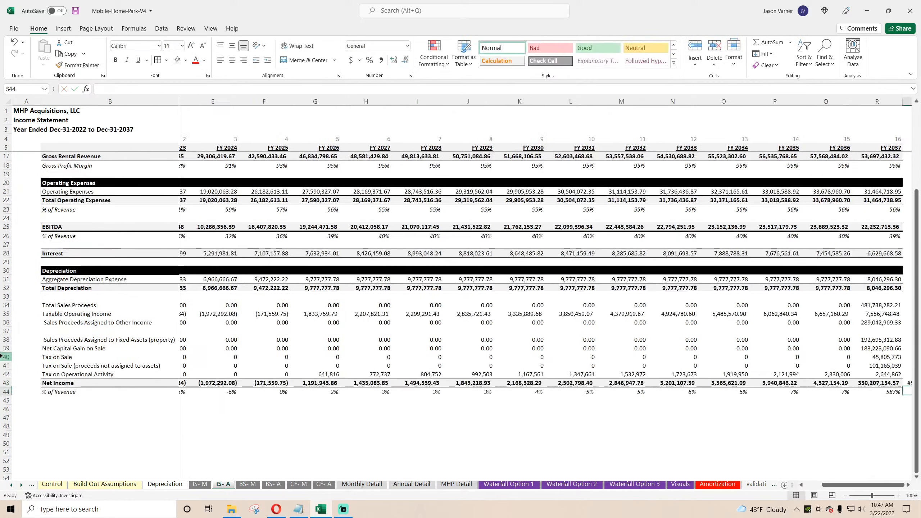
Wrap the monthly row reference in S43 in SUM so the check reads =SUM(C43:R43)-SUM('IS- M'!43:43)
{"action": "left_click", "coordinate": [861, 382]}
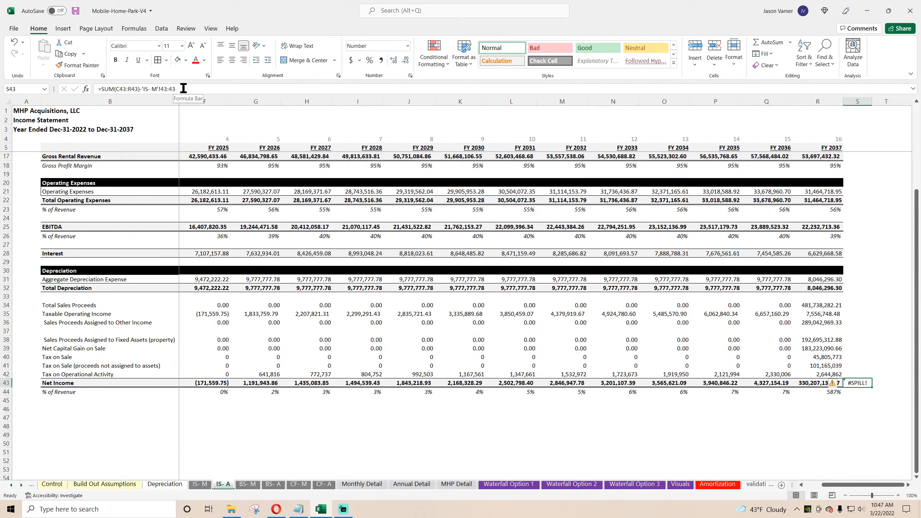
{"action": "left_click", "coordinate": [140, 89]}
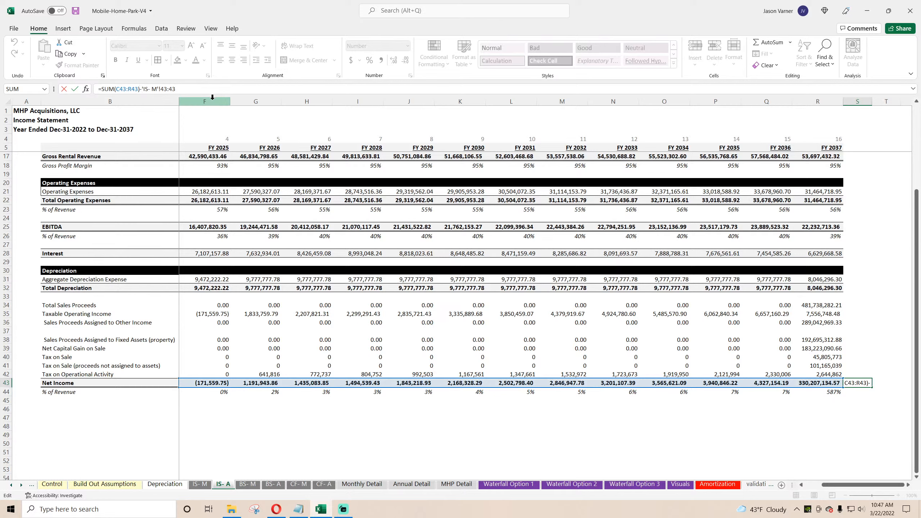
{"action": "type", "text": "sum("}
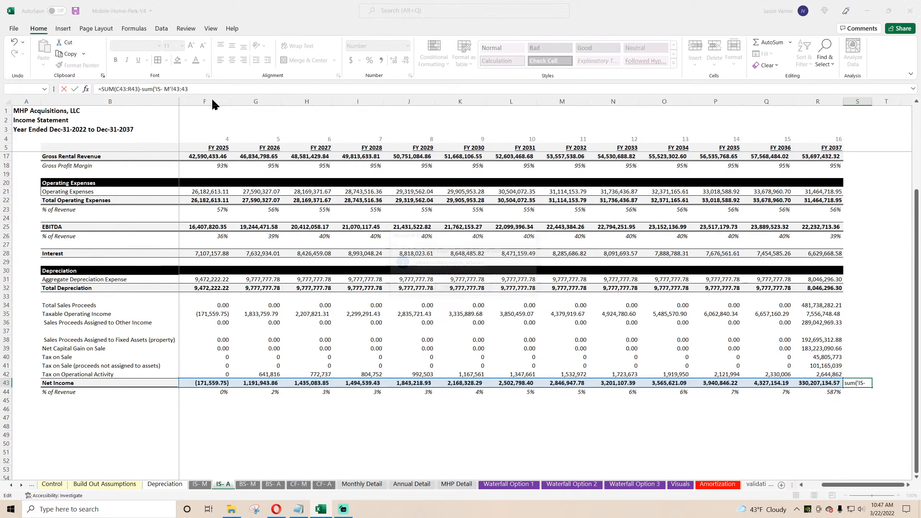
{"action": "key", "text": "Return"}
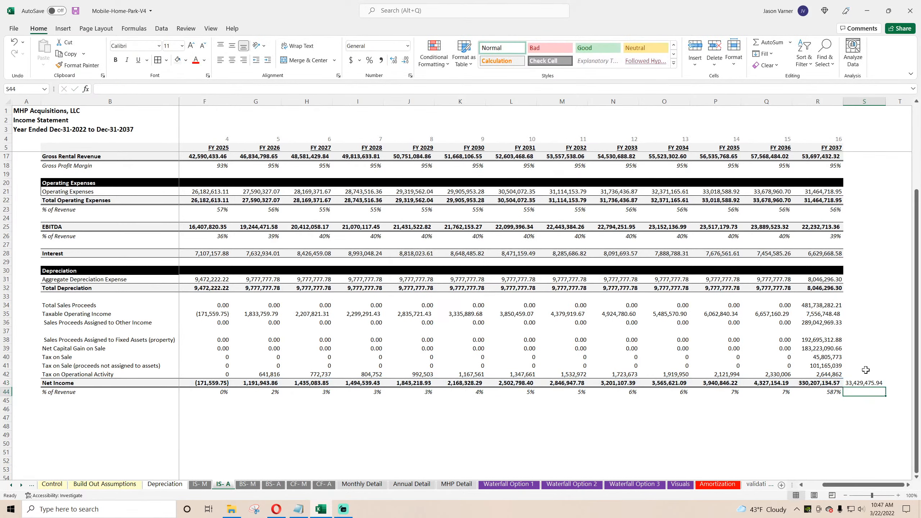
Compare the total of the annual Net Income row on IS- A with the total of monthly row 43 on IS- M
{"action": "left_click", "coordinate": [866, 383]}
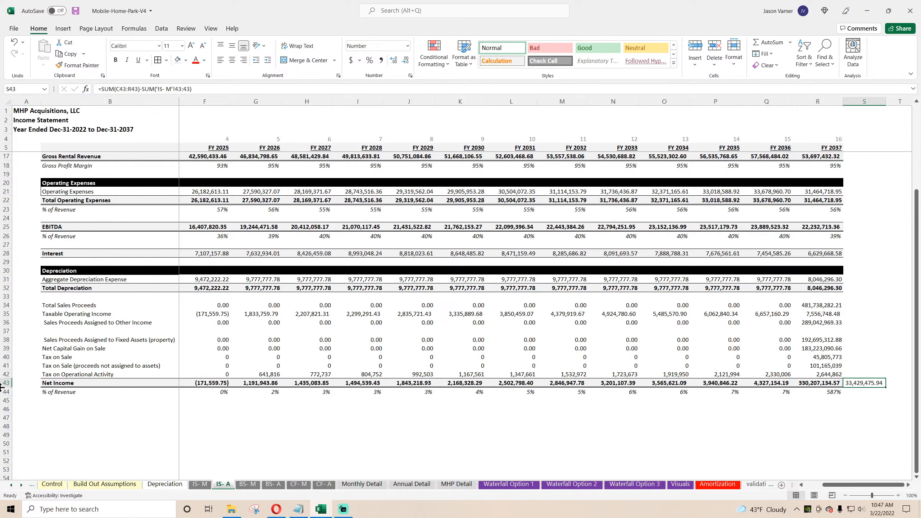
{"action": "left_click_drag", "start_coordinate": [817, 383], "coordinate": [218, 384]}
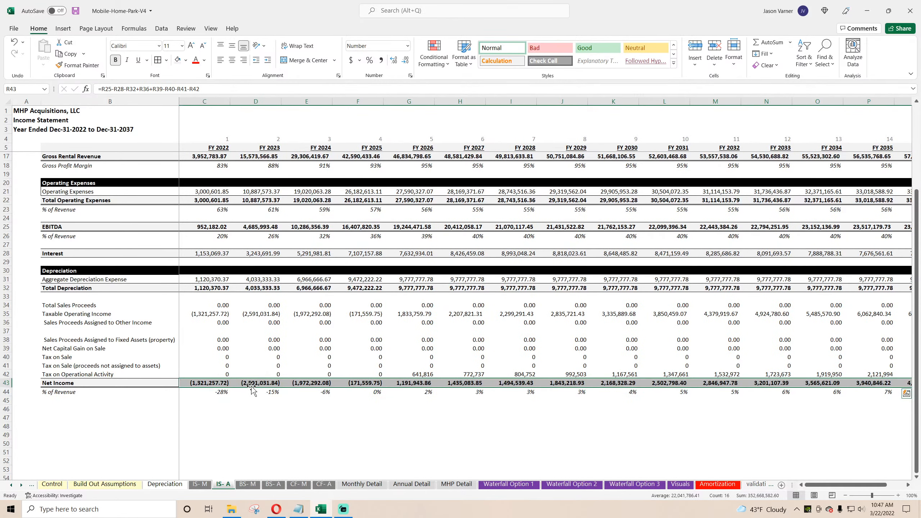
{"action": "left_click", "coordinate": [199, 484]}
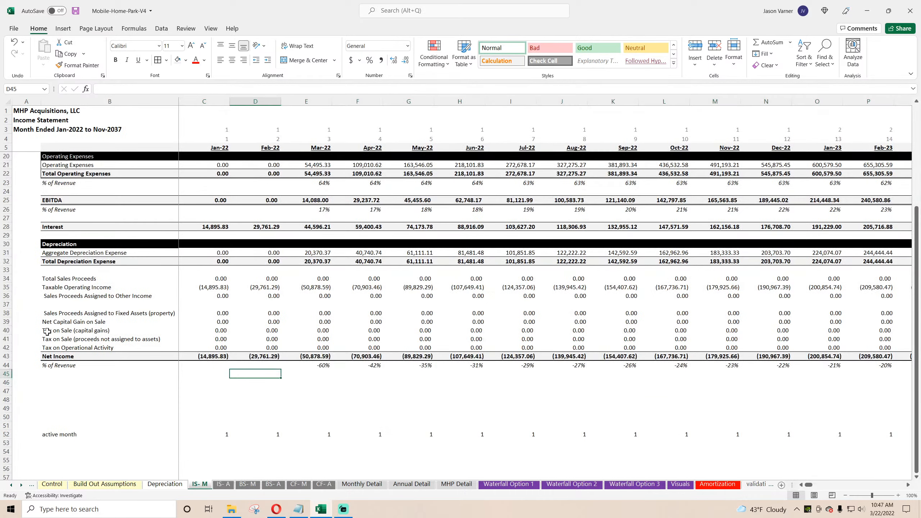
{"action": "left_click", "coordinate": [2, 356]}
{"action": "left_click", "coordinate": [730, 413]}
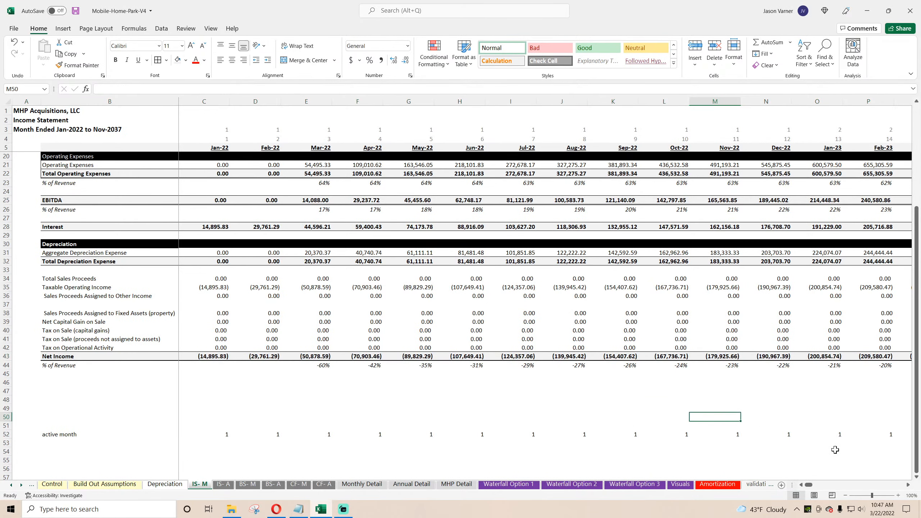
Compare the 2037 monthly Tax on Operational Activity total on IS- M with the FY 2037 amount on IS- A
{"action": "left_click_drag", "start_coordinate": [809, 484], "coordinate": [908, 495]}
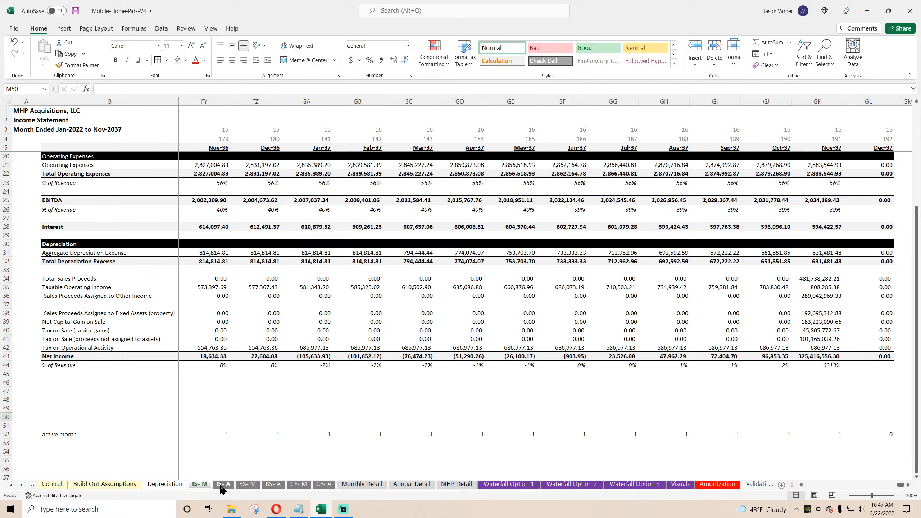
{"action": "left_click", "coordinate": [828, 358]}
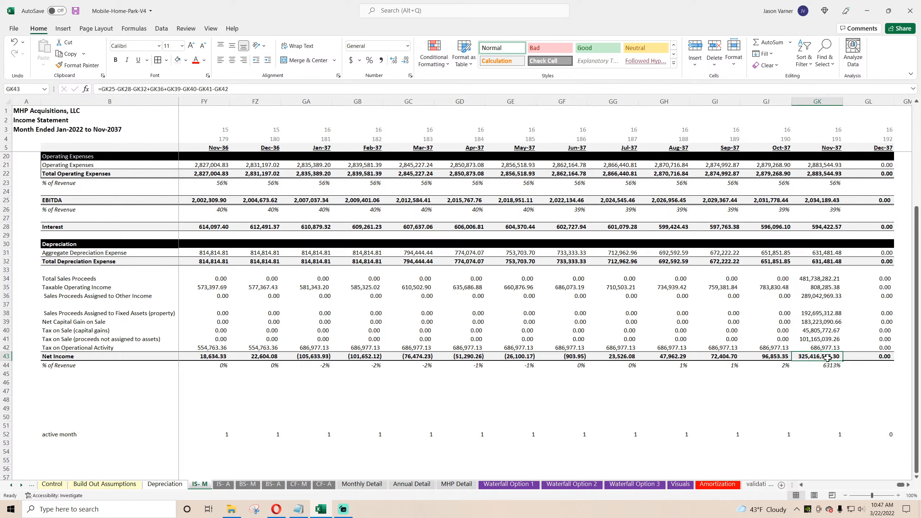
{"action": "left_click_drag", "start_coordinate": [824, 348], "coordinate": [305, 351]}
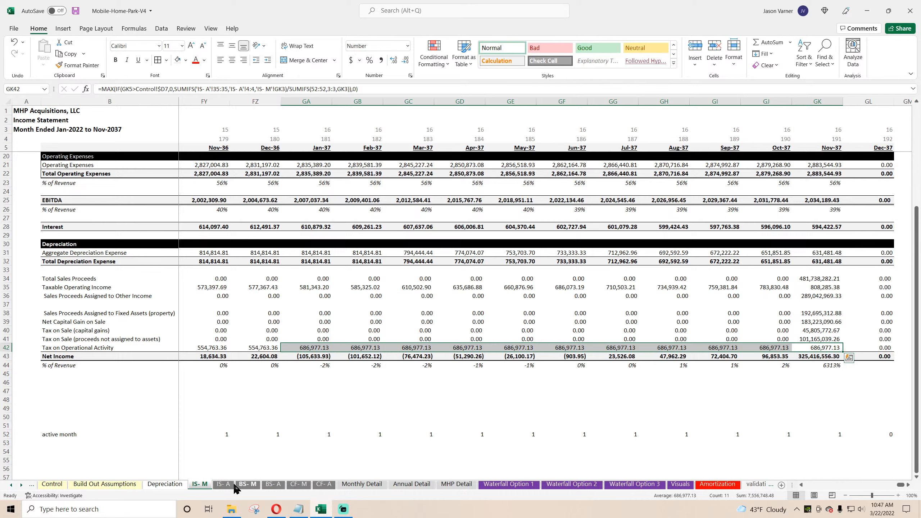
{"action": "left_click", "coordinate": [223, 483]}
{"action": "left_click_drag", "start_coordinate": [849, 485], "coordinate": [867, 485]}
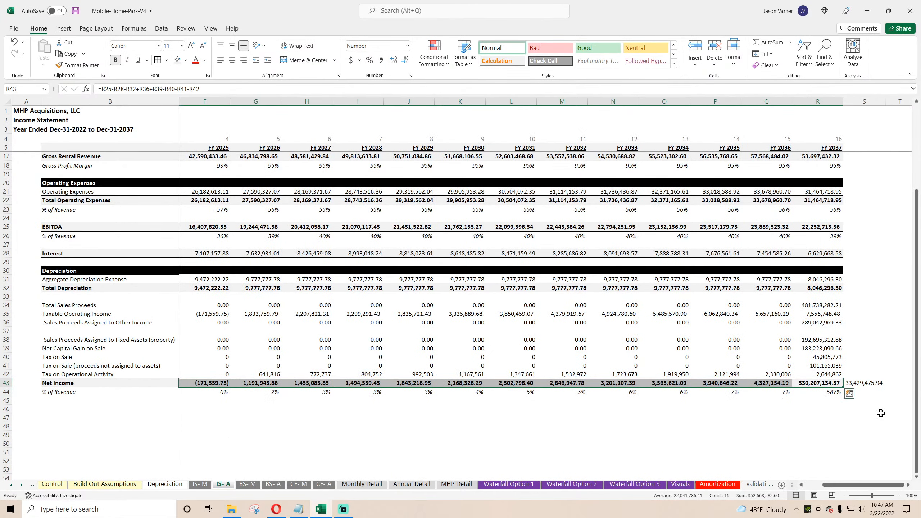
Compare the annual Tax on Operational Activity formulas for FY 2037 and FY 2036 on IS- A with the 2037 monthly formulas on IS- M
{"action": "left_click", "coordinate": [822, 375]}
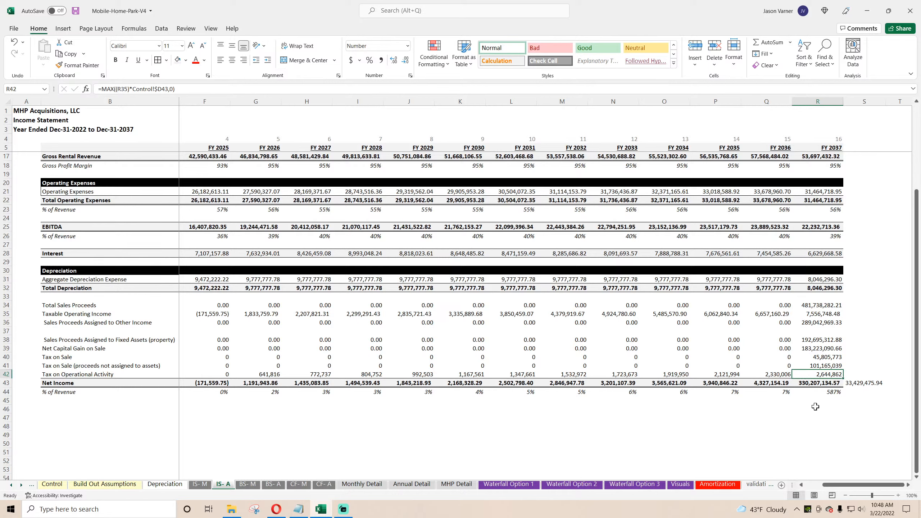
{"action": "double_click", "coordinate": [822, 374]}
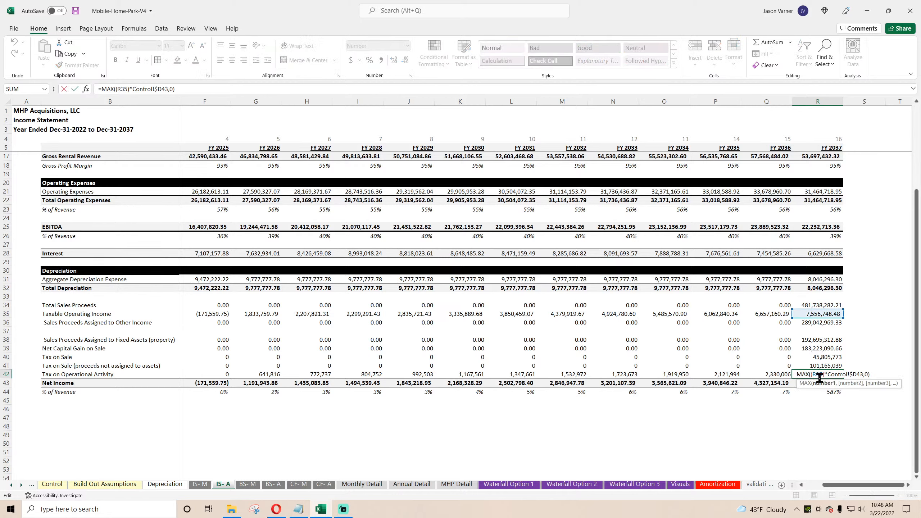
{"action": "key", "text": "Return"}
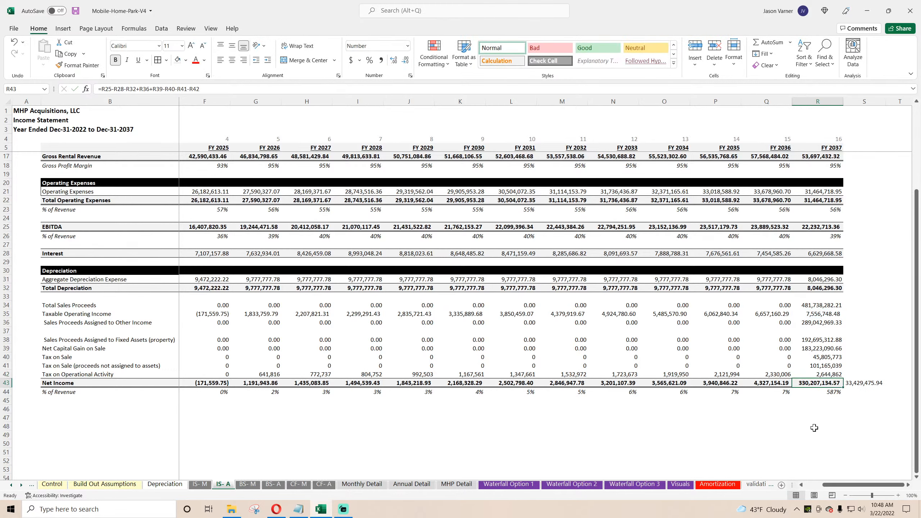
{"action": "left_click", "coordinate": [822, 374]}
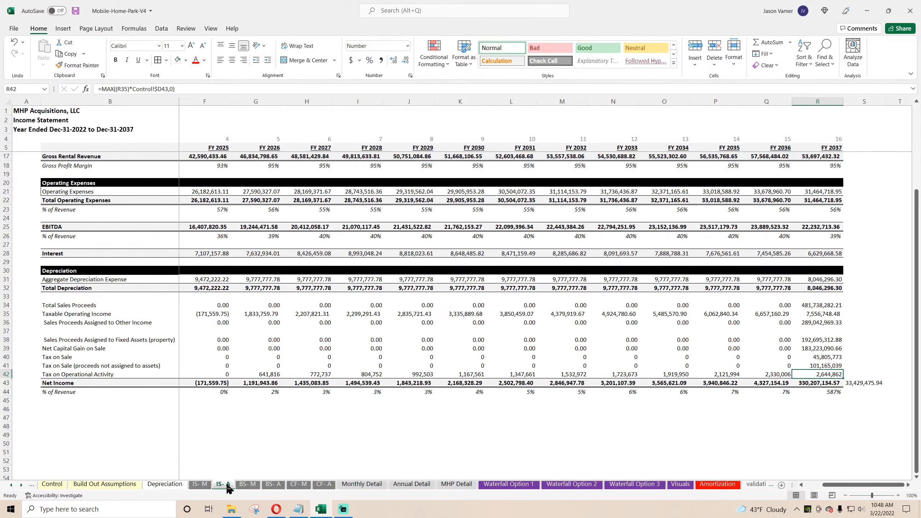
{"action": "left_click", "coordinate": [200, 484]}
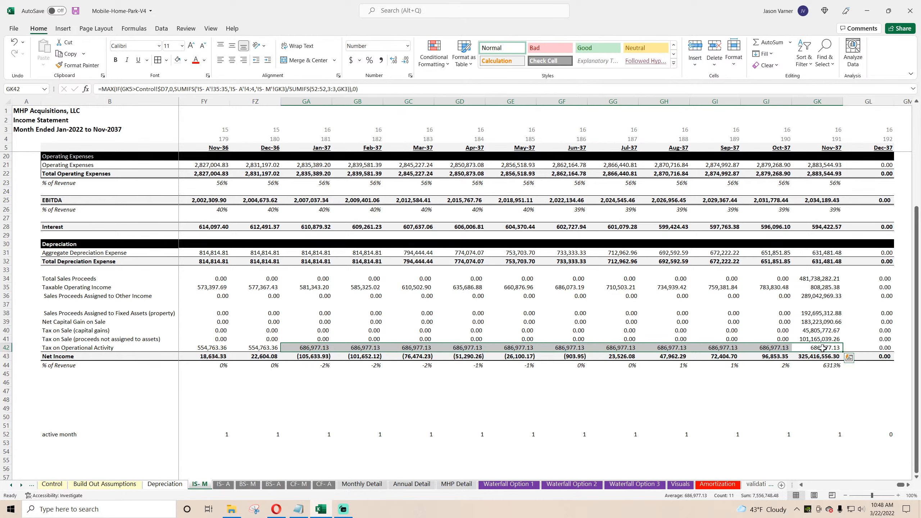
{"action": "left_click", "coordinate": [222, 484]}
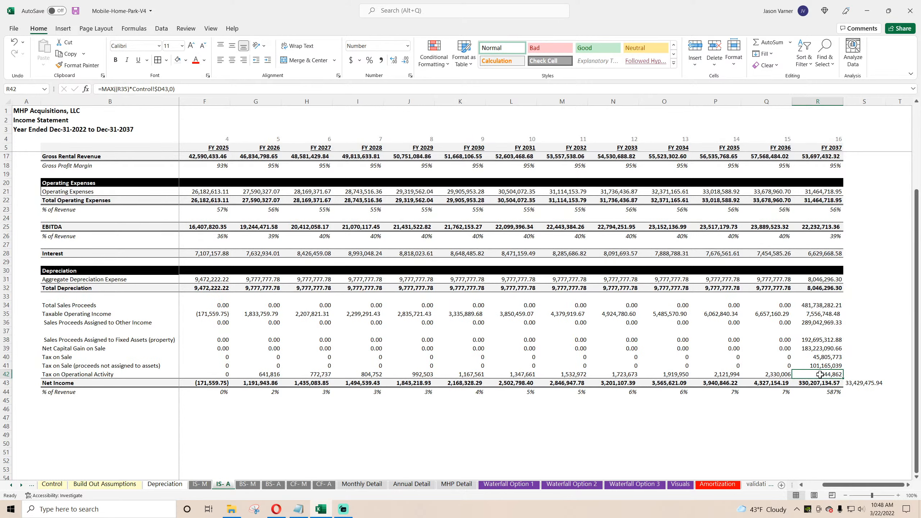
{"action": "left_click", "coordinate": [773, 373]}
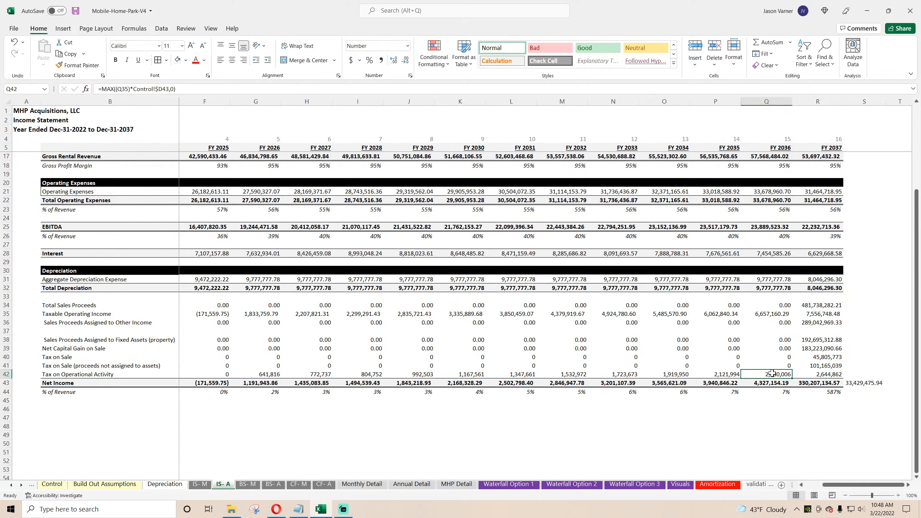
{"action": "left_click", "coordinate": [204, 477]}
{"action": "left_click", "coordinate": [202, 486]}
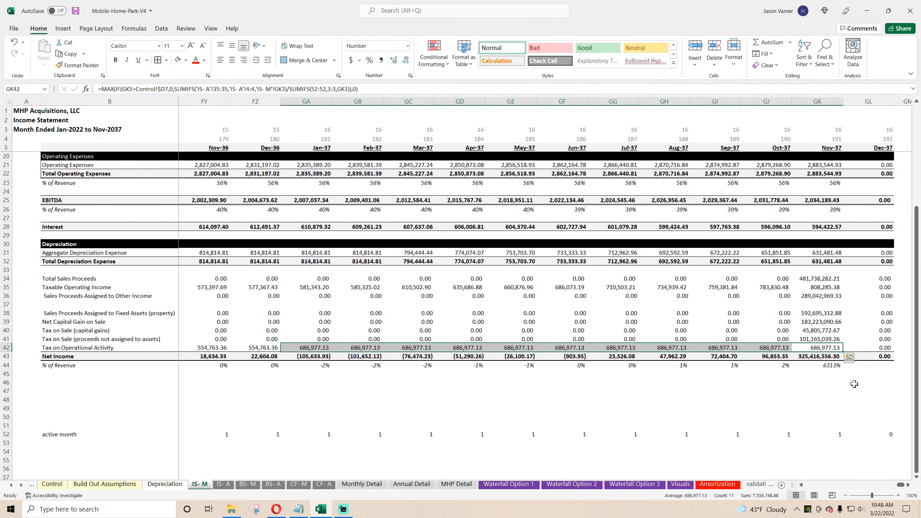
In the Dec-37 Tax on Operational Activity formula on IS- M, change the SUMIFS sum range from 'IS- A'!35:35 to 'IS- A'!42:42
{"action": "left_click", "coordinate": [850, 347]}
{"action": "left_click", "coordinate": [220, 89]}
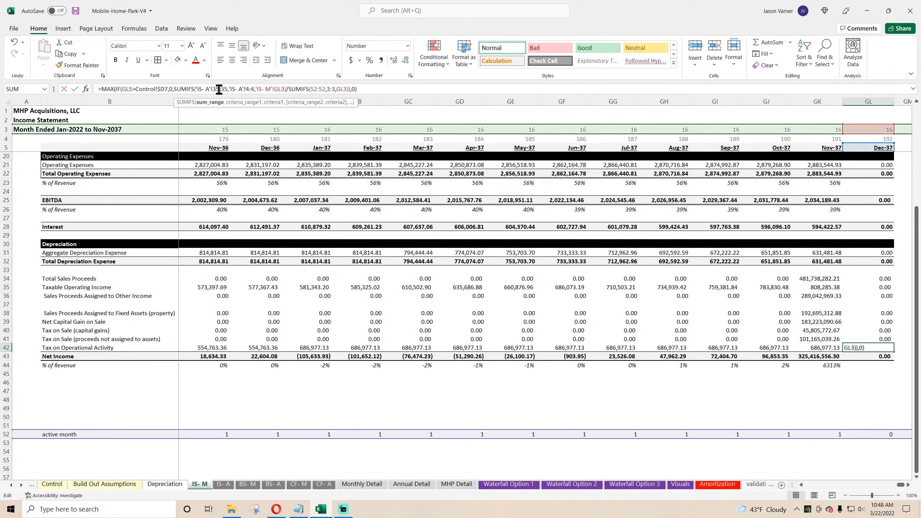
{"action": "key", "text": "BackSpace"}
{"action": "key", "text": "BackSpace"}
{"action": "type", "text": "42"}
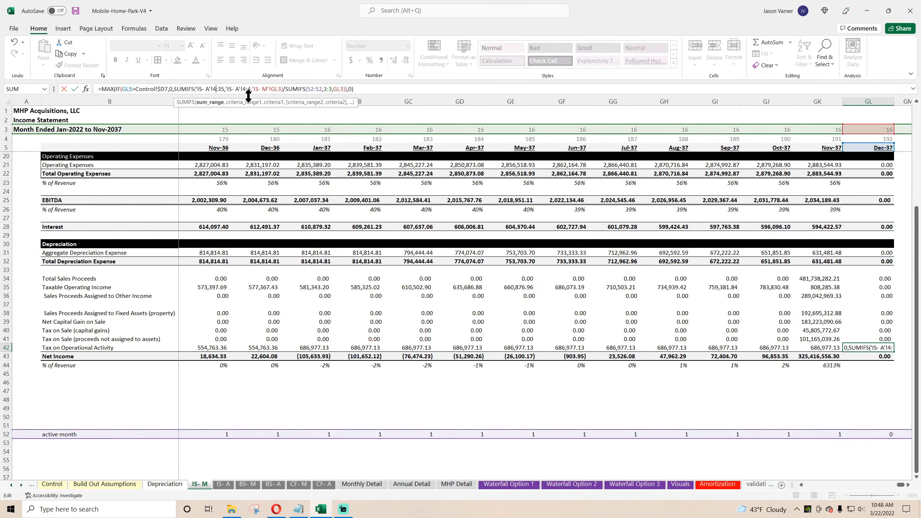
{"action": "key", "text": "BackSpace"}
{"action": "key", "text": "BackSpace"}
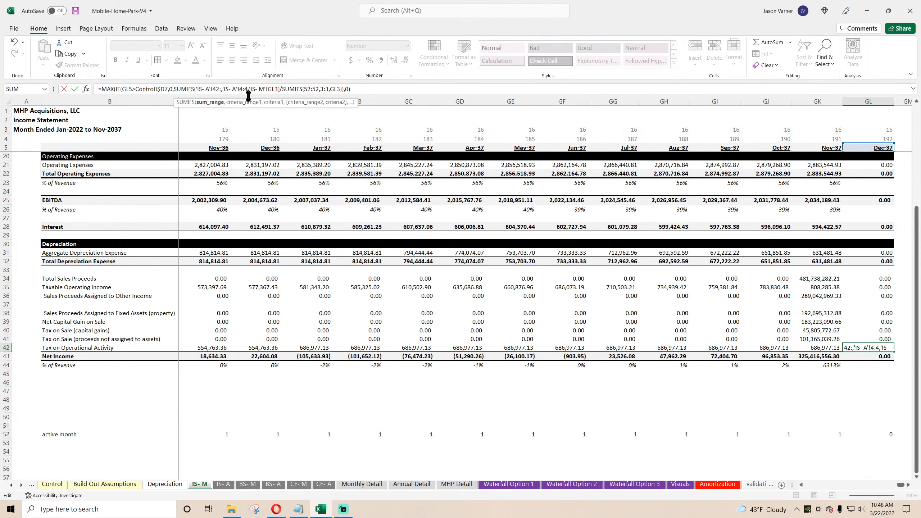
{"action": "type", "text": "42"}
{"action": "key", "text": "Return"}
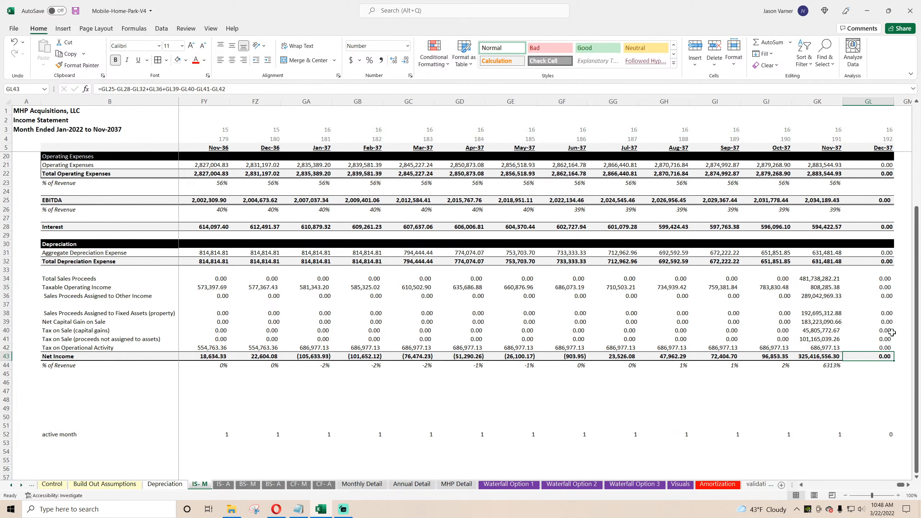
Copy the revised Dec-37 Tax on Operational Activity formula across all the monthly columns of row 42 on IS- M
{"action": "left_click", "coordinate": [885, 347]}
{"action": "left_click_drag", "start_coordinate": [894, 352], "coordinate": [2, 359]}
{"action": "left_click", "coordinate": [838, 349]}
{"action": "left_click_drag", "start_coordinate": [812, 485], "coordinate": [903, 490]}
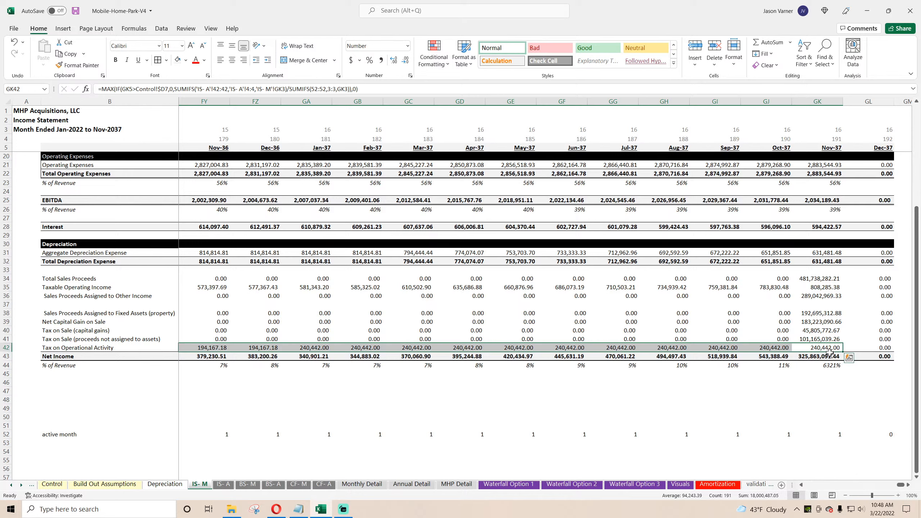
Verify the 2037 monthly operating income and tax totals against IS- A and the Net Income check in S43, and save the workbook
{"action": "left_click_drag", "start_coordinate": [820, 287], "coordinate": [312, 288]}
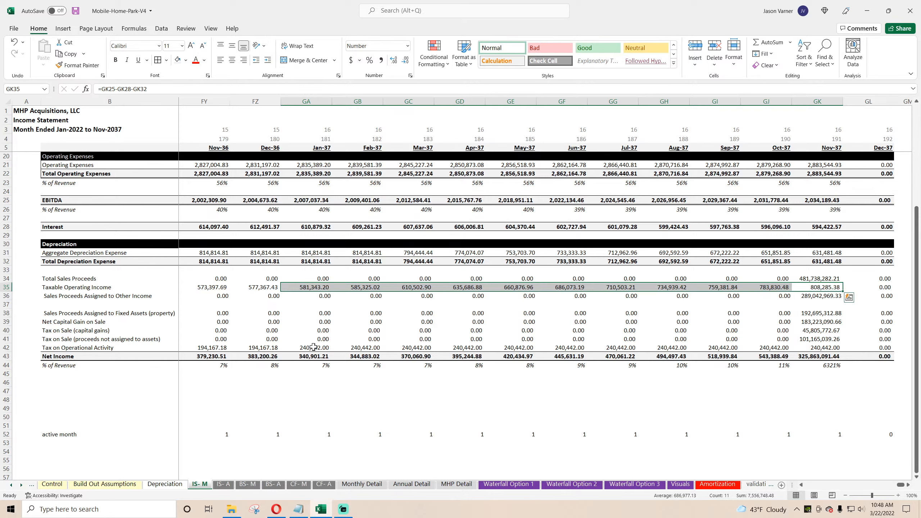
{"action": "left_click_drag", "start_coordinate": [313, 347], "coordinate": [811, 349]}
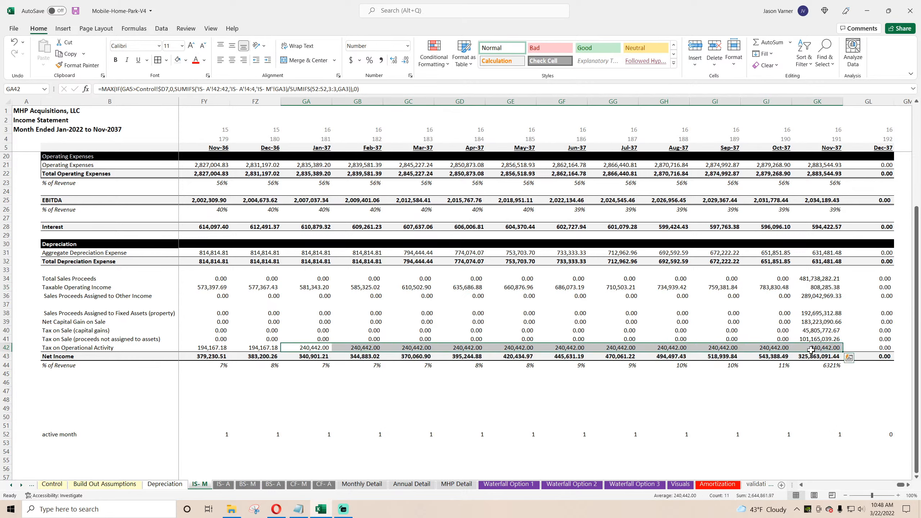
{"action": "left_click", "coordinate": [223, 483]}
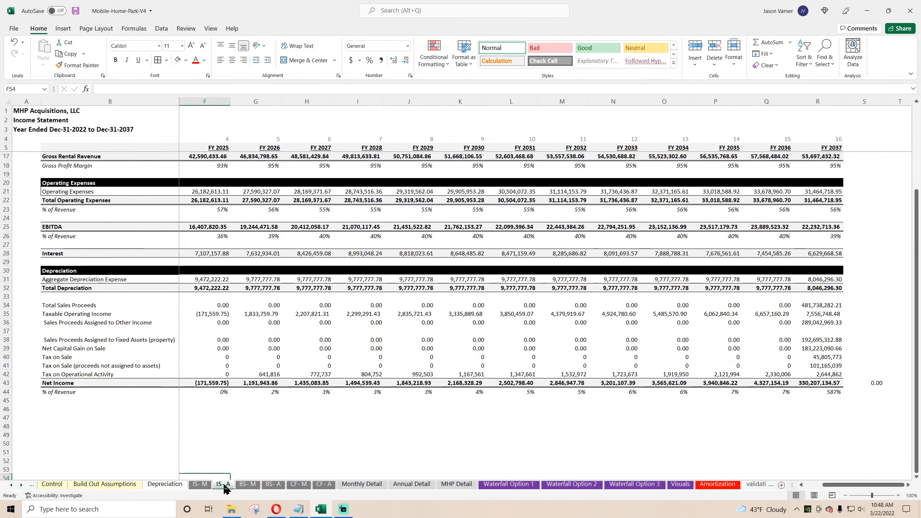
{"action": "left_click", "coordinate": [863, 385]}
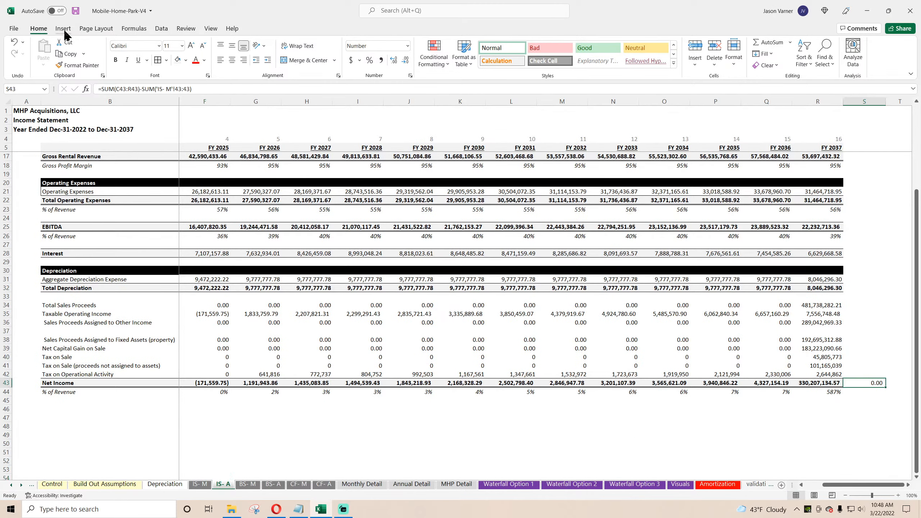
{"action": "left_click", "coordinate": [76, 12]}
Review the Nov-37 sale proceeds and Tax on Sale (capital gains) formulas on IS- M and save the workbook
{"action": "left_click", "coordinate": [200, 484]}
{"action": "left_click", "coordinate": [815, 278]}
{"action": "left_click", "coordinate": [814, 312]}
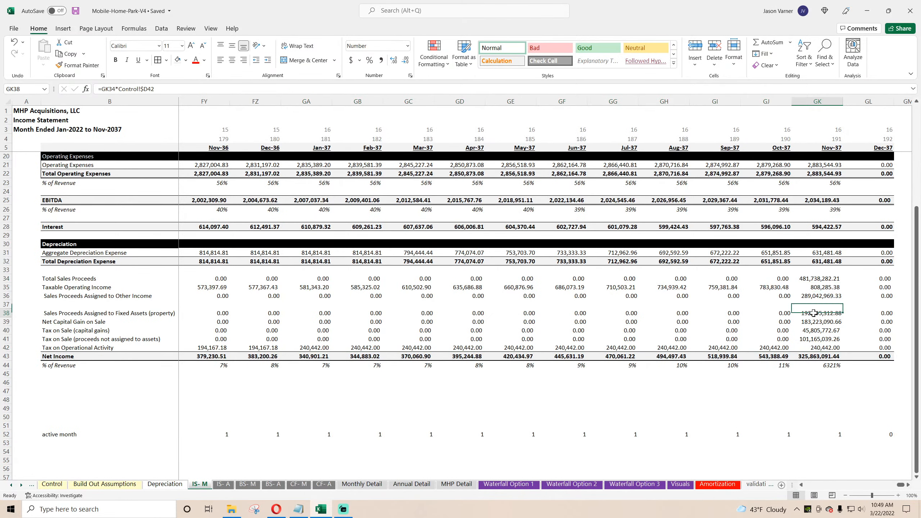
{"action": "left_click", "coordinate": [816, 330]}
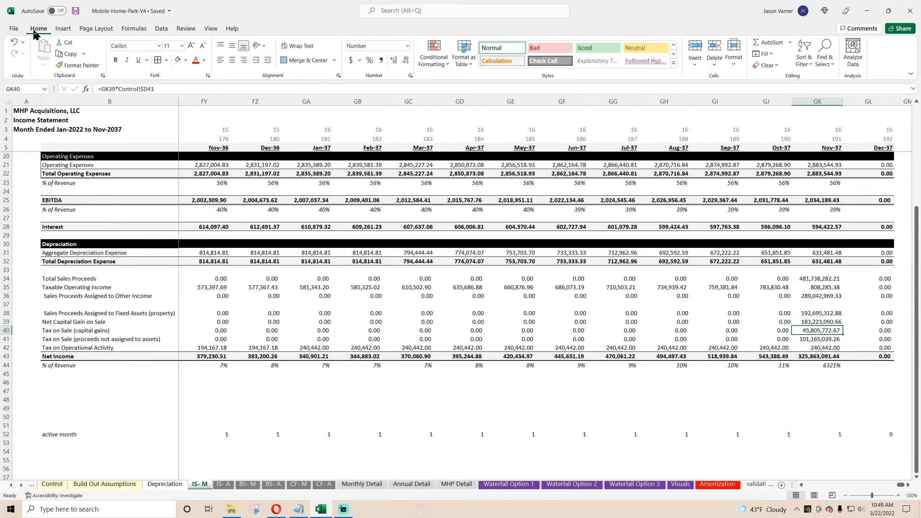
{"action": "left_click", "coordinate": [76, 11]}
Set the Exit Month on Control to Dec-37 and examine the Net Income check in S43 on IS- A
{"action": "left_click", "coordinate": [58, 485]}
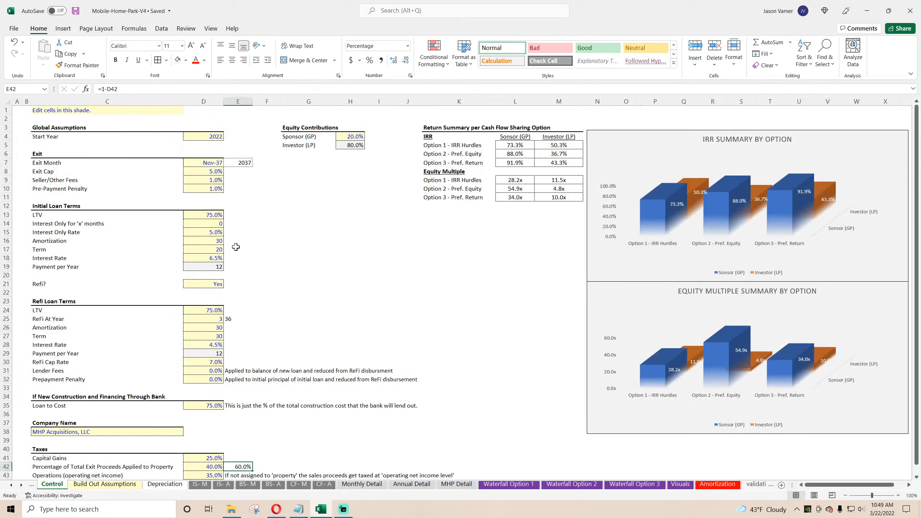
{"action": "left_click", "coordinate": [214, 162]}
{"action": "left_click", "coordinate": [227, 163]}
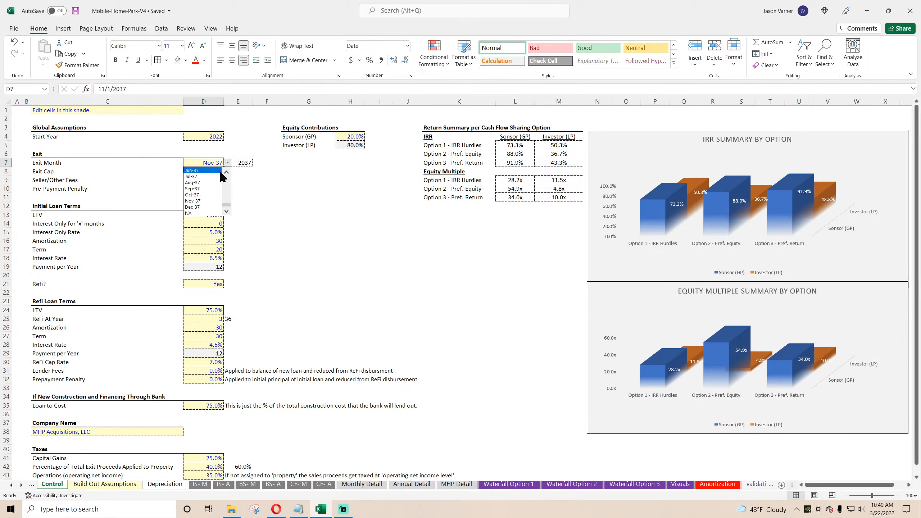
{"action": "left_click", "coordinate": [203, 207]}
{"action": "left_click", "coordinate": [223, 484]}
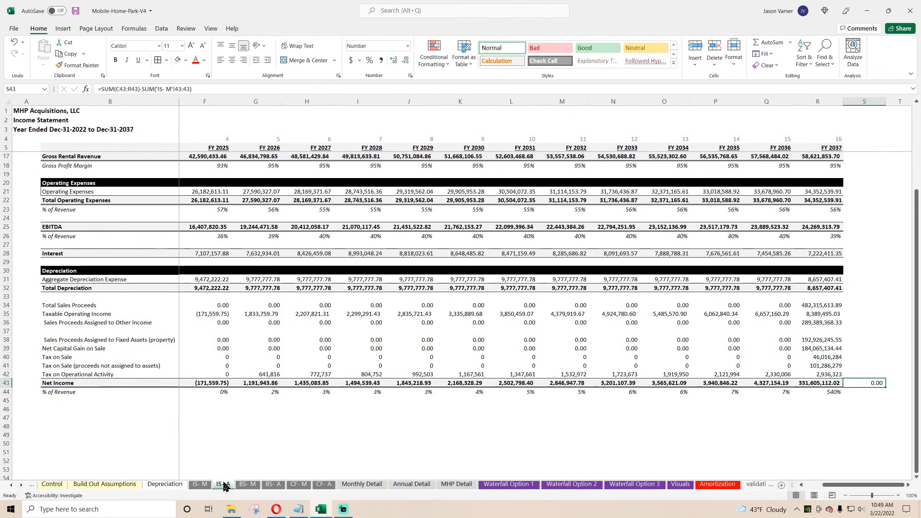
Set the Exit Month on Control back to Nov-37
{"action": "left_click", "coordinate": [58, 485]}
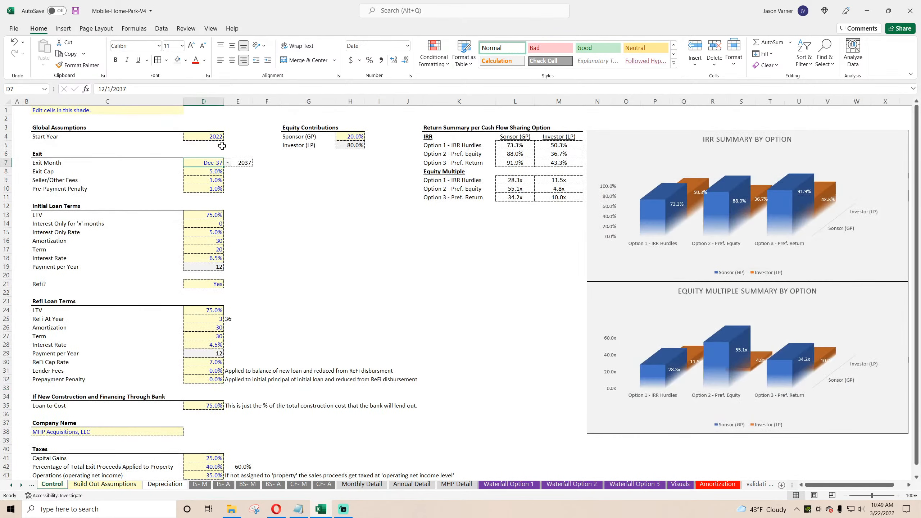
{"action": "left_click", "coordinate": [227, 162]}
{"action": "left_click", "coordinate": [203, 205]}
Set Exit Cap, Seller/Other Fees and Pre-Payment Penalty to 0% on Control and examine the Net Income check on IS- A
{"action": "left_click", "coordinate": [218, 171]}
{"action": "type", "text": "0"}
{"action": "key", "text": "Return"}
{"action": "type", "text": "0"}
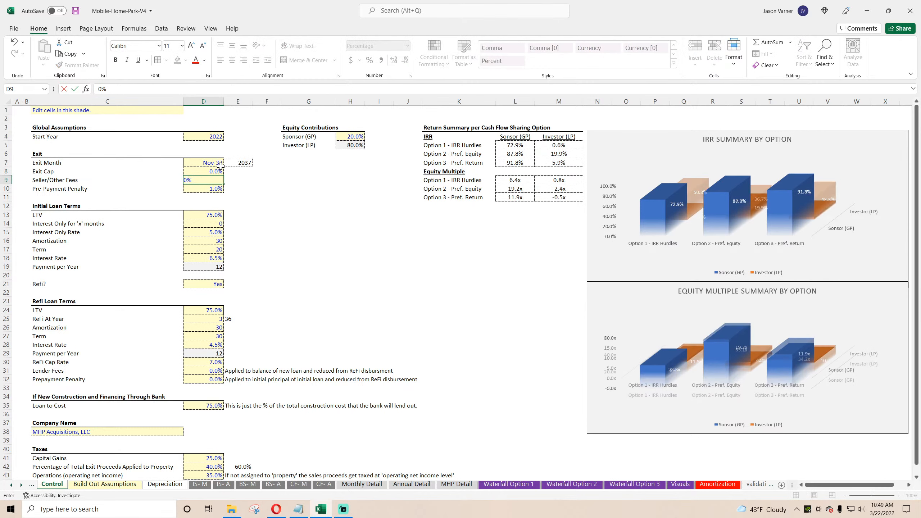
{"action": "key", "text": "Return"}
{"action": "type", "text": "0"}
{"action": "key", "text": "Return"}
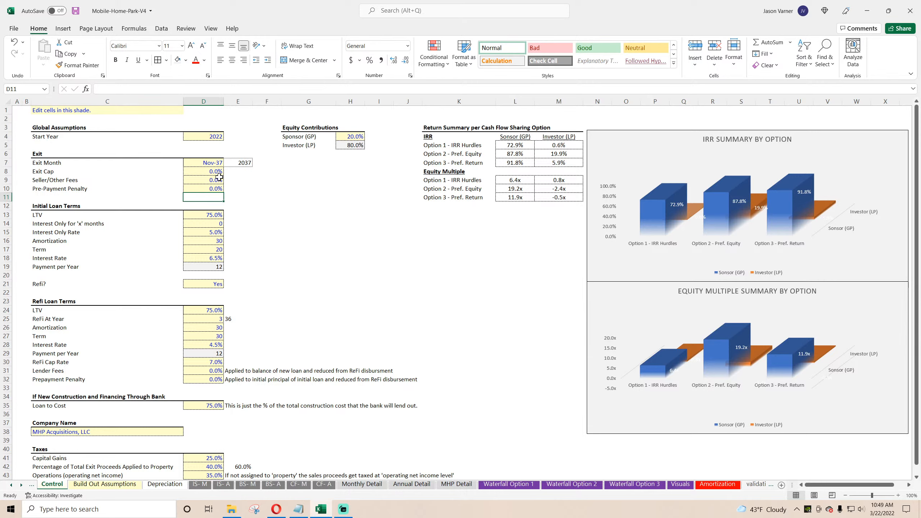
{"action": "left_click", "coordinate": [223, 484]}
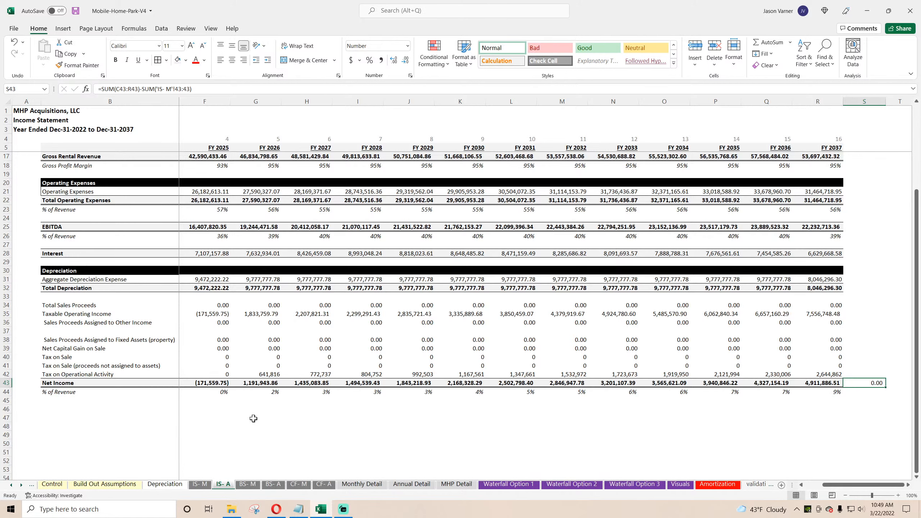
Set Capital Gains, Percentage of Total Exit Proceeds Applied to Property and Operations tax to 0% on Control and examine the check on IS- A
{"action": "left_click", "coordinate": [51, 484]}
{"action": "left_click", "coordinate": [205, 458]}
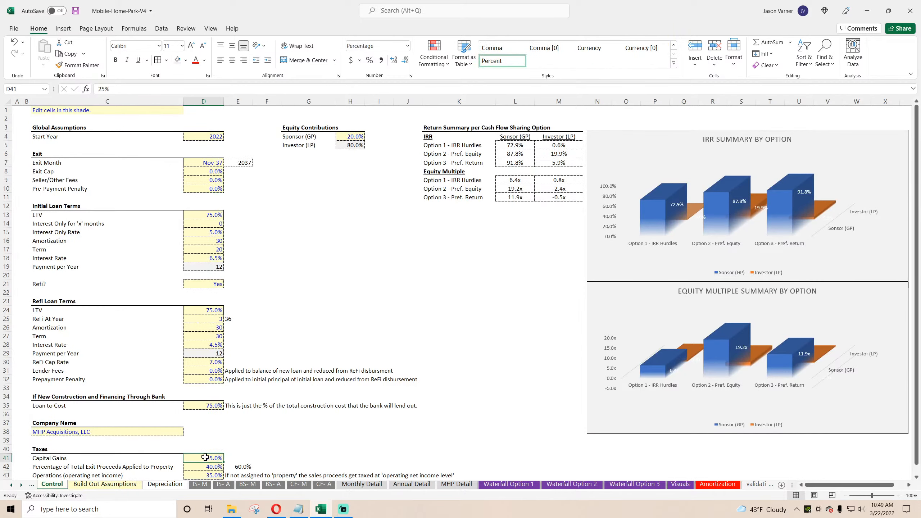
{"action": "type", "text": "0"}
{"action": "key", "text": "Return"}
{"action": "type", "text": "0"}
{"action": "key", "text": "Return"}
{"action": "type", "text": "0"}
{"action": "key", "text": "Return"}
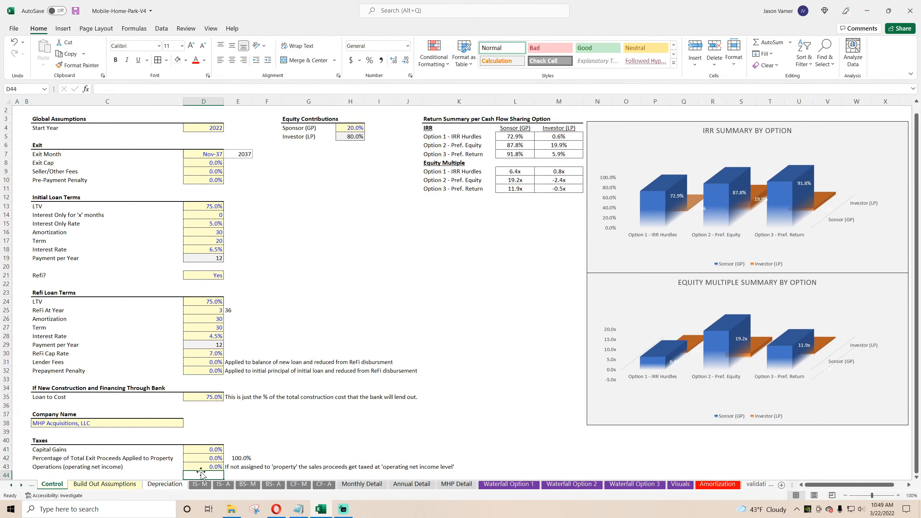
{"action": "left_click", "coordinate": [224, 484]}
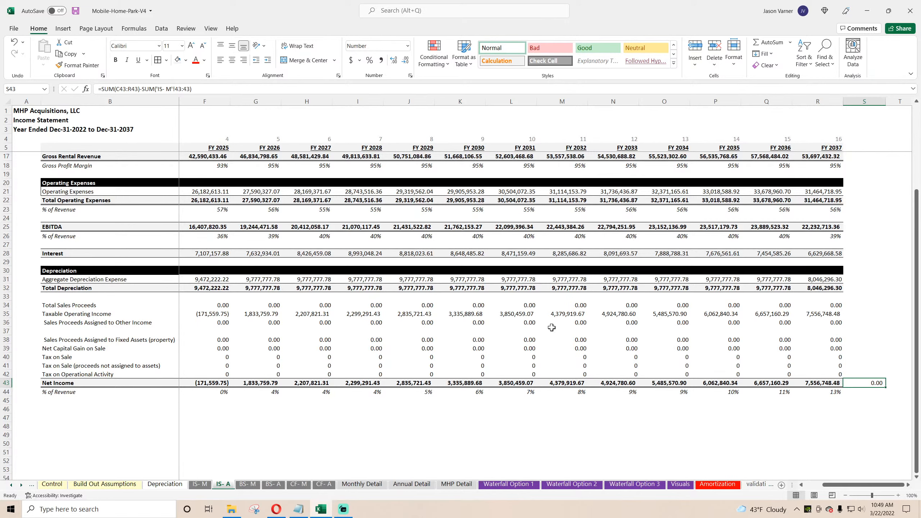
Undo the zero entries for the three tax rates and the three exit assumptions on Control
{"action": "left_click", "coordinate": [52, 484]}
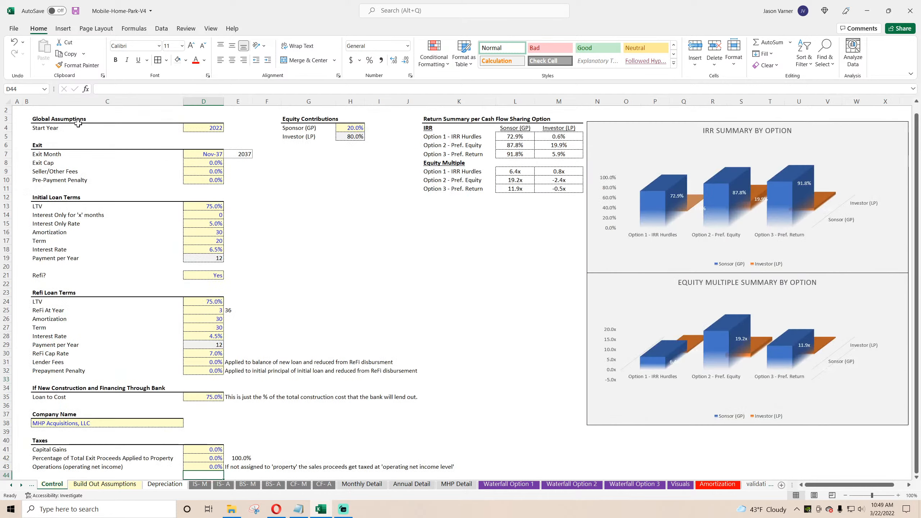
{"action": "left_click", "coordinate": [14, 42]}
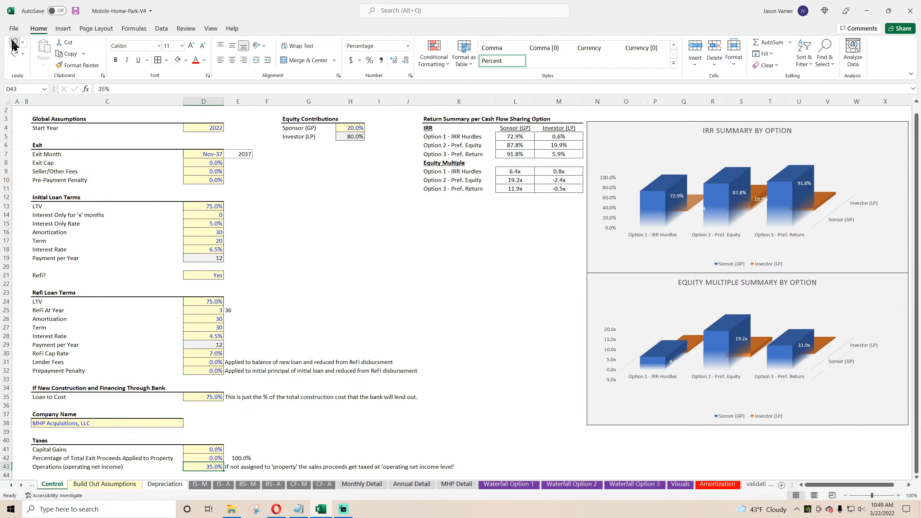
{"action": "left_click", "coordinate": [13, 43]}
{"action": "left_click", "coordinate": [14, 42]}
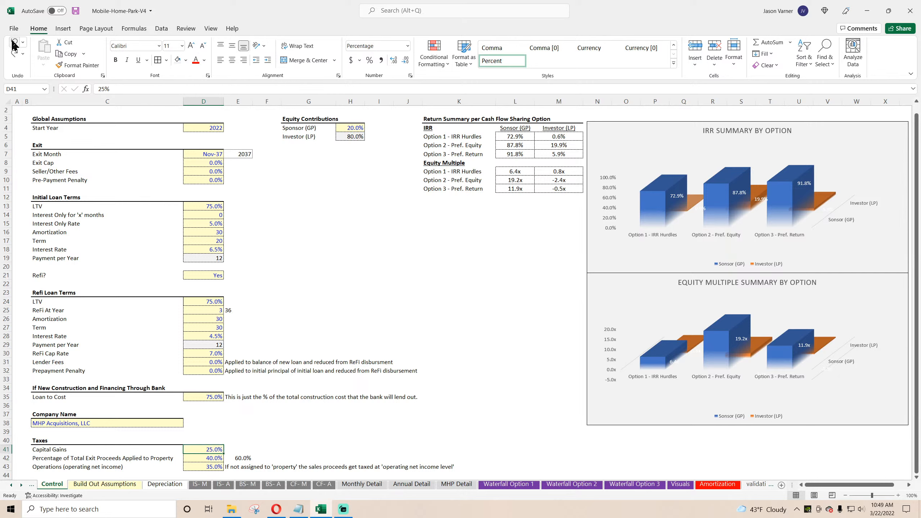
{"action": "left_click", "coordinate": [14, 43]}
{"action": "left_click", "coordinate": [13, 42]}
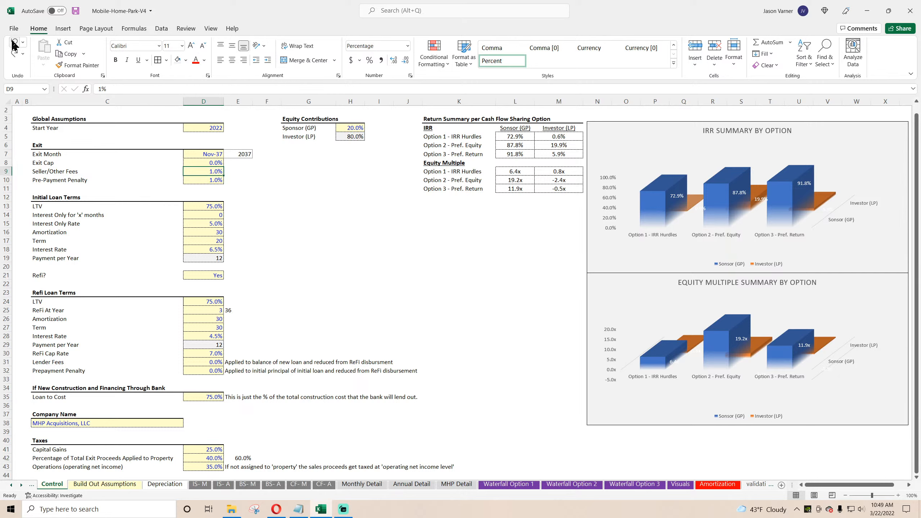
{"action": "left_click", "coordinate": [13, 42]}
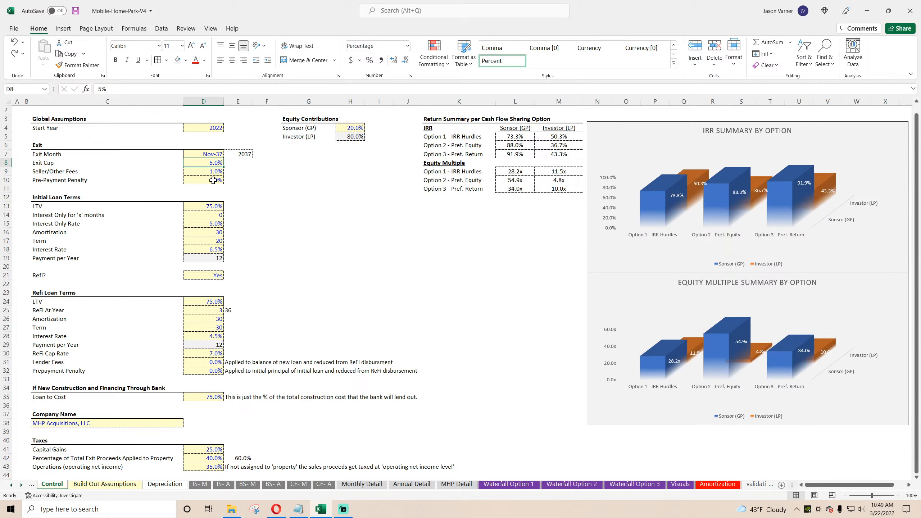
Set the Exit Cap on Control to 8%
{"action": "type", "text": "8"}
{"action": "key", "text": "Return"}
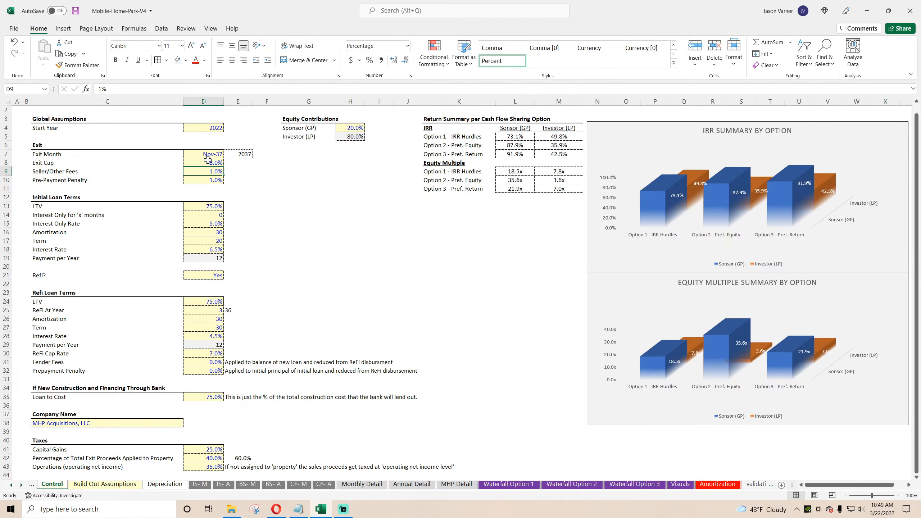
Save the workbook and review the tax and Net Income rows on IS- A and IS- M
{"action": "left_click", "coordinate": [75, 11]}
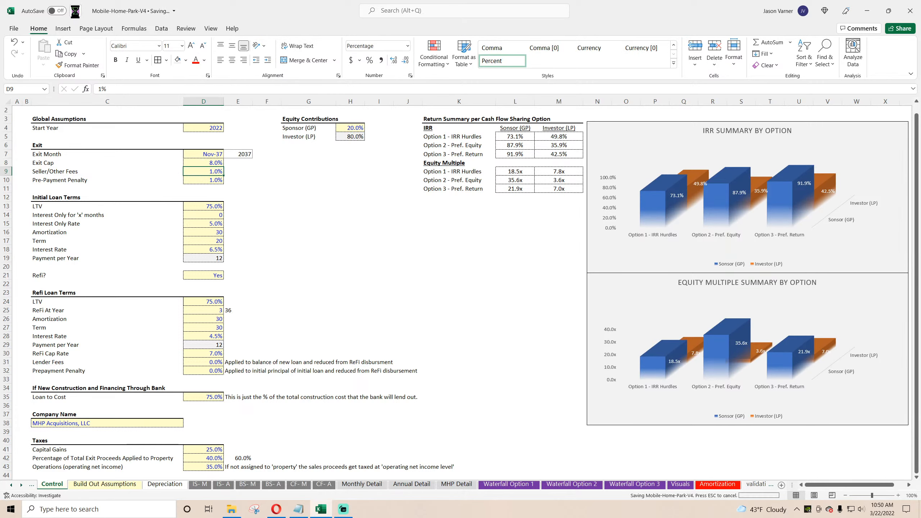
{"action": "left_click", "coordinate": [224, 484]}
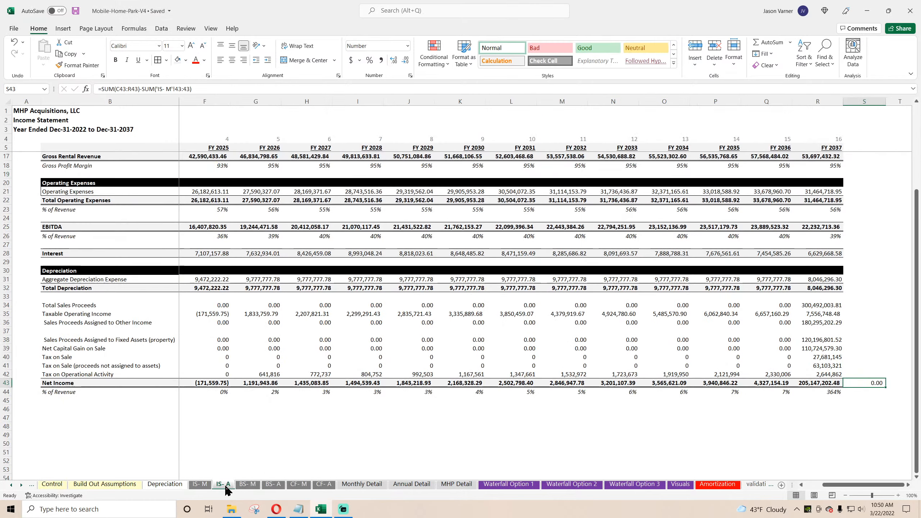
{"action": "left_click", "coordinate": [205, 486]}
{"action": "scroll", "coordinate": [385, 426], "scroll_direction": "down", "scroll_amount": 4}
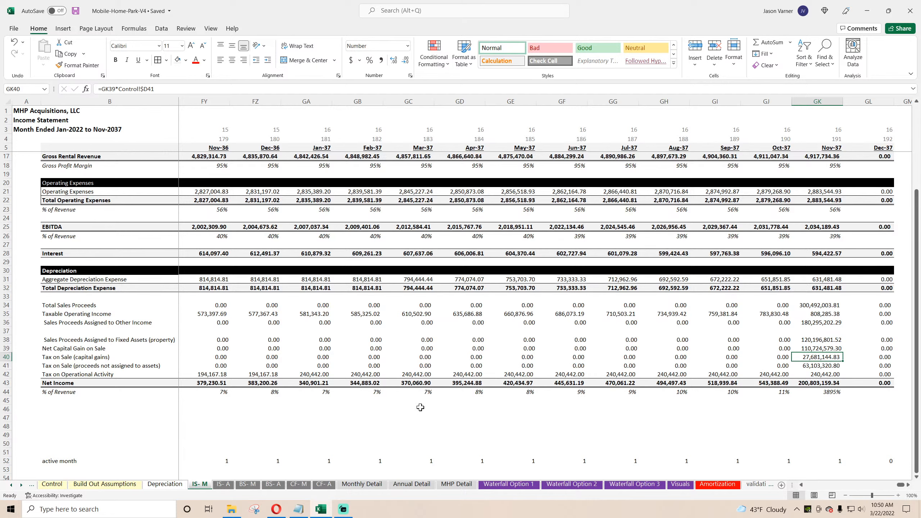
{"action": "scroll", "coordinate": [420, 408], "scroll_direction": "up", "scroll_amount": 4}
{"action": "scroll", "coordinate": [420, 407], "scroll_direction": "up", "scroll_amount": 4}
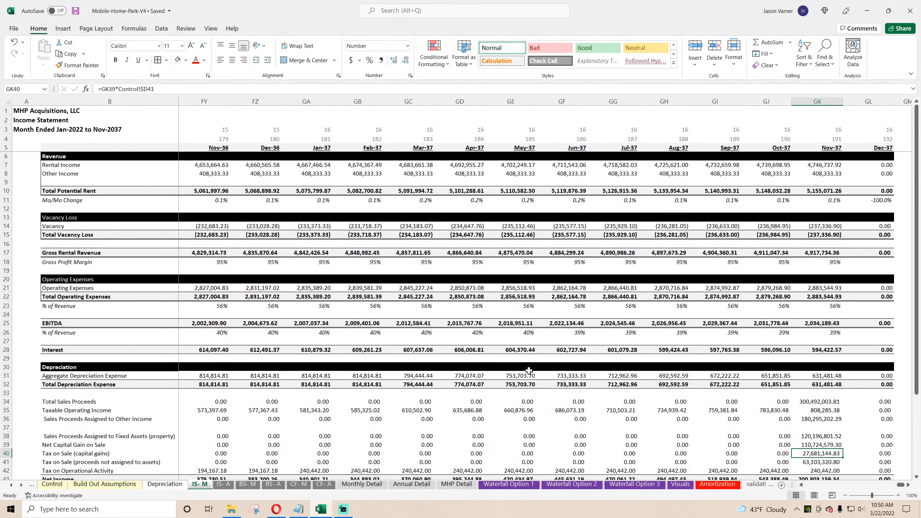
{"action": "scroll", "coordinate": [511, 373], "scroll_direction": "down", "scroll_amount": 4}
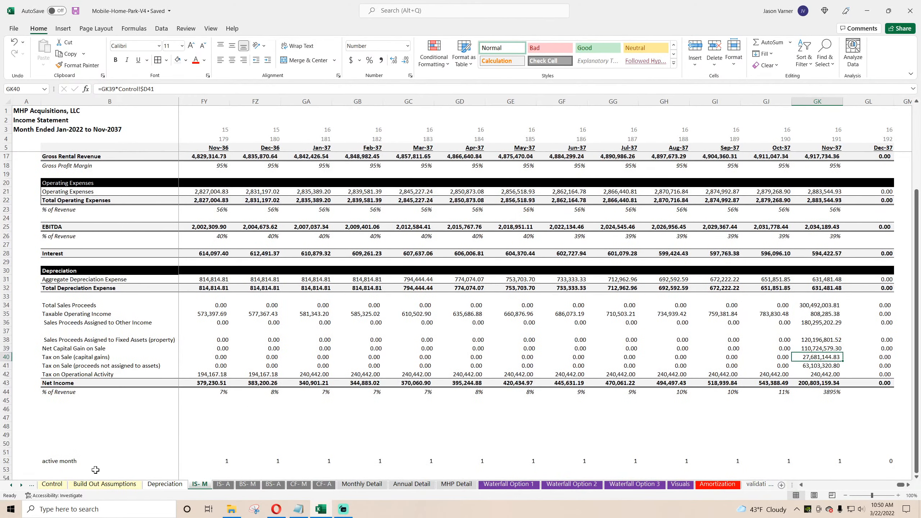
{"action": "left_click", "coordinate": [96, 484]}
{"action": "left_click", "coordinate": [200, 483]}
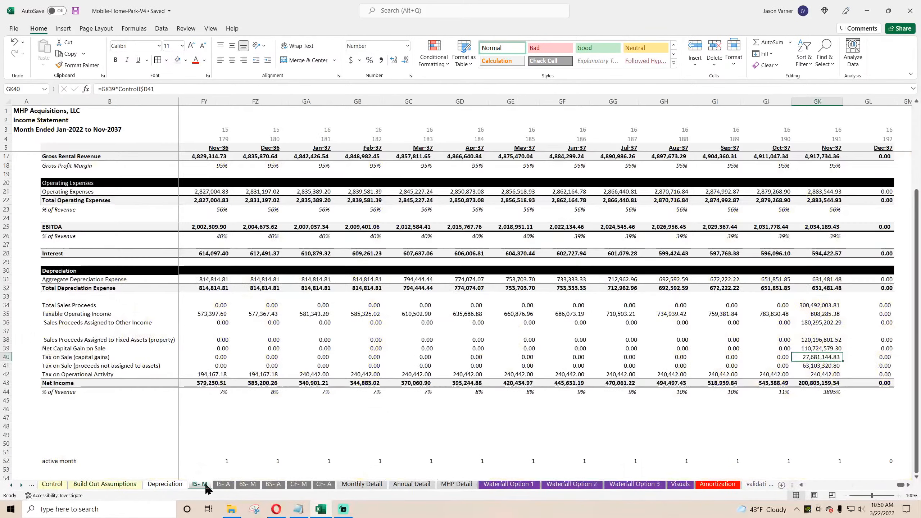
{"action": "left_click", "coordinate": [76, 12]}
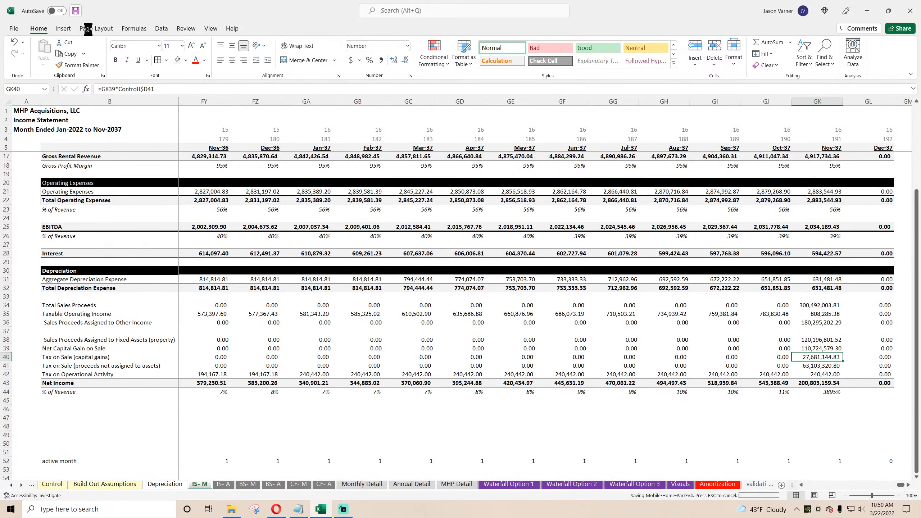
Examine the IS- M and IS- A income statements from revenue down to Net Income, including the earliest years
{"action": "left_click", "coordinate": [579, 422]}
{"action": "scroll", "coordinate": [609, 421], "scroll_direction": "up", "scroll_amount": 4}
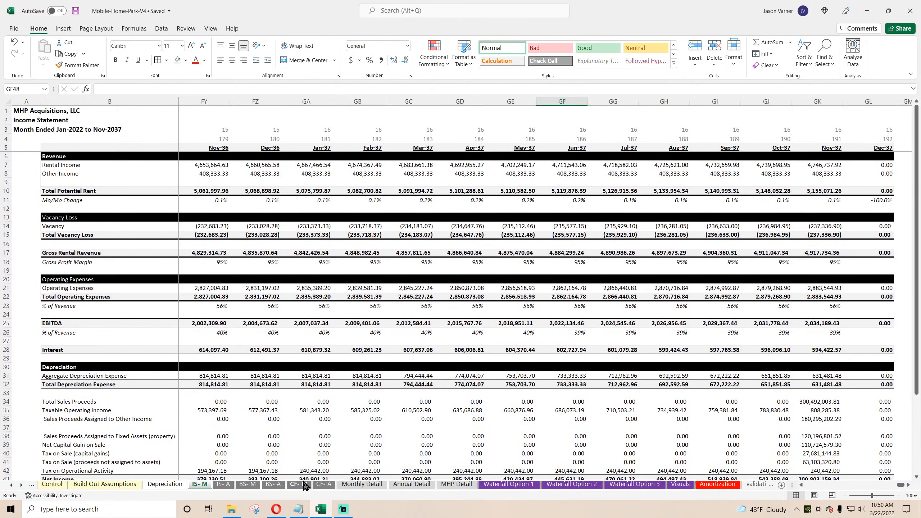
{"action": "left_click", "coordinate": [225, 484]}
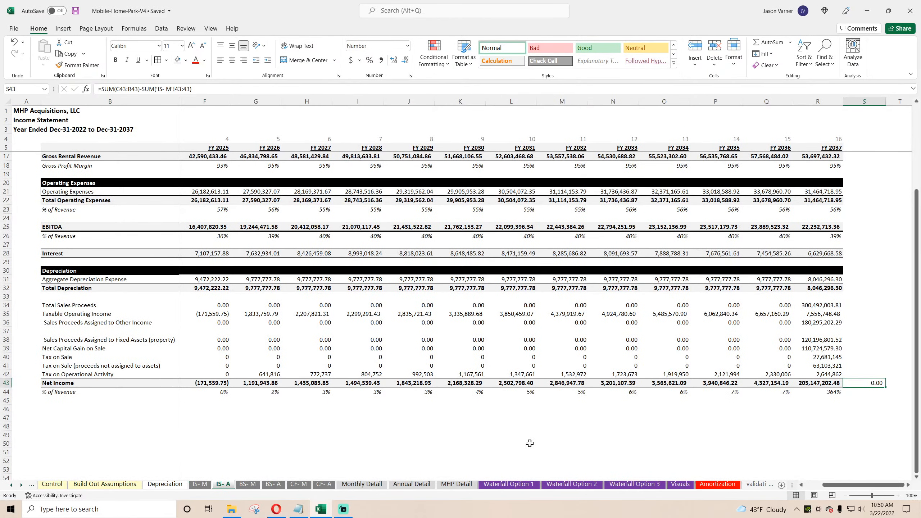
{"action": "scroll", "coordinate": [506, 434], "scroll_direction": "up", "scroll_amount": 4}
{"action": "scroll", "coordinate": [506, 434], "scroll_direction": "down", "scroll_amount": 4}
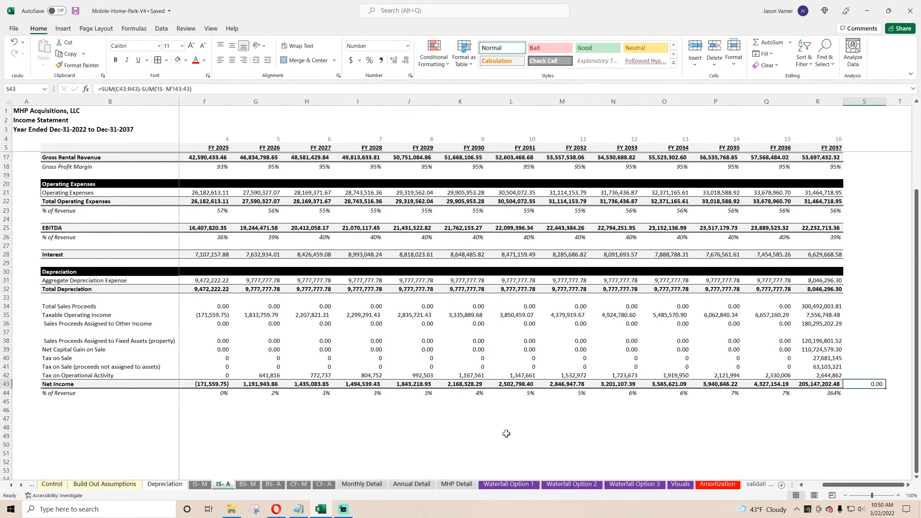
{"action": "scroll", "coordinate": [580, 431], "scroll_direction": "left", "scroll_amount": 3}
{"action": "left_click", "coordinate": [648, 430]}
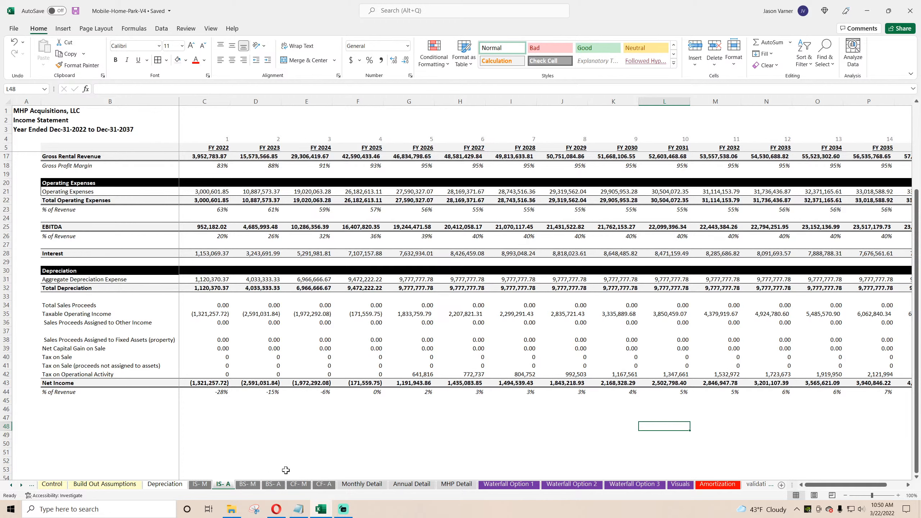
Open the CF- M sheet, check the live stream's analytics in YouTube Studio, and return to the cash flow statement in Excel
{"action": "left_click", "coordinate": [298, 484]}
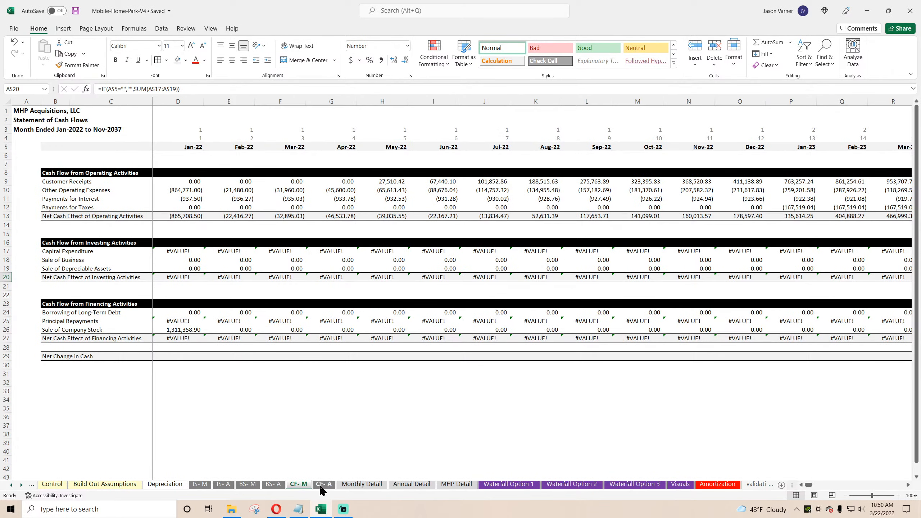
{"action": "left_click", "coordinate": [276, 509]}
{"action": "left_click", "coordinate": [172, 6]}
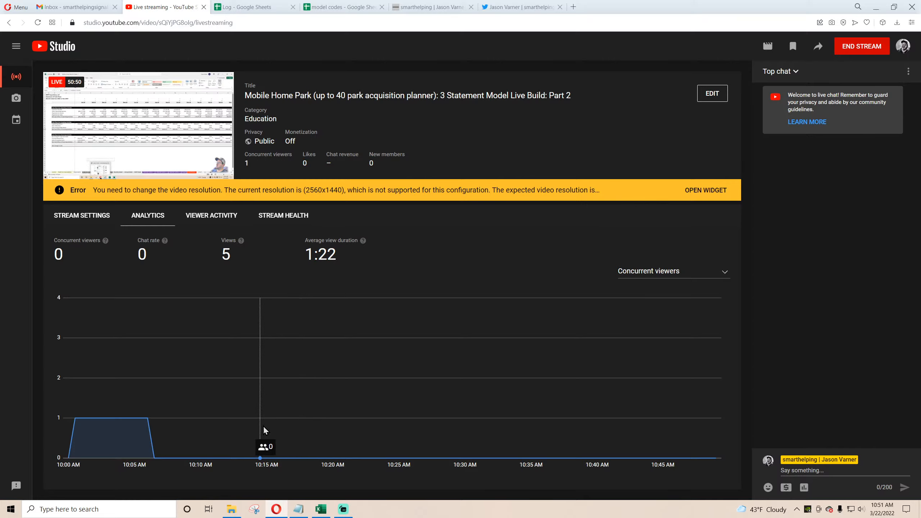
{"action": "left_click", "coordinate": [281, 511]}
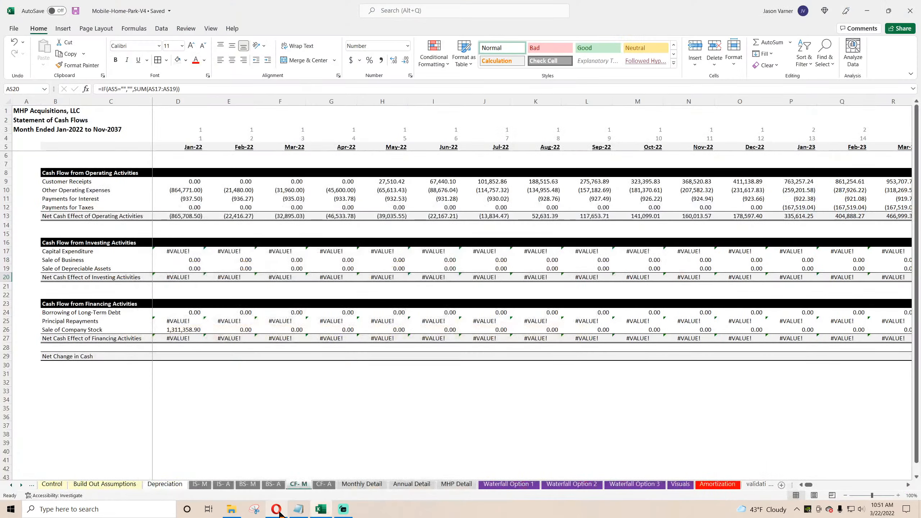
{"action": "left_click", "coordinate": [432, 400]}
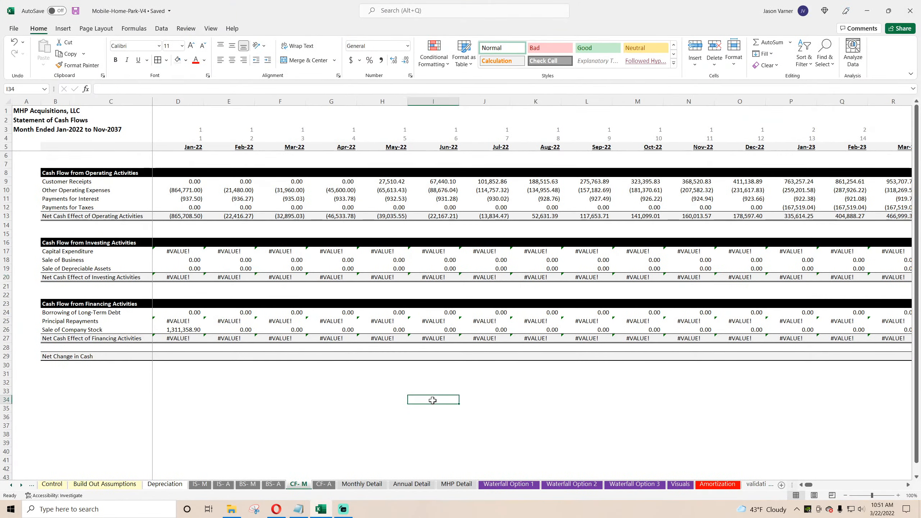
Link Customer Receipts for Jan-22 on CF- M to Gross Rental Revenue with ='IS- M'!C17 and fill it across through Jul-22
{"action": "left_click", "coordinate": [185, 180]}
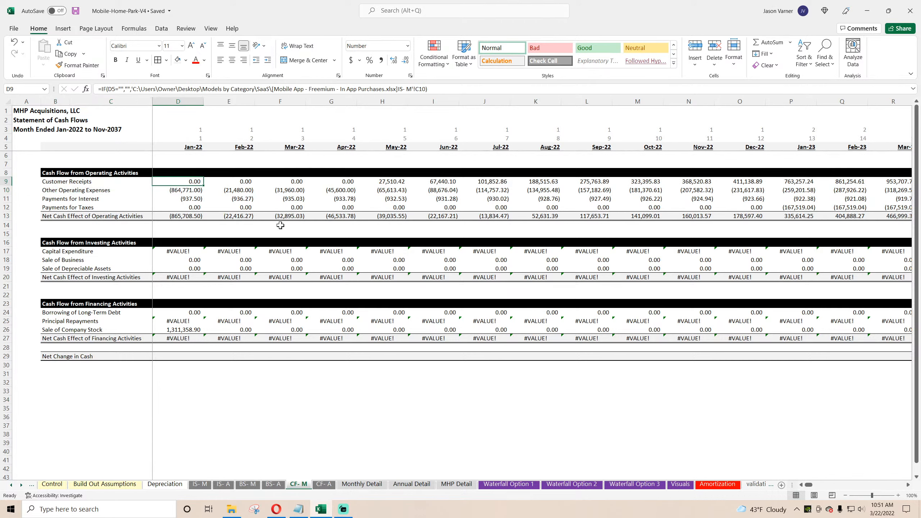
{"action": "type", "text": "="}
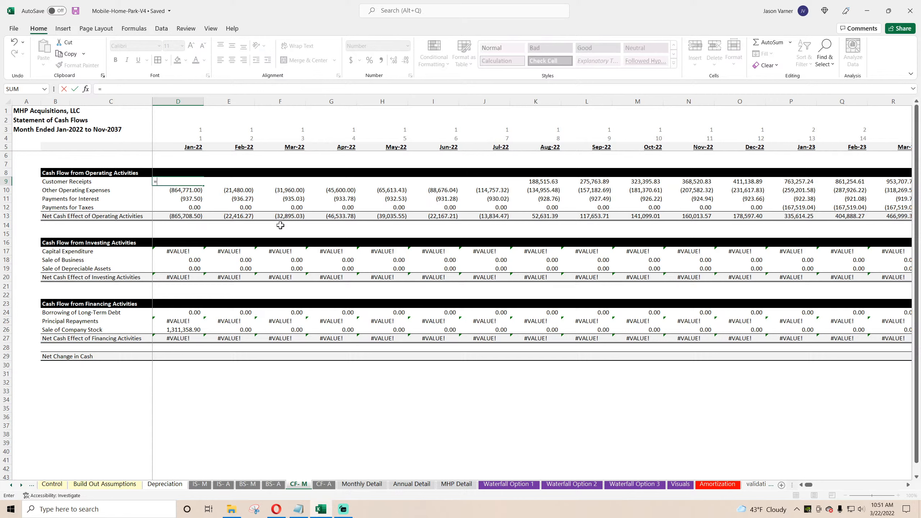
{"action": "left_click", "coordinate": [199, 485]}
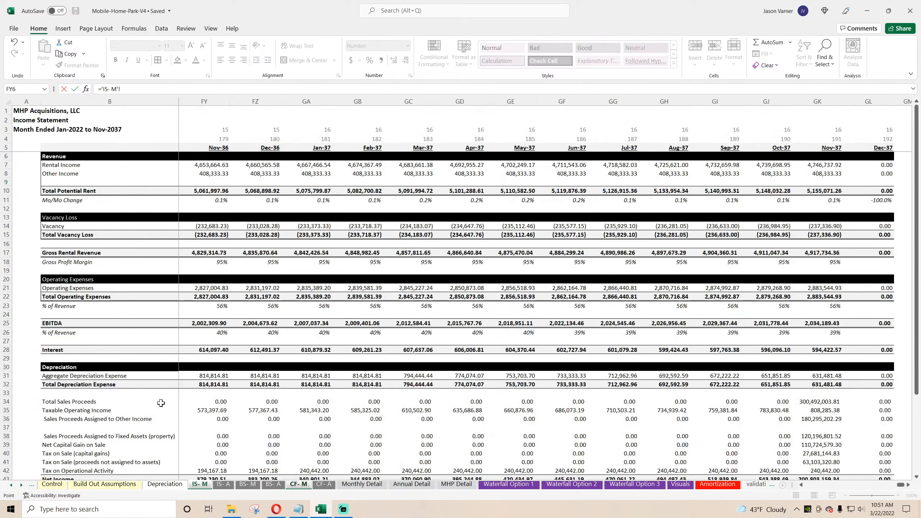
{"action": "left_click_drag", "start_coordinate": [901, 484], "coordinate": [808, 485]}
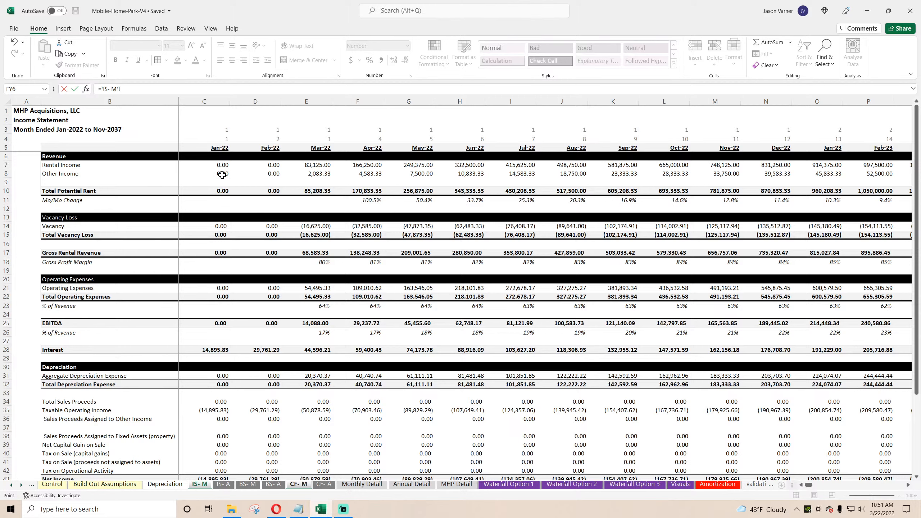
{"action": "left_click", "coordinate": [218, 254]}
{"action": "key", "text": "Return"}
{"action": "left_click", "coordinate": [196, 182]}
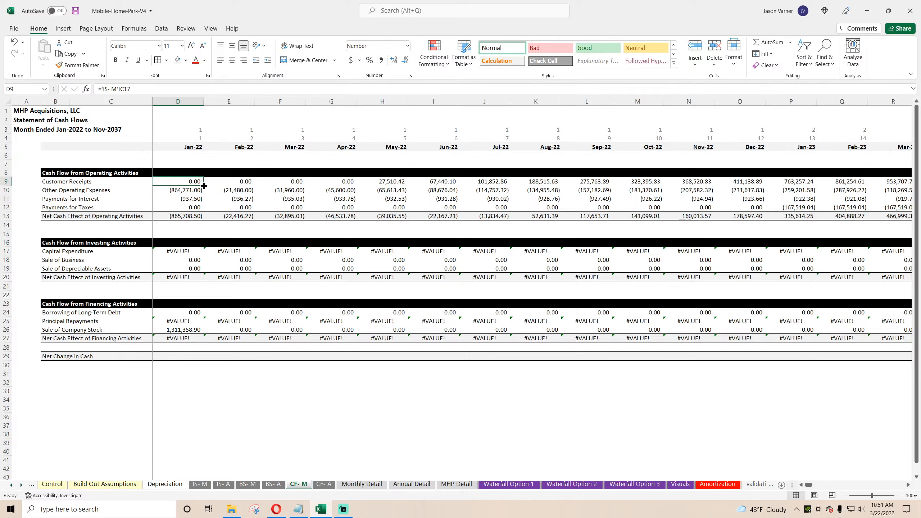
{"action": "left_click_drag", "start_coordinate": [204, 186], "coordinate": [507, 186]}
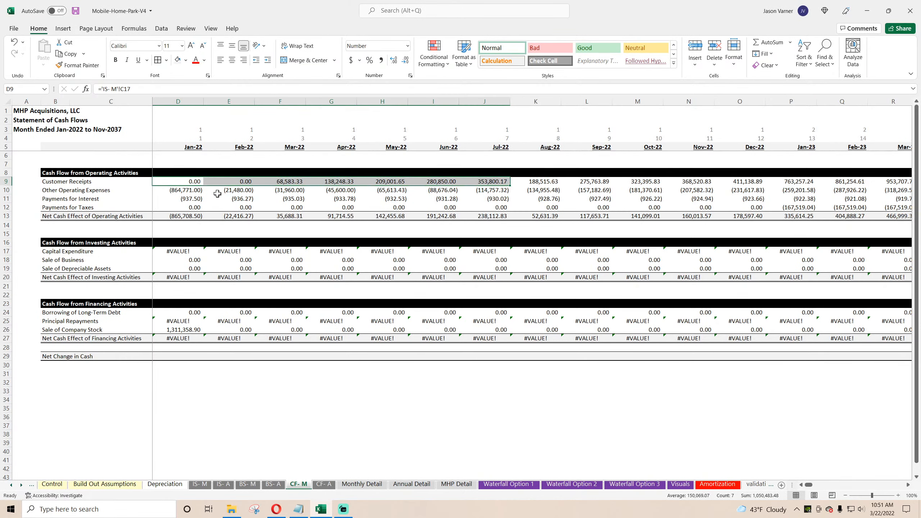
Link Other Operating Expenses for Jan-22 on CF- M to Total Operating Expenses with ='IS- M'!C22
{"action": "left_click", "coordinate": [189, 191]}
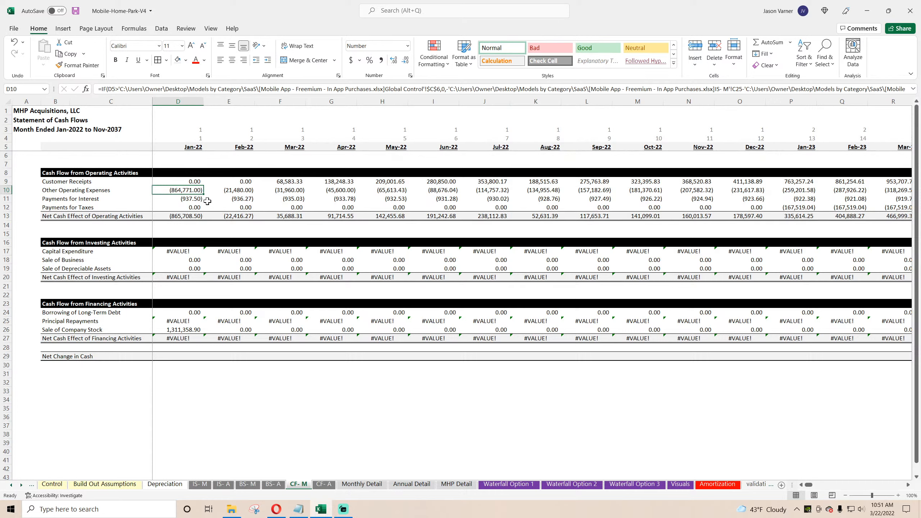
{"action": "type", "text": "="}
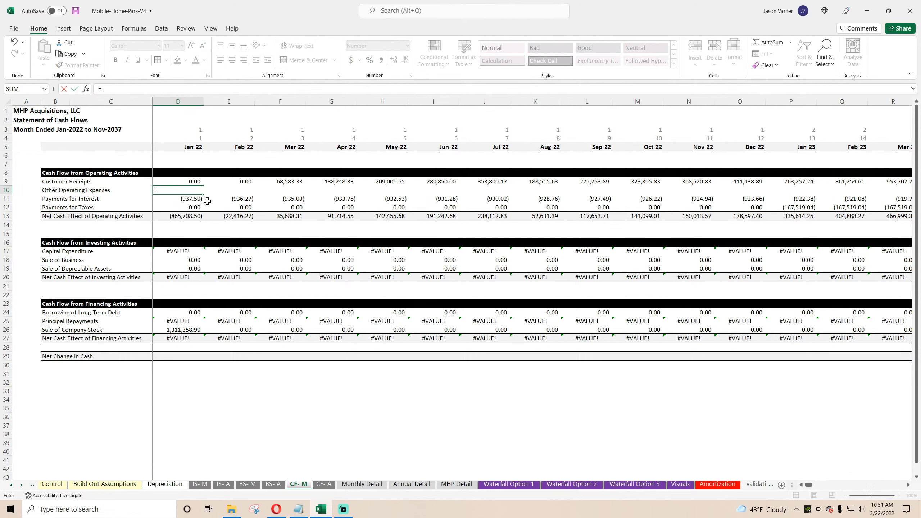
{"action": "left_click", "coordinate": [201, 484]}
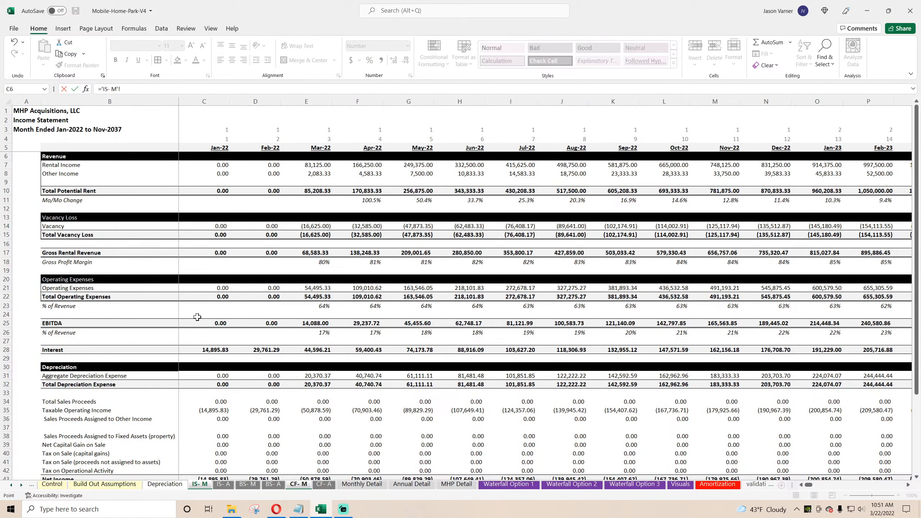
{"action": "left_click", "coordinate": [215, 297]}
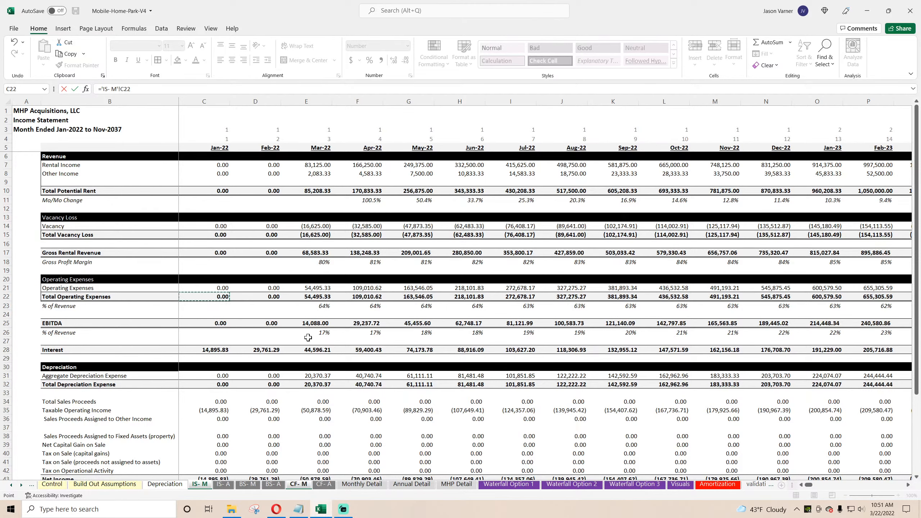
{"action": "key", "text": "Return"}
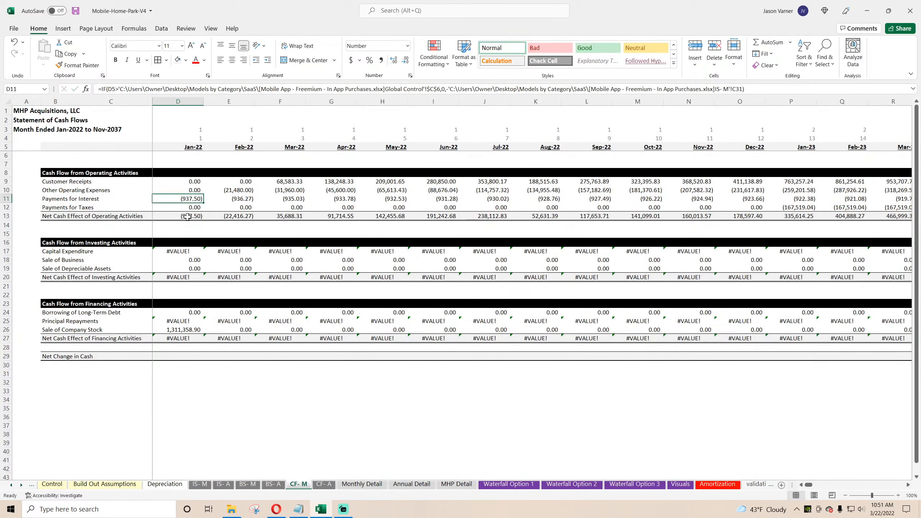
Make the Other Operating Expenses formula negative as =-'IS- M'!C22 and fill it across through Jul-22
{"action": "left_click", "coordinate": [192, 190]}
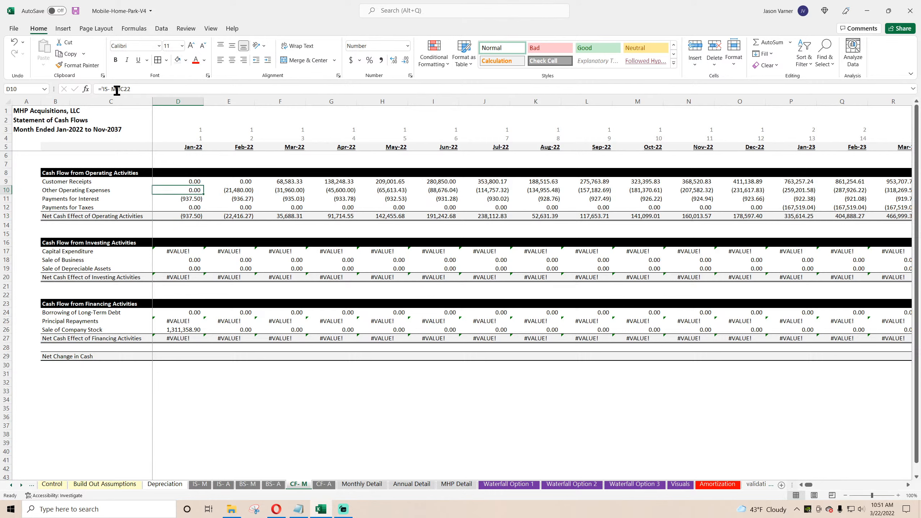
{"action": "left_click", "coordinate": [102, 89]}
{"action": "type", "text": "-"}
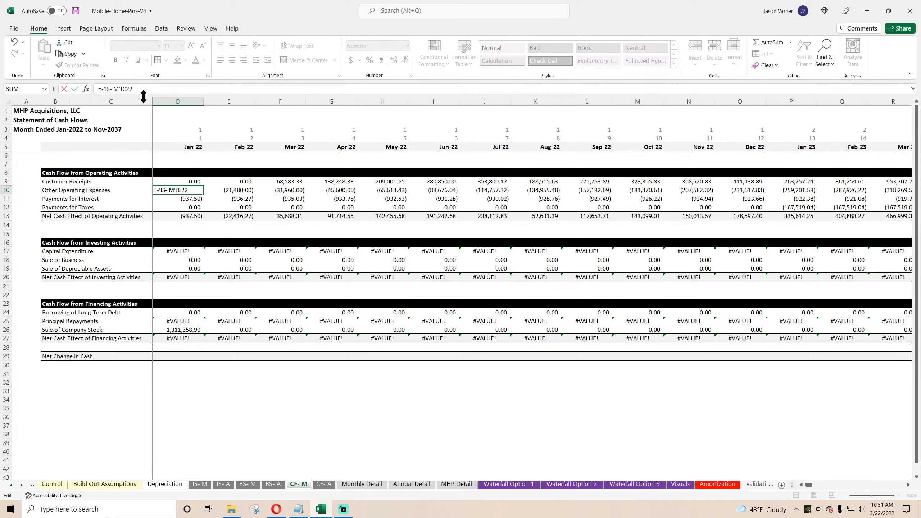
{"action": "key", "text": "Return"}
{"action": "left_click", "coordinate": [202, 192]}
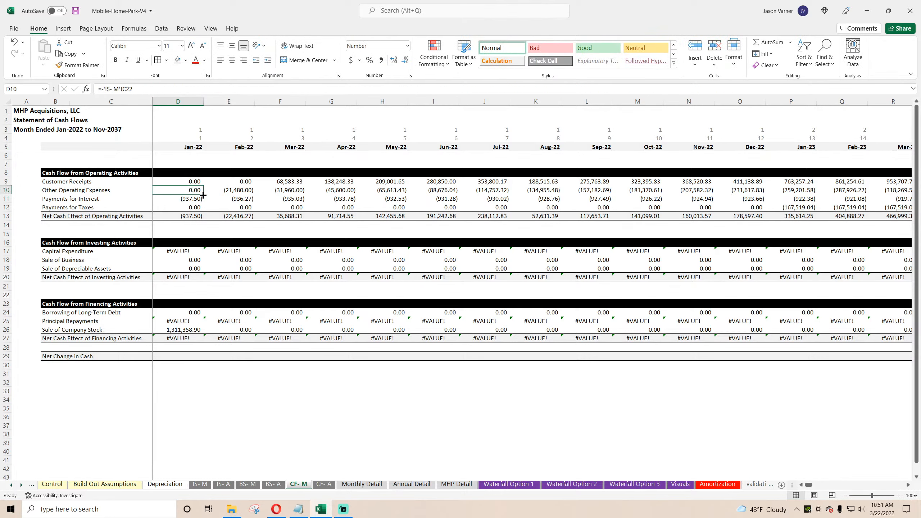
{"action": "left_click_drag", "start_coordinate": [202, 195], "coordinate": [509, 192]}
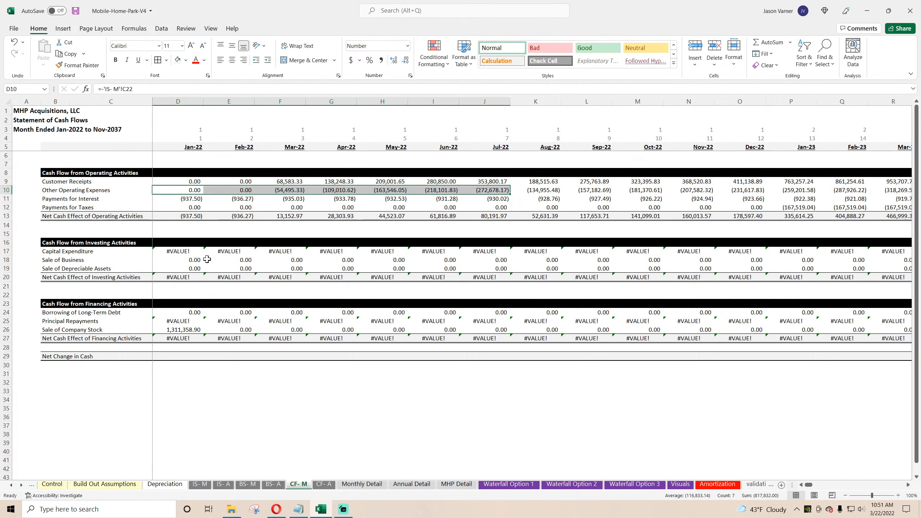
Link Payments for Interest for Jan-22 on CF- M to the negative of the Jan-22 Interest on IS- M
{"action": "left_click", "coordinate": [176, 198]}
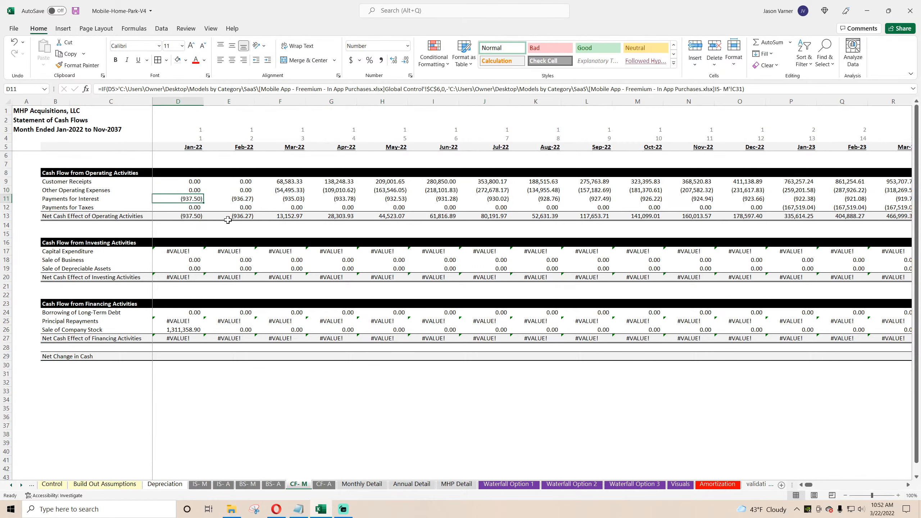
{"action": "type", "text": "="}
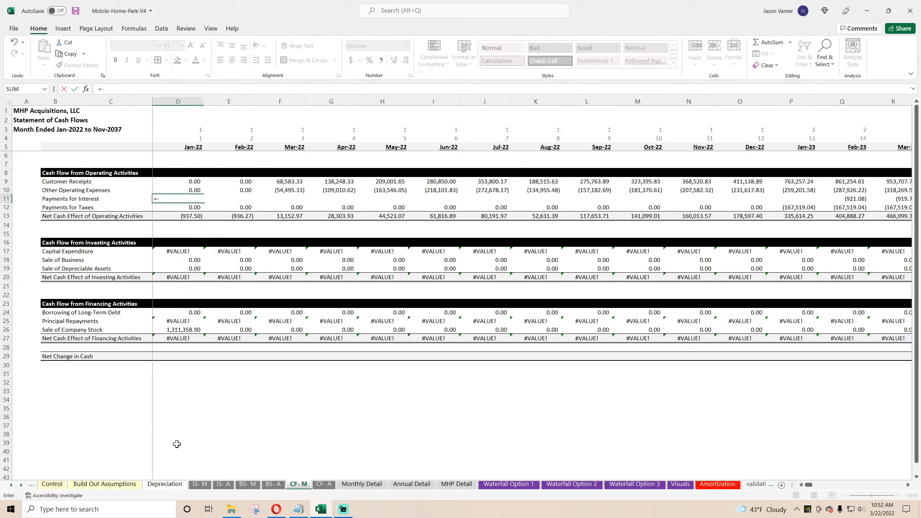
{"action": "type", "text": "-"}
{"action": "left_click", "coordinate": [199, 484]}
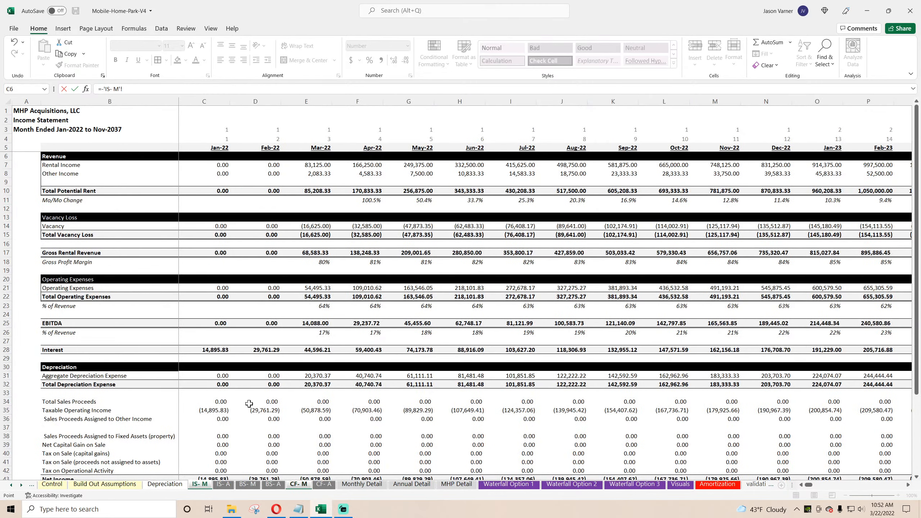
{"action": "left_click", "coordinate": [214, 350]}
{"action": "key", "text": "Return"}
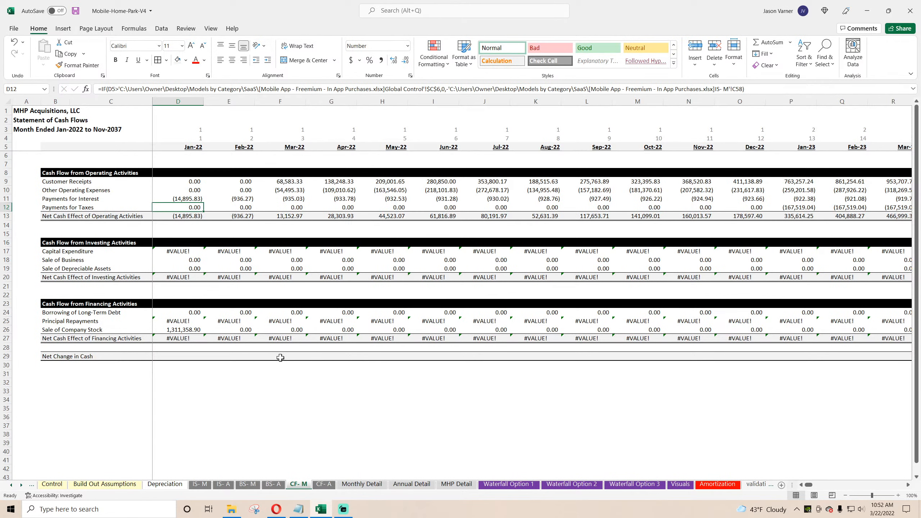
Replace the Jan-22 Payments for Taxes formula on CF- M with =-'IS- M'!C42-'IS- M'!C41-'IS- M'!C40
{"action": "key", "text": "Delete"}
{"action": "type", "text": "=-"}
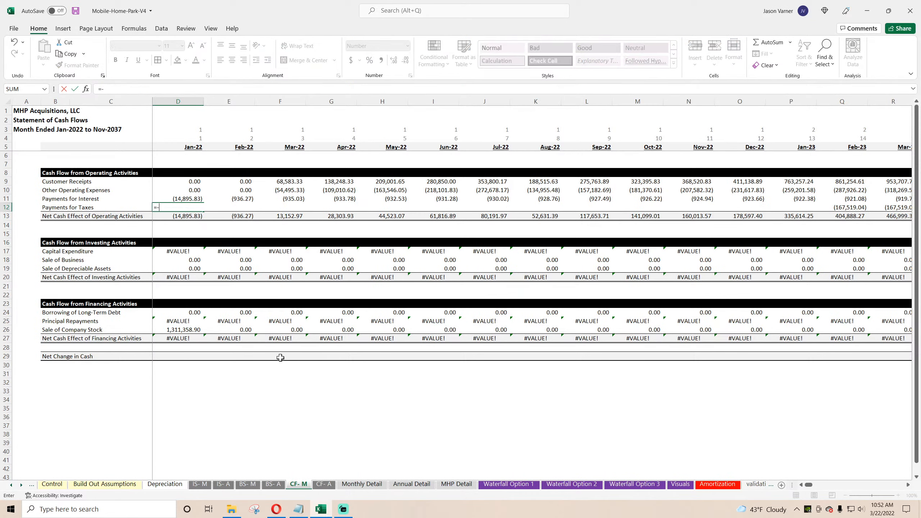
{"action": "left_click", "coordinate": [200, 484]}
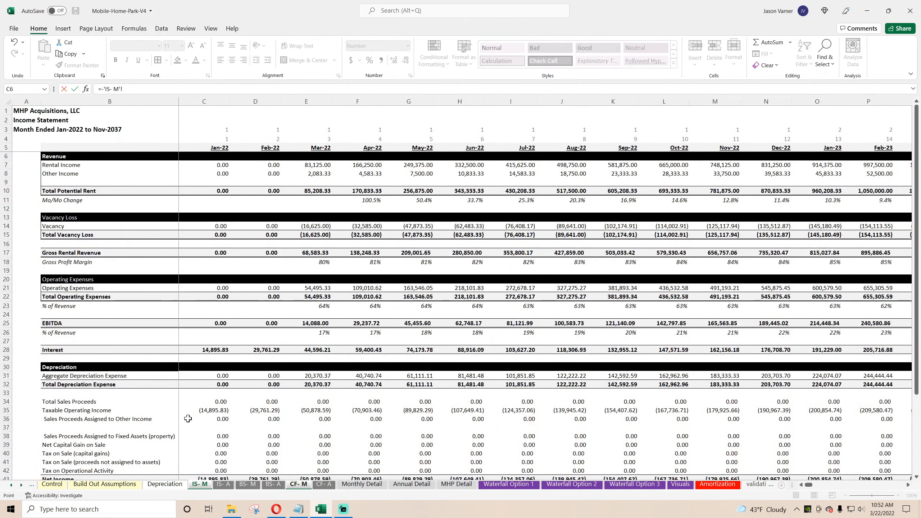
{"action": "scroll", "coordinate": [187, 418], "scroll_direction": "down", "scroll_amount": 4}
{"action": "left_click", "coordinate": [213, 375]}
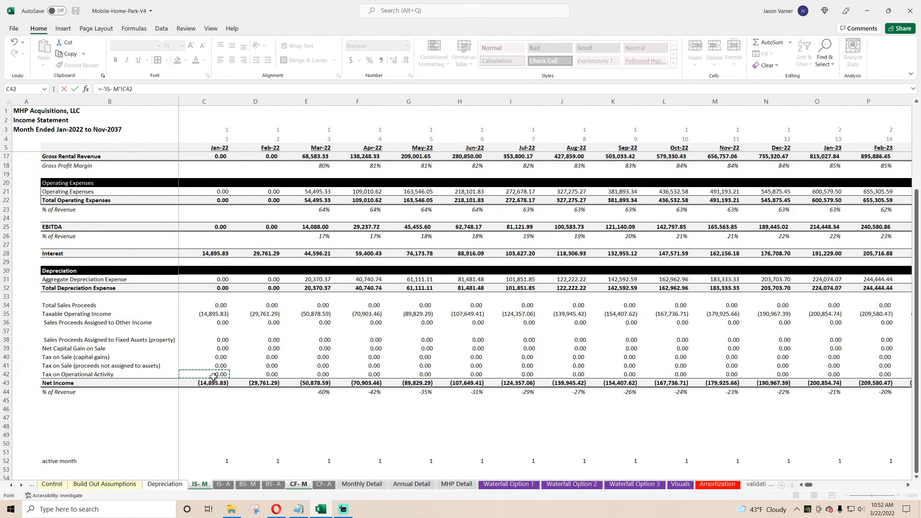
{"action": "type", "text": "-"}
{"action": "left_click", "coordinate": [211, 366]}
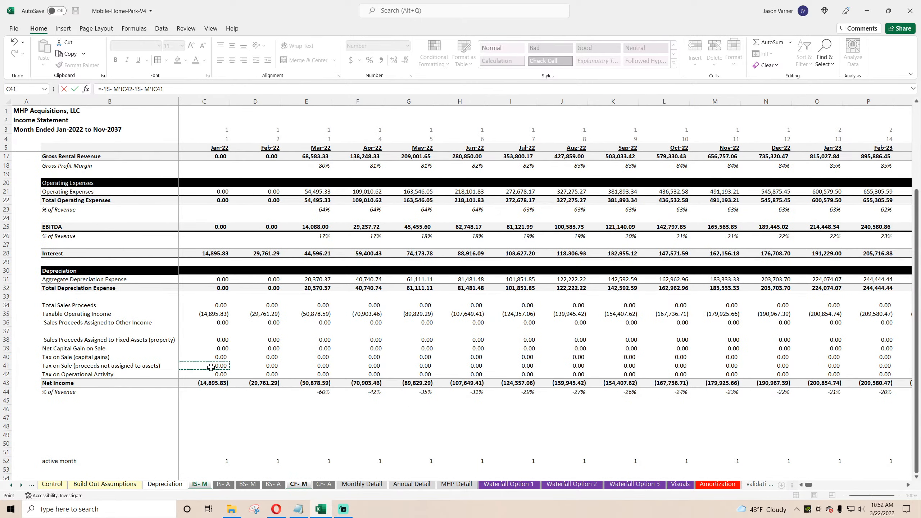
{"action": "type", "text": "-"}
{"action": "left_click", "coordinate": [211, 358]}
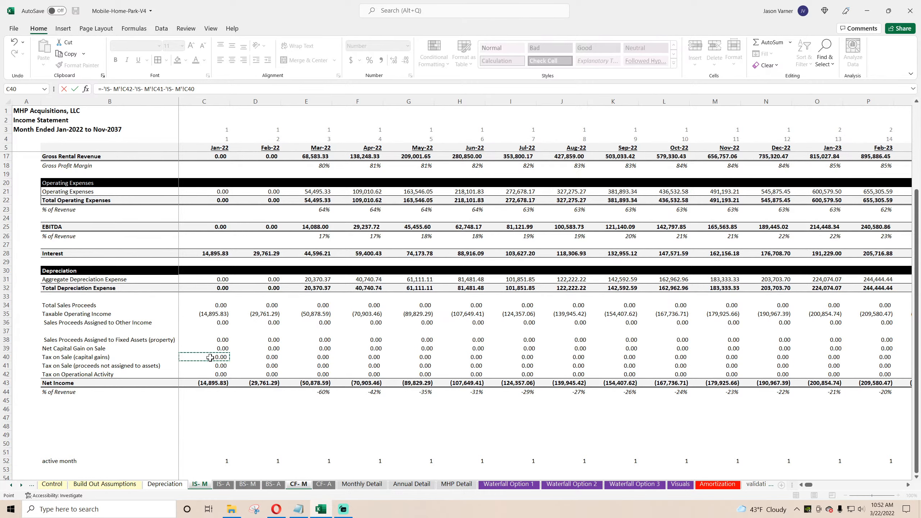
{"action": "key", "text": "Return"}
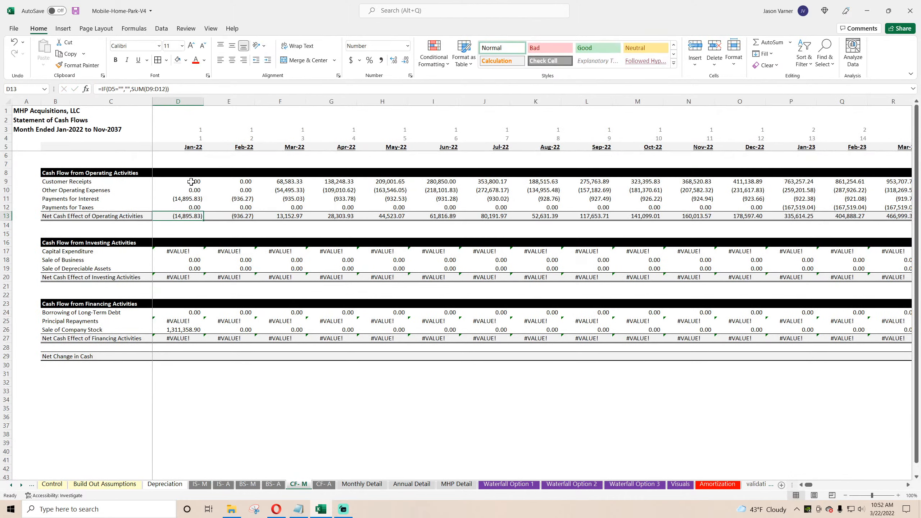
Fill the Jan-22 formulas of the four operating activity rows on CF- M across through Dec-37 and save the workbook
{"action": "left_click_drag", "start_coordinate": [191, 182], "coordinate": [866, 211]}
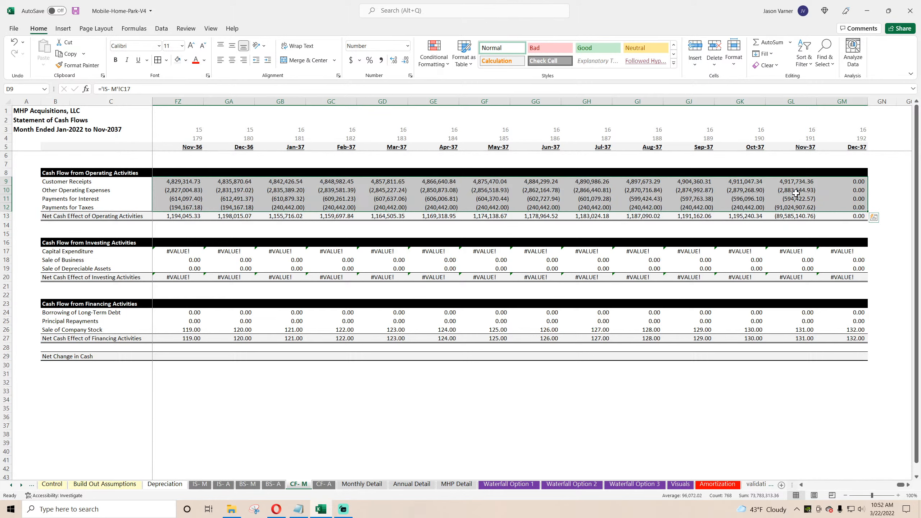
{"action": "left_click", "coordinate": [792, 209]}
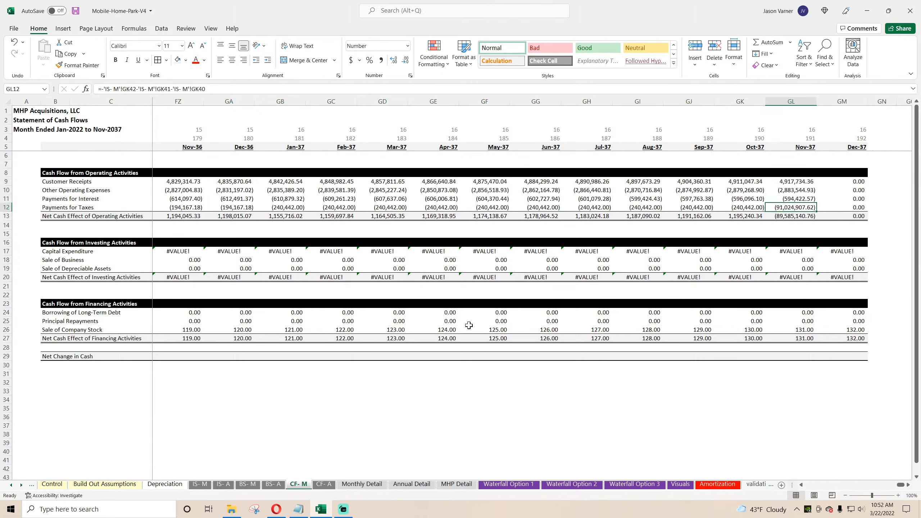
{"action": "left_click", "coordinate": [76, 11]}
{"action": "left_click_drag", "start_coordinate": [387, 182], "coordinate": [384, 187]}
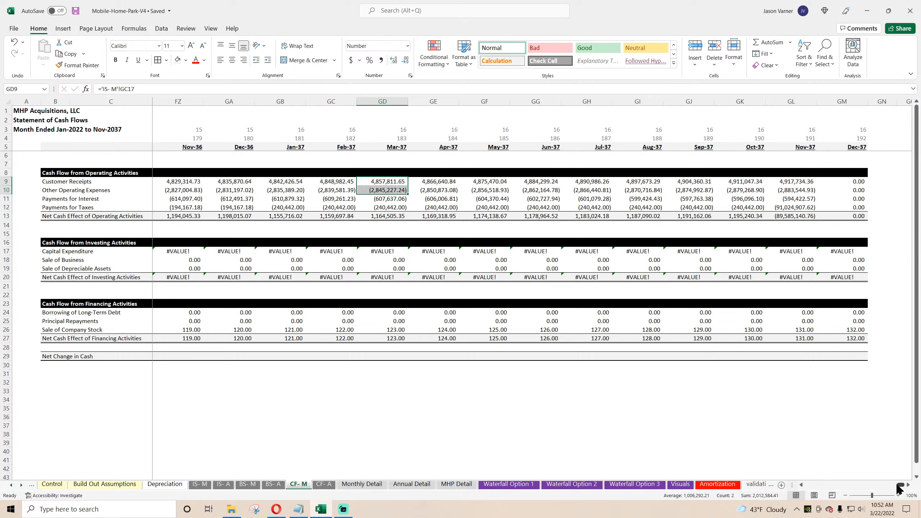
{"action": "left_click_drag", "start_coordinate": [900, 486], "coordinate": [803, 492]}
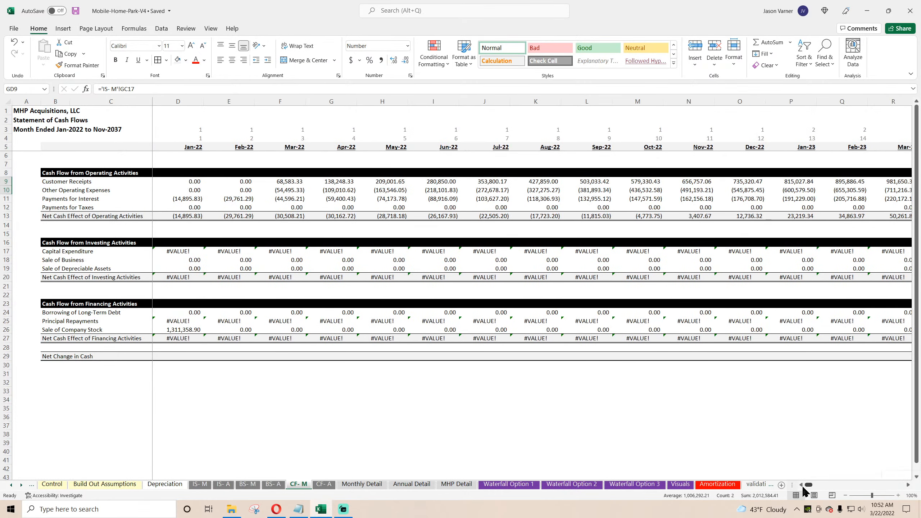
{"action": "left_click", "coordinate": [193, 208]}
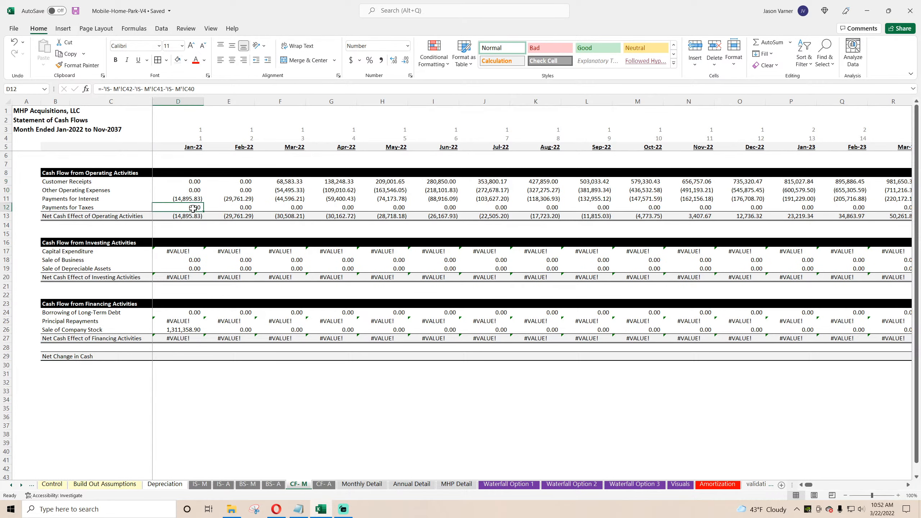
Examine Total Acquisition/Development Cost on Build Out Assumptions and Aggregate Depreciation Expense on IS- M as possible sources for Capital Expenditure
{"action": "left_click", "coordinate": [178, 252]}
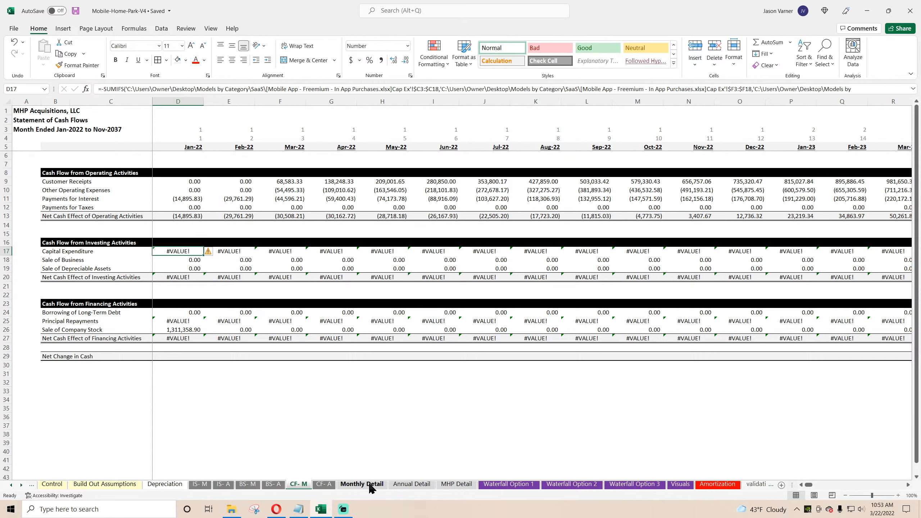
{"action": "left_click", "coordinate": [108, 484]}
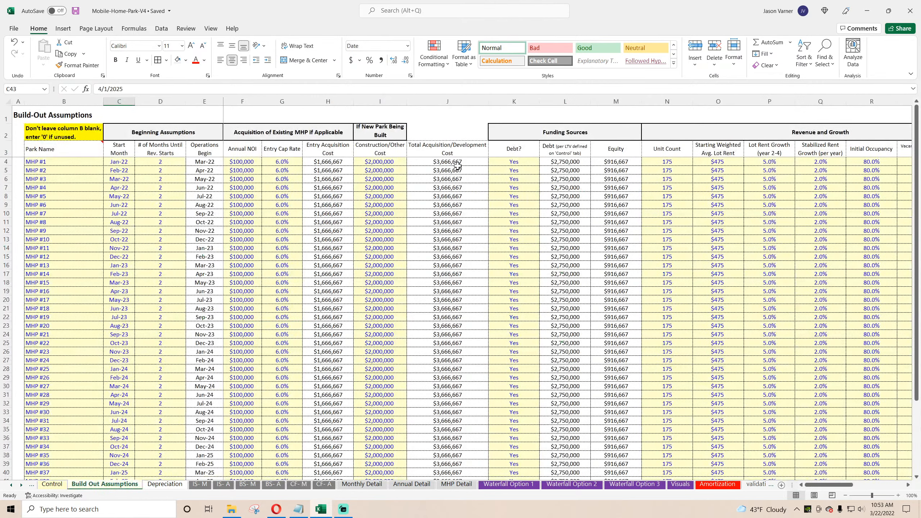
{"action": "left_click_drag", "start_coordinate": [458, 165], "coordinate": [456, 332]}
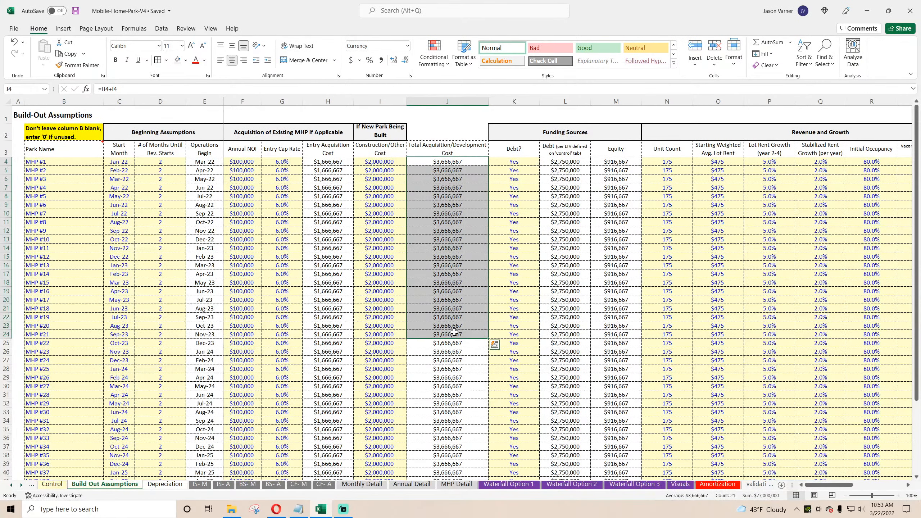
{"action": "left_click", "coordinate": [292, 487]}
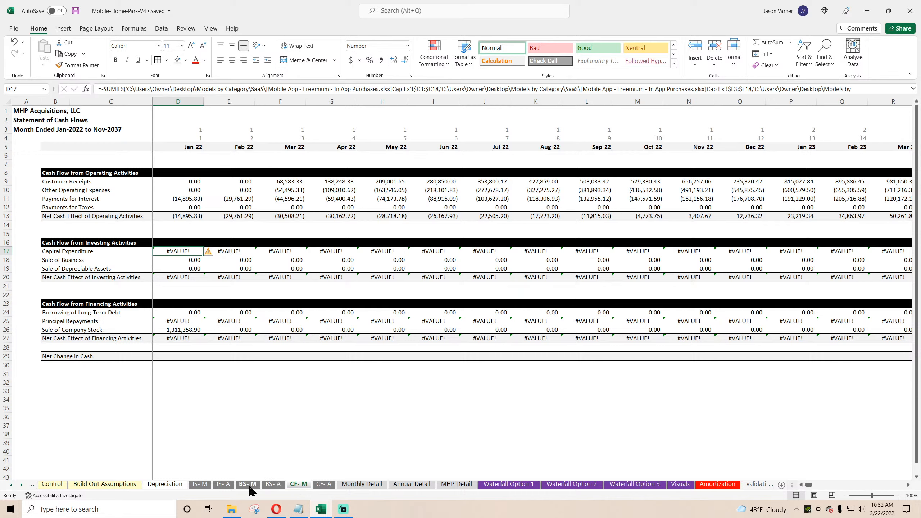
{"action": "left_click", "coordinate": [205, 485]}
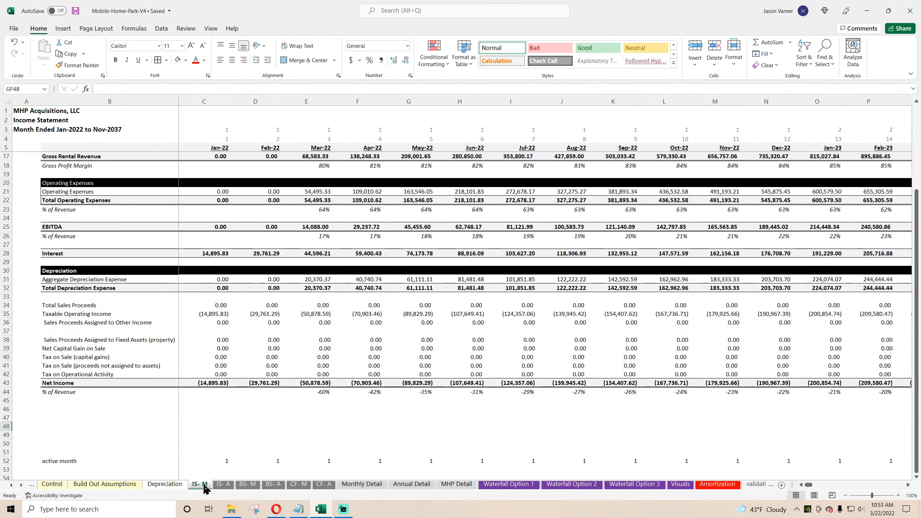
{"action": "scroll", "coordinate": [165, 424], "scroll_direction": "up", "scroll_amount": 4}
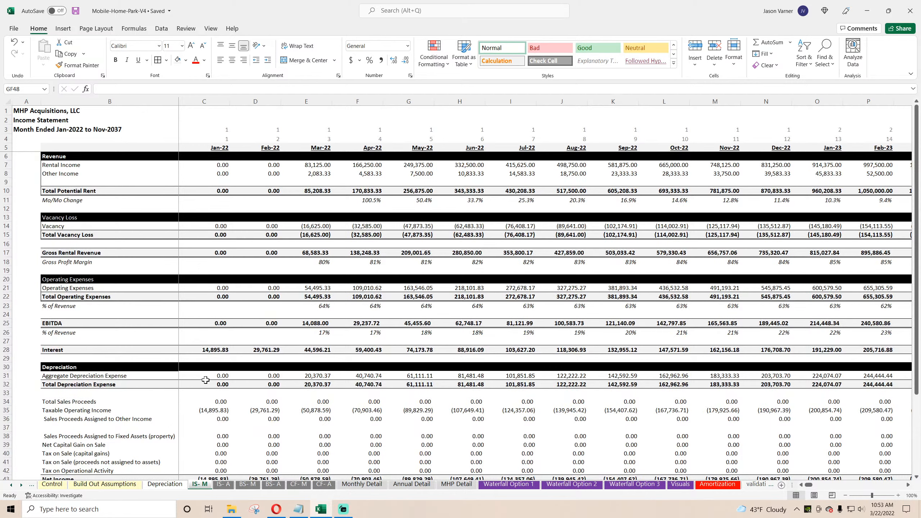
{"action": "left_click_drag", "start_coordinate": [205, 379], "coordinate": [515, 377]}
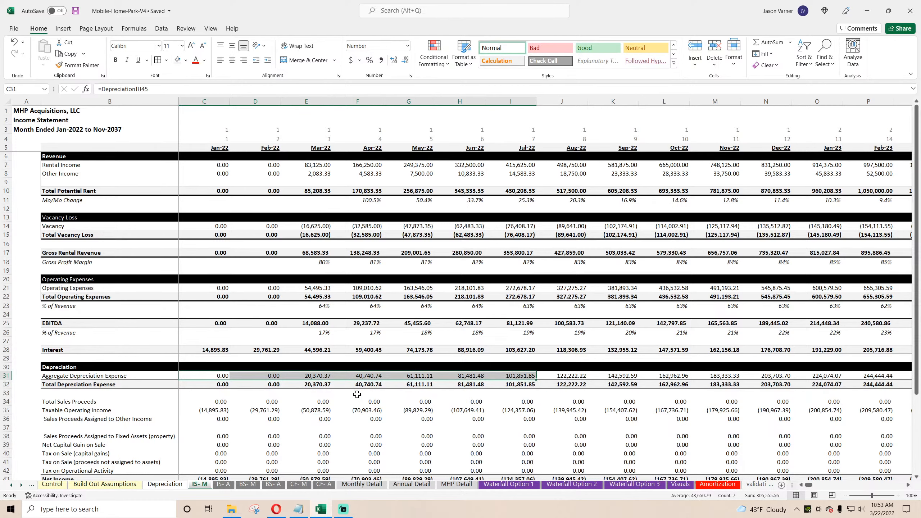
{"action": "left_click", "coordinate": [299, 485]}
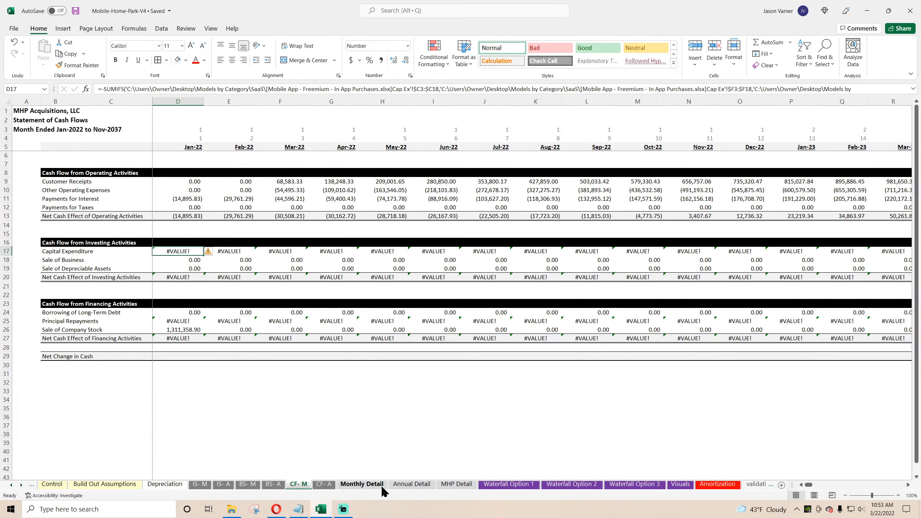
Examine the Initial Cost rows of the parks and the Cash Flow Summary on Monthly Detail for monthly acquisition costs
{"action": "left_click", "coordinate": [359, 484]}
{"action": "scroll", "coordinate": [256, 403], "scroll_direction": "up", "scroll_amount": 18}
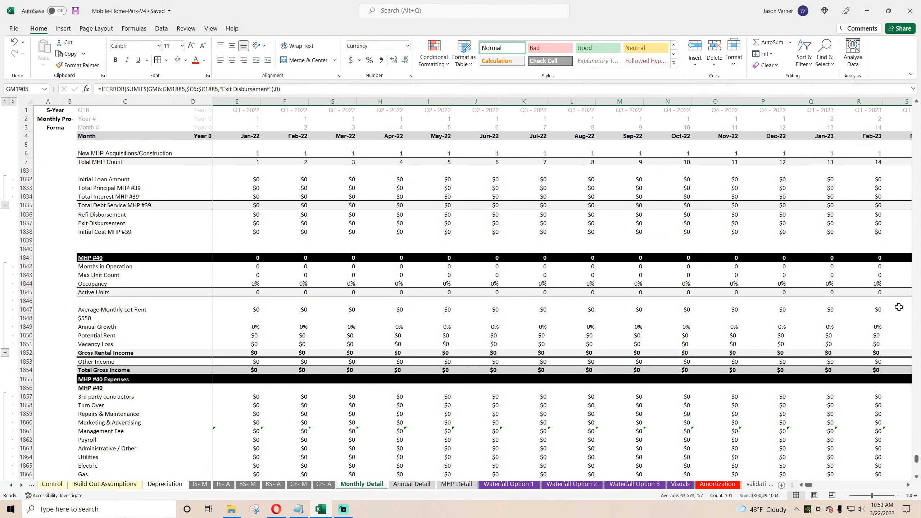
{"action": "left_click_drag", "start_coordinate": [917, 460], "coordinate": [917, 109]}
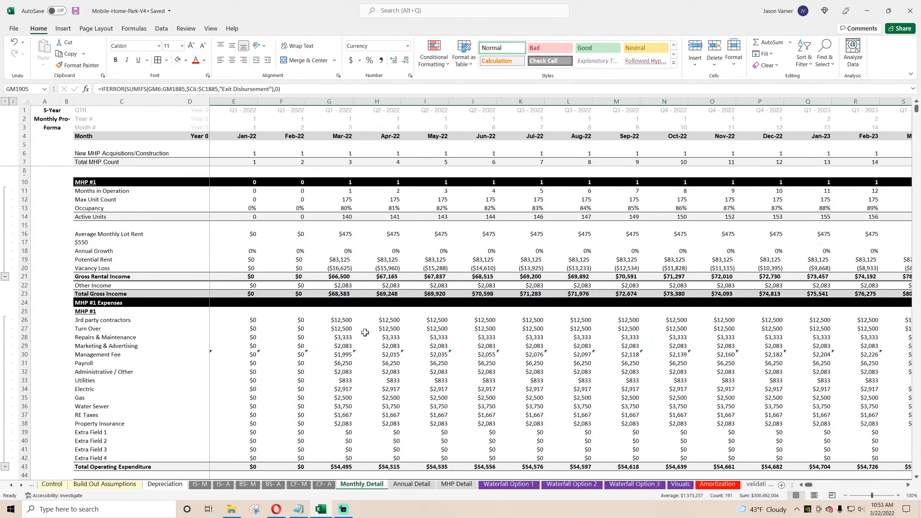
{"action": "scroll", "coordinate": [326, 337], "scroll_direction": "down", "scroll_amount": 7}
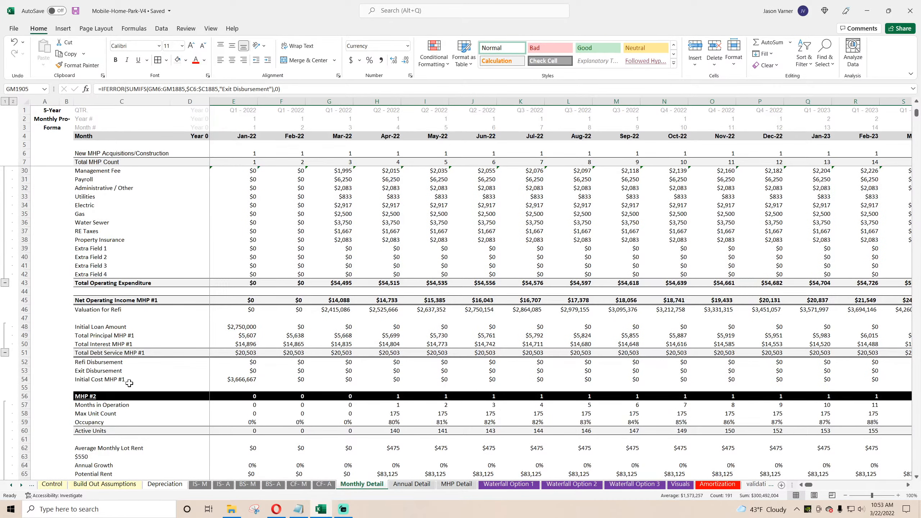
{"action": "left_click", "coordinate": [120, 378]}
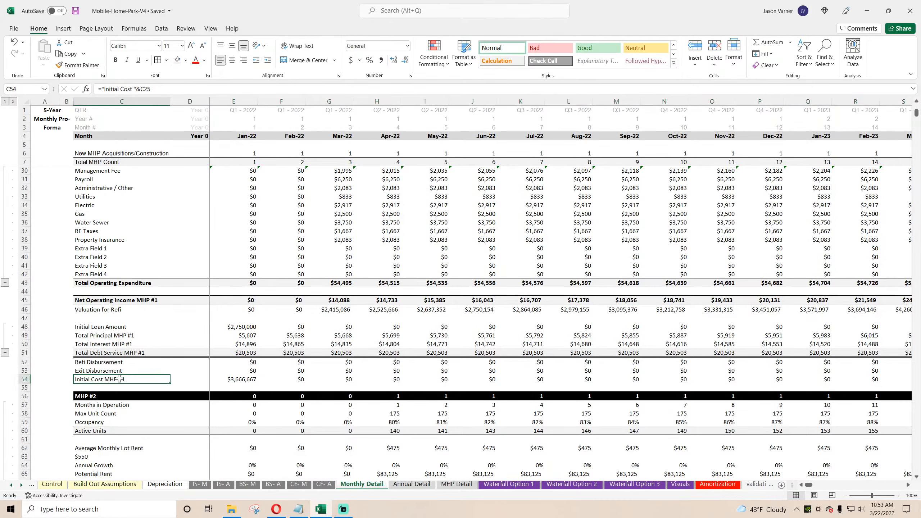
{"action": "left_click", "coordinate": [231, 380]}
{"action": "scroll", "coordinate": [239, 395], "scroll_direction": "down", "scroll_amount": 20}
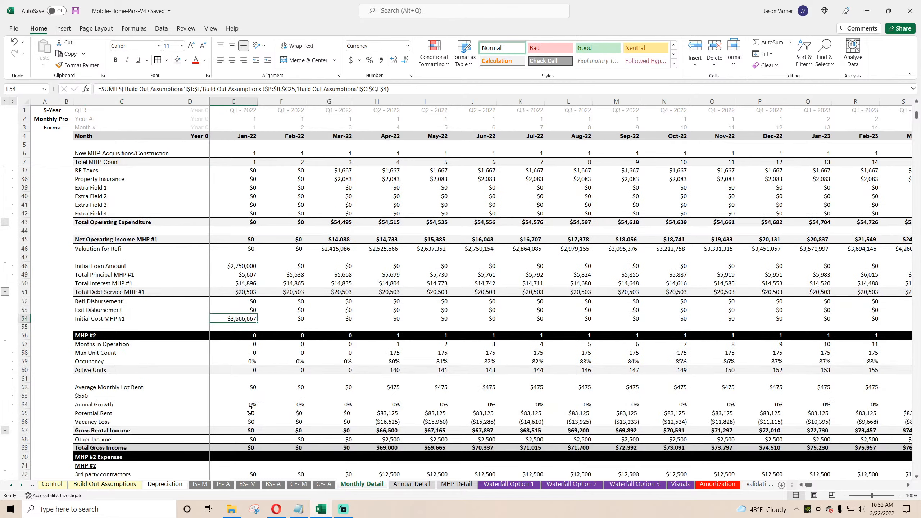
{"action": "scroll", "coordinate": [250, 411], "scroll_direction": "down", "scroll_amount": 20}
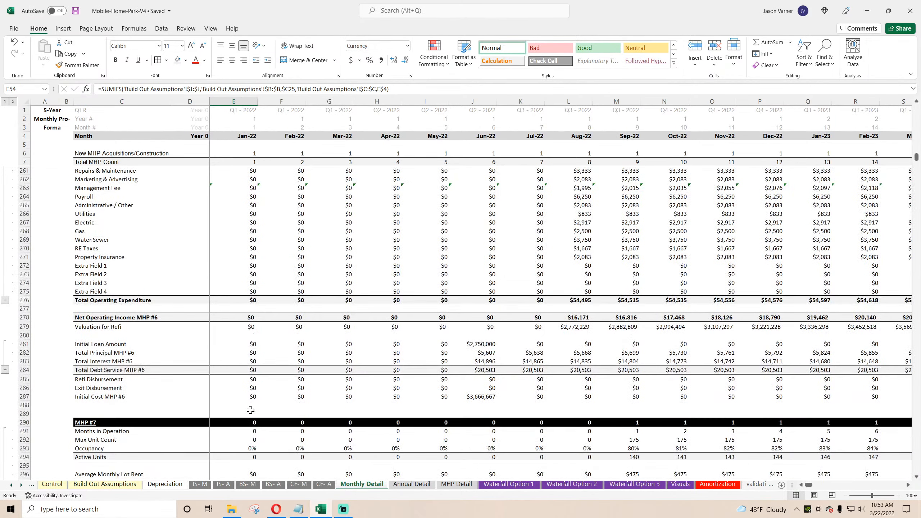
{"action": "left_click_drag", "start_coordinate": [916, 186], "coordinate": [903, 473]}
{"action": "scroll", "coordinate": [261, 360], "scroll_direction": "down", "scroll_amount": 3}
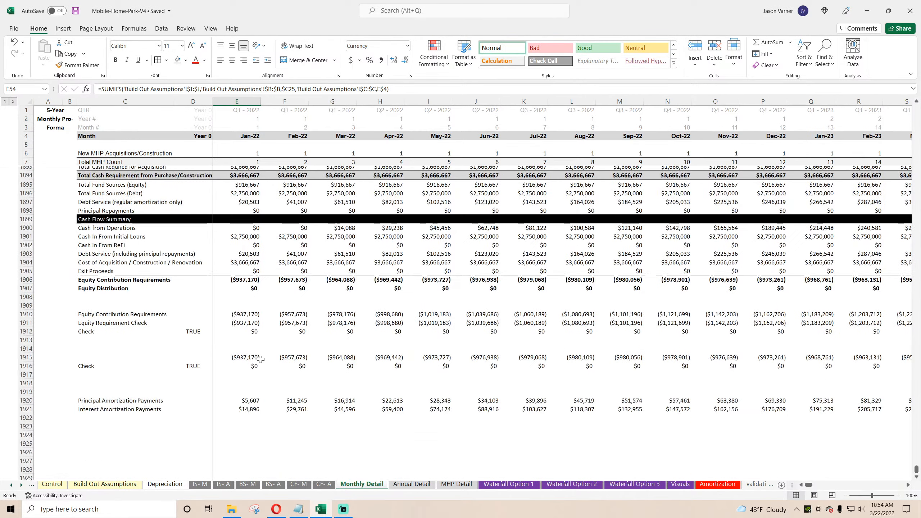
{"action": "scroll", "coordinate": [114, 369], "scroll_direction": "up", "scroll_amount": 3}
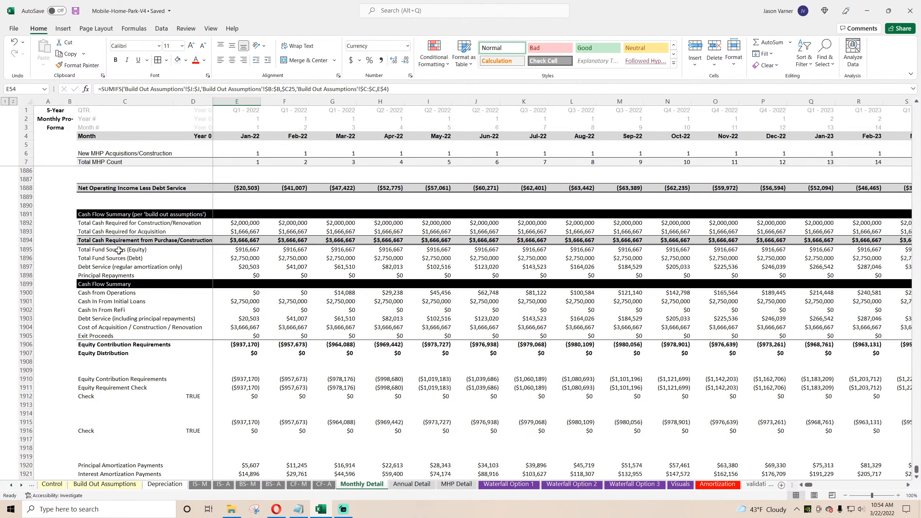
{"action": "scroll", "coordinate": [120, 250], "scroll_direction": "up", "scroll_amount": 4}
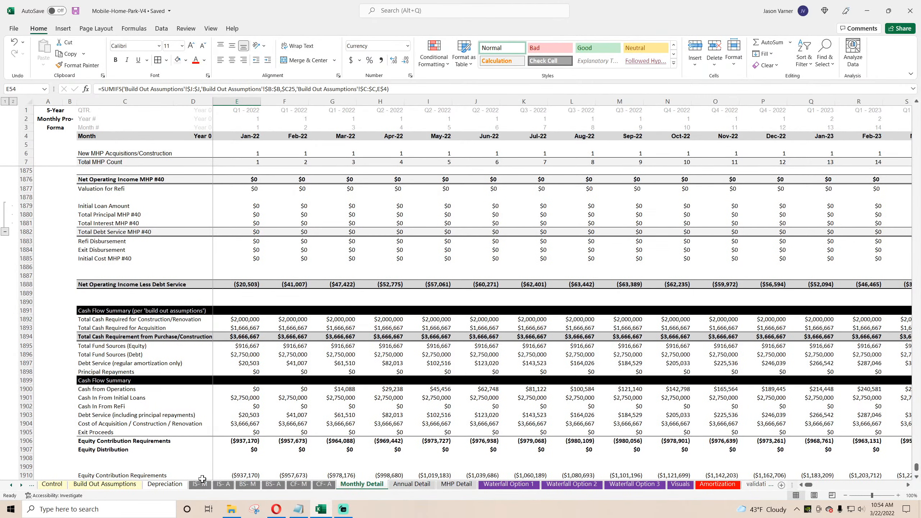
Replace the Jan-22 Capital Expenditure formula on CF- M with a SUMIFS of Monthly Detail column E where column C matches "*Initial Cost*"
{"action": "left_click", "coordinate": [299, 485]}
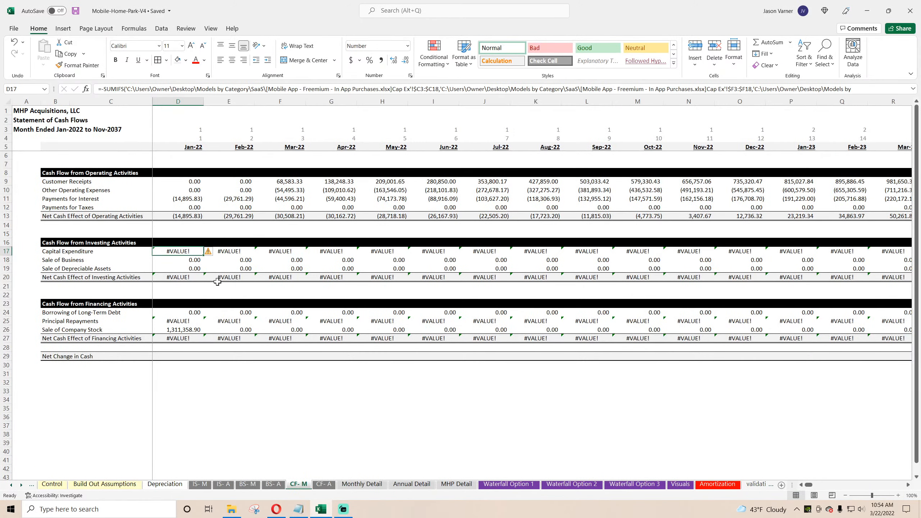
{"action": "type", "text": "=sumifs"}
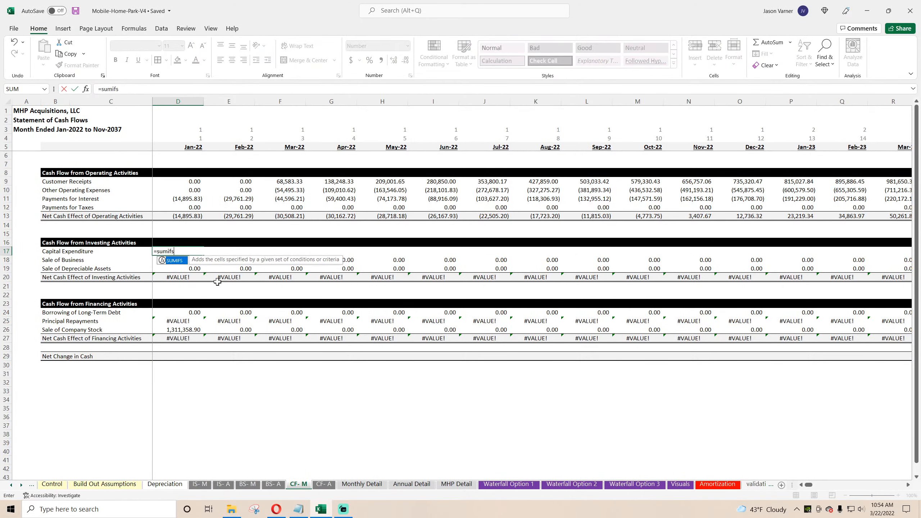
{"action": "type", "text": "("}
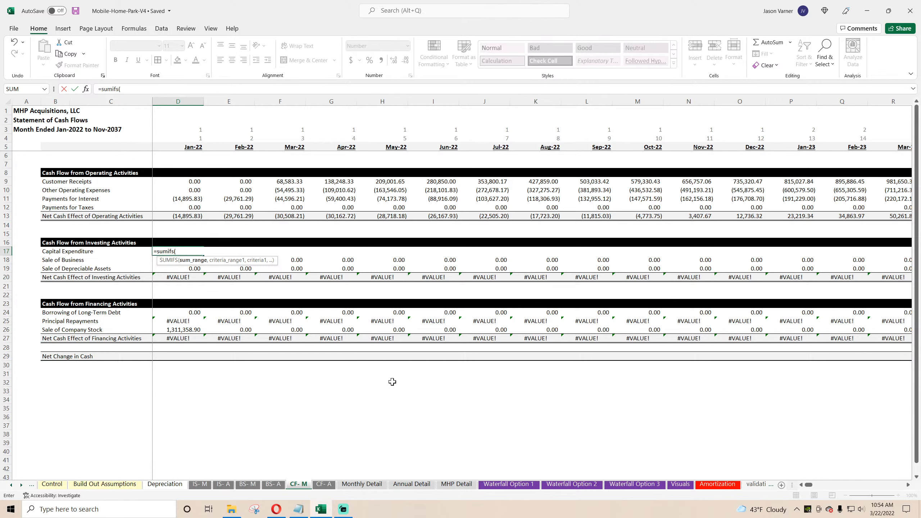
{"action": "left_click", "coordinate": [359, 485]}
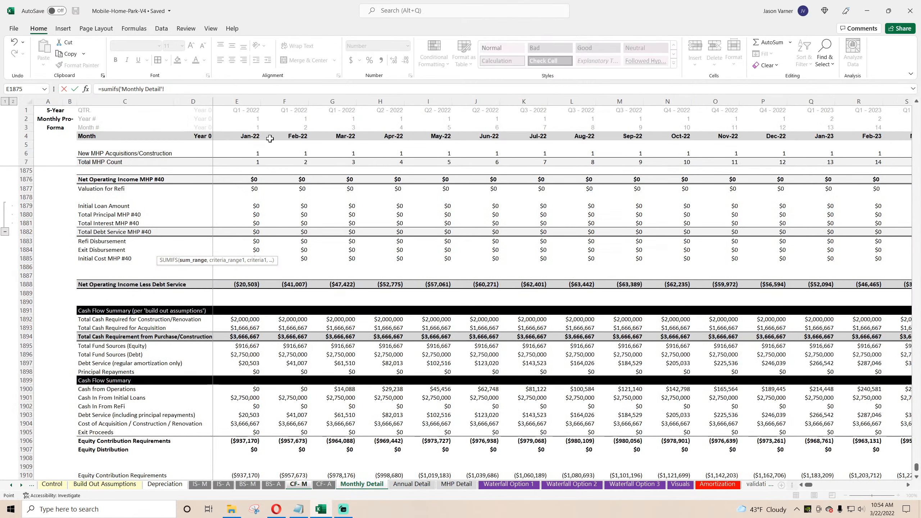
{"action": "left_click", "coordinate": [242, 98]}
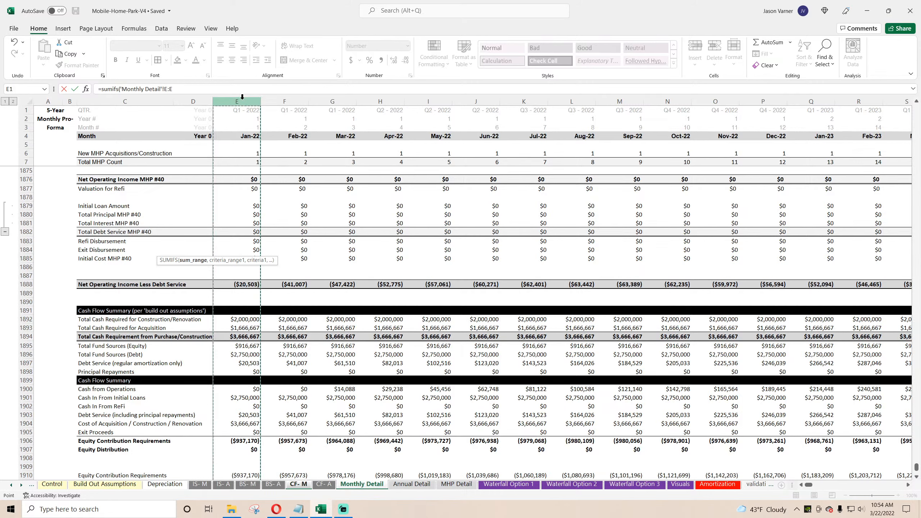
{"action": "type", "text": ","}
{"action": "left_click", "coordinate": [149, 101]}
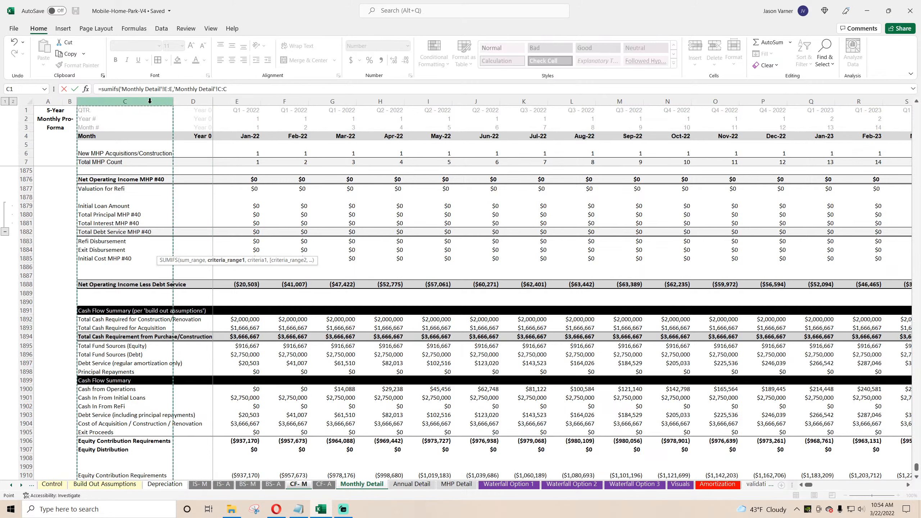
{"action": "type", "text": ",\""}
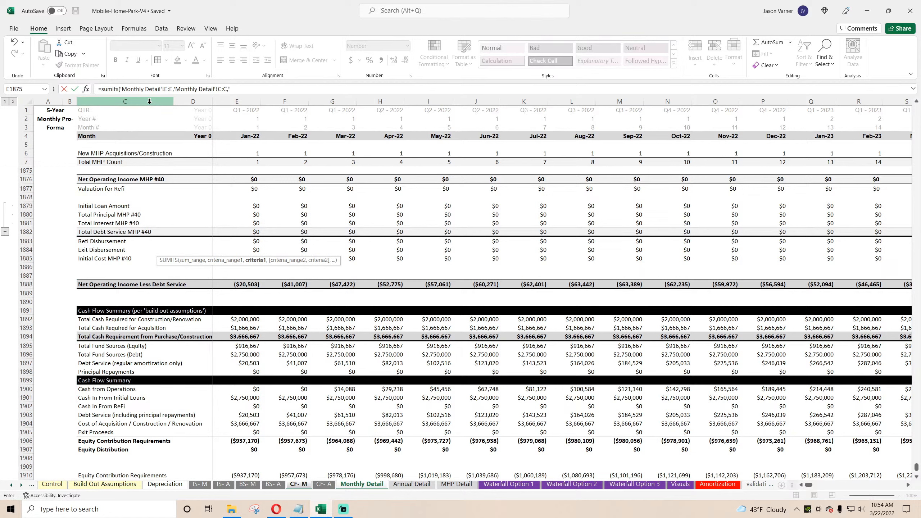
{"action": "type", "text": "*Init"}
{"action": "key", "text": "BackSpace"}
{"action": "type", "text": "ial Cost*\""}
{"action": "key", "text": "Return"}
Make the Jan-22 Capital Expenditure SUMIFS negative and anchor its criteria range as 'Monthly Detail'!$C:$C
{"action": "left_click", "coordinate": [177, 251]}
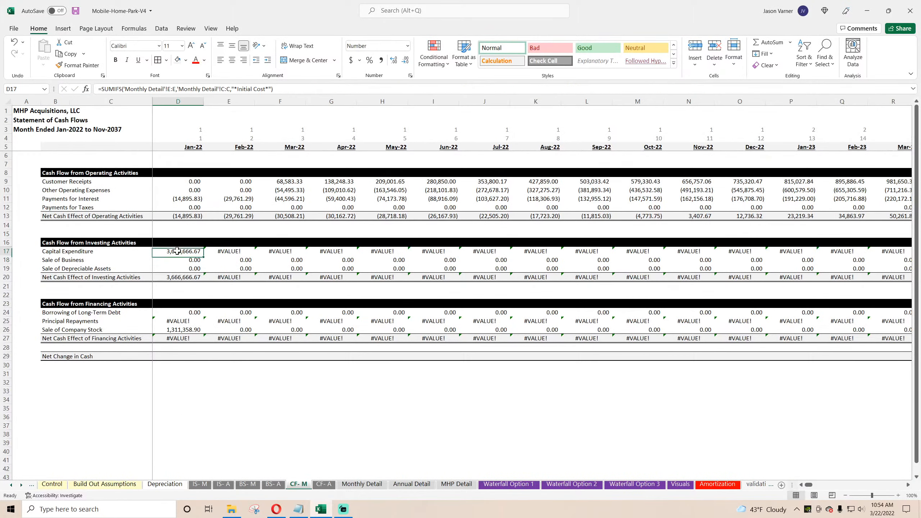
{"action": "left_click", "coordinate": [101, 89]}
{"action": "type", "text": "-"}
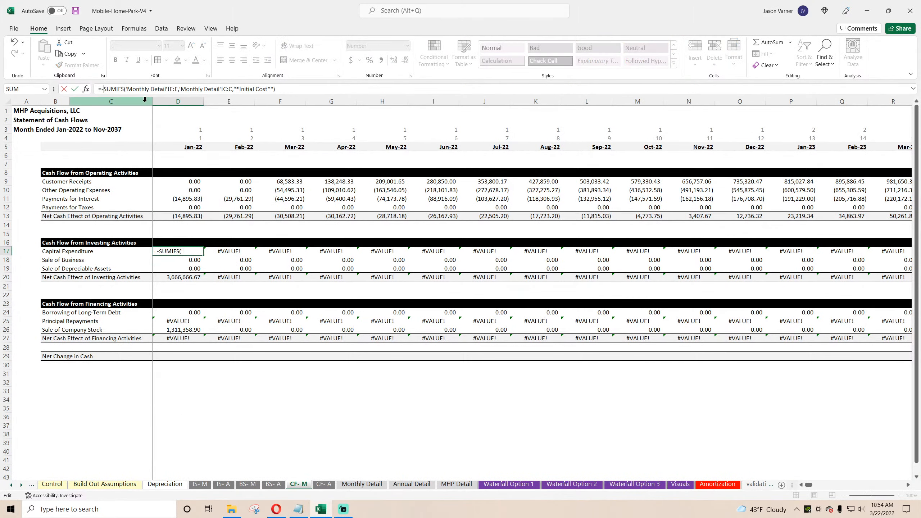
{"action": "left_click", "coordinate": [224, 88]}
{"action": "type", "text": "$"}
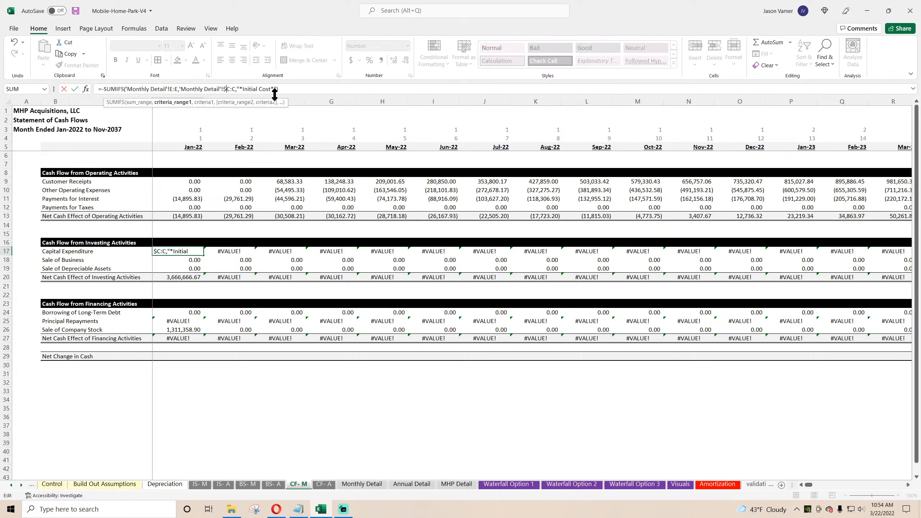
{"action": "key", "text": "Right"}
{"action": "key", "text": "Right"}
{"action": "type", "text": "$"}
{"action": "key", "text": "Return"}
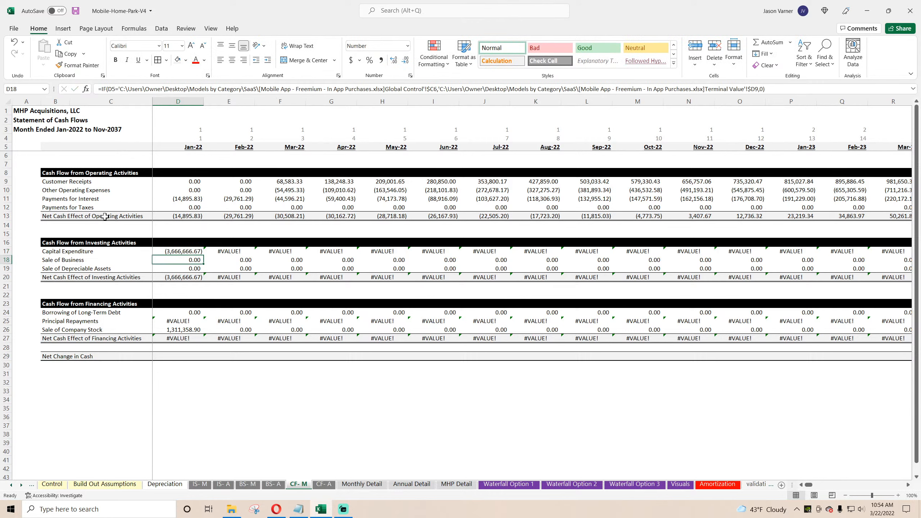
Rename the Capital Expenditure row label on CF- M as MHP Acquisition/Development/Land
{"action": "left_click", "coordinate": [89, 251]}
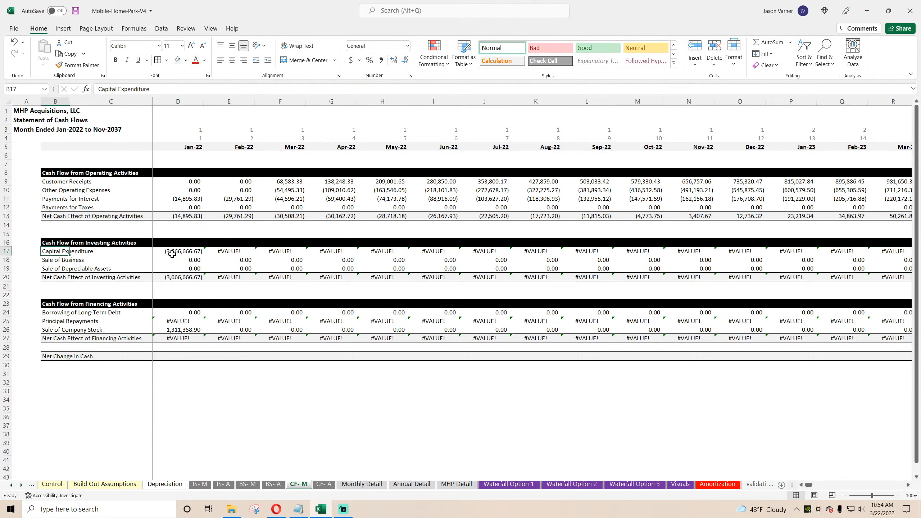
{"action": "type", "text": "Purchases"}
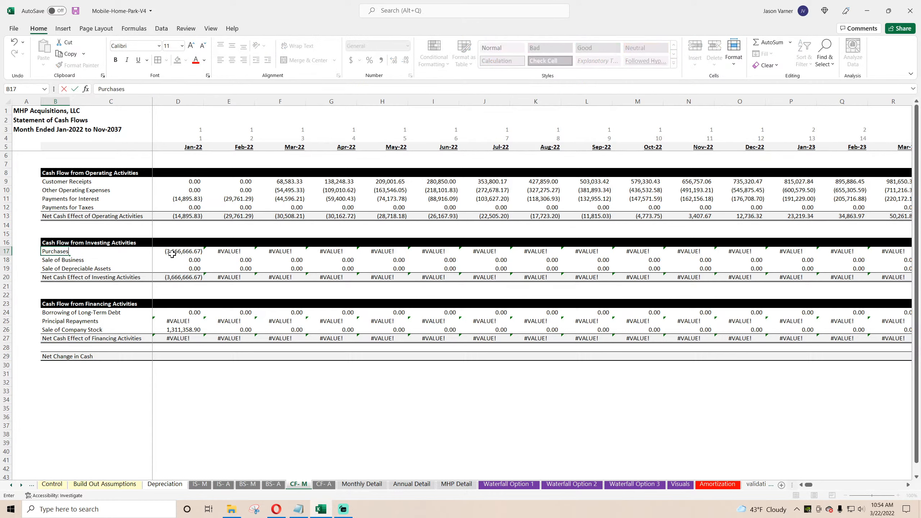
{"action": "type", "text": "/De"}
{"action": "key", "text": "BackSpace"}
{"action": "key", "text": "BackSpace"}
{"action": "key", "text": "BackSpace"}
{"action": "key", "text": "BackSpace"}
{"action": "key", "text": "BackSpace"}
{"action": "key", "text": "BackSpace"}
{"action": "key", "text": "BackSpace"}
{"action": "key", "text": "BackSpace"}
{"action": "key", "text": "BackSpace"}
{"action": "key", "text": "BackSpace"}
{"action": "key", "text": "BackSpace"}
{"action": "type", "text": "MHP Purchas"}
{"action": "key", "text": "BackSpace"}
{"action": "key", "text": "BackSpace"}
{"action": "key", "text": "BackSpace"}
{"action": "type", "text": "Acquisition/Development"}
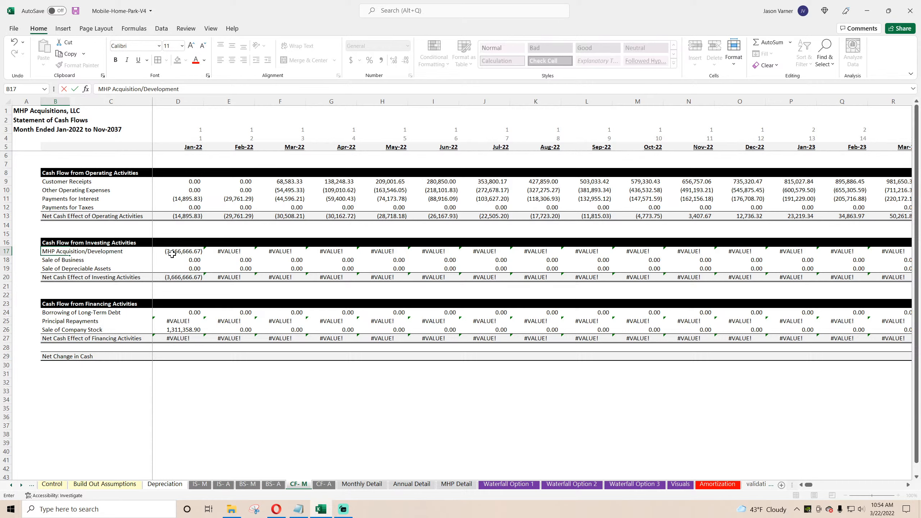
{"action": "type", "text": "/Loand"}
{"action": "key", "text": "Return"}
{"action": "key", "text": "Up"}
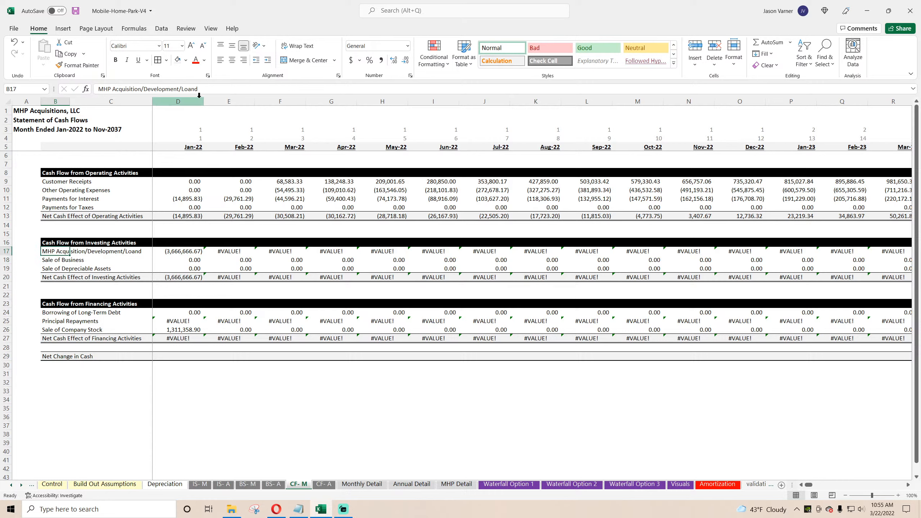
{"action": "left_click", "coordinate": [212, 89]}
{"action": "key", "text": "BackSpace"}
{"action": "key", "text": "BackSpace"}
{"action": "key", "text": "BackSpace"}
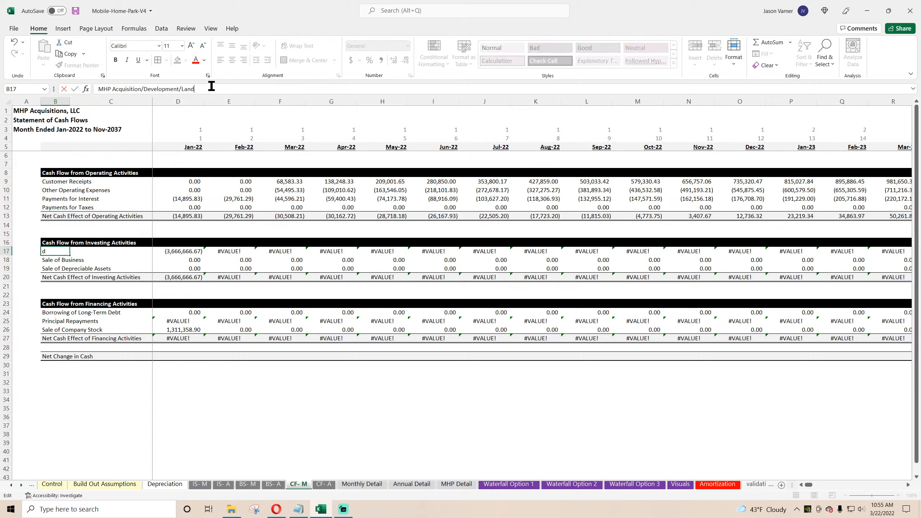
{"action": "key", "text": "Return"}
Fill the Jan-22 MHP Acquisition/Development/Land formula across through Sep-22
{"action": "key", "text": "Up"}
{"action": "key", "text": "Right"}
{"action": "key", "text": "Right"}
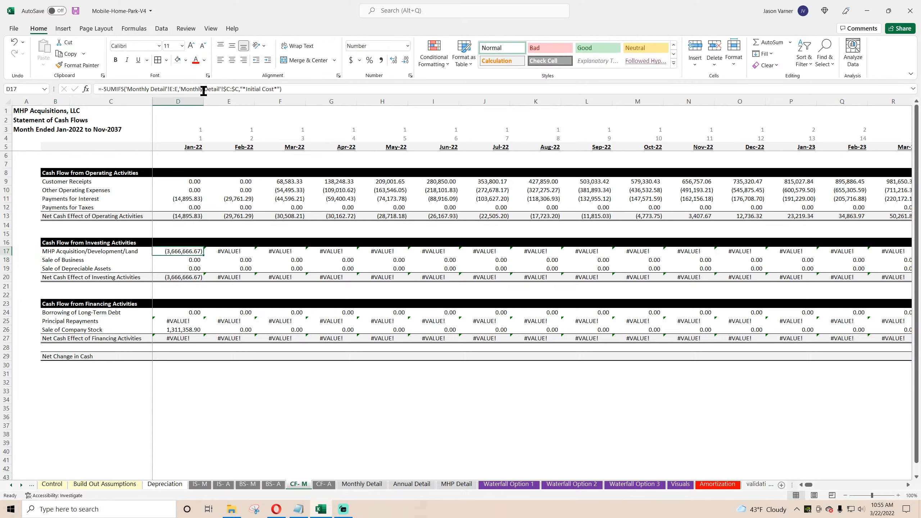
{"action": "left_click_drag", "start_coordinate": [203, 255], "coordinate": [629, 257]}
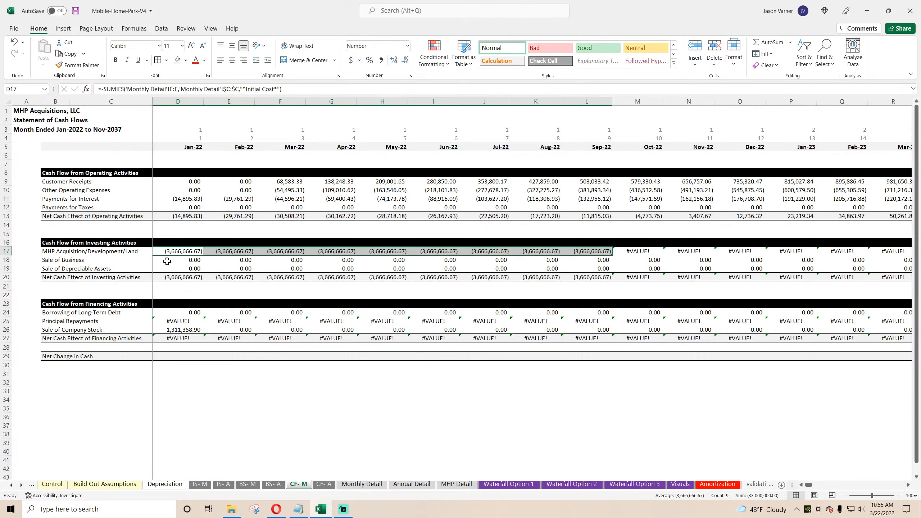
Link the Jan-22 Sale of Business on CF- M to Total Sales Proceeds on IS- M, cell C34
{"action": "left_click", "coordinate": [187, 260]}
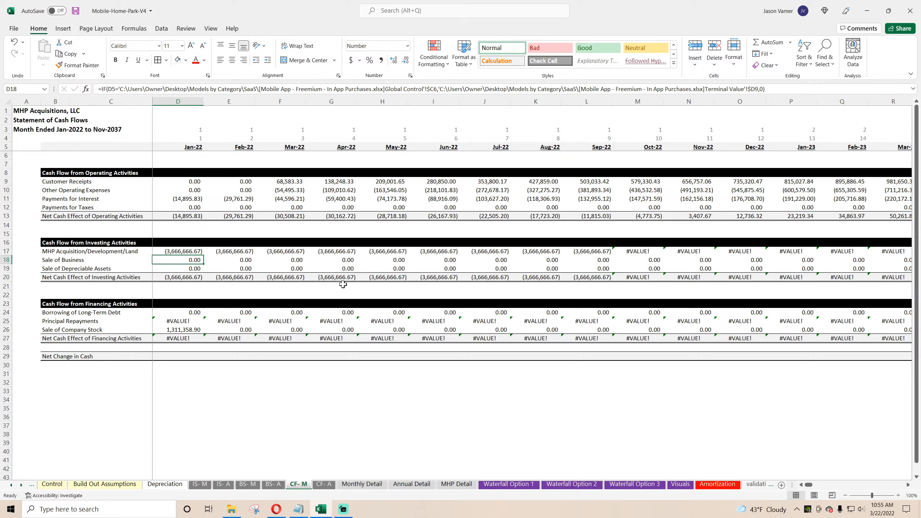
{"action": "type", "text": "="}
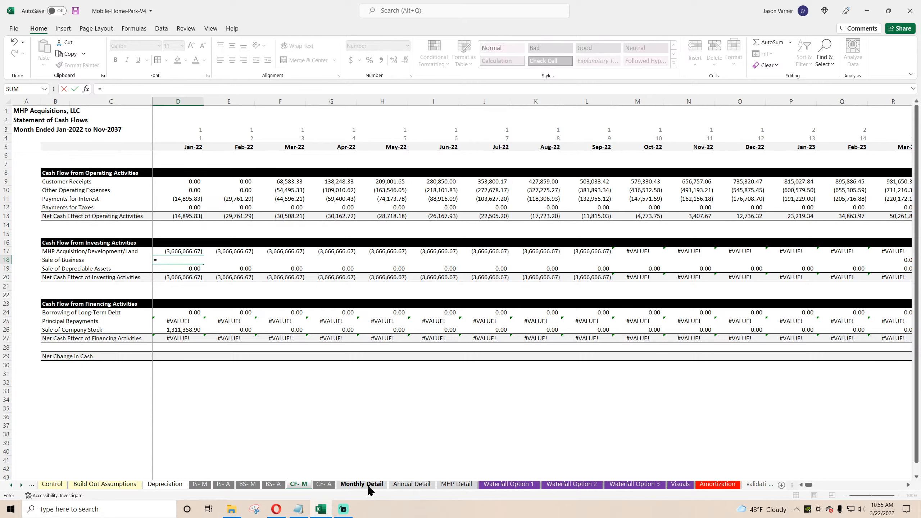
{"action": "left_click", "coordinate": [200, 483]}
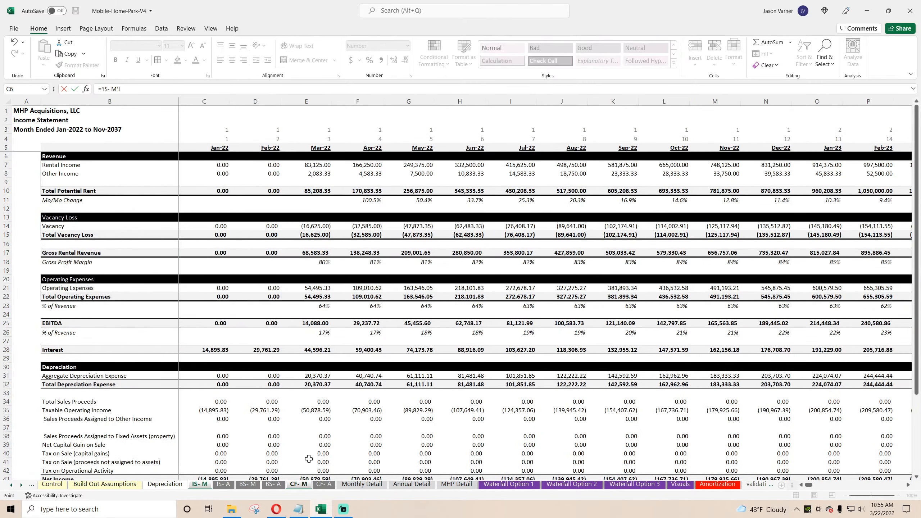
{"action": "scroll", "coordinate": [237, 427], "scroll_direction": "down", "scroll_amount": 15}
{"action": "scroll", "coordinate": [263, 425], "scroll_direction": "up", "scroll_amount": 9}
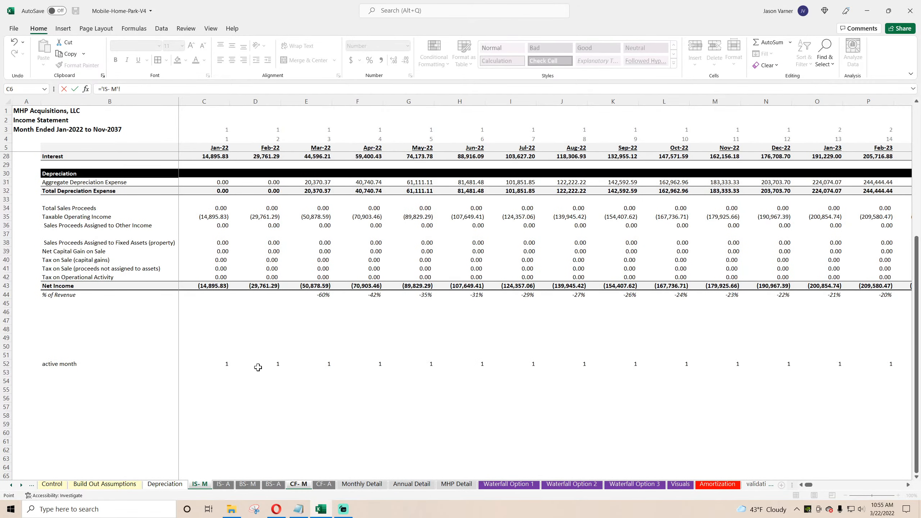
{"action": "left_click", "coordinate": [218, 208]}
{"action": "key", "text": "Return"}
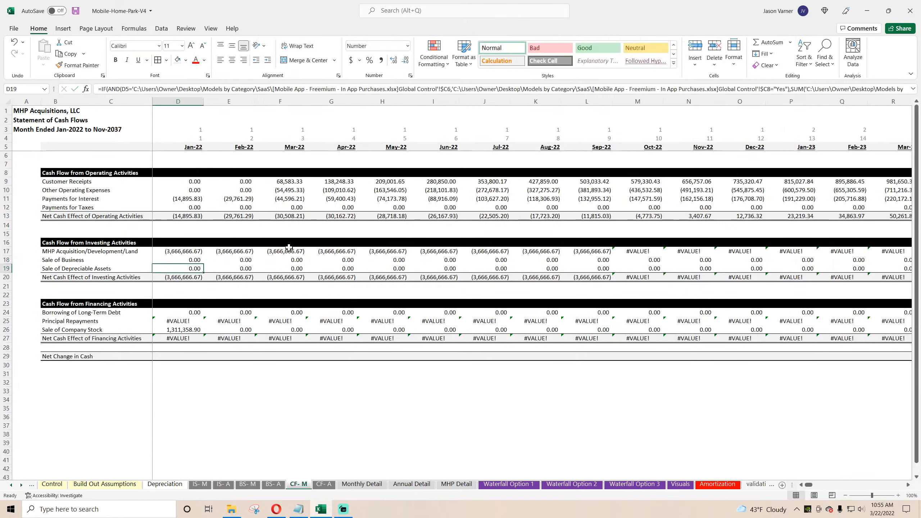
Replace the Jan-22 Sale of Business link with Sales Proceeds Assigned to Other Income on IS- M, cell C36
{"action": "left_click", "coordinate": [188, 260]}
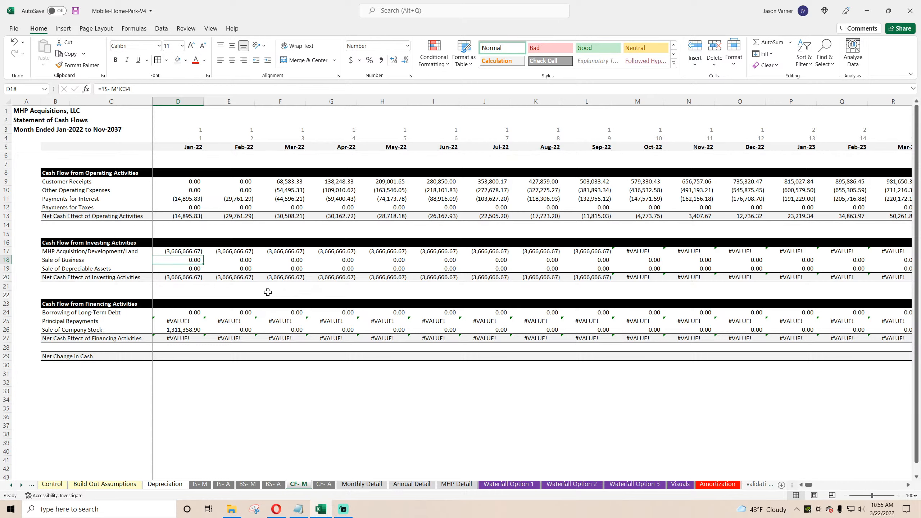
{"action": "type", "text": "="}
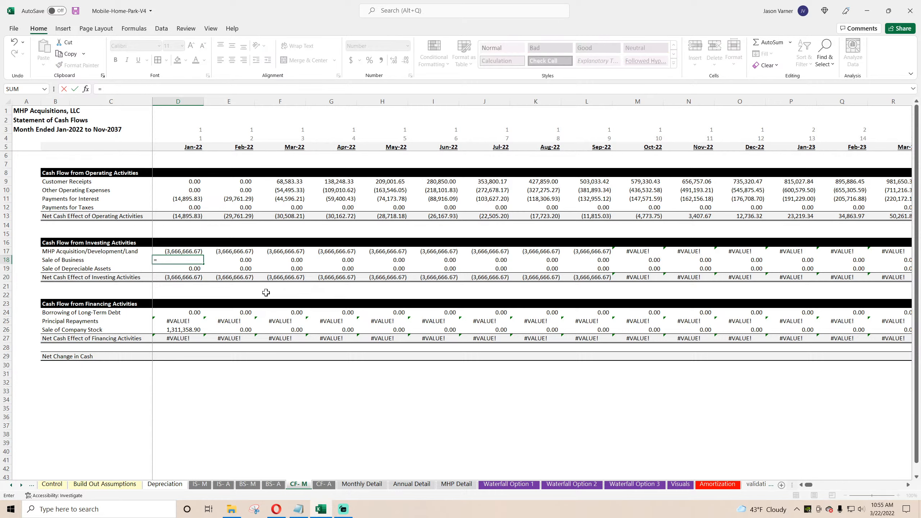
{"action": "left_click", "coordinate": [195, 485]}
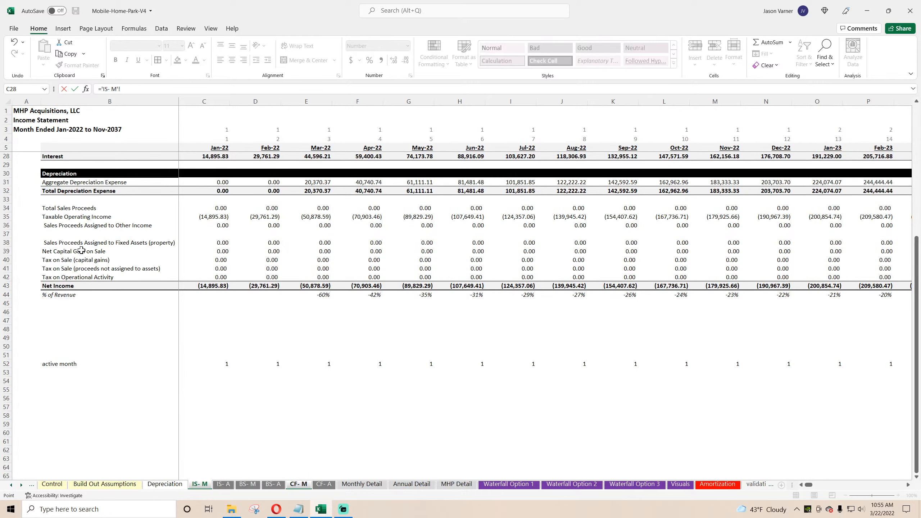
{"action": "left_click", "coordinate": [212, 226]}
{"action": "key", "text": "Return"}
Link the Jan-22 Sale of Depreciable Assets to Sales Proceeds Assigned to Fixed Assets (property) on IS- M, cell C38
{"action": "type", "text": "="}
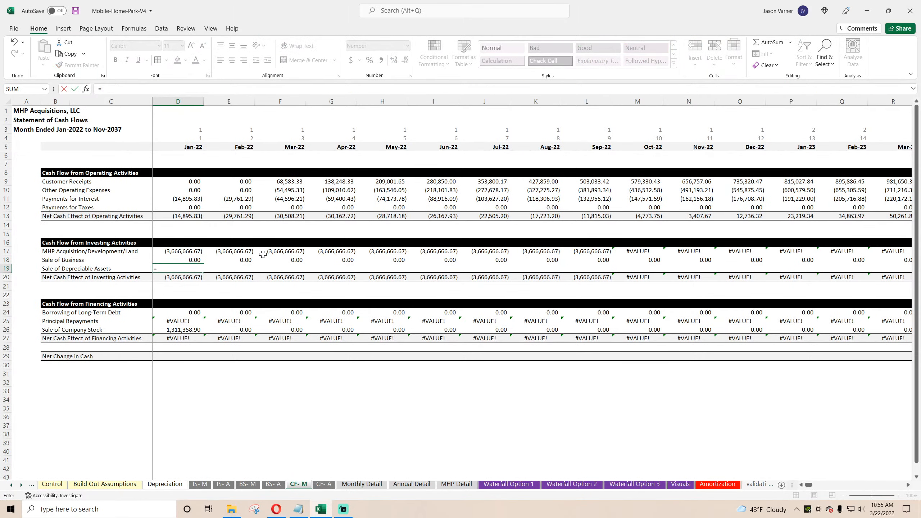
{"action": "left_click", "coordinate": [199, 484]}
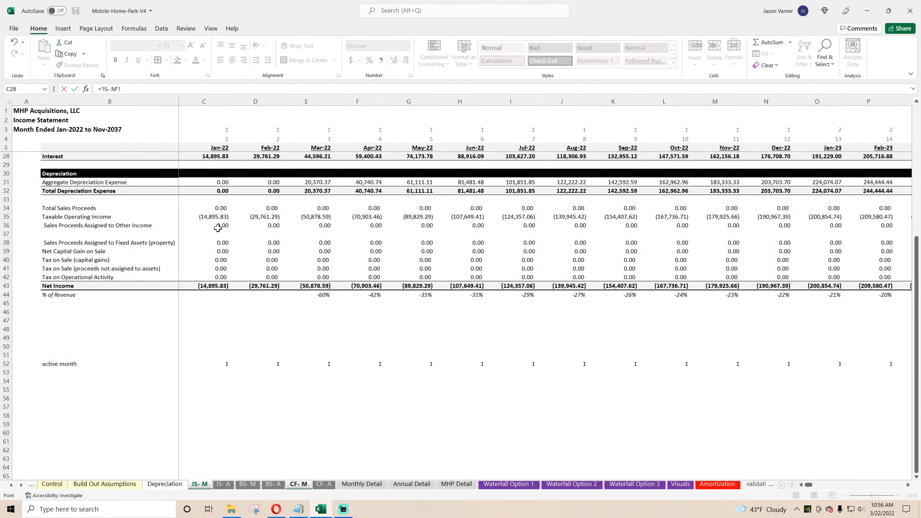
{"action": "left_click", "coordinate": [206, 242]}
{"action": "key", "text": "Return"}
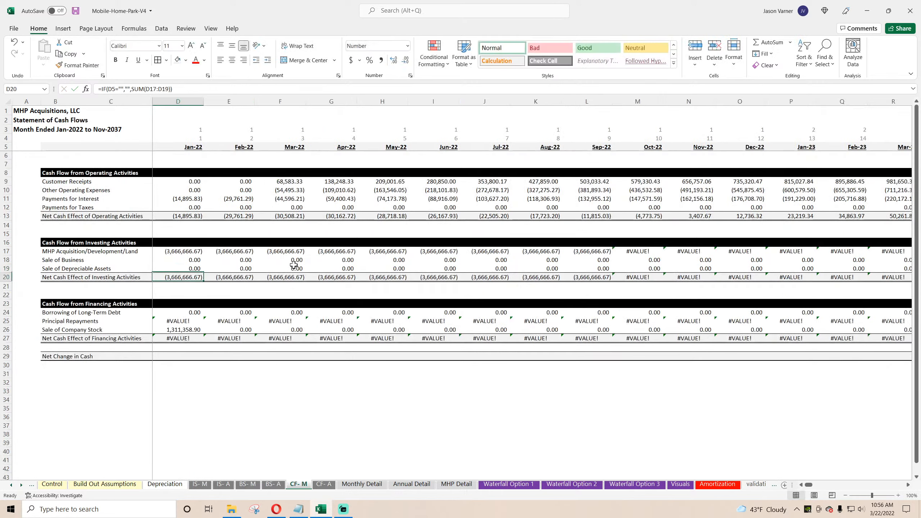
Fill the Jan-22 formulas of the three investing activity rows across through Dec-37, check the Nov-37 sale cells and save the workbook
{"action": "left_click_drag", "start_coordinate": [189, 249], "coordinate": [919, 336]}
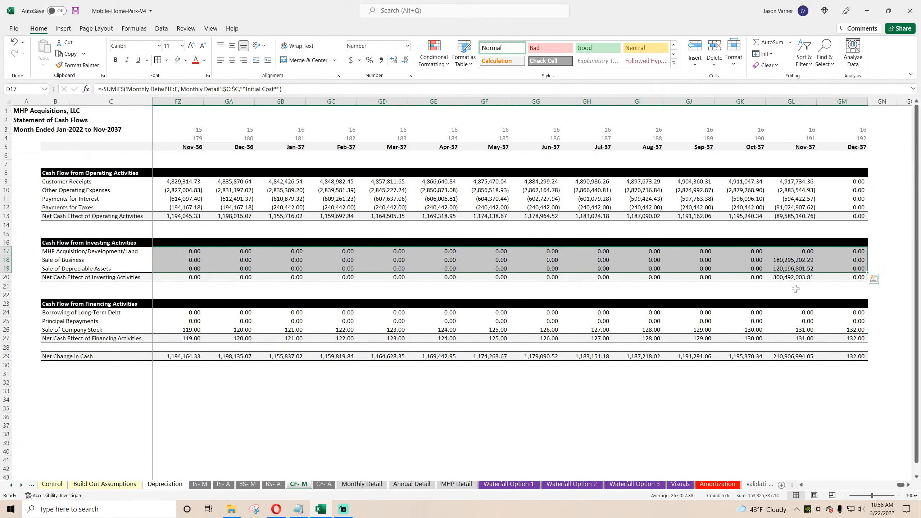
{"action": "left_click", "coordinate": [790, 260]}
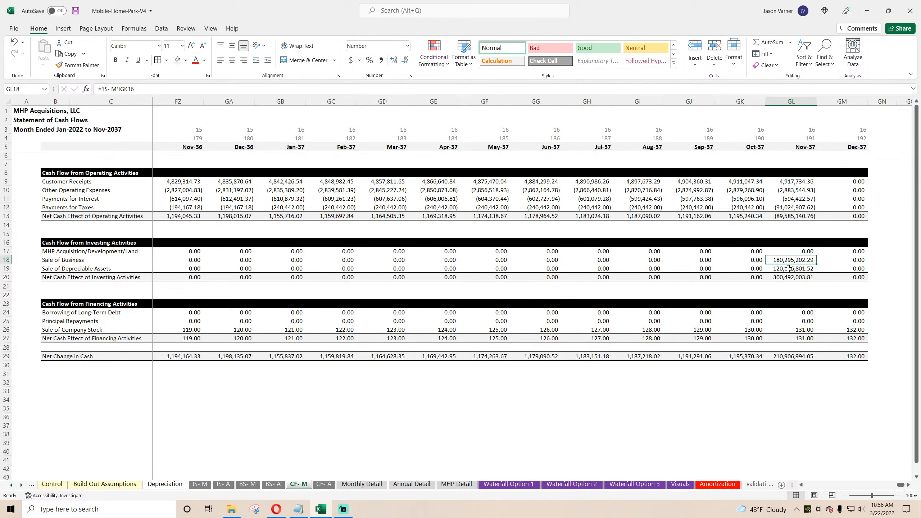
{"action": "left_click", "coordinate": [788, 268]}
{"action": "left_click", "coordinate": [790, 278]}
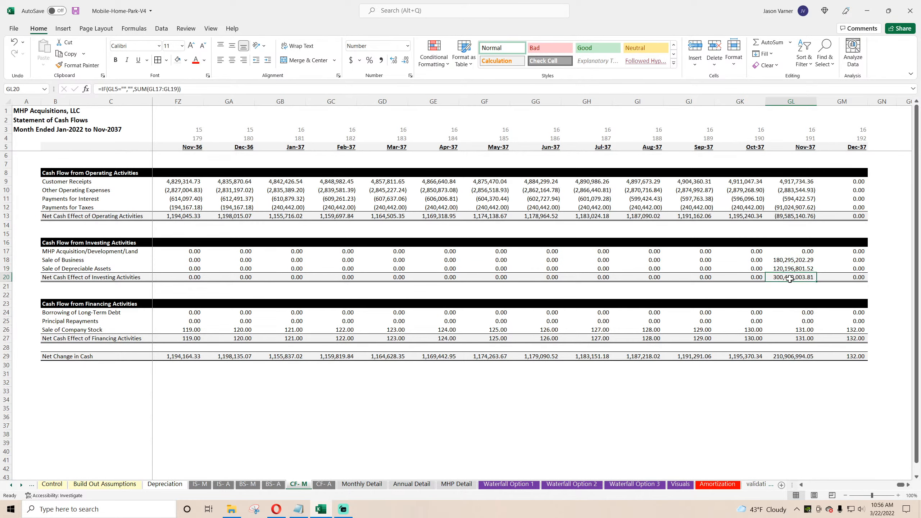
{"action": "left_click_drag", "start_coordinate": [900, 485], "coordinate": [801, 486]}
{"action": "left_click", "coordinate": [514, 426]}
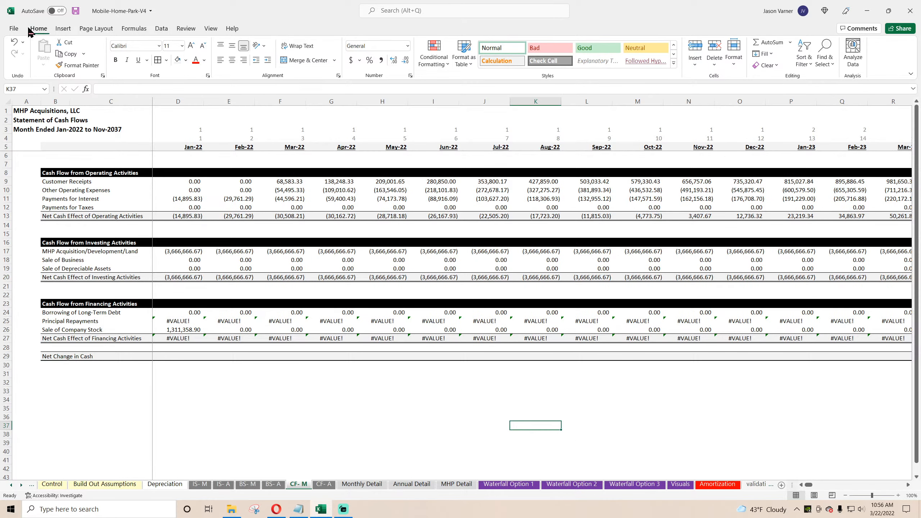
{"action": "left_click", "coordinate": [76, 11]}
Examine the loan terms and the per-park debt schedules from Jan-22 onward on the Amortization sheet
{"action": "left_click", "coordinate": [717, 484]}
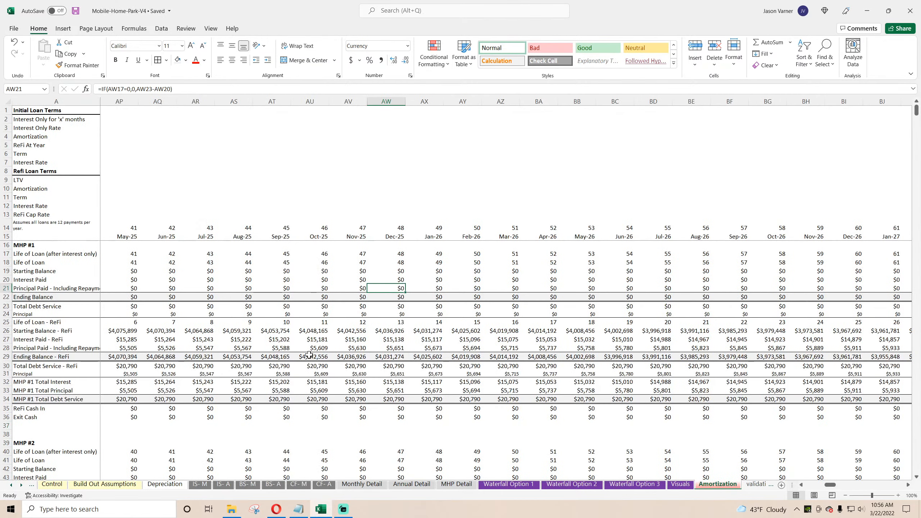
{"action": "left_click_drag", "start_coordinate": [831, 485], "coordinate": [807, 485]}
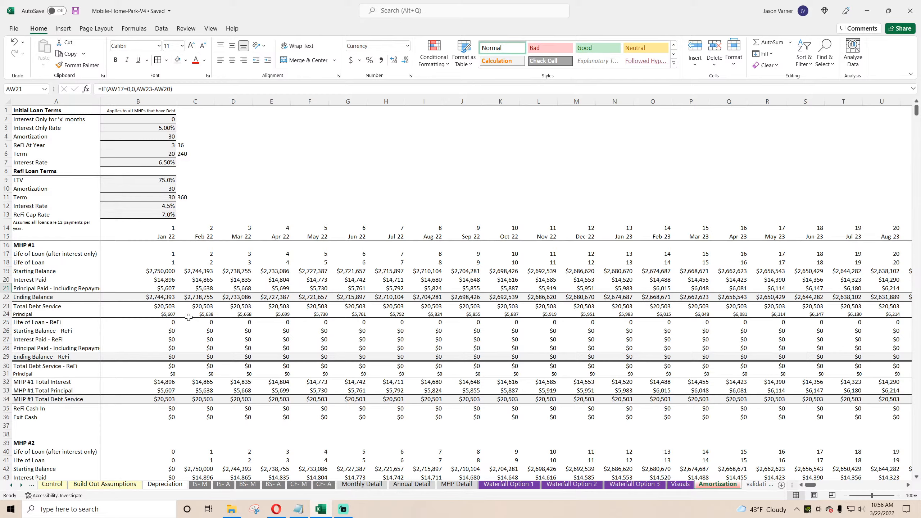
{"action": "scroll", "coordinate": [188, 318], "scroll_direction": "down", "scroll_amount": 11}
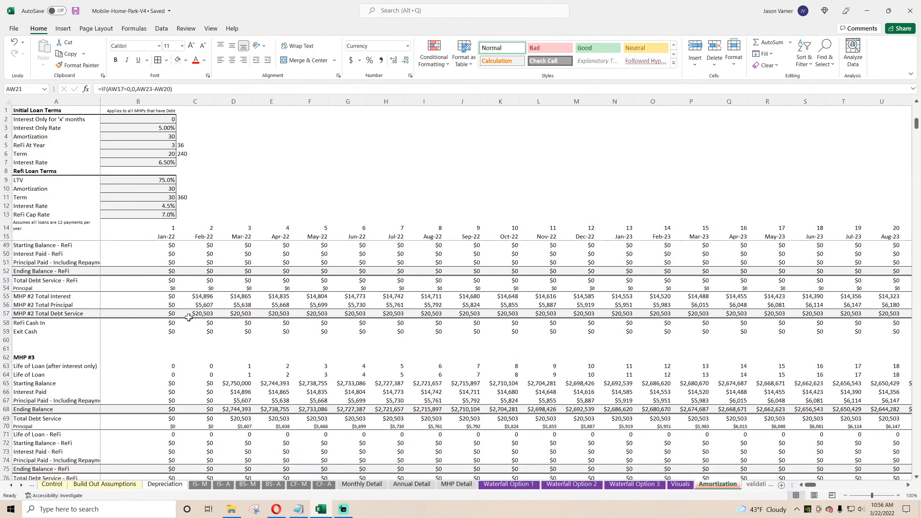
{"action": "scroll", "coordinate": [189, 317], "scroll_direction": "down", "scroll_amount": 20}
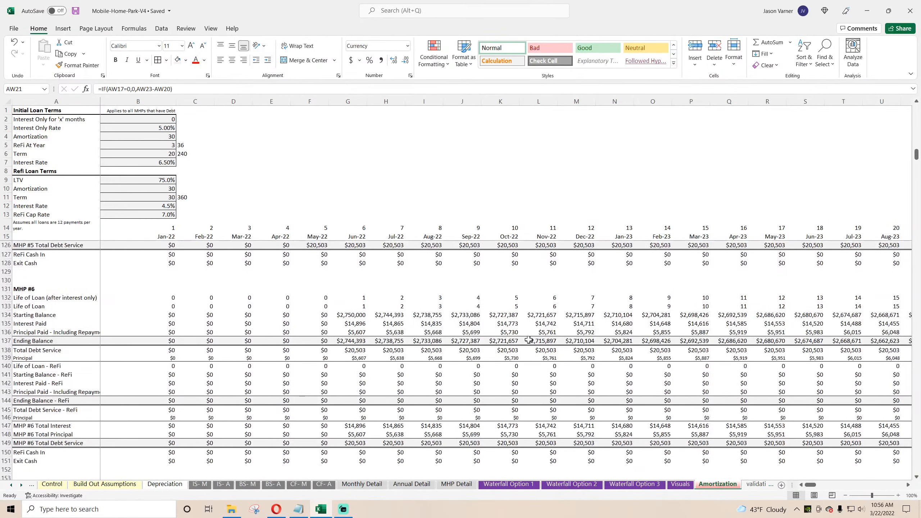
{"action": "scroll", "coordinate": [528, 340], "scroll_direction": "up", "scroll_amount": 20}
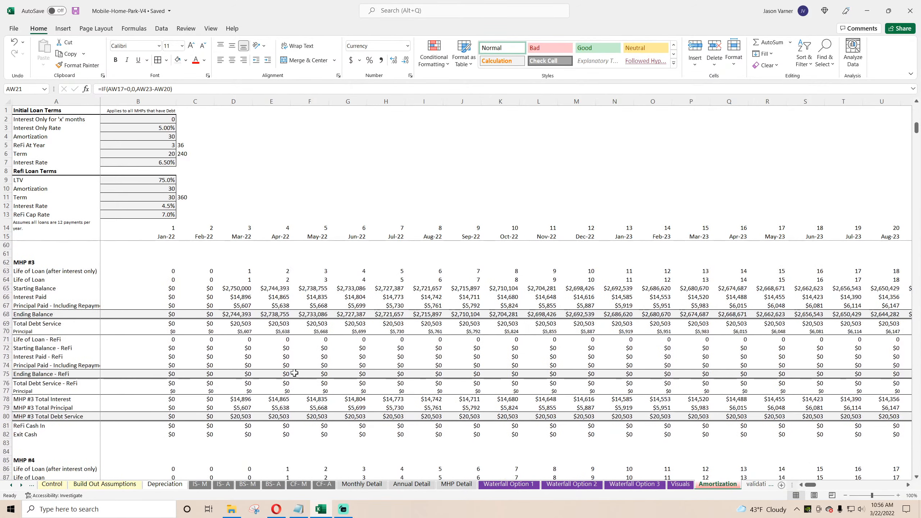
{"action": "scroll", "coordinate": [294, 373], "scroll_direction": "up", "scroll_amount": 15}
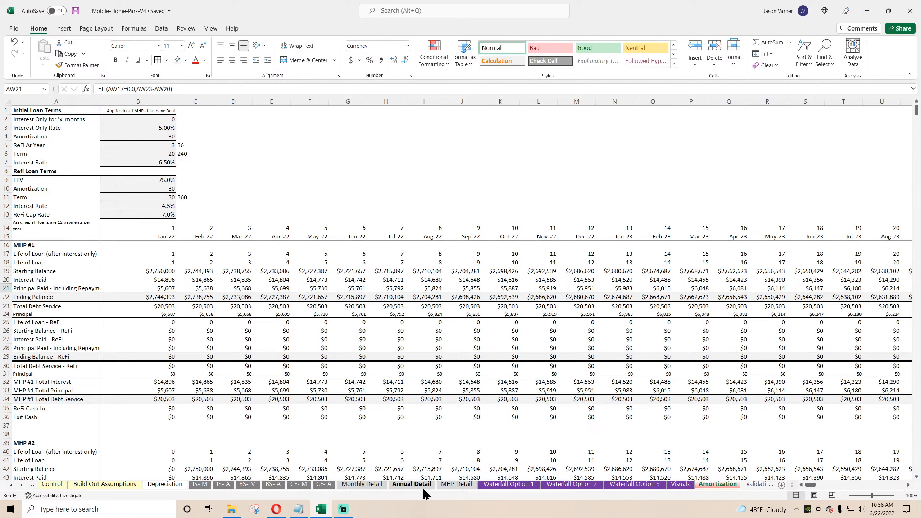
Review the Jan-22 cash requirement and equity funding formulas in the Cash Flow Summary on Monthly Detail, rows 1892 to 1895
{"action": "left_click", "coordinate": [362, 484]}
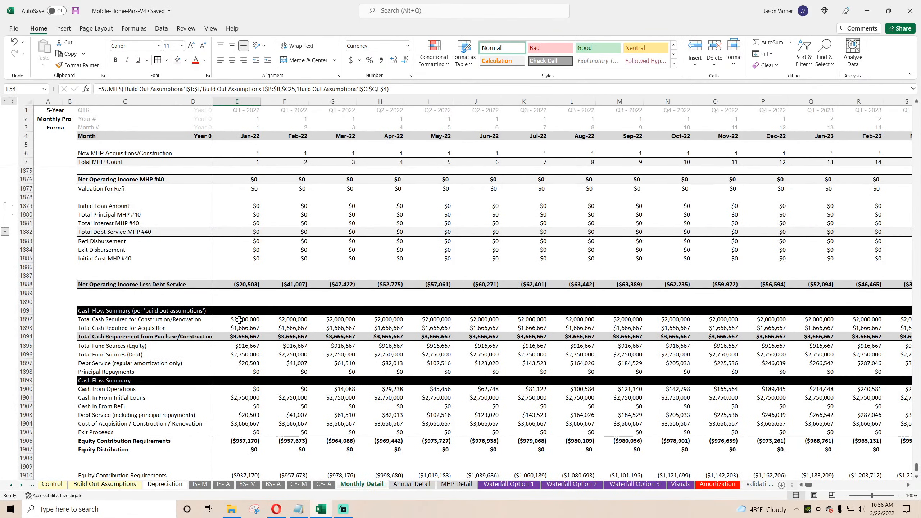
{"action": "left_click", "coordinate": [121, 319]}
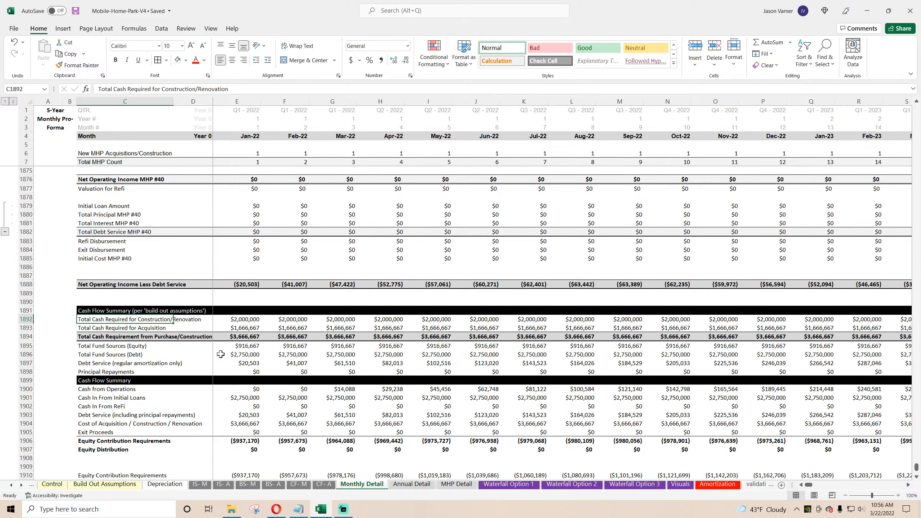
{"action": "key", "text": "Right"}
{"action": "key", "text": "Right"}
{"action": "key", "text": "Down"}
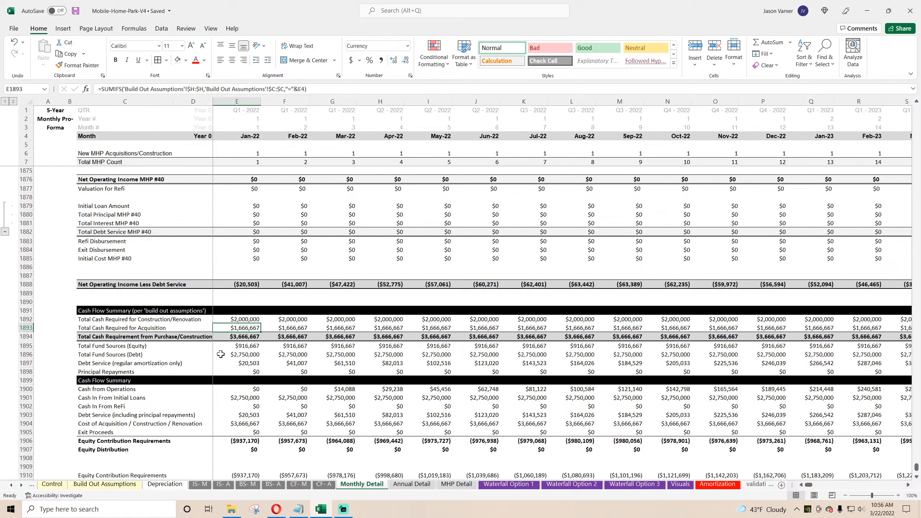
{"action": "key", "text": "Down"}
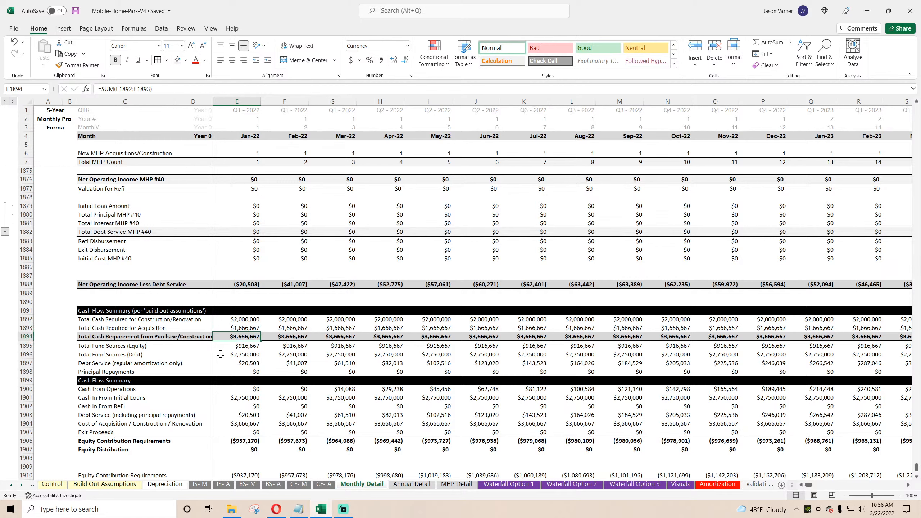
{"action": "key", "text": "Down"}
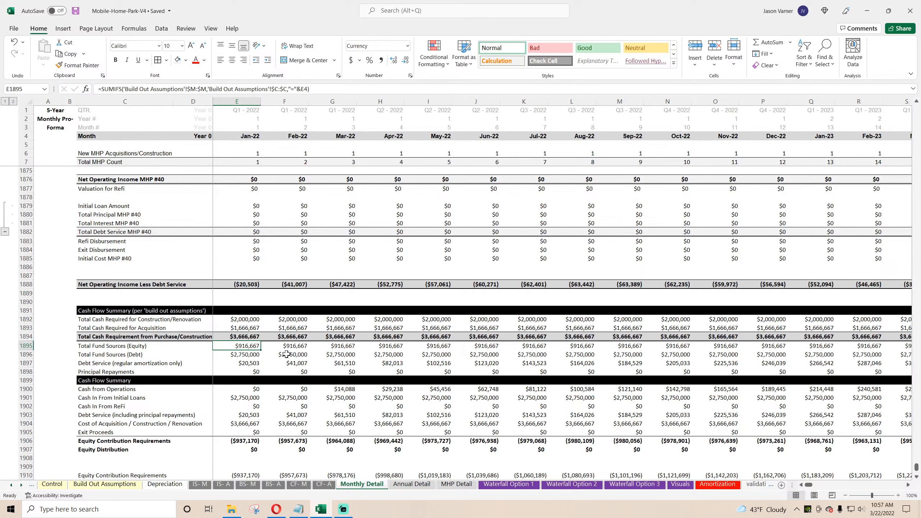
{"action": "left_click", "coordinate": [244, 337]}
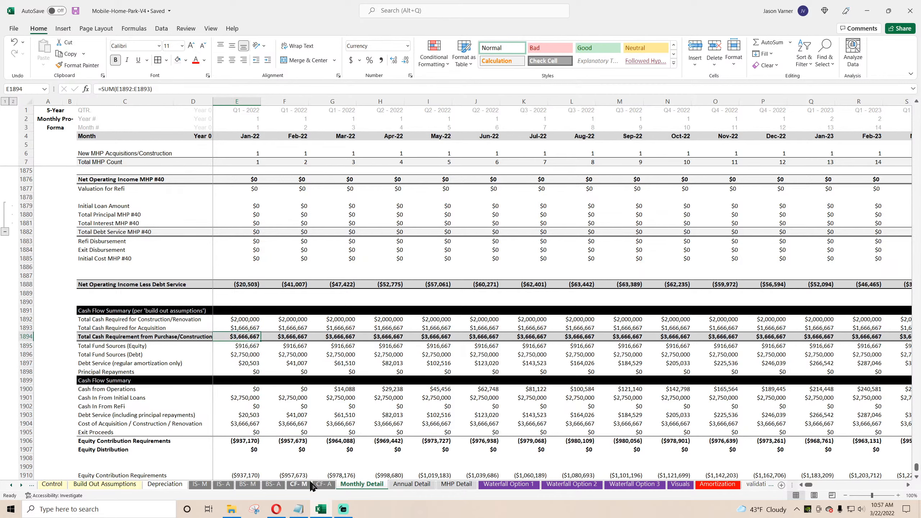
Check the MHP Acquisition/Development/Land formulas for Jan-22 through Mar-22 on CF- M
{"action": "left_click", "coordinate": [298, 484]}
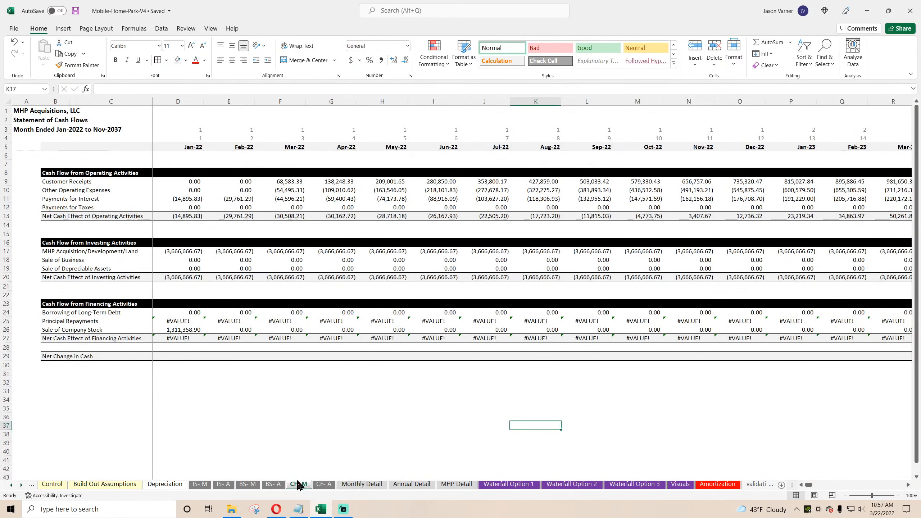
{"action": "left_click", "coordinate": [186, 250]}
{"action": "left_click", "coordinate": [239, 254]}
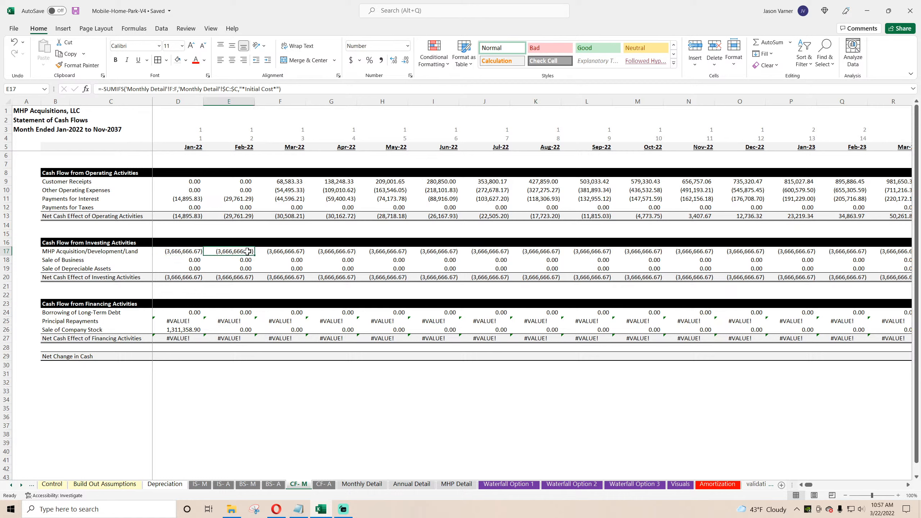
{"action": "left_click", "coordinate": [274, 252]}
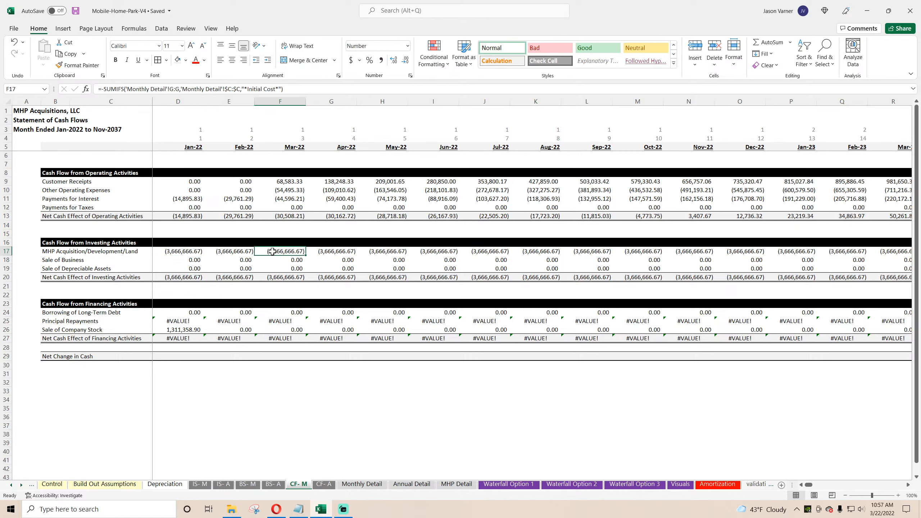
{"action": "left_click", "coordinate": [184, 251]}
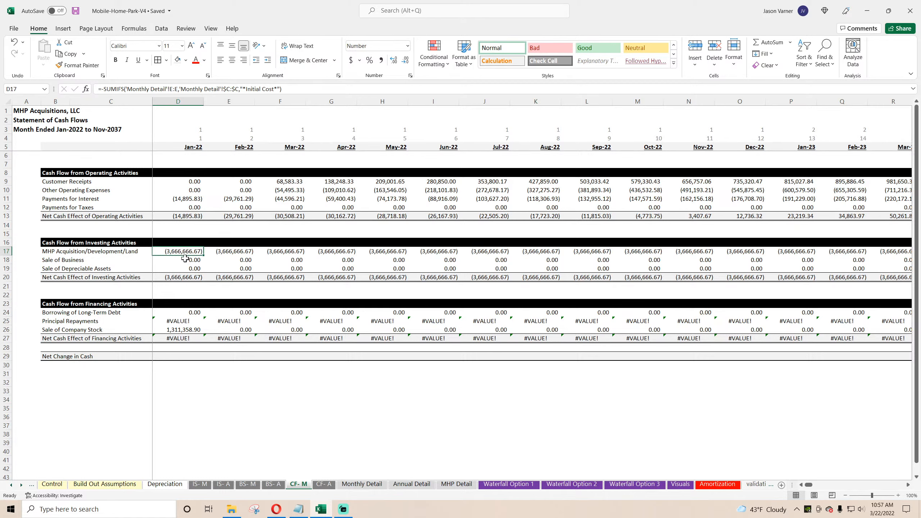
Link the Jan-22 Borrowing of Long-Term Debt on CF- M to Total Fund Sources (Debt) on Monthly Detail, cell E1896, and fill it through Jul-22
{"action": "left_click", "coordinate": [179, 312]}
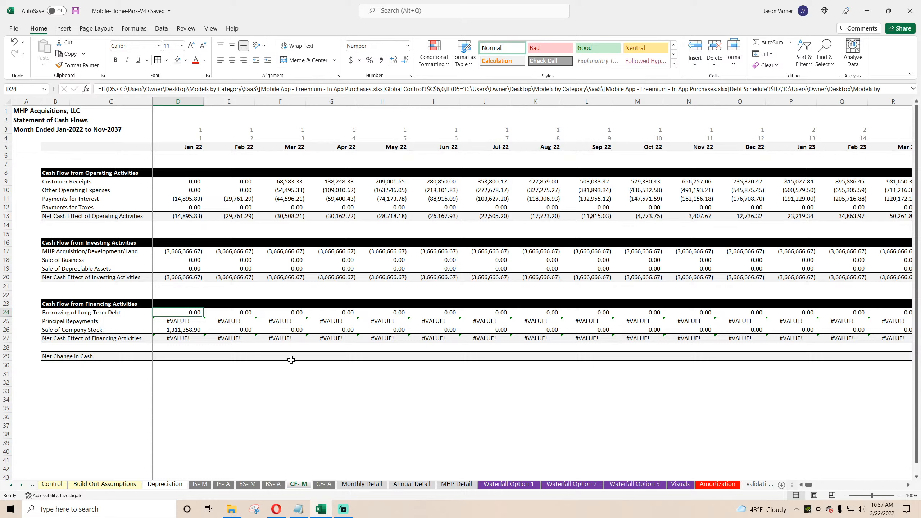
{"action": "key", "text": "Delete"}
{"action": "type", "text": "="}
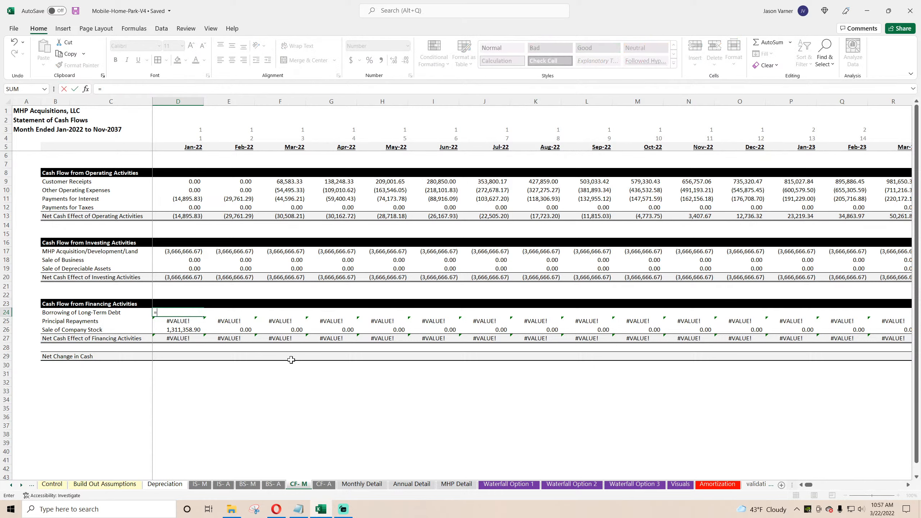
{"action": "left_click", "coordinate": [355, 488]}
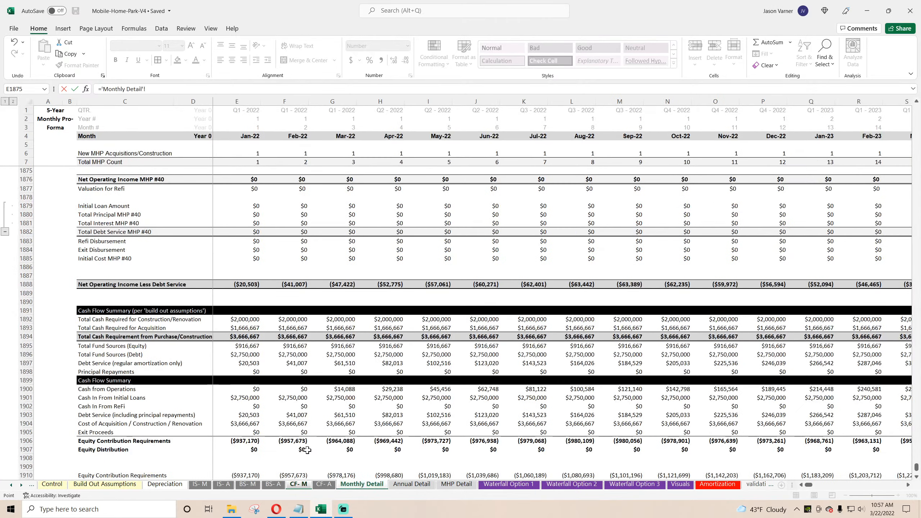
{"action": "left_click", "coordinate": [242, 354]}
{"action": "key", "text": "Return"}
{"action": "key", "text": "Up"}
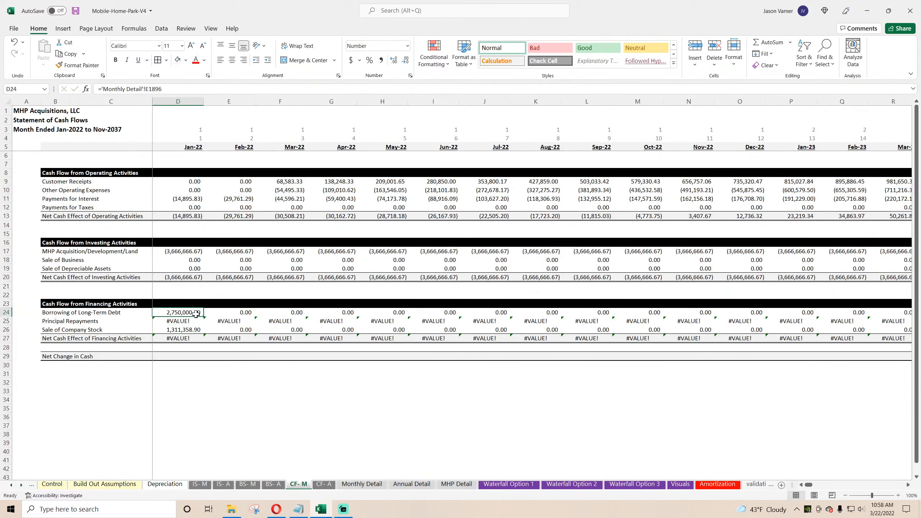
{"action": "left_click_drag", "start_coordinate": [204, 317], "coordinate": [506, 318]}
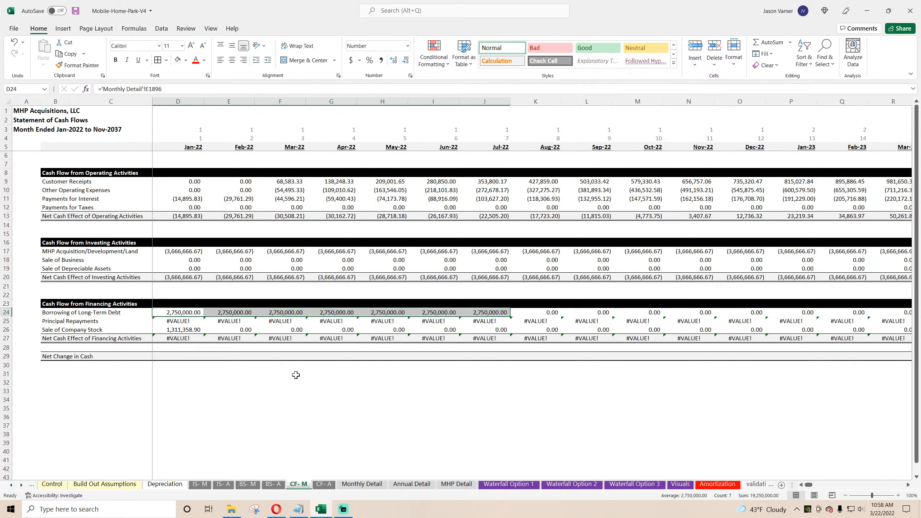
Clear the old Jan-22 Principal Repayments formula on CF- M and begin a new formula in its place
{"action": "left_click", "coordinate": [183, 320]}
{"action": "key", "text": "Delete"}
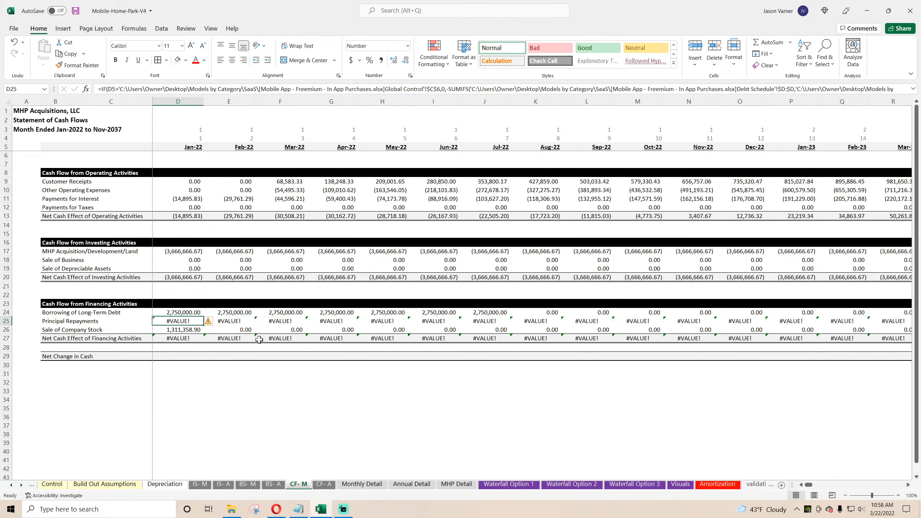
{"action": "type", "text": "="}
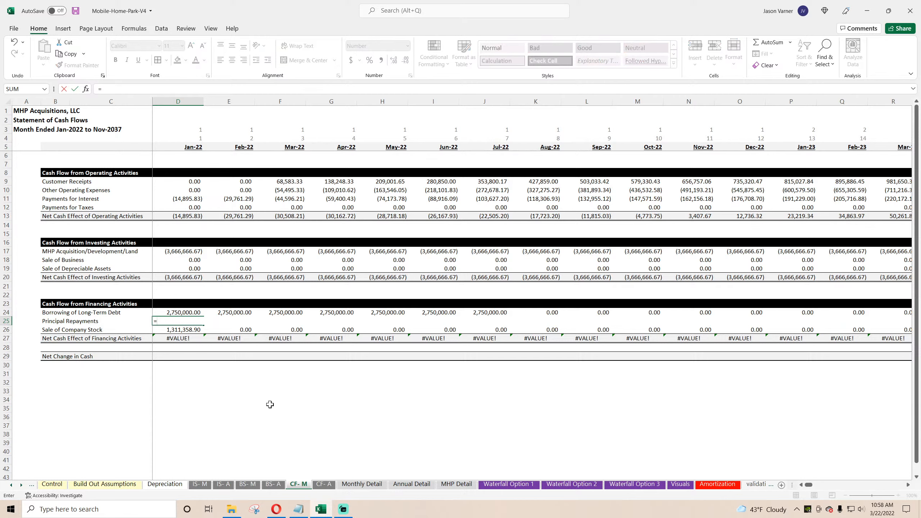
Link the Jan-22 Principal Repayments cell of the monthly cash flow statement to Jan-22 Principal Repayments (E1898) on the Monthly Detail sheet
{"action": "left_click", "coordinate": [362, 484]}
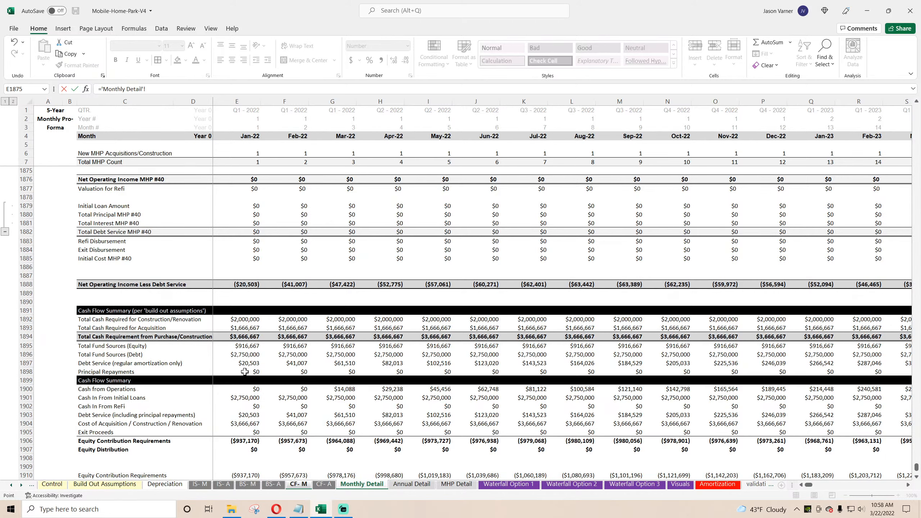
{"action": "left_click", "coordinate": [244, 372]}
{"action": "key", "text": "Return"}
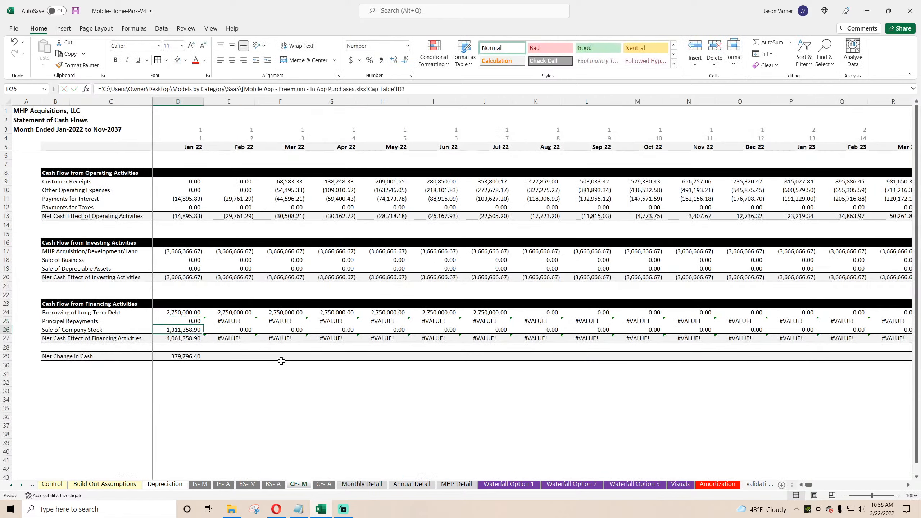
Examine the Debt Service (regular amortization only) formulas for Jan-22 through Mar-22 on the Monthly Detail sheet
{"action": "left_click", "coordinate": [360, 484]}
{"action": "left_click", "coordinate": [242, 363]}
{"action": "left_click", "coordinate": [293, 363]}
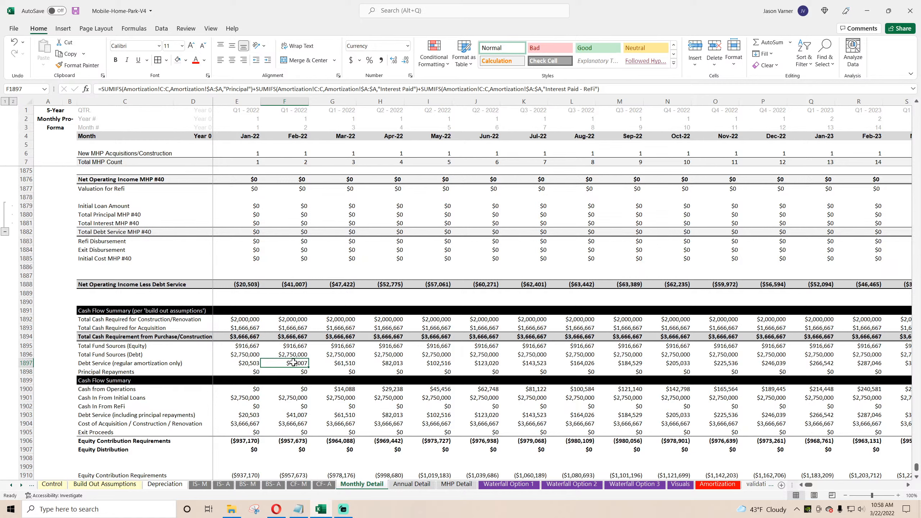
{"action": "left_click", "coordinate": [334, 364]}
{"action": "left_click", "coordinate": [250, 363]}
{"action": "left_click", "coordinate": [291, 363]}
{"action": "left_click", "coordinate": [330, 363]}
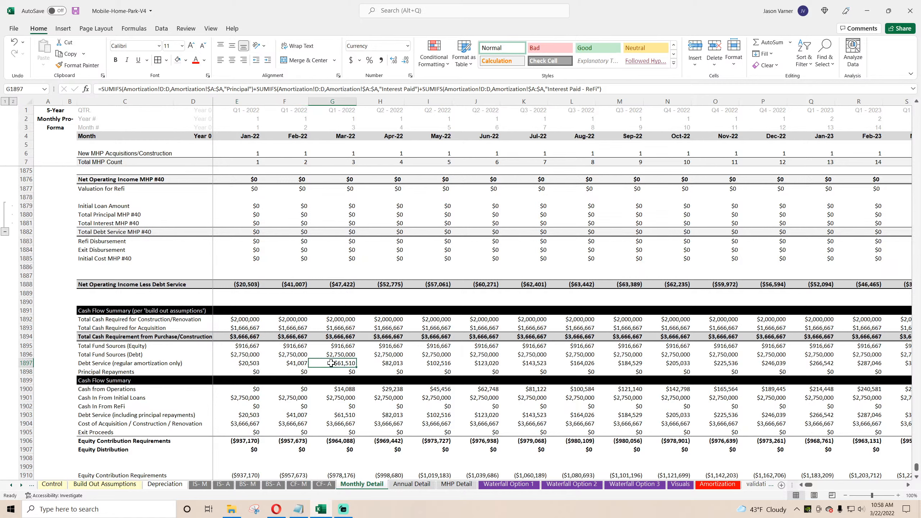
{"action": "left_click", "coordinate": [250, 362]}
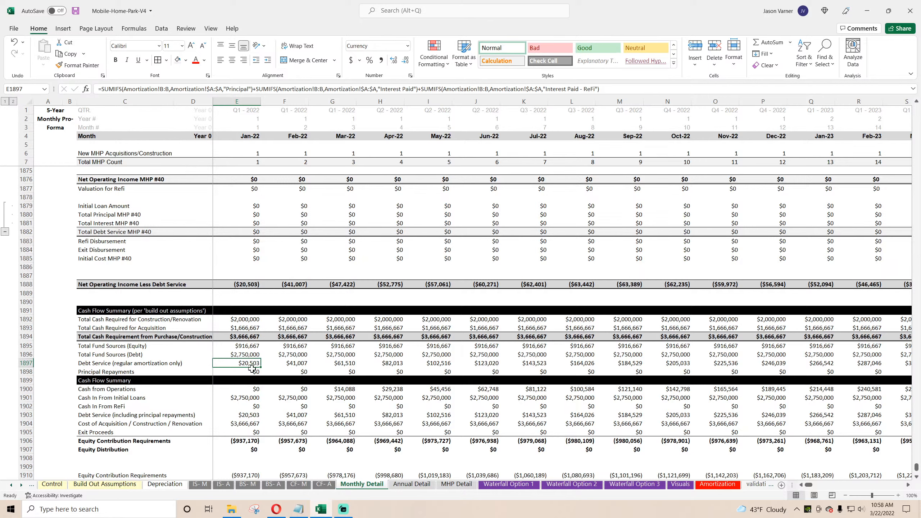
Check how the Feb-22 Principal Repayments formula draws on the two Debt Service rows of the cash flow summaries
{"action": "left_click", "coordinate": [252, 370]}
{"action": "left_click", "coordinate": [283, 373]}
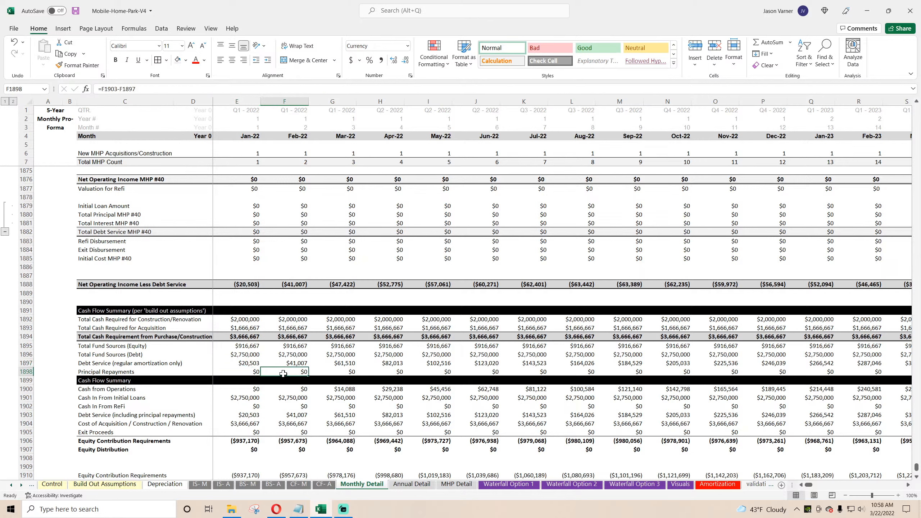
{"action": "double_click", "coordinate": [283, 373]}
{"action": "key", "text": "Return"}
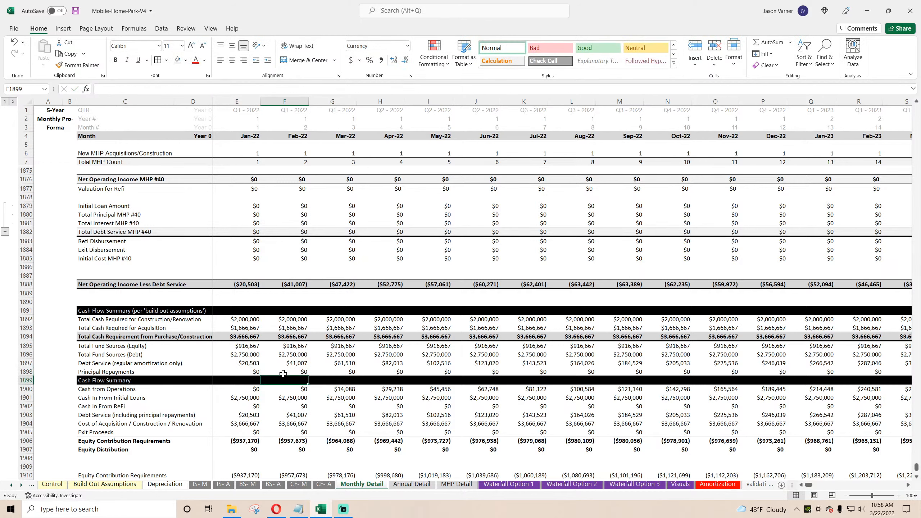
{"action": "left_click", "coordinate": [298, 415]}
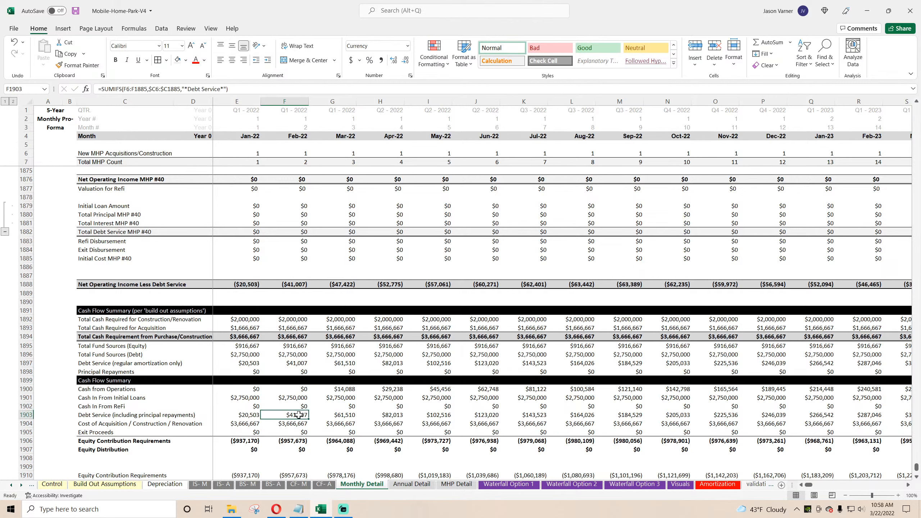
{"action": "double_click", "coordinate": [297, 373]}
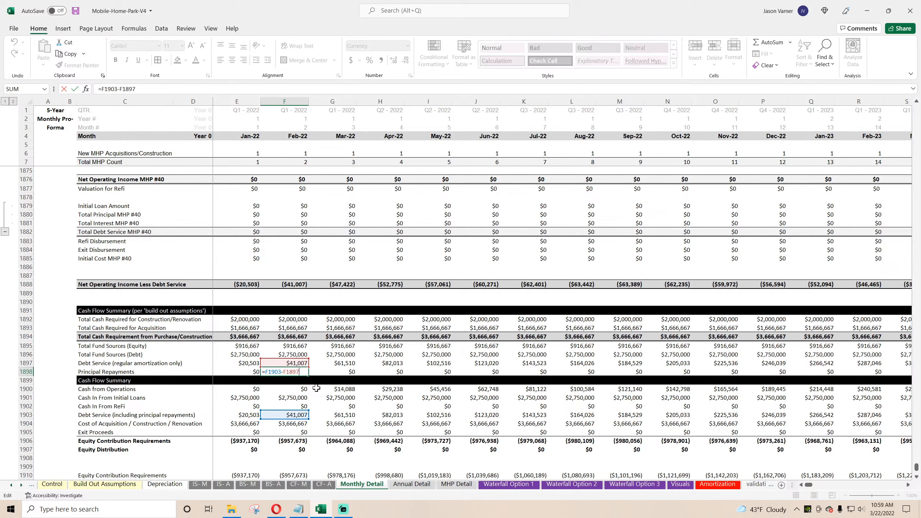
{"action": "key", "text": "Escape"}
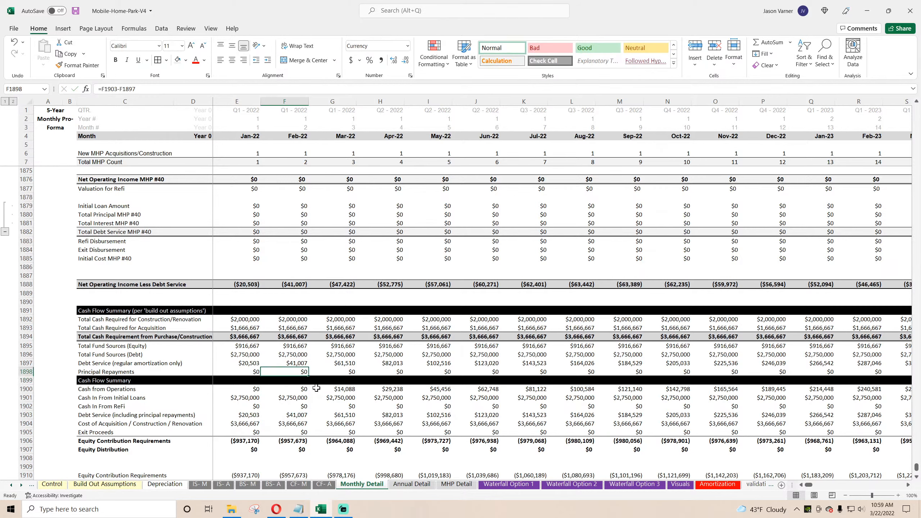
Scan the Principal Repayments row across the months to Mar-25 and return to Dec-24
{"action": "key", "text": "Right"}
{"action": "key", "text": "Right"}
{"action": "key", "text": "Right"}
{"action": "key", "text": "Right"}
{"action": "key", "text": "Right"}
{"action": "key", "text": "Right"}
{"action": "key", "text": "Right"}
{"action": "key", "text": "Right"}
{"action": "key", "text": "Right"}
{"action": "key", "text": "Right"}
{"action": "key", "text": "Right"}
{"action": "key", "text": "Right"}
{"action": "key", "text": "Right"}
{"action": "key", "text": "Right"}
{"action": "key", "text": "Right"}
{"action": "key", "text": "Right"}
{"action": "key", "text": "Right"}
{"action": "key", "text": "Right"}
{"action": "key", "text": "Right"}
{"action": "key", "text": "Right"}
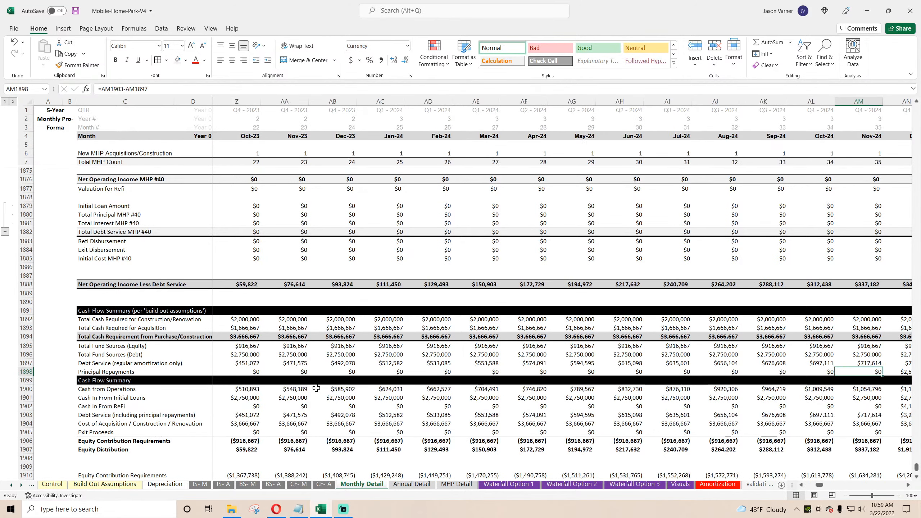
{"action": "key", "text": "Right"}
{"action": "key", "text": "Right"}
{"action": "key", "text": "Right"}
{"action": "key", "text": "Right"}
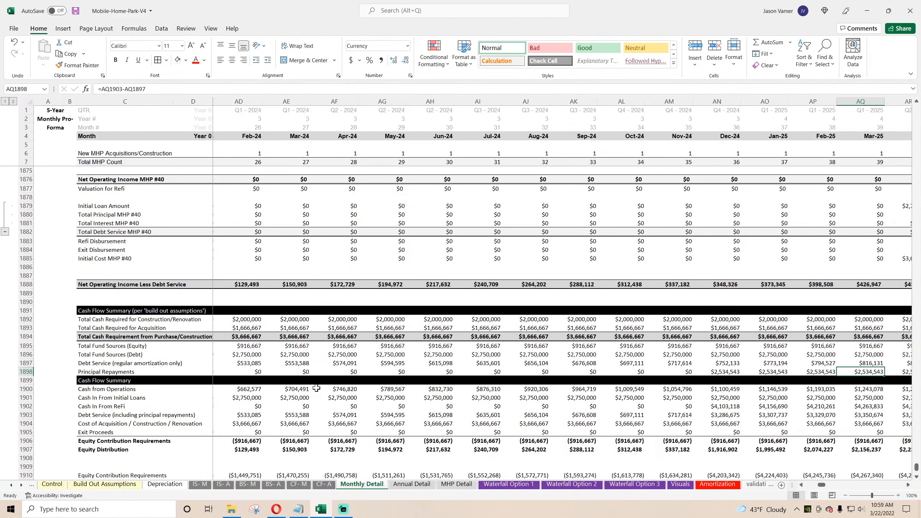
{"action": "key", "text": "Left"}
{"action": "key", "text": "Left"}
{"action": "key", "text": "Left"}
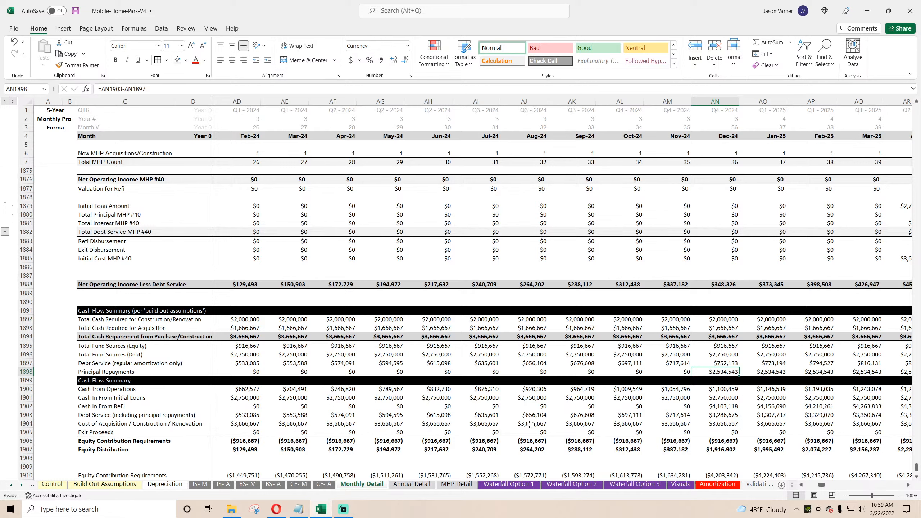
Inspect the Dec-24 regular Debt Service formula and the Total Principal and Total Interest labels of MHP #40
{"action": "left_click", "coordinate": [723, 363]}
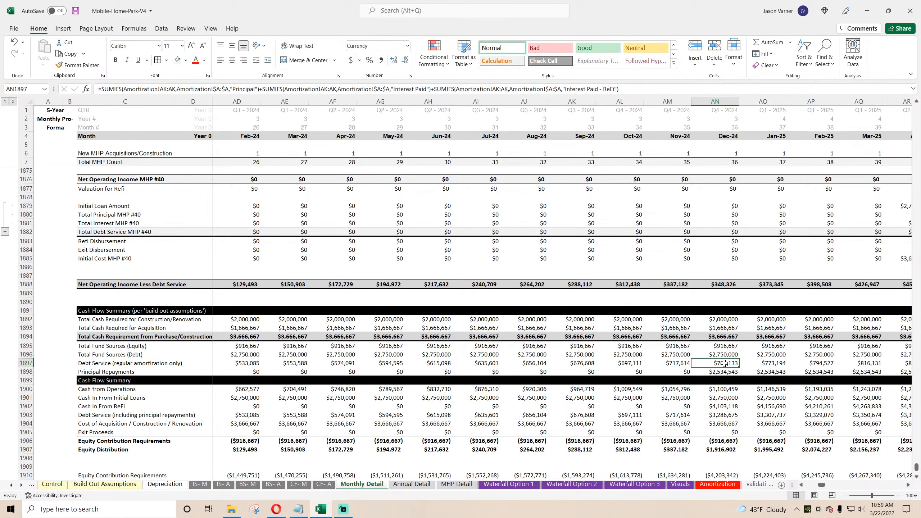
{"action": "scroll", "coordinate": [254, 355], "scroll_direction": "up", "scroll_amount": 4}
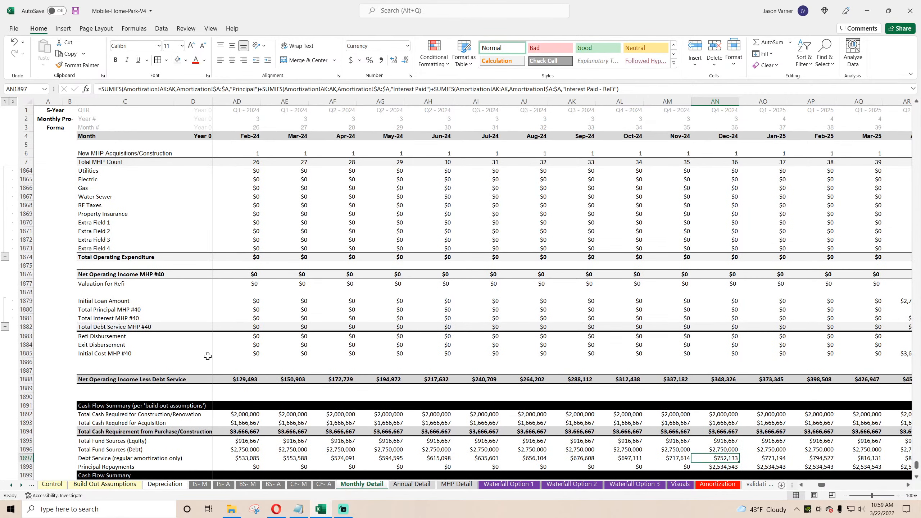
{"action": "left_click", "coordinate": [138, 309]}
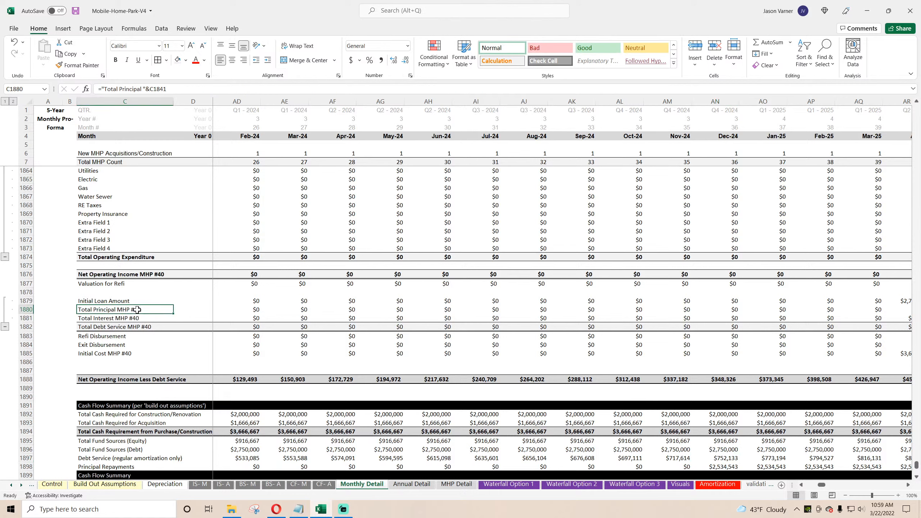
{"action": "left_click", "coordinate": [136, 318]}
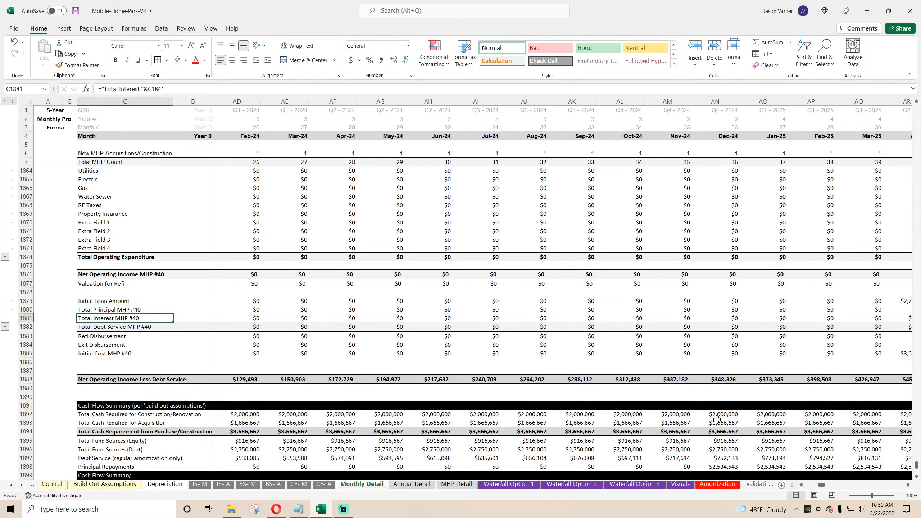
{"action": "left_click", "coordinate": [713, 458]}
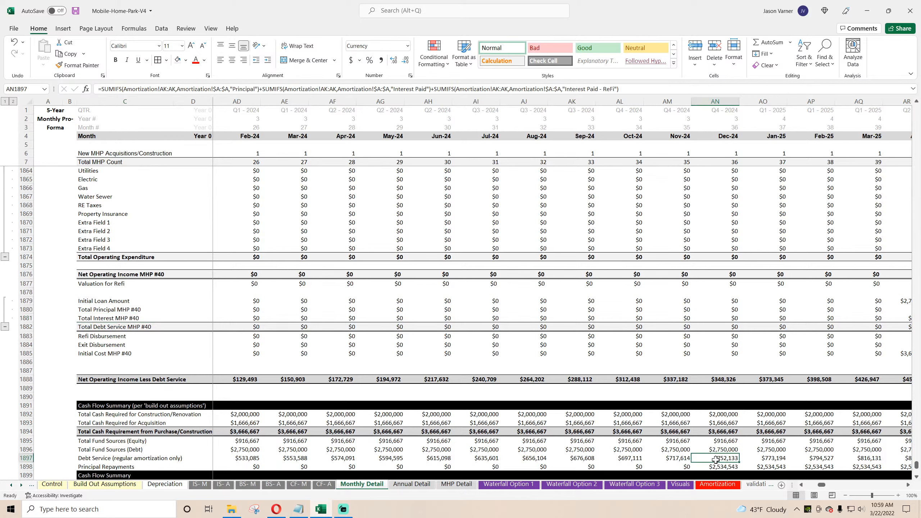
Examine the MHP #1 principal, interest, refi interest and total debt service formulas on the Amortization sheet
{"action": "left_click", "coordinate": [717, 485]}
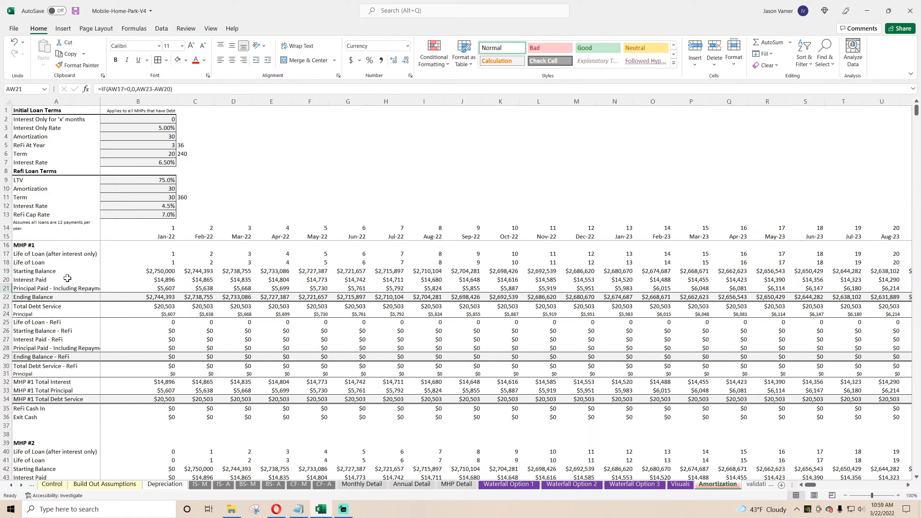
{"action": "left_click", "coordinate": [167, 313]}
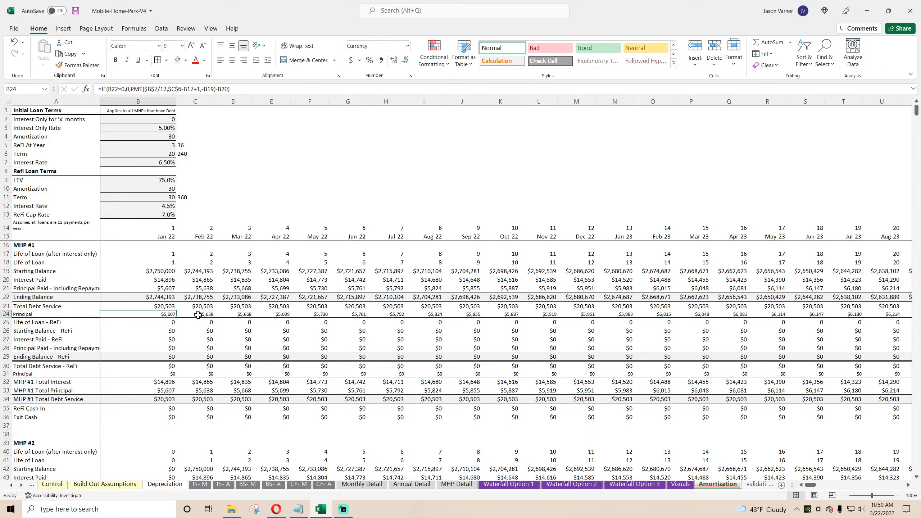
{"action": "left_click", "coordinate": [198, 314]}
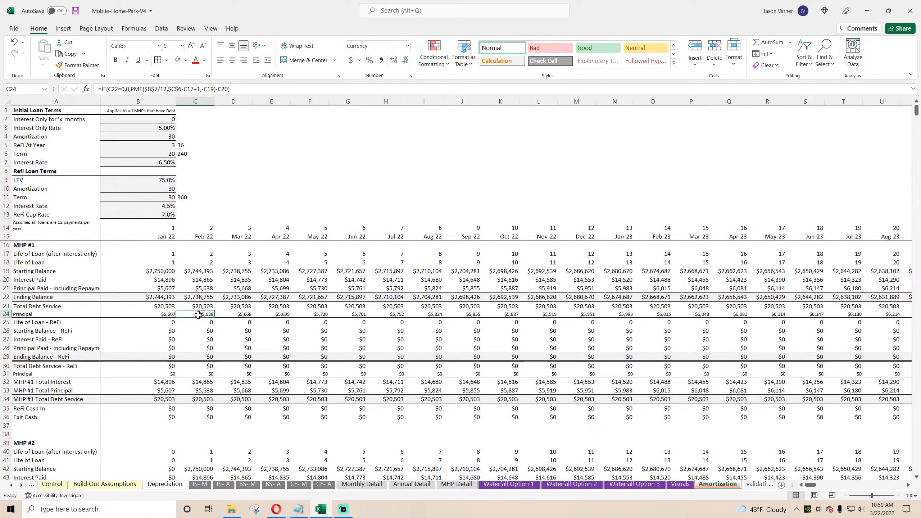
{"action": "left_click", "coordinate": [236, 315]}
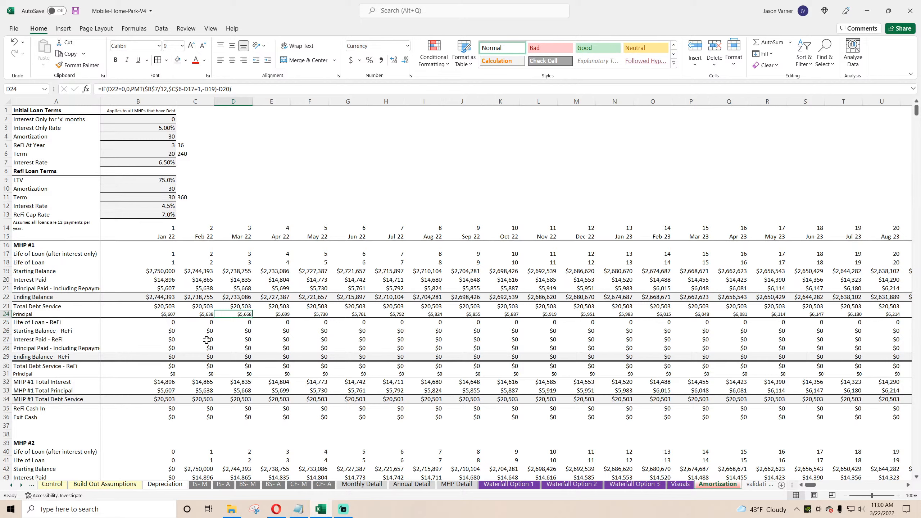
{"action": "left_click", "coordinate": [238, 340]}
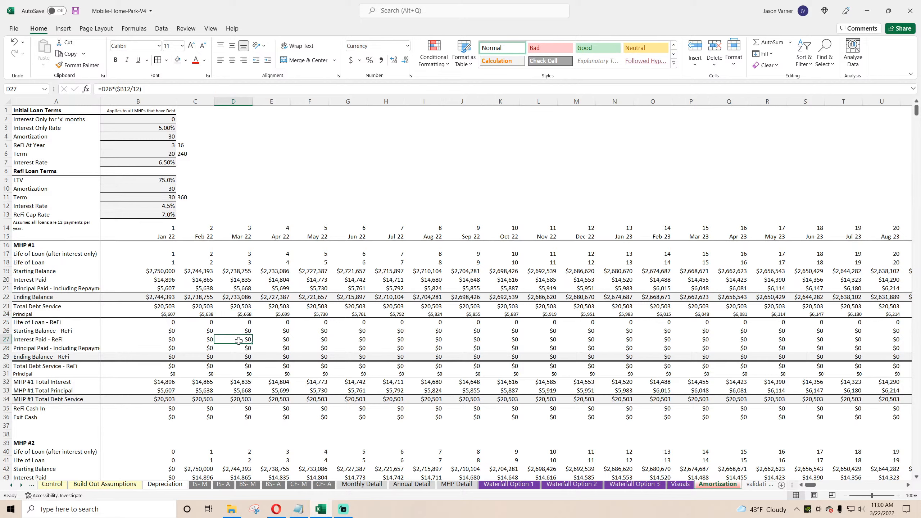
{"action": "left_click", "coordinate": [239, 279]}
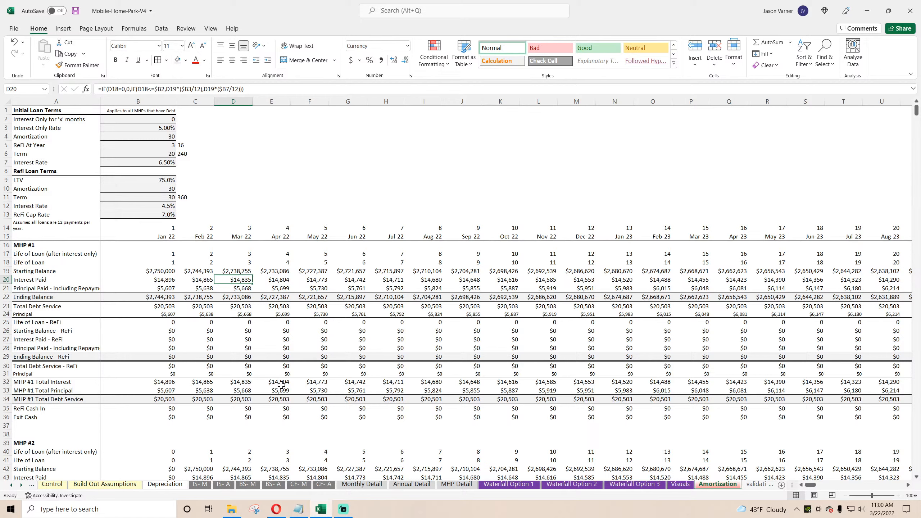
{"action": "left_click", "coordinate": [167, 382]}
{"action": "left_click", "coordinate": [165, 391]}
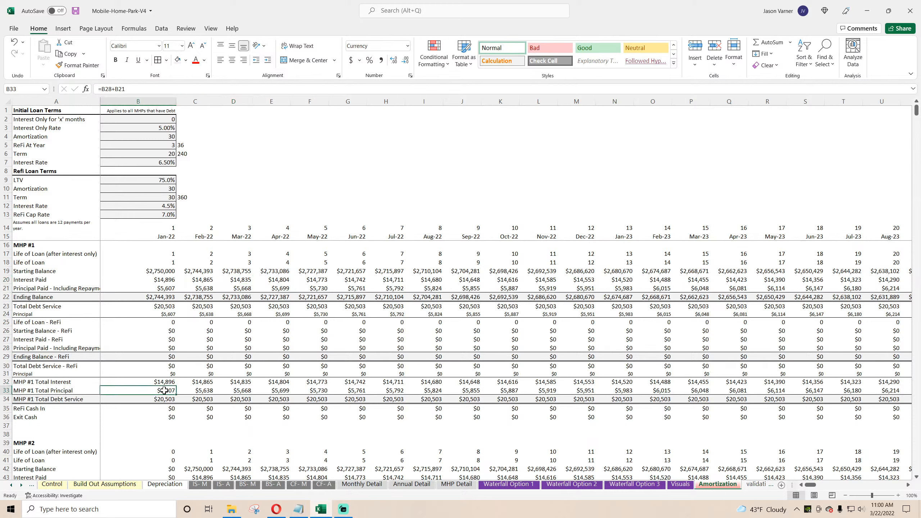
{"action": "left_click", "coordinate": [166, 399]}
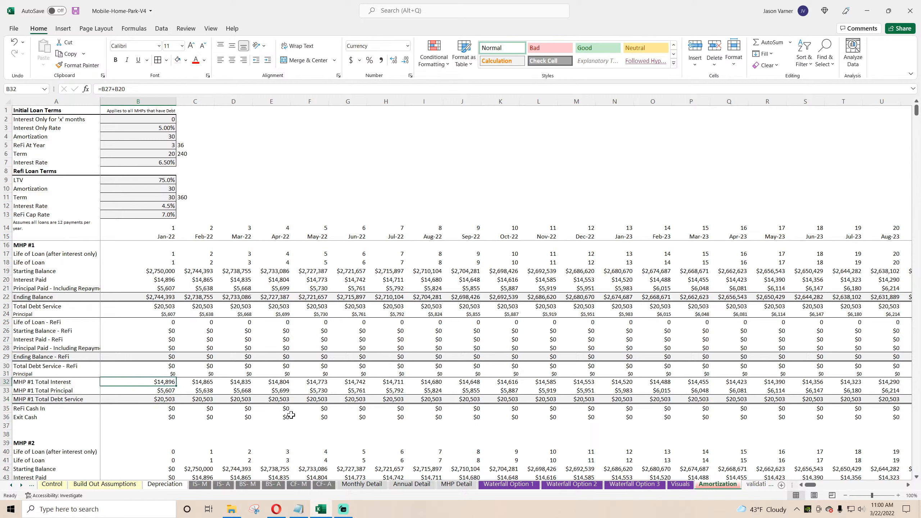
Compare the Jan-22 Principal Repayments formula on Monthly Detail with the Jan-22 MHP #1 Total Principal formula on Amortization
{"action": "left_click", "coordinate": [359, 484]}
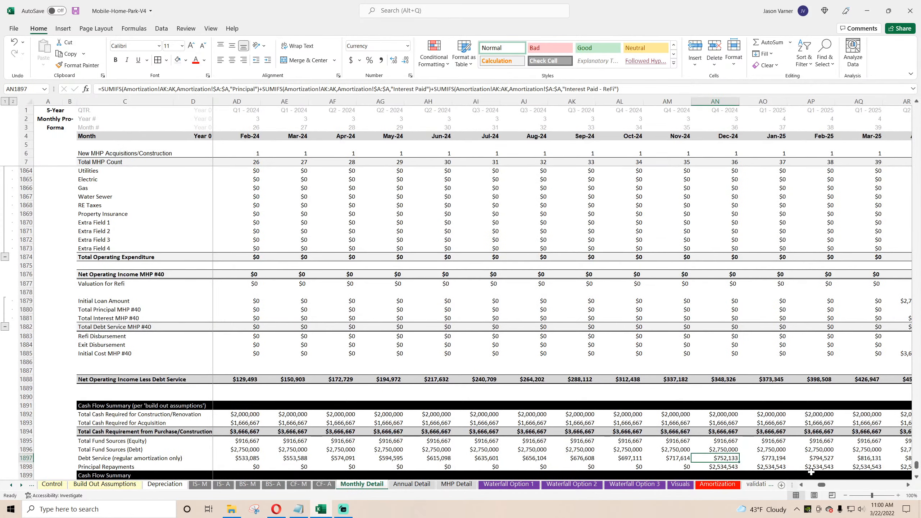
{"action": "left_click_drag", "start_coordinate": [821, 485], "coordinate": [806, 486]}
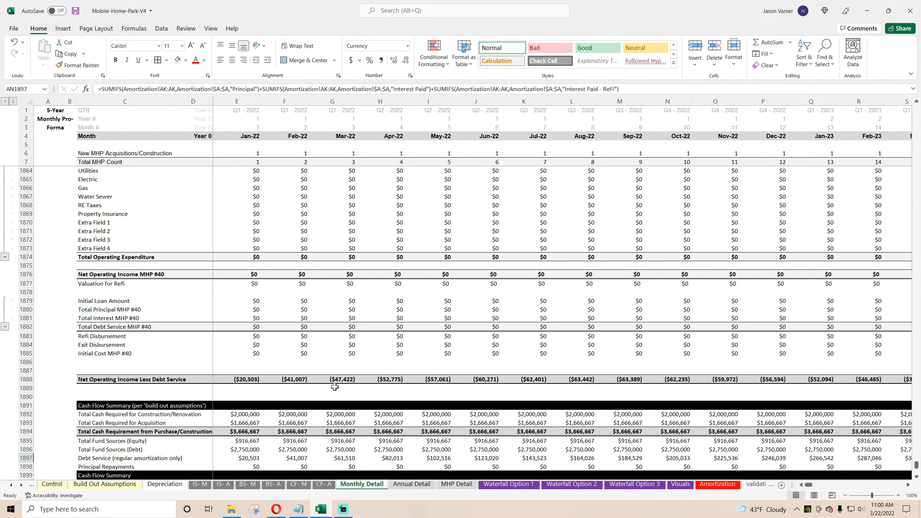
{"action": "scroll", "coordinate": [334, 387], "scroll_direction": "down", "scroll_amount": 4}
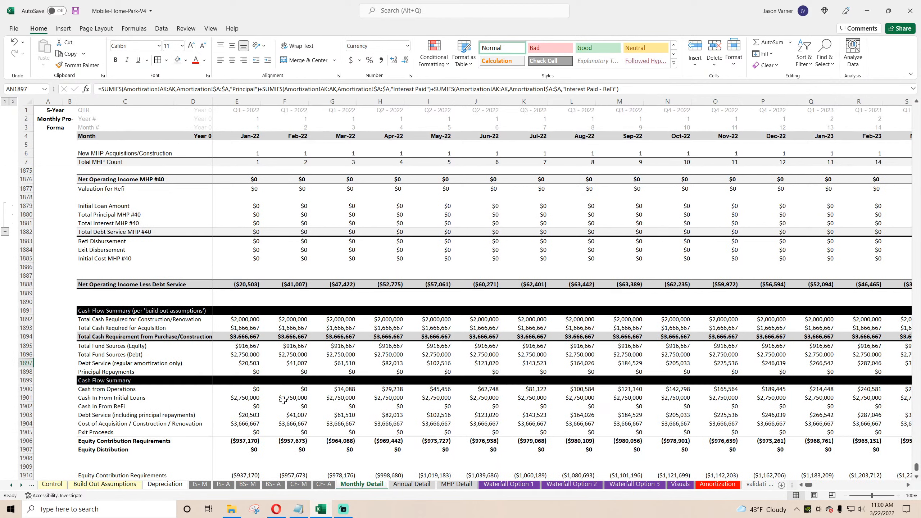
{"action": "left_click", "coordinate": [247, 372]}
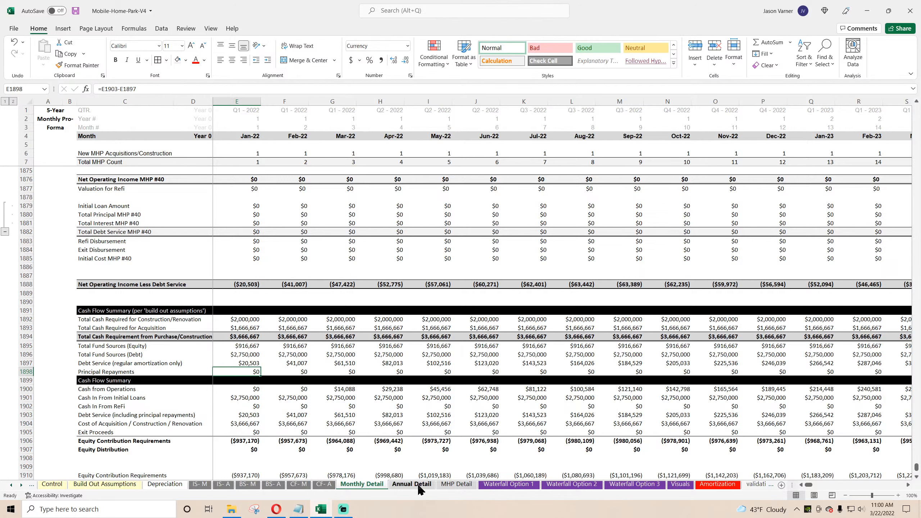
{"action": "left_click", "coordinate": [705, 484]}
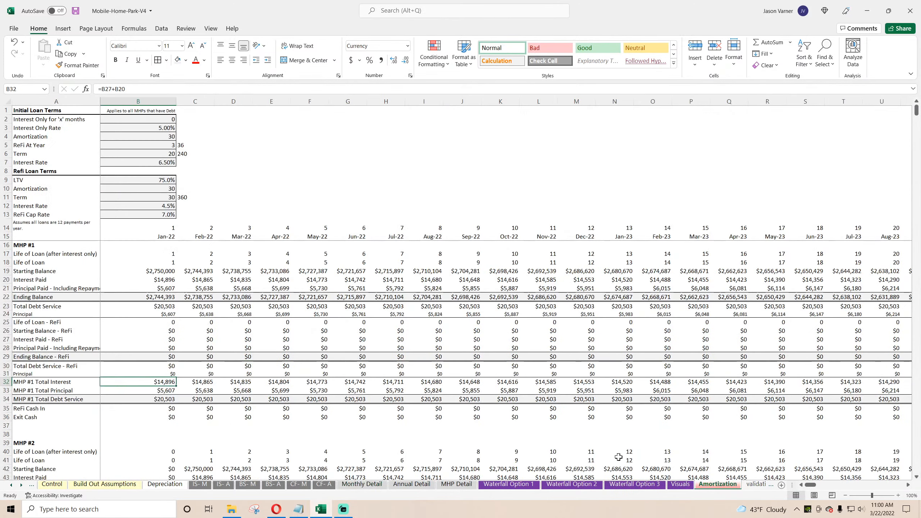
{"action": "left_click", "coordinate": [154, 391]}
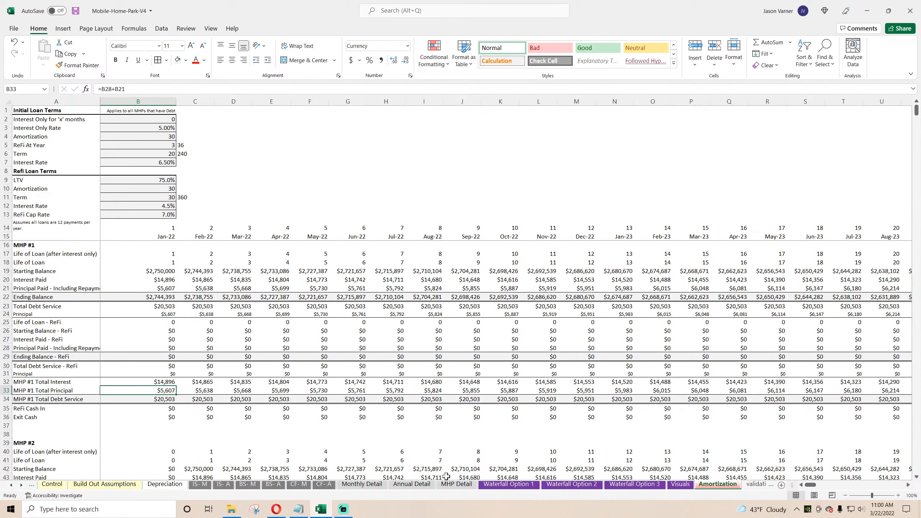
Review the Jan-22 regular Debt Service formula on Monthly Detail and the principal and interest amortization payment rows below the summaries
{"action": "left_click", "coordinate": [367, 484]}
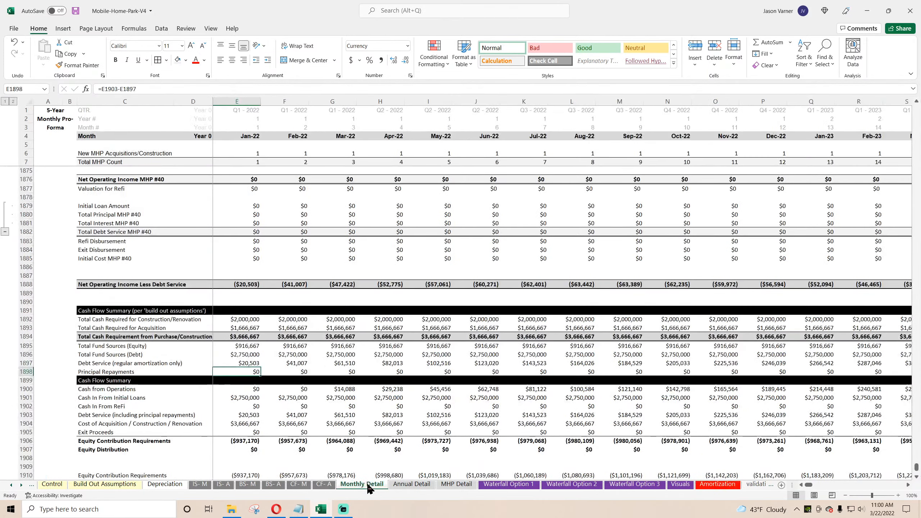
{"action": "left_click", "coordinate": [245, 363]}
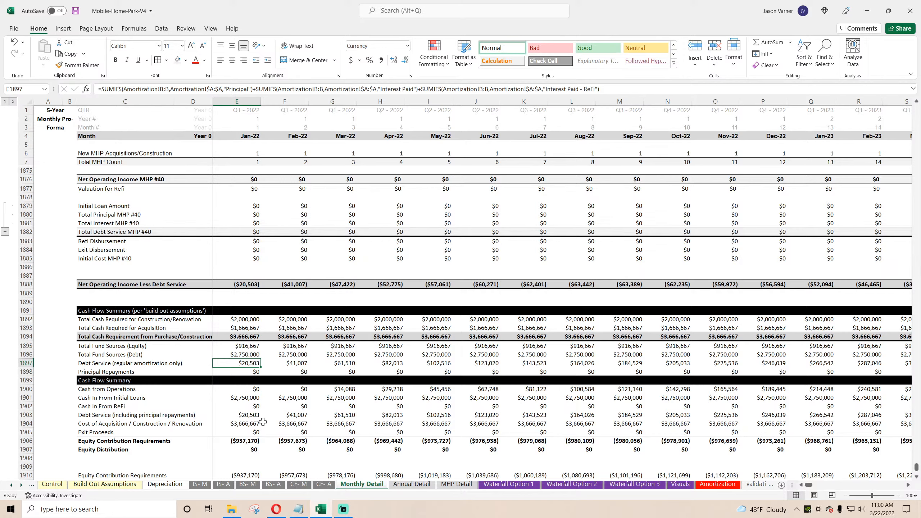
{"action": "scroll", "coordinate": [263, 422], "scroll_direction": "down", "scroll_amount": 4}
{"action": "scroll", "coordinate": [261, 421], "scroll_direction": "down", "scroll_amount": 2}
{"action": "scroll", "coordinate": [261, 421], "scroll_direction": "up", "scroll_amount": 2}
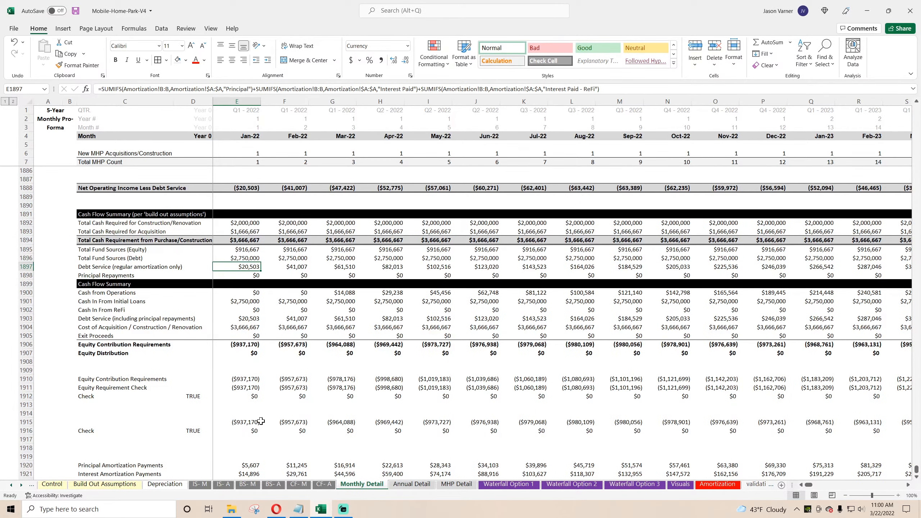
Examine the Jan-22 Equity Contribution Requirements and Net Operating Income Less Debt Service formulas on Monthly Detail and the cells they reference
{"action": "left_click", "coordinate": [249, 345]}
{"action": "double_click", "coordinate": [248, 345]}
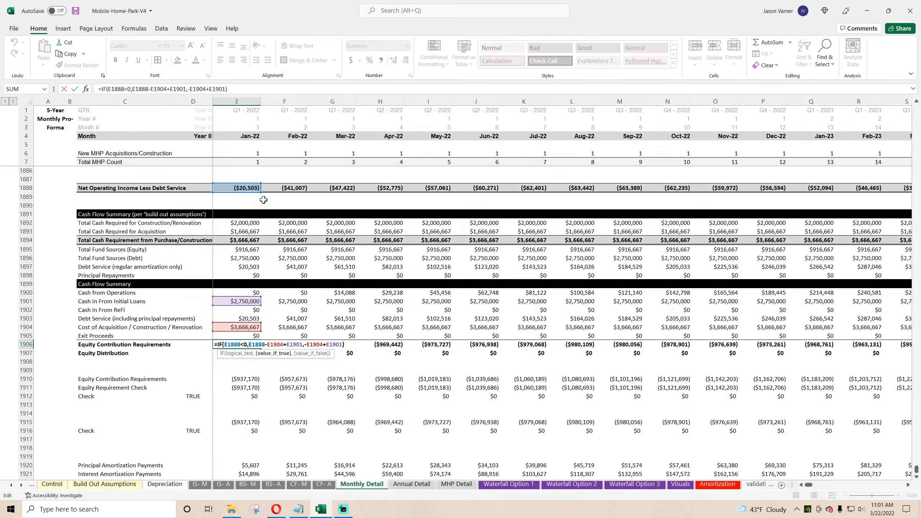
{"action": "key", "text": "Return"}
{"action": "scroll", "coordinate": [263, 200], "scroll_direction": "up", "scroll_amount": 4}
{"action": "double_click", "coordinate": [254, 284]}
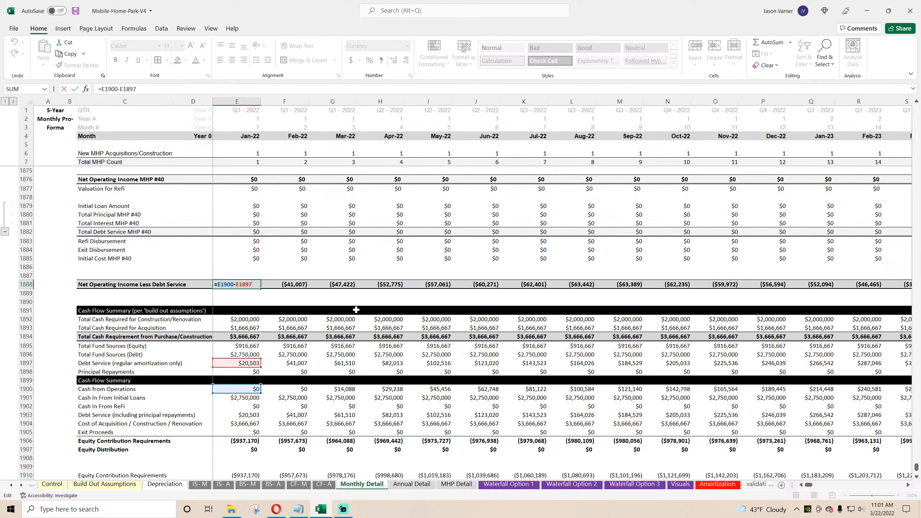
{"action": "key", "text": "Return"}
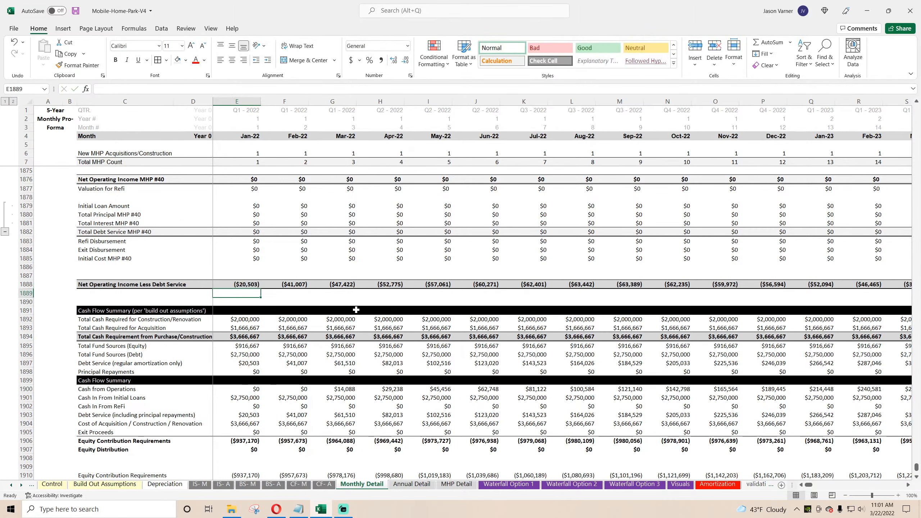
{"action": "double_click", "coordinate": [260, 281]}
{"action": "scroll", "coordinate": [315, 321], "scroll_direction": "up", "scroll_amount": 4}
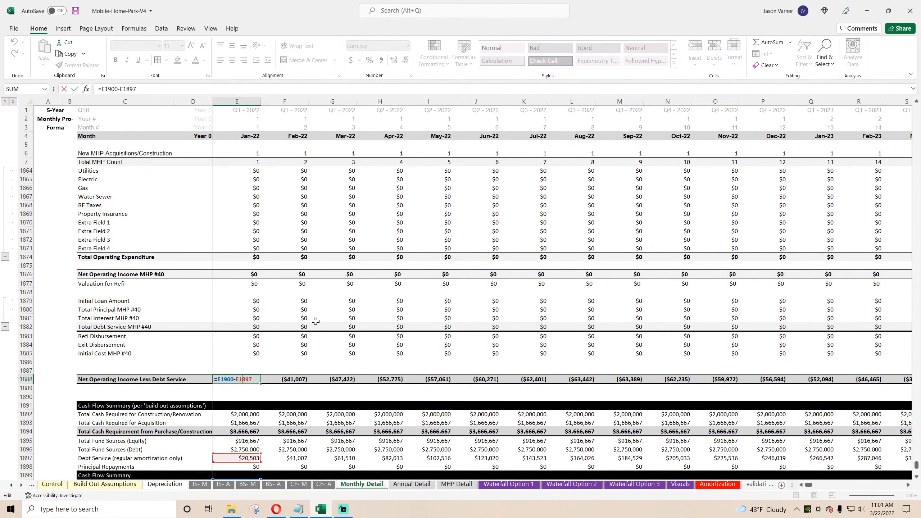
{"action": "scroll", "coordinate": [315, 321], "scroll_direction": "down", "scroll_amount": 4}
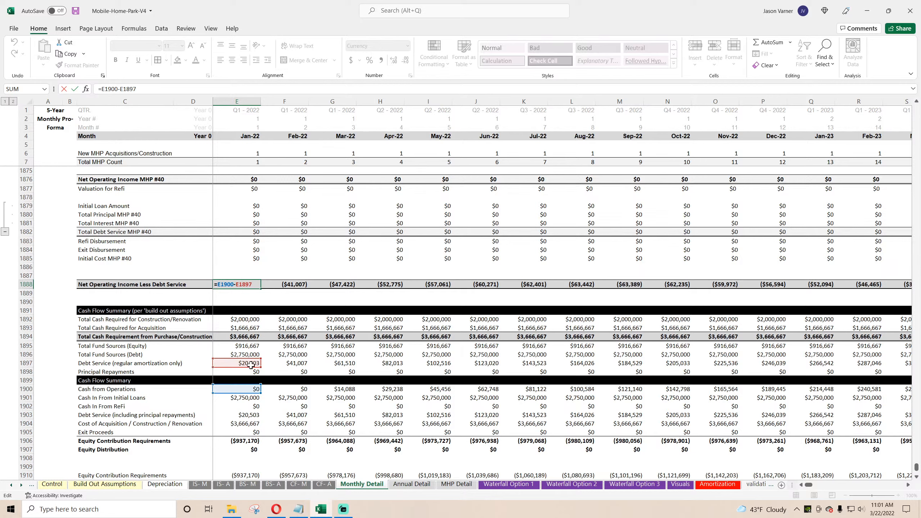
{"action": "key", "text": "Return"}
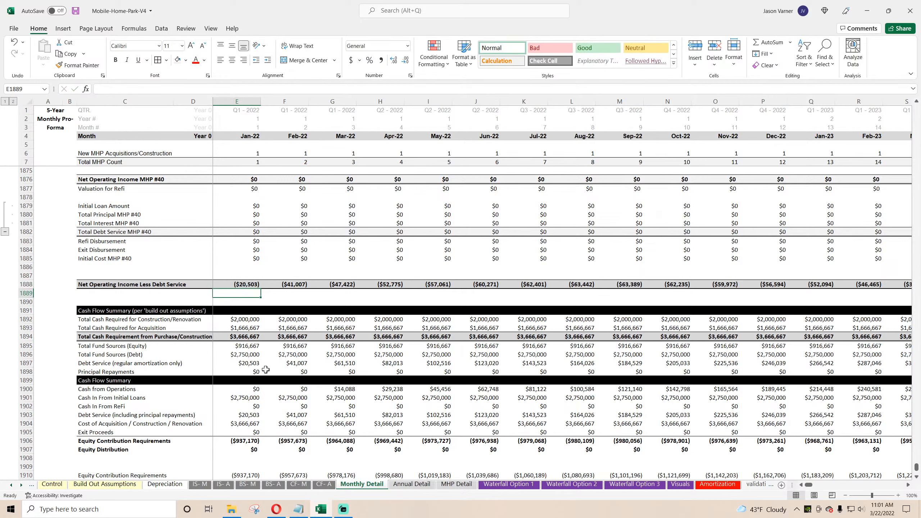
Inspect the Jan-22 Debt Service (including principal repayments) formula and the label and Jan-22 formula of Total Principal MHP #40
{"action": "left_click", "coordinate": [248, 415]}
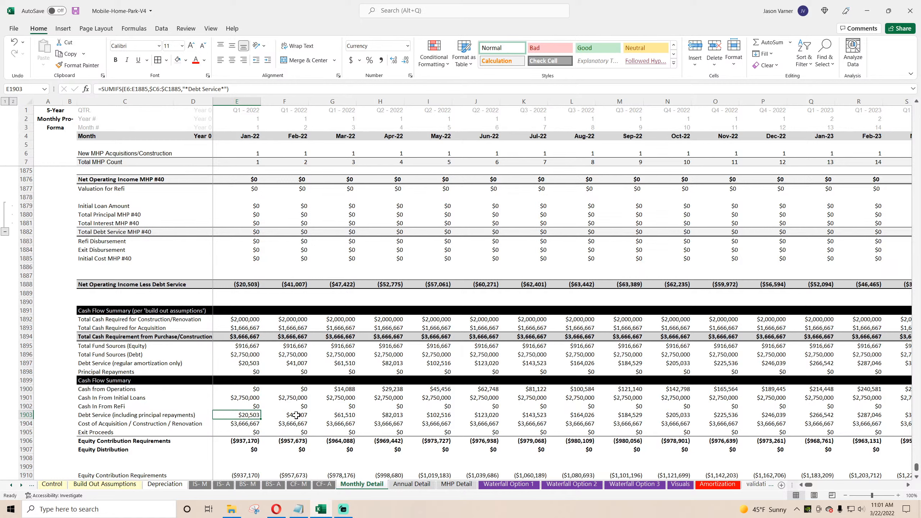
{"action": "key", "text": "Left"}
{"action": "key", "text": "Left"}
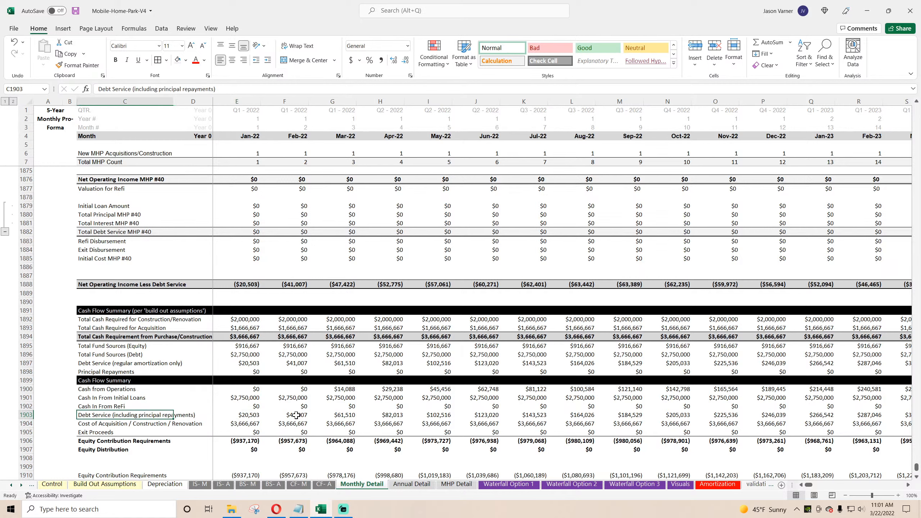
{"action": "key", "text": "Up"}
{"action": "key", "text": "Up"}
{"action": "key", "text": "Up"}
{"action": "key", "text": "Up"}
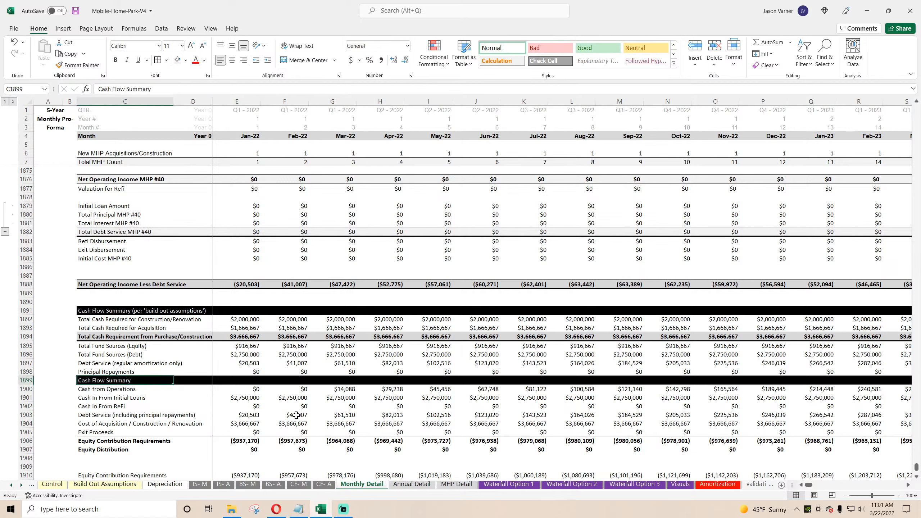
{"action": "left_click", "coordinate": [119, 214]}
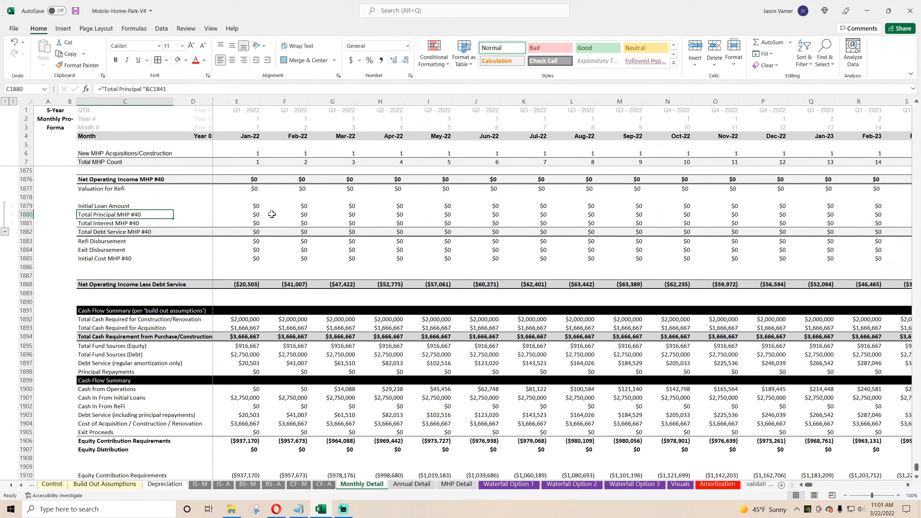
{"action": "left_click", "coordinate": [255, 214]}
{"action": "scroll", "coordinate": [258, 232], "scroll_direction": "up", "scroll_amount": 14}
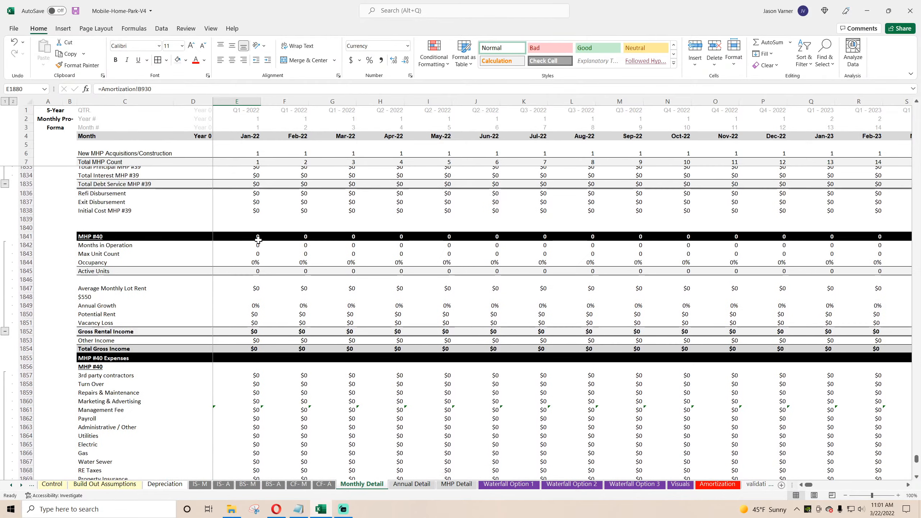
{"action": "scroll", "coordinate": [259, 240], "scroll_direction": "down", "scroll_amount": 10}
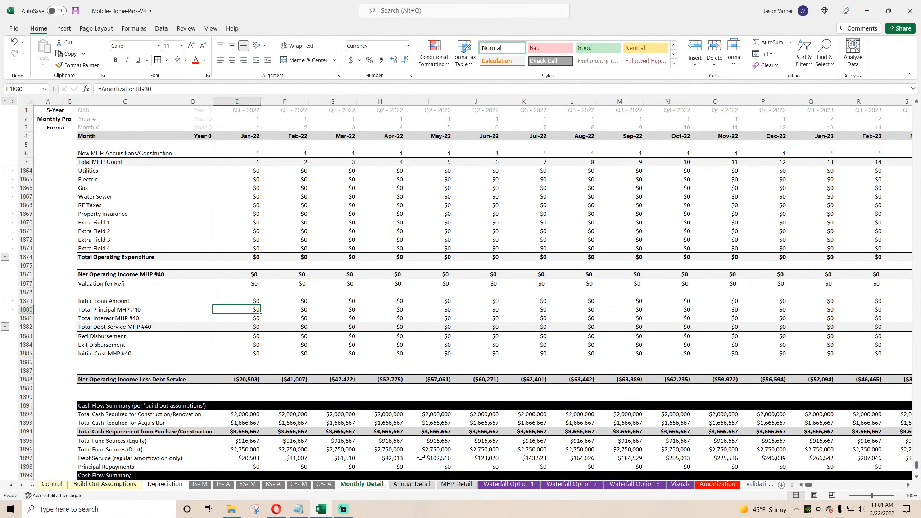
On CF- M, set Jan-22 Principal Repayments to a SUMIFS of Monthly Detail column E where column C matches "*Total Principal*"
{"action": "left_click", "coordinate": [298, 484]}
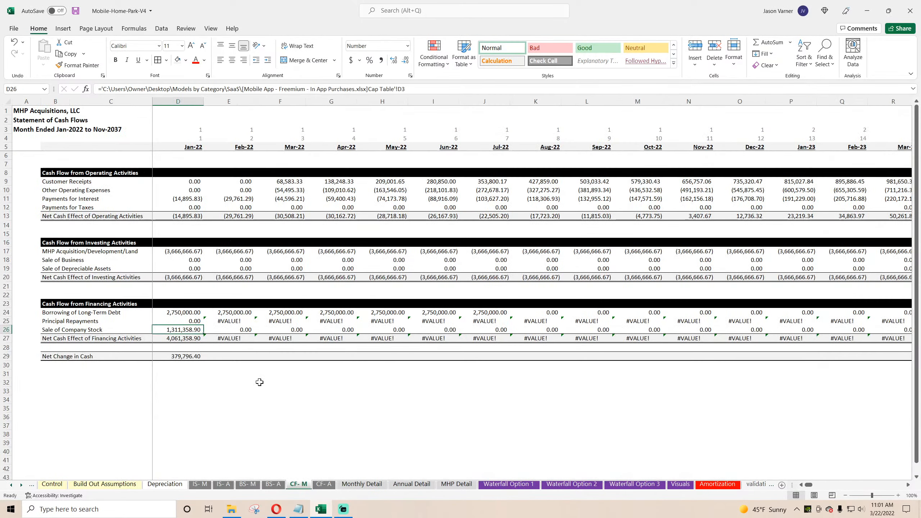
{"action": "left_click", "coordinate": [183, 317]}
{"action": "type", "text": "=su"}
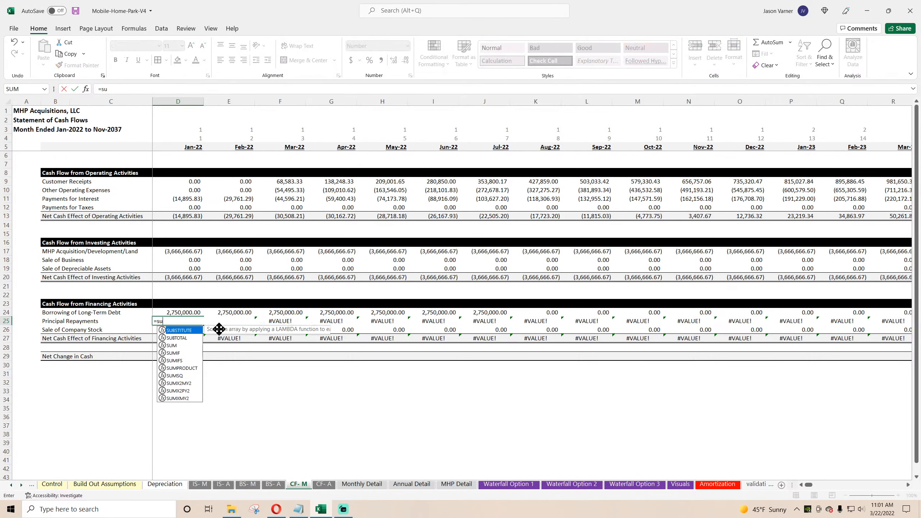
{"action": "type", "text": "mifs("}
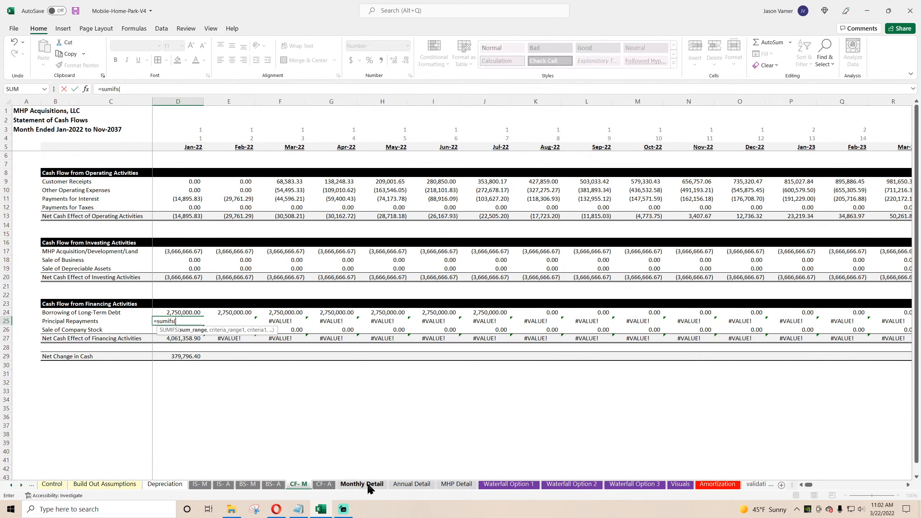
{"action": "left_click", "coordinate": [363, 484]}
{"action": "left_click", "coordinate": [233, 100]}
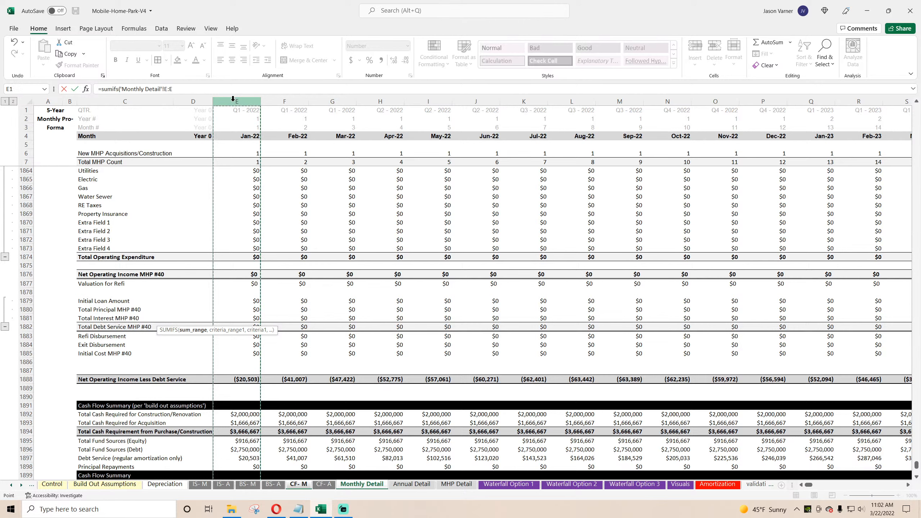
{"action": "type", "text": ","}
{"action": "left_click", "coordinate": [140, 100]}
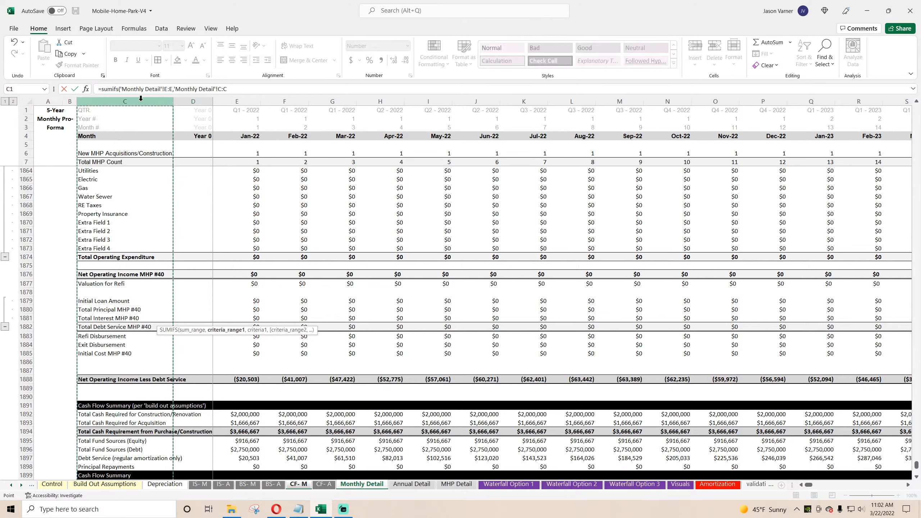
{"action": "type", "text": ",\""}
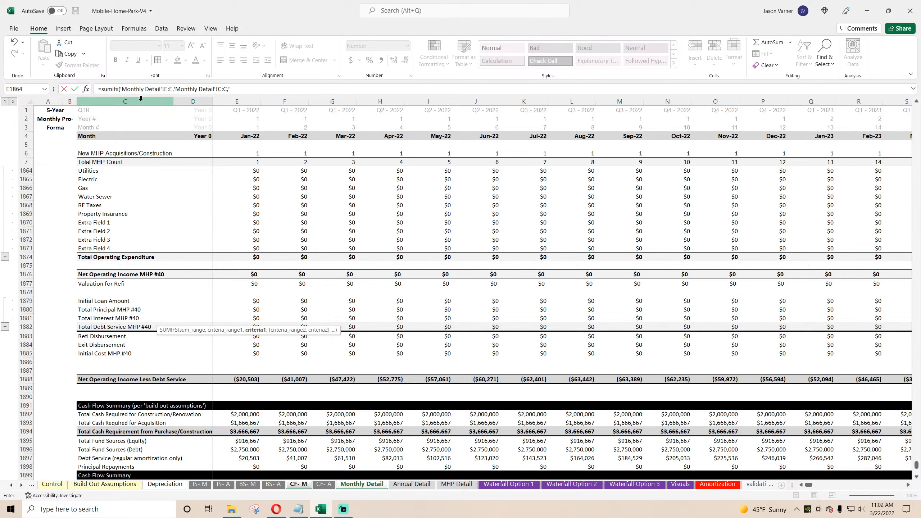
{"action": "type", "text": "*Total Principal*\""}
{"action": "key", "text": "Return"}
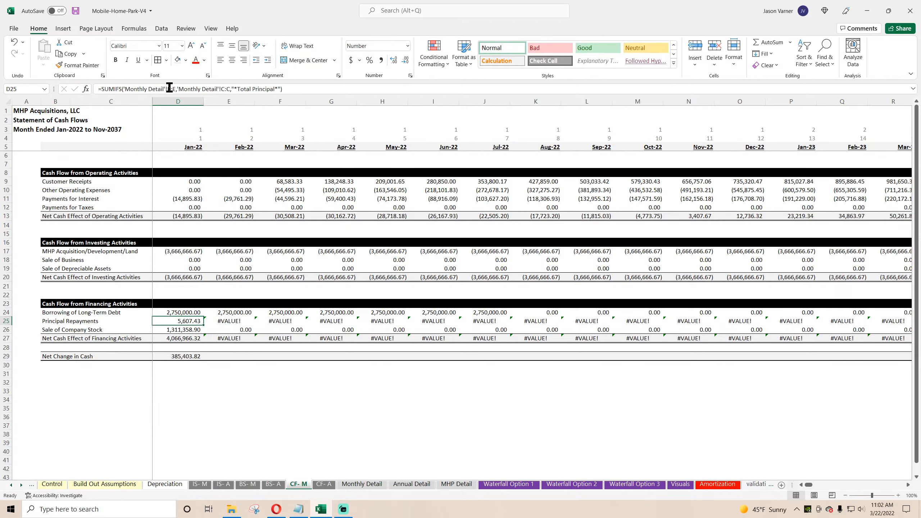
Make the criteria range in the Jan-22 Principal Repayments formula absolute as $C:$C
{"action": "left_click", "coordinate": [224, 89]}
{"action": "type", "text": "$"}
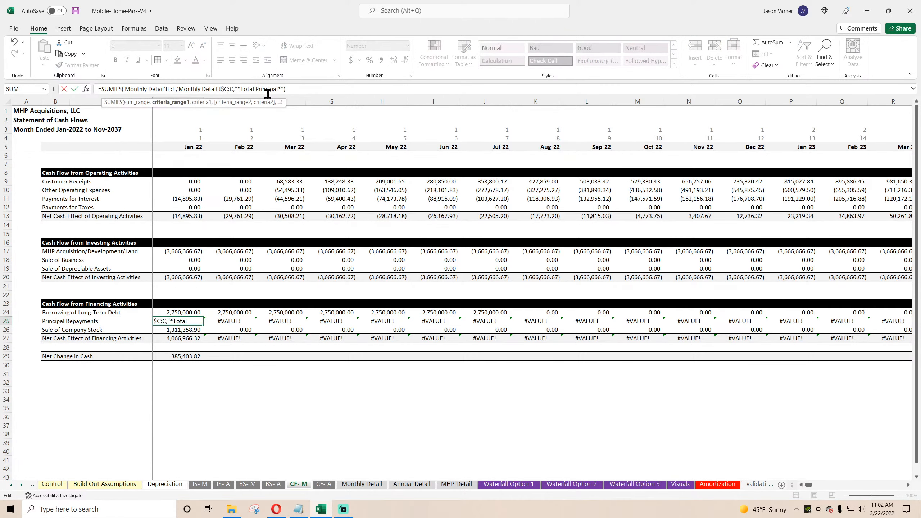
{"action": "key", "text": "Right"}
{"action": "type", "text": "$"}
{"action": "key", "text": "Return"}
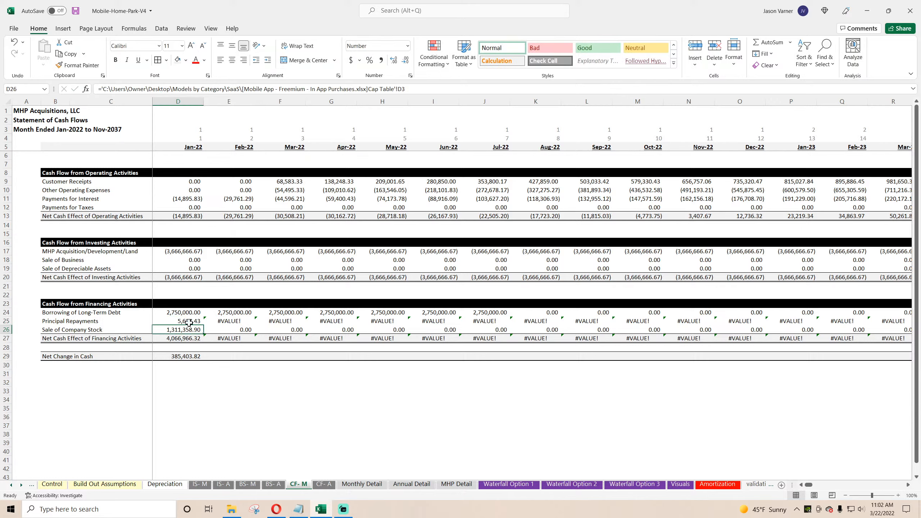
Copy the Jan-22 Principal Repayments formula across the months, fill Jan-22 rows 9 to 25 through Dec-37, and check the Nov-37 repayment formula
{"action": "left_click", "coordinate": [189, 322]}
{"action": "left_click_drag", "start_coordinate": [203, 326], "coordinate": [812, 325]}
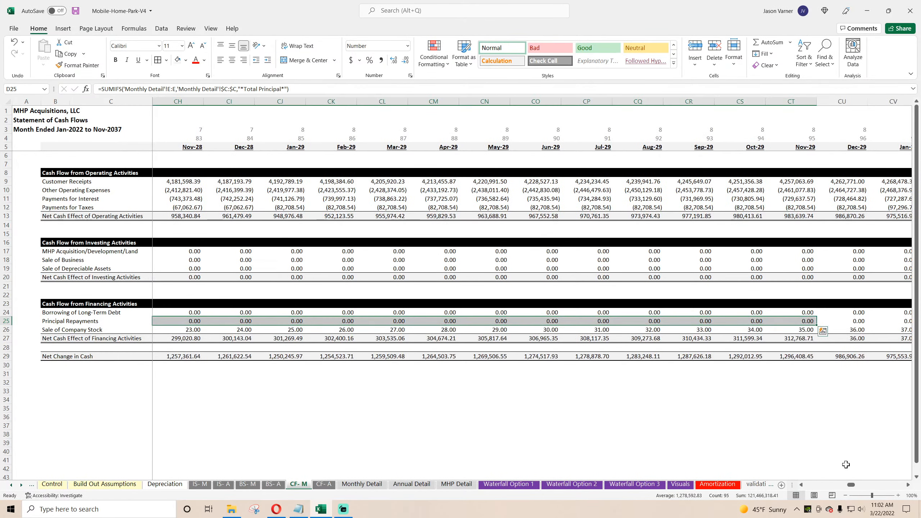
{"action": "left_click_drag", "start_coordinate": [850, 484], "coordinate": [808, 484]}
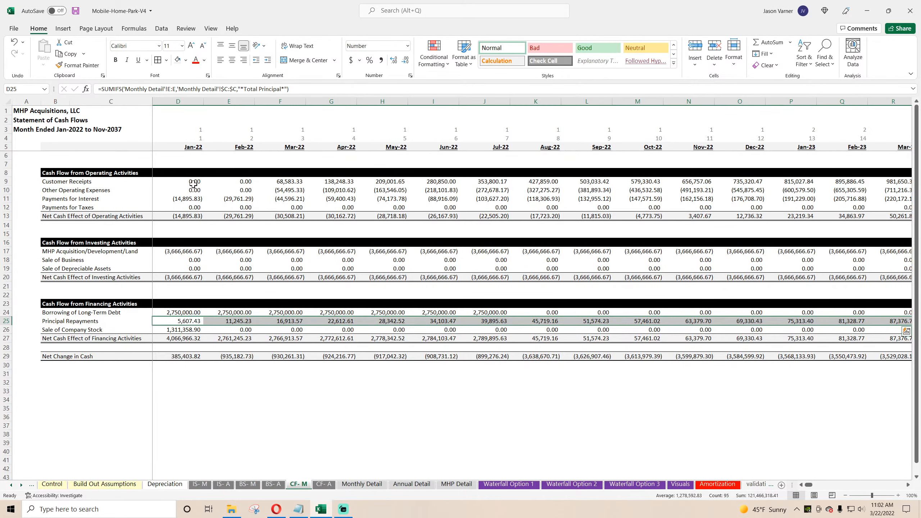
{"action": "mouse_move", "coordinate": [193, 183]}
{"action": "left_mouse_down"}
{"action": "mouse_move", "coordinate": [193, 321]}
{"action": "mouse_move", "coordinate": [919, 417]}
{"action": "mouse_move", "coordinate": [845, 429]}
{"action": "left_mouse_up"}
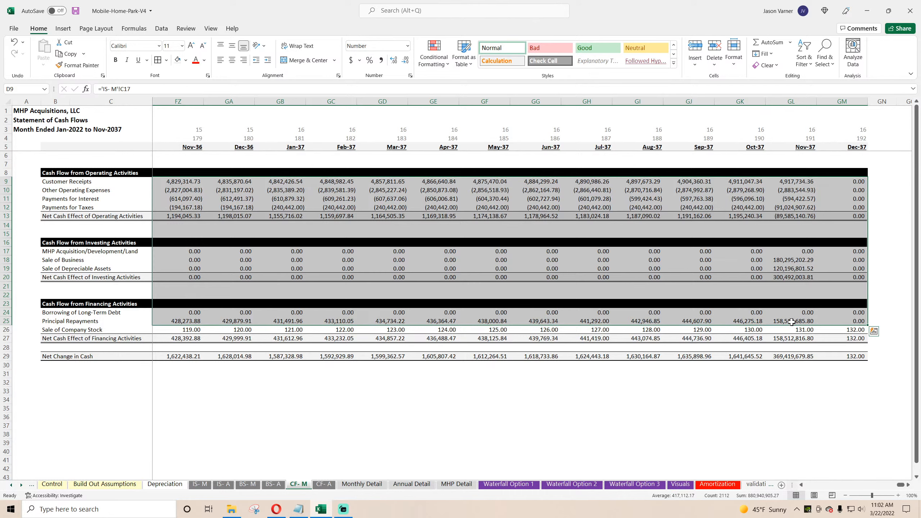
{"action": "left_click", "coordinate": [792, 321]}
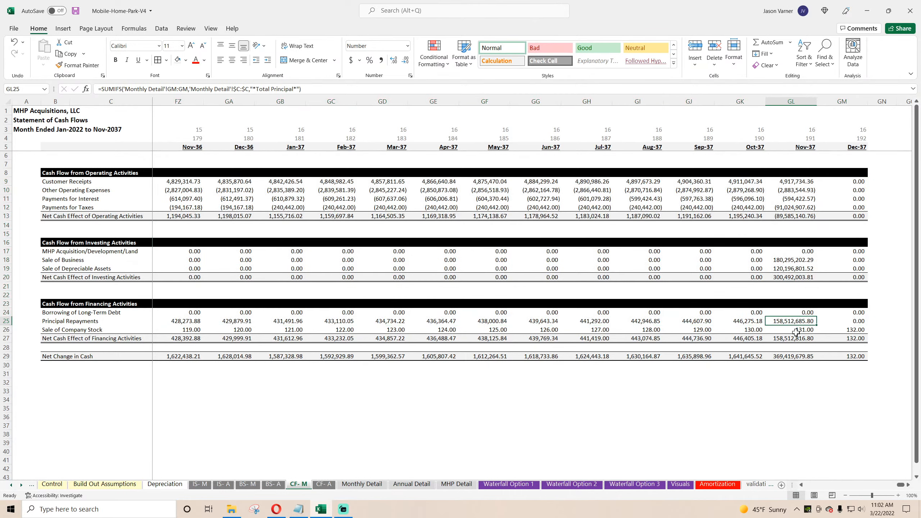
{"action": "left_click_drag", "start_coordinate": [902, 485], "coordinate": [799, 492]}
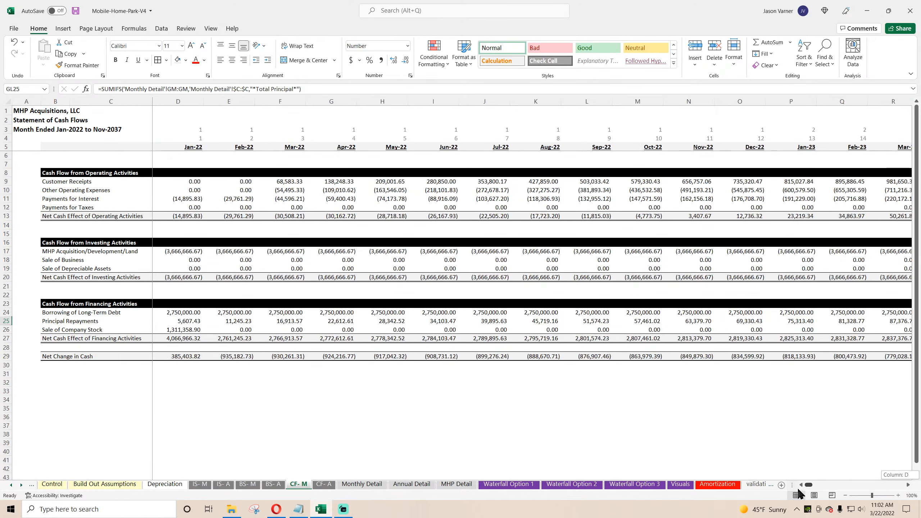
Rename the Sale of Company Stock row in the financing section as "Equity Contributions"
{"action": "left_click", "coordinate": [184, 329]}
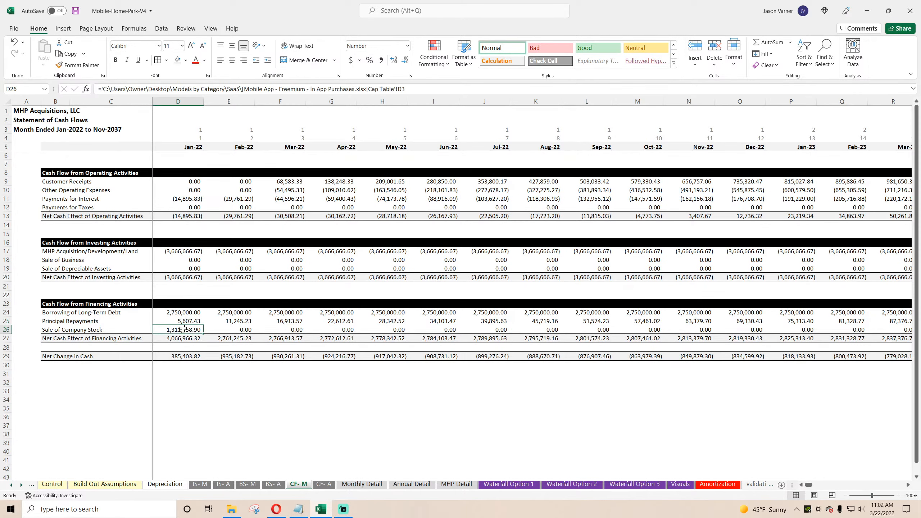
{"action": "left_click", "coordinate": [95, 330]}
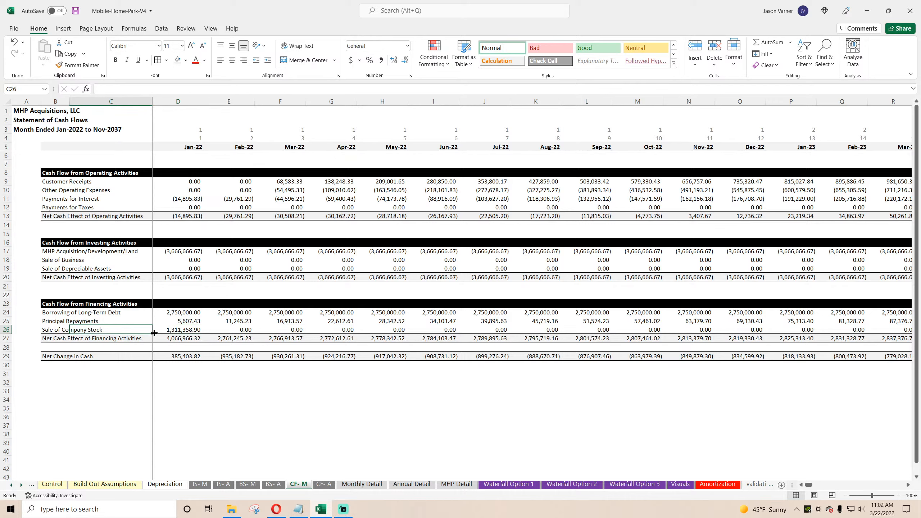
{"action": "key", "text": "Left"}
{"action": "type", "text": "Equit"}
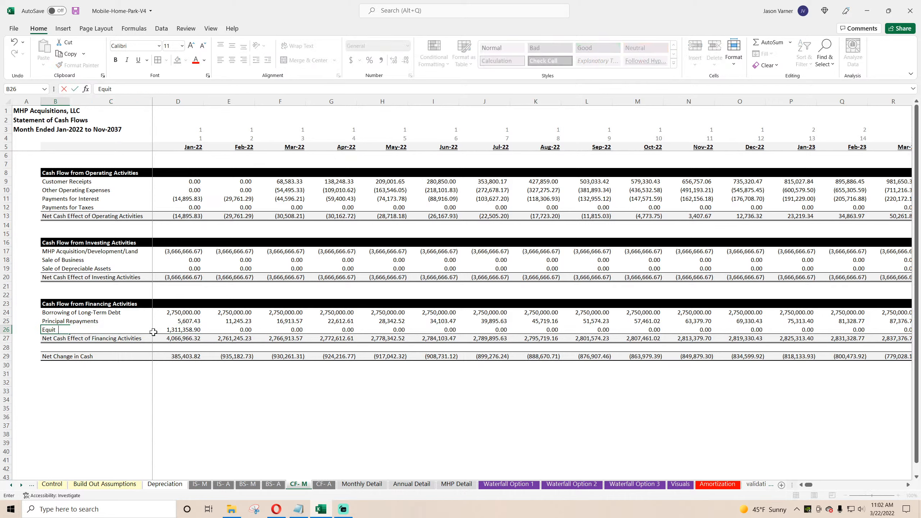
{"action": "type", "text": "y Contributions"}
{"action": "key", "text": "Tab"}
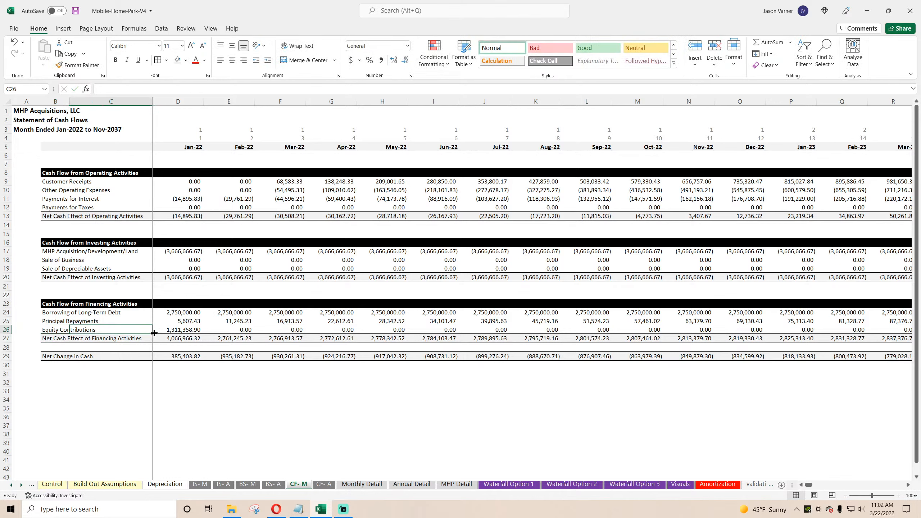
Link the Jan-22 Equity Contributions cell to the Jan-22 Equity Contribution Requirements in row 1906 of Monthly Detail
{"action": "left_click", "coordinate": [154, 333]}
{"action": "type", "text": "="}
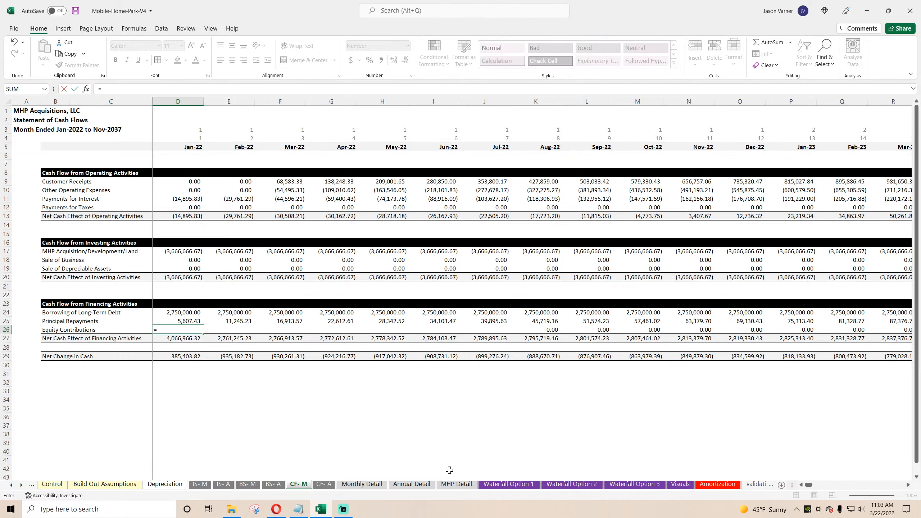
{"action": "left_click", "coordinate": [373, 484]}
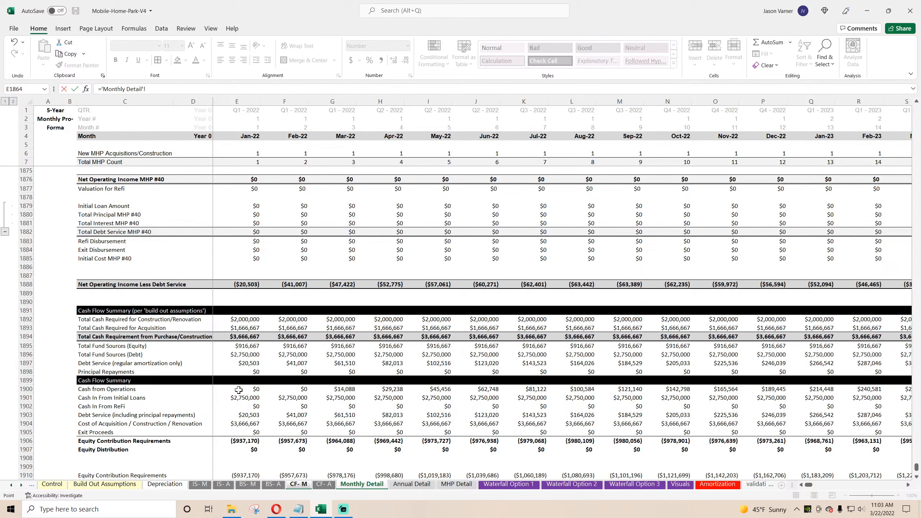
{"action": "scroll", "coordinate": [239, 368], "scroll_direction": "down", "scroll_amount": 4}
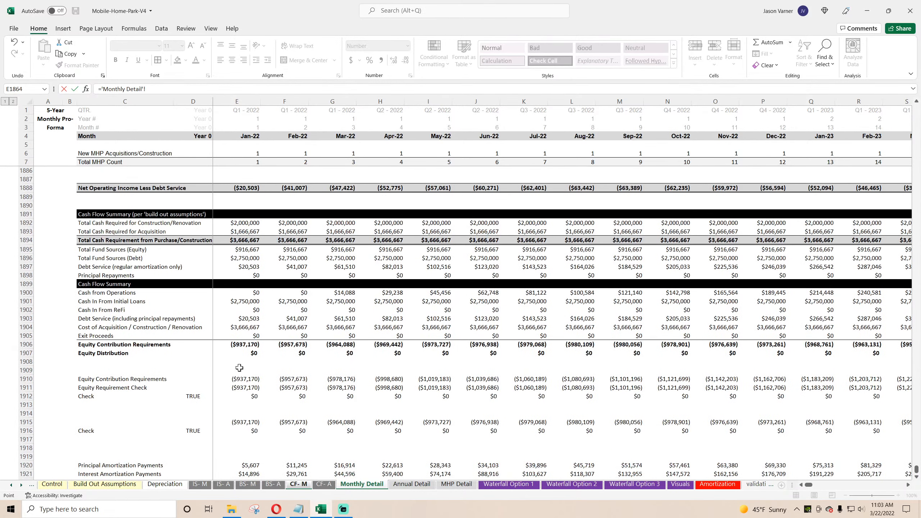
{"action": "left_click", "coordinate": [239, 344]}
{"action": "key", "text": "Return"}
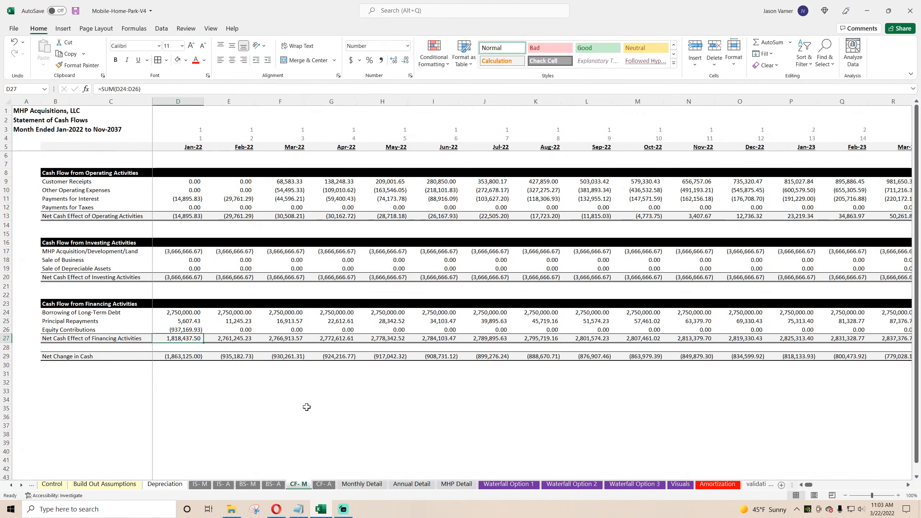
Examine the Jan-22 Equity Contribution Requirements formula in row 1906 of Monthly Detail
{"action": "left_click", "coordinate": [354, 484]}
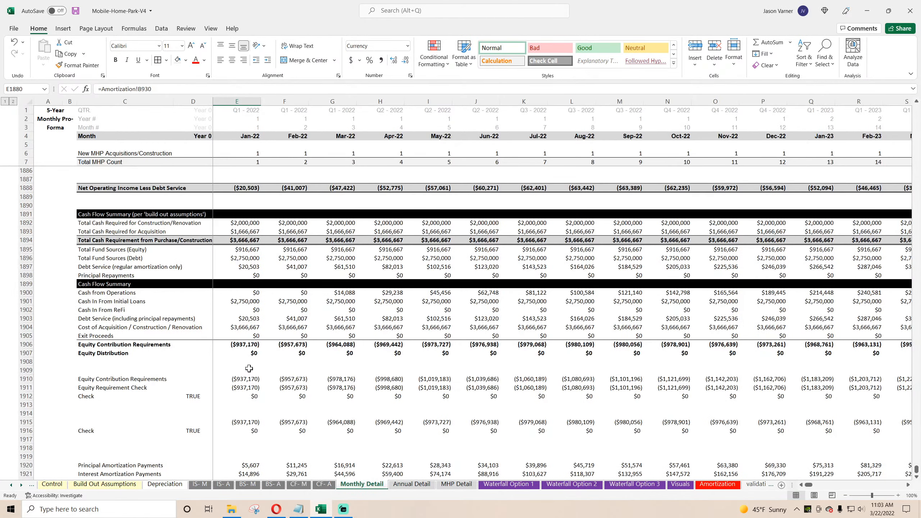
{"action": "left_click", "coordinate": [238, 344]}
{"action": "double_click", "coordinate": [241, 345]}
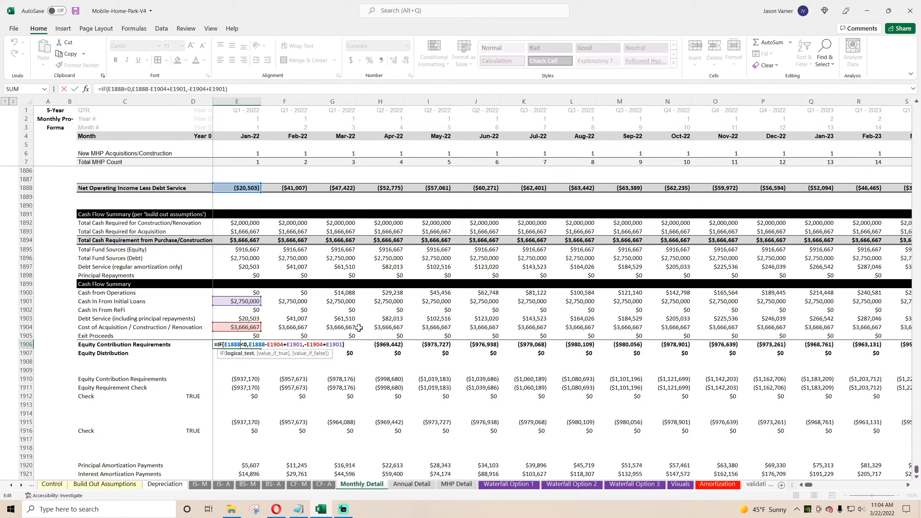
{"action": "key", "text": "Return"}
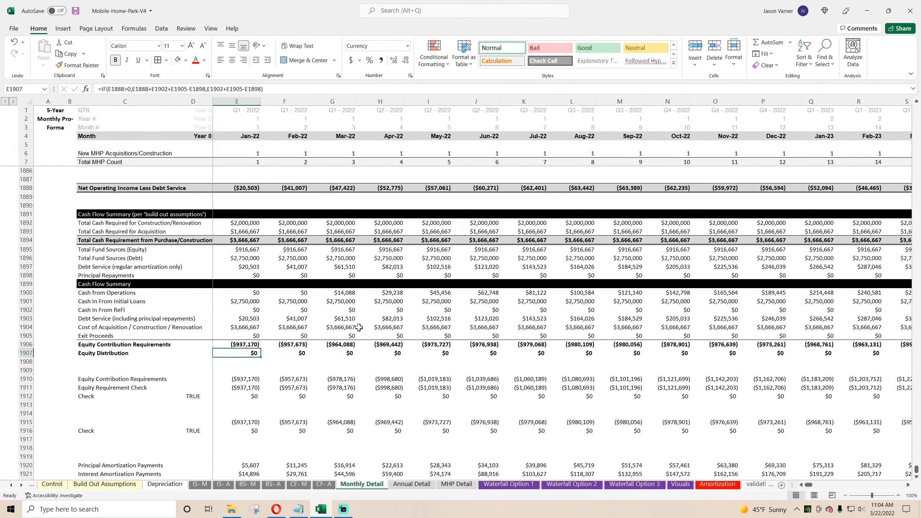
Review the Equity Contribution Requirements across the months in row 1906 of Monthly Detail, then return to Jan-22
{"action": "key", "text": "Up"}
{"action": "key", "text": "Right"}
{"action": "key", "text": "Right"}
{"action": "key", "text": "Right"}
{"action": "key", "text": "Right"}
{"action": "key", "text": "Right"}
{"action": "key", "text": "Right"}
{"action": "key", "text": "Right"}
{"action": "key", "text": "Right"}
{"action": "key", "text": "Right"}
{"action": "key", "text": "Right"}
{"action": "key", "text": "Right"}
{"action": "key", "text": "Right"}
{"action": "key", "text": "Right"}
{"action": "key", "text": "Right"}
{"action": "key", "text": "Right"}
{"action": "key", "text": "Right"}
{"action": "key", "text": "Right"}
{"action": "key", "text": "Right"}
{"action": "key", "text": "Right"}
{"action": "key", "text": "Right"}
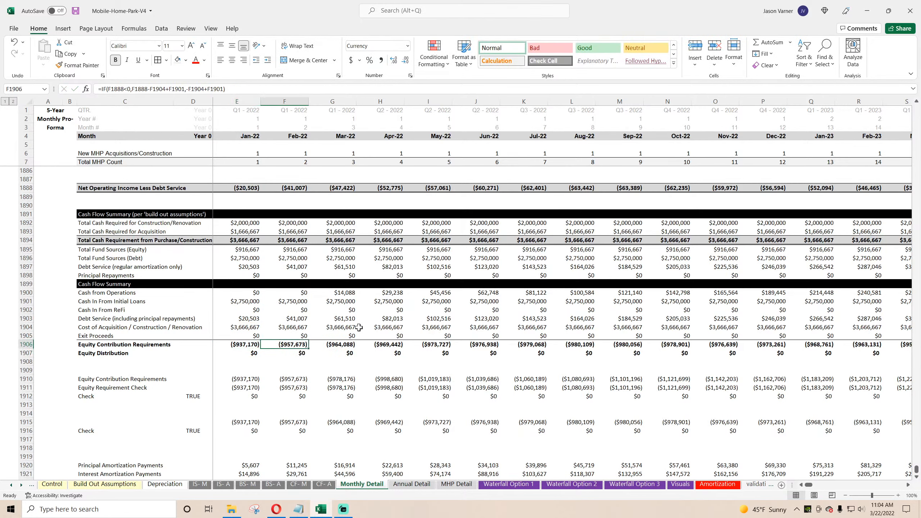
{"action": "key", "text": "Right"}
{"action": "key", "text": "Right"}
{"action": "key", "text": "Right"}
{"action": "key", "text": "Right"}
{"action": "key", "text": "Right"}
{"action": "key", "text": "Right"}
{"action": "key", "text": "Right"}
{"action": "key", "text": "Right"}
{"action": "key", "text": "Right"}
{"action": "key", "text": "Right"}
{"action": "key", "text": "Right"}
{"action": "key", "text": "Right"}
{"action": "key", "text": "Right"}
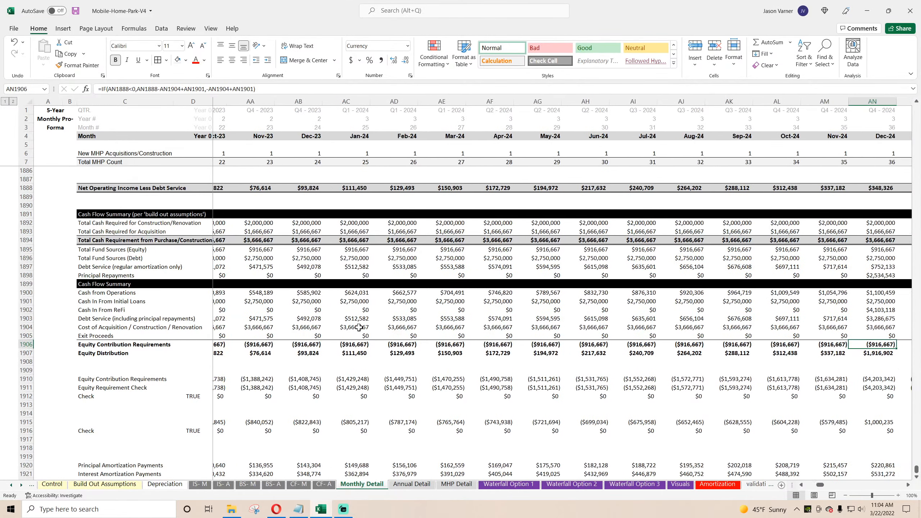
{"action": "key", "text": "Left"}
{"action": "key", "text": "Left"}
{"action": "key", "text": "Left"}
{"action": "key", "text": "Left"}
{"action": "key", "text": "Left"}
{"action": "key", "text": "Left"}
{"action": "key", "text": "Left"}
{"action": "key", "text": "Left"}
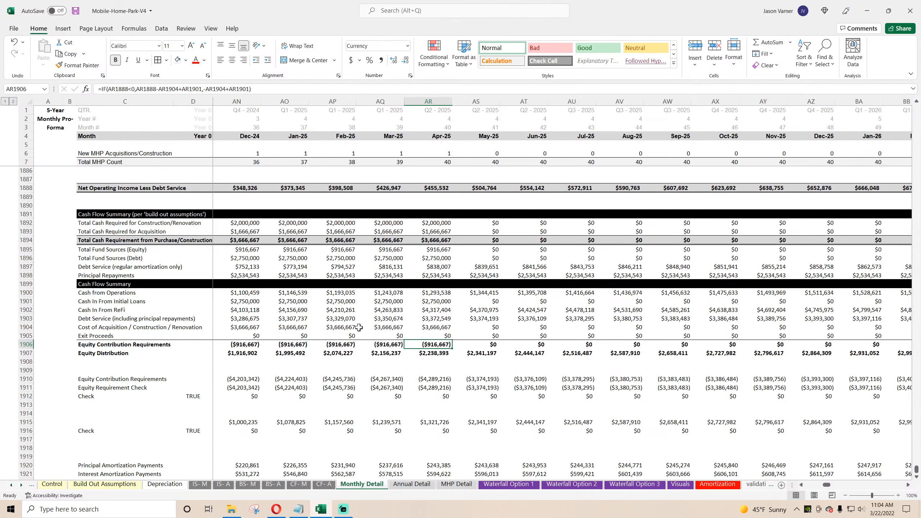
{"action": "key", "text": "Left"}
{"action": "key", "text": "Left"}
{"action": "key", "text": "Left"}
{"action": "key", "text": "Left"}
{"action": "key", "text": "Left"}
{"action": "key", "text": "Left"}
{"action": "key", "text": "Left"}
{"action": "key", "text": "Left"}
{"action": "key", "text": "Left"}
{"action": "key", "text": "Left"}
{"action": "key", "text": "Left"}
{"action": "key", "text": "Left"}
{"action": "key", "text": "Left"}
{"action": "key", "text": "Left"}
{"action": "key", "text": "Left"}
{"action": "key", "text": "Left"}
{"action": "key", "text": "Left"}
{"action": "key", "text": "Left"}
{"action": "key", "text": "Left"}
{"action": "key", "text": "Left"}
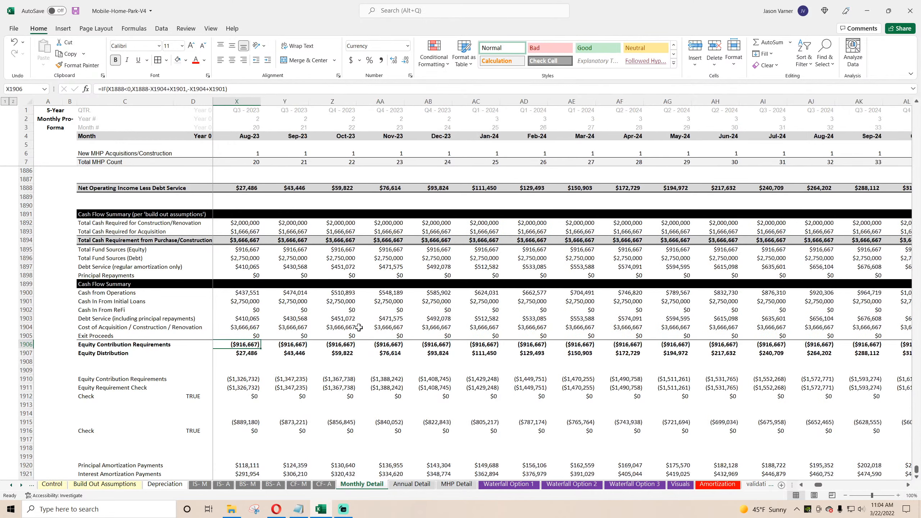
{"action": "key", "text": "Left"}
{"action": "key", "text": "Left"}
{"action": "key", "text": "Left"}
{"action": "key", "text": "Left"}
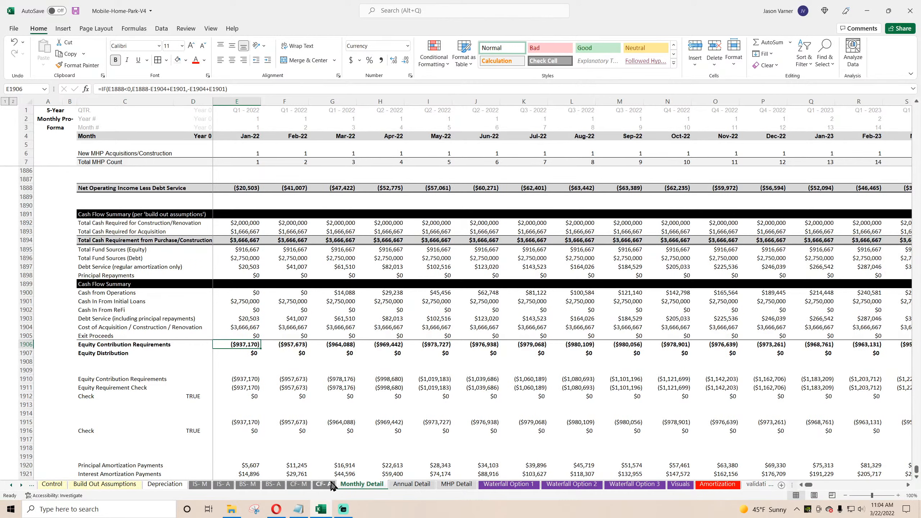
Fill the Jan-22 Equity Contributions link on the monthly cash flow statement across through Apr-22
{"action": "left_click", "coordinate": [299, 484]}
{"action": "left_click", "coordinate": [195, 329]}
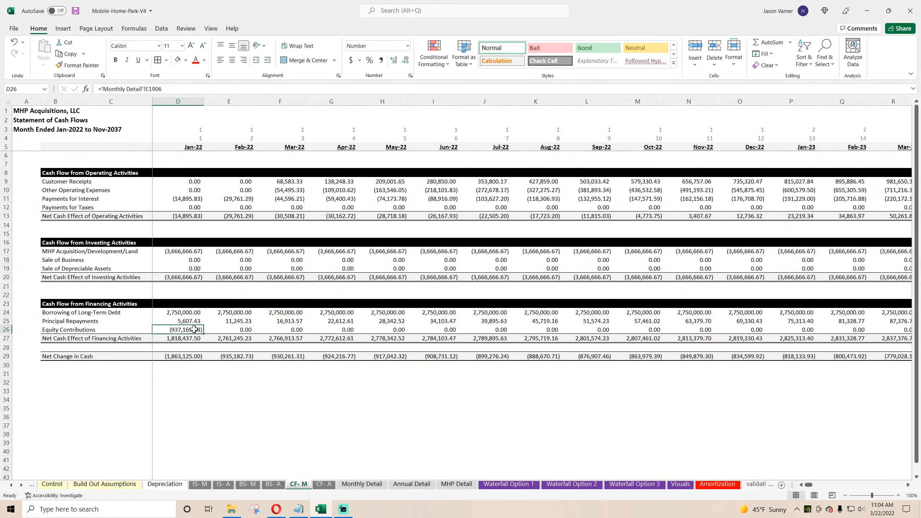
{"action": "left_click_drag", "start_coordinate": [203, 333], "coordinate": [358, 338]}
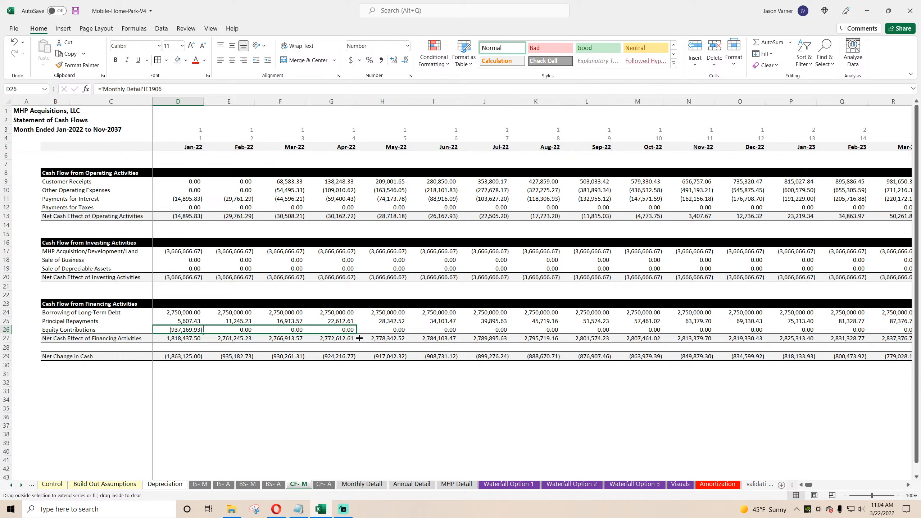
{"action": "left_click_drag", "start_coordinate": [359, 338], "coordinate": [359, 338]}
Negate the Monthly Detail link in the Jan-22 Equity Contributions cell so it reads =-'Monthly Detail'!E1906
{"action": "left_click", "coordinate": [187, 333]}
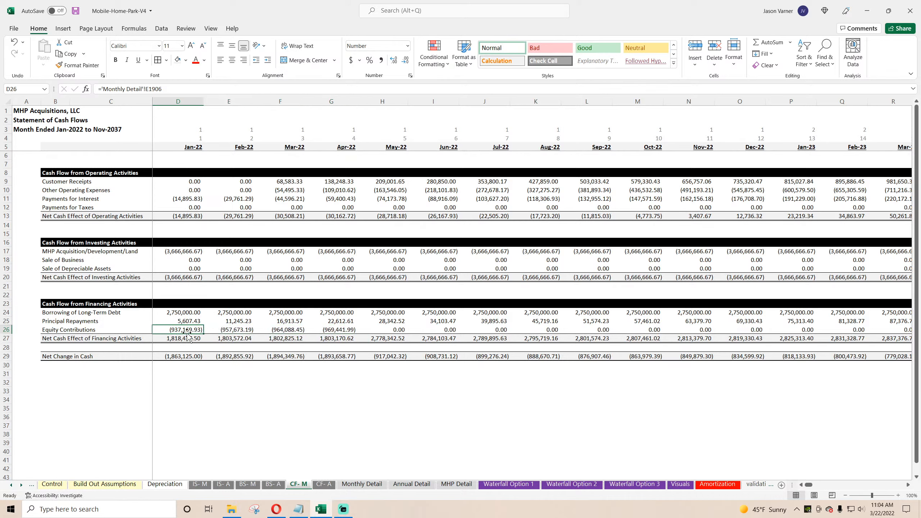
{"action": "left_click", "coordinate": [101, 89]}
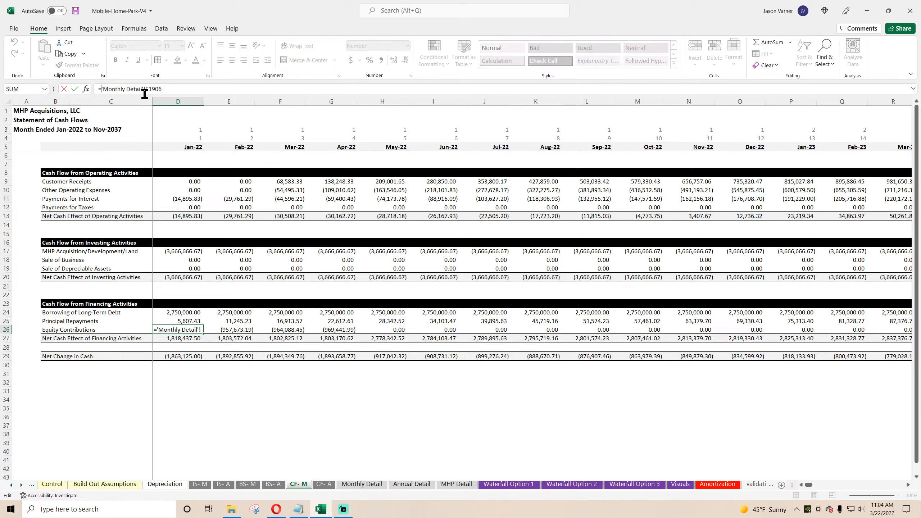
{"action": "key", "text": "Return"}
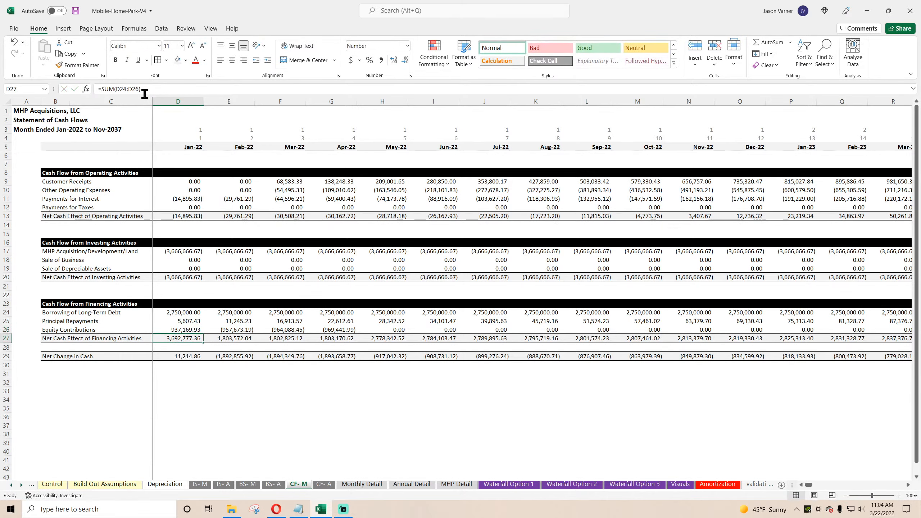
Copy the negated Jan-22 Equity Contributions formula across all months through Dec-37
{"action": "left_click", "coordinate": [196, 329]}
{"action": "left_click_drag", "start_coordinate": [204, 333], "coordinate": [865, 435]}
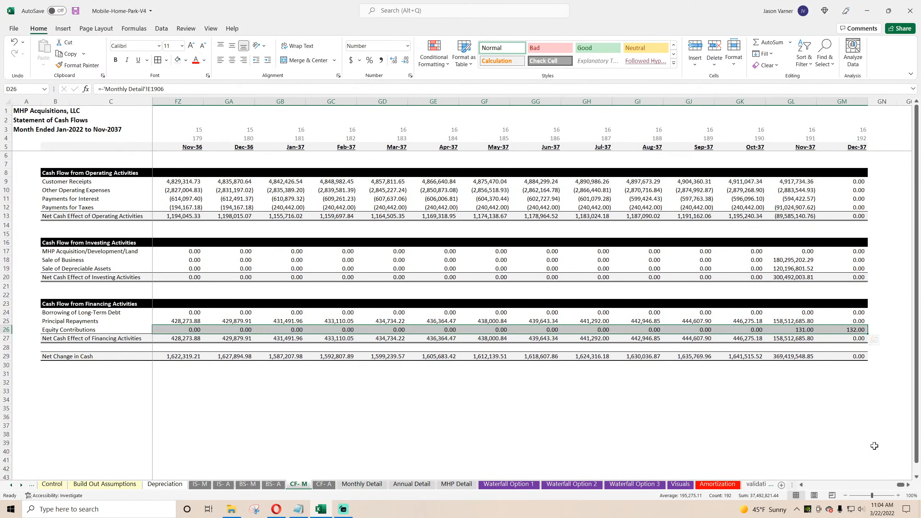
{"action": "left_click_drag", "start_coordinate": [900, 485], "coordinate": [796, 490]}
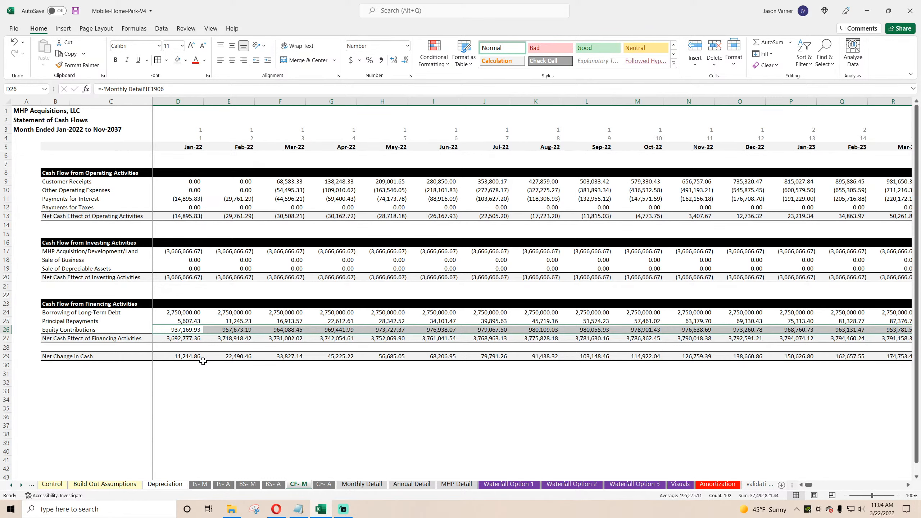
Trace the Waterfall Option 1 yearly contributions back to the Equity Contribution Requirements rows in Annual Detail and Monthly Detail
{"action": "left_click", "coordinate": [508, 484]}
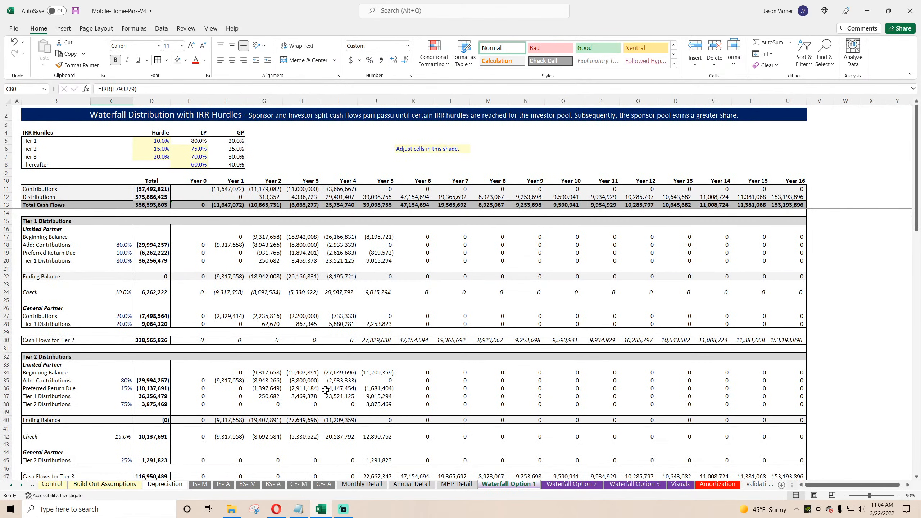
{"action": "left_click", "coordinate": [227, 189]}
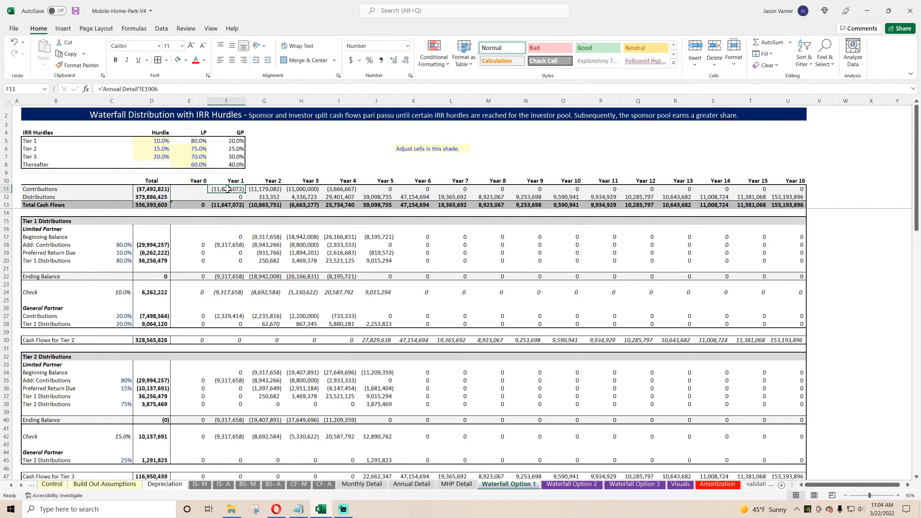
{"action": "left_click", "coordinate": [265, 190]}
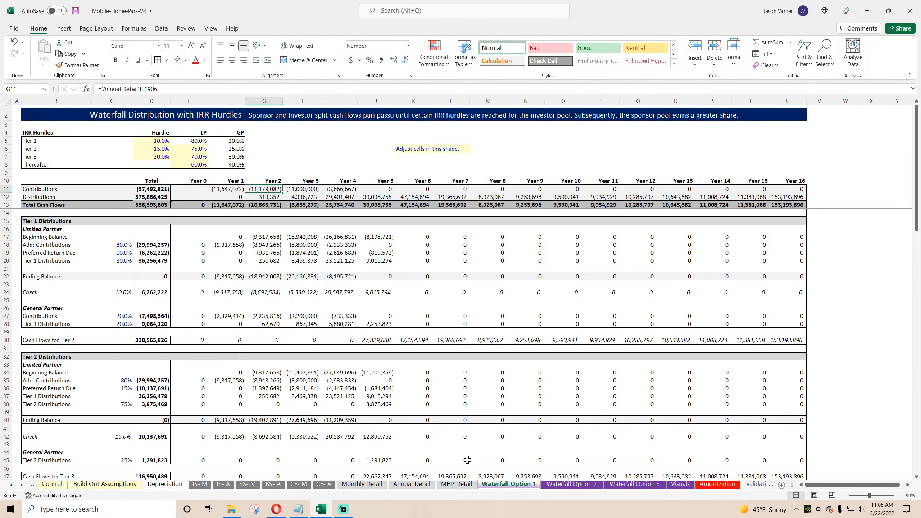
{"action": "left_click", "coordinate": [412, 484]}
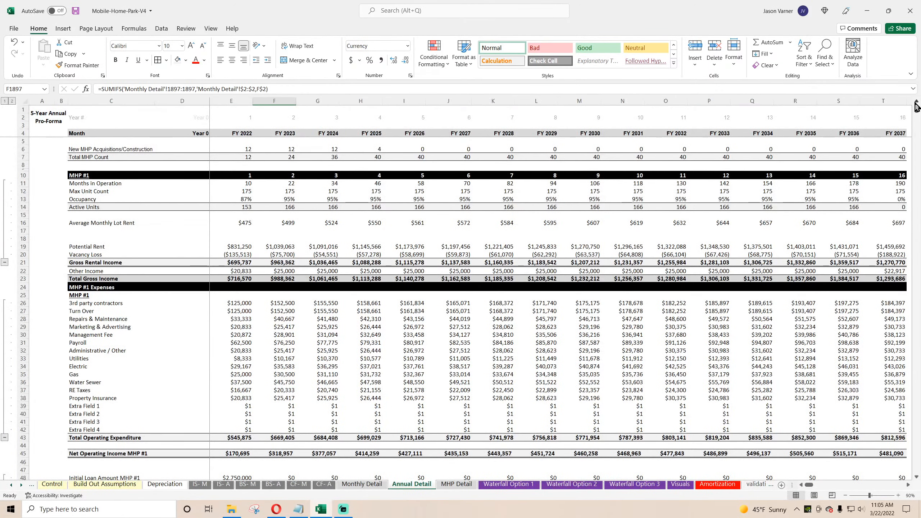
{"action": "left_click_drag", "start_coordinate": [916, 108], "coordinate": [915, 469]}
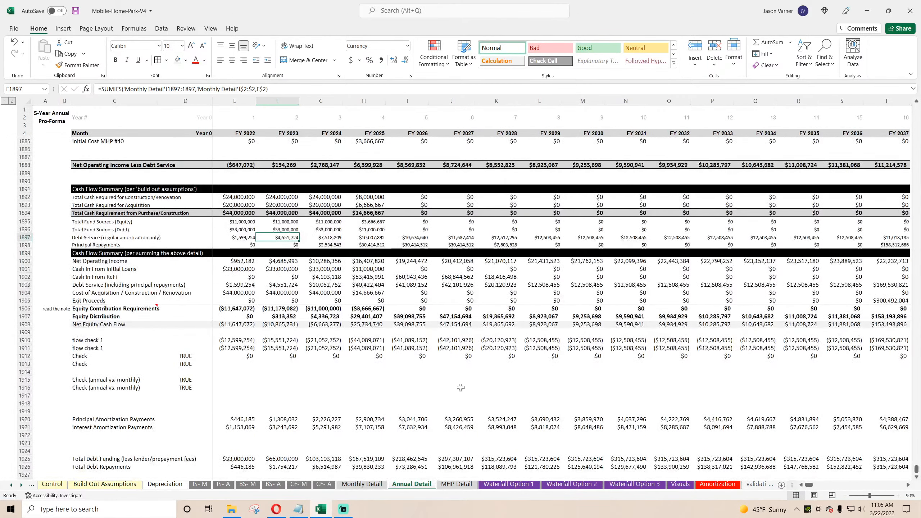
{"action": "left_click", "coordinate": [236, 308]}
{"action": "left_click", "coordinate": [274, 309]}
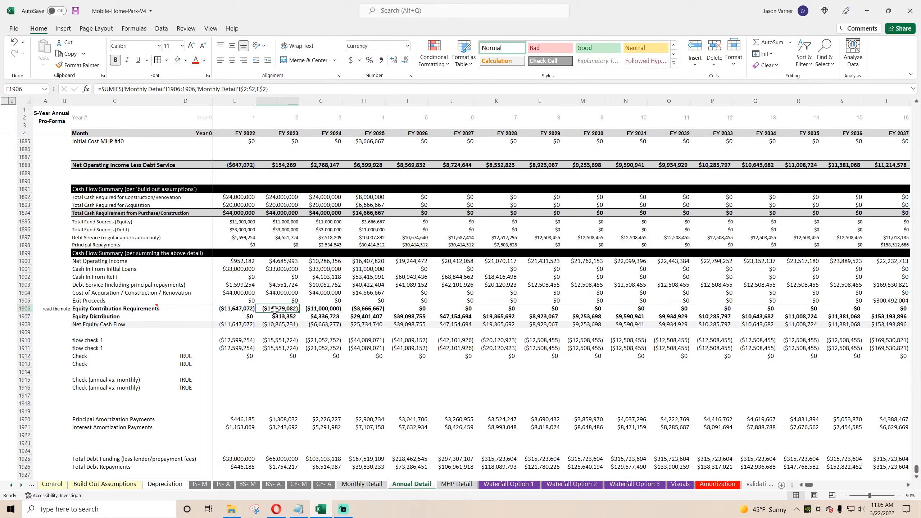
{"action": "left_click", "coordinate": [361, 484]}
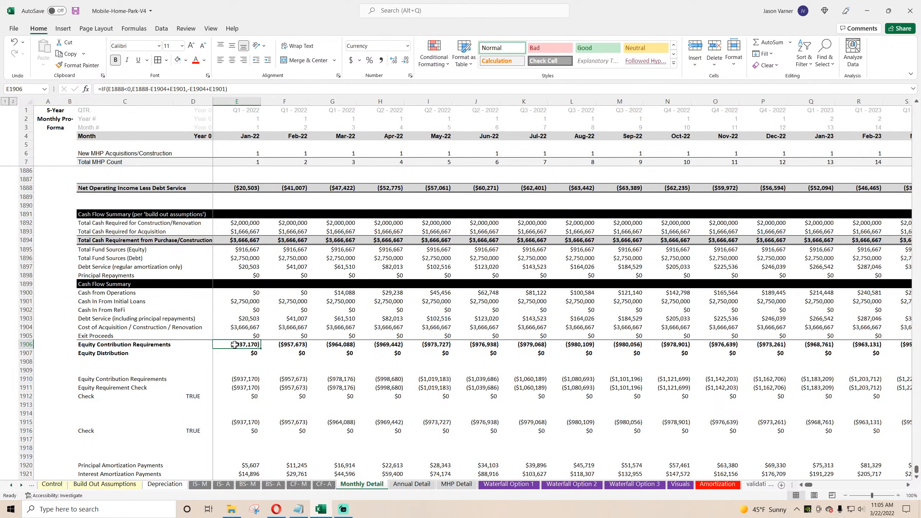
{"action": "left_click_drag", "start_coordinate": [235, 344], "coordinate": [585, 346]}
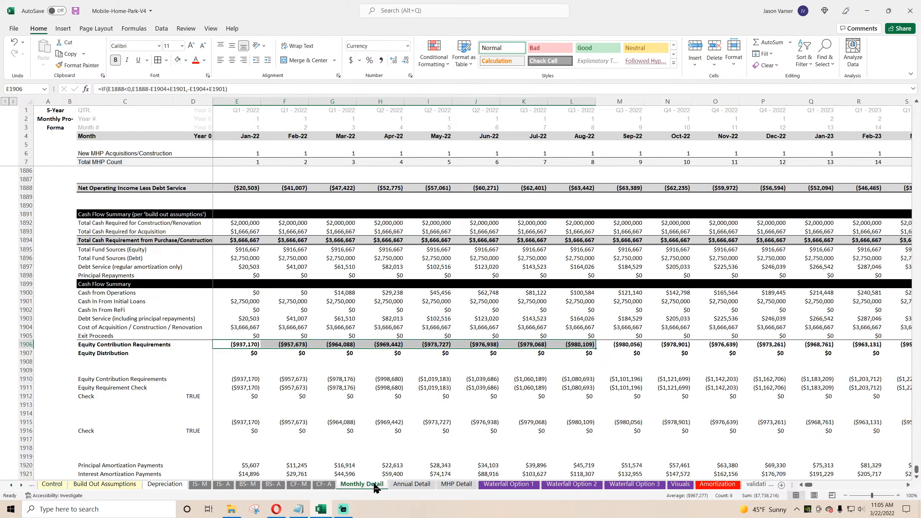
Check the Net Change in Cash formula for Jan-22 and Nov-37 on the monthly cash flow statement
{"action": "left_click", "coordinate": [304, 484]}
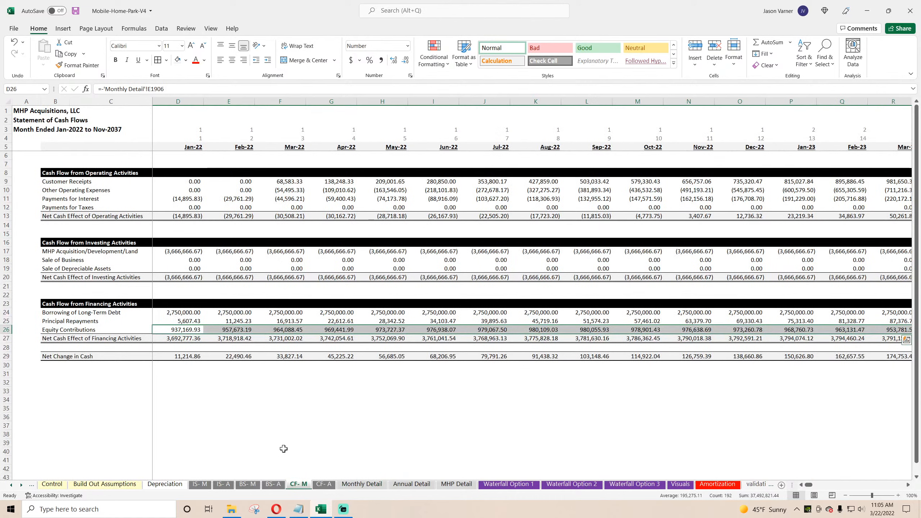
{"action": "left_click", "coordinate": [185, 339]}
{"action": "left_click", "coordinate": [186, 356]}
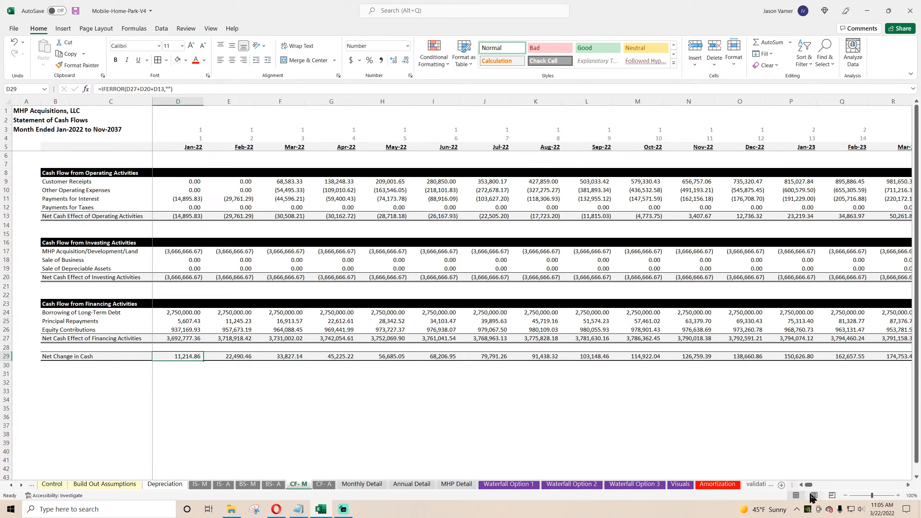
{"action": "left_click_drag", "start_coordinate": [809, 485], "coordinate": [913, 492]}
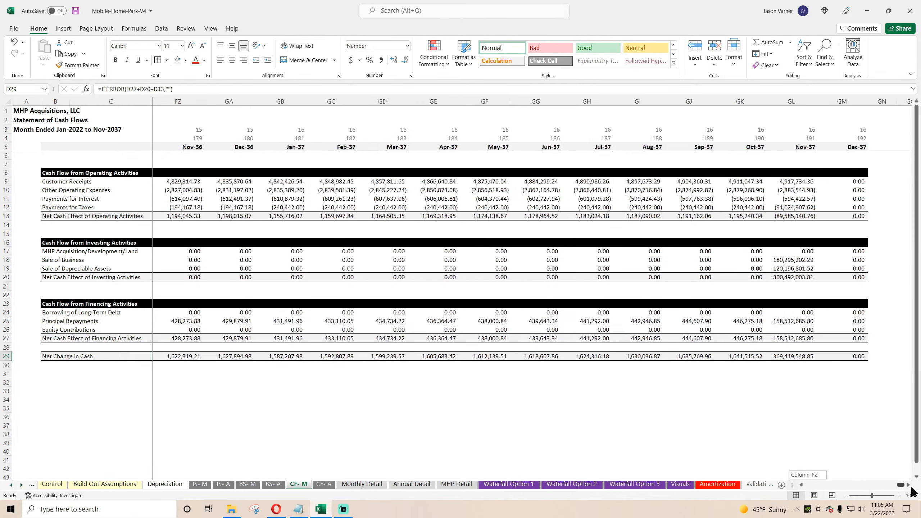
{"action": "left_click", "coordinate": [798, 357]}
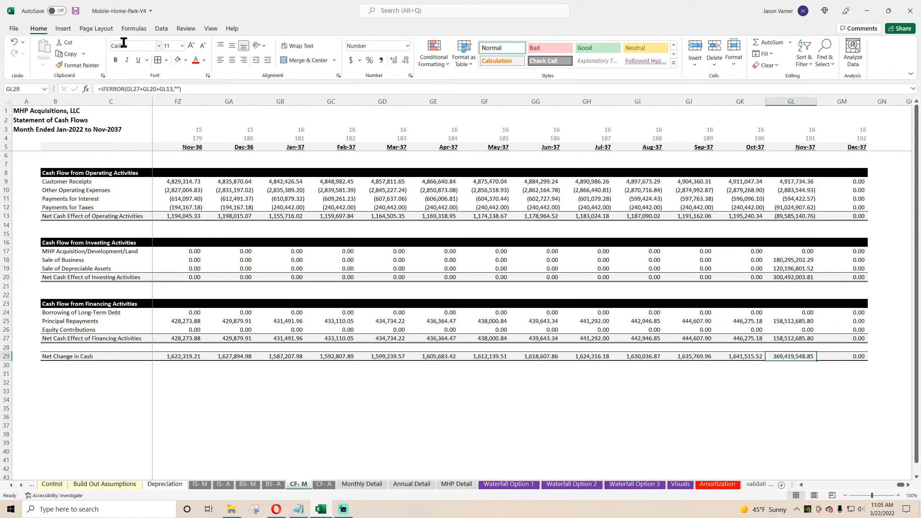
Save the workbook with the completed financing section and return to the first months of the cash flow statement
{"action": "left_click", "coordinate": [76, 10]}
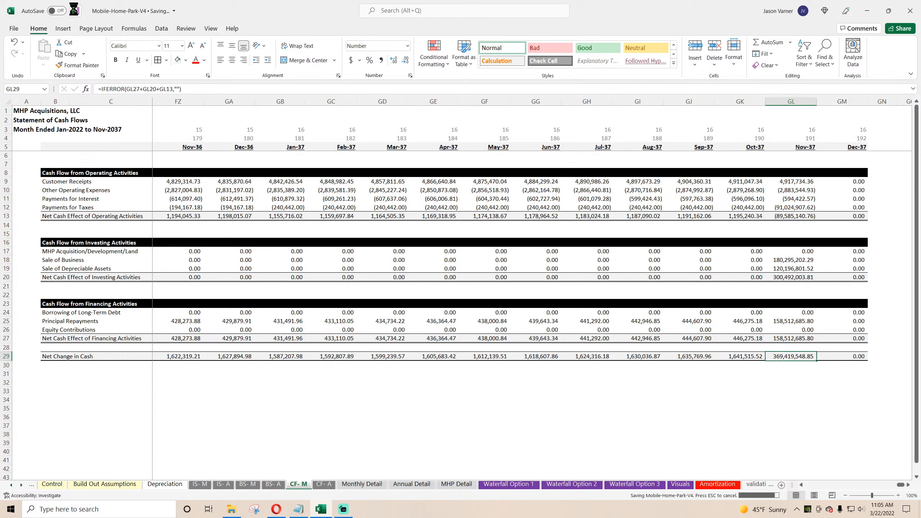
{"action": "left_click", "coordinate": [593, 392]}
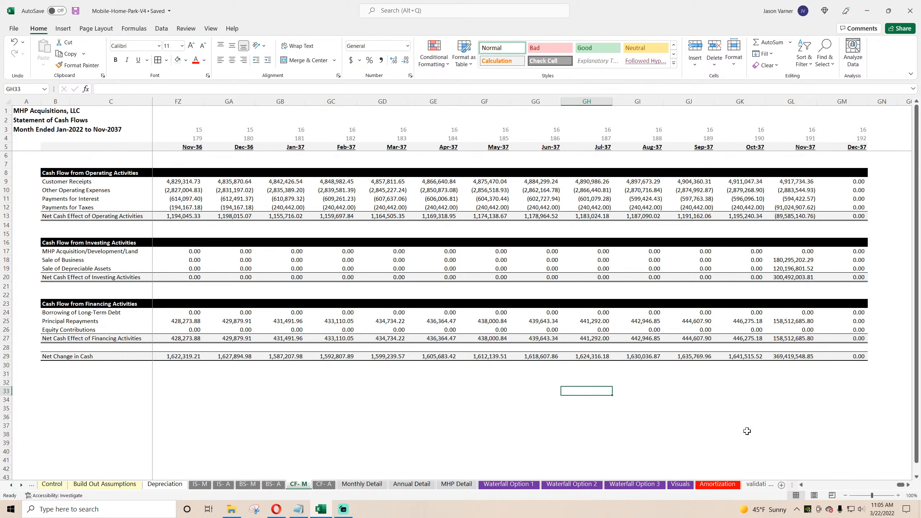
{"action": "left_click_drag", "start_coordinate": [900, 485], "coordinate": [800, 491]}
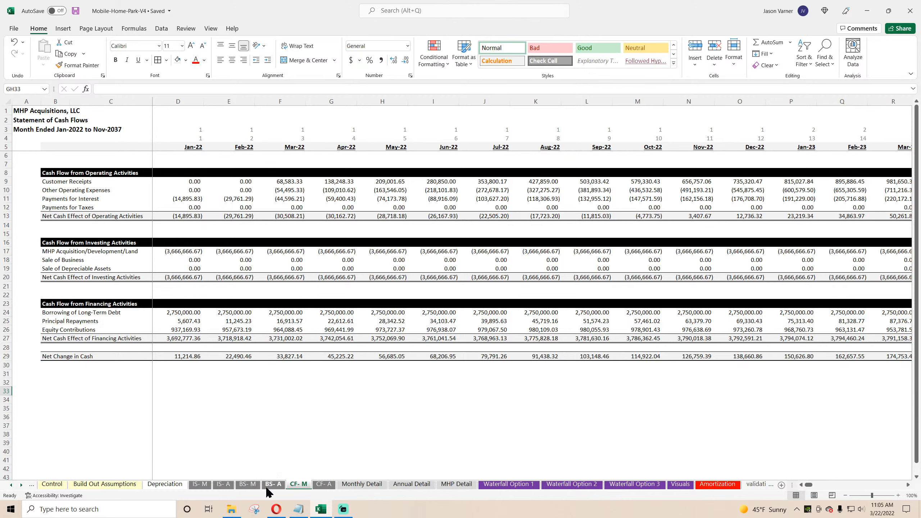
Open the monthly balance sheet (BS- M) and save the workbook again
{"action": "left_click", "coordinate": [247, 484]}
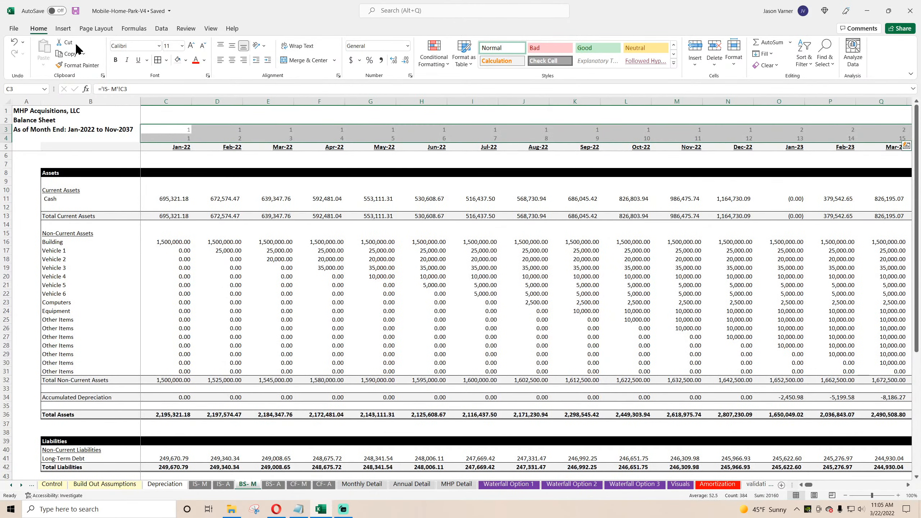
{"action": "left_click", "coordinate": [75, 11]}
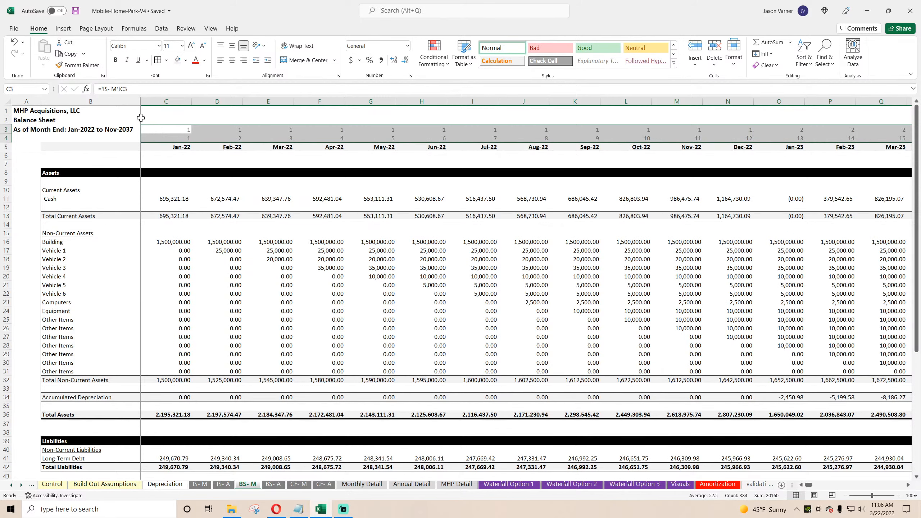
{"action": "left_click", "coordinate": [75, 10]}
Inspect the Jan-22 Building and Cash formulas on the monthly balance sheet for their source references
{"action": "left_click", "coordinate": [171, 240]}
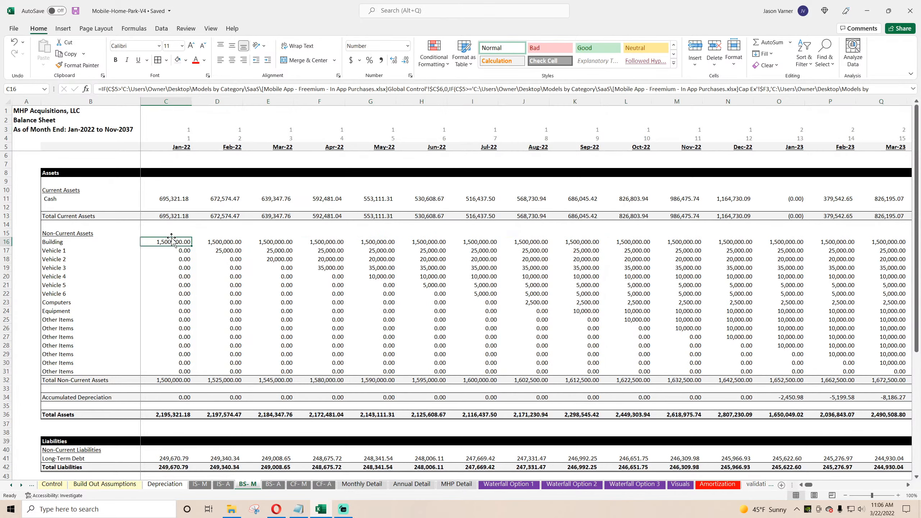
{"action": "left_click", "coordinate": [170, 200]}
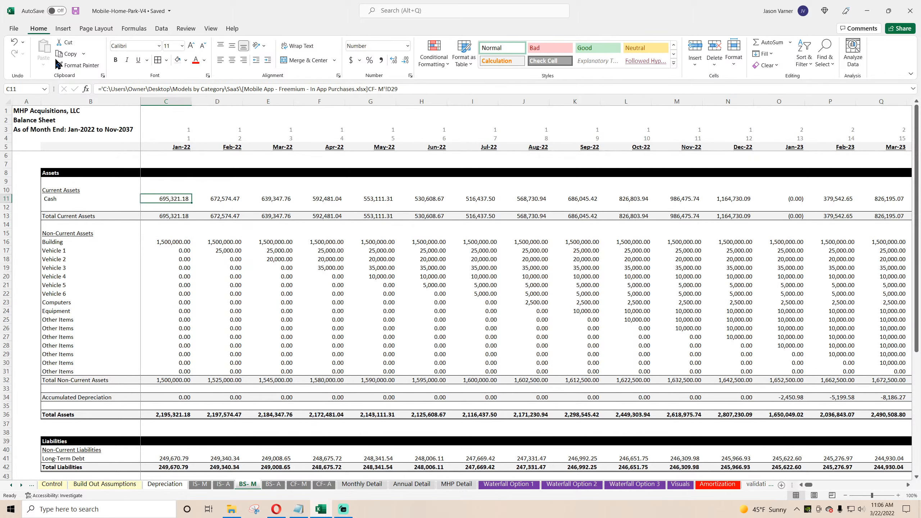
Switch to the YouTube Studio live streaming page in the browser
{"action": "left_click", "coordinate": [276, 509]}
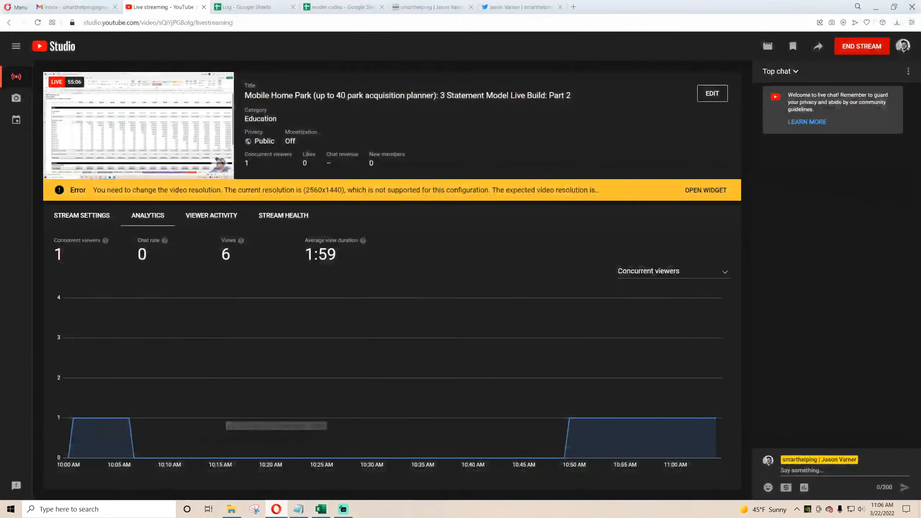
Return to the Excel workbook and link Jan-22 Cash on the monthly balance sheet to the Jan-22 Net Change in Cash on CF- M
{"action": "left_click", "coordinate": [276, 509]}
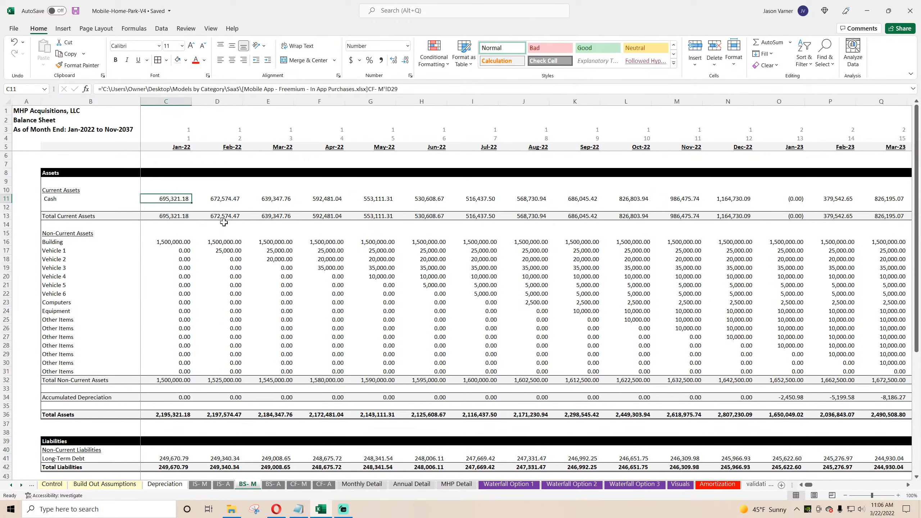
{"action": "type", "text": "="}
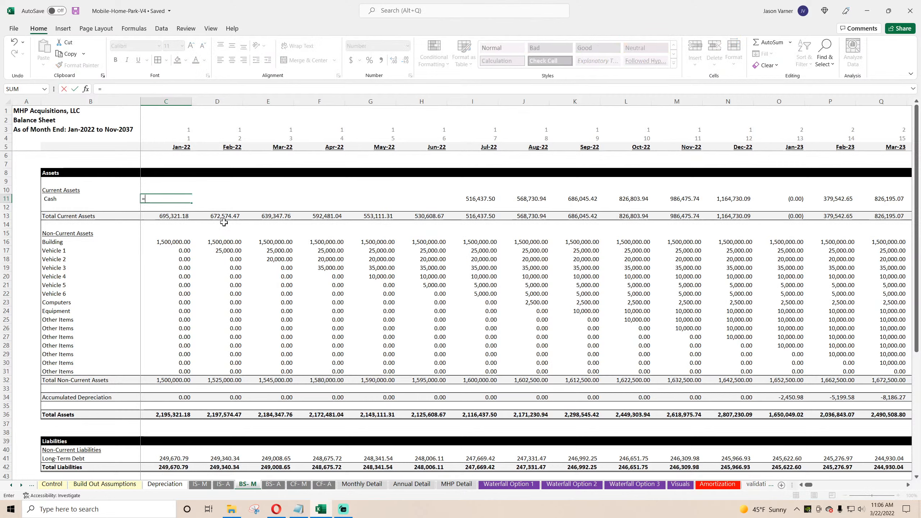
{"action": "left_click", "coordinate": [302, 484]}
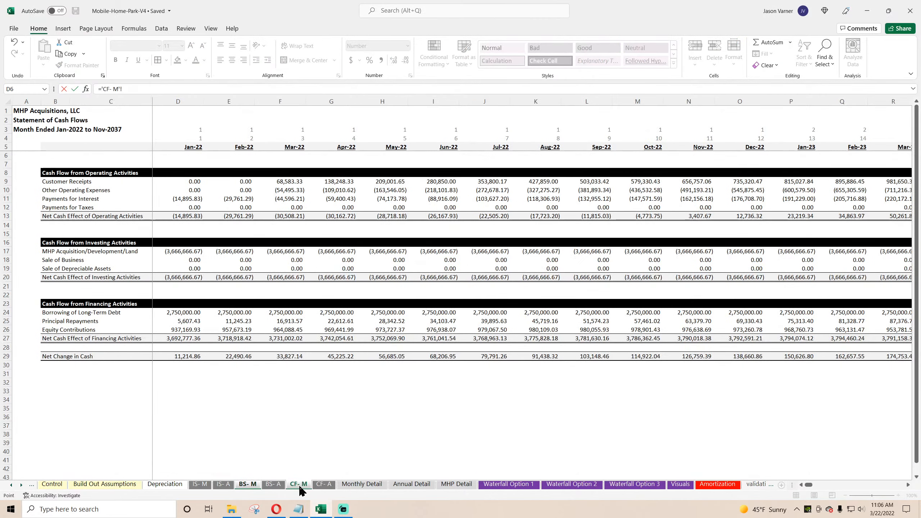
{"action": "left_click", "coordinate": [181, 357]}
{"action": "key", "text": "Return"}
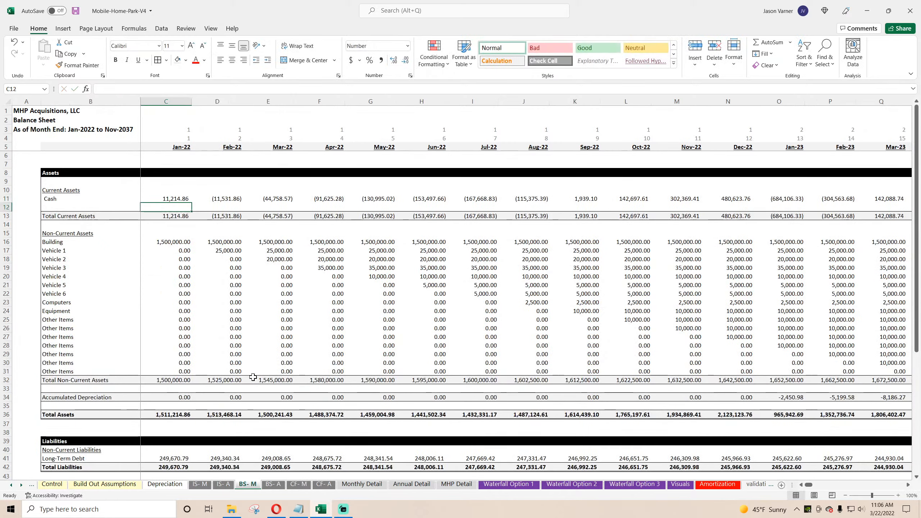
Extend the Cash formula to Feb-22 and add the prior month's cash balance: ='CF- M'!E29+C11
{"action": "left_click_drag", "start_coordinate": [196, 202], "coordinate": [235, 202]}
{"action": "left_click", "coordinate": [219, 90]}
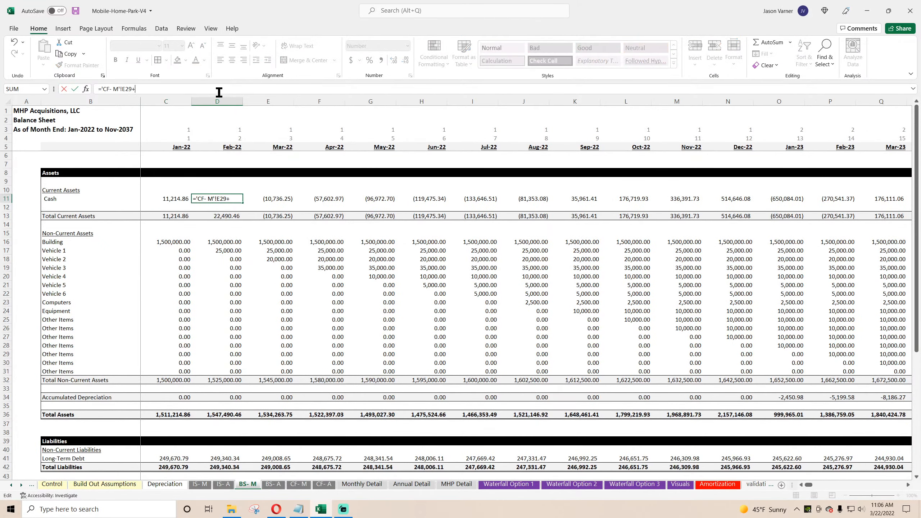
{"action": "type", "text": "+"}
{"action": "left_click", "coordinate": [165, 196]}
{"action": "key", "text": "Return"}
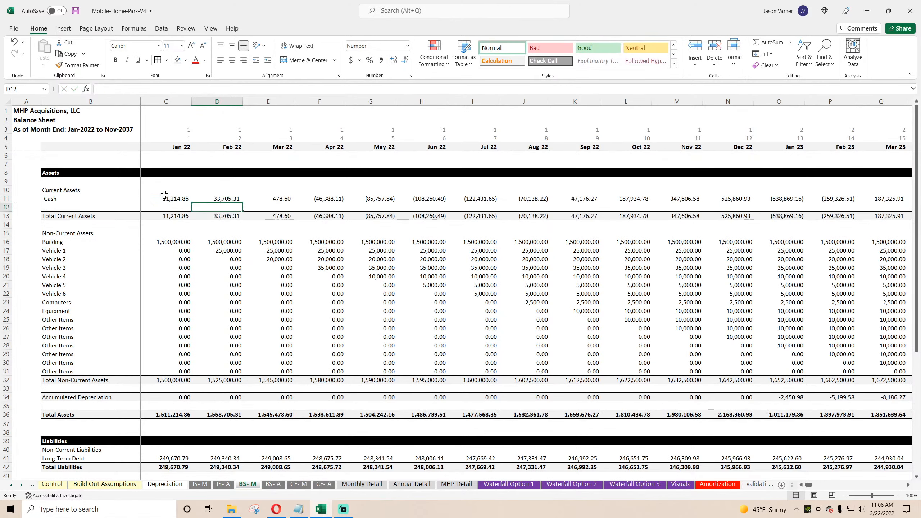
Fill the Feb-22 Cash formula across all months through Dec-37 and save the workbook
{"action": "left_click", "coordinate": [221, 199]}
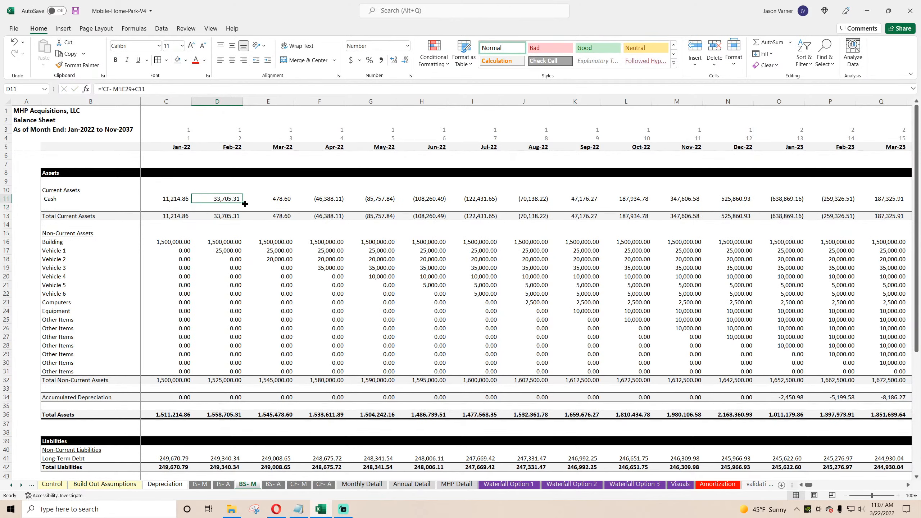
{"action": "left_click_drag", "start_coordinate": [244, 204], "coordinate": [918, 261]}
{"action": "mouse_move", "coordinate": [839, 198]}
{"action": "left_mouse_down"}
{"action": "mouse_move", "coordinate": [870, 199]}
{"action": "mouse_move", "coordinate": [848, 199]}
{"action": "left_mouse_up"}
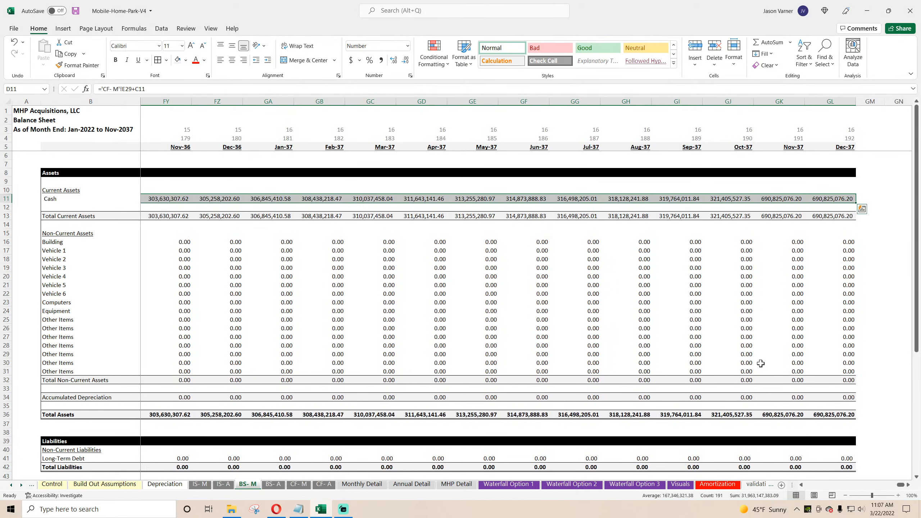
{"action": "left_click_drag", "start_coordinate": [900, 484], "coordinate": [805, 493]}
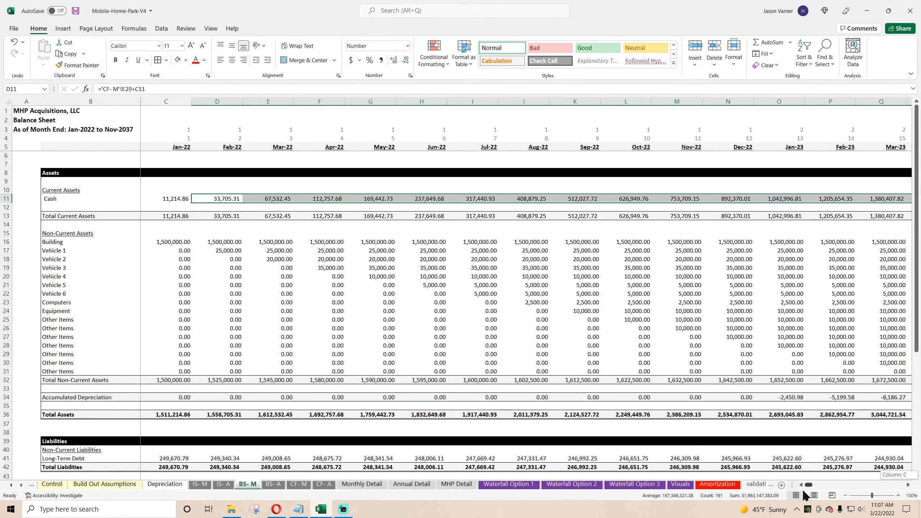
{"action": "left_click", "coordinate": [75, 13]}
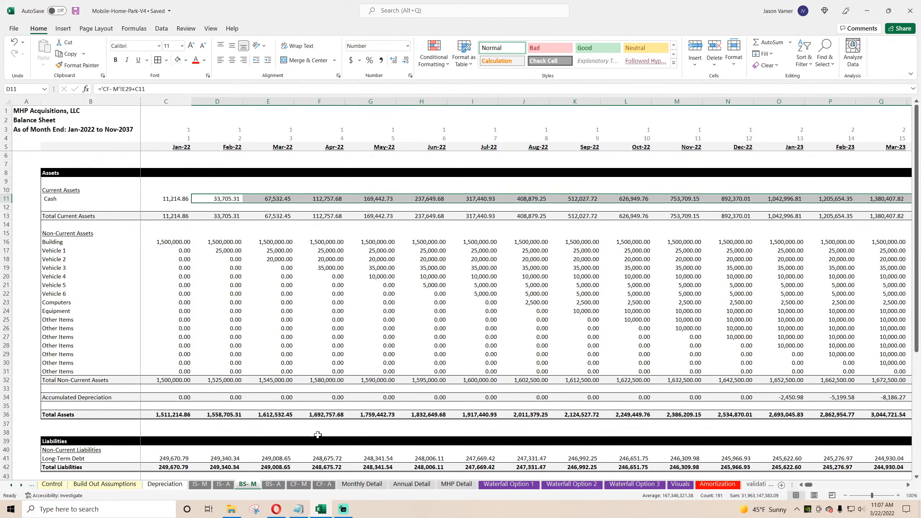
View the annual balance sheet and monthly cash flow statement, ending on the annual cash flow statement (CF- A)
{"action": "left_click", "coordinate": [273, 484]}
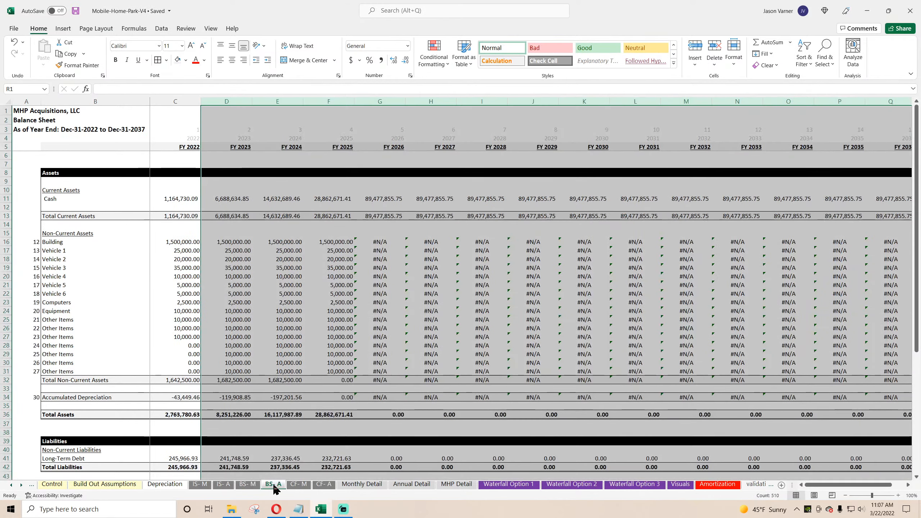
{"action": "left_click", "coordinate": [324, 484]}
{"action": "left_click", "coordinate": [306, 485]}
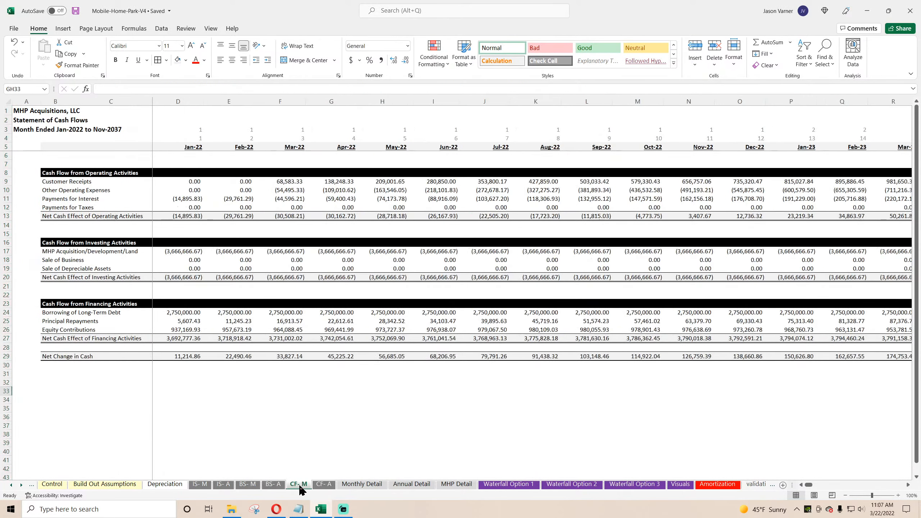
{"action": "left_click", "coordinate": [319, 484]}
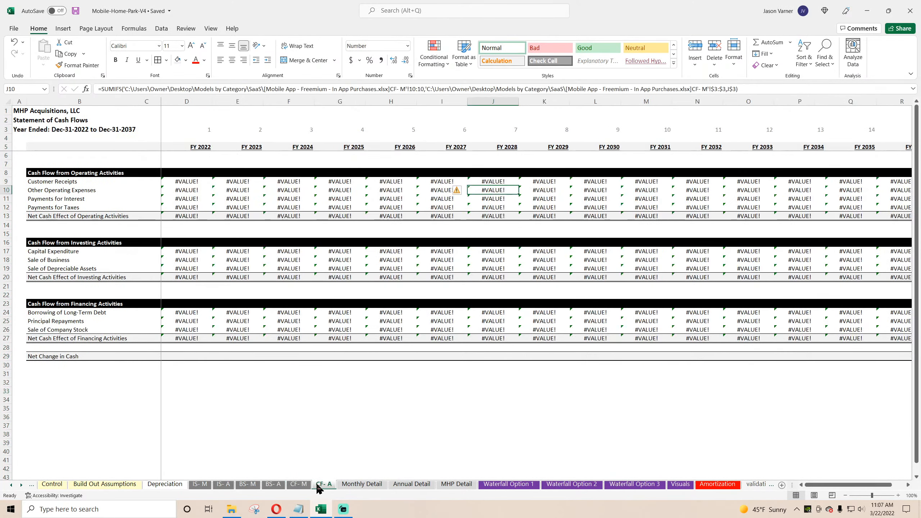
Replace the FY 2022 Customer Receipts formula with a SUMIFS of CF- M row 9, matching CF- M row 3 to year index D3
{"action": "left_click", "coordinate": [184, 180]}
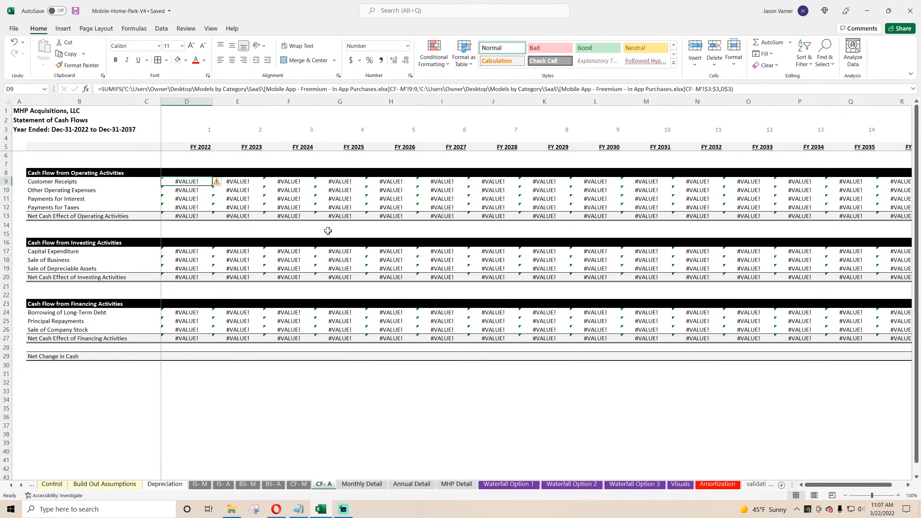
{"action": "type", "text": "="}
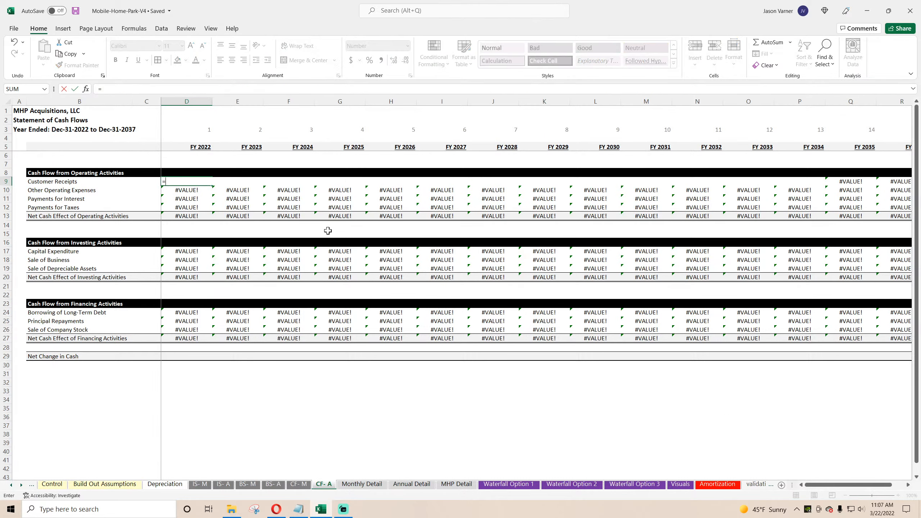
{"action": "type", "text": "sumifs("}
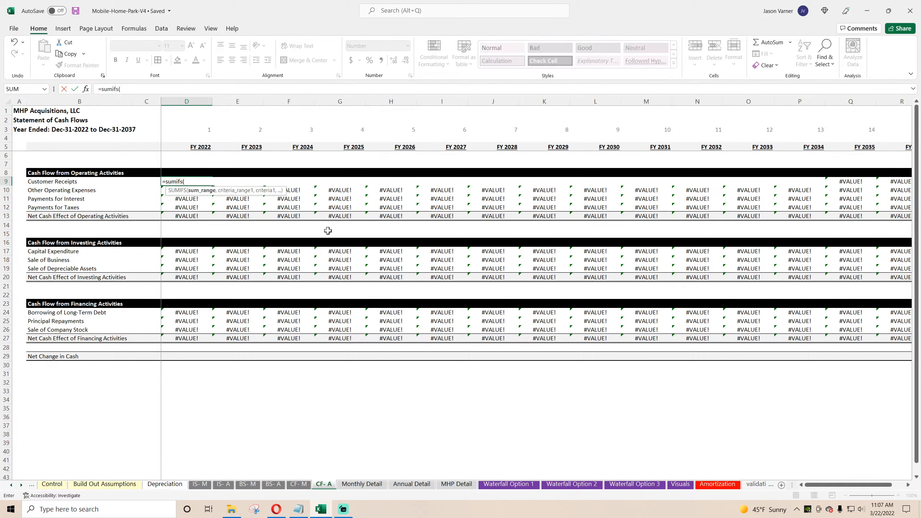
{"action": "left_click", "coordinate": [298, 483]}
{"action": "left_click", "coordinate": [4, 180]}
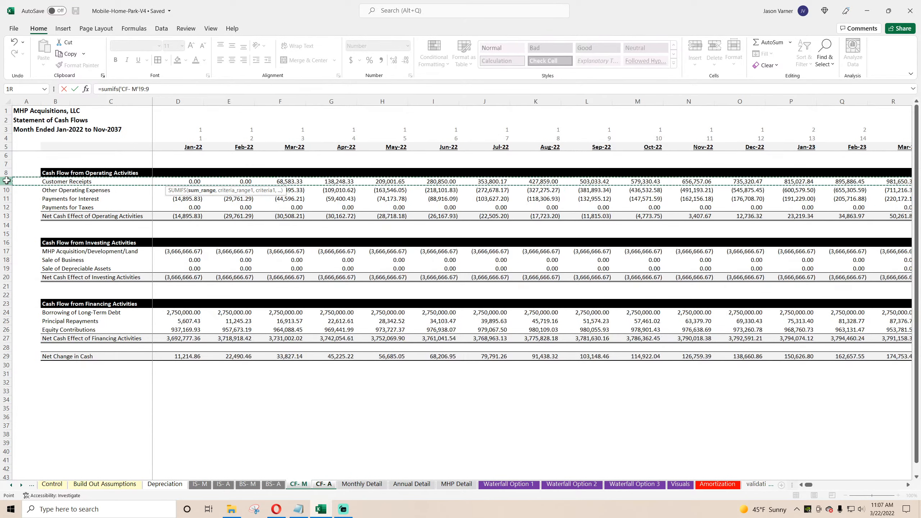
{"action": "type", "text": ","}
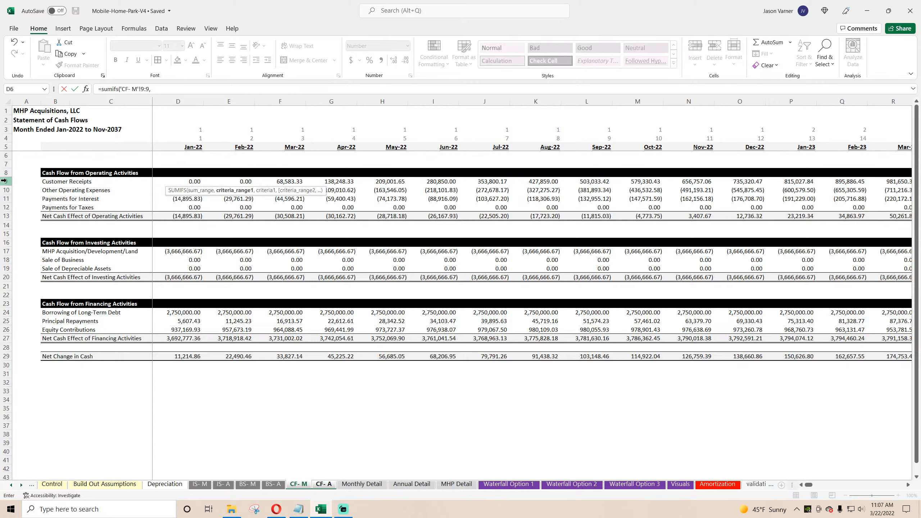
{"action": "left_click", "coordinate": [4, 129]}
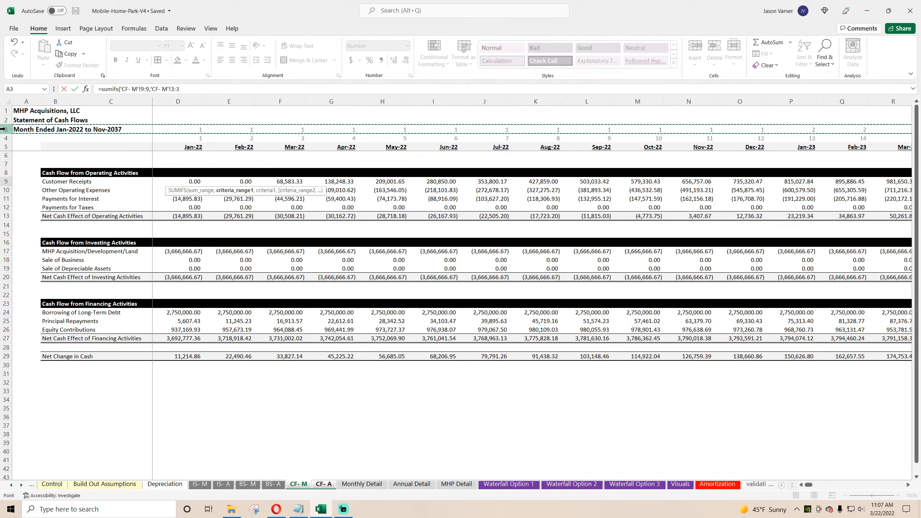
{"action": "type", "text": ",'CF- M'!"}
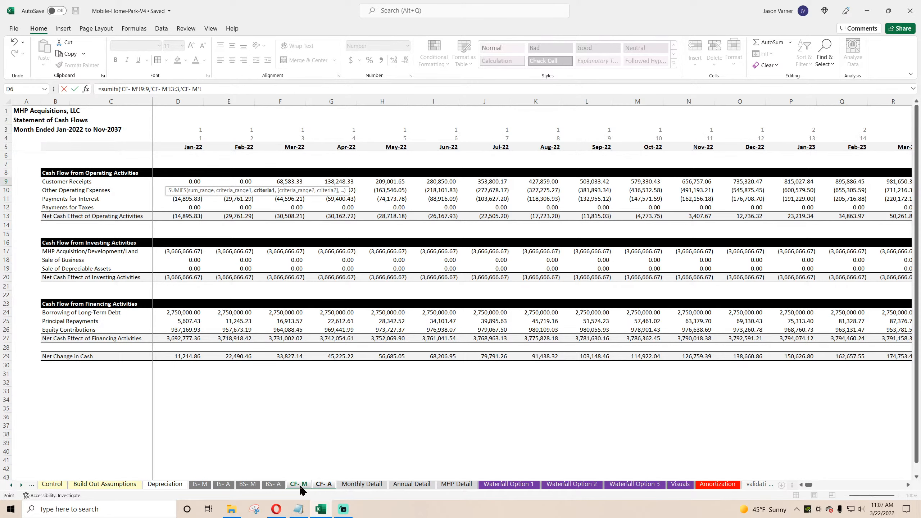
{"action": "left_click", "coordinate": [324, 484]}
{"action": "left_click", "coordinate": [193, 134]}
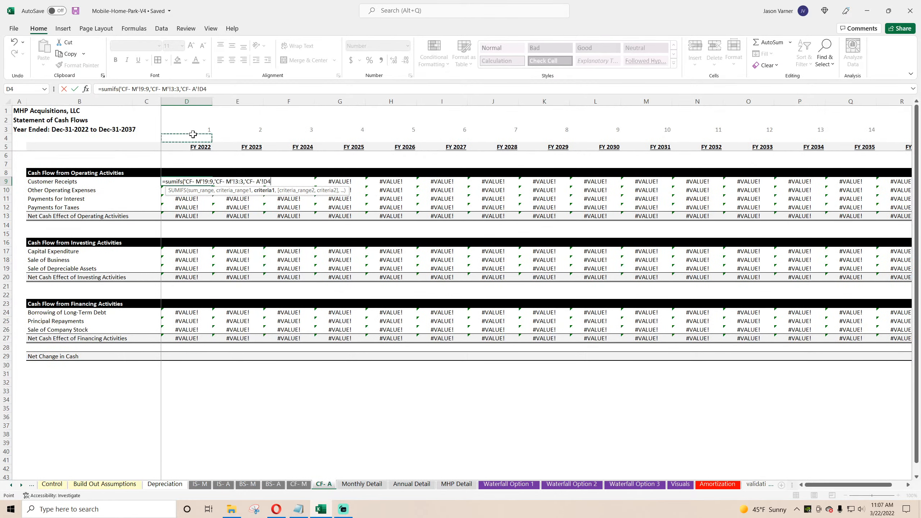
{"action": "key", "text": "Return"}
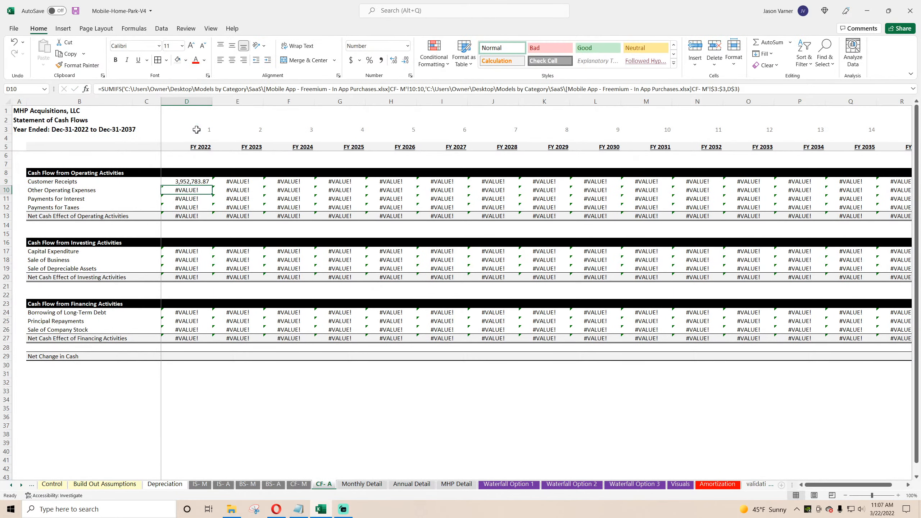
Anchor the Customer Receipts references and drop the own-sheet prefix, giving =SUMIFS('CF- M'!9:9,'CF- M'!$3:$3,D$3)
{"action": "key", "text": "Up"}
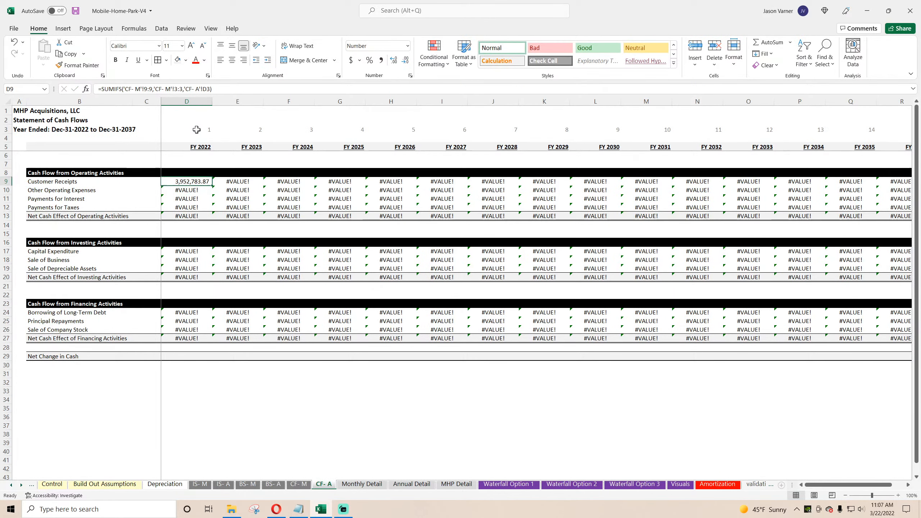
{"action": "left_click", "coordinate": [147, 88]}
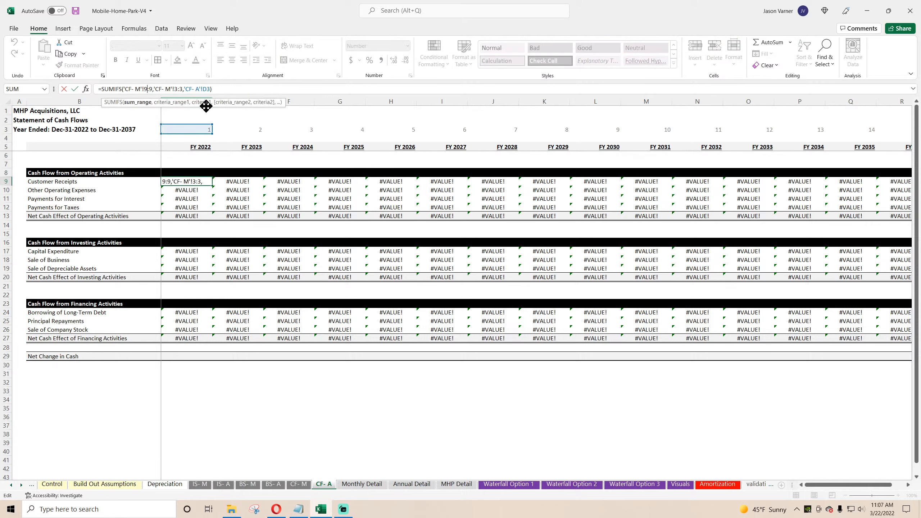
{"action": "key", "text": "Right"}
{"action": "key", "text": "Right"}
{"action": "key", "text": "Right"}
{"action": "key", "text": "Right"}
{"action": "key", "text": "Right"}
{"action": "key", "text": "Right"}
{"action": "key", "text": "Right"}
{"action": "key", "text": "Right"}
{"action": "type", "text": "$"}
{"action": "key", "text": "Right"}
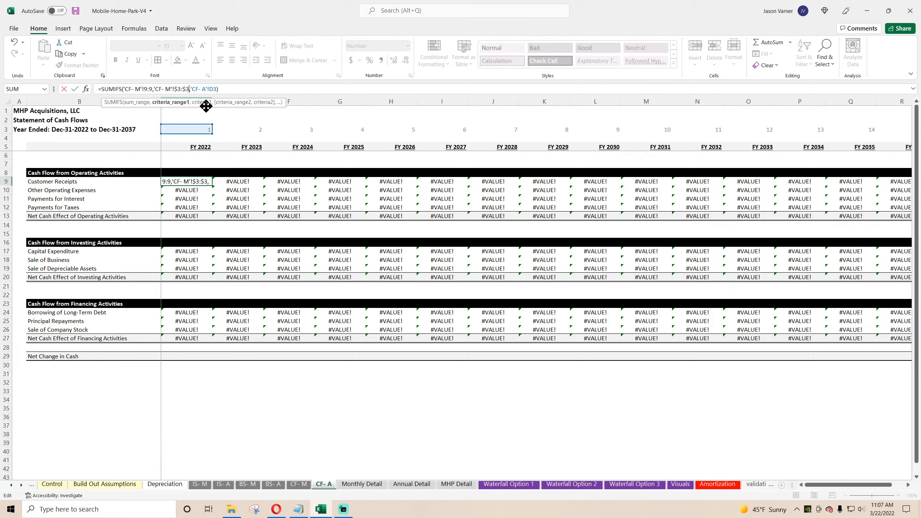
{"action": "key", "text": "Right"}
{"action": "key", "text": "Right"}
{"action": "key", "text": "Right"}
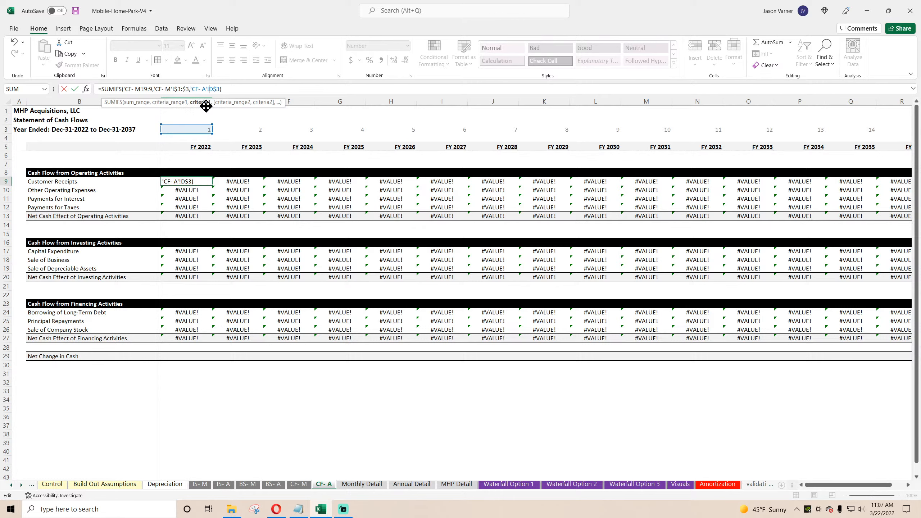
{"action": "key", "text": "BackSpace"}
{"action": "key", "text": "BackSpace"}
{"action": "key", "text": "BackSpace"}
{"action": "key", "text": "BackSpace"}
{"action": "key", "text": "BackSpace"}
{"action": "key", "text": "BackSpace"}
{"action": "key", "text": "BackSpace"}
{"action": "key", "text": "BackSpace"}
{"action": "key", "text": "Return"}
Fill the FY 2022 Customer Receipts formula down through Payments for Taxes and across to FY 2037
{"action": "left_click", "coordinate": [206, 181]}
{"action": "left_click", "coordinate": [214, 188]}
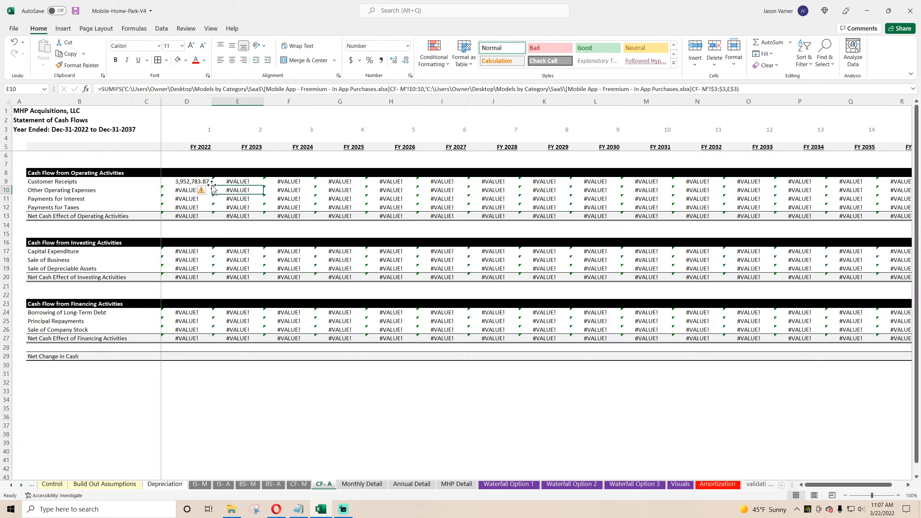
{"action": "left_click", "coordinate": [209, 182]}
{"action": "left_click_drag", "start_coordinate": [212, 185], "coordinate": [859, 246]}
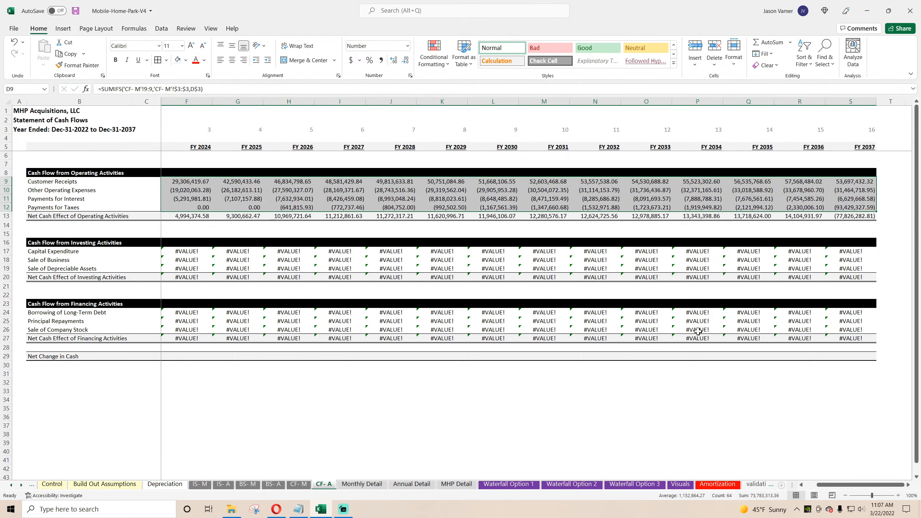
{"action": "left_click_drag", "start_coordinate": [824, 484], "coordinate": [813, 485]}
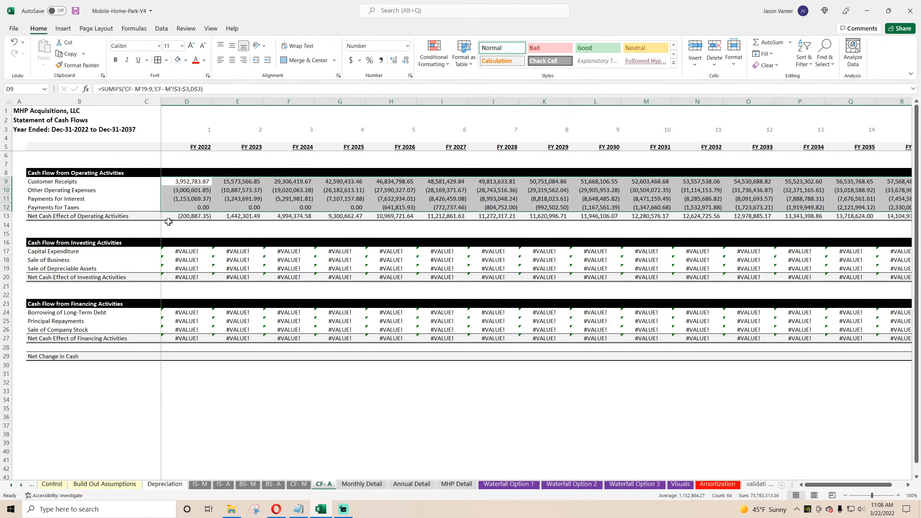
Copy the Customer Receipts formula into FY 2022 Capital Expenditure and fill it through Sale of Depreciable Assets and across to FY 2037
{"action": "right_click", "coordinate": [192, 188]}
{"action": "left_click", "coordinate": [187, 181]}
{"action": "right_click", "coordinate": [187, 181]}
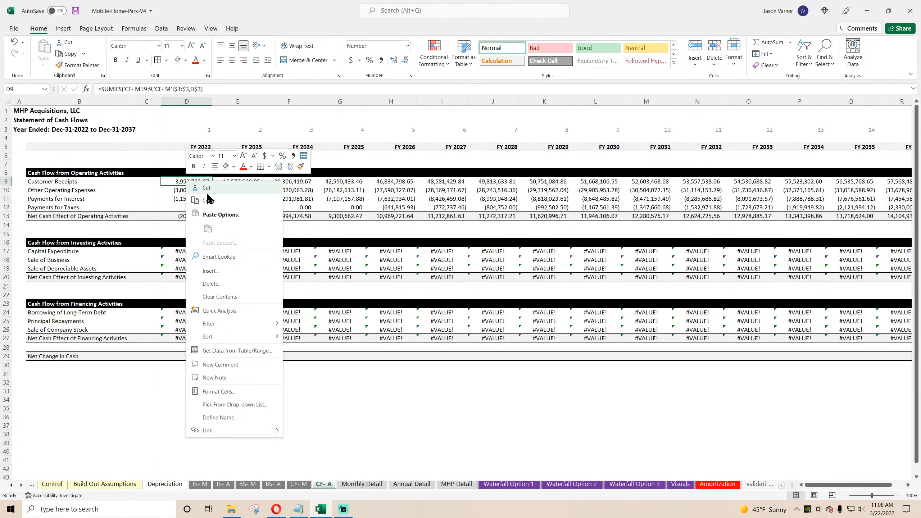
{"action": "left_click", "coordinate": [221, 200]}
{"action": "right_click", "coordinate": [188, 251]}
{"action": "left_click", "coordinate": [213, 289]}
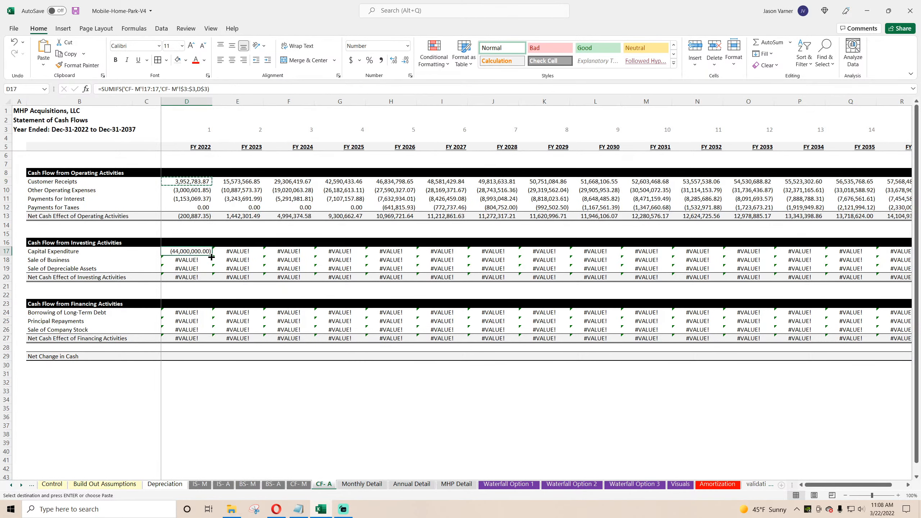
{"action": "left_click_drag", "start_coordinate": [213, 255], "coordinate": [875, 273]}
{"action": "left_click", "coordinate": [214, 276]}
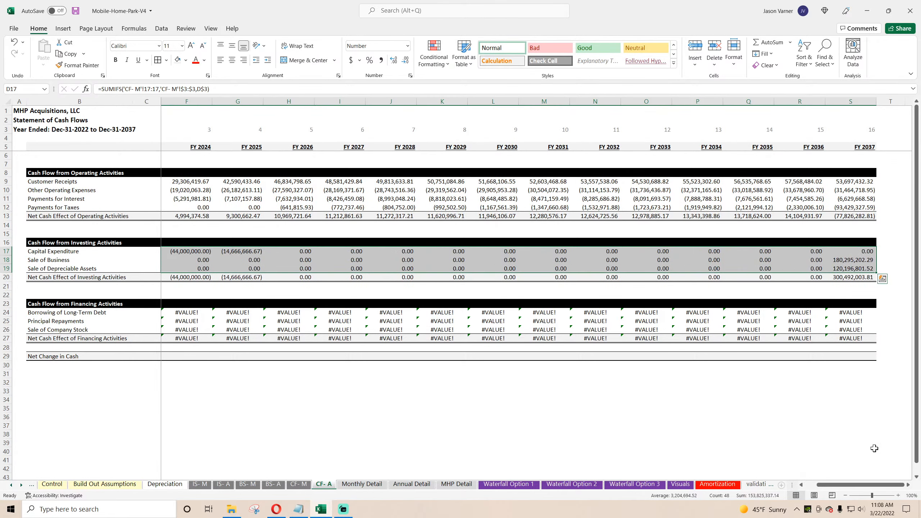
{"action": "left_click_drag", "start_coordinate": [856, 485], "coordinate": [843, 486]}
Copy the Capital Expenditure formula into the financing line items for all years and fill the Net Change in Cash row with the sum of the three sections
{"action": "left_click", "coordinate": [190, 250]}
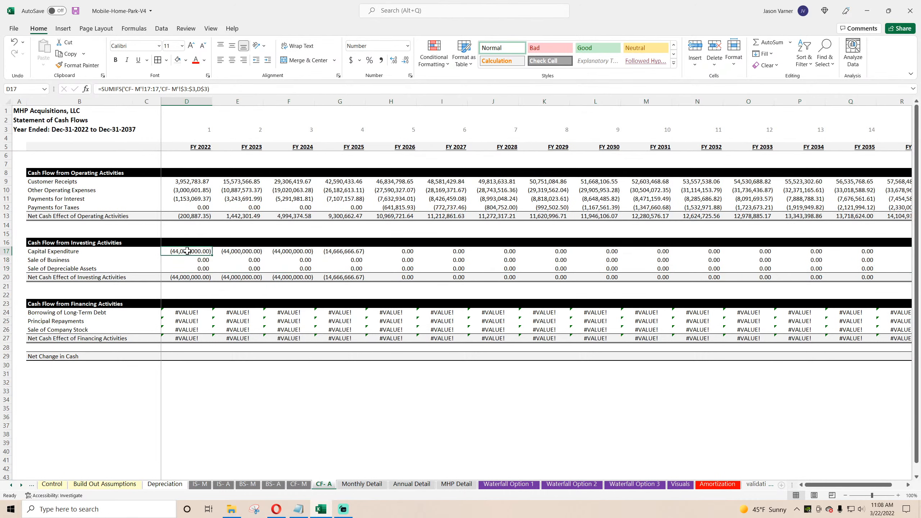
{"action": "right_click", "coordinate": [192, 251]}
{"action": "left_click", "coordinate": [217, 268]}
{"action": "right_click", "coordinate": [194, 314]}
{"action": "left_click", "coordinate": [215, 106]}
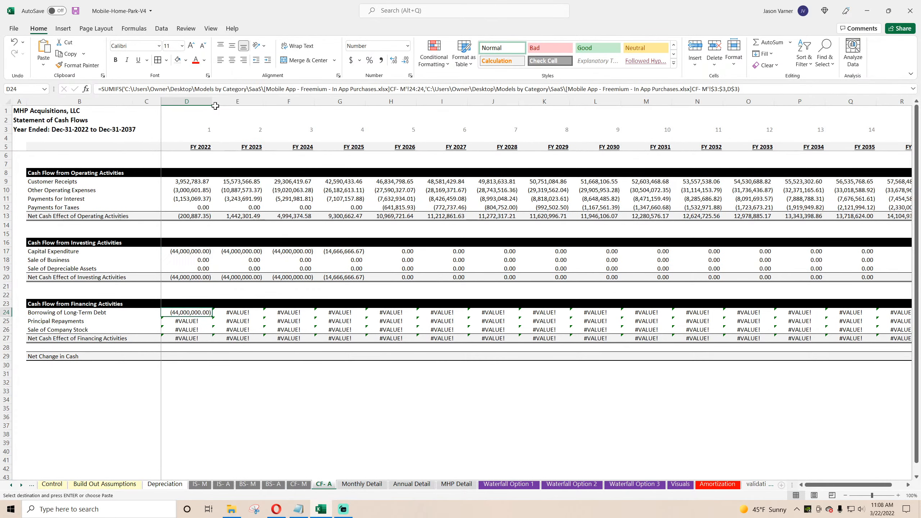
{"action": "left_click_drag", "start_coordinate": [213, 317], "coordinate": [199, 358]}
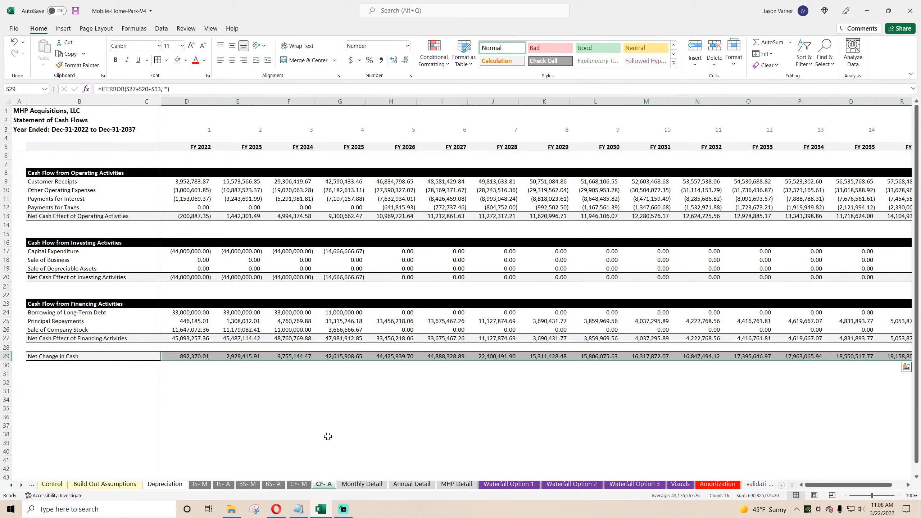
Compare the Net Change in Cash row totals on the CF- M and CF- A sheets, and save the workbook
{"action": "left_click", "coordinate": [298, 484]}
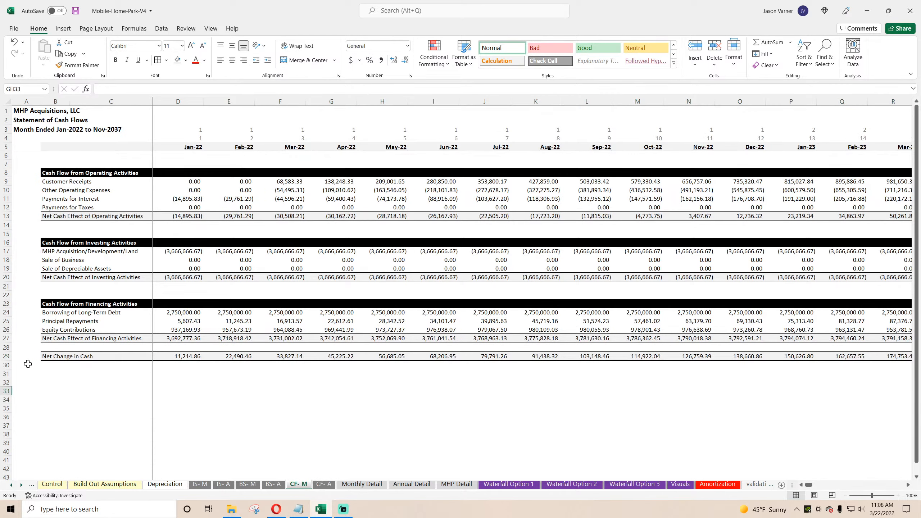
{"action": "left_click", "coordinate": [3, 356]}
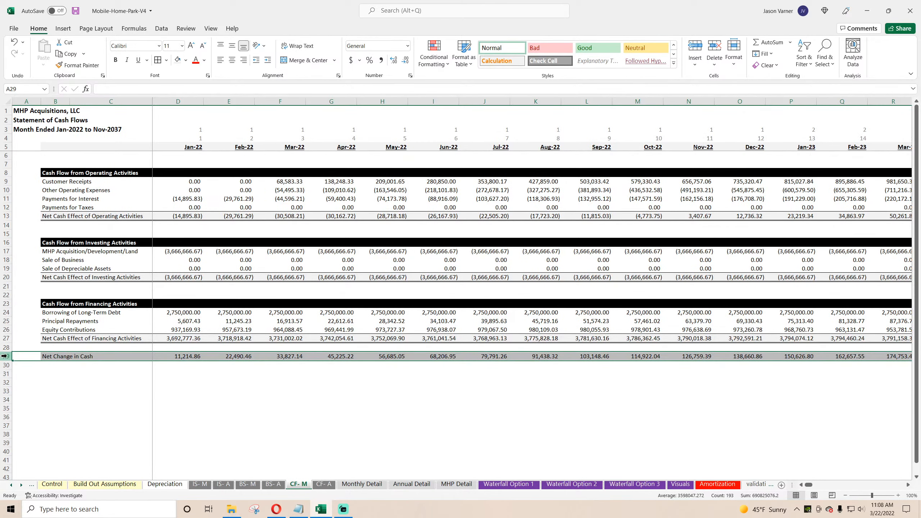
{"action": "left_click", "coordinate": [324, 484]}
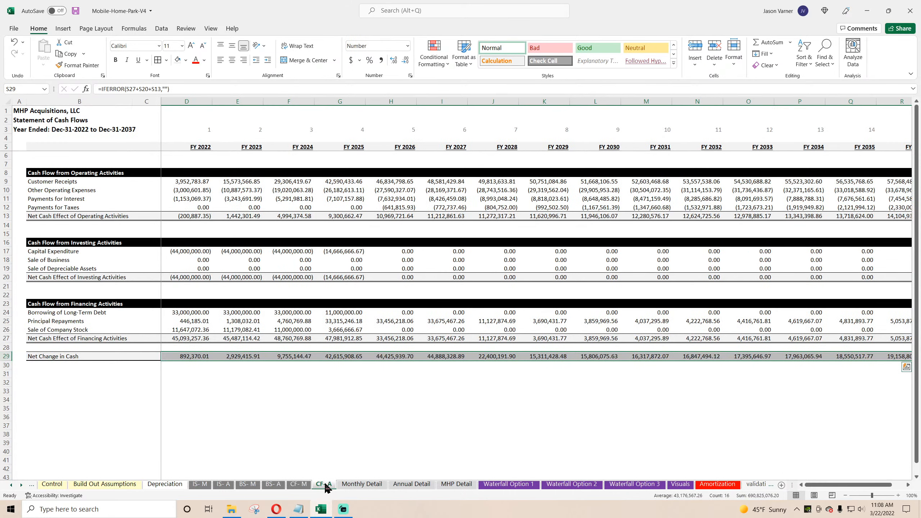
{"action": "left_click", "coordinate": [300, 485]}
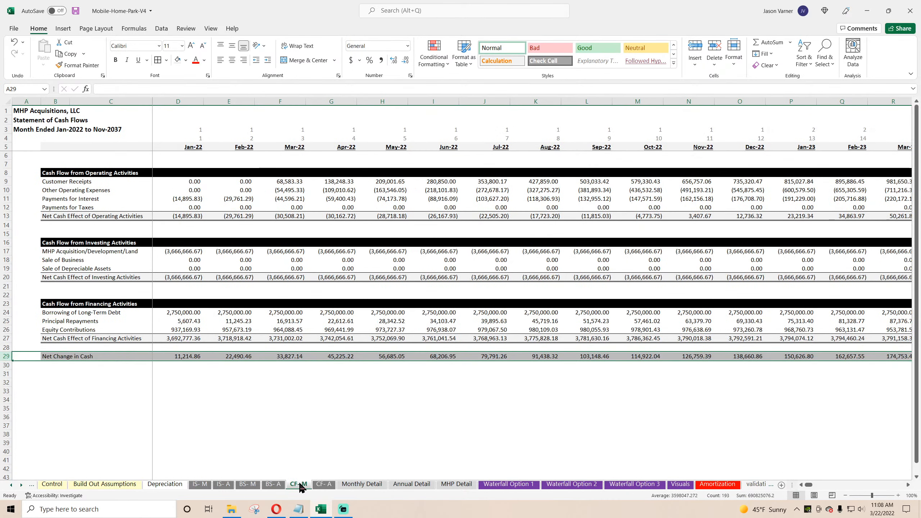
{"action": "left_click", "coordinate": [364, 433]}
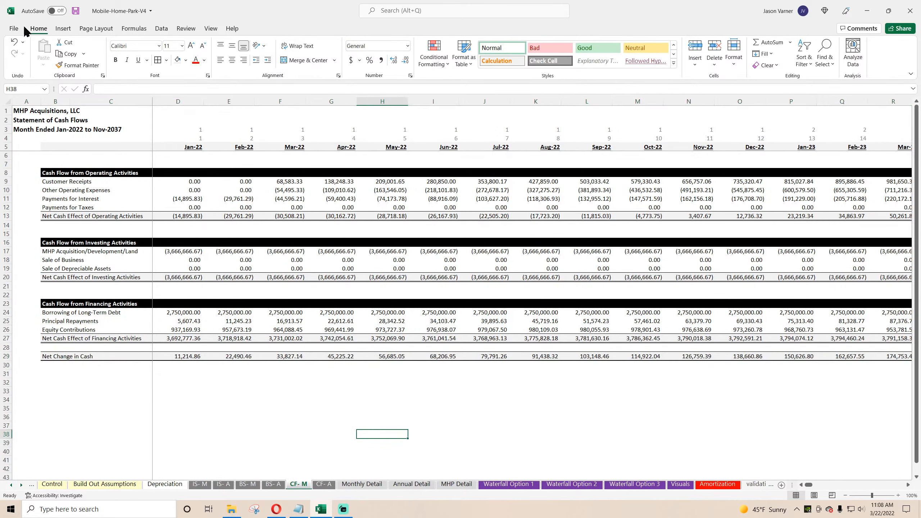
{"action": "left_click", "coordinate": [75, 10]}
Inspect the early monthly Net Change in Cash formulas and trace the MHP Acquisition/Development/Land row from February 2022 through April 2025
{"action": "left_click", "coordinate": [185, 355]}
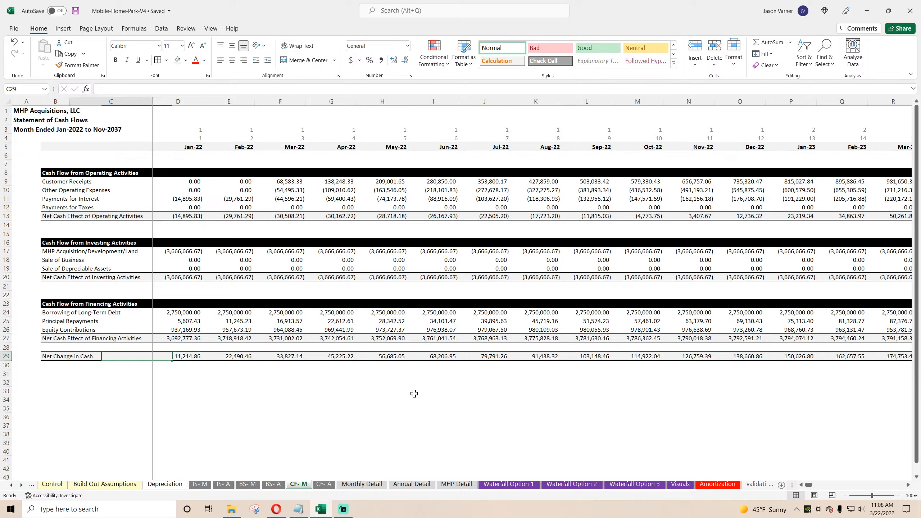
{"action": "key", "text": "Right"}
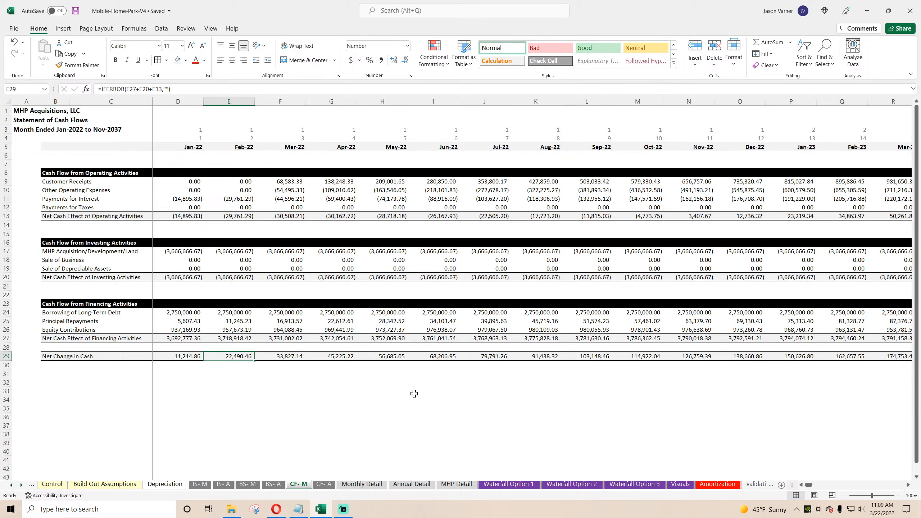
{"action": "key", "text": "Left"}
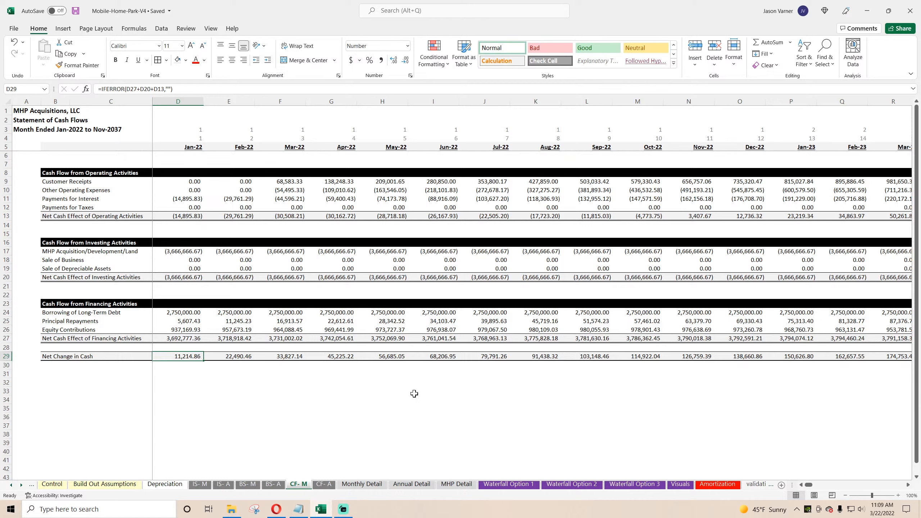
{"action": "key", "text": "Right"}
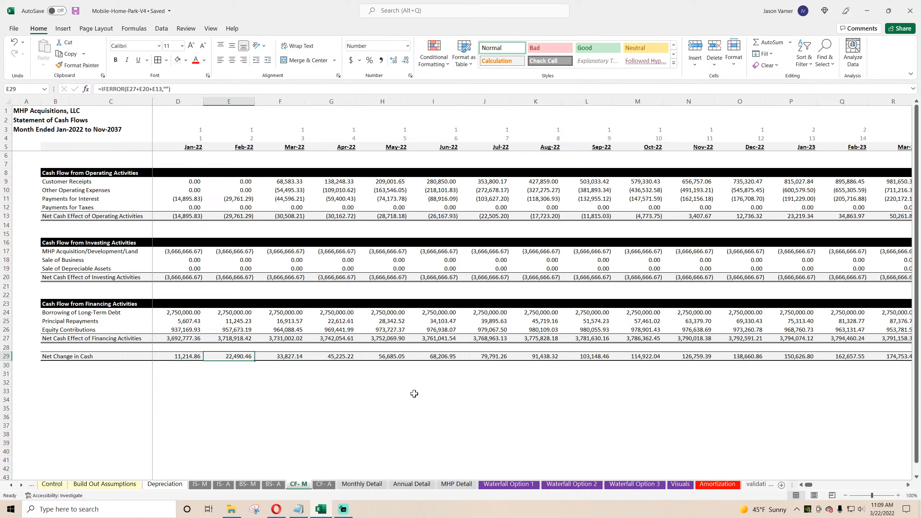
{"action": "key", "text": "Up"}
{"action": "key", "text": "Up"}
{"action": "key", "text": "Up"}
{"action": "key", "text": "Up"}
{"action": "key", "text": "Up"}
{"action": "key", "text": "Up"}
{"action": "key", "text": "Up"}
{"action": "key", "text": "Up"}
{"action": "key", "text": "Up"}
{"action": "key", "text": "Up"}
{"action": "key", "text": "Up"}
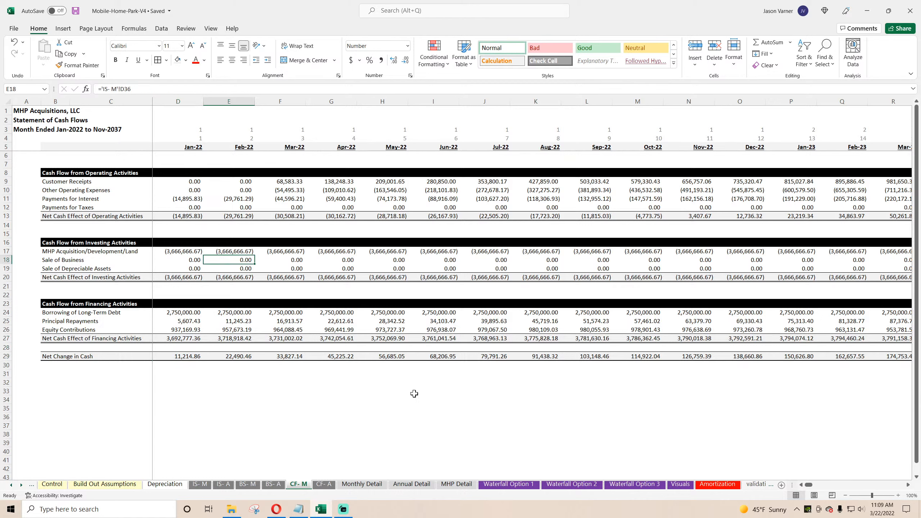
{"action": "key", "text": "Up"}
{"action": "key", "text": "Right"}
{"action": "key", "text": "Right"}
{"action": "key", "text": "Right"}
{"action": "key", "text": "Right"}
{"action": "key", "text": "Right"}
{"action": "key", "text": "Right"}
{"action": "key", "text": "Right"}
{"action": "key", "text": "Right"}
{"action": "key", "text": "Right"}
{"action": "key", "text": "Right"}
{"action": "key", "text": "Right"}
{"action": "key", "text": "Right"}
{"action": "key", "text": "Right"}
{"action": "key", "text": "Right"}
{"action": "key", "text": "Right"}
{"action": "key", "text": "Right"}
{"action": "key", "text": "Right"}
{"action": "key", "text": "Right"}
{"action": "key", "text": "Right"}
{"action": "key", "text": "Right"}
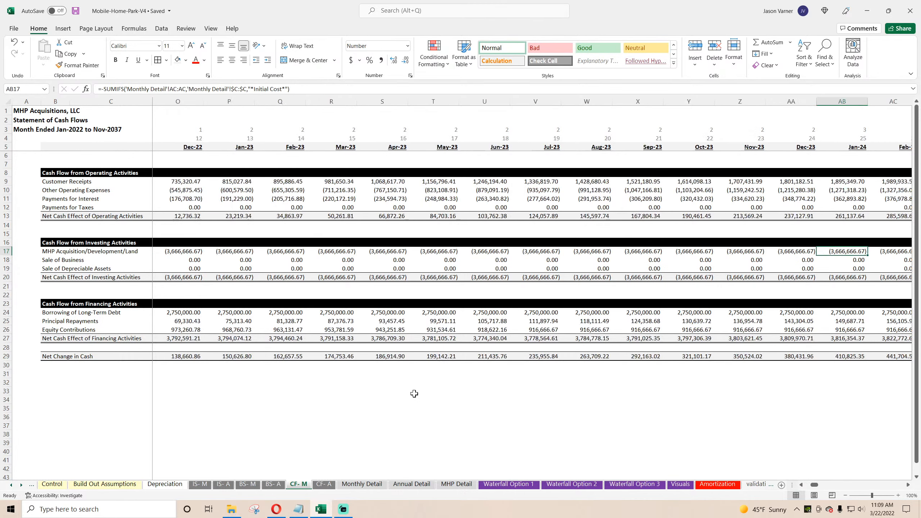
{"action": "key", "text": "Right"}
{"action": "key", "text": "Right"}
{"action": "key", "text": "Right"}
{"action": "key", "text": "Right"}
{"action": "key", "text": "Right"}
{"action": "key", "text": "Right"}
{"action": "key", "text": "Right"}
{"action": "key", "text": "Right"}
{"action": "key", "text": "Right"}
{"action": "key", "text": "Right"}
{"action": "key", "text": "Right"}
{"action": "key", "text": "Right"}
{"action": "key", "text": "Right"}
{"action": "key", "text": "Right"}
{"action": "key", "text": "Right"}
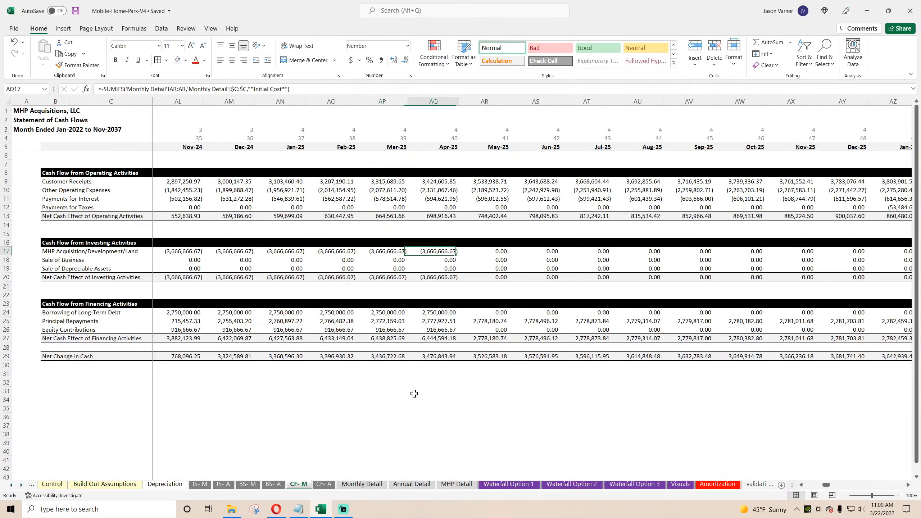
{"action": "key", "text": "Left"}
{"action": "key", "text": "Left"}
{"action": "key", "text": "Right"}
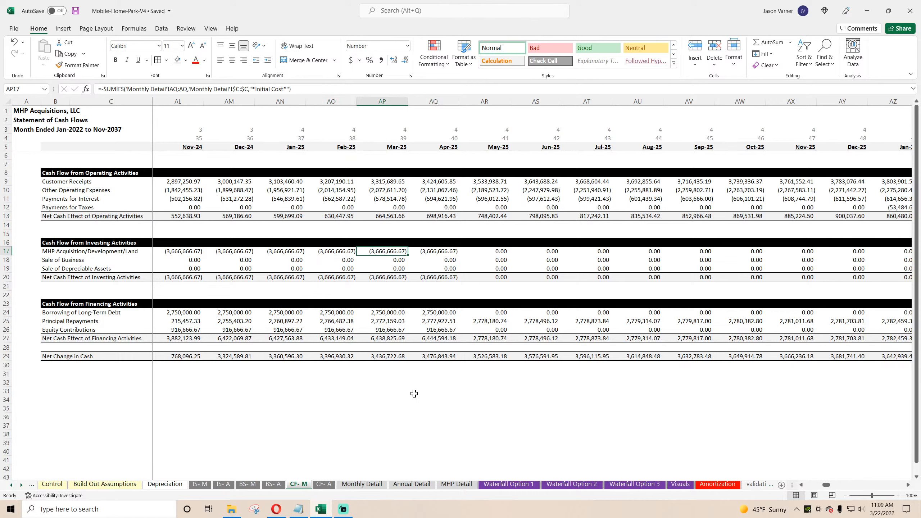
{"action": "key", "text": "Right"}
{"action": "key", "text": "Left"}
{"action": "key", "text": "Right"}
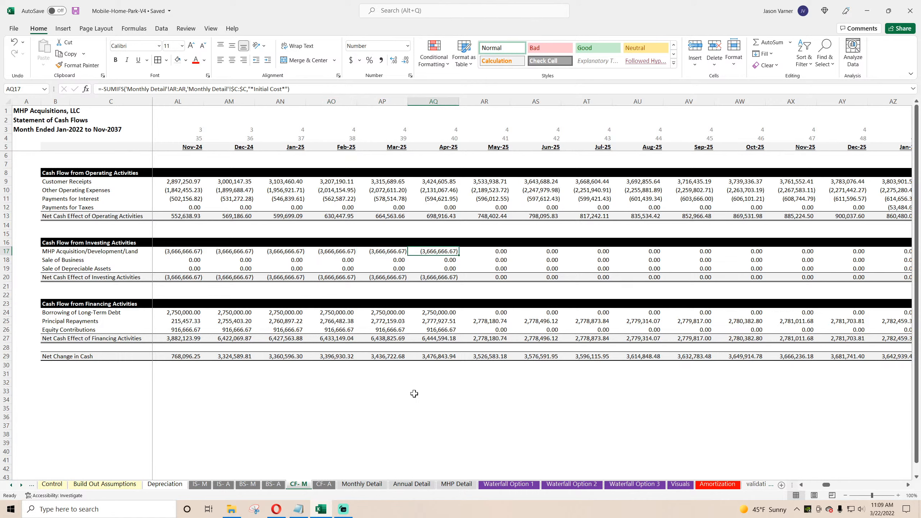
Examine the April 2025 formulas for Borrowing of Long-Term Debt, Principal Repayments and Equity Contributions
{"action": "key", "text": "Down"}
{"action": "key", "text": "Down"}
{"action": "key", "text": "Down"}
{"action": "key", "text": "Down"}
{"action": "key", "text": "Down"}
{"action": "key", "text": "Down"}
{"action": "key", "text": "Down"}
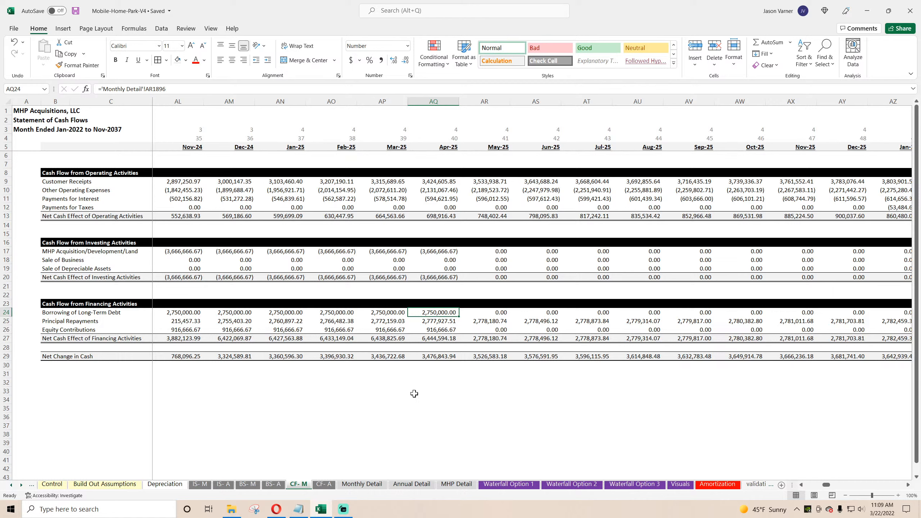
{"action": "key", "text": "Up"}
{"action": "key", "text": "Up"}
{"action": "key", "text": "Up"}
{"action": "key", "text": "Up"}
{"action": "key", "text": "Up"}
{"action": "key", "text": "Up"}
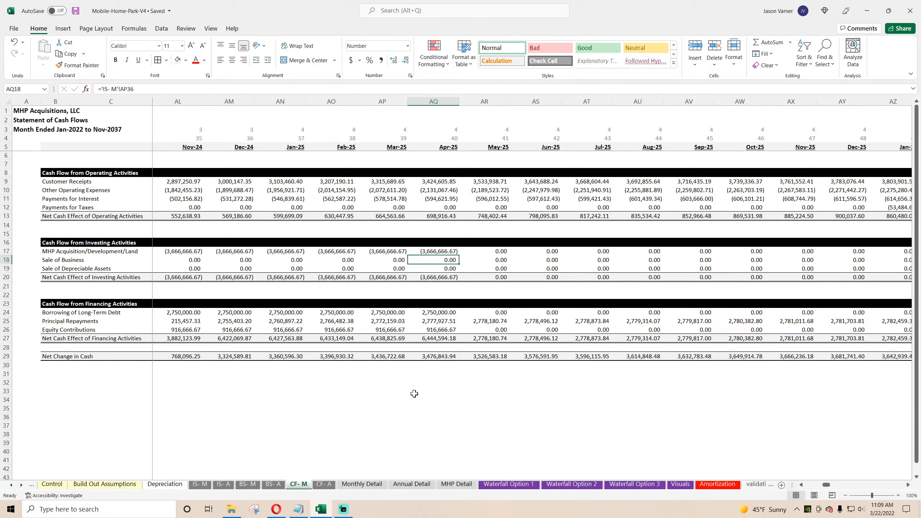
{"action": "key", "text": "Down"}
{"action": "key", "text": "Down"}
{"action": "key", "text": "Down"}
{"action": "key", "text": "Down"}
{"action": "key", "text": "Down"}
{"action": "key", "text": "Down"}
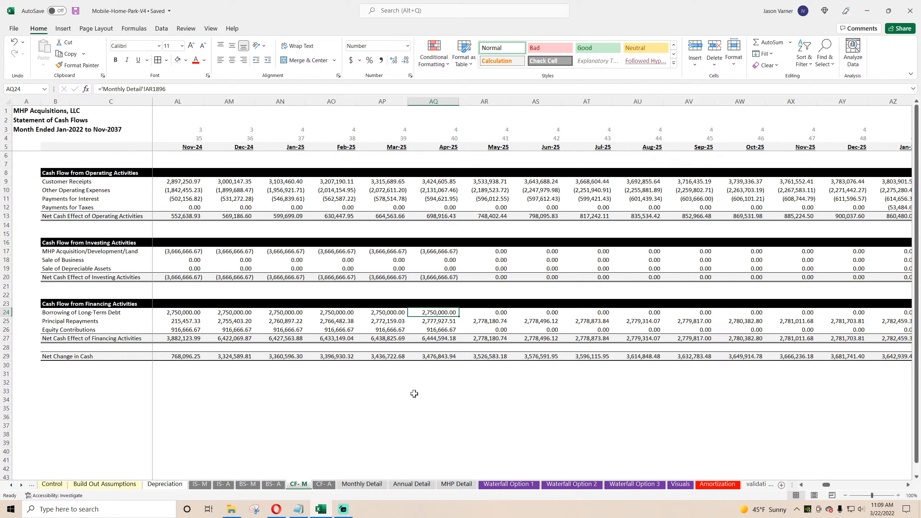
{"action": "key", "text": "Down"}
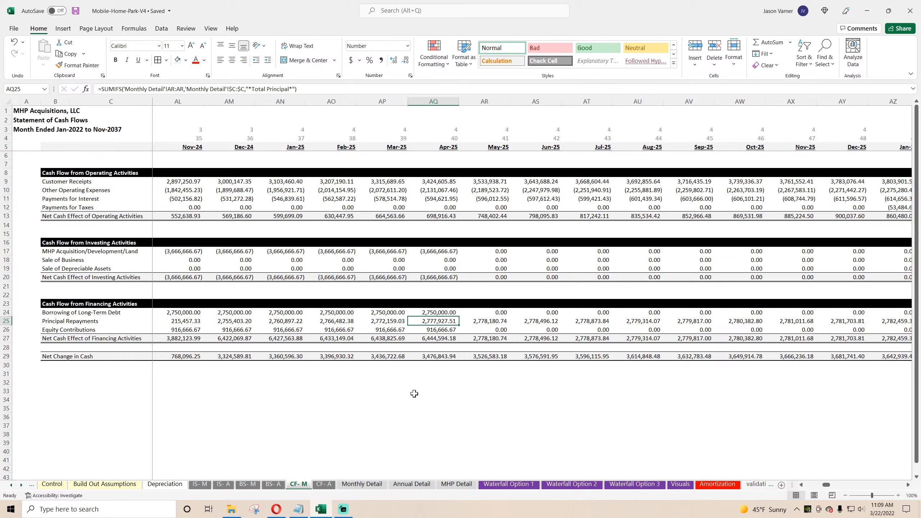
{"action": "key", "text": "Down"}
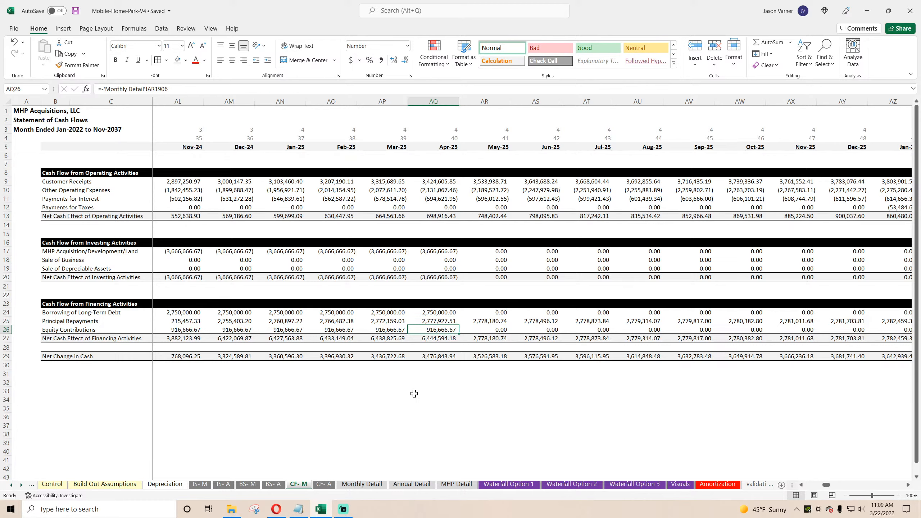
Negate the January 2022 Principal Repayments formula so it reads =-SUMIFS('Monthly Detail'!E:E,'Monthly Detail'!$C:$C,"*Total Principal*")
{"action": "key", "text": "Up"}
{"action": "key", "text": "Left"}
{"action": "key", "text": "Left"}
{"action": "key", "text": "Left"}
{"action": "key", "text": "Left"}
{"action": "key", "text": "Left"}
{"action": "key", "text": "Left"}
{"action": "key", "text": "Left"}
{"action": "key", "text": "Left"}
{"action": "key", "text": "Left"}
{"action": "key", "text": "Left"}
{"action": "key", "text": "Left"}
{"action": "key", "text": "Left"}
{"action": "key", "text": "Left"}
{"action": "key", "text": "Left"}
{"action": "key", "text": "Left"}
{"action": "key", "text": "Left"}
{"action": "key", "text": "Left"}
{"action": "key", "text": "Left"}
{"action": "key", "text": "Left"}
{"action": "key", "text": "Left"}
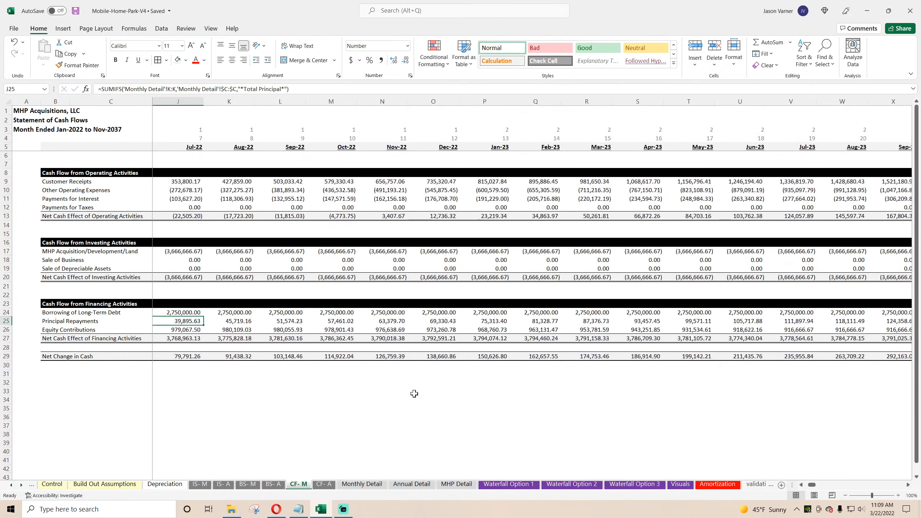
{"action": "key", "text": "Left"}
{"action": "key", "text": "Left"}
{"action": "key", "text": "Left"}
{"action": "key", "text": "Left"}
{"action": "key", "text": "Left"}
{"action": "key", "text": "Left"}
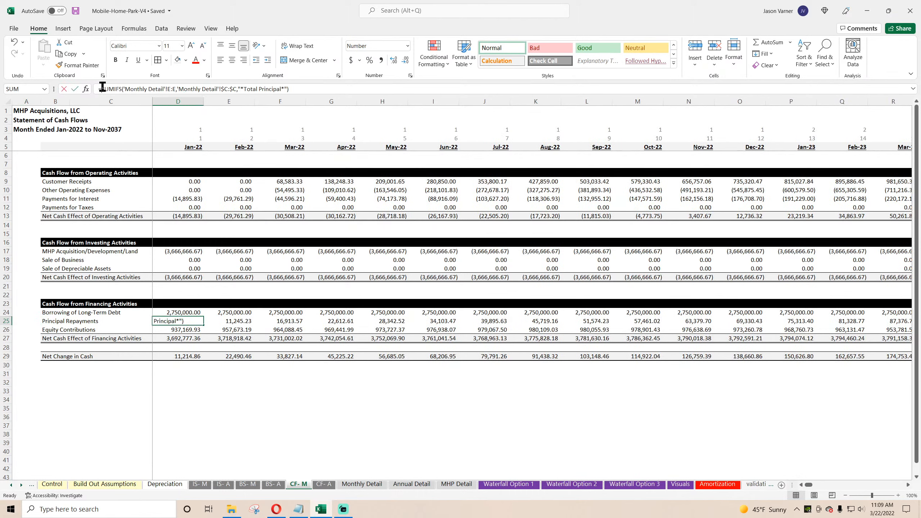
{"action": "key", "text": "Return"}
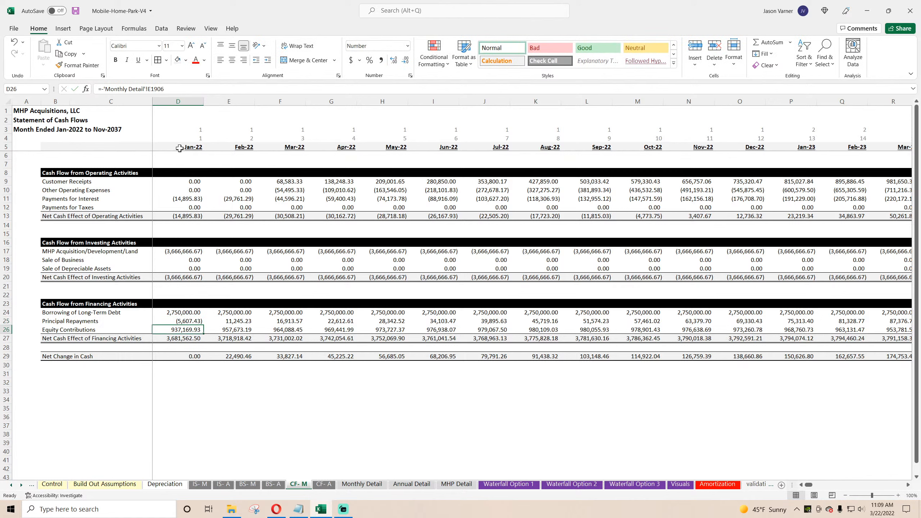
Fill the negated January 2022 Principal Repayments formula across all months through December 2037
{"action": "left_click", "coordinate": [196, 322]}
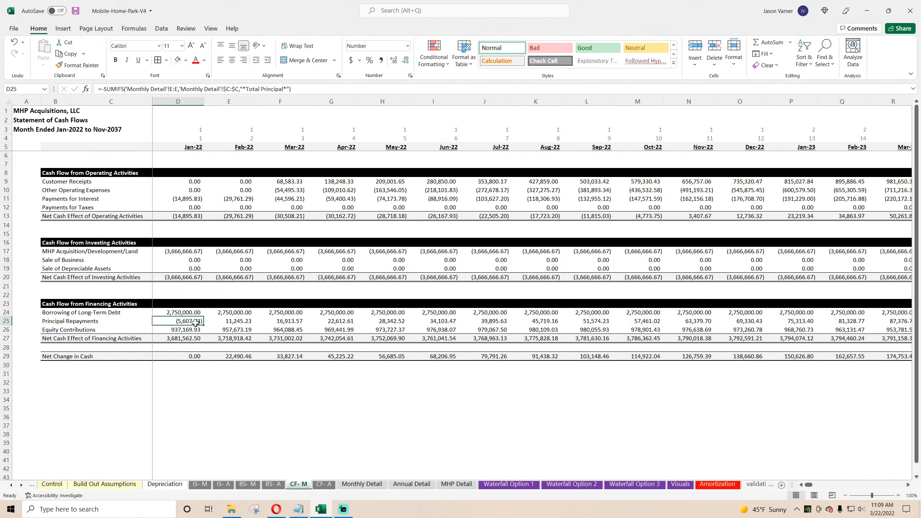
{"action": "left_click_drag", "start_coordinate": [204, 326], "coordinate": [368, 329]}
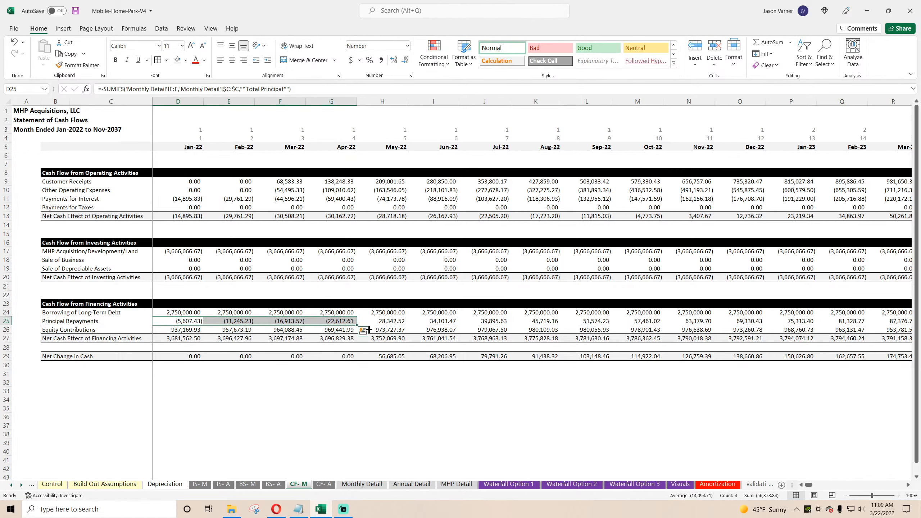
{"action": "left_click", "coordinate": [236, 321]}
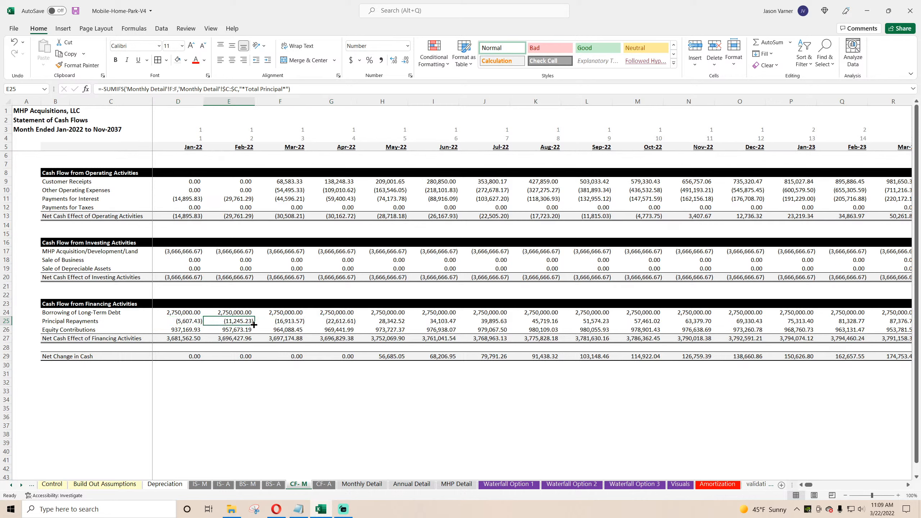
{"action": "left_click_drag", "start_coordinate": [254, 325], "coordinate": [254, 325]}
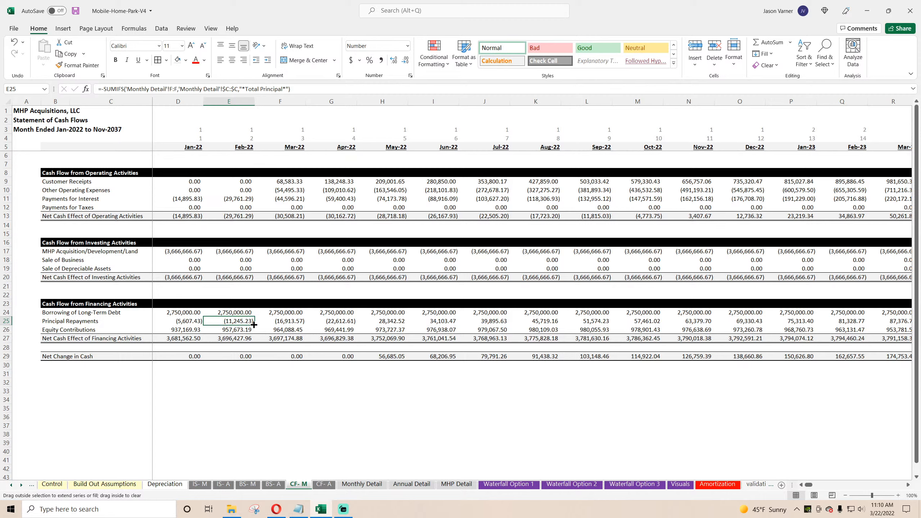
{"action": "left_click_drag", "start_coordinate": [254, 325], "coordinate": [660, 378]}
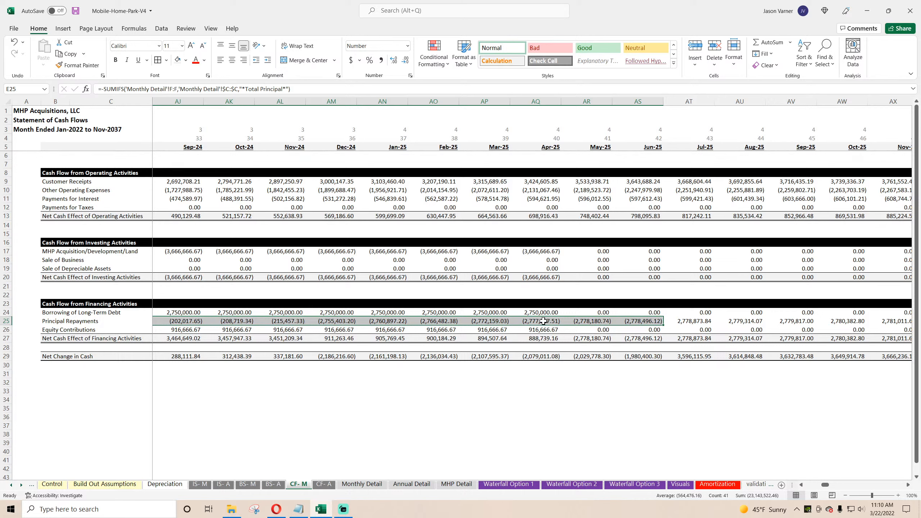
{"action": "left_click", "coordinate": [543, 320]}
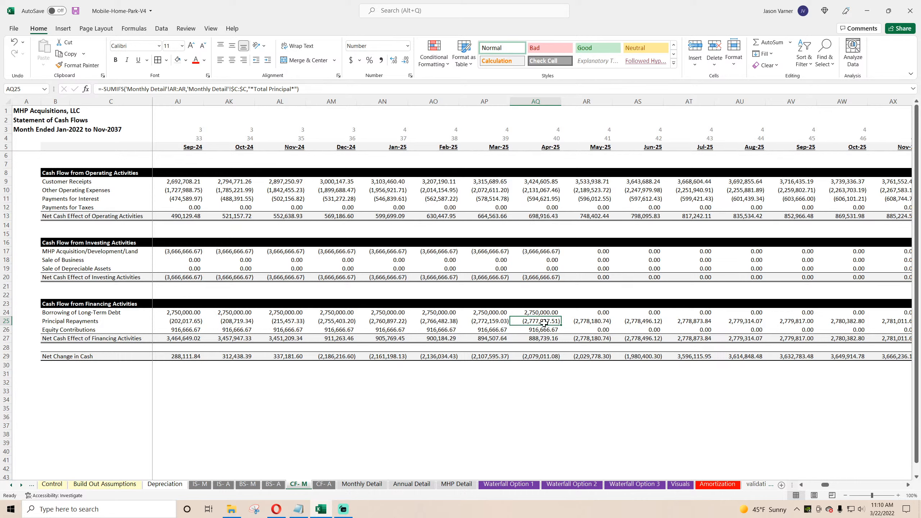
{"action": "left_click_drag", "start_coordinate": [560, 325], "coordinate": [560, 325]}
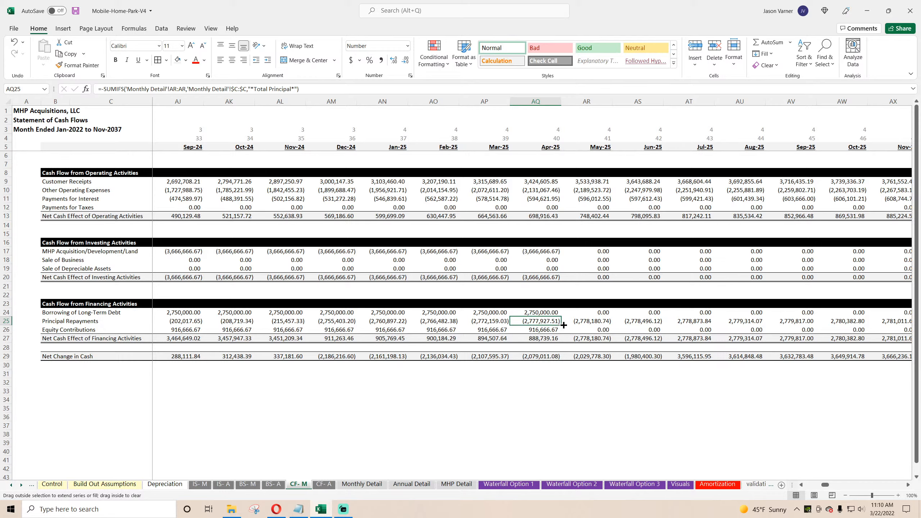
{"action": "mouse_move", "coordinate": [563, 325]}
{"action": "left_mouse_down"}
{"action": "mouse_move", "coordinate": [917, 362]}
{"action": "mouse_move", "coordinate": [919, 378]}
{"action": "mouse_move", "coordinate": [859, 348]}
{"action": "mouse_move", "coordinate": [859, 326]}
{"action": "left_mouse_up"}
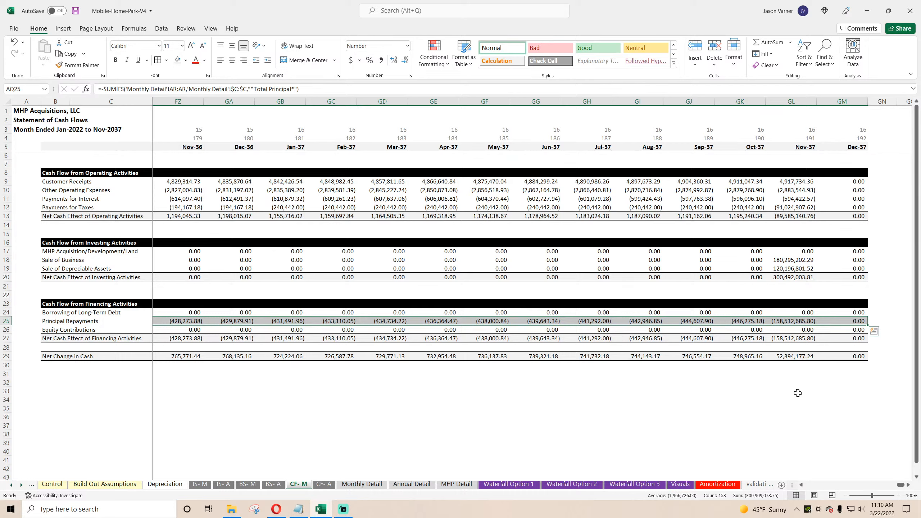
Inspect the November 2037 Principal Repayments and financing total formulas, and trace the Net Change in Cash row from May 2037 back to January 2022
{"action": "left_click", "coordinate": [788, 321]}
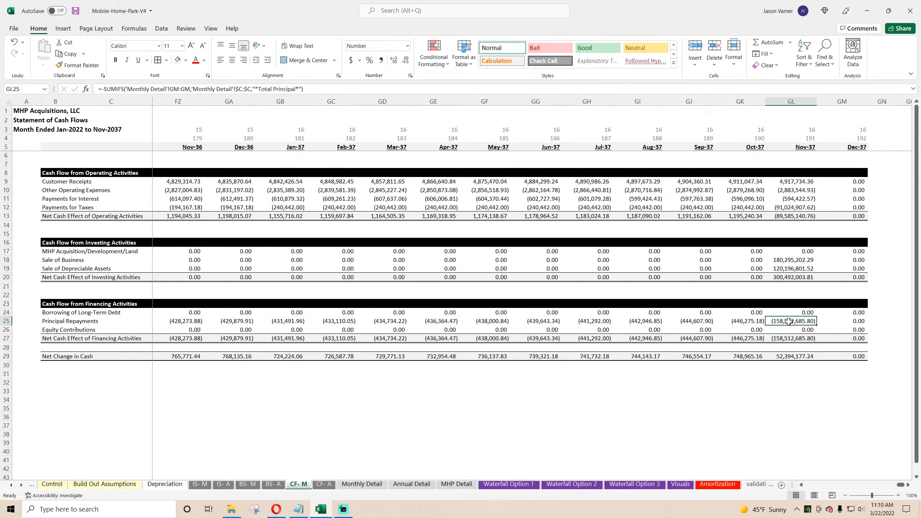
{"action": "left_click", "coordinate": [790, 338]}
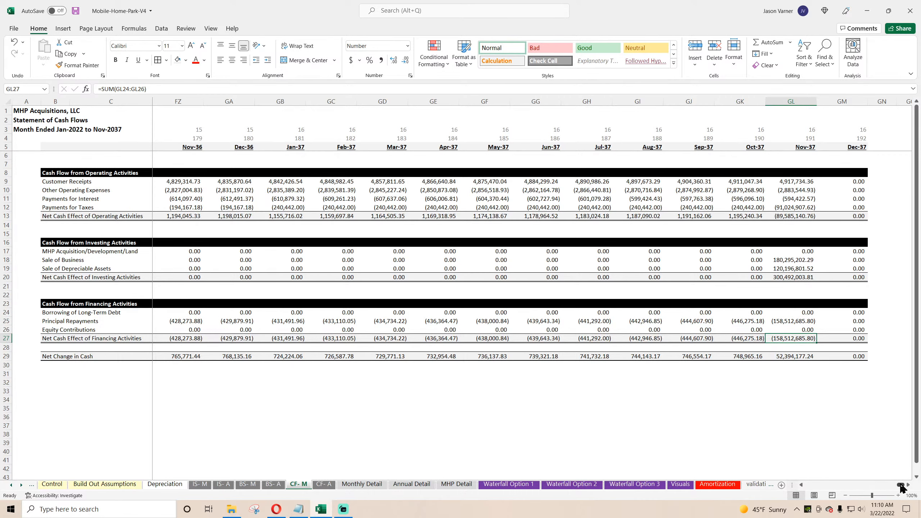
{"action": "left_click", "coordinate": [494, 357]}
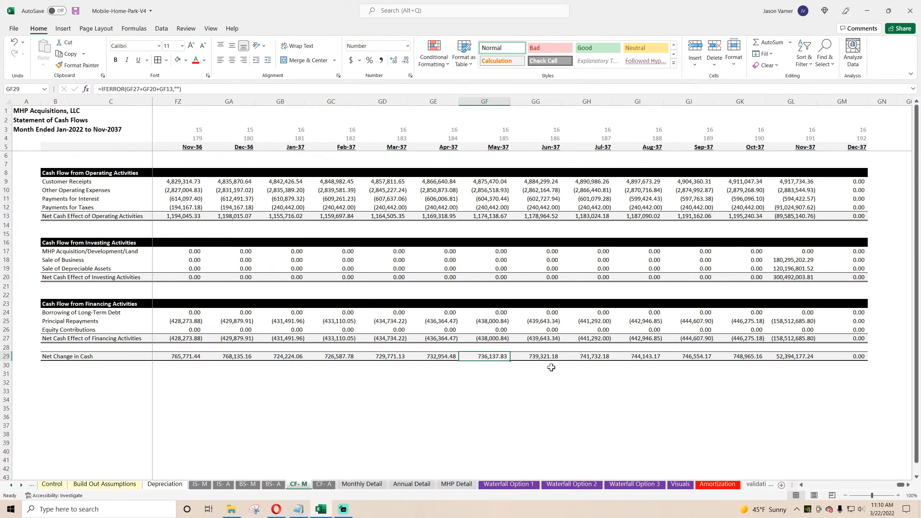
{"action": "key", "text": "Left"}
{"action": "key", "text": "Left"}
{"action": "key", "text": "Left"}
{"action": "key", "text": "Left"}
{"action": "key", "text": "Left"}
{"action": "key", "text": "Left"}
{"action": "key", "text": "Left"}
{"action": "key", "text": "Left"}
{"action": "key", "text": "Left"}
{"action": "key", "text": "Left"}
{"action": "key", "text": "Left"}
{"action": "key", "text": "Left"}
{"action": "key", "text": "Left"}
{"action": "key", "text": "Left"}
{"action": "key", "text": "Left"}
{"action": "key", "text": "Left"}
{"action": "key", "text": "Left"}
{"action": "key", "text": "Left"}
{"action": "key", "text": "Left"}
{"action": "key", "text": "Left"}
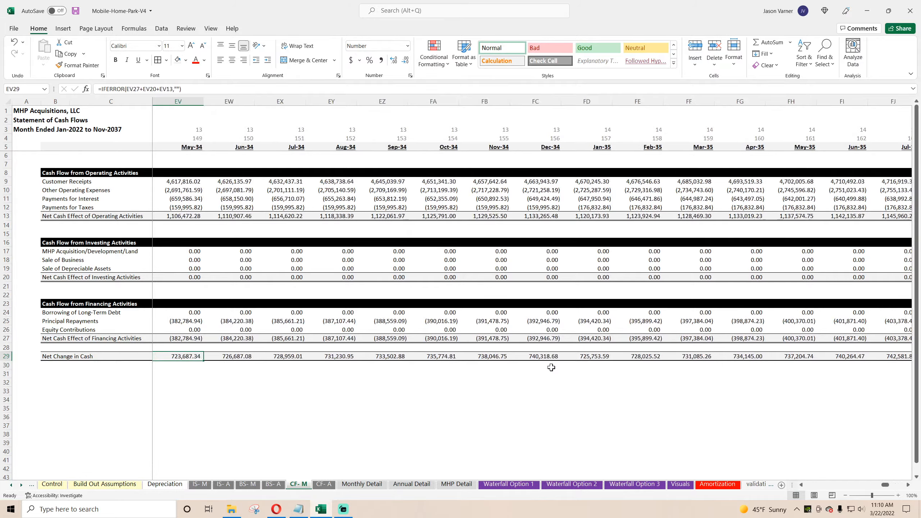
{"action": "key", "text": "Left"}
{"action": "key", "text": "Left"}
{"action": "key", "text": "Left"}
{"action": "key", "text": "Left"}
{"action": "key", "text": "Left"}
{"action": "key", "text": "Left"}
{"action": "key", "text": "Left"}
{"action": "key", "text": "Left"}
{"action": "key", "text": "Left"}
{"action": "key", "text": "Left"}
{"action": "key", "text": "Left"}
{"action": "key", "text": "Left"}
{"action": "key", "text": "Left"}
{"action": "key", "text": "Left"}
{"action": "key", "text": "Left"}
{"action": "key", "text": "Left"}
{"action": "key", "text": "Left"}
{"action": "key", "text": "Left"}
{"action": "key", "text": "Left"}
{"action": "key", "text": "Left"}
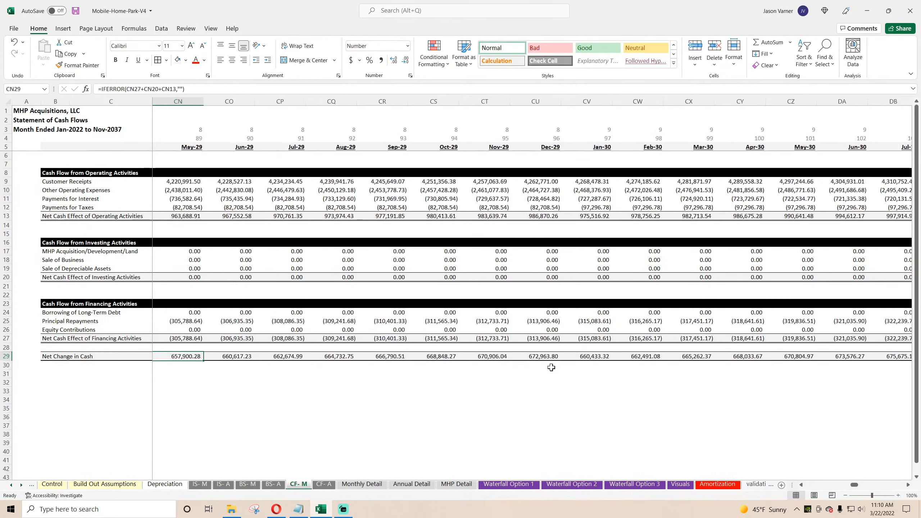
{"action": "key", "text": "Left"}
{"action": "key", "text": "Left"}
{"action": "key", "text": "Left"}
{"action": "key", "text": "Left"}
{"action": "key", "text": "Left"}
{"action": "key", "text": "Left"}
{"action": "key", "text": "Left"}
{"action": "key", "text": "Left"}
{"action": "key", "text": "Left"}
{"action": "key", "text": "Left"}
{"action": "key", "text": "Left"}
{"action": "key", "text": "Left"}
{"action": "key", "text": "Left"}
{"action": "key", "text": "Left"}
{"action": "key", "text": "Left"}
{"action": "key", "text": "Left"}
{"action": "key", "text": "Left"}
{"action": "key", "text": "Left"}
{"action": "key", "text": "Left"}
{"action": "key", "text": "Left"}
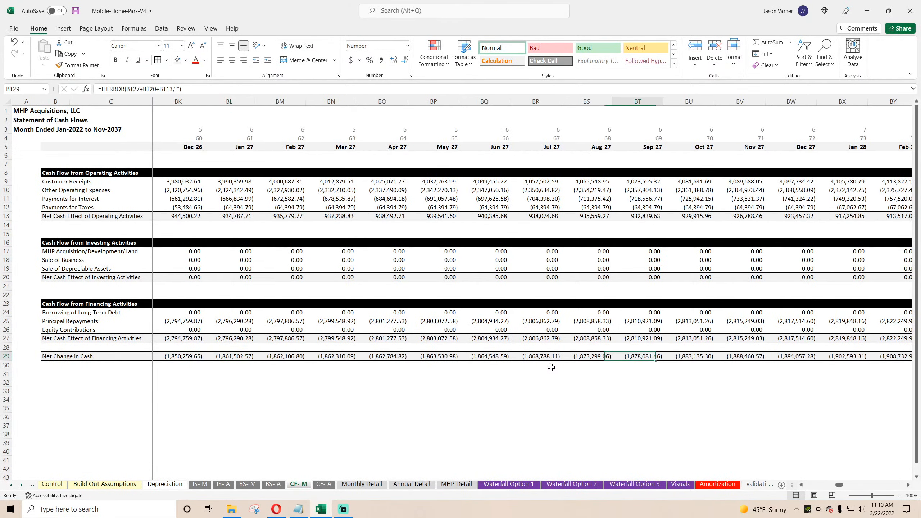
{"action": "key", "text": "Right"}
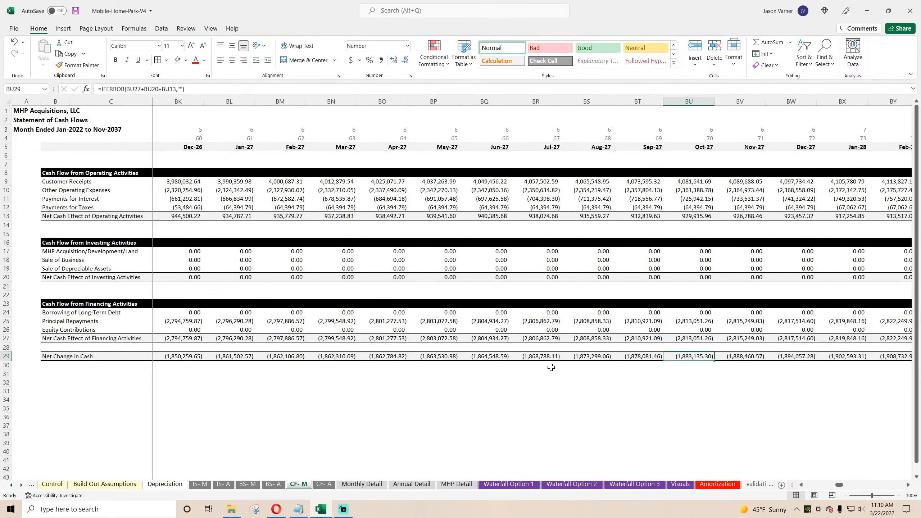
{"action": "key", "text": "Left"}
{"action": "key", "text": "Left"}
{"action": "key", "text": "Left"}
{"action": "key", "text": "Left"}
{"action": "key", "text": "Left"}
{"action": "key", "text": "Left"}
{"action": "key", "text": "Left"}
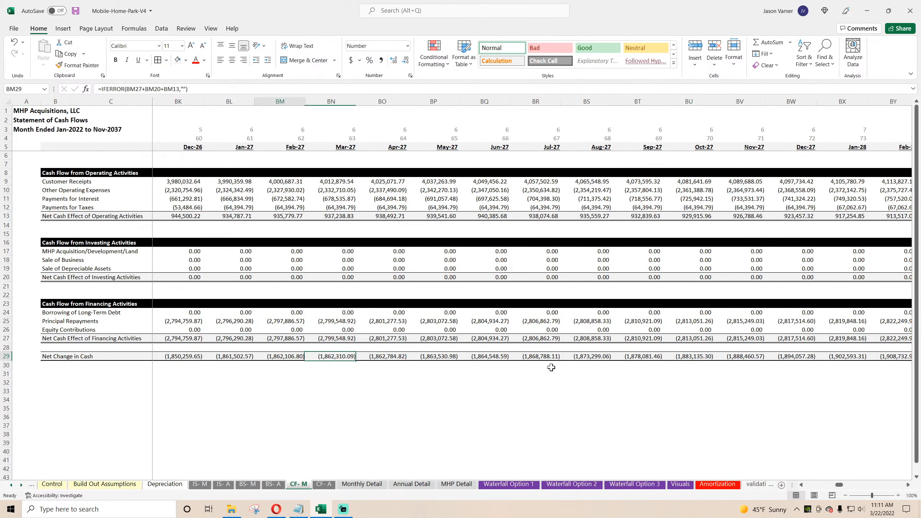
{"action": "key", "text": "Left"}
{"action": "key", "text": "Left"}
{"action": "key", "text": "Left"}
{"action": "key", "text": "Left"}
{"action": "key", "text": "Left"}
{"action": "key", "text": "Left"}
{"action": "key", "text": "Left"}
{"action": "key", "text": "Left"}
{"action": "key", "text": "Left"}
{"action": "key", "text": "Left"}
{"action": "key", "text": "Left"}
{"action": "key", "text": "Left"}
{"action": "key", "text": "Left"}
{"action": "key", "text": "Left"}
{"action": "key", "text": "Left"}
{"action": "key", "text": "Left"}
{"action": "key", "text": "Left"}
{"action": "key", "text": "Left"}
{"action": "key", "text": "Left"}
{"action": "key", "text": "Left"}
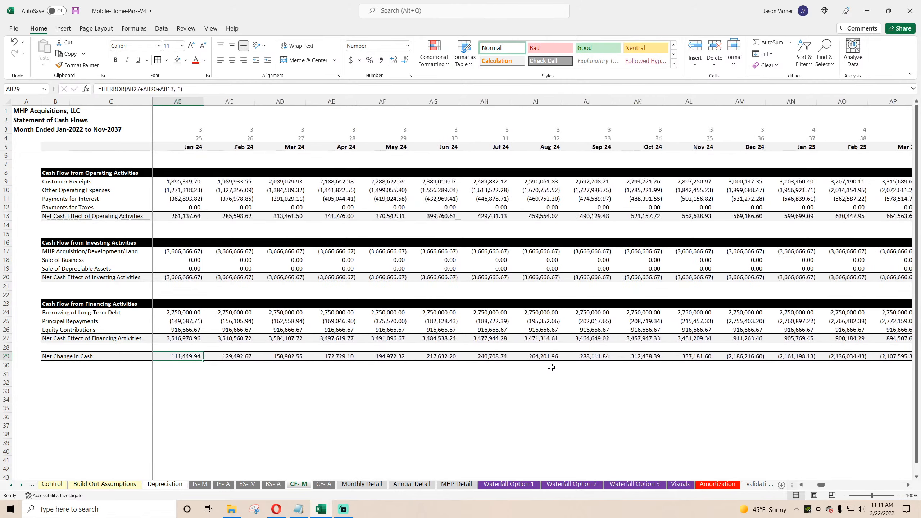
{"action": "key", "text": "Left"}
{"action": "key", "text": "Left"}
{"action": "key", "text": "Left"}
{"action": "key", "text": "Left"}
{"action": "key", "text": "Left"}
{"action": "key", "text": "Left"}
{"action": "key", "text": "Left"}
{"action": "key", "text": "Left"}
{"action": "key", "text": "Left"}
{"action": "key", "text": "Left"}
{"action": "key", "text": "Left"}
{"action": "key", "text": "Left"}
{"action": "key", "text": "Left"}
{"action": "key", "text": "Left"}
{"action": "key", "text": "Left"}
{"action": "key", "text": "Left"}
{"action": "key", "text": "Left"}
{"action": "key", "text": "Left"}
{"action": "key", "text": "Left"}
{"action": "key", "text": "Left"}
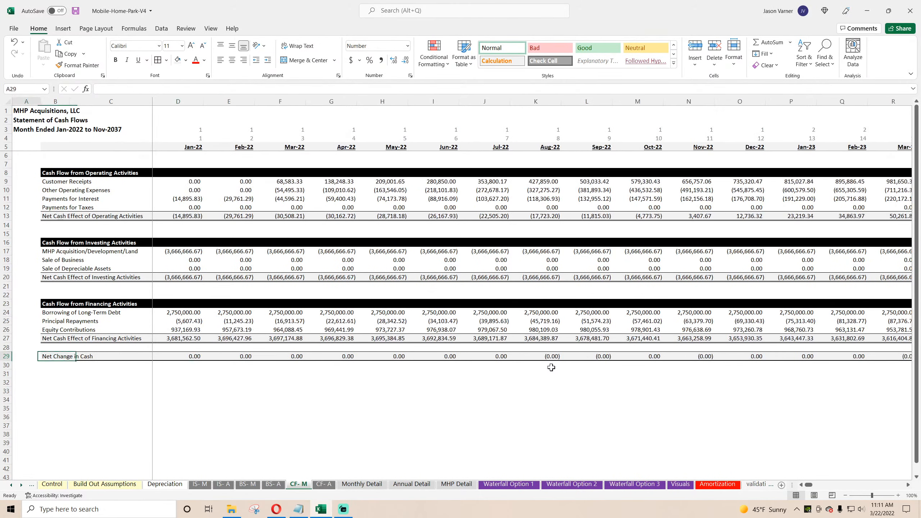
Trace the Net Change in Cash row forward month by month from January 2022 to December 2024
{"action": "key", "text": "Right"}
{"action": "key", "text": "Right"}
{"action": "key", "text": "Right"}
{"action": "key", "text": "Right"}
{"action": "key", "text": "Right"}
{"action": "key", "text": "Right"}
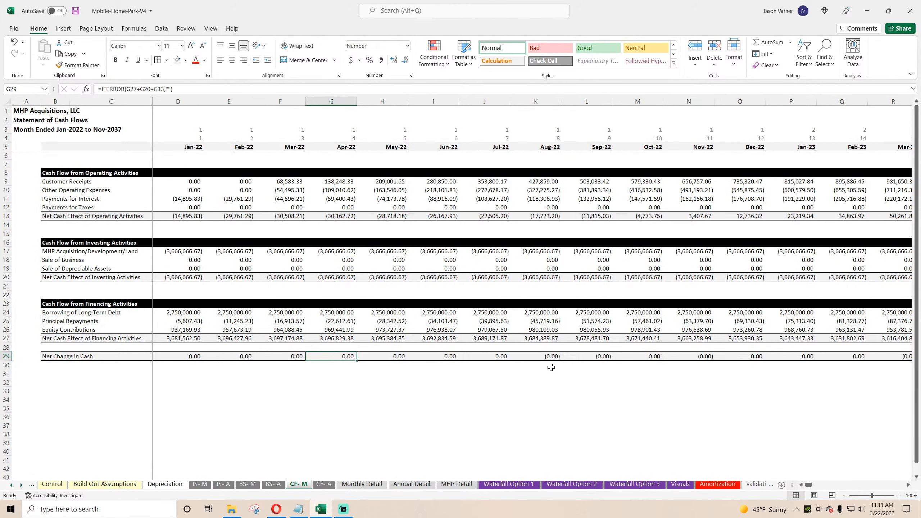
{"action": "key", "text": "Right"}
{"action": "key", "text": "Right"}
{"action": "key", "text": "Right"}
{"action": "key", "text": "Right"}
{"action": "key", "text": "Right"}
{"action": "key", "text": "Right"}
{"action": "key", "text": "Right"}
{"action": "key", "text": "Right"}
{"action": "key", "text": "Right"}
{"action": "key", "text": "Right"}
{"action": "key", "text": "Right"}
{"action": "key", "text": "Right"}
{"action": "key", "text": "Right"}
{"action": "key", "text": "Right"}
{"action": "key", "text": "Right"}
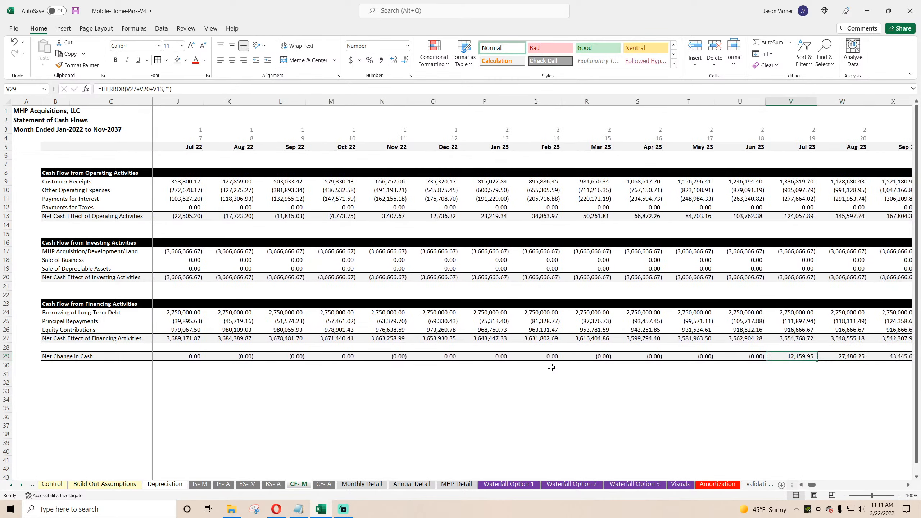
{"action": "key", "text": "Right"}
{"action": "key", "text": "Right"}
{"action": "key", "text": "Right"}
{"action": "key", "text": "Right"}
{"action": "key", "text": "Right"}
{"action": "key", "text": "Right"}
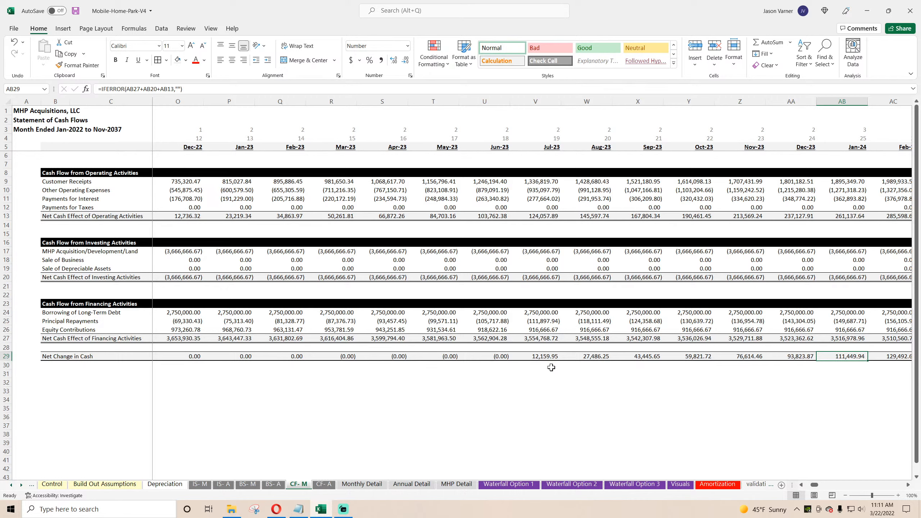
{"action": "key", "text": "Right"}
{"action": "key", "text": "Right"}
{"action": "key", "text": "Right"}
{"action": "key", "text": "Right"}
{"action": "key", "text": "Right"}
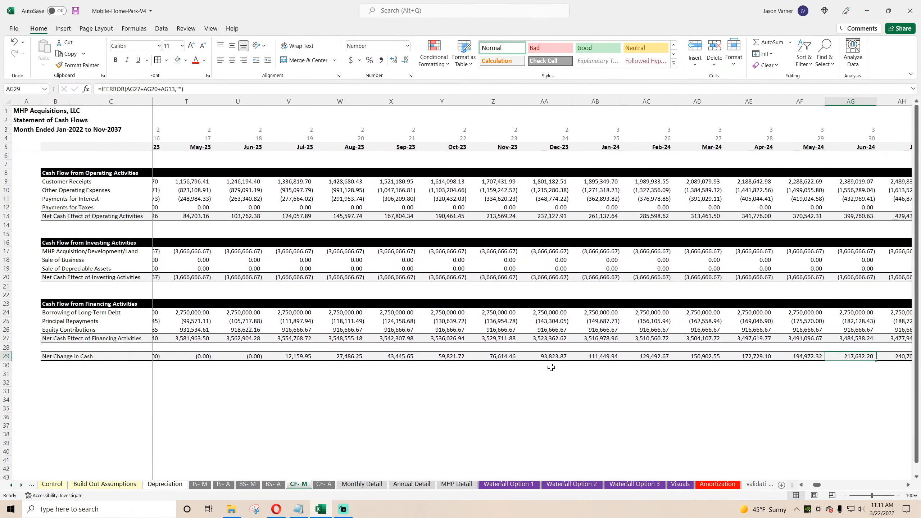
{"action": "key", "text": "Right"}
{"action": "key", "text": "Right"}
{"action": "key", "text": "Right"}
{"action": "key", "text": "Right"}
{"action": "key", "text": "Right"}
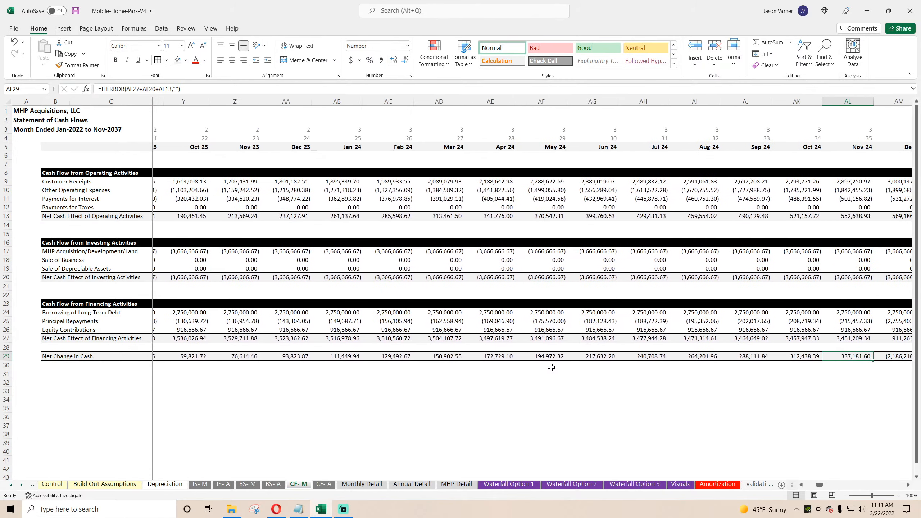
{"action": "key", "text": "Right"}
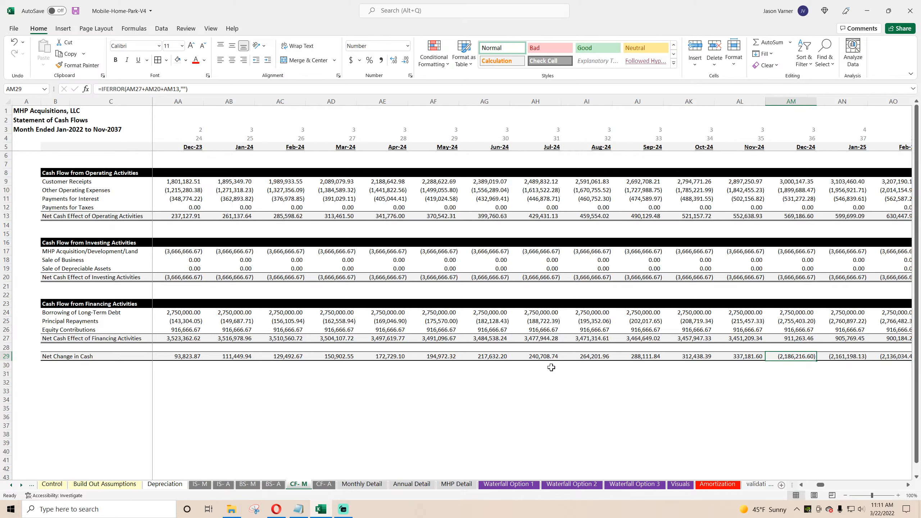
Examine the December 2024 Equity Contributions and compare the Principal Repayments of November and December 2024
{"action": "key", "text": "Up"}
{"action": "key", "text": "Up"}
{"action": "key", "text": "Up"}
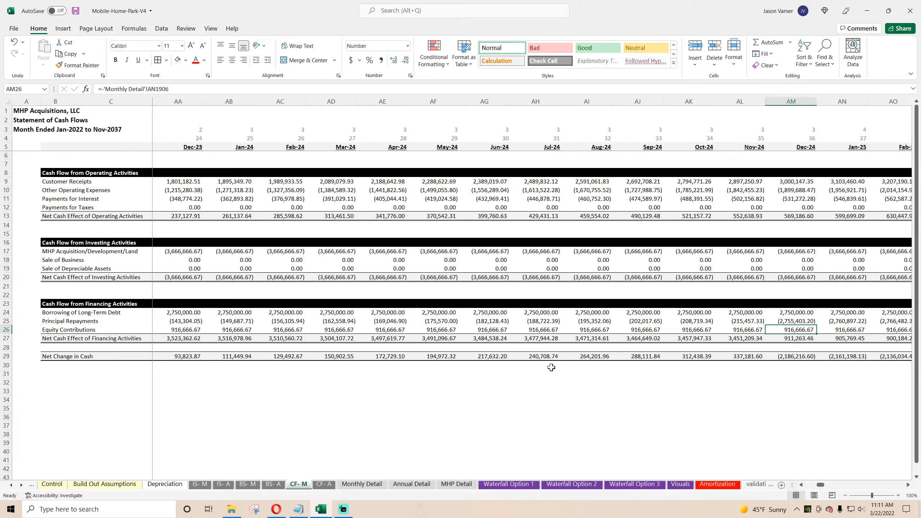
{"action": "key", "text": "Up"}
{"action": "key", "text": "Left"}
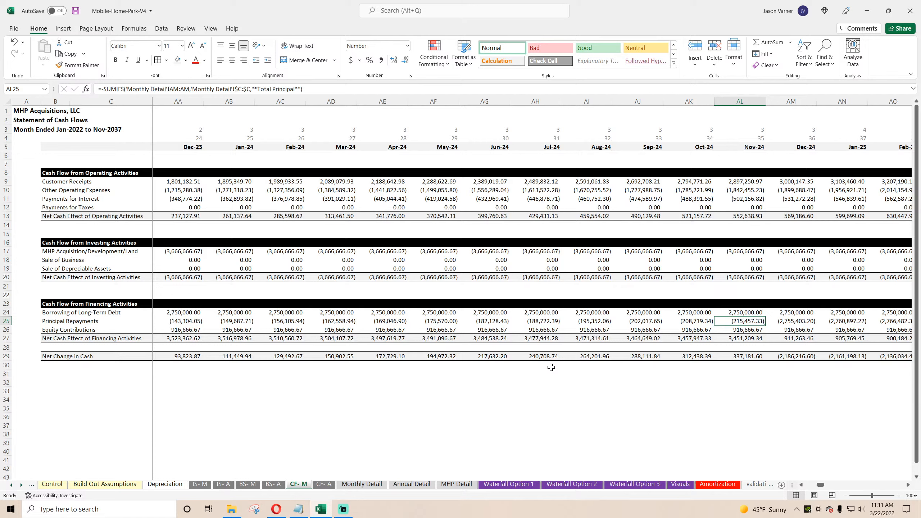
{"action": "key", "text": "Right"}
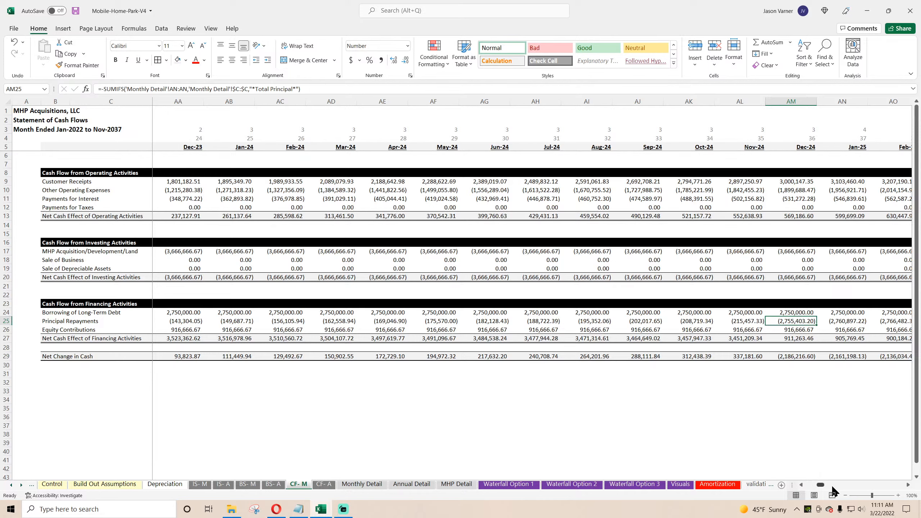
Insert a new row above Borrowing of Long-Term Debt in the monthly cash flow statement's financing section
{"action": "left_click_drag", "start_coordinate": [819, 486], "coordinate": [803, 485]}
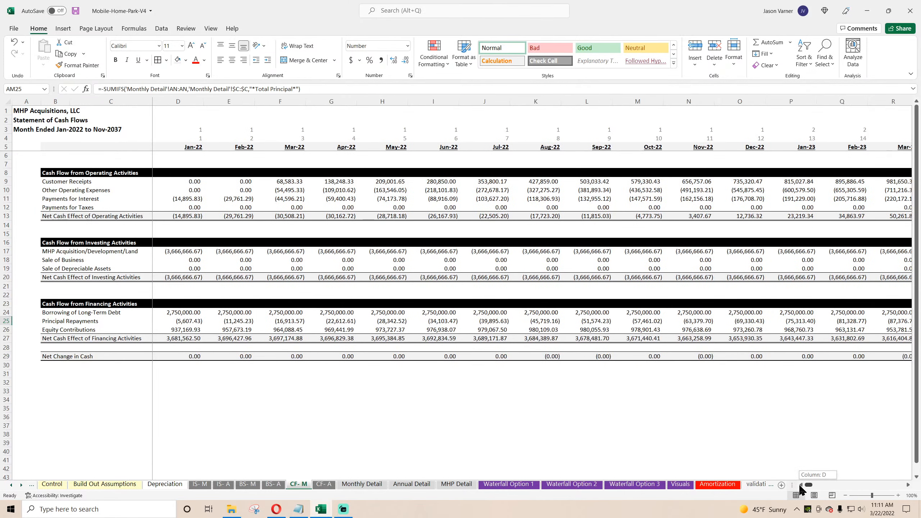
{"action": "right_click", "coordinate": [7, 313]}
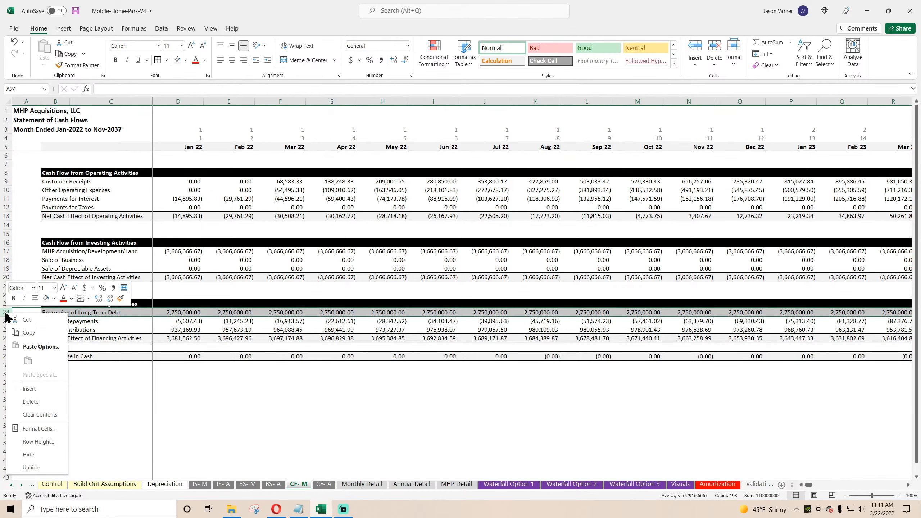
{"action": "left_click", "coordinate": [40, 380]}
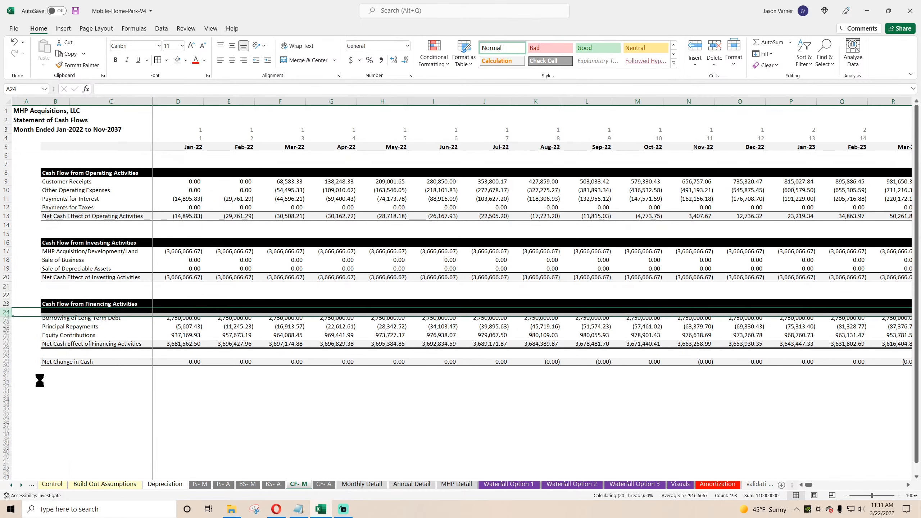
Copy the Borrowing of Long-Term Debt label and January 2022 formula into the new row above and relabel it Refi Cash In
{"action": "double_click", "coordinate": [64, 320]}
{"action": "left_click_drag", "start_coordinate": [64, 321], "coordinate": [158, 328]}
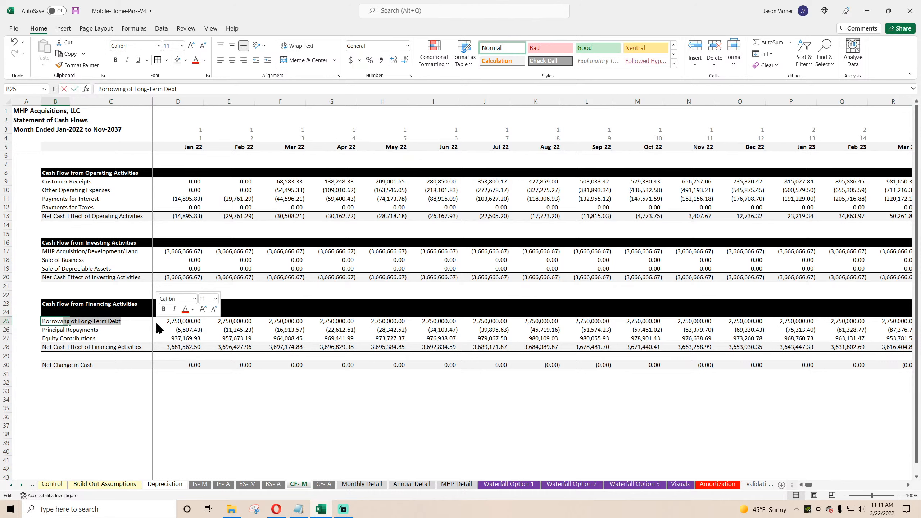
{"action": "left_click_drag", "start_coordinate": [90, 321], "coordinate": [203, 312]}
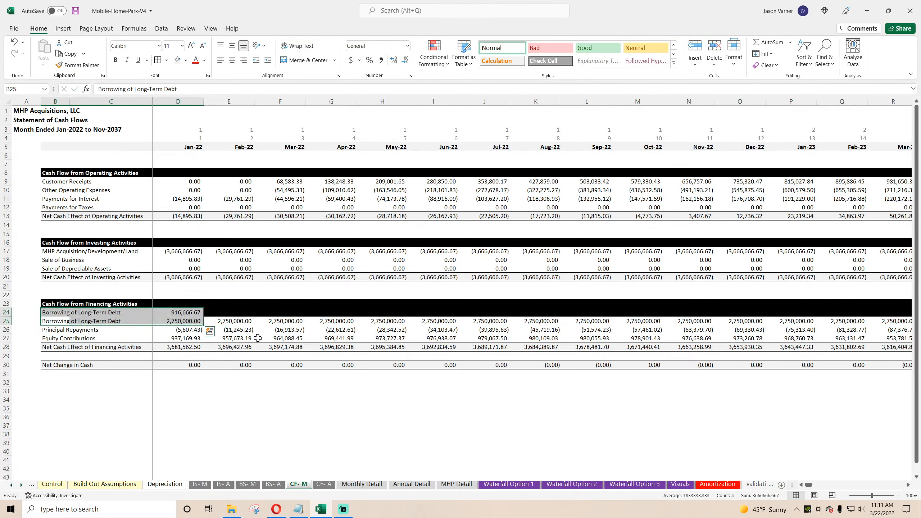
{"action": "key", "text": "Up"}
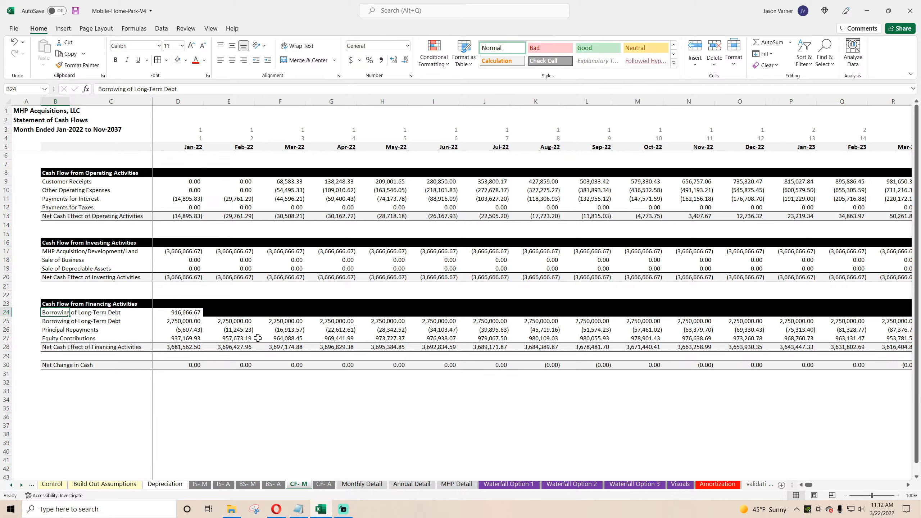
{"action": "type", "text": "Refi"}
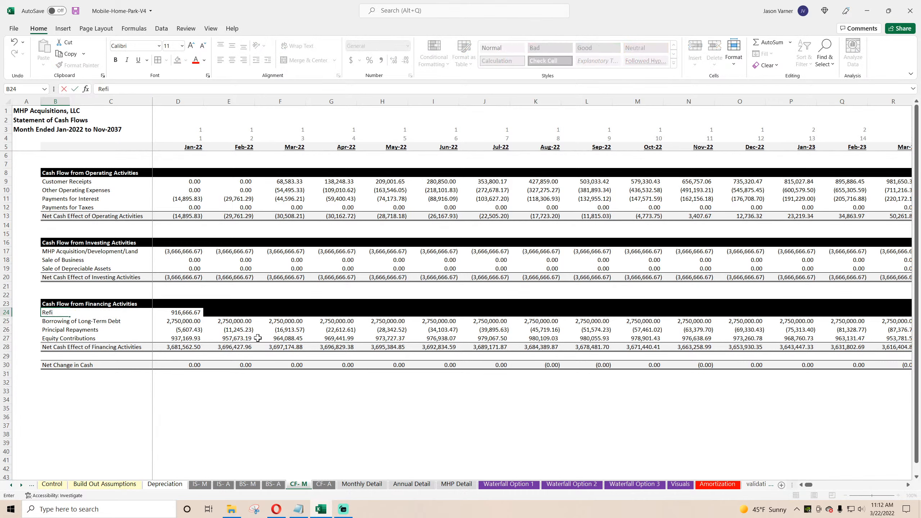
{"action": "type", "text": " Cash In"}
{"action": "key", "text": "Return"}
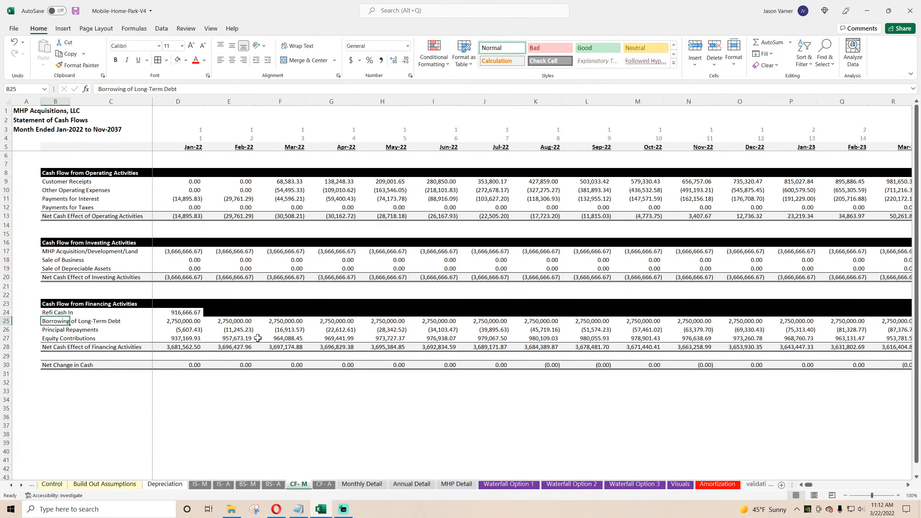
Look up the name of the refinance disbursement line in the MHP #40 block of the Monthly Detail sheet
{"action": "key", "text": "Up"}
{"action": "key", "text": "Right"}
{"action": "key", "text": "Up"}
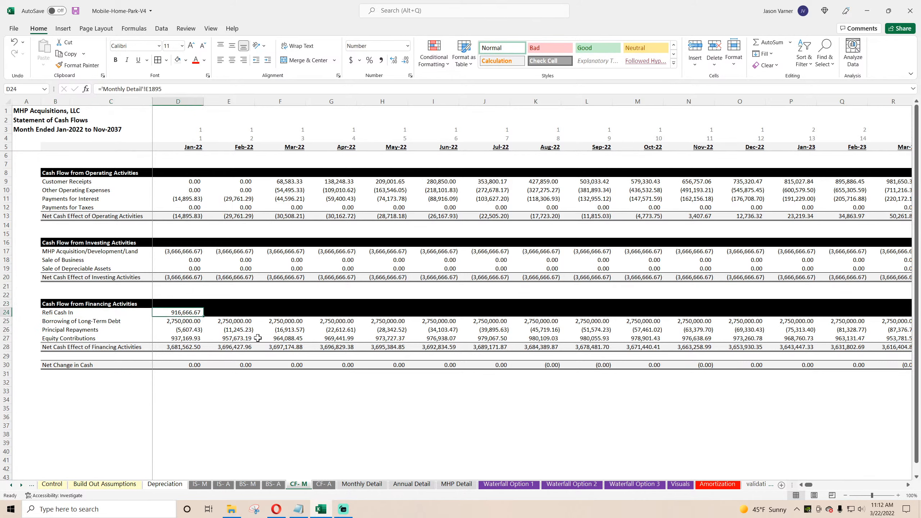
{"action": "left_click", "coordinate": [359, 484]}
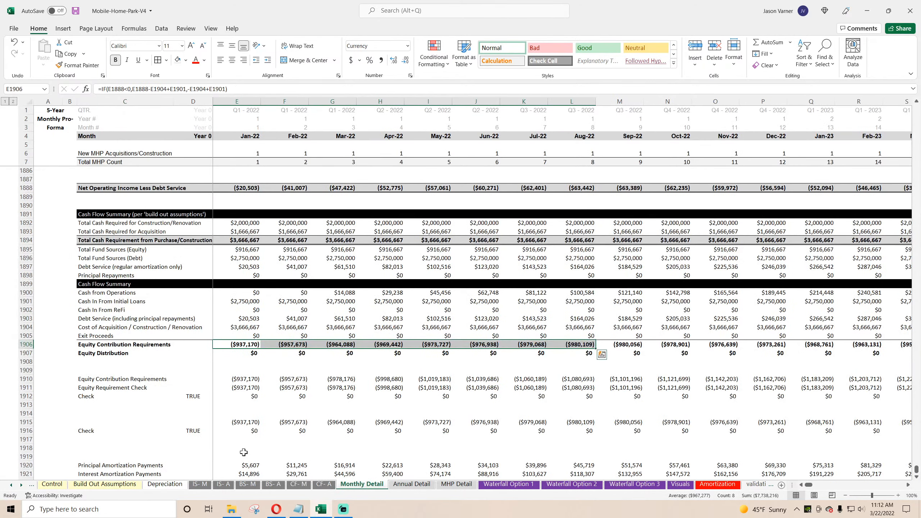
{"action": "left_click", "coordinate": [116, 346]}
{"action": "scroll", "coordinate": [123, 355], "scroll_direction": "up", "scroll_amount": 7}
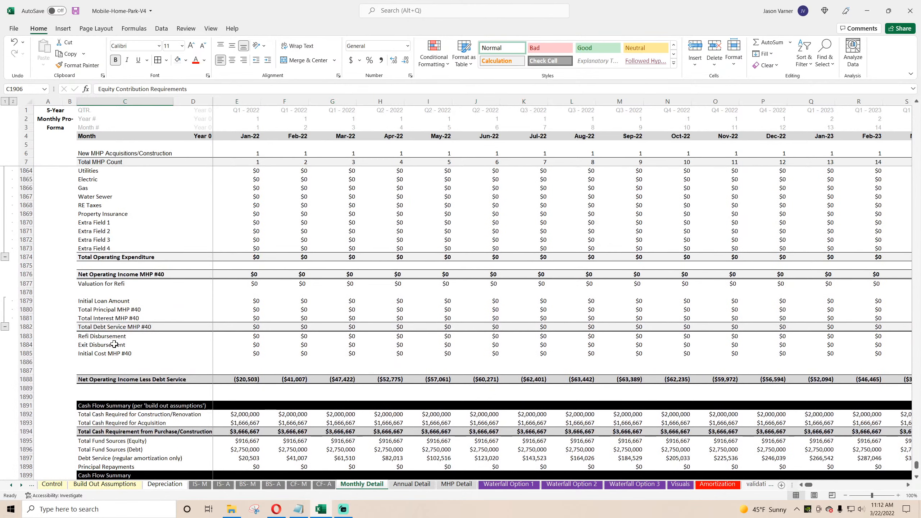
{"action": "left_click", "coordinate": [108, 338]}
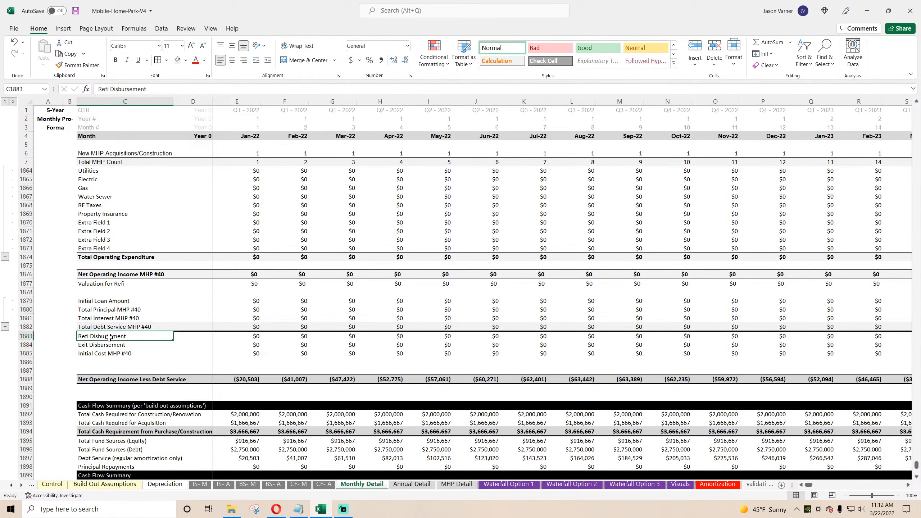
{"action": "left_click", "coordinate": [199, 484]}
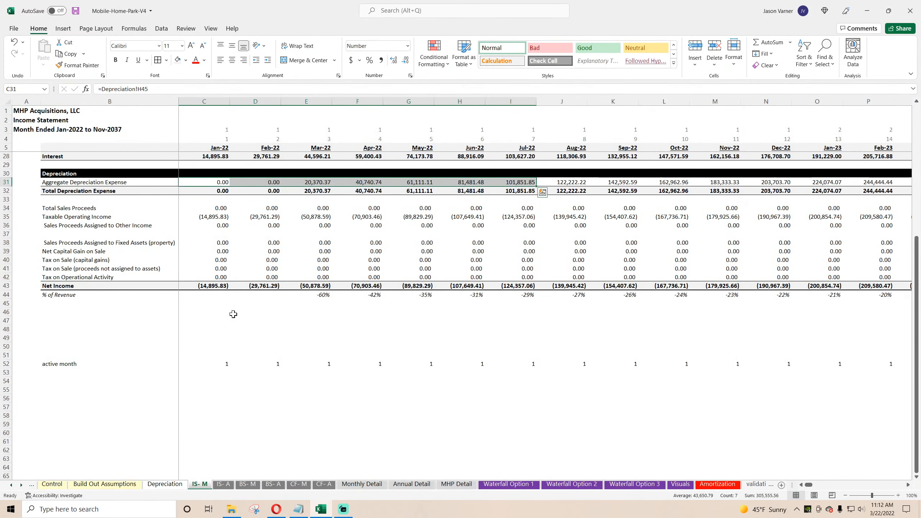
{"action": "left_click", "coordinate": [298, 484]}
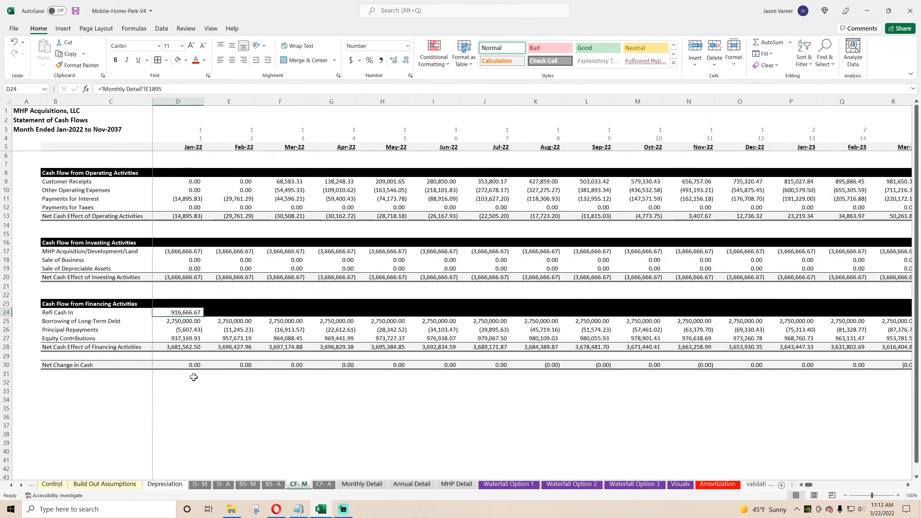
Copy the SUMIFS formula text from the January 2022 Principal Repayments in the monthly cash flow statement
{"action": "left_click", "coordinate": [185, 321]}
{"action": "left_click", "coordinate": [184, 329]}
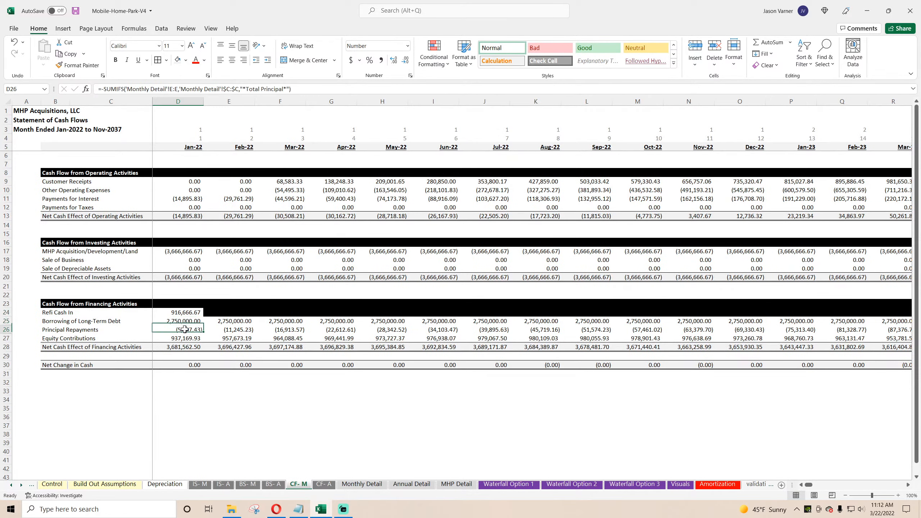
{"action": "left_click_drag", "start_coordinate": [298, 89], "coordinate": [98, 89]}
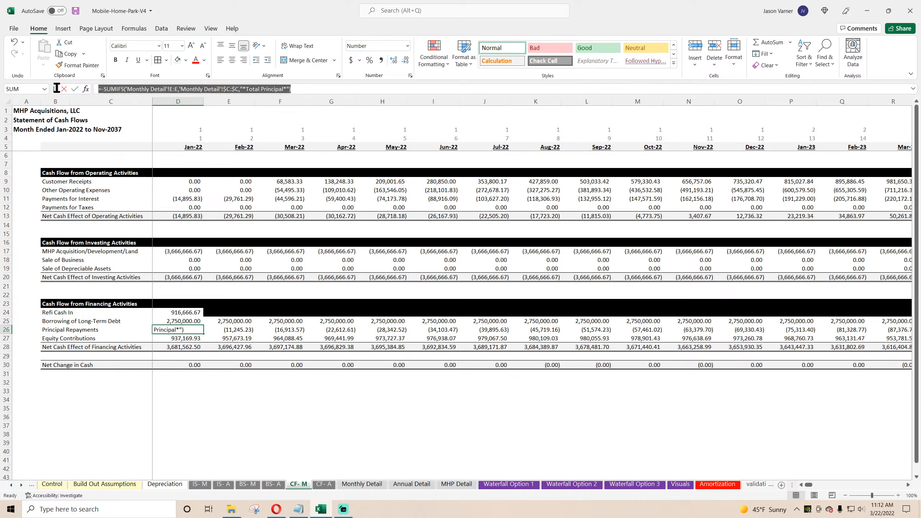
{"action": "right_click", "coordinate": [123, 89]}
{"action": "left_click", "coordinate": [148, 107]}
{"action": "key", "text": "Escape"}
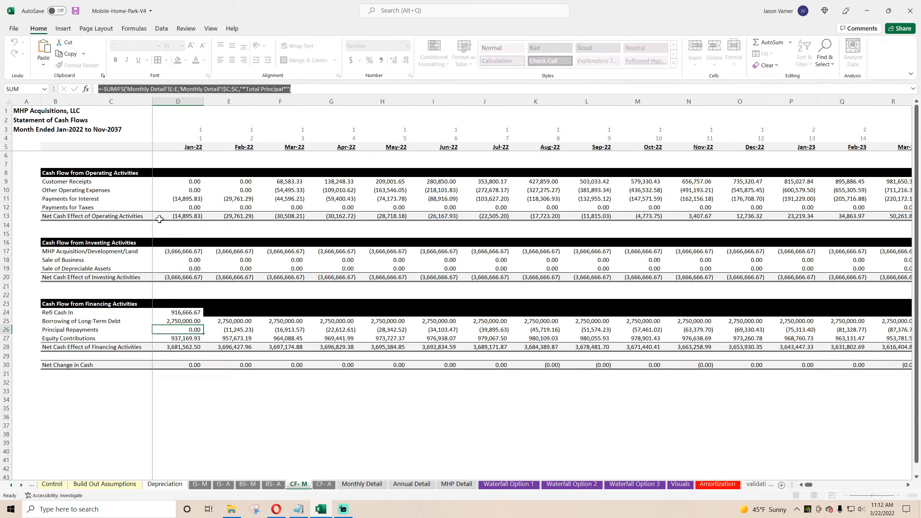
Replace the January 2022 Refi Cash In formula with the copied SUMIFS, using the criterion "*Refi Disbursement*" and no leading minus sign
{"action": "key", "text": "Up"}
{"action": "key", "text": "Up"}
{"action": "left_click_drag", "start_coordinate": [205, 89], "coordinate": [90, 90]}
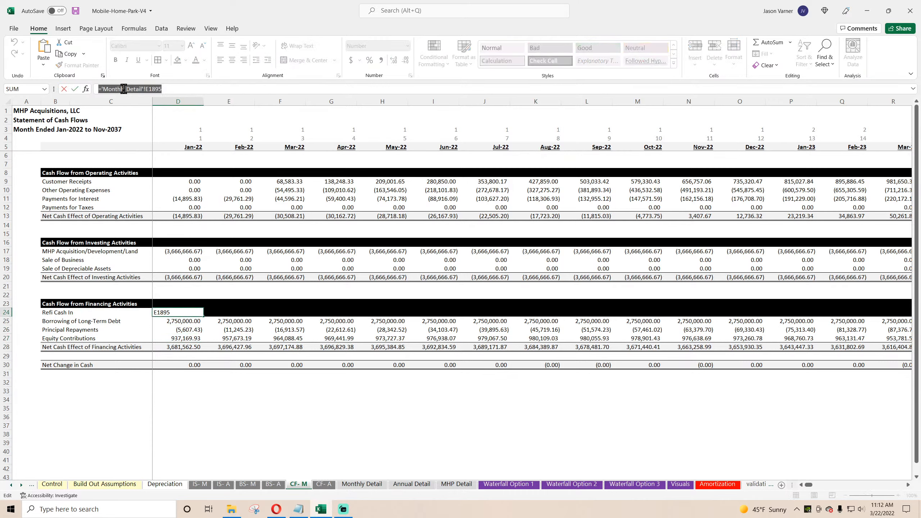
{"action": "right_click", "coordinate": [124, 89]}
{"action": "left_click", "coordinate": [146, 135]}
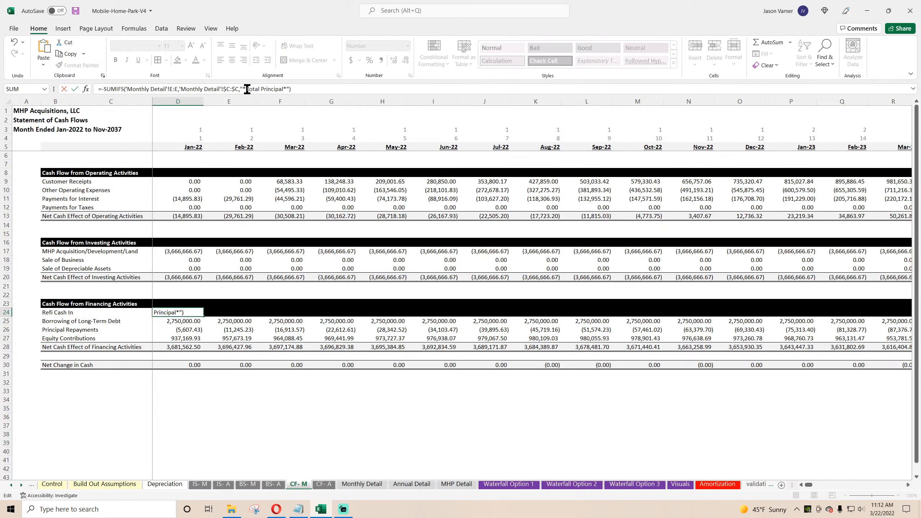
{"action": "left_click_drag", "start_coordinate": [247, 89], "coordinate": [284, 89]}
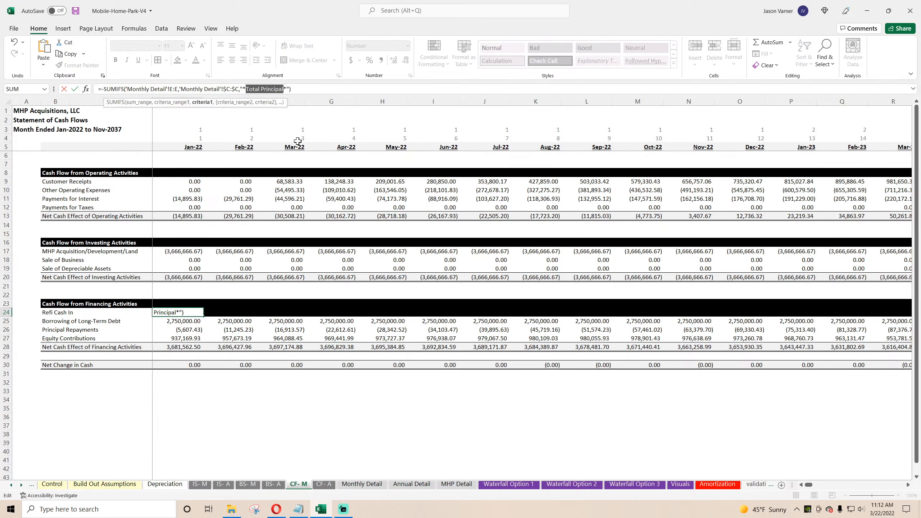
{"action": "type", "text": "Refi D"}
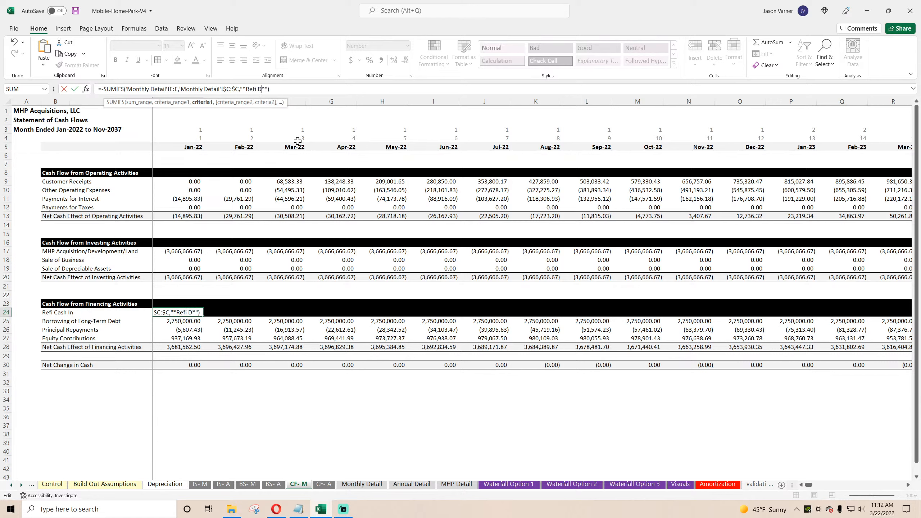
{"action": "type", "text": "isbursement"}
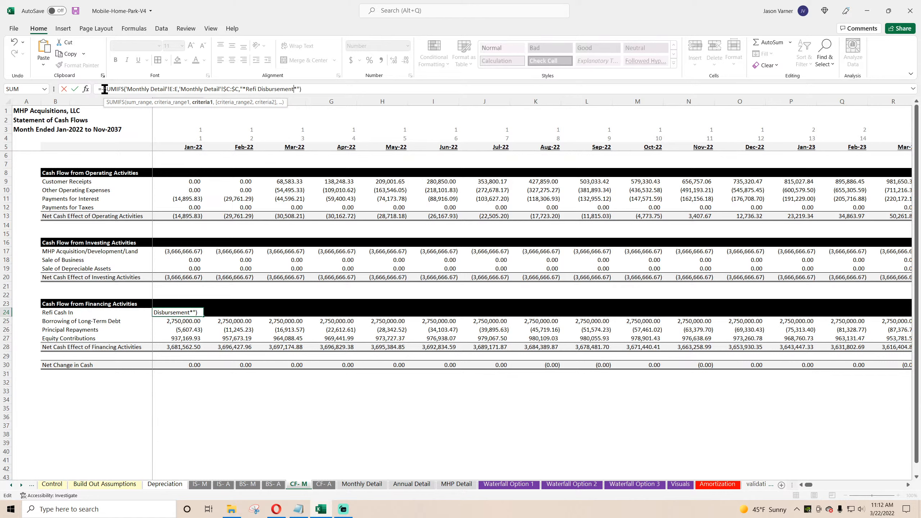
{"action": "key", "text": "Return"}
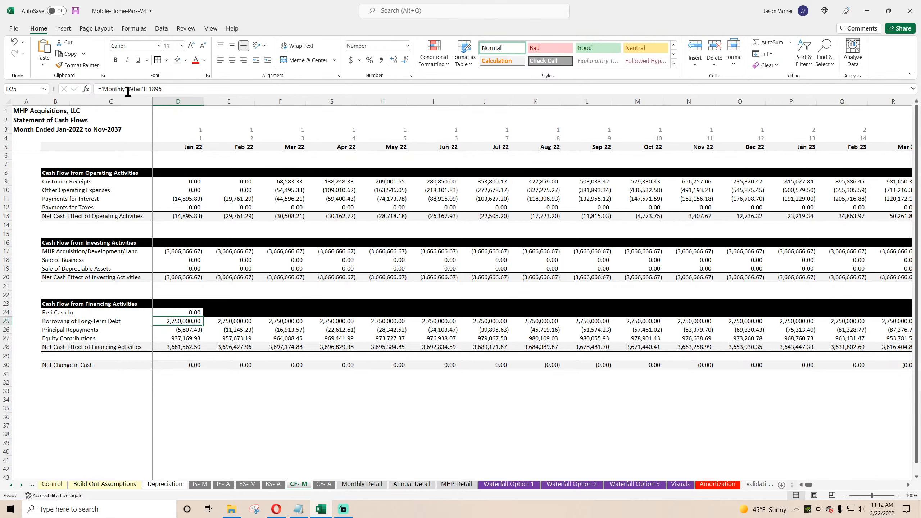
{"action": "double_click", "coordinate": [183, 347]}
{"action": "left_click", "coordinate": [203, 316]}
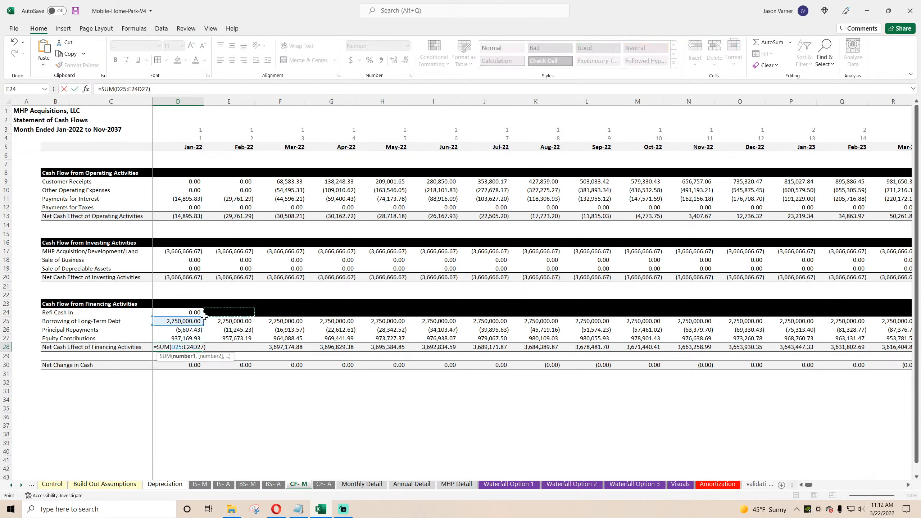
{"action": "key", "text": "Return"}
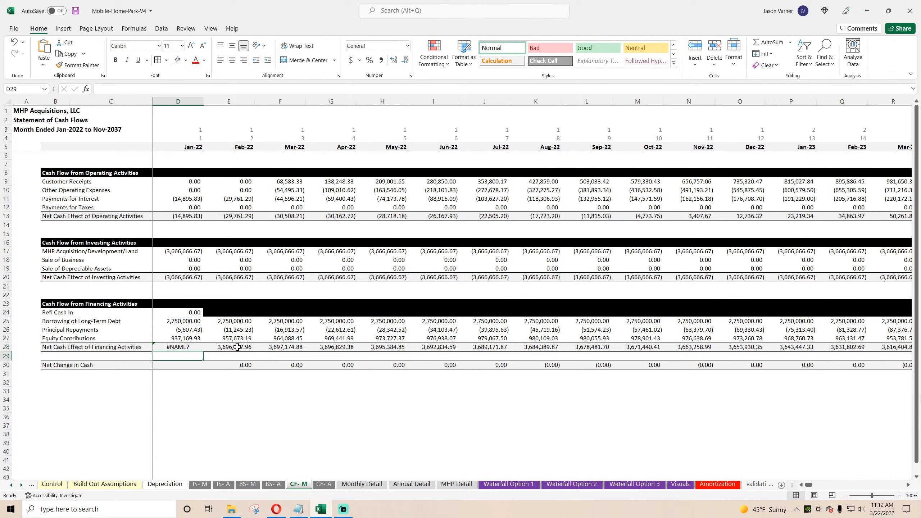
{"action": "left_click", "coordinate": [237, 347]}
{"action": "left_click_drag", "start_coordinate": [254, 351], "coordinate": [178, 348]}
Include Refi Cash In in the January 2022 financing total and fill the financing rows across through March 2025
{"action": "double_click", "coordinate": [182, 347]}
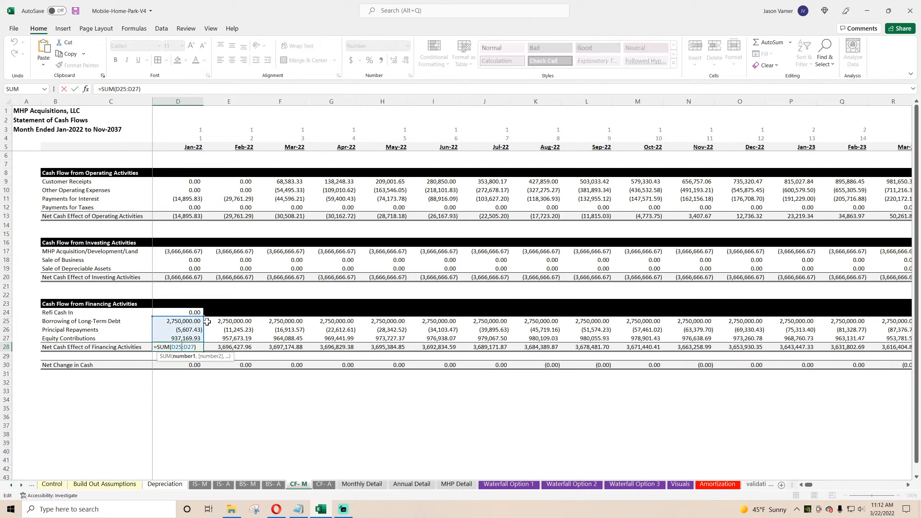
{"action": "key", "text": "Escape"}
{"action": "left_click_drag", "start_coordinate": [192, 312], "coordinate": [616, 364]}
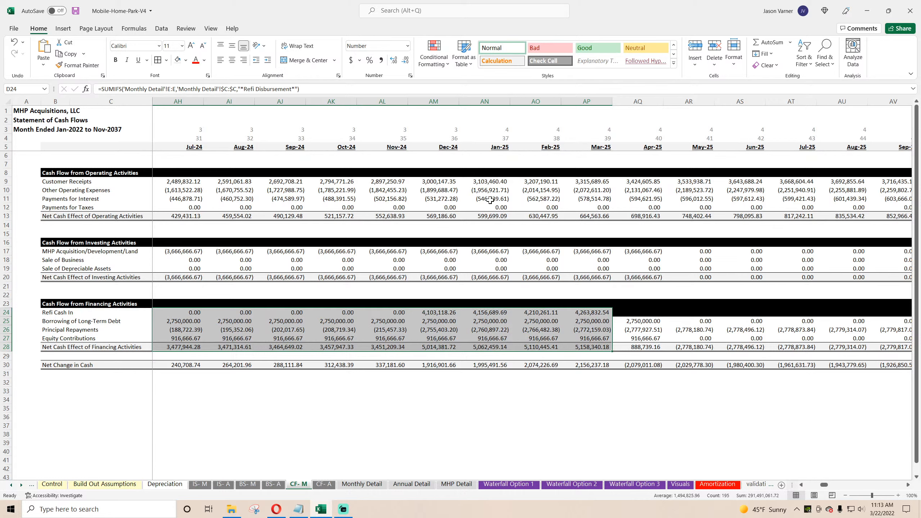
Review the refinance terms and cash lines on the Amortization sheet and the Refi setting on the Control sheet
{"action": "left_click_drag", "start_coordinate": [488, 313], "coordinate": [510, 371]}
{"action": "left_click", "coordinate": [717, 484]}
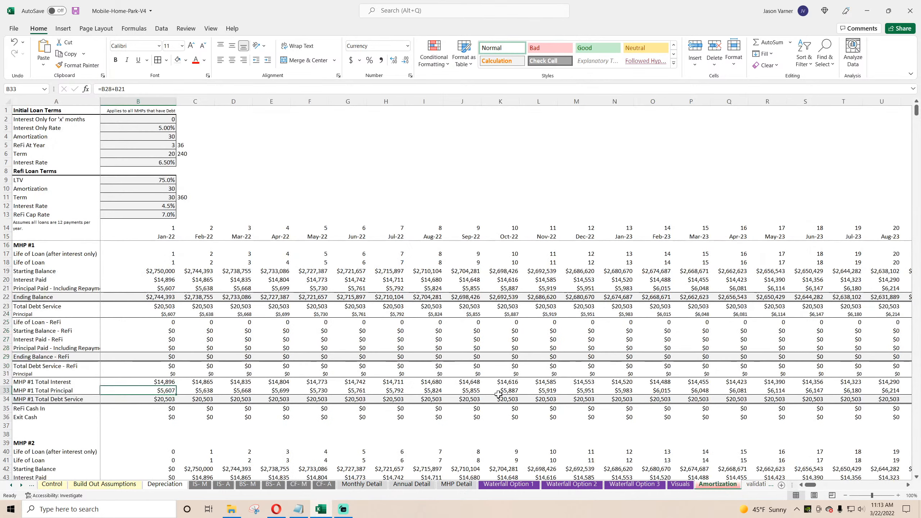
{"action": "left_click", "coordinate": [27, 247]}
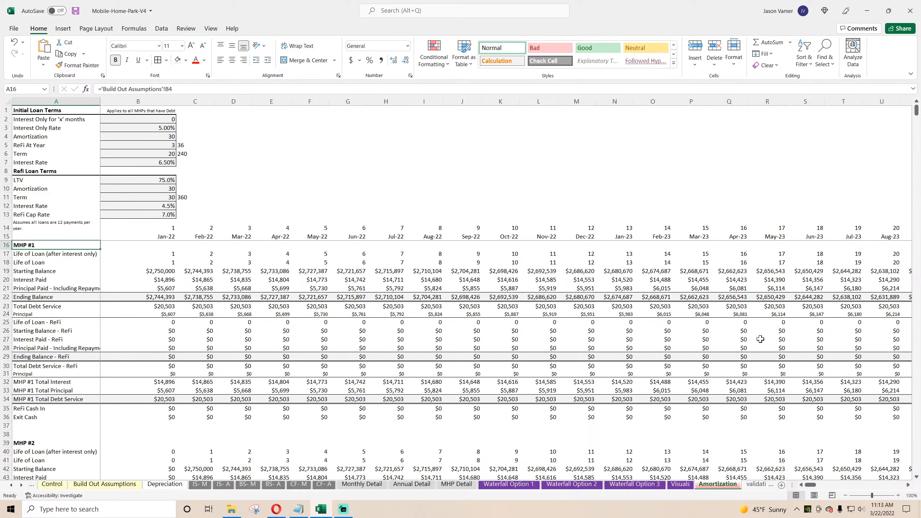
{"action": "left_click", "coordinate": [52, 484]}
{"action": "scroll", "coordinate": [214, 353], "scroll_direction": "up", "scroll_amount": 1}
{"action": "scroll", "coordinate": [214, 352], "scroll_direction": "down", "scroll_amount": 3}
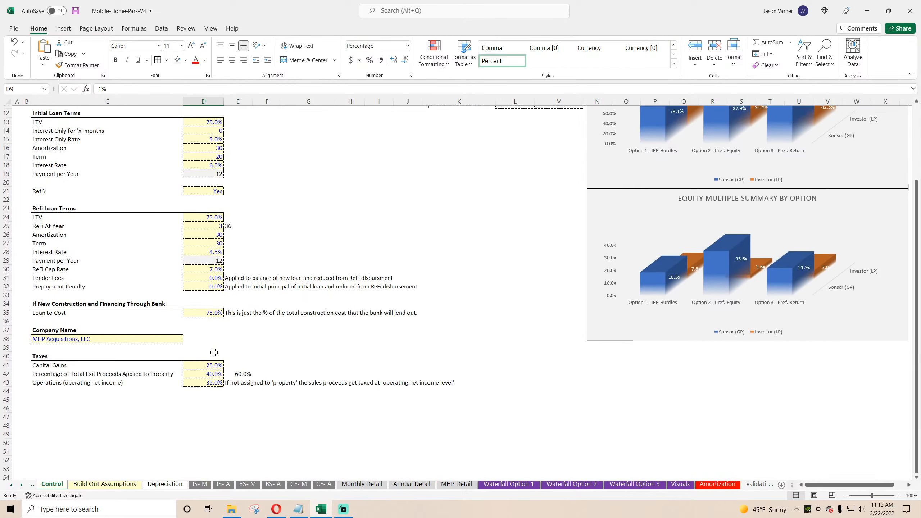
{"action": "scroll", "coordinate": [214, 353], "scroll_direction": "up", "scroll_amount": 4}
{"action": "left_click", "coordinate": [214, 284]}
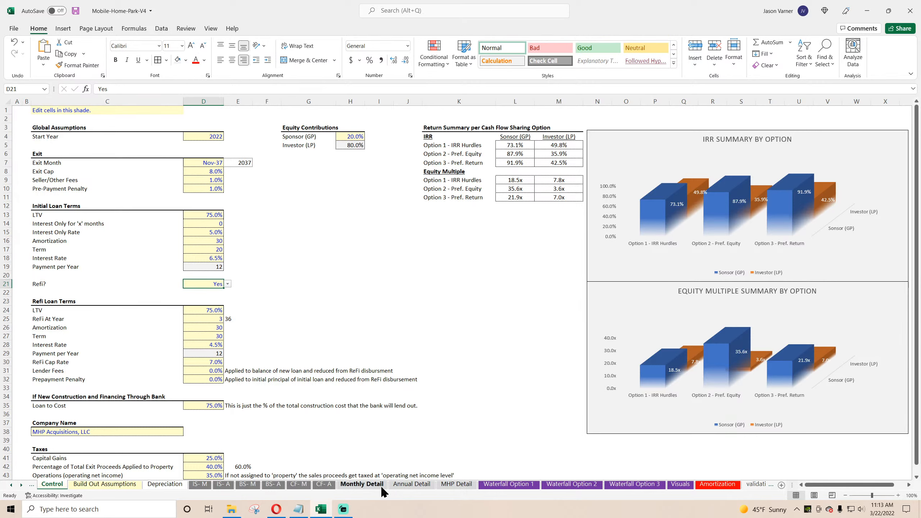
Fill the January 2025 financing section and Net Change in Cash formulas across through December 2037 in the monthly cash flow statement
{"action": "left_click", "coordinate": [301, 484]}
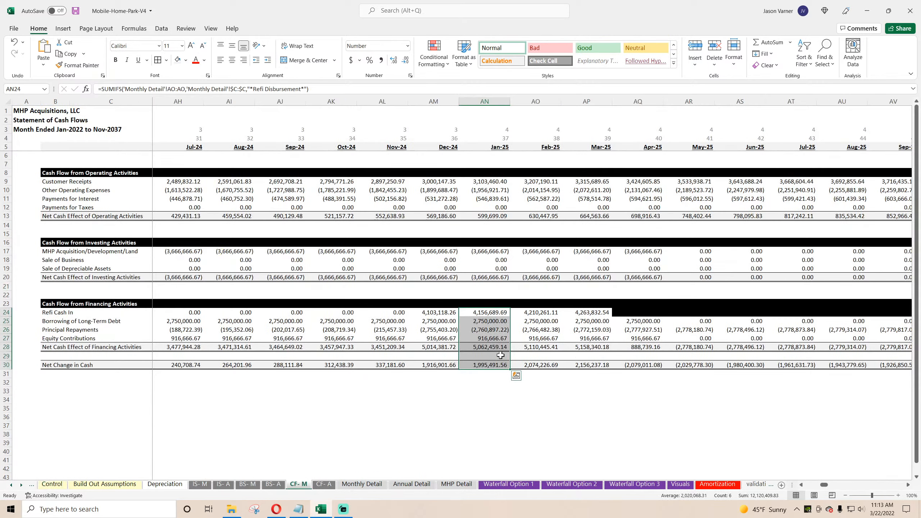
{"action": "left_click_drag", "start_coordinate": [510, 369], "coordinate": [919, 401]}
{"action": "left_click_drag", "start_coordinate": [919, 401], "coordinate": [870, 374]}
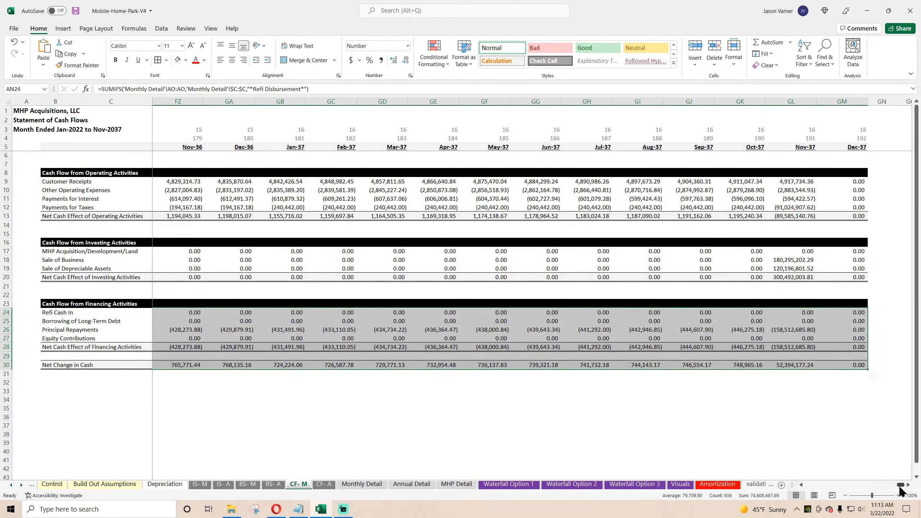
Trace the Net Change in Cash row month by month from April 2022 to August 2025
{"action": "left_click_drag", "start_coordinate": [899, 485], "coordinate": [802, 487]}
{"action": "left_click", "coordinate": [319, 366]}
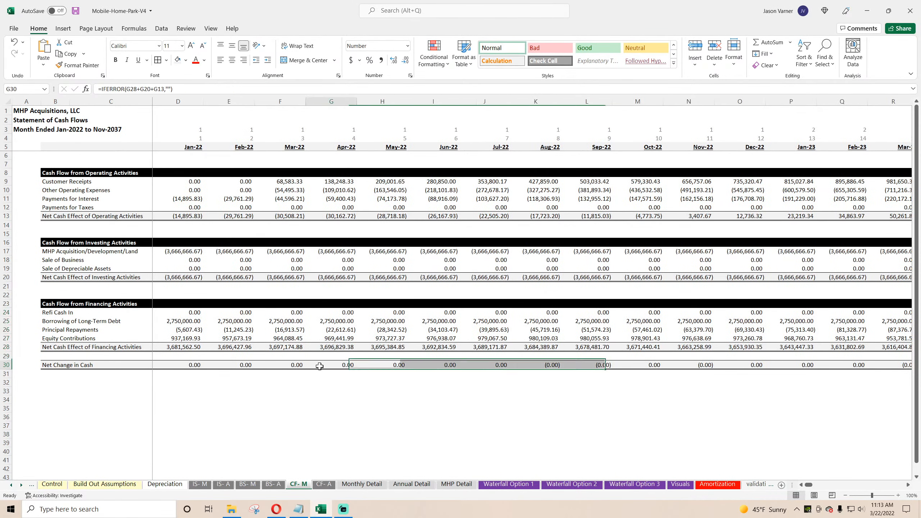
{"action": "key", "text": "Right"}
{"action": "key", "text": "Right"}
{"action": "key", "text": "Right"}
{"action": "key", "text": "Right"}
{"action": "key", "text": "Right"}
{"action": "key", "text": "Right"}
{"action": "key", "text": "Right"}
{"action": "key", "text": "Right"}
{"action": "key", "text": "Right"}
{"action": "key", "text": "Right"}
{"action": "key", "text": "Right"}
{"action": "key", "text": "Right"}
{"action": "key", "text": "Right"}
{"action": "key", "text": "Right"}
{"action": "key", "text": "Right"}
{"action": "key", "text": "Right"}
{"action": "key", "text": "Right"}
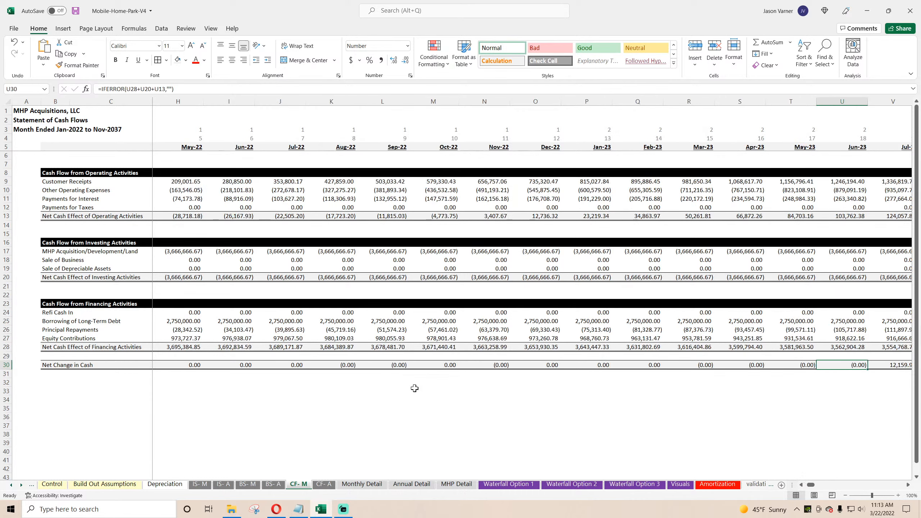
{"action": "key", "text": "Right"}
{"action": "key", "text": "Right"}
{"action": "key", "text": "Right"}
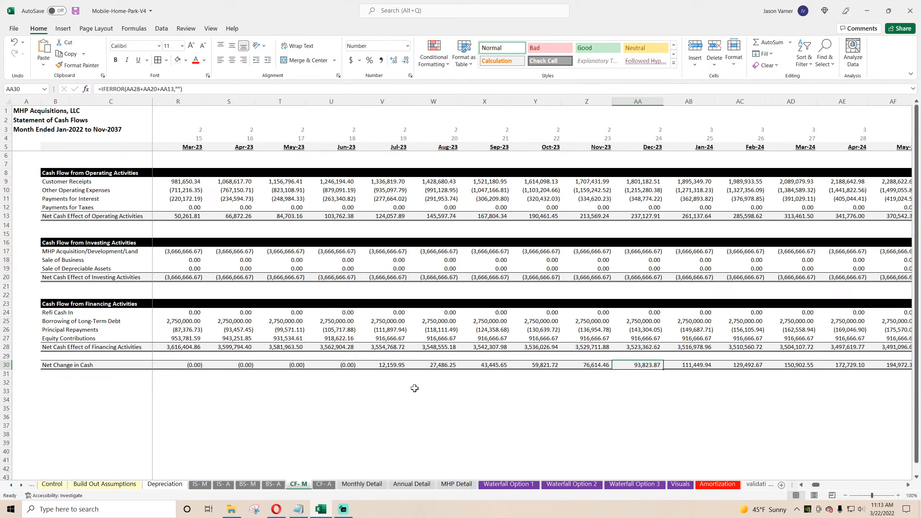
{"action": "key", "text": "Right"}
{"action": "key", "text": "Right"}
{"action": "key", "text": "Right"}
{"action": "key", "text": "Right"}
{"action": "key", "text": "Right"}
{"action": "key", "text": "Right"}
{"action": "key", "text": "Right"}
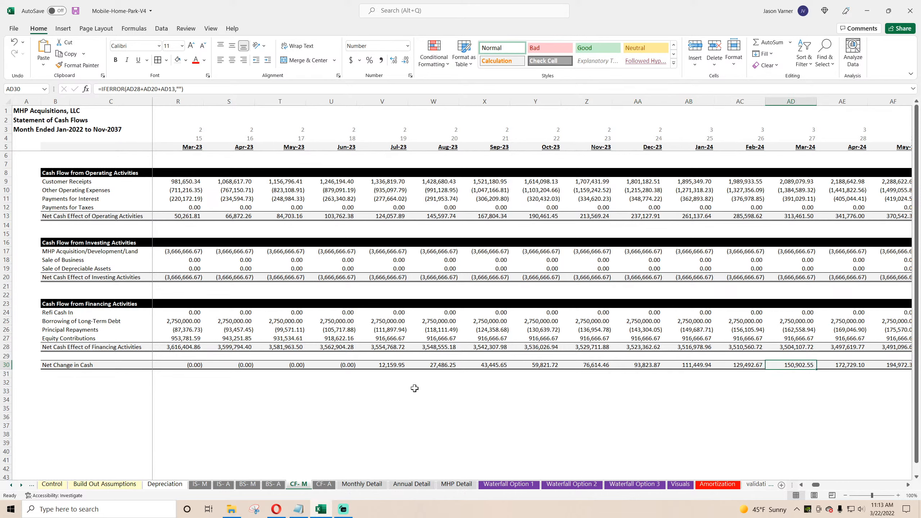
{"action": "key", "text": "Right"}
{"action": "key", "text": "Right"}
{"action": "key", "text": "Right"}
{"action": "key", "text": "Right"}
{"action": "key", "text": "Right"}
{"action": "key", "text": "Right"}
{"action": "key", "text": "Right"}
{"action": "key", "text": "Right"}
{"action": "key", "text": "Right"}
{"action": "key", "text": "Right"}
{"action": "key", "text": "Right"}
{"action": "key", "text": "Right"}
{"action": "key", "text": "Right"}
{"action": "key", "text": "Right"}
{"action": "key", "text": "Right"}
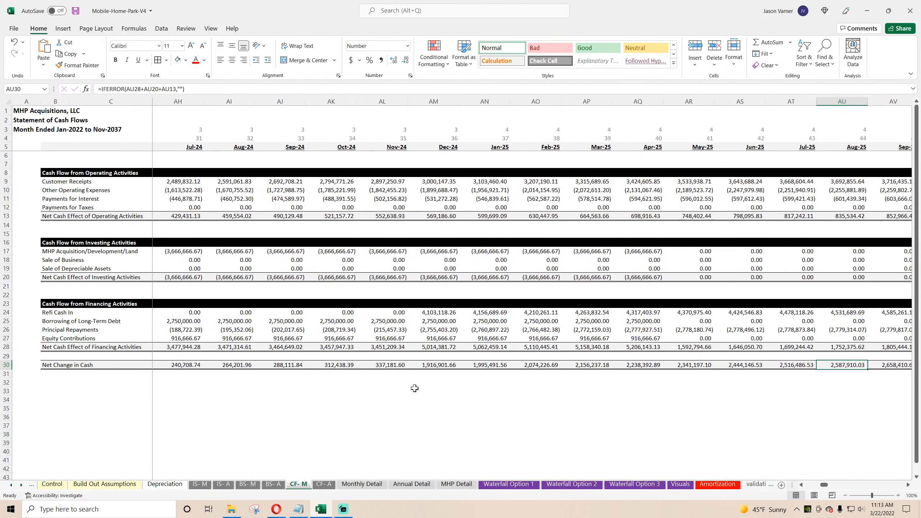
Trace the monthly Net Change in Cash row back from August 2025 to April 2025
{"action": "key", "text": "Left"}
{"action": "key", "text": "Left"}
{"action": "key", "text": "Left"}
{"action": "key", "text": "Left"}
{"action": "key", "text": "Left"}
{"action": "key", "text": "Left"}
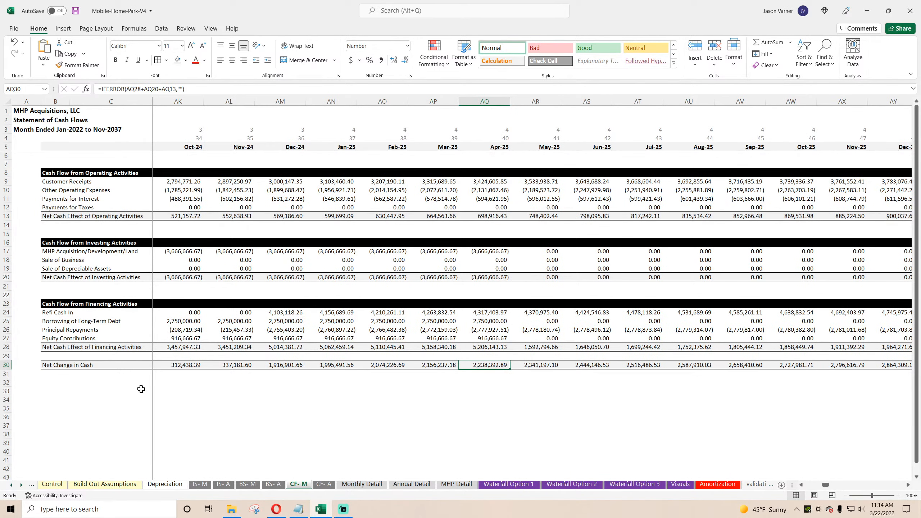
Insert a row above Borrowing of Long-Term Debt in the annual cash flow statement and copy that line's label and FY 2022 formula into it
{"action": "left_click", "coordinate": [327, 485]}
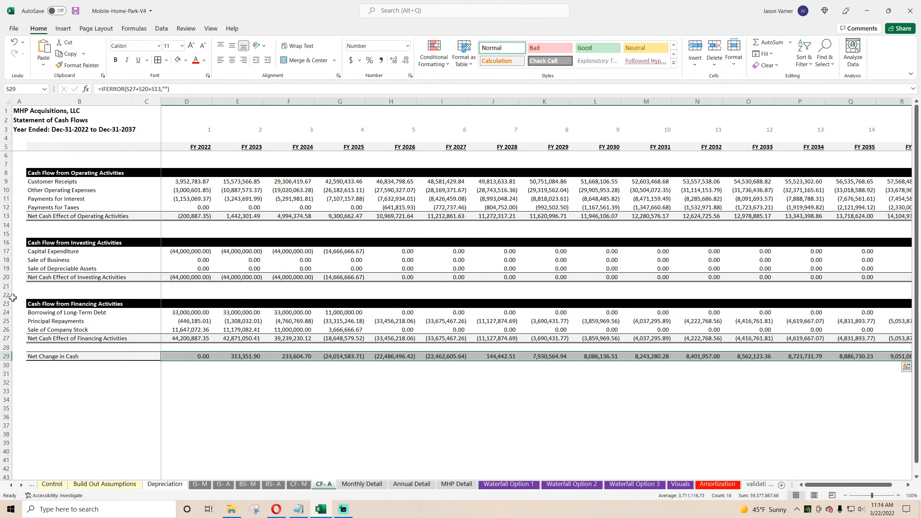
{"action": "right_click", "coordinate": [7, 312]}
{"action": "left_click", "coordinate": [55, 371]}
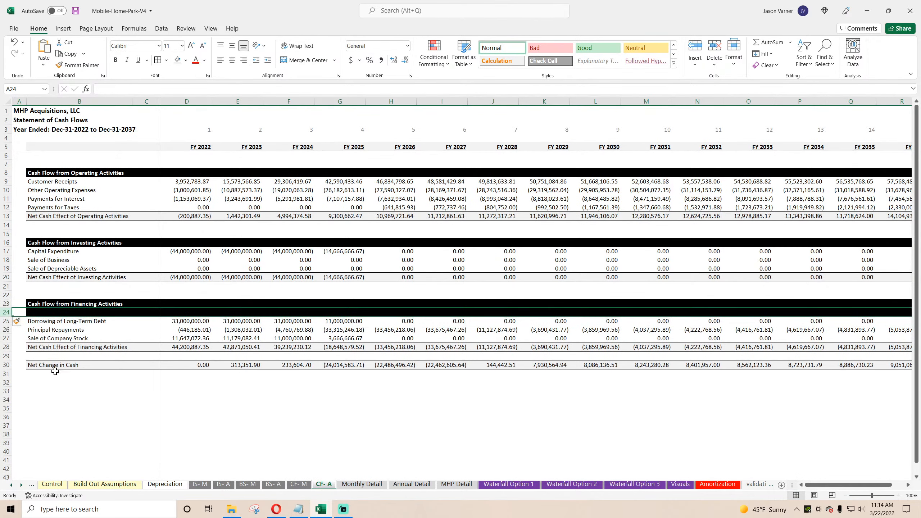
{"action": "left_click", "coordinate": [82, 321]}
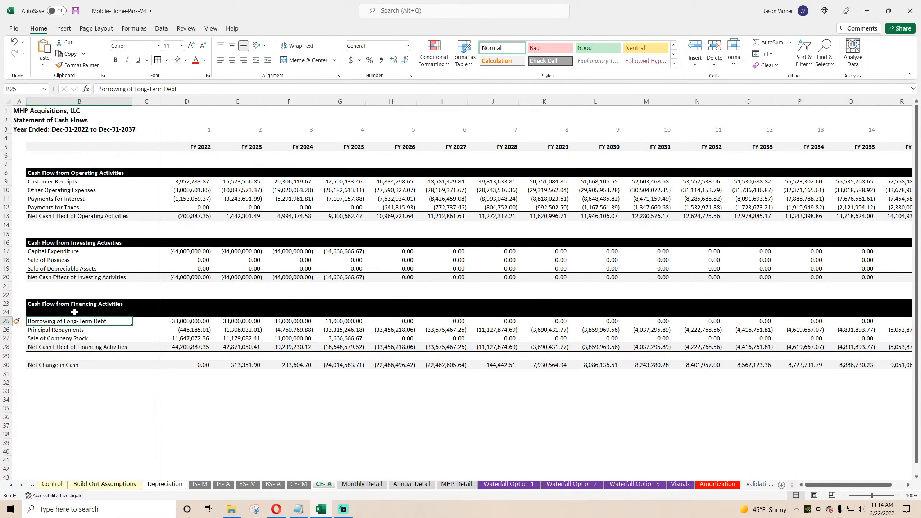
{"action": "mouse_move", "coordinate": [97, 321]}
{"action": "left_mouse_down"}
{"action": "mouse_move", "coordinate": [209, 325]}
{"action": "mouse_move", "coordinate": [212, 311]}
{"action": "left_mouse_up"}
{"action": "left_click", "coordinate": [79, 313]}
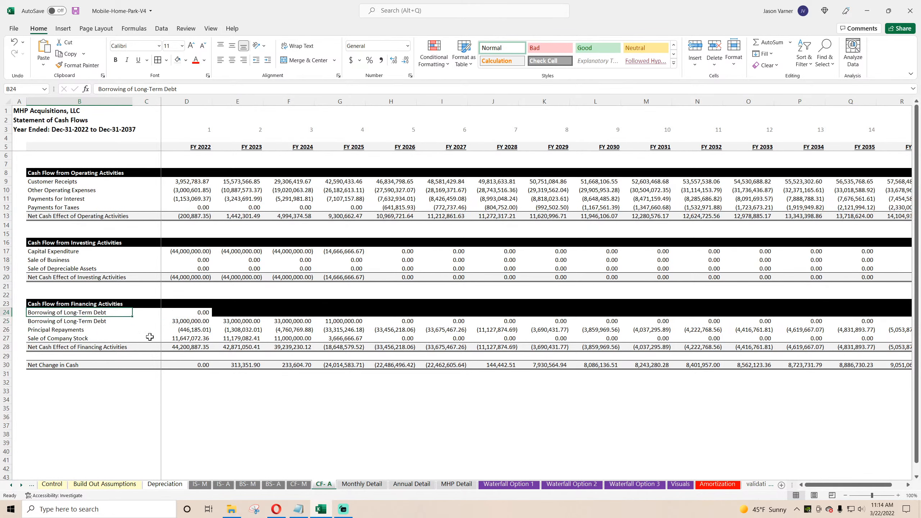
Link the new annual financing row's label to the Refi Cash In label in cell B24 of the CF- M sheet
{"action": "type", "text": "="}
{"action": "left_click", "coordinate": [298, 484]}
{"action": "left_click", "coordinate": [100, 314]}
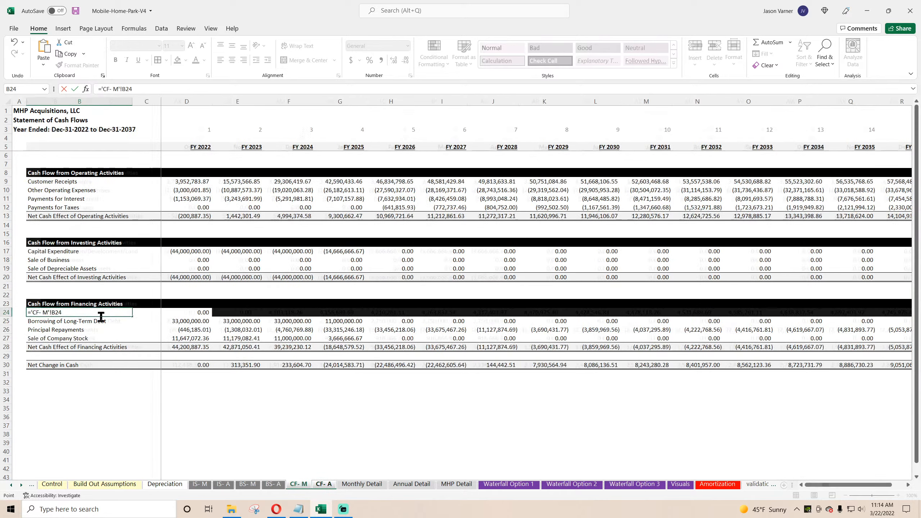
{"action": "key", "text": "Return"}
Check that the FY 2022 financing total sums D24:D27, and fill the annual financing rows across through FY 2037
{"action": "left_click", "coordinate": [203, 313]}
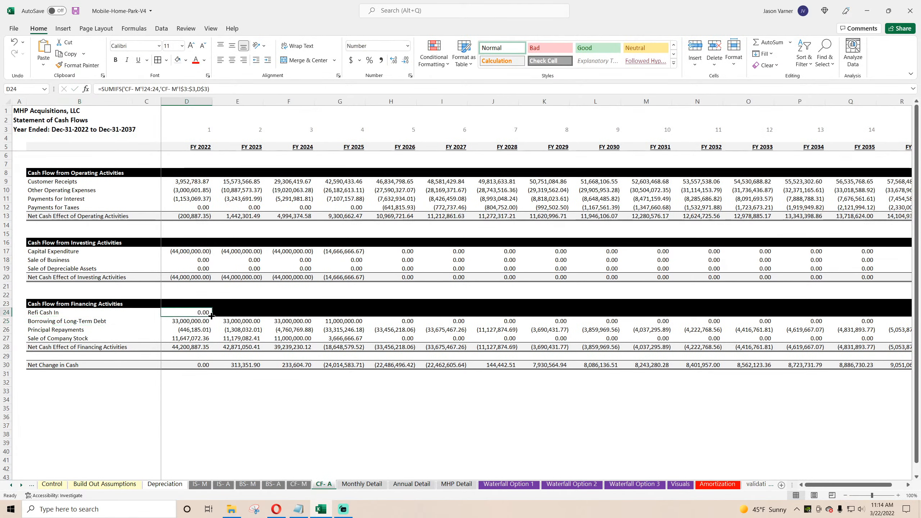
{"action": "double_click", "coordinate": [199, 347]}
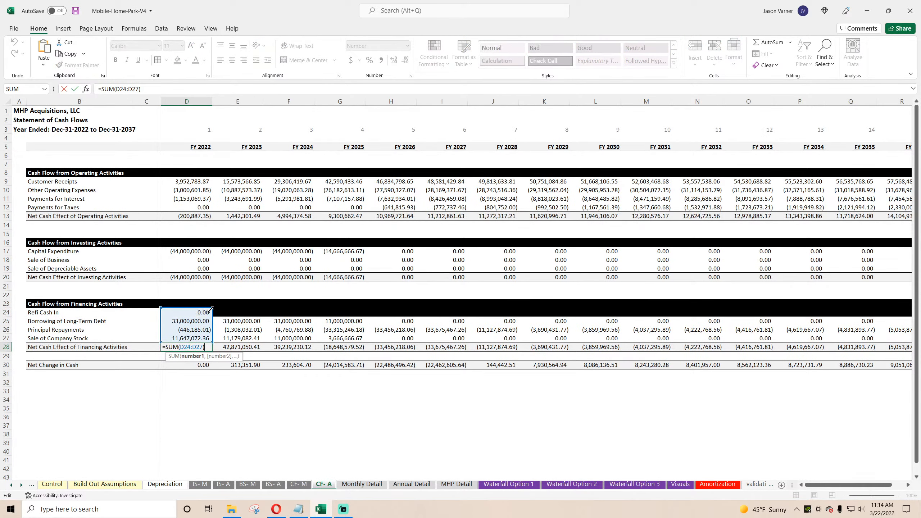
{"action": "key", "text": "Return"}
{"action": "left_click_drag", "start_coordinate": [203, 311], "coordinate": [872, 351]}
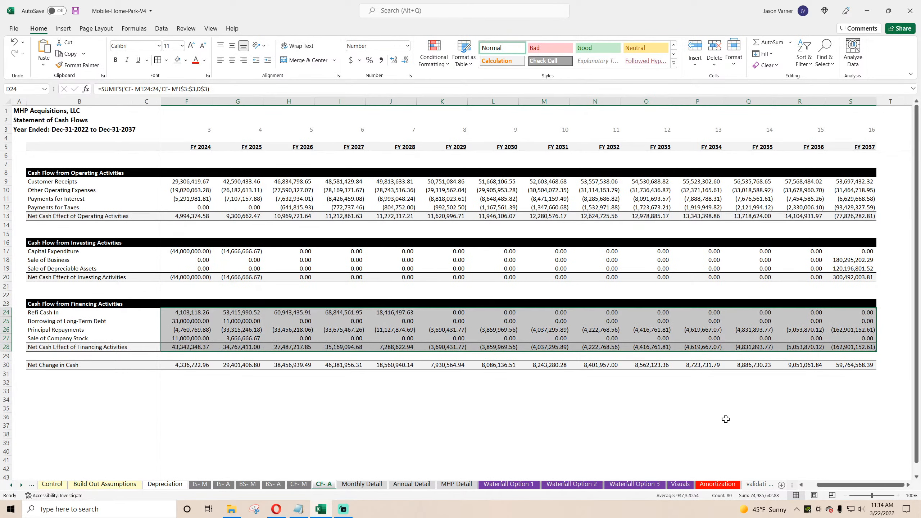
Compare the summed Net Change in Cash rows of the annual and monthly cash flow statements
{"action": "left_click_drag", "start_coordinate": [871, 364], "coordinate": [194, 366]}
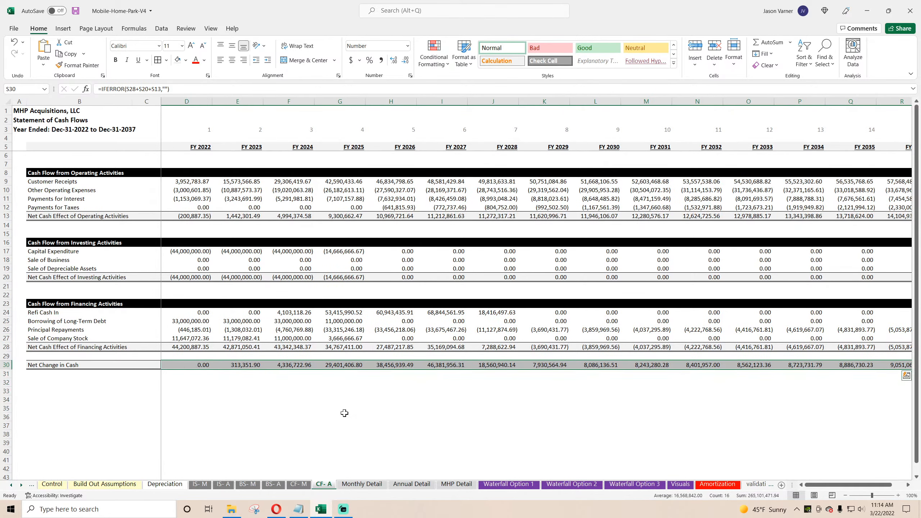
{"action": "left_click", "coordinate": [304, 485]}
{"action": "left_click", "coordinate": [3, 364]}
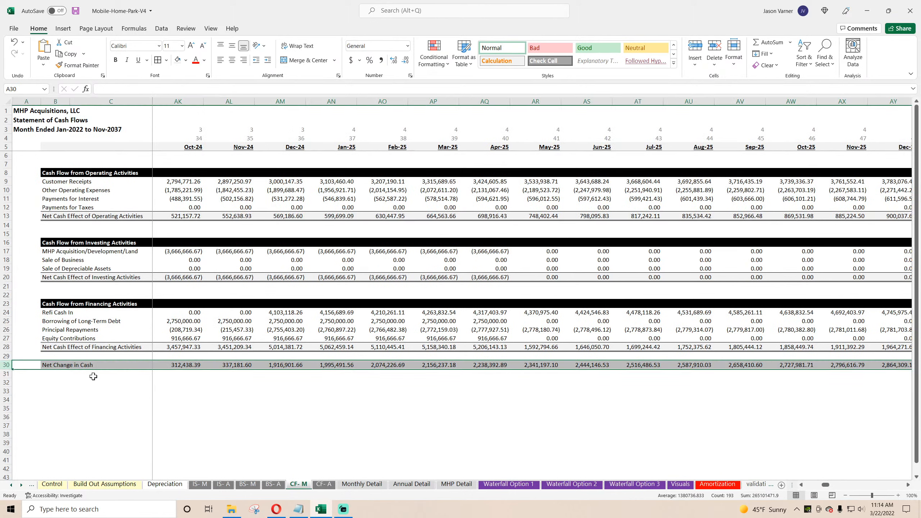
{"action": "left_click", "coordinate": [329, 404]}
{"action": "left_click", "coordinate": [328, 484]}
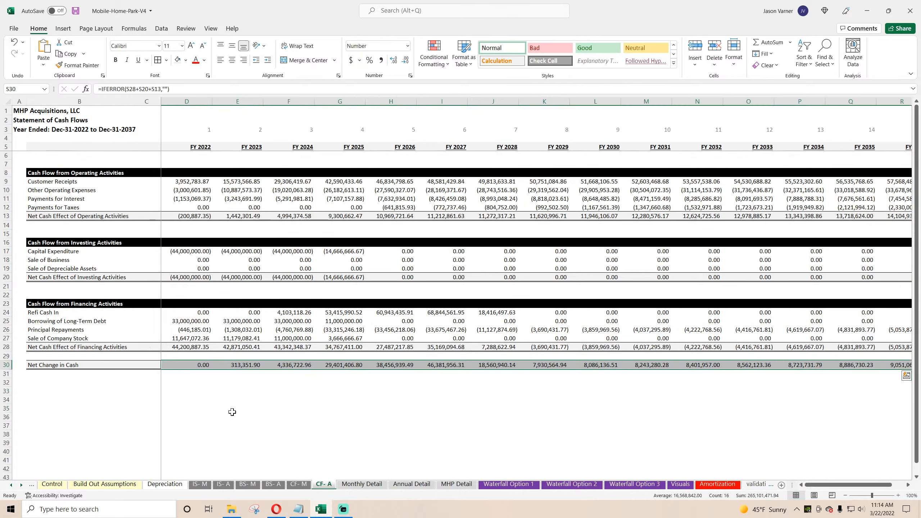
{"action": "left_click", "coordinate": [435, 417]}
Fill the February 2022 Cash formula on the monthly balance sheet across through the final month
{"action": "left_click", "coordinate": [247, 484]}
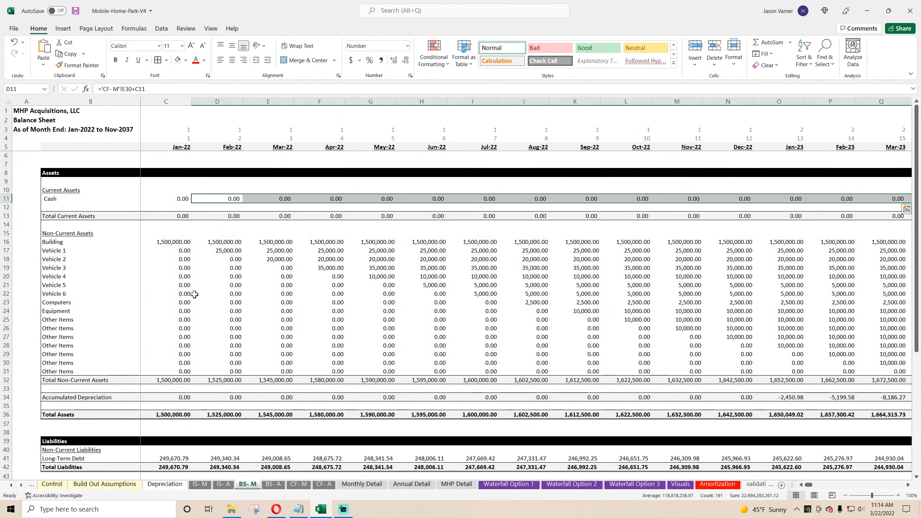
{"action": "left_click", "coordinate": [180, 199]}
{"action": "left_click", "coordinate": [220, 199]}
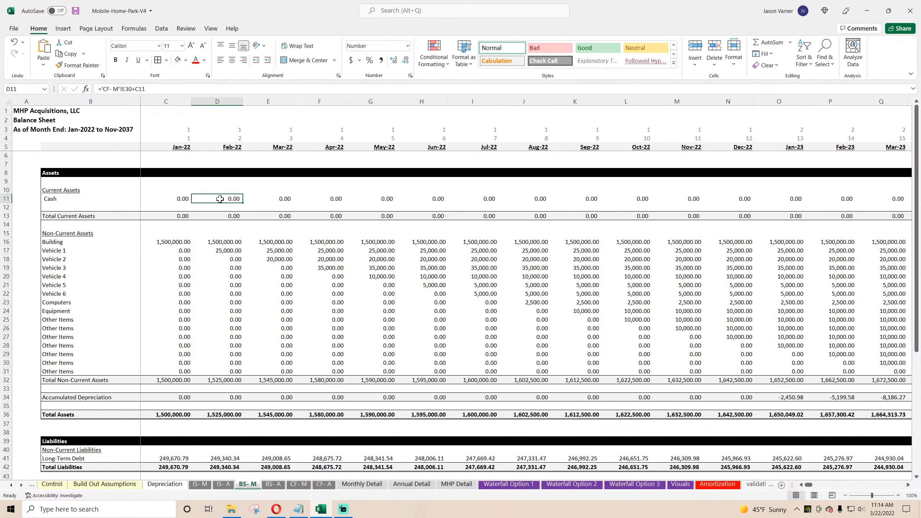
{"action": "left_click_drag", "start_coordinate": [242, 203], "coordinate": [918, 255]}
{"action": "left_click_drag", "start_coordinate": [899, 485], "coordinate": [799, 486]}
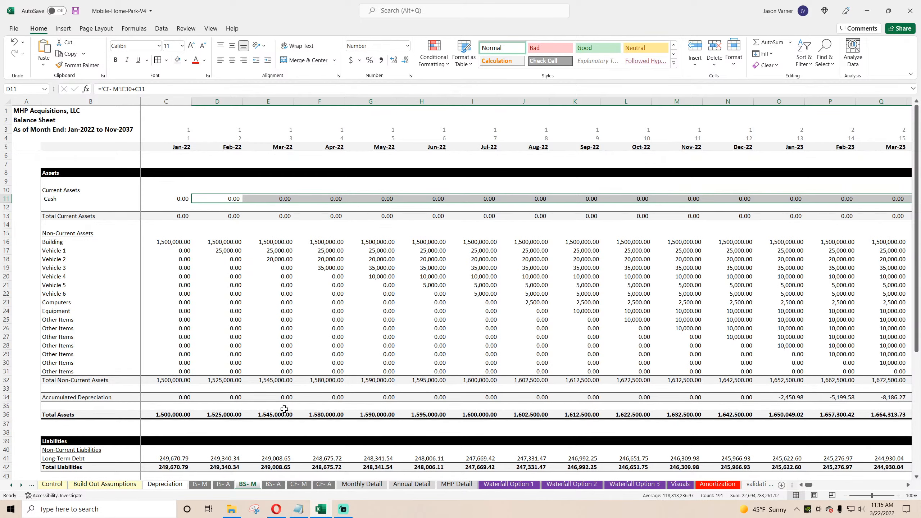
Rename the Building line under Non-Current Assets on the monthly balance sheet as Property
{"action": "left_click", "coordinate": [56, 243]}
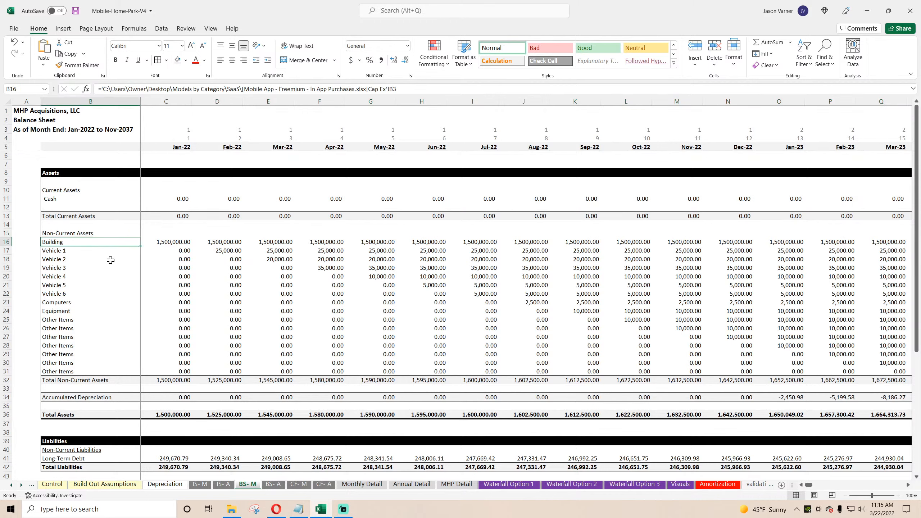
{"action": "type", "text": "Property/"}
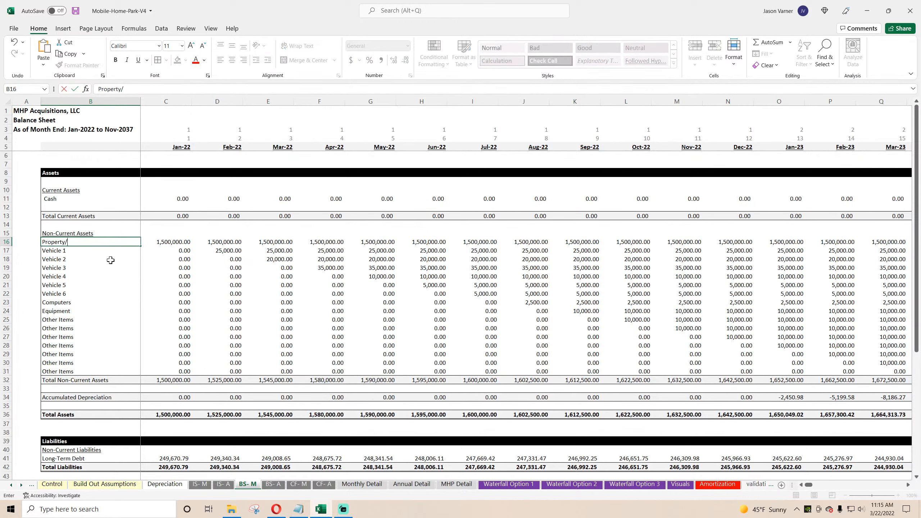
{"action": "type", "text": "Plant"}
{"action": "key", "text": "BackSpace"}
{"action": "key", "text": "BackSpace"}
{"action": "key", "text": "BackSpace"}
{"action": "key", "text": "BackSpace"}
{"action": "key", "text": "BackSpace"}
{"action": "key", "text": "BackSpace"}
{"action": "key", "text": "Return"}
Clear all non-current asset labels below Property, from Vehicle 1 through the last Other Items row (B17:B31)
{"action": "key", "text": "BackSpace"}
{"action": "key", "text": "Return"}
{"action": "key", "text": "Return"}
{"action": "key", "text": "BackSpace"}
{"action": "key", "text": "Return"}
{"action": "key", "text": "BackSpace"}
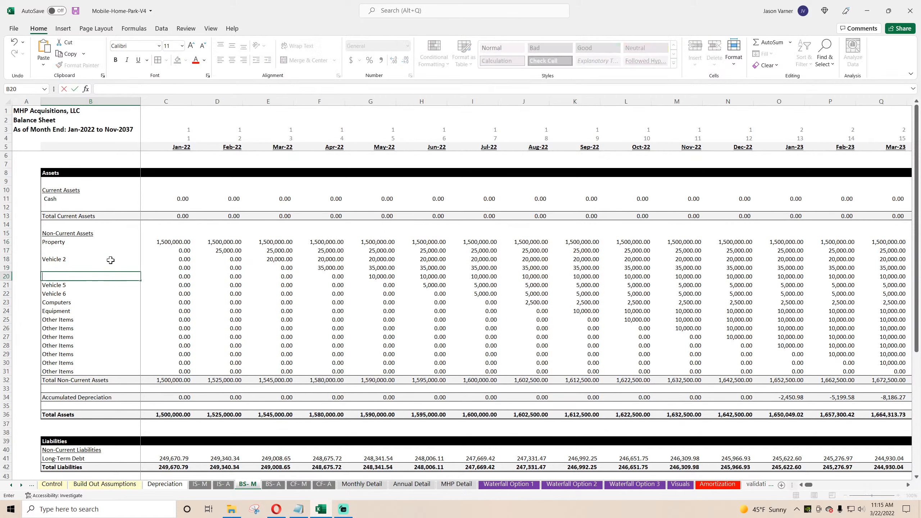
{"action": "key", "text": "Return"}
{"action": "key", "text": "BackSpace"}
{"action": "key", "text": "Return"}
{"action": "key", "text": "Return"}
{"action": "key", "text": "BackSpace"}
{"action": "key", "text": "Return"}
{"action": "key", "text": "BackSpace"}
{"action": "key", "text": "Return"}
{"action": "key", "text": "BackSpace"}
{"action": "key", "text": "Return"}
{"action": "key", "text": "Return"}
{"action": "key", "text": "BackSpace"}
{"action": "key", "text": "Return"}
{"action": "key", "text": "BackSpace"}
{"action": "key", "text": "Return"}
{"action": "key", "text": "BackSpace"}
{"action": "key", "text": "Return"}
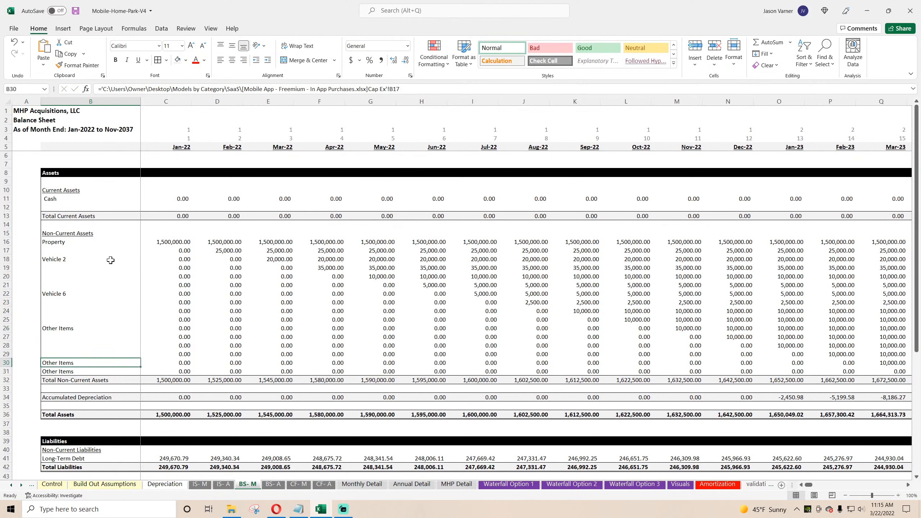
{"action": "key", "text": "BackSpace"}
{"action": "key", "text": "Return"}
{"action": "key", "text": "BackSpace"}
{"action": "key", "text": "Return"}
{"action": "key", "text": "Up"}
{"action": "key", "text": "Up"}
{"action": "key", "text": "Up"}
{"action": "key", "text": "Up"}
{"action": "key", "text": "Up"}
{"action": "key", "text": "Up"}
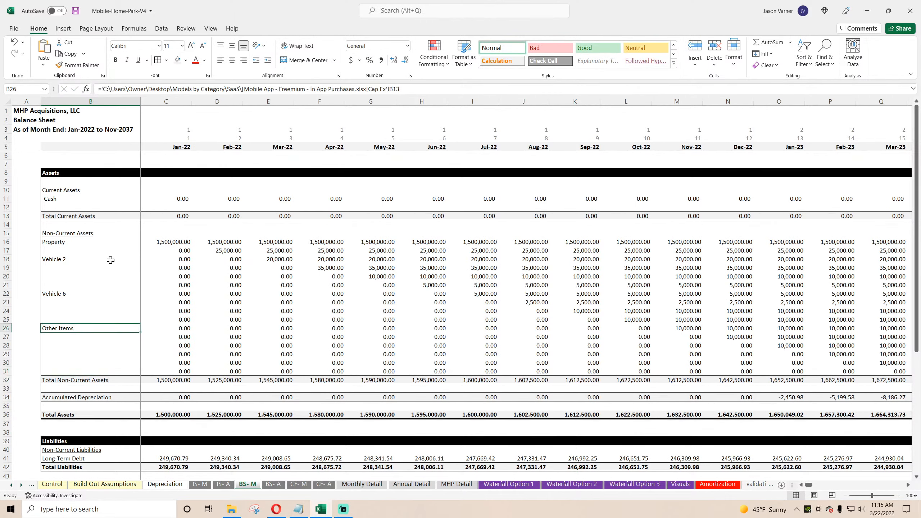
{"action": "key", "text": "BackSpace"}
{"action": "key", "text": "Return"}
{"action": "key", "text": "Up"}
{"action": "key", "text": "Up"}
{"action": "key", "text": "Up"}
{"action": "key", "text": "Up"}
{"action": "key", "text": "Up"}
{"action": "key", "text": "Delete"}
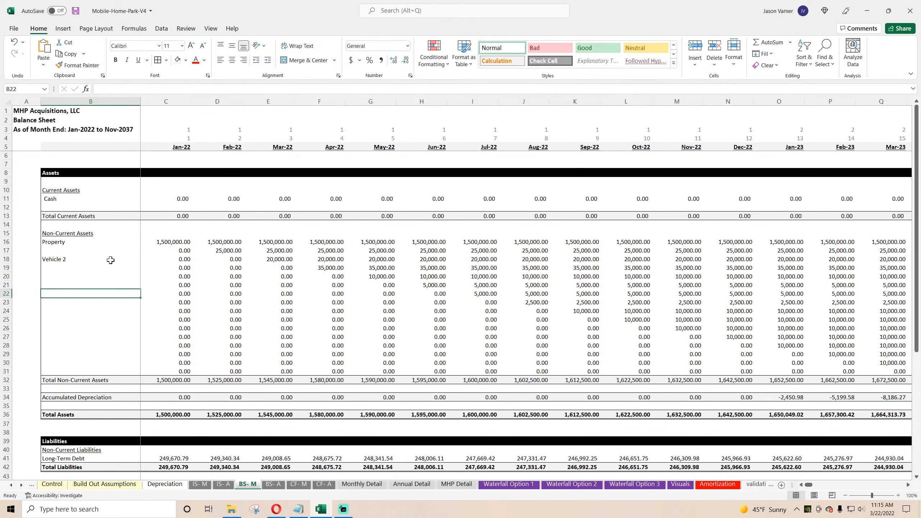
{"action": "key", "text": "Up"}
{"action": "key", "text": "Up"}
{"action": "key", "text": "Up"}
{"action": "key", "text": "Up"}
{"action": "key", "text": "Delete"}
Clear the January 2022 formulas of the unlabelled non-current asset rows below Property (C17:C31)
{"action": "key", "text": "Right"}
{"action": "key", "text": "Up"}
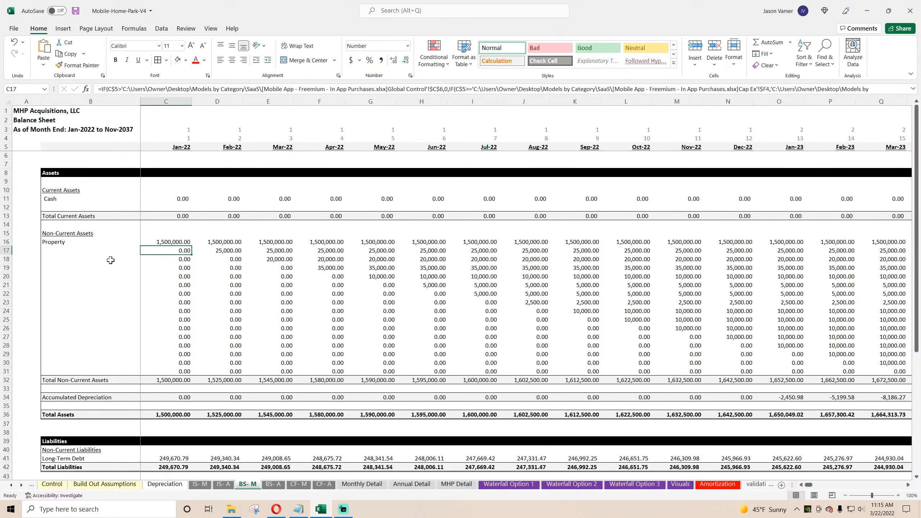
{"action": "key", "text": "Delete"}
{"action": "key", "text": "Down"}
{"action": "key", "text": "Delete"}
{"action": "key", "text": "Down"}
{"action": "key", "text": "Delete"}
{"action": "key", "text": "Down"}
{"action": "key", "text": "Delete"}
{"action": "key", "text": "Down"}
{"action": "key", "text": "Delete"}
{"action": "key", "text": "Down"}
{"action": "key", "text": "Delete"}
{"action": "key", "text": "Down"}
{"action": "key", "text": "Delete"}
{"action": "key", "text": "Down"}
{"action": "key", "text": "Delete"}
{"action": "key", "text": "Down"}
{"action": "key", "text": "Delete"}
{"action": "key", "text": "Down"}
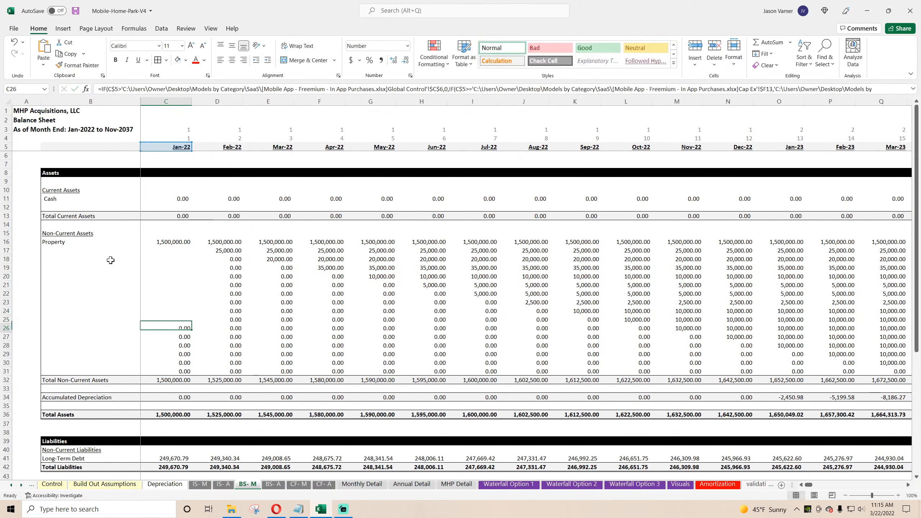
{"action": "key", "text": "Delete"}
{"action": "key", "text": "Down"}
{"action": "key", "text": "Delete"}
{"action": "key", "text": "Down"}
{"action": "key", "text": "Delete"}
{"action": "key", "text": "Down"}
{"action": "key", "text": "Delete"}
{"action": "key", "text": "Down"}
{"action": "key", "text": "BackSpace"}
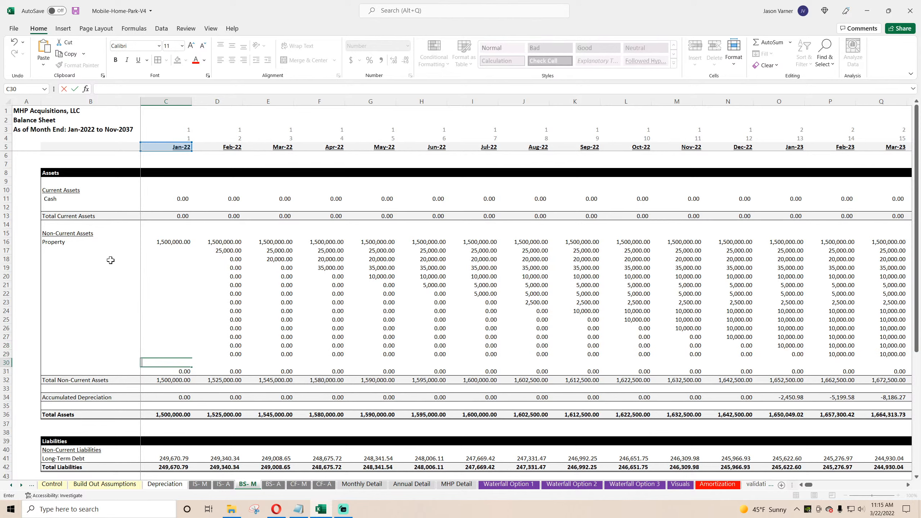
{"action": "key", "text": "Down"}
{"action": "key", "text": "Delete"}
{"action": "key", "text": "Down"}
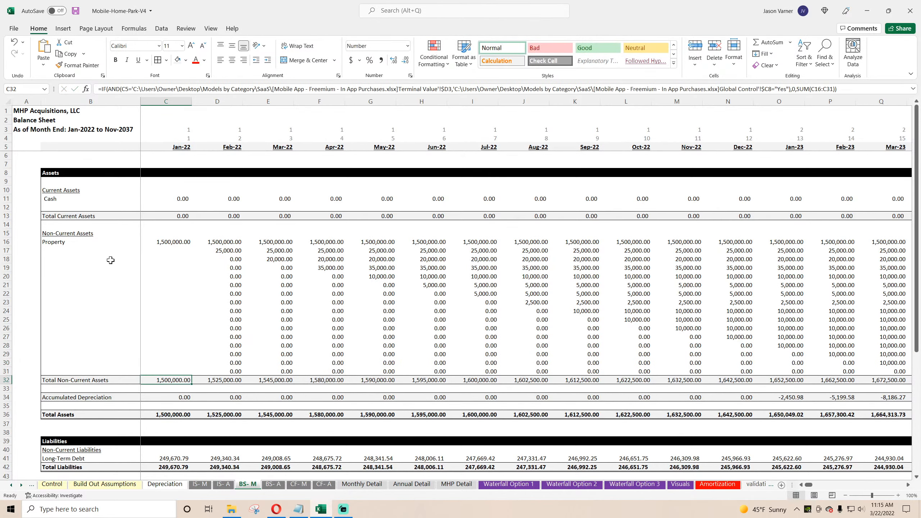
Link the January 2022 Property value to the negated MHP Acquisition/Development/Land line on the CF- M sheet
{"action": "key", "text": "Up"}
{"action": "key", "text": "Up"}
{"action": "key", "text": "Up"}
{"action": "key", "text": "Up"}
{"action": "key", "text": "Up"}
{"action": "key", "text": "Up"}
{"action": "key", "text": "Up"}
{"action": "key", "text": "Up"}
{"action": "key", "text": "Up"}
{"action": "key", "text": "Up"}
{"action": "key", "text": "Up"}
{"action": "key", "text": "Up"}
{"action": "key", "text": "Up"}
{"action": "key", "text": "Up"}
{"action": "key", "text": "Up"}
{"action": "key", "text": "Up"}
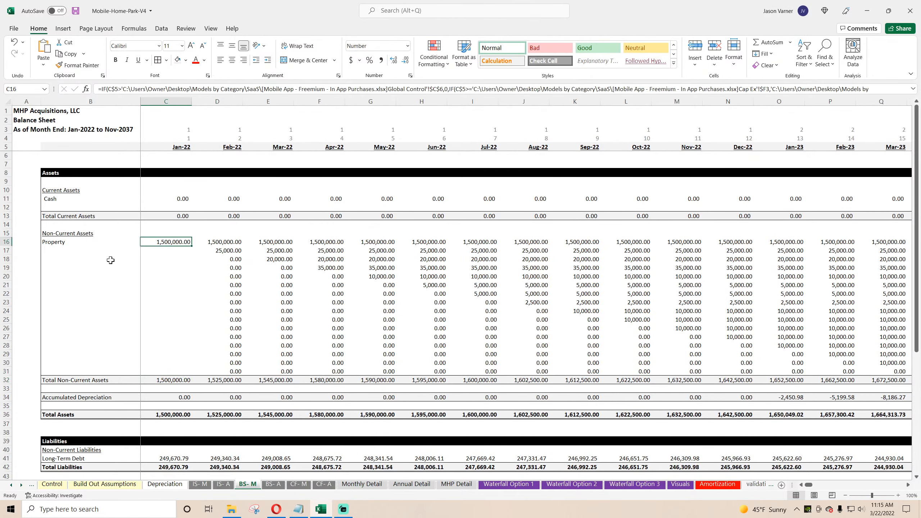
{"action": "type", "text": "="}
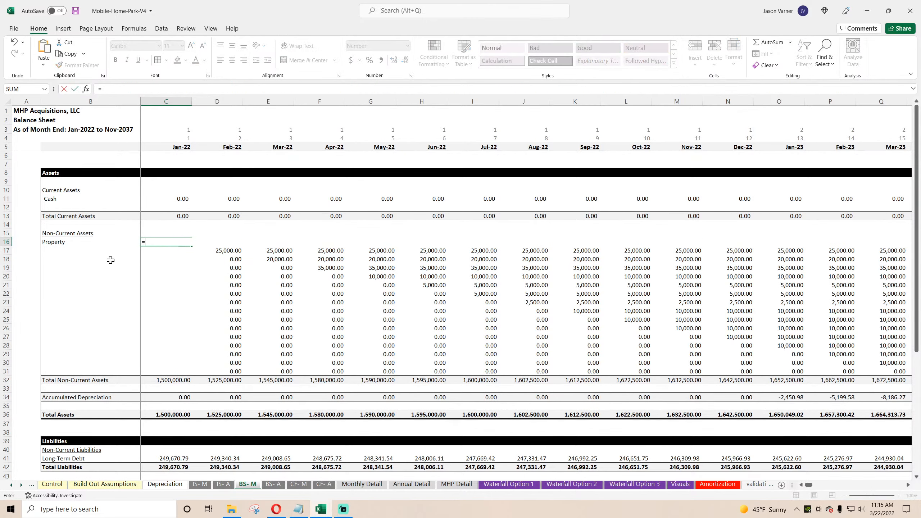
{"action": "left_click", "coordinate": [298, 484]}
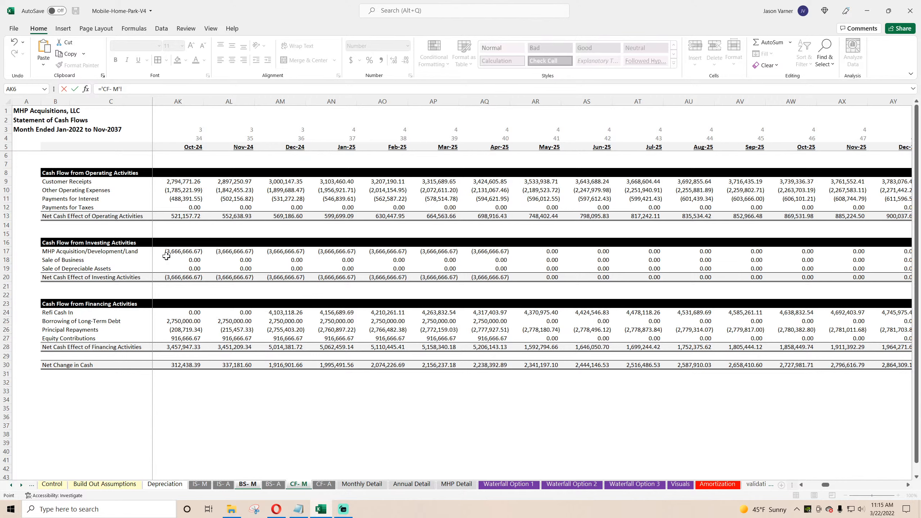
{"action": "left_click_drag", "start_coordinate": [135, 91], "coordinate": [97, 89]}
{"action": "type", "text": "="}
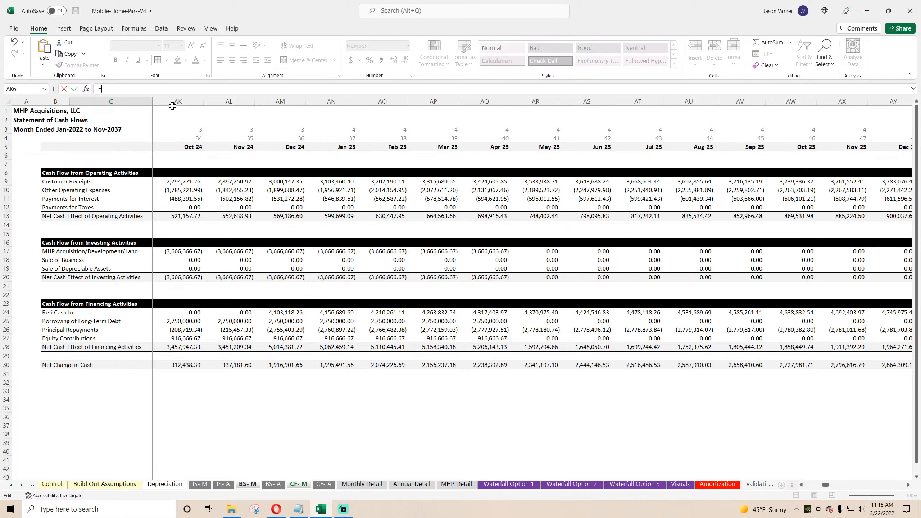
{"action": "type", "text": "-'CF- M'!AL17+"}
{"action": "key", "text": "Return"}
Fill the Property formula into February 2022 and add the prior month's balance, giving =-'CF- M'!AL17+C16
{"action": "left_click_drag", "start_coordinate": [191, 246], "coordinate": [234, 247]}
{"action": "left_click", "coordinate": [232, 243]}
{"action": "left_click", "coordinate": [167, 88]}
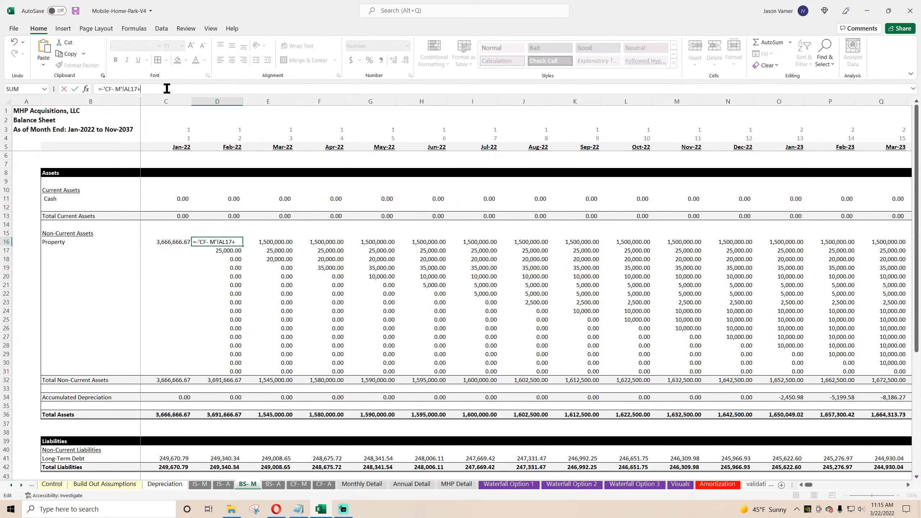
{"action": "left_click", "coordinate": [171, 242]}
{"action": "key", "text": "Return"}
{"action": "left_click", "coordinate": [232, 243]}
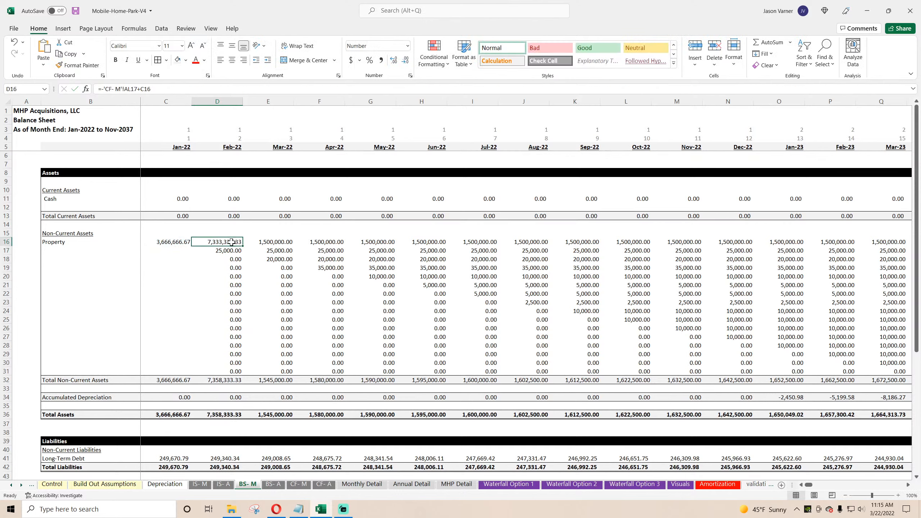
Clear the February 2022 formulas of the unlabelled asset rows below Property (D17:D31)
{"action": "left_click", "coordinate": [228, 251]}
{"action": "key", "text": "BackSpace"}
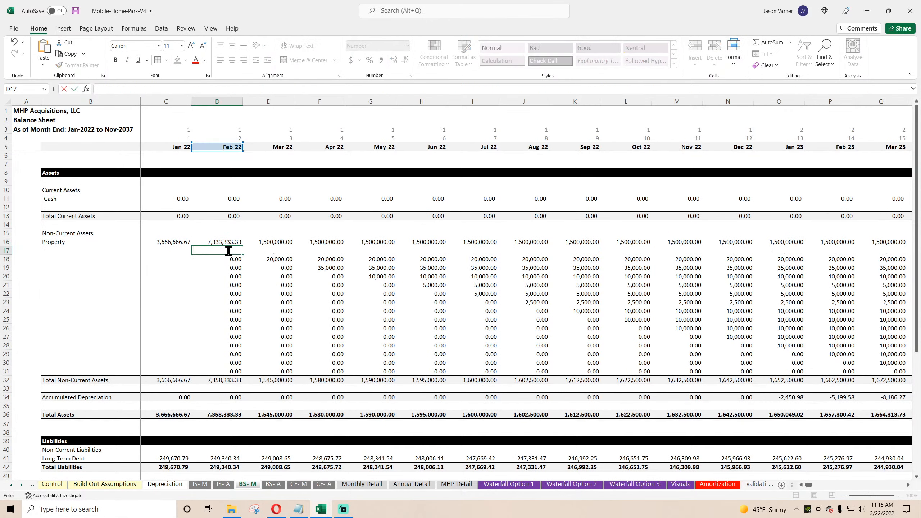
{"action": "key", "text": "Return"}
{"action": "key", "text": "BackSpace"}
{"action": "key", "text": "Return"}
{"action": "key", "text": "BackSpace"}
{"action": "key", "text": "Return"}
{"action": "key", "text": "BackSpace"}
{"action": "key", "text": "Return"}
{"action": "key", "text": "BackSpace"}
{"action": "left_click", "coordinate": [229, 253]}
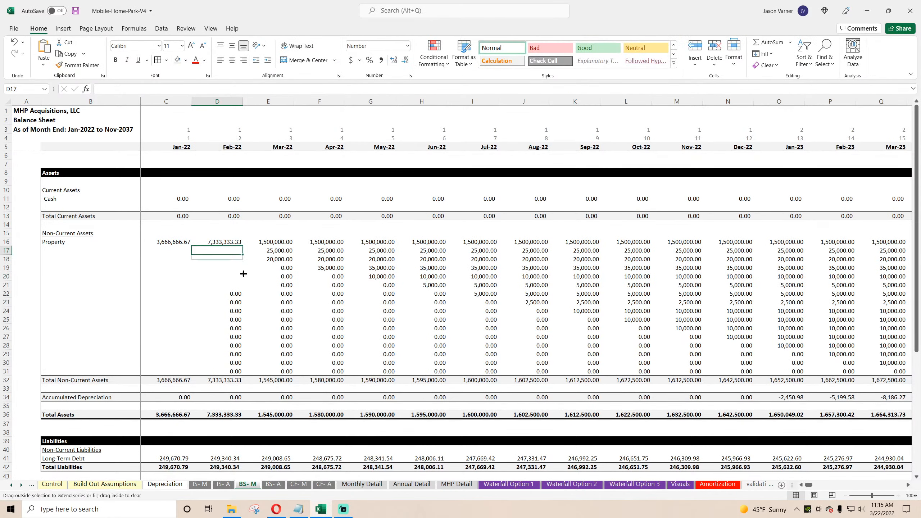
{"action": "left_click_drag", "start_coordinate": [243, 274], "coordinate": [242, 373]}
{"action": "left_click", "coordinate": [240, 244]}
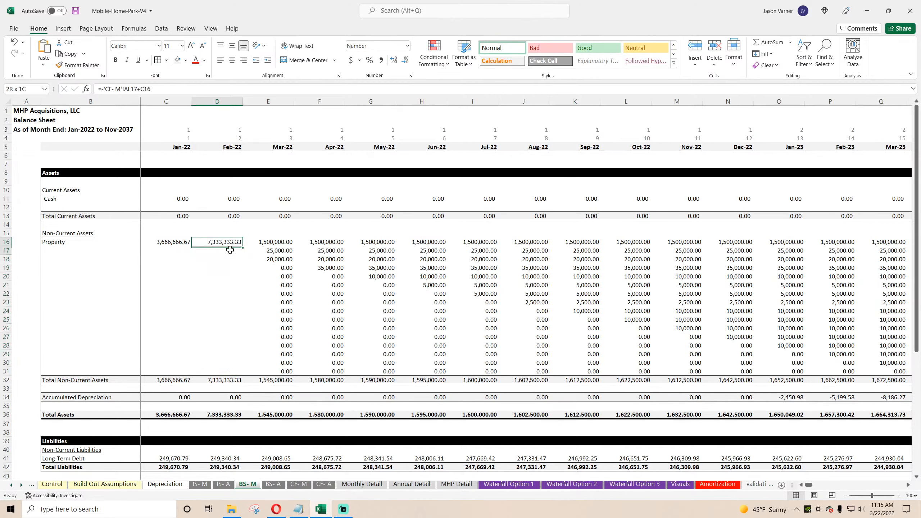
Fill the February 2022 Property formula and the cleared rows below it across all following months through December 2037
{"action": "mouse_move", "coordinate": [230, 249]}
{"action": "left_mouse_down"}
{"action": "mouse_move", "coordinate": [231, 372]}
{"action": "mouse_move", "coordinate": [919, 391]}
{"action": "mouse_move", "coordinate": [856, 379]}
{"action": "left_mouse_up"}
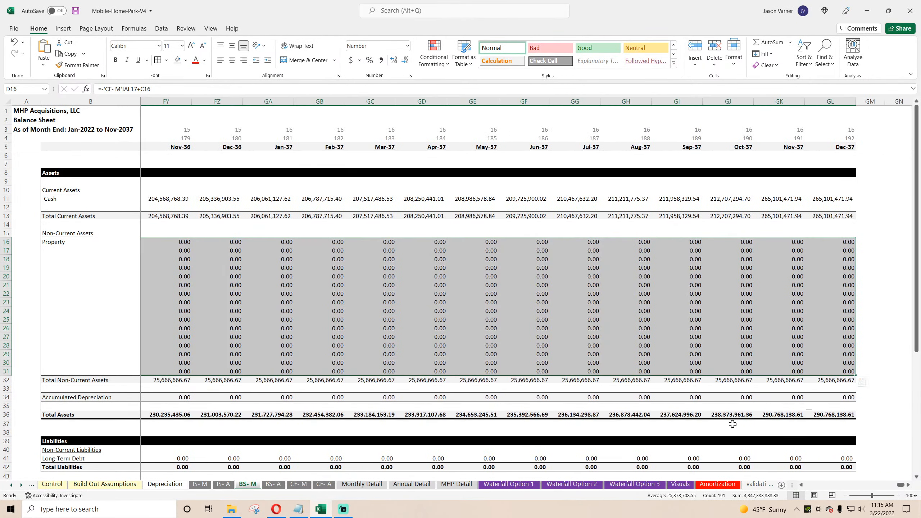
{"action": "left_click_drag", "start_coordinate": [901, 485], "coordinate": [798, 489]}
{"action": "left_click", "coordinate": [174, 380]}
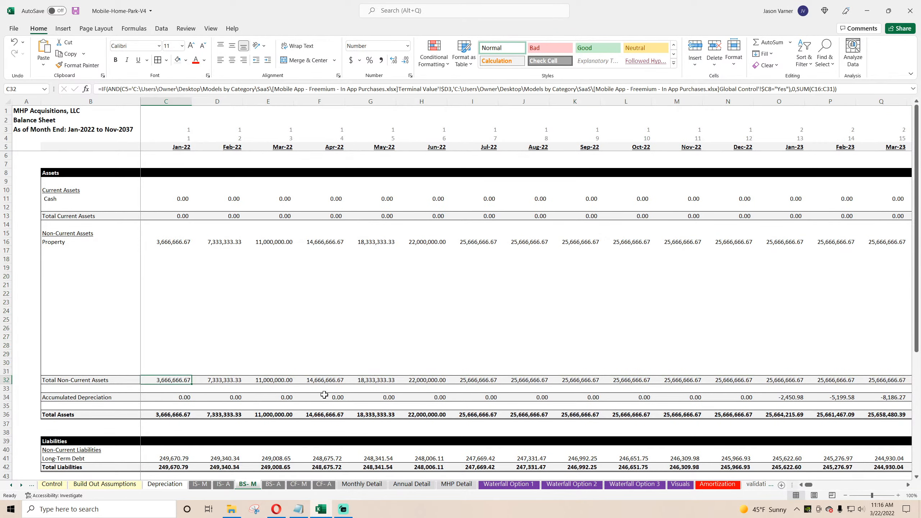
{"action": "type", "text": "="}
{"action": "left_click", "coordinate": [199, 484]}
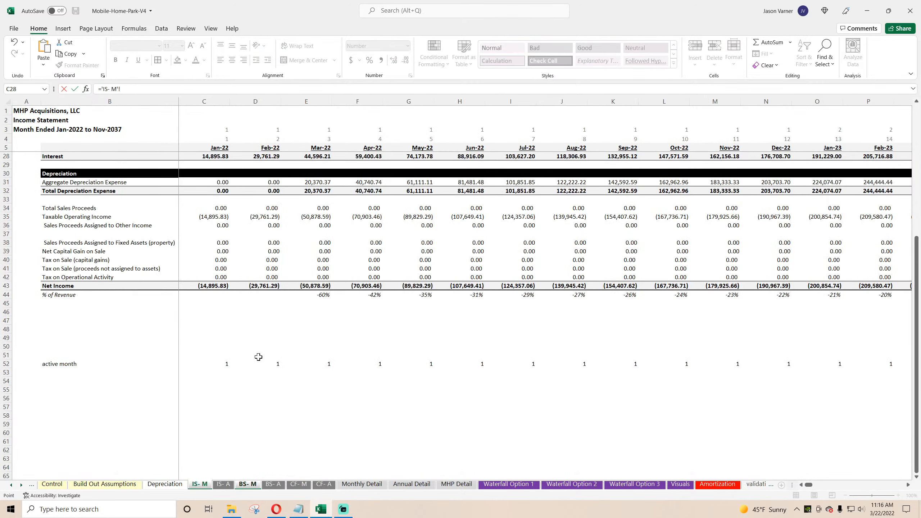
{"action": "scroll", "coordinate": [258, 357], "scroll_direction": "up", "scroll_amount": 4}
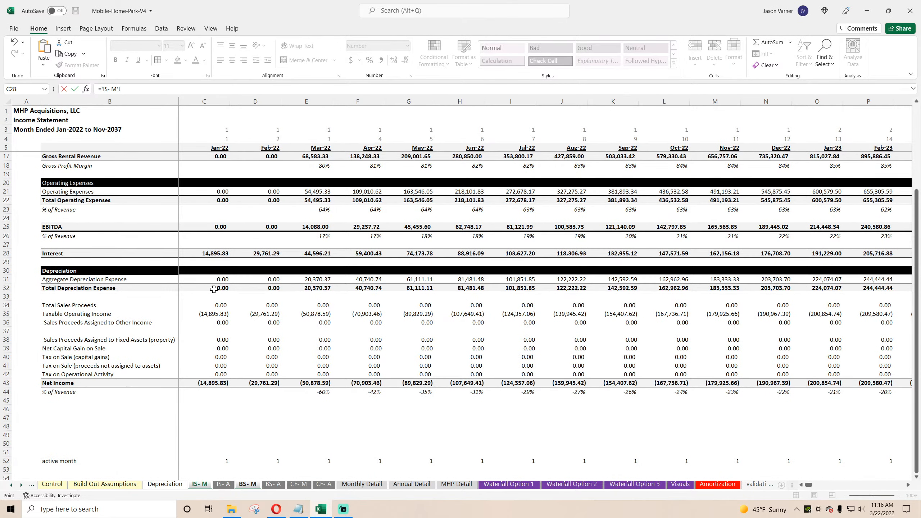
{"action": "left_click", "coordinate": [213, 289]}
{"action": "key", "text": "Return"}
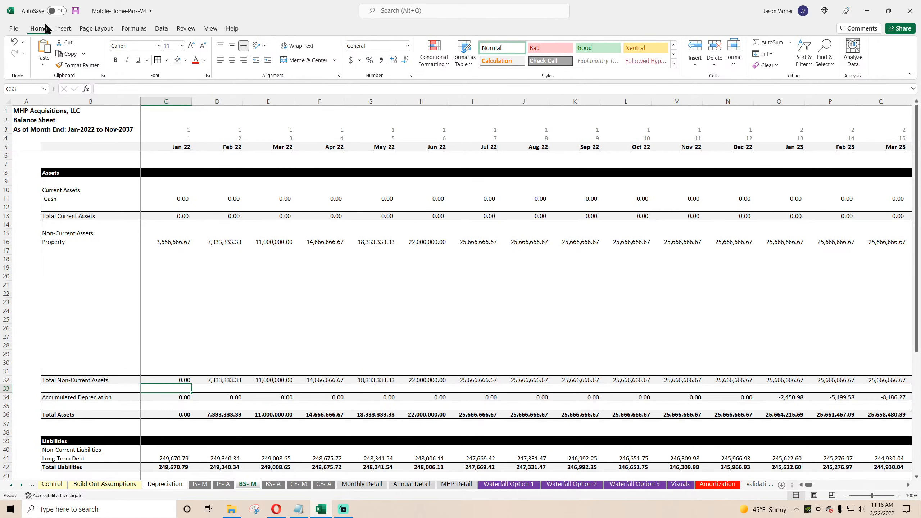
{"action": "left_click", "coordinate": [14, 41]}
Link January 2022 Accumulated Depreciation to the negated Total Depreciation Expense on the IS- M sheet
{"action": "left_click", "coordinate": [179, 397]}
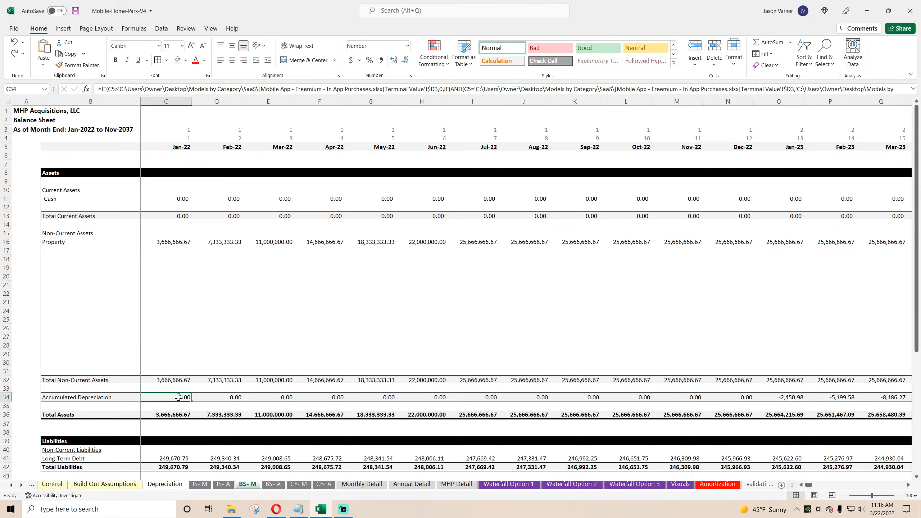
{"action": "left_click", "coordinate": [218, 399]}
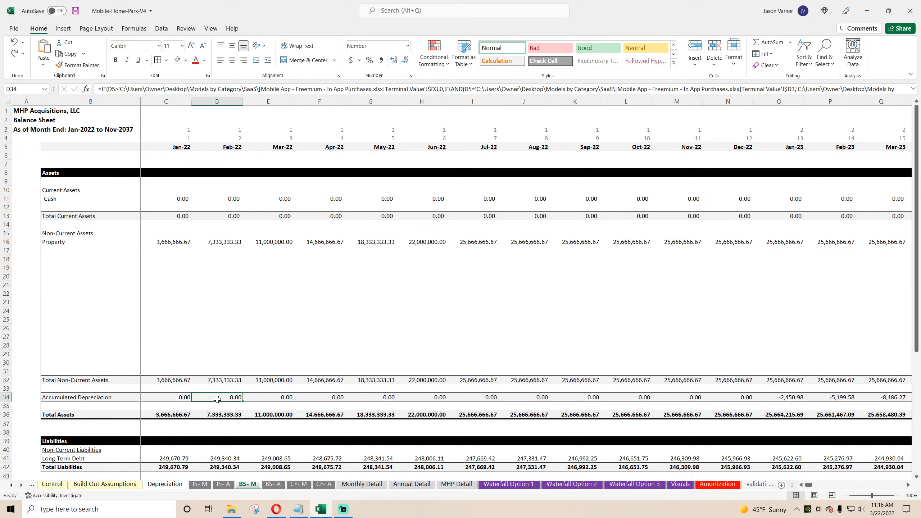
{"action": "left_click", "coordinate": [163, 397]}
{"action": "type", "text": "="}
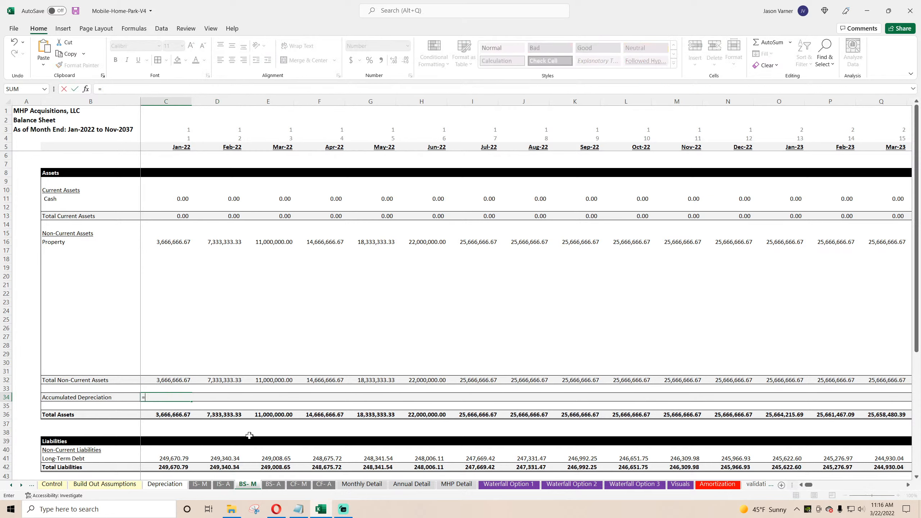
{"action": "left_click", "coordinate": [200, 484]}
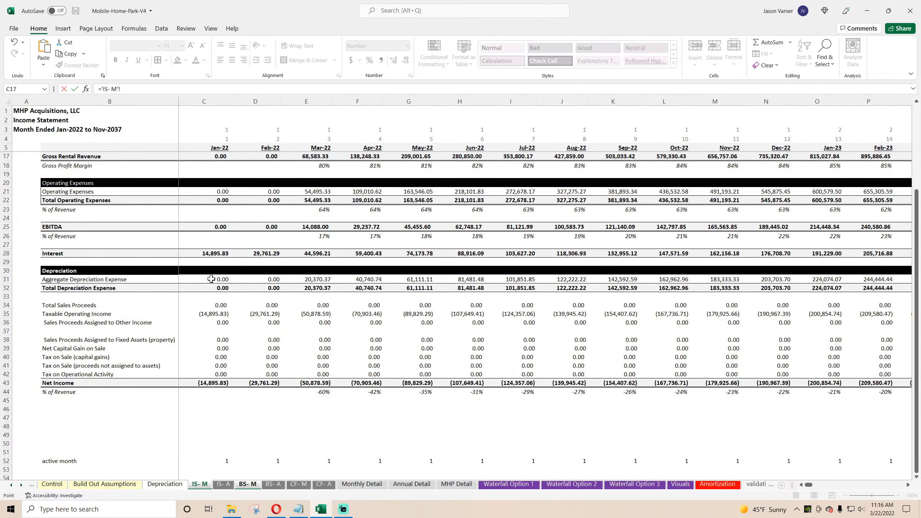
{"action": "left_click_drag", "start_coordinate": [99, 91], "coordinate": [125, 87]}
{"action": "type", "text": "=-"}
{"action": "left_click", "coordinate": [214, 288]}
{"action": "key", "text": "Return"}
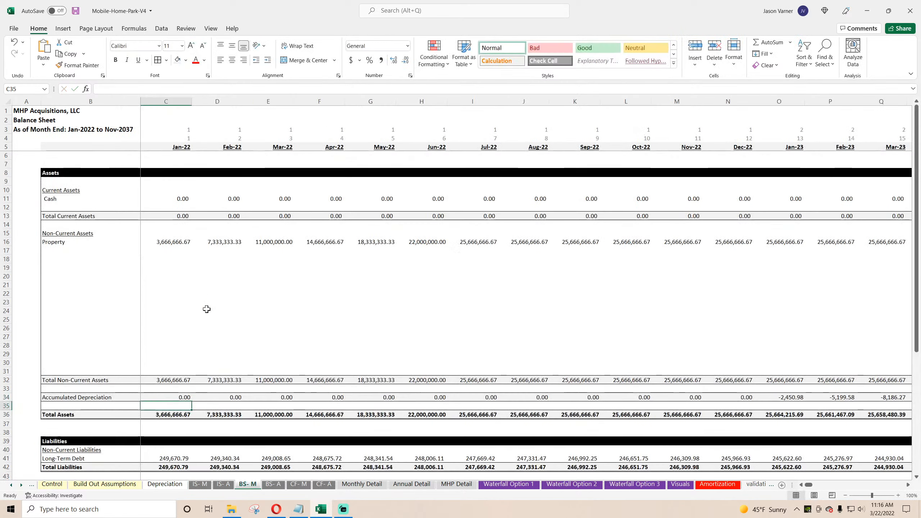
Extend Accumulated Depreciation to February 2022 as =-'IS- M'!D32-C34 and fill that formula through September 2022
{"action": "left_click", "coordinate": [182, 397]}
{"action": "left_click_drag", "start_coordinate": [192, 401], "coordinate": [226, 401]}
{"action": "left_click", "coordinate": [229, 397]}
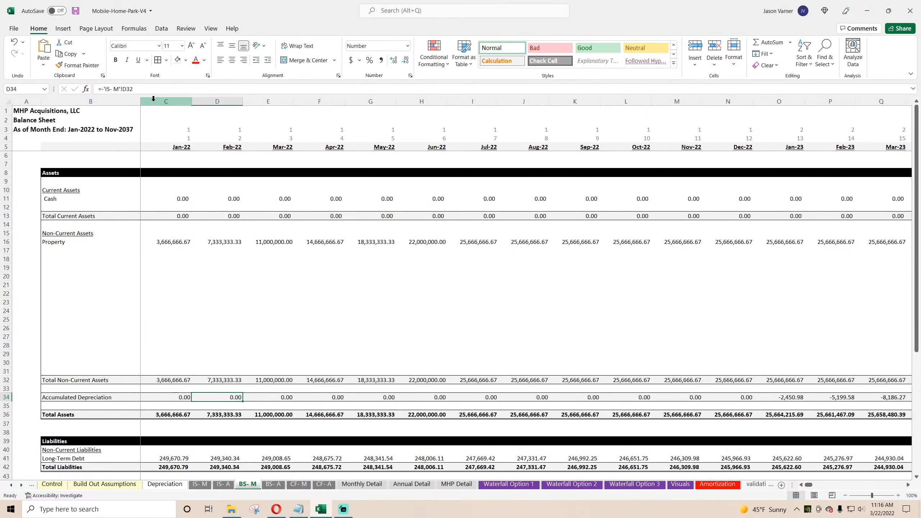
{"action": "left_click", "coordinate": [151, 88]}
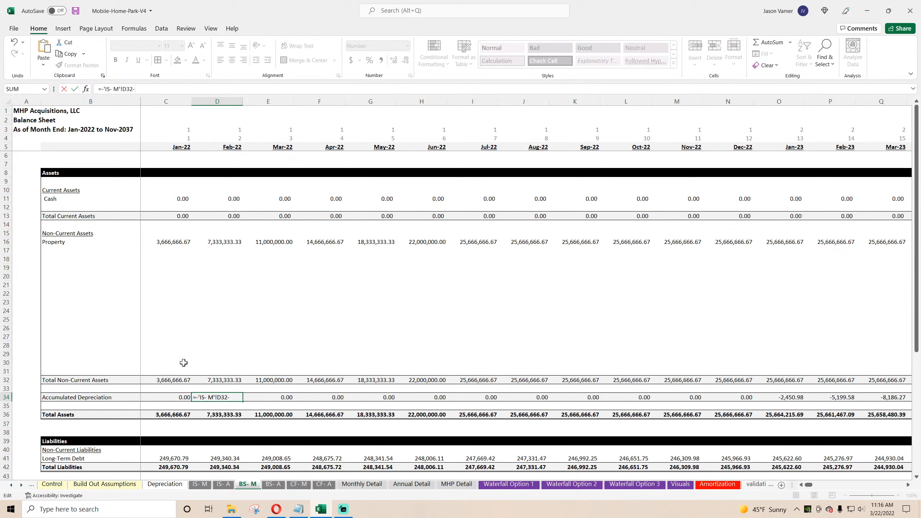
{"action": "left_click", "coordinate": [175, 398]}
{"action": "key", "text": "ctrl+Return"}
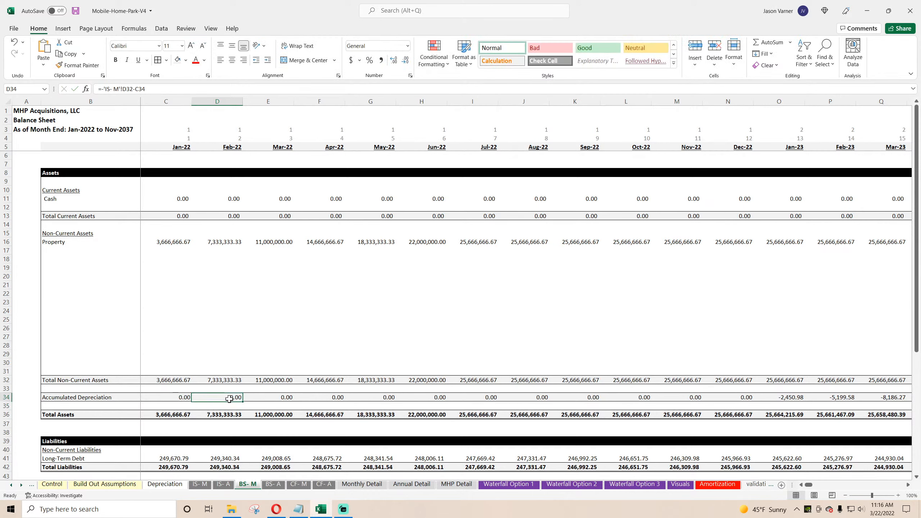
{"action": "left_click_drag", "start_coordinate": [243, 401], "coordinate": [394, 401]}
{"action": "left_click_drag", "start_coordinate": [506, 403], "coordinate": [588, 402]}
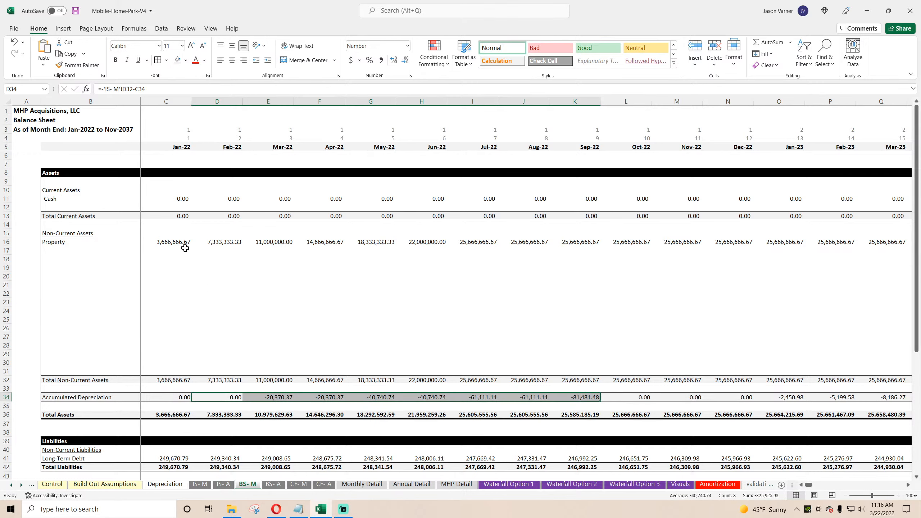
Check MHP #1's start month and revenue delay on the Build Out Assumptions sheet and slightly widen the Start Month column
{"action": "left_click", "coordinate": [172, 241]}
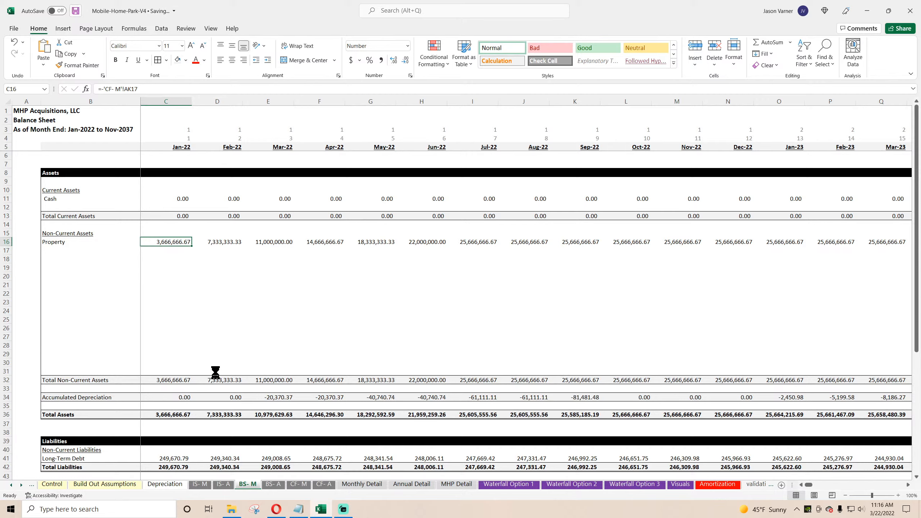
{"action": "left_click", "coordinate": [12, 485]}
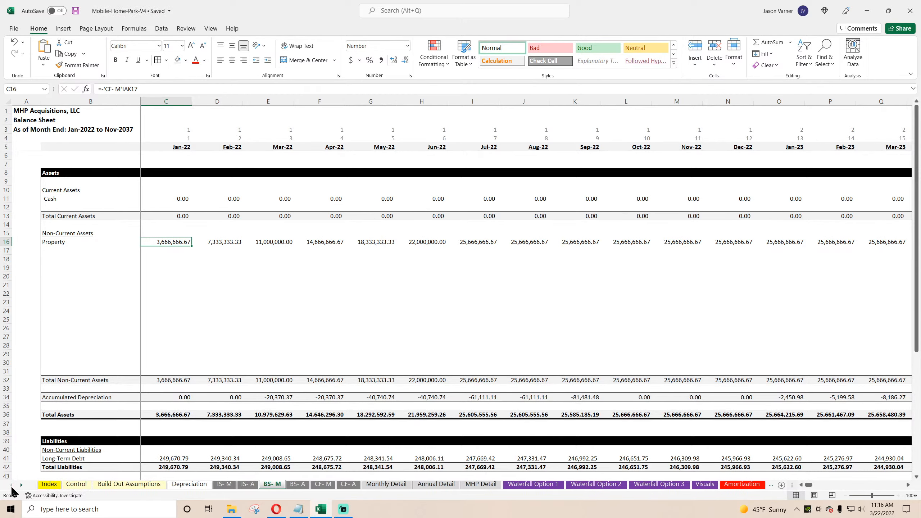
{"action": "left_click", "coordinate": [108, 486]}
{"action": "left_click", "coordinate": [168, 161]}
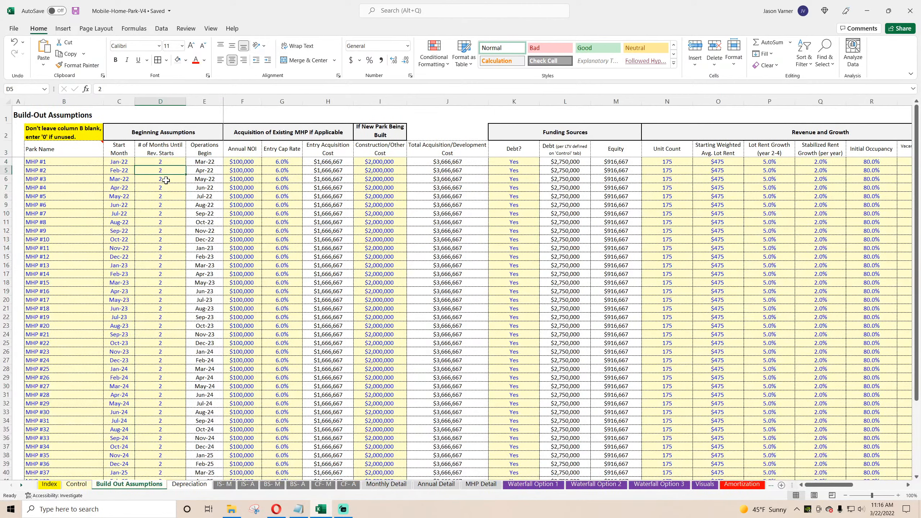
{"action": "left_click", "coordinate": [118, 162]}
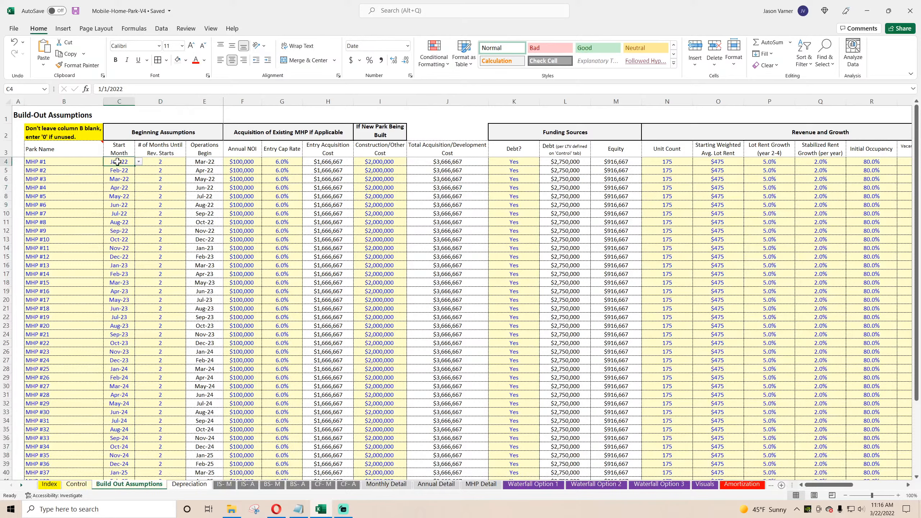
{"action": "left_click_drag", "start_coordinate": [137, 104], "coordinate": [138, 104]}
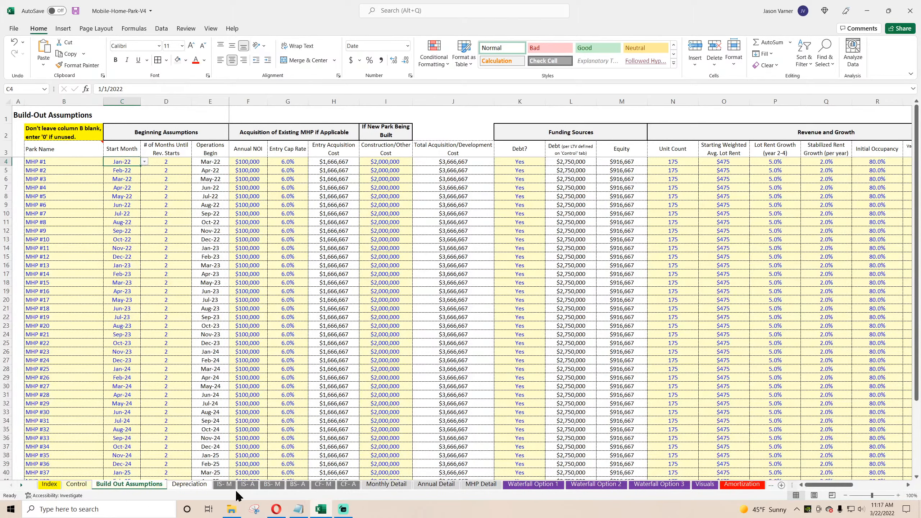
Trace the IS- M sheet's January 2022 Aggregate Depreciation Expense back to MHP #1's monthly formula on the Depreciation sheet
{"action": "left_click", "coordinate": [224, 484]}
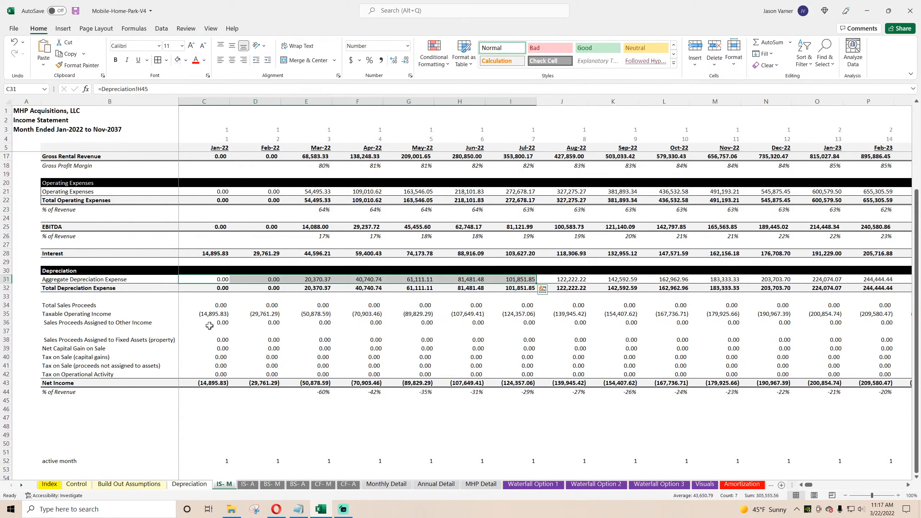
{"action": "scroll", "coordinate": [206, 339], "scroll_direction": "up", "scroll_amount": 4}
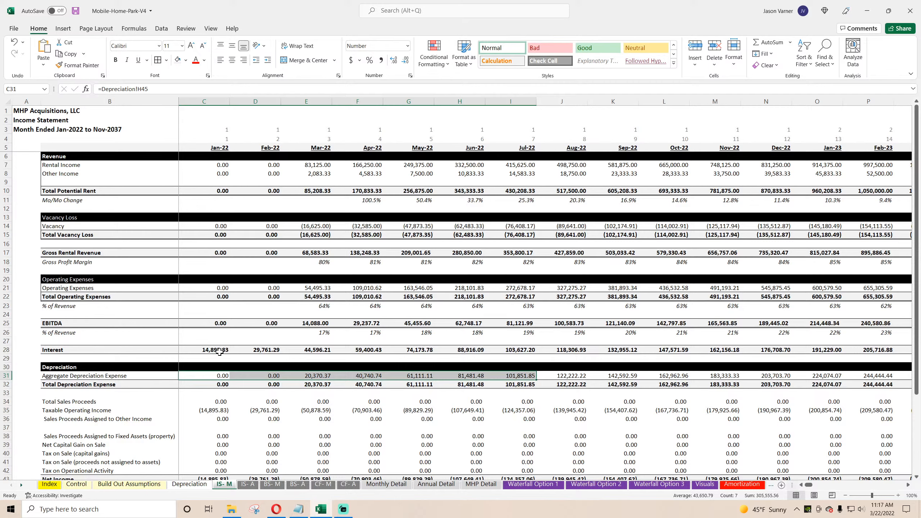
{"action": "left_click", "coordinate": [216, 375]}
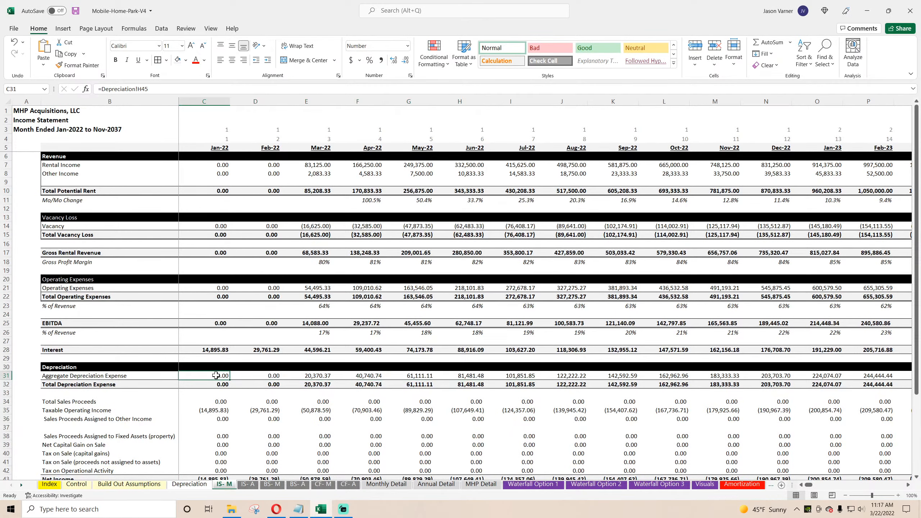
{"action": "left_click", "coordinate": [189, 484]}
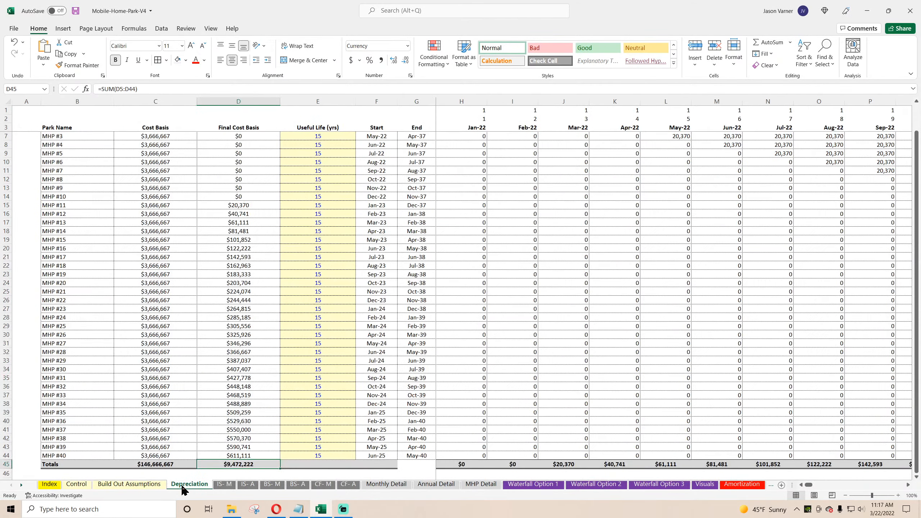
{"action": "scroll", "coordinate": [510, 374], "scroll_direction": "up", "scroll_amount": 1}
{"action": "left_click", "coordinate": [469, 144]}
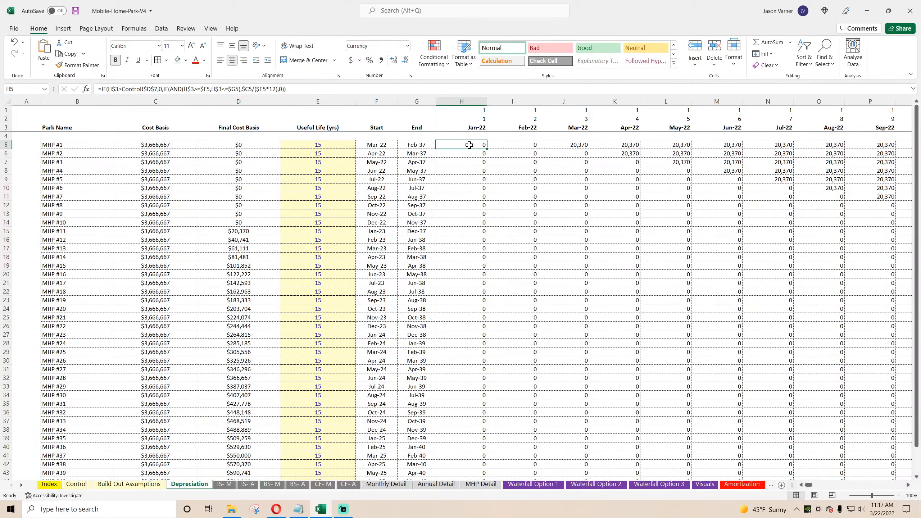
Change MHP #1's depreciation Start formula to ='Build Out Assumptions'!C4 and fill it down for all 40 parks
{"action": "left_click", "coordinate": [377, 143]}
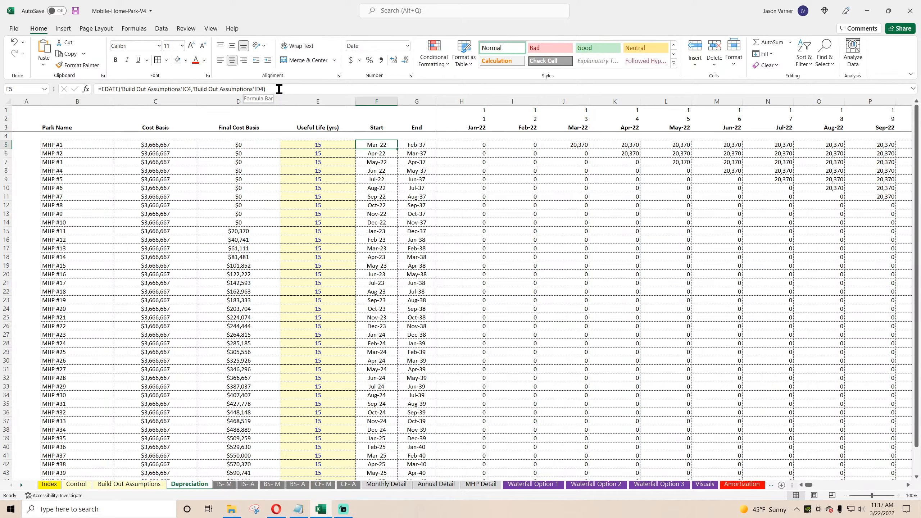
{"action": "left_click_drag", "start_coordinate": [279, 89], "coordinate": [195, 88]}
{"action": "key", "text": "BackSpace"}
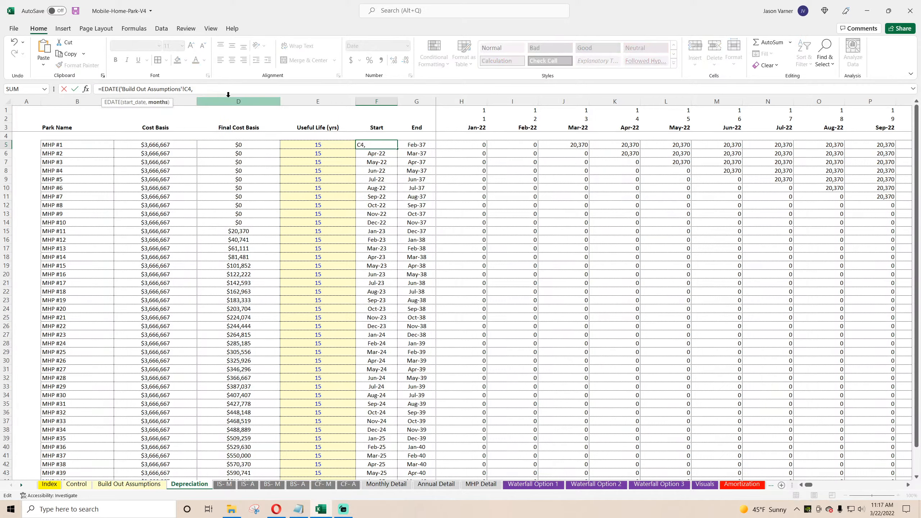
{"action": "key", "text": "BackSpace"}
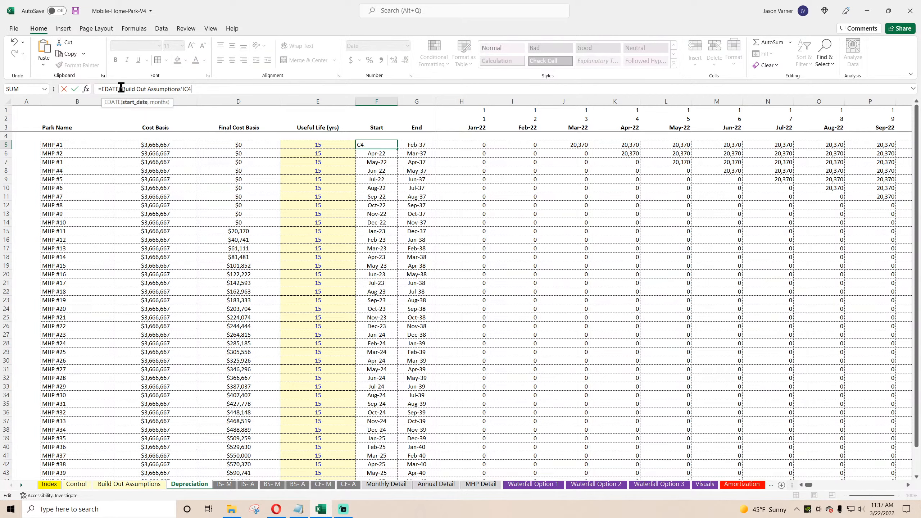
{"action": "left_click_drag", "start_coordinate": [121, 88], "coordinate": [101, 89]}
{"action": "key", "text": "BackSpace"}
{"action": "key", "text": "Return"}
{"action": "left_click", "coordinate": [390, 146]}
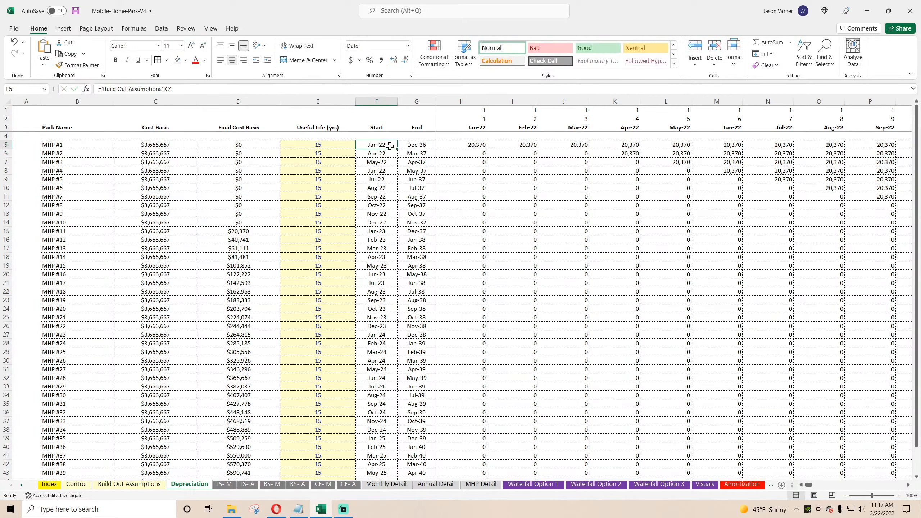
{"action": "double_click", "coordinate": [397, 148]}
Check the monthly depreciation totals and the sum of MHP #1's depreciation across the timeline
{"action": "scroll", "coordinate": [455, 300], "scroll_direction": "down", "scroll_amount": 10}
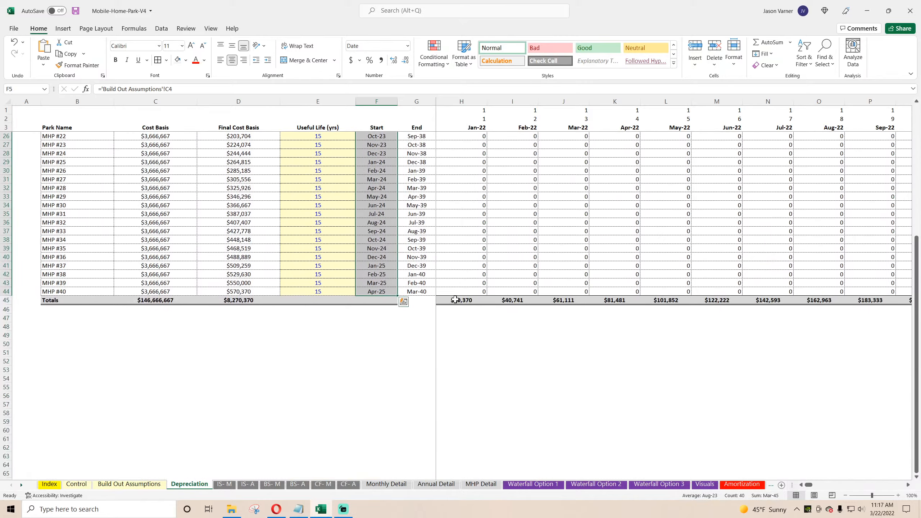
{"action": "scroll", "coordinate": [455, 299], "scroll_direction": "up", "scroll_amount": 10}
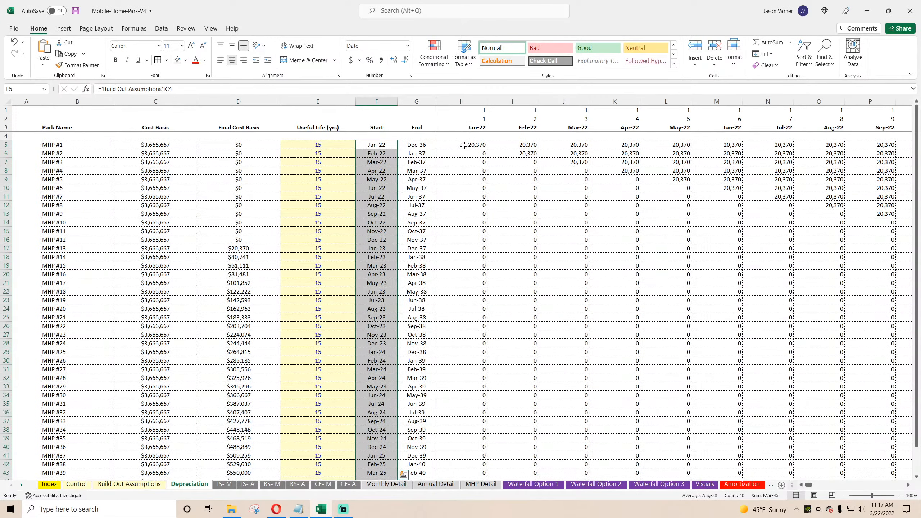
{"action": "left_click_drag", "start_coordinate": [463, 145], "coordinate": [919, 150]}
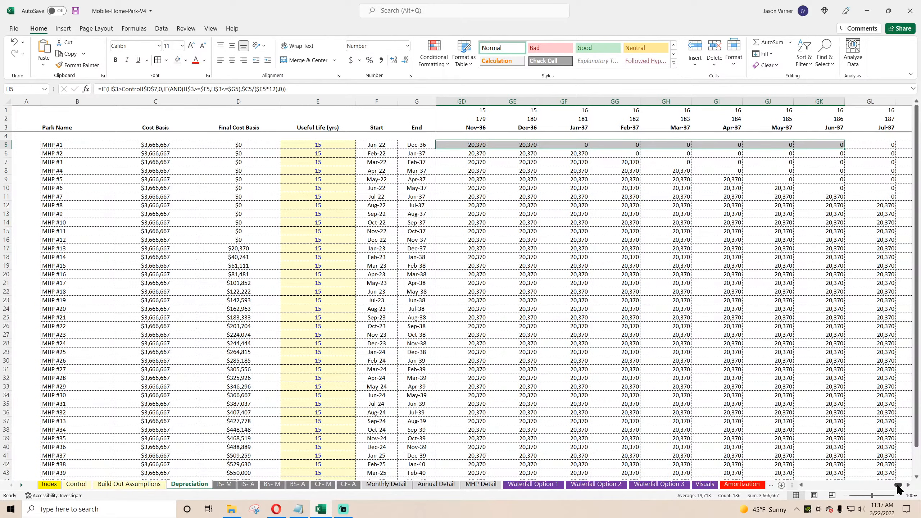
{"action": "left_click_drag", "start_coordinate": [898, 485], "coordinate": [695, 455]}
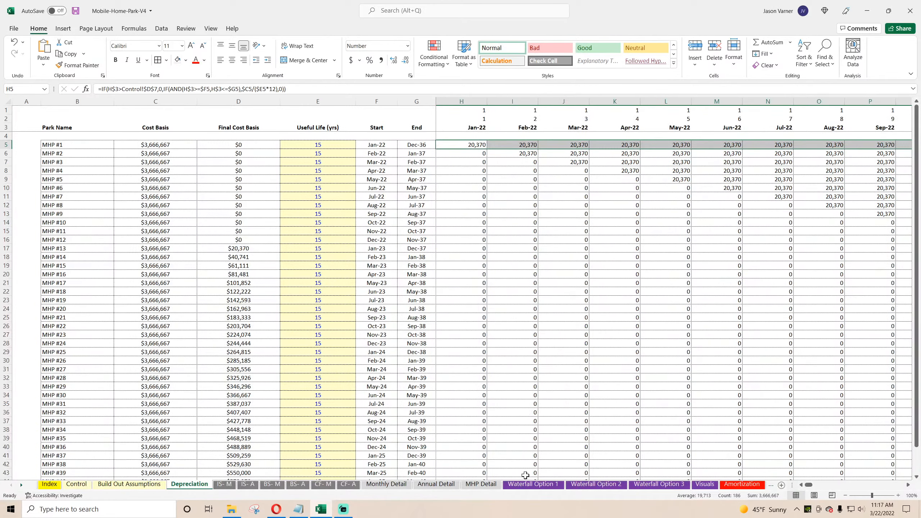
Change the BS- M sheet's February 2022 Accumulated Depreciation formula to =-'IS- M'!D32+C34 and fill it across through December 2037
{"action": "left_click", "coordinate": [272, 484]}
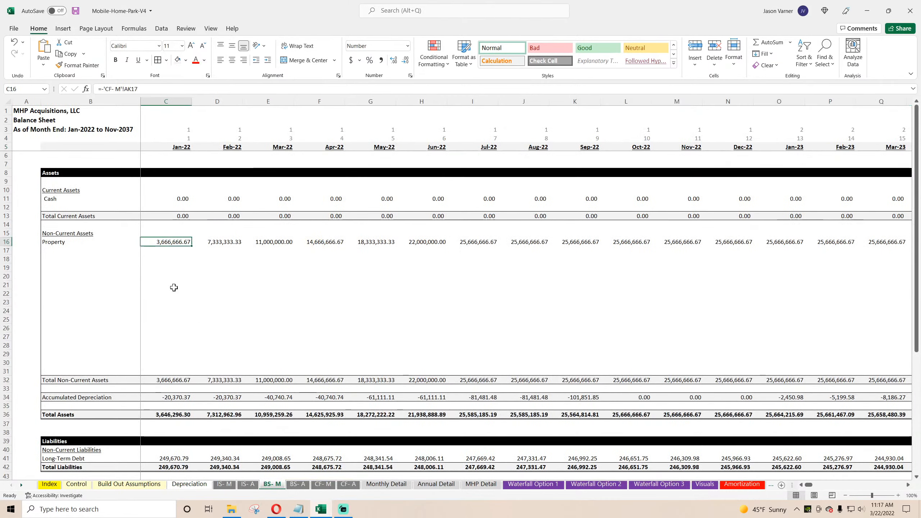
{"action": "left_click", "coordinate": [168, 399]}
{"action": "left_click", "coordinate": [215, 398]}
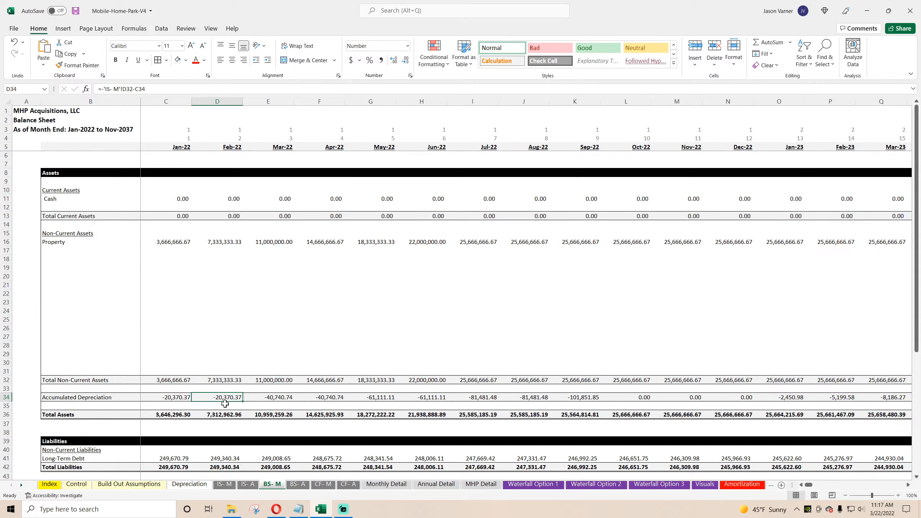
{"action": "left_click", "coordinate": [160, 89]}
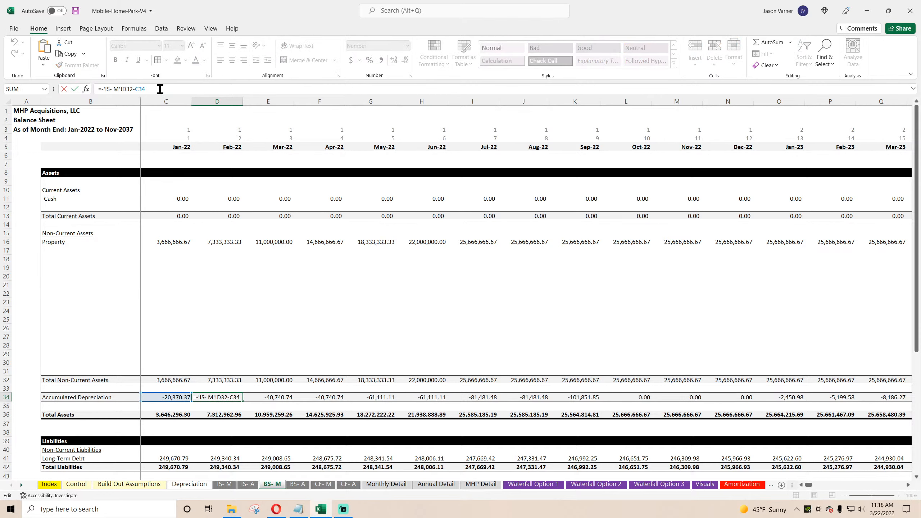
{"action": "key", "text": "Return"}
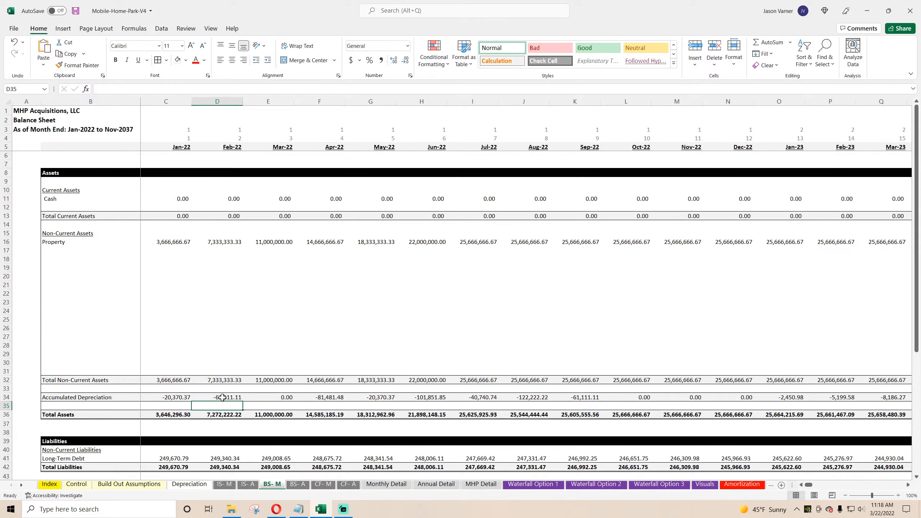
{"action": "left_click", "coordinate": [223, 397]}
{"action": "left_click_drag", "start_coordinate": [243, 401], "coordinate": [853, 398]}
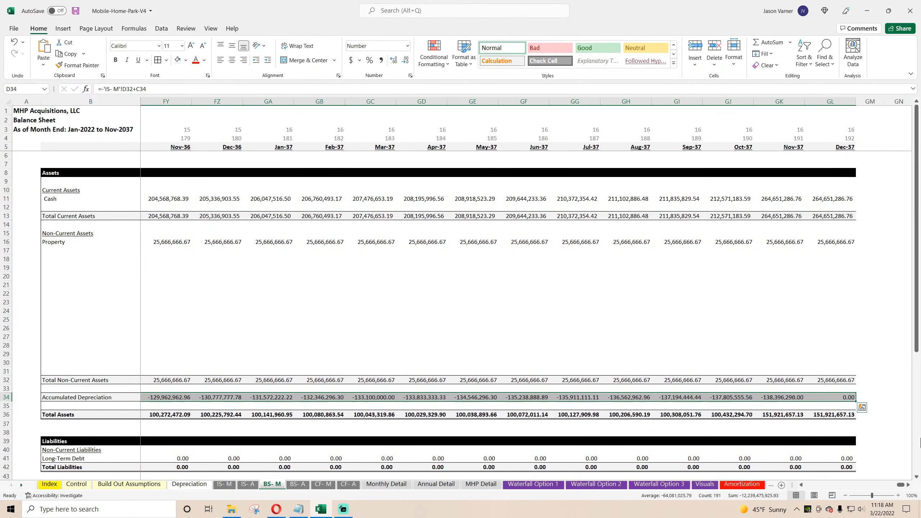
Save the workbook and check the Accumulated Depreciation for November and December 2037
{"action": "left_click", "coordinate": [843, 380]}
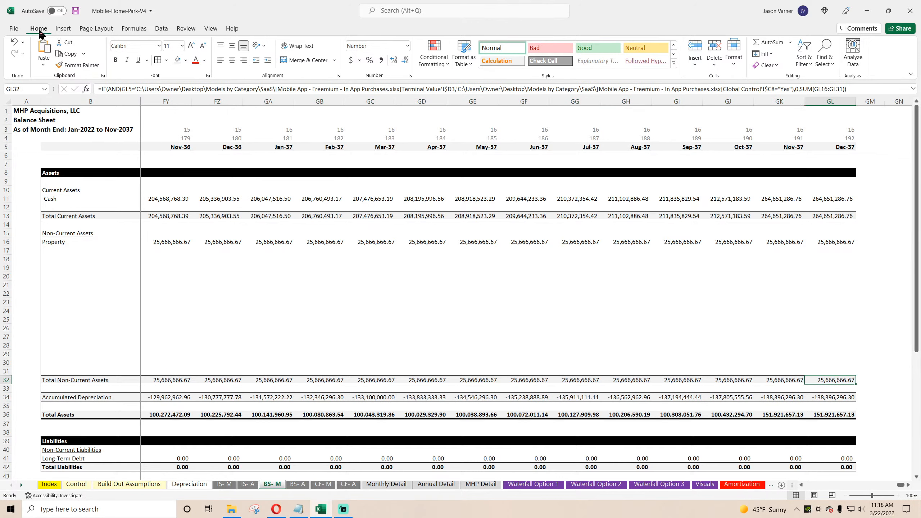
{"action": "left_click", "coordinate": [75, 11]}
{"action": "left_click", "coordinate": [783, 397]}
{"action": "left_click", "coordinate": [831, 397]}
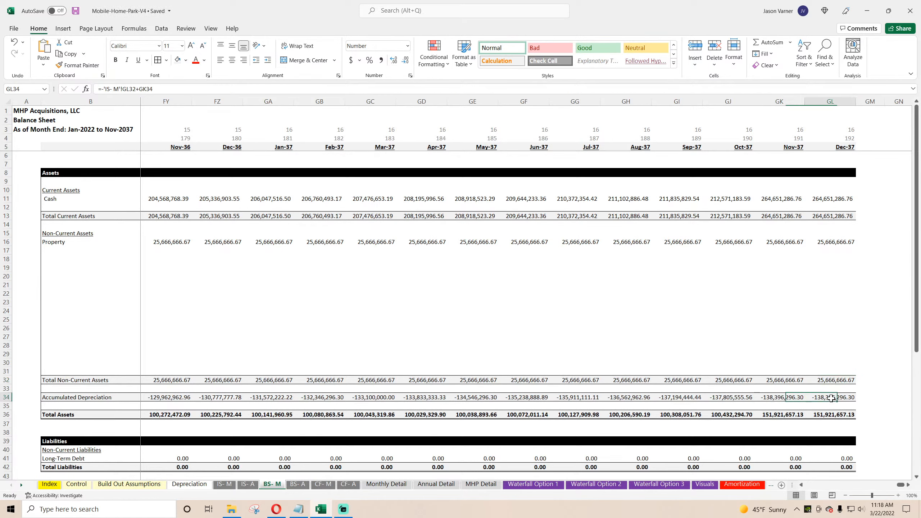
{"action": "left_click_drag", "start_coordinate": [901, 485], "coordinate": [807, 486]}
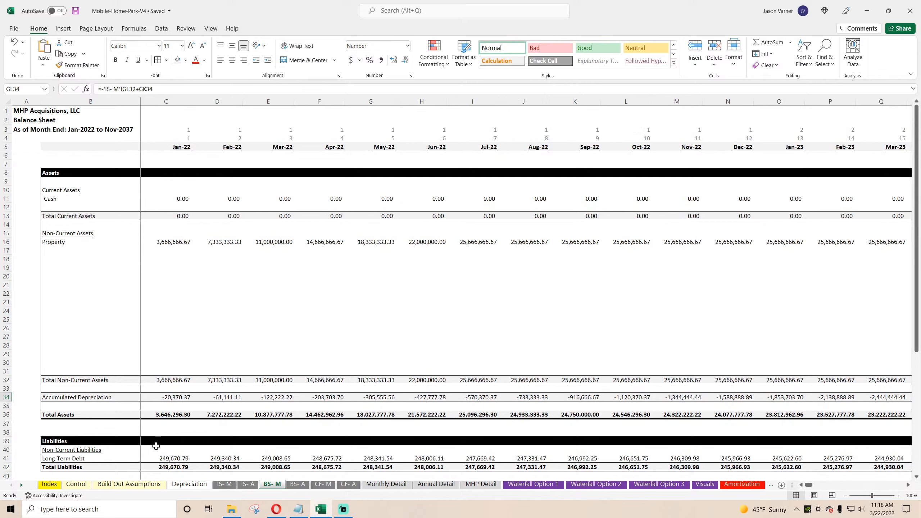
Check the Exit Month on the Control sheet and the January 2022 Property and Accumulated Depreciation formulas on BS- M
{"action": "left_click", "coordinate": [77, 483]}
{"action": "left_click", "coordinate": [206, 162]}
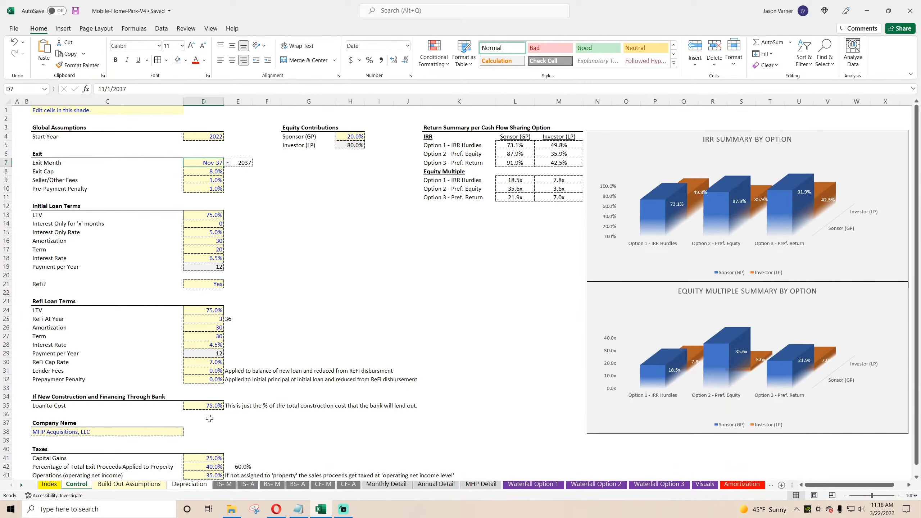
{"action": "left_click", "coordinate": [279, 485]}
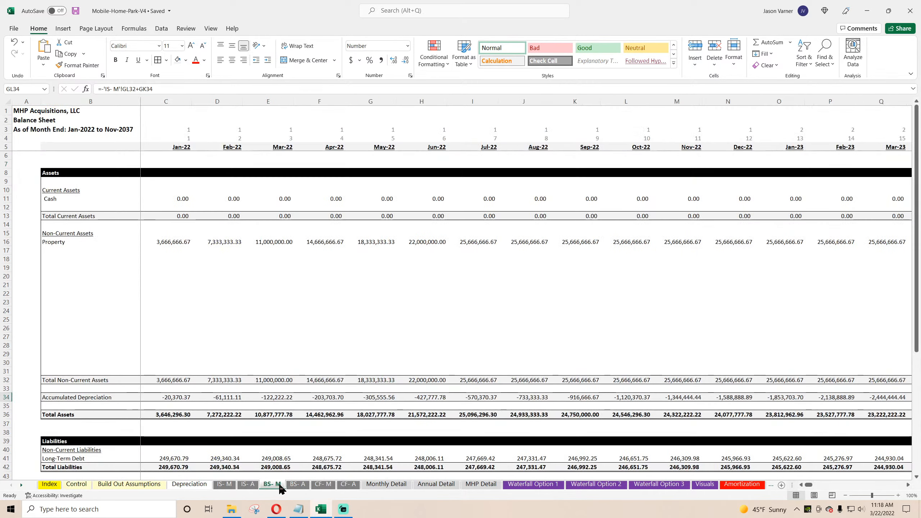
{"action": "left_click", "coordinate": [173, 242]}
{"action": "scroll", "coordinate": [191, 355], "scroll_direction": "down", "scroll_amount": 4}
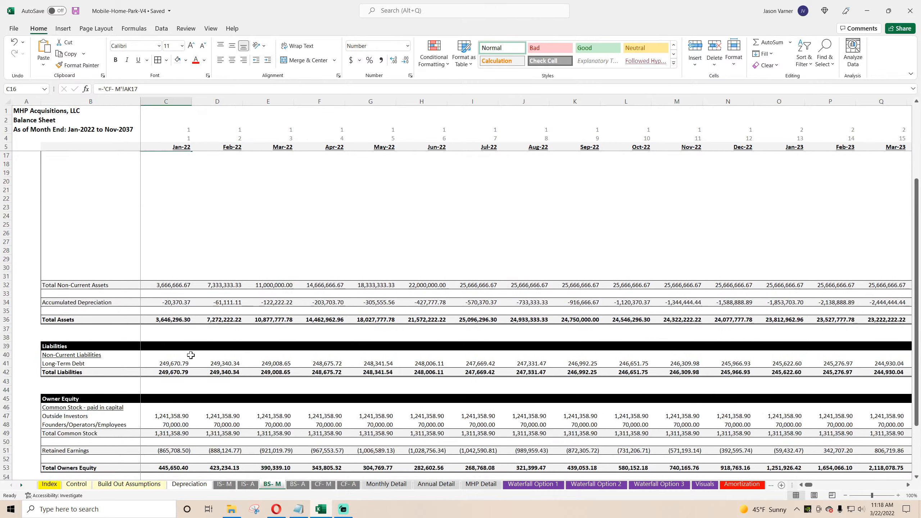
{"action": "left_click", "coordinate": [173, 302]}
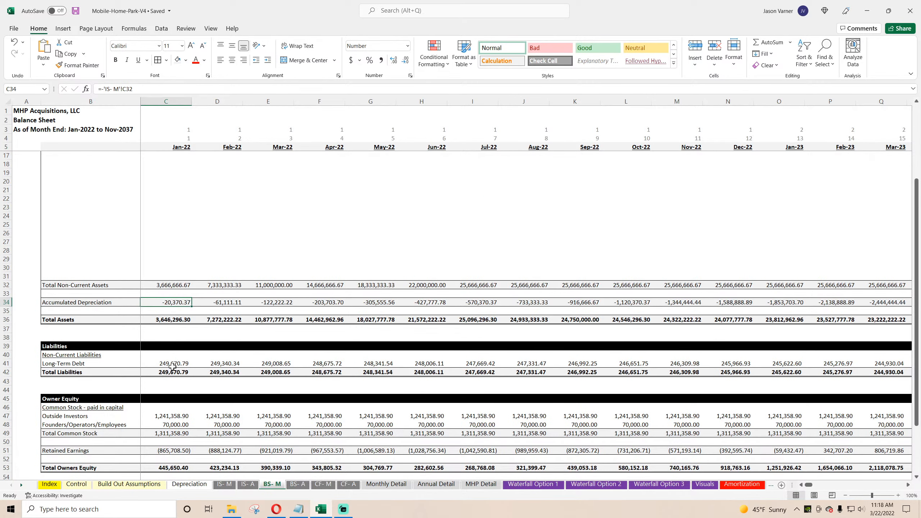
Start a new January 2022 Long-Term Debt formula and look for the loan balances on the Monthly Detail and Amortization sheets
{"action": "left_click", "coordinate": [173, 364]}
{"action": "scroll", "coordinate": [206, 382], "scroll_direction": "down", "scroll_amount": 4}
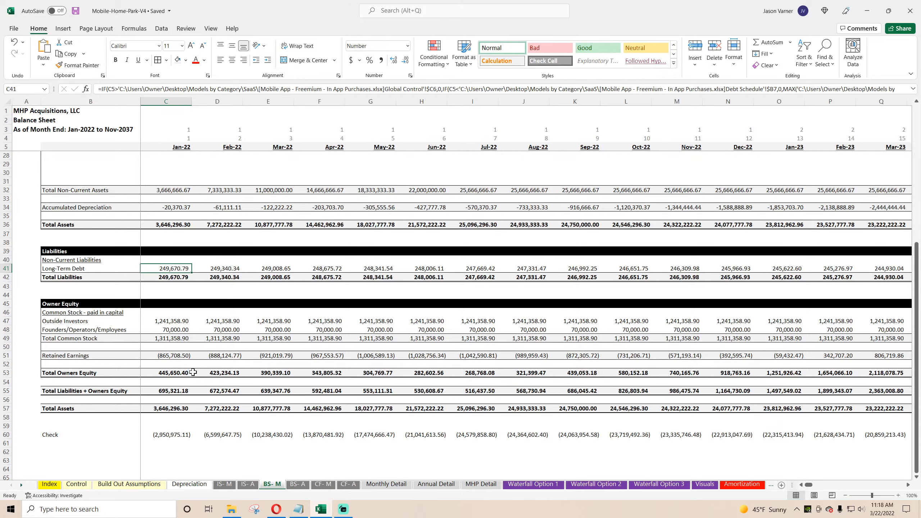
{"action": "type", "text": "="}
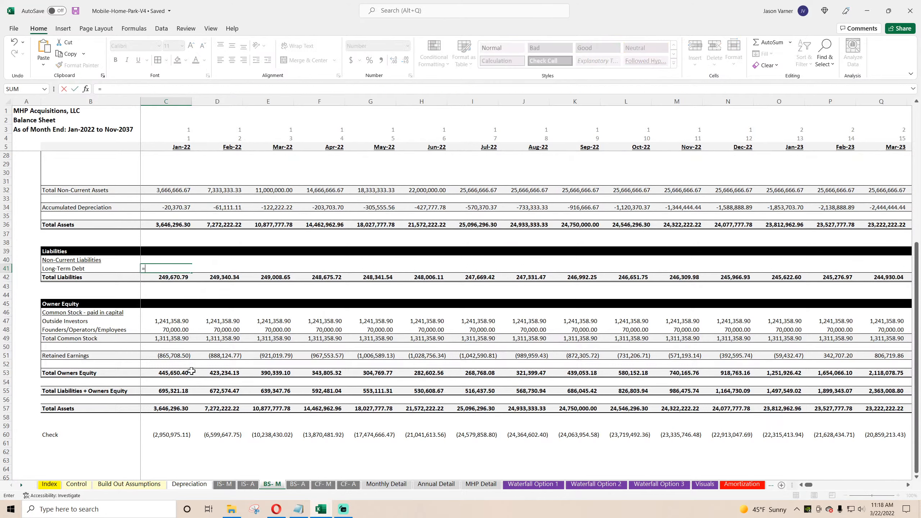
{"action": "left_click", "coordinate": [386, 484]}
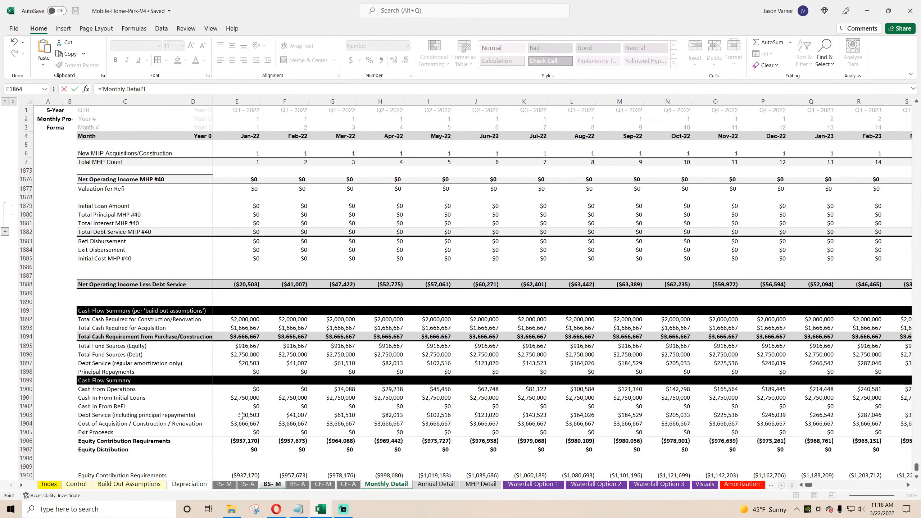
{"action": "scroll", "coordinate": [241, 415], "scroll_direction": "down", "scroll_amount": 4}
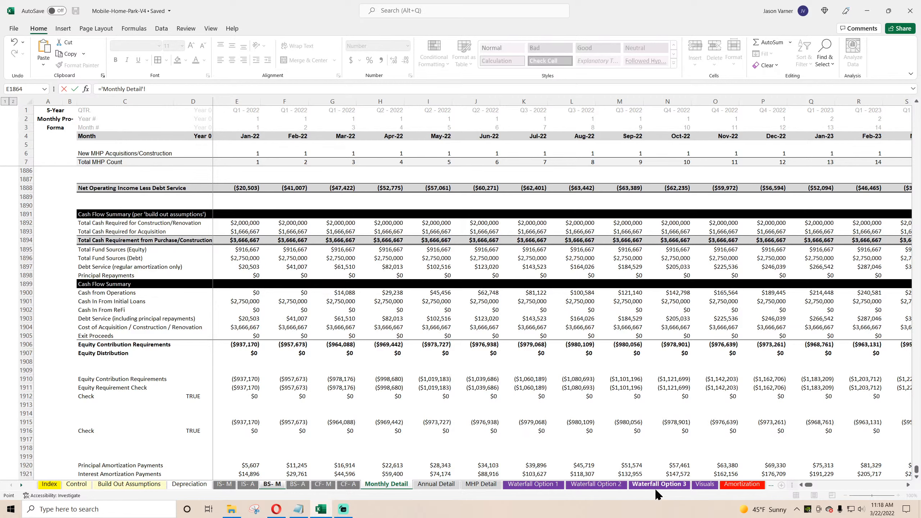
{"action": "left_click", "coordinate": [742, 483]}
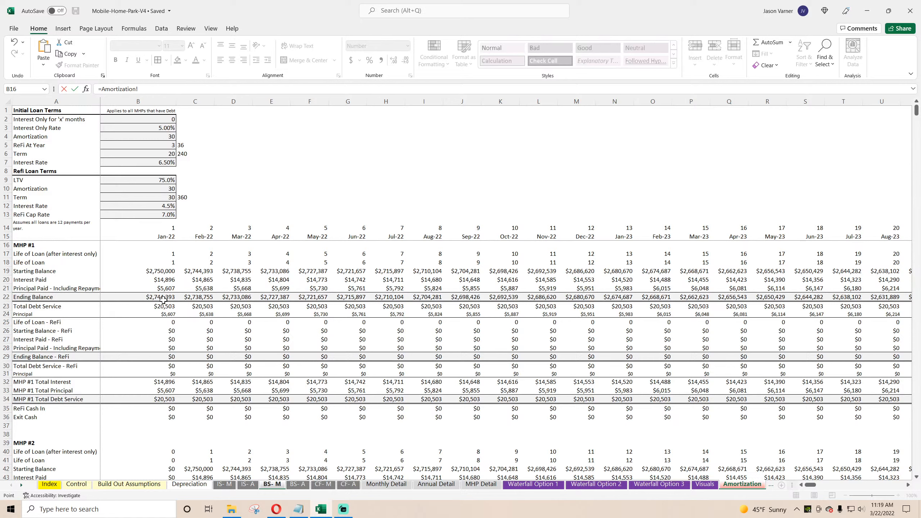
Enter the January 2022 Long-Term Debt formula as =SUMIFS(Amortization!B:B,Amortization!A:A,"*Ending Balance*")
{"action": "left_click_drag", "start_coordinate": [154, 90], "coordinate": [56, 84]}
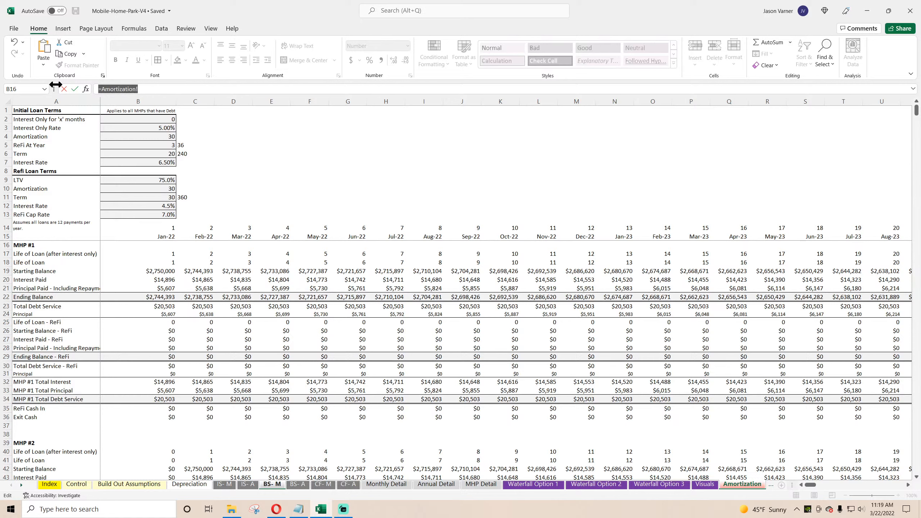
{"action": "type", "text": "=sumifs("}
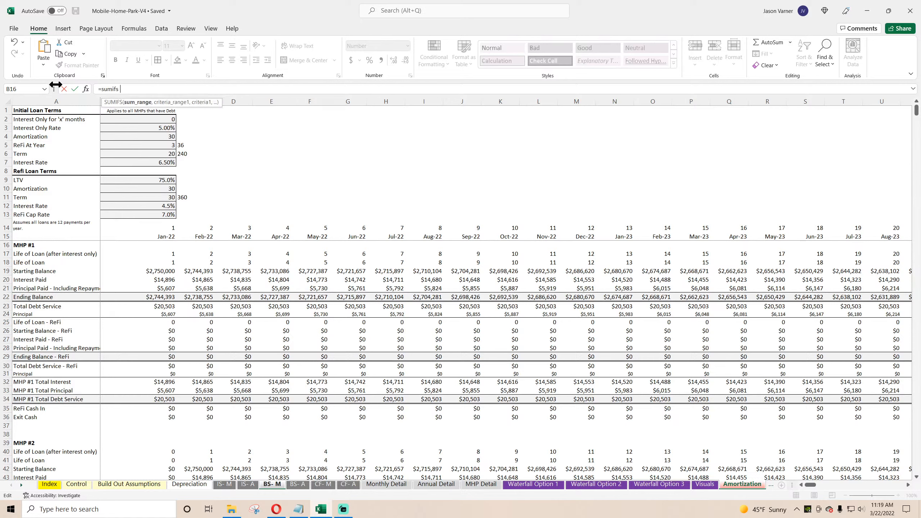
{"action": "key", "text": "BackSpace"}
{"action": "type", "text": "("}
{"action": "left_click", "coordinate": [148, 102]}
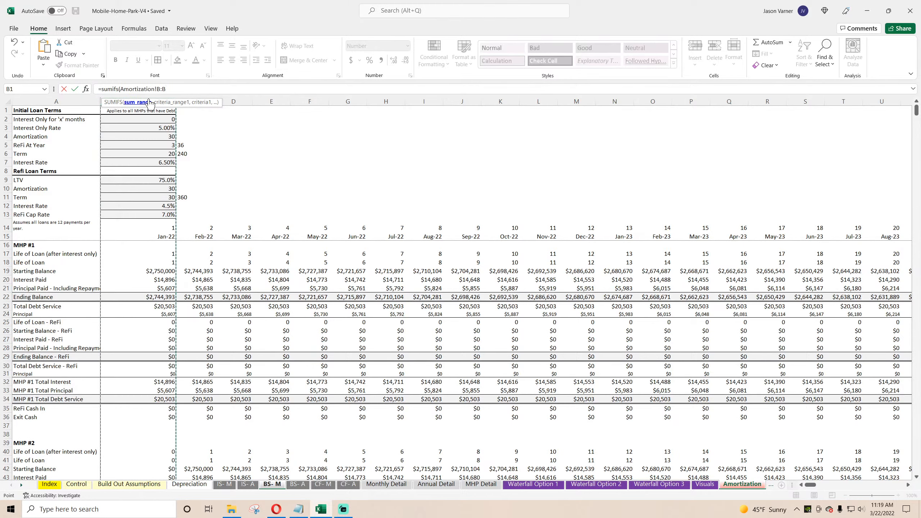
{"action": "type", "text": ","}
{"action": "left_click", "coordinate": [69, 100]}
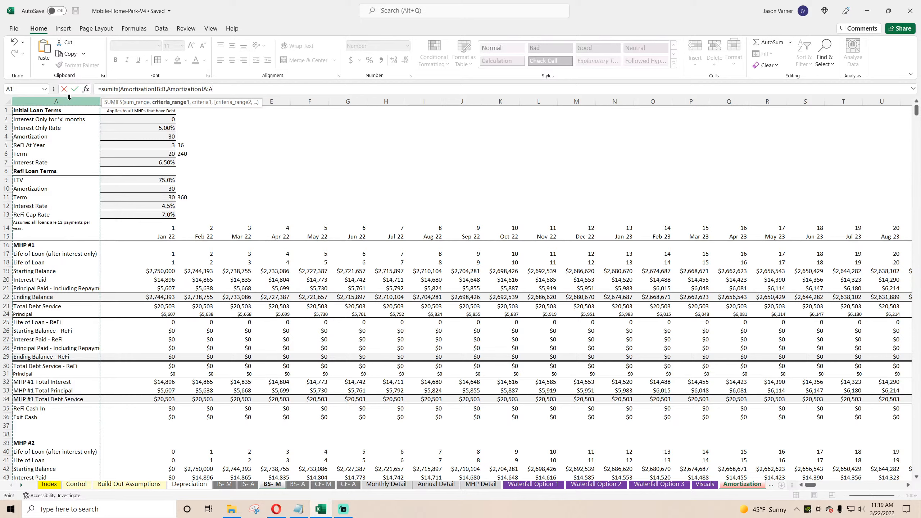
{"action": "type", "text": ",\""}
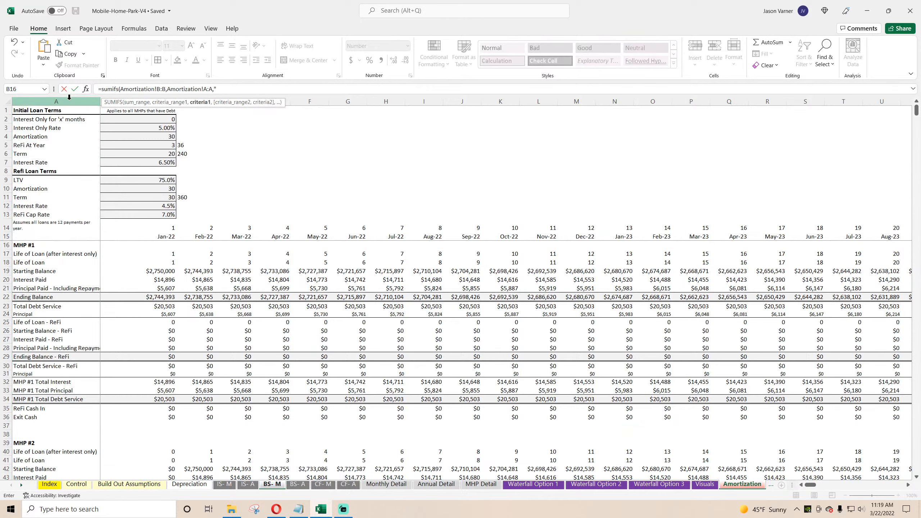
{"action": "type", "text": "*"}
{"action": "key", "text": "BackSpace"}
{"action": "type", "text": "Ending Balance*\")"}
{"action": "key", "text": "Return"}
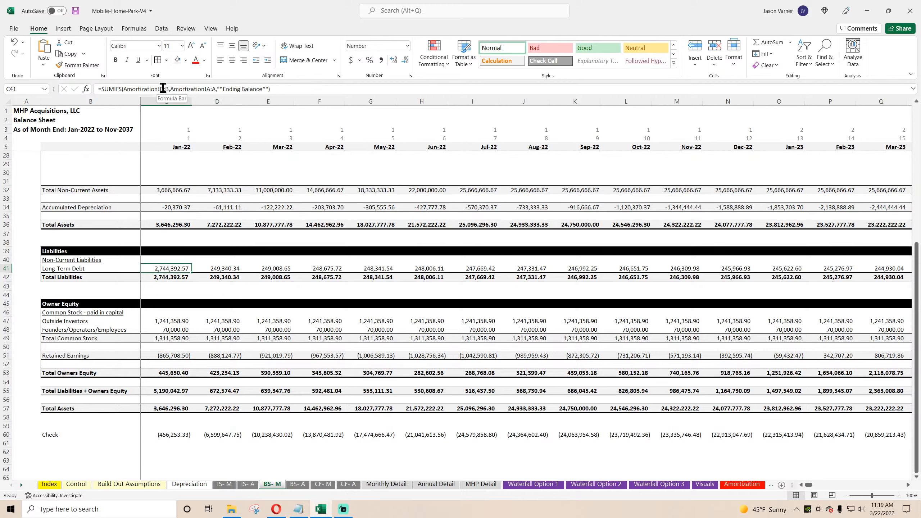
Lock the Long-Term Debt formula's criteria range to Amortization!$A:$A and fill the formula across through December 2037
{"action": "left_click", "coordinate": [205, 89]}
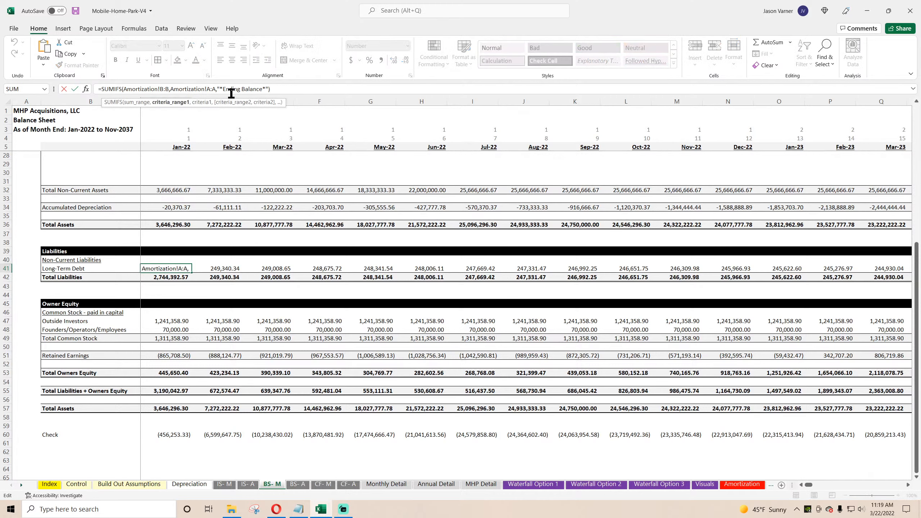
{"action": "key", "text": "F4"}
{"action": "key", "text": "ctrl+Return"}
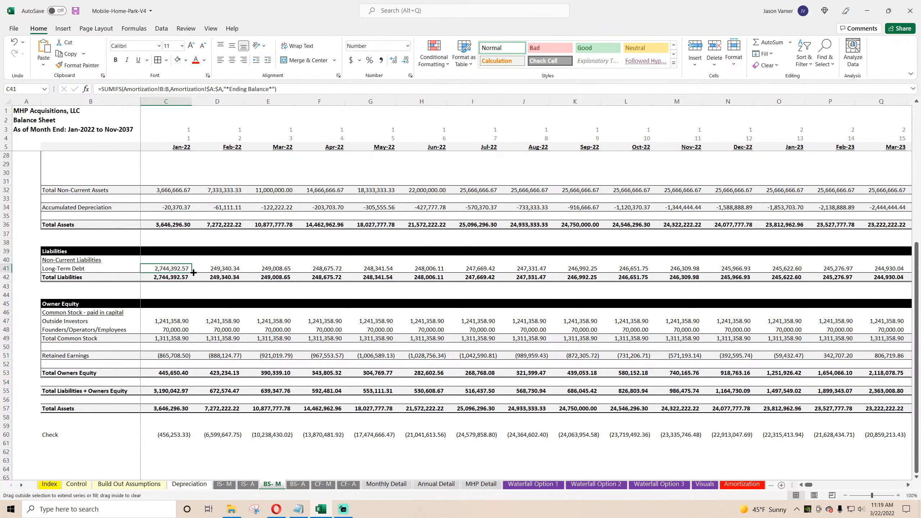
{"action": "left_click_drag", "start_coordinate": [193, 272], "coordinate": [830, 326]}
{"action": "left_click", "coordinate": [383, 268]}
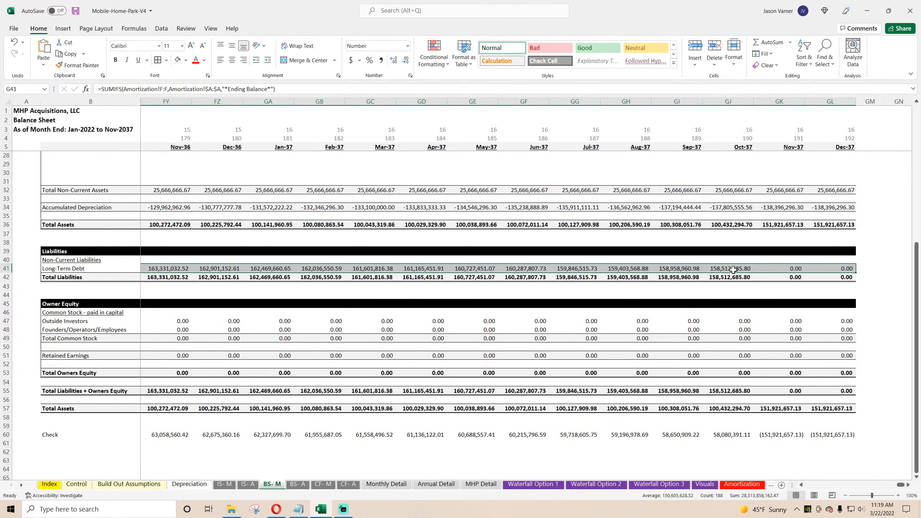
Save the workbook, and clear the contents of row 48 (Founders/Operators/Employees) in the Owner Equity section
{"action": "left_click", "coordinate": [783, 269]}
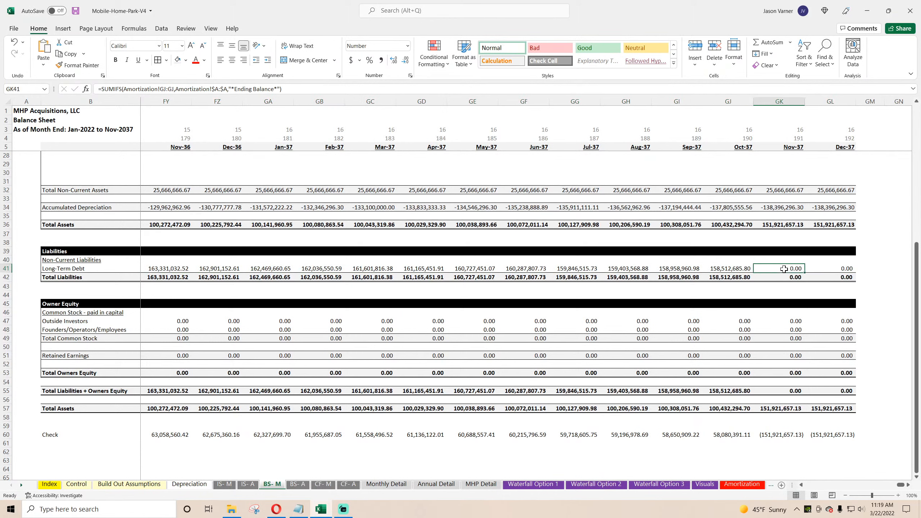
{"action": "left_click", "coordinate": [76, 13]}
{"action": "left_click_drag", "start_coordinate": [900, 485], "coordinate": [806, 485]}
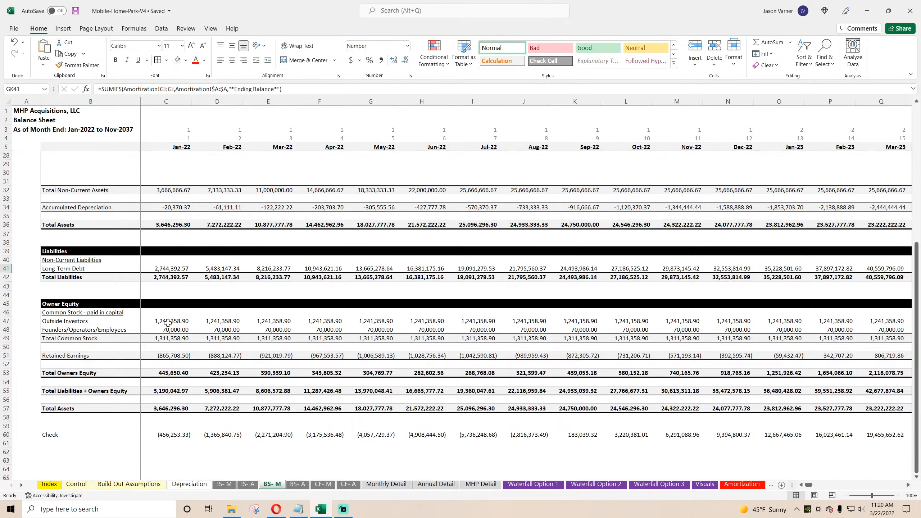
{"action": "right_click", "coordinate": [2, 329]}
{"action": "left_click", "coordinate": [37, 417]}
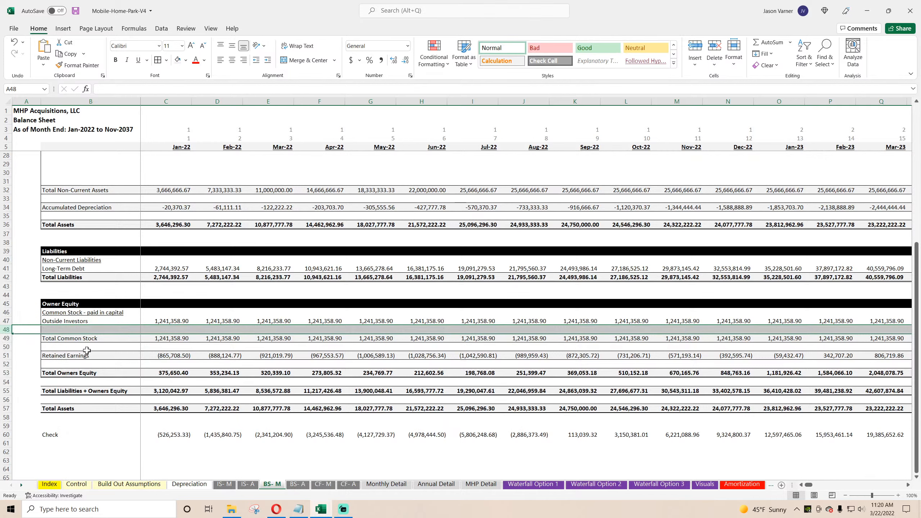
Rename the Outside Investors label in B47 to "Equity Contributed"
{"action": "left_click", "coordinate": [74, 321]}
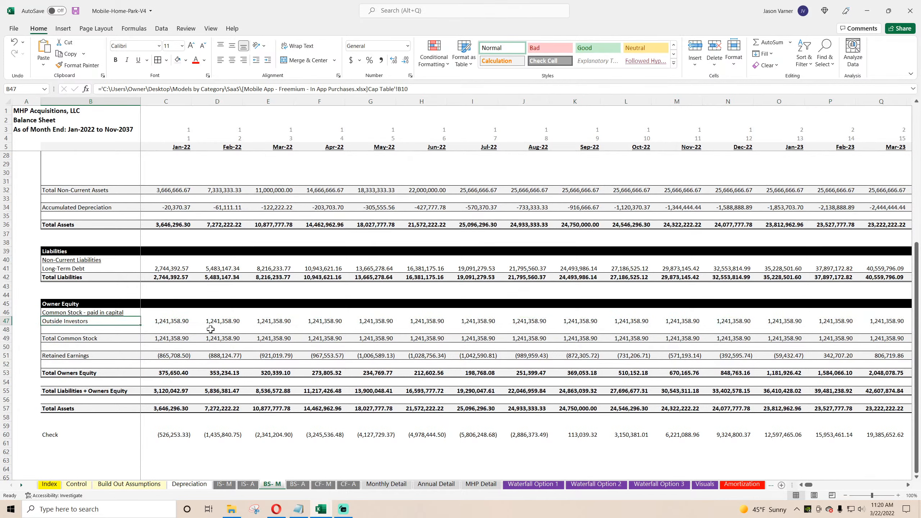
{"action": "type", "text": "Equity Contrib"}
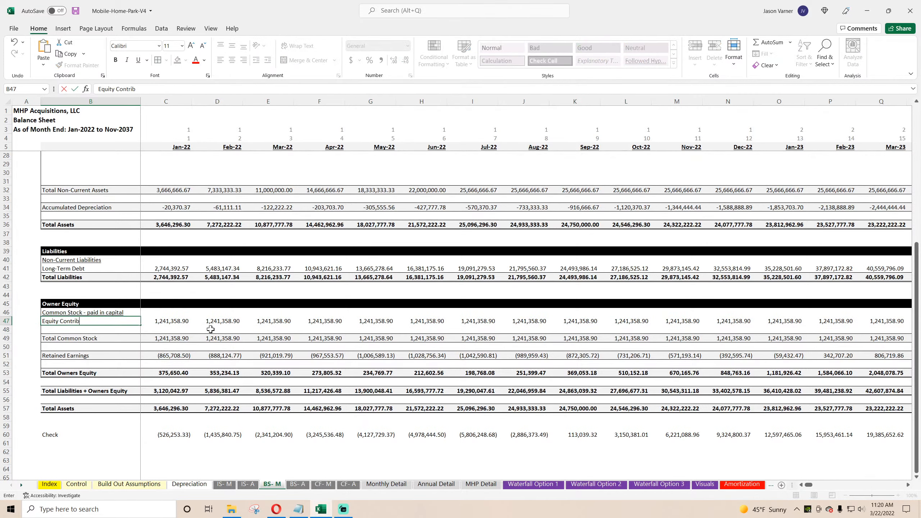
{"action": "type", "text": "uted"}
{"action": "key", "text": "Tab"}
Link the Jan-22 Equity Contributed cell C47 to the Equity Contributions value in AK27 of the CF- M sheet
{"action": "type", "text": "="}
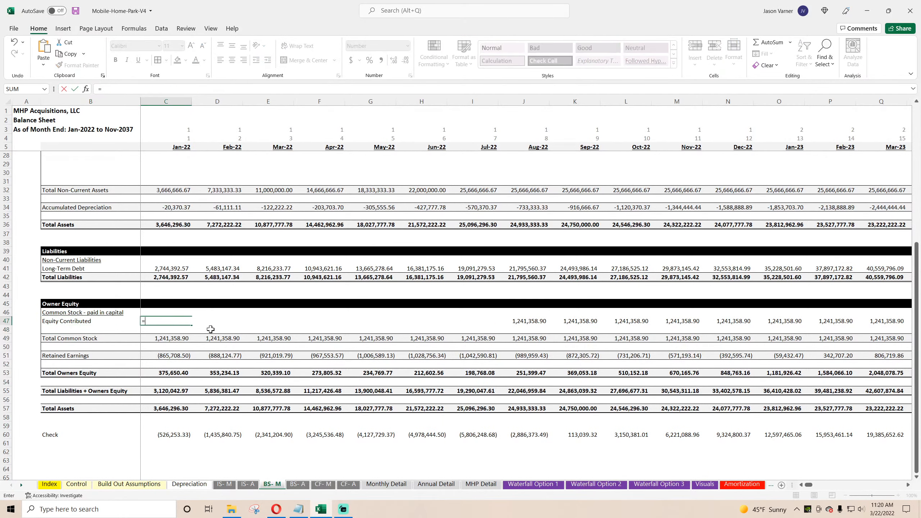
{"action": "left_click", "coordinate": [320, 486]}
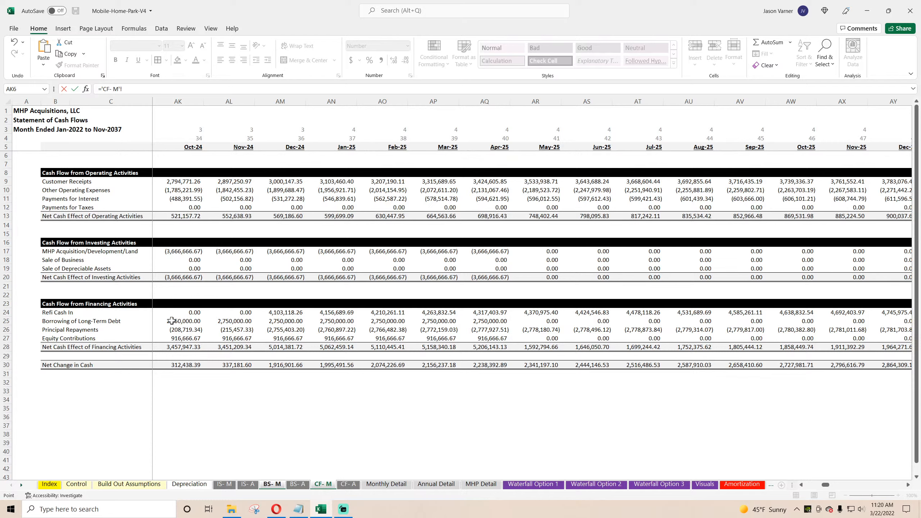
{"action": "left_click", "coordinate": [170, 338]}
{"action": "key", "text": "Tab"}
Make the Feb-22 Equity Contributed cell D47 cumulative with the formula =C47+'CF- M'!AL27
{"action": "type", "text": "="}
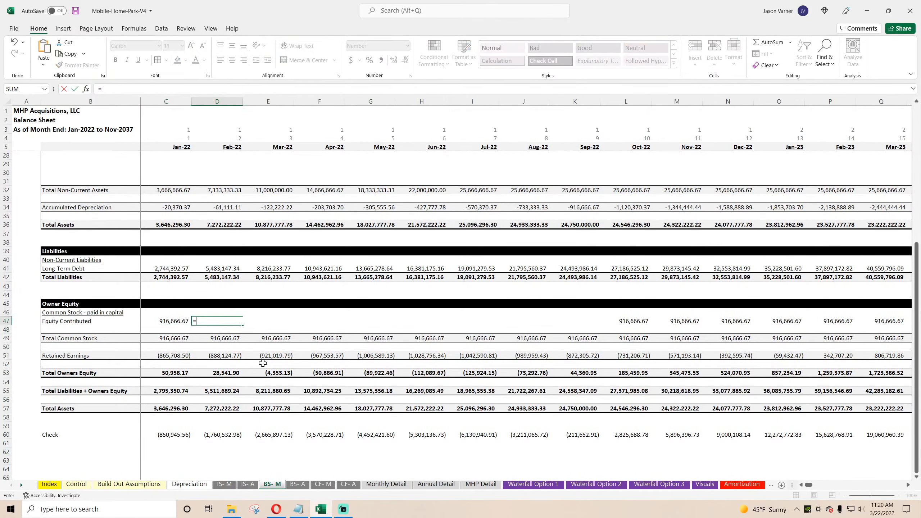
{"action": "left_click", "coordinate": [167, 322]}
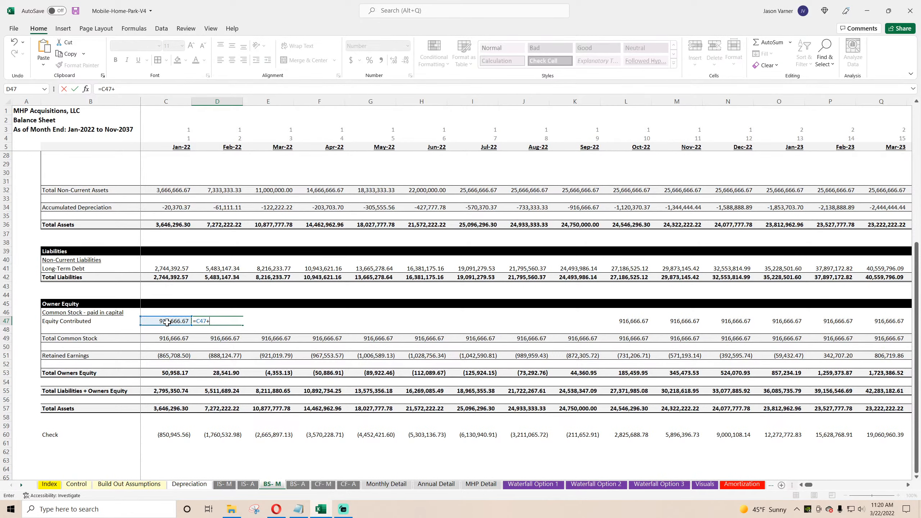
{"action": "left_click", "coordinate": [322, 484]}
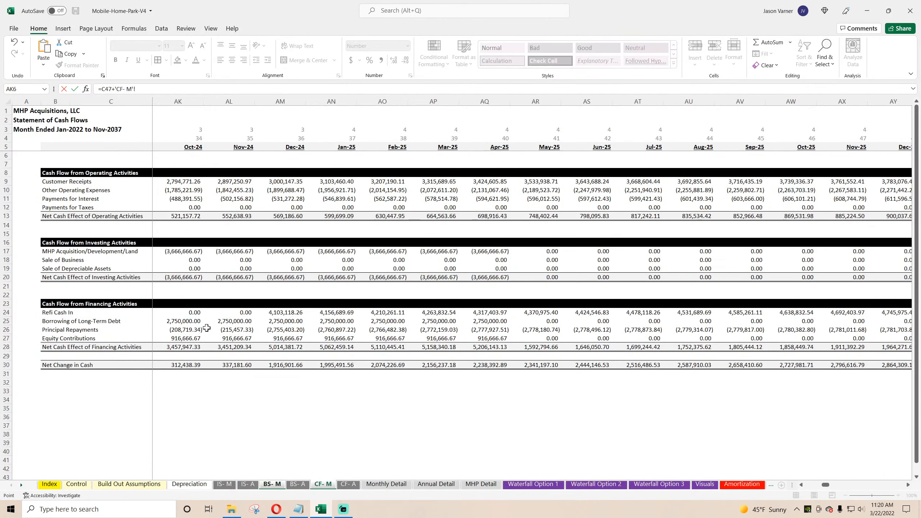
{"action": "left_click", "coordinate": [234, 339]}
{"action": "key", "text": "Return"}
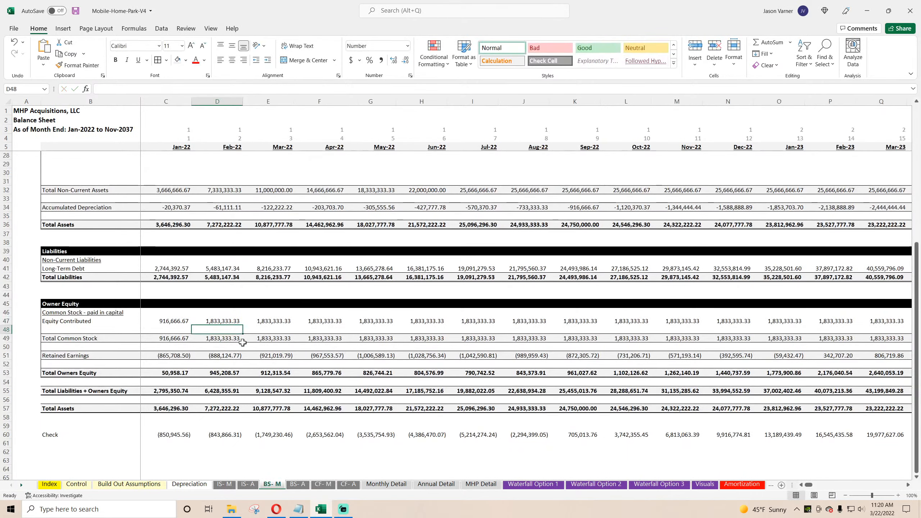
Fill the cumulative Equity Contributed formula from D47 across to Dec-37 and save the workbook
{"action": "left_click", "coordinate": [227, 320]}
{"action": "left_click_drag", "start_coordinate": [243, 325], "coordinate": [919, 379]}
{"action": "left_click_drag", "start_coordinate": [901, 484], "coordinate": [802, 484]}
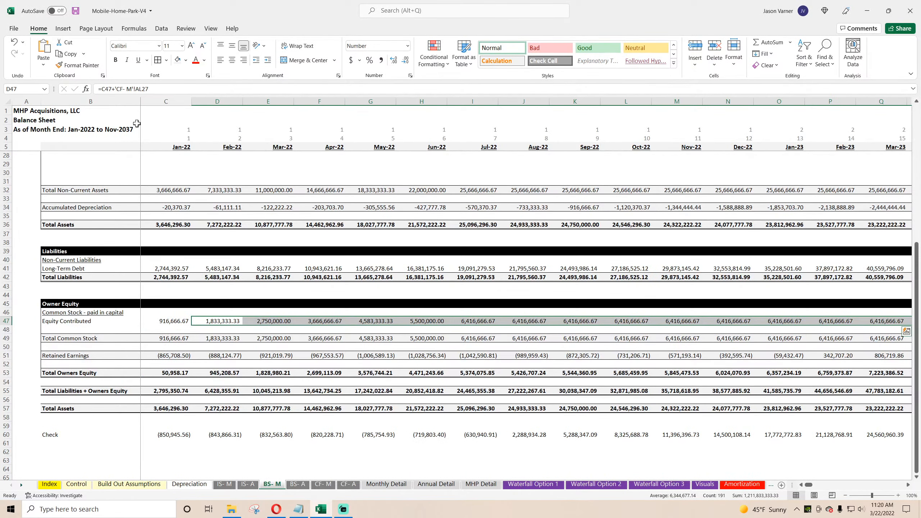
{"action": "left_click", "coordinate": [76, 10]}
Replace the Jan-22 Retained Earnings formula in C51 with a link to Net Income, ='IS- M'!C43
{"action": "left_click", "coordinate": [174, 436]}
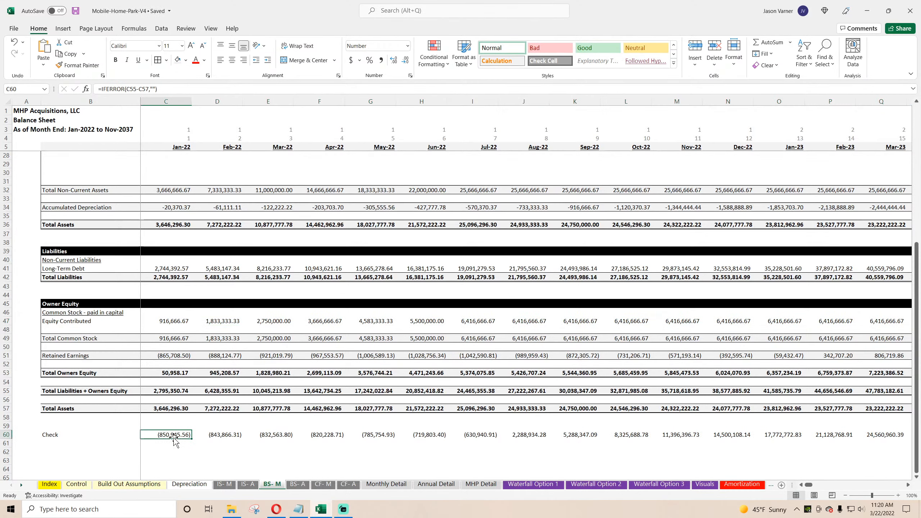
{"action": "left_click", "coordinate": [173, 357]}
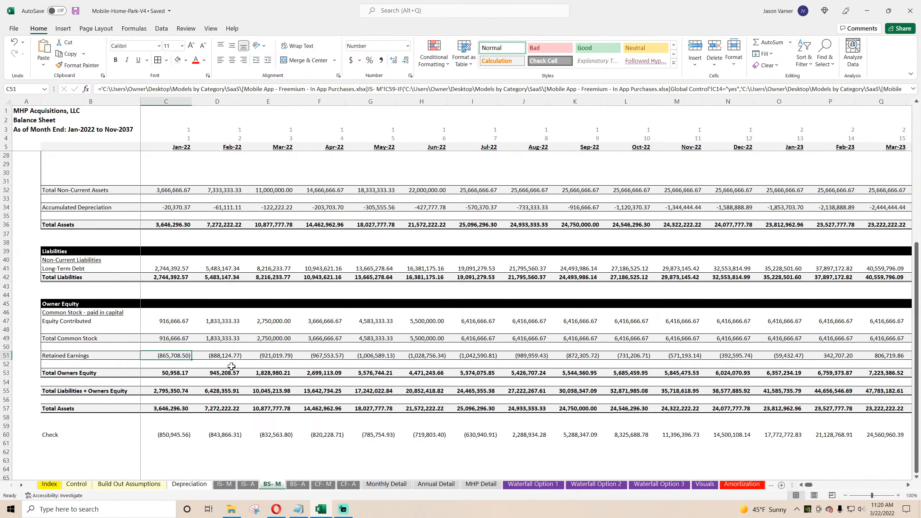
{"action": "type", "text": "="}
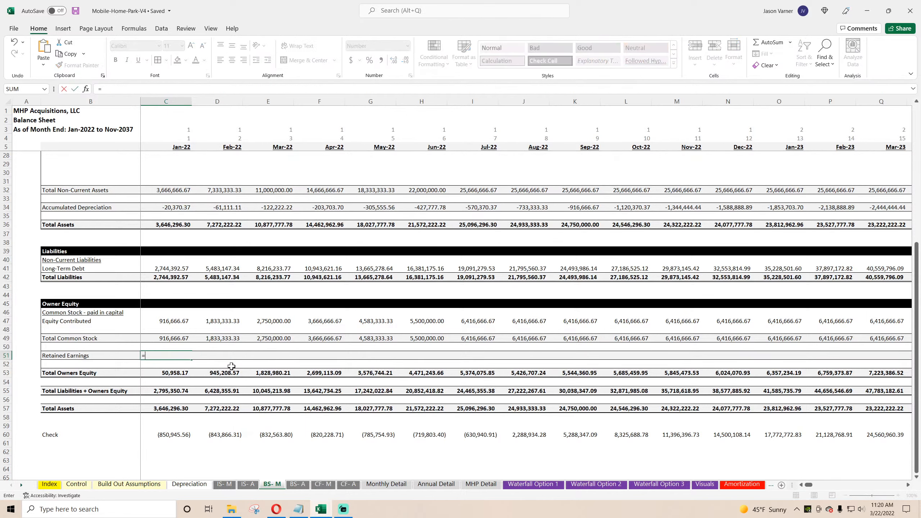
{"action": "left_click", "coordinate": [226, 484]}
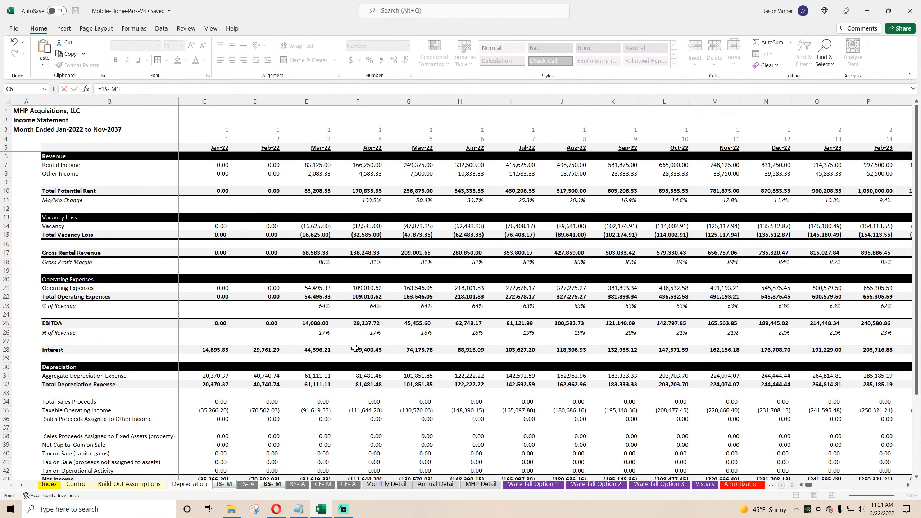
{"action": "scroll", "coordinate": [355, 348], "scroll_direction": "down", "scroll_amount": 7}
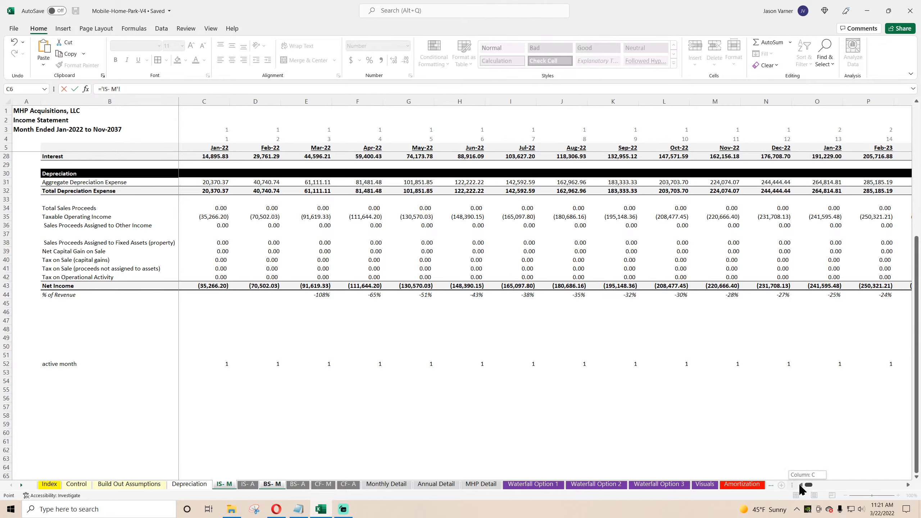
{"action": "left_click", "coordinate": [212, 286]}
{"action": "key", "text": "Return"}
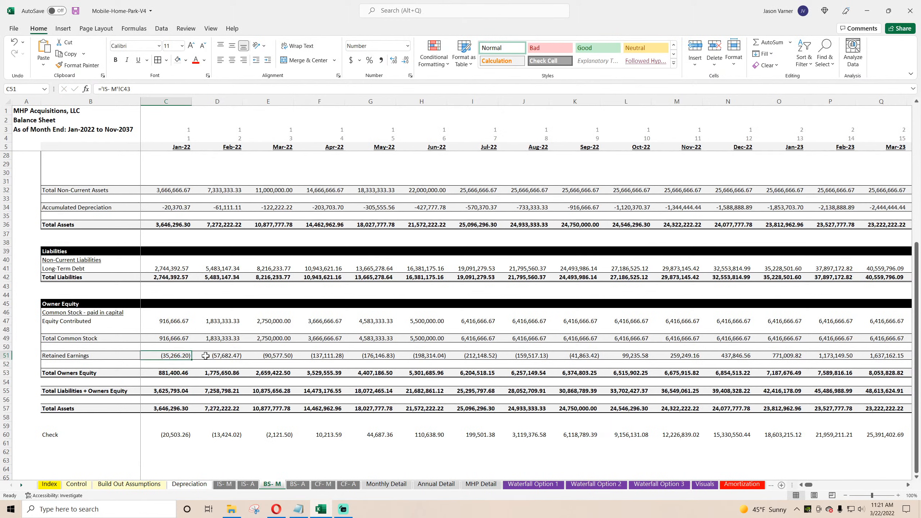
Extend Retained Earnings to D51 and make it cumulative with the formula ='IS- M'!D43+C51
{"action": "left_click_drag", "start_coordinate": [191, 359], "coordinate": [237, 357]}
{"action": "left_click", "coordinate": [232, 356]}
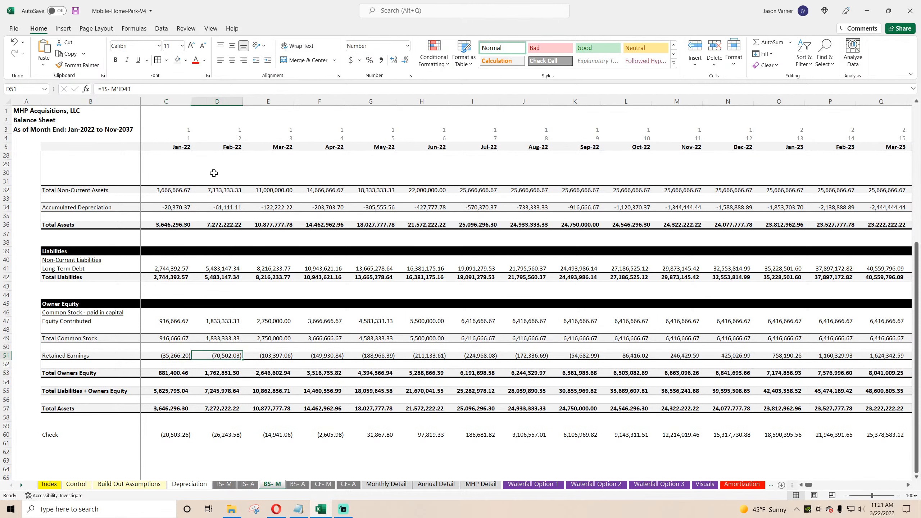
{"action": "left_click", "coordinate": [175, 88]}
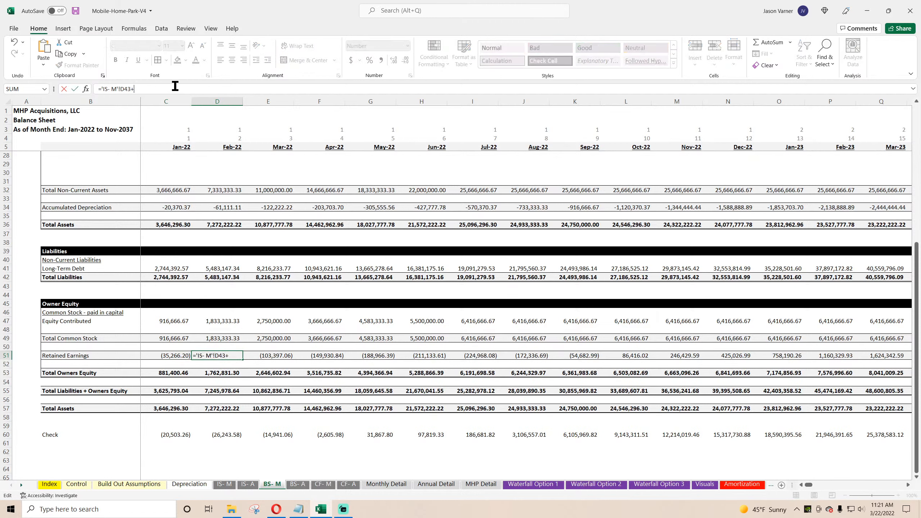
{"action": "left_click", "coordinate": [174, 355]}
{"action": "key", "text": "Return"}
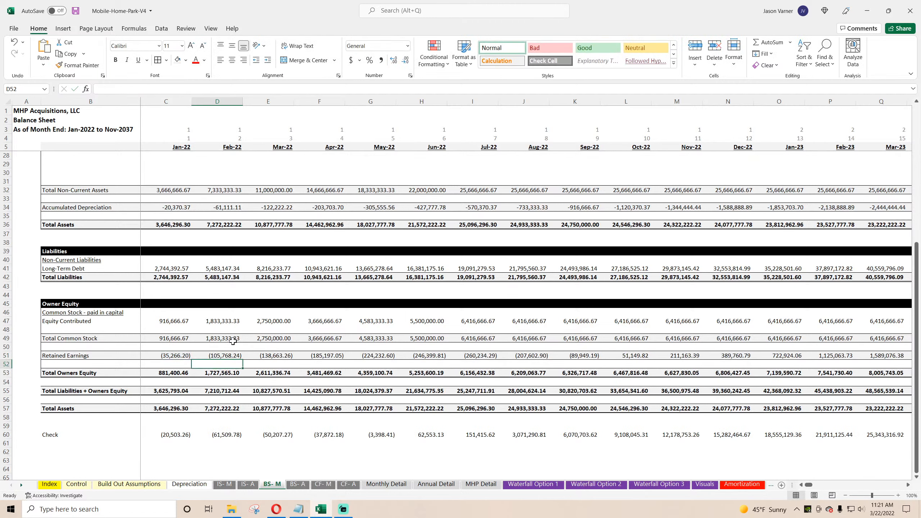
Fill the cumulative Retained Earnings formula from D51 across the row to Dec-37
{"action": "left_click", "coordinate": [232, 356]}
{"action": "left_click_drag", "start_coordinate": [242, 359], "coordinate": [833, 359]}
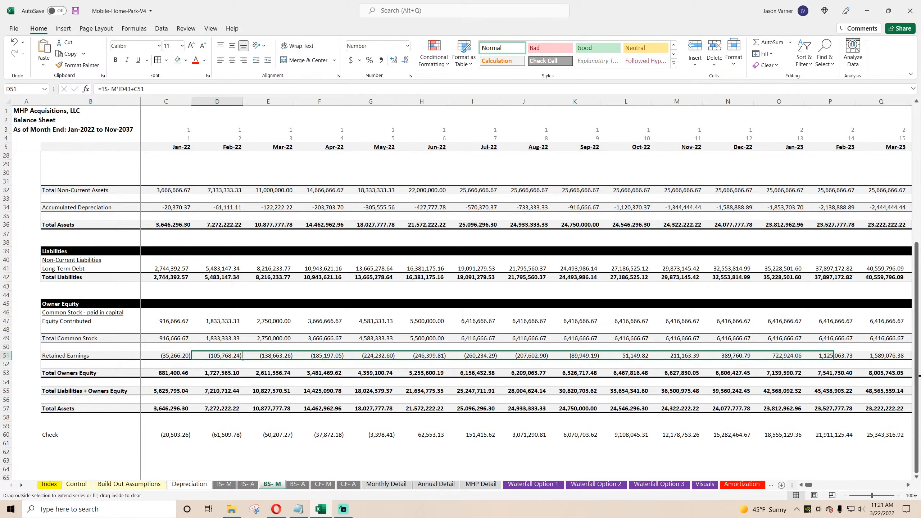
{"action": "left_click_drag", "start_coordinate": [919, 376], "coordinate": [919, 391]}
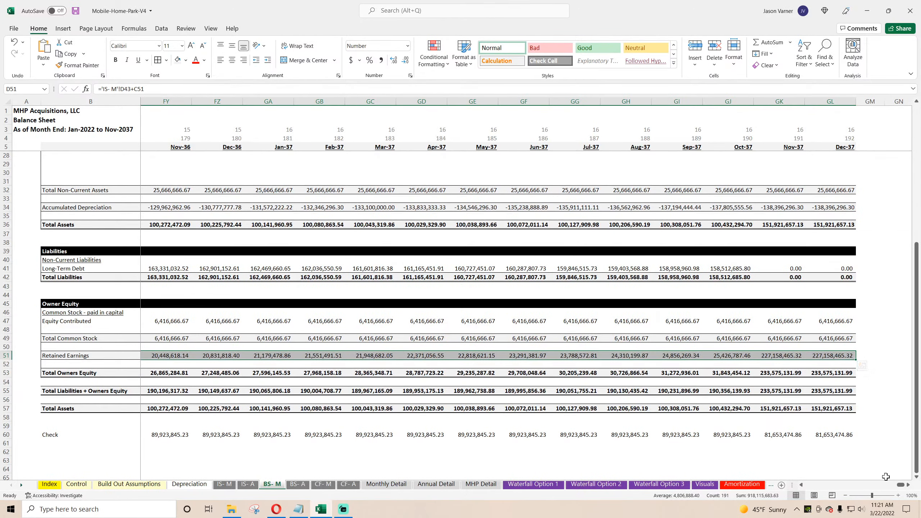
{"action": "left_click_drag", "start_coordinate": [901, 484], "coordinate": [793, 488]}
Calculate the month-to-month change of the Check row with =D60-C60 in D61, filled across to Nov-22
{"action": "left_click", "coordinate": [171, 431]}
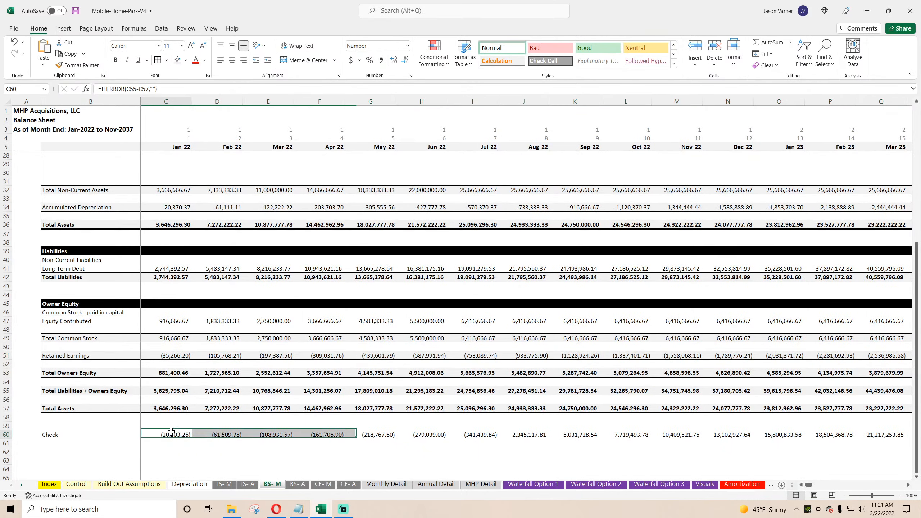
{"action": "left_click", "coordinate": [171, 432]}
{"action": "left_click", "coordinate": [220, 443]}
{"action": "type", "text": "="}
{"action": "left_click", "coordinate": [220, 433]}
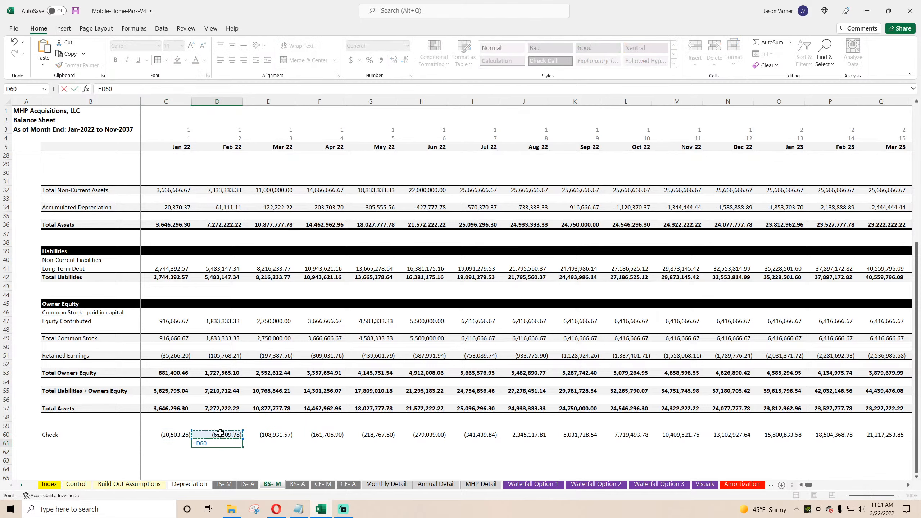
{"action": "type", "text": "-"}
{"action": "left_click", "coordinate": [182, 435]}
{"action": "key", "text": "Return"}
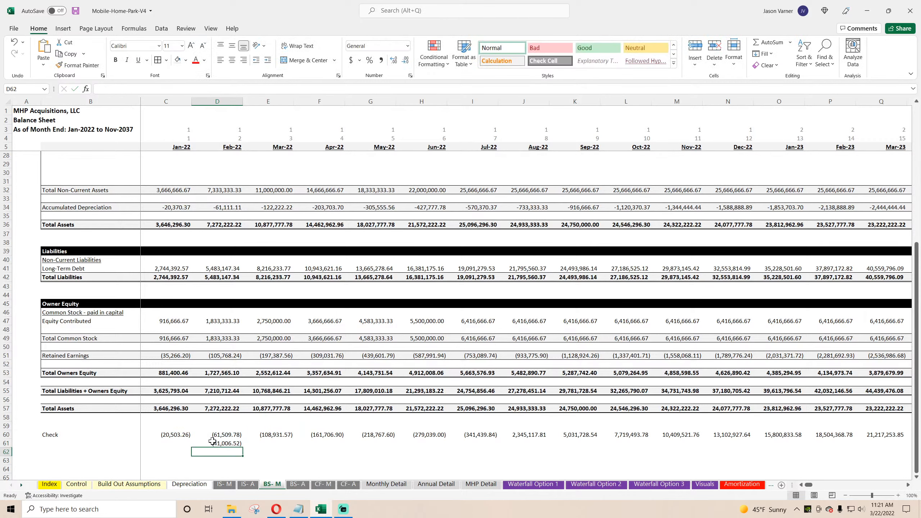
{"action": "left_click", "coordinate": [212, 441]}
{"action": "left_click_drag", "start_coordinate": [243, 447], "coordinate": [444, 456]}
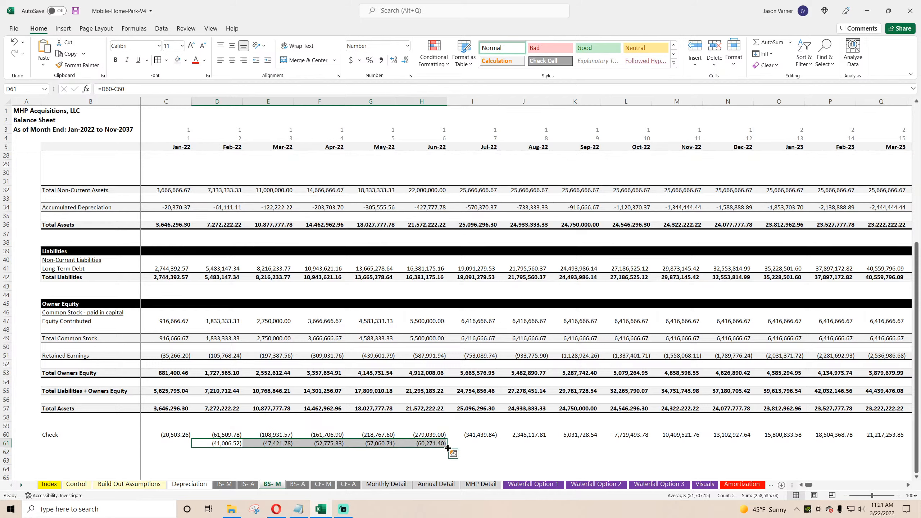
{"action": "left_click_drag", "start_coordinate": [447, 448], "coordinate": [701, 449]}
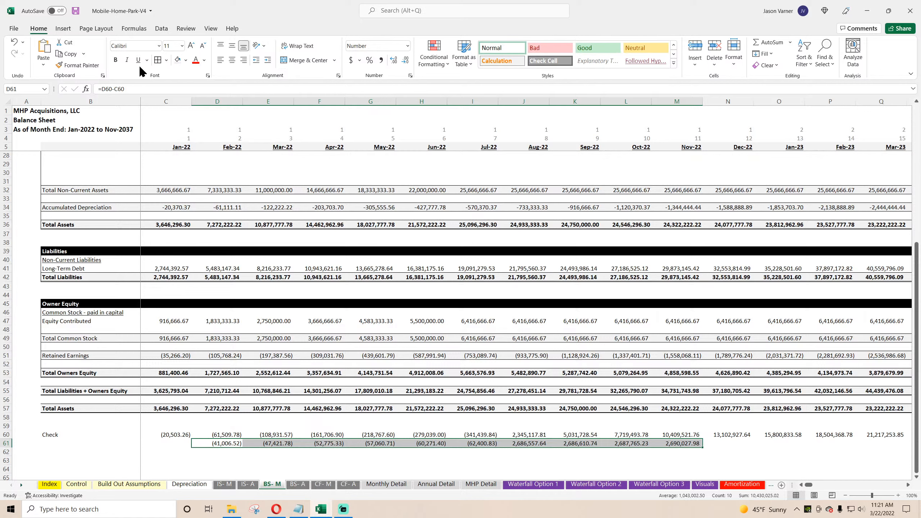
Save the workbook and clear the temporary differences below the Check row in C61:N61
{"action": "left_click", "coordinate": [76, 11]}
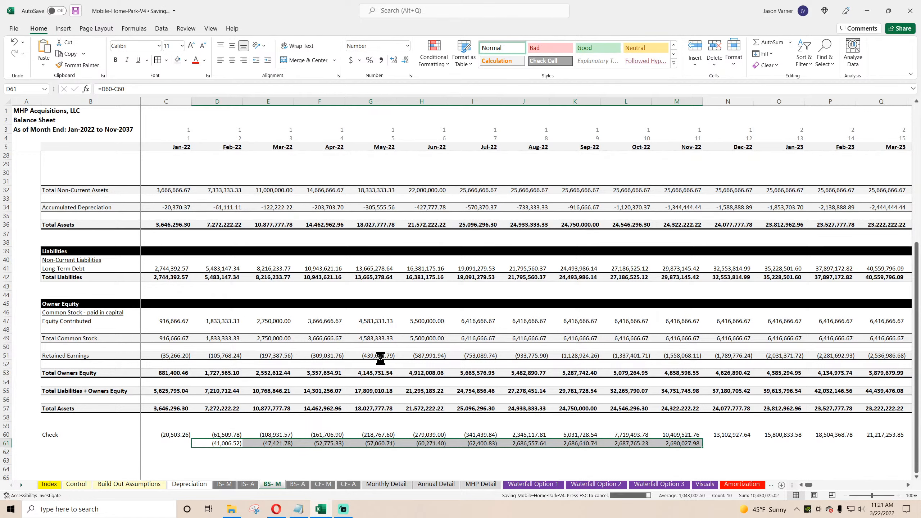
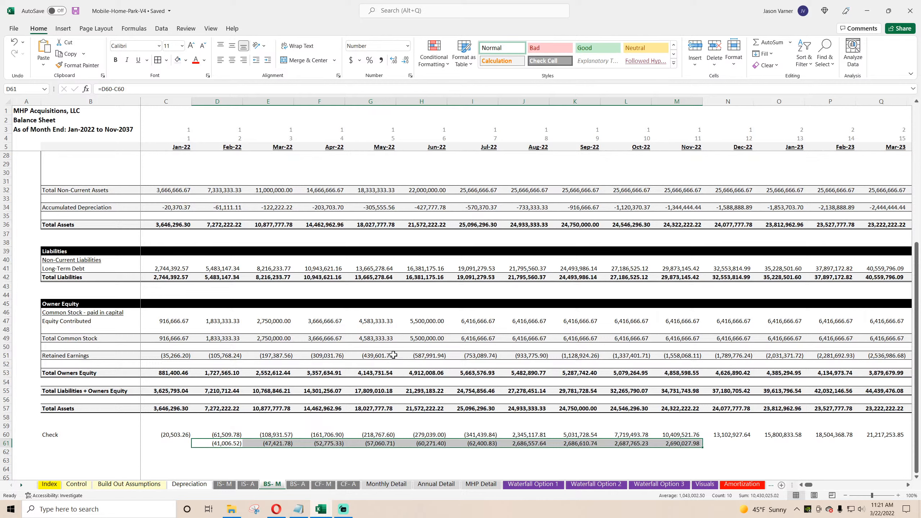
{"action": "left_click", "coordinate": [170, 440]}
{"action": "left_click_drag", "start_coordinate": [191, 447], "coordinate": [740, 449]}
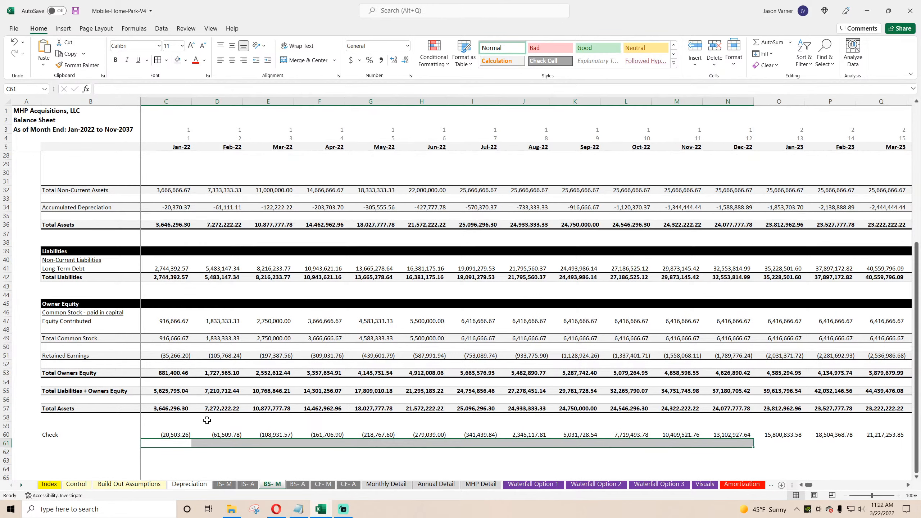
Examine the Jan-22 formulas for Cash, Property and Accumulated Depreciation in the Assets section
{"action": "scroll", "coordinate": [196, 397], "scroll_direction": "up", "scroll_amount": 7}
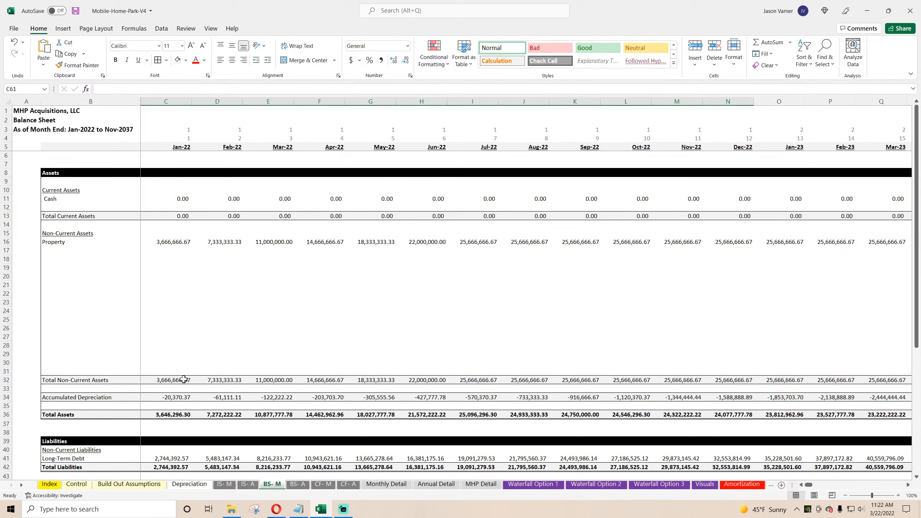
{"action": "left_click", "coordinate": [175, 198]}
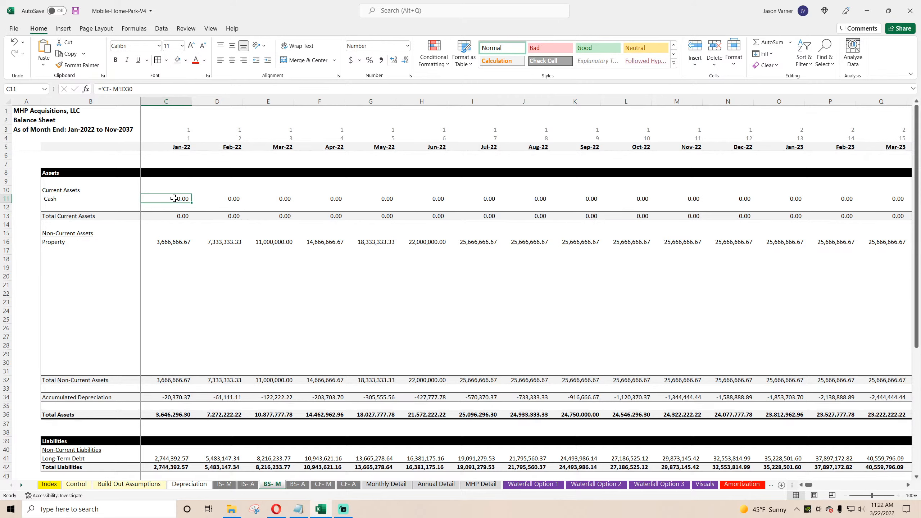
{"action": "left_click", "coordinate": [172, 242]}
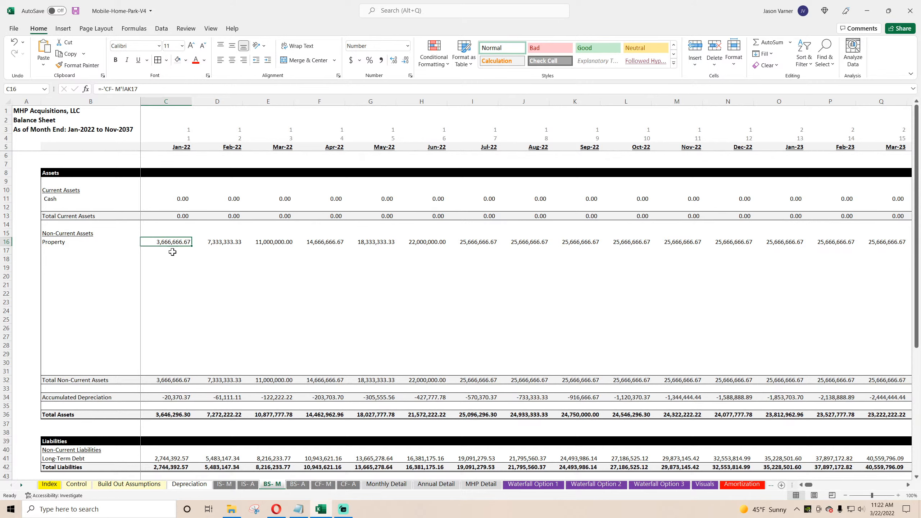
{"action": "left_click", "coordinate": [173, 397]}
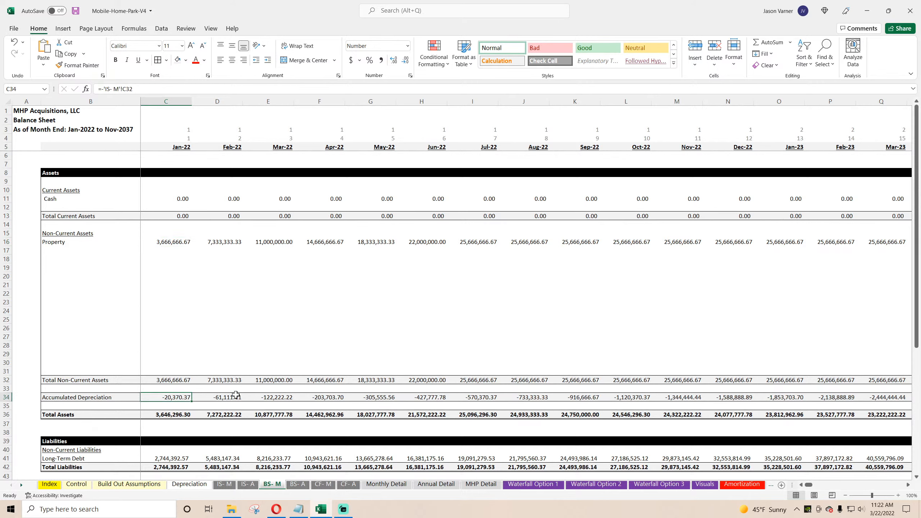
Trace the Jan-22 accumulated depreciation from the Depreciation sheet through the monthly income statement's Aggregate Depreciation Expense to the monthly balance sheet
{"action": "scroll", "coordinate": [200, 340], "scroll_direction": "down", "scroll_amount": 4}
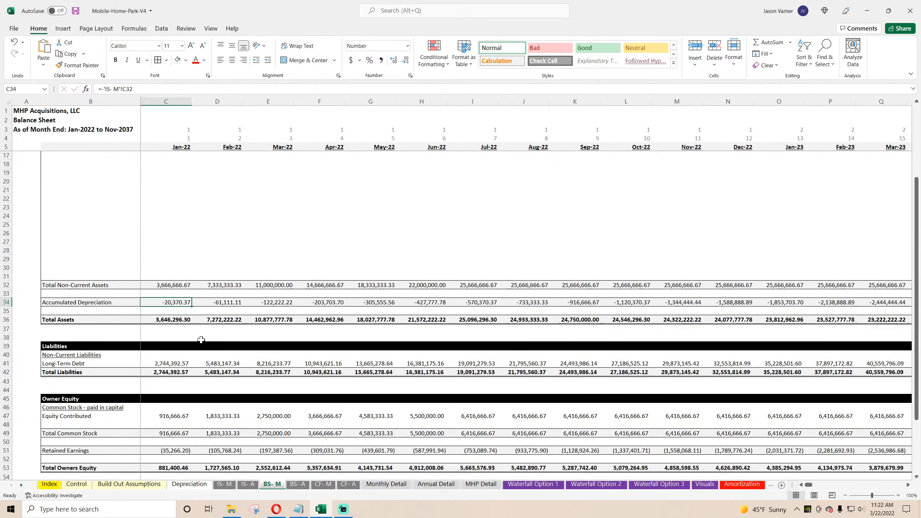
{"action": "left_click", "coordinate": [190, 484]}
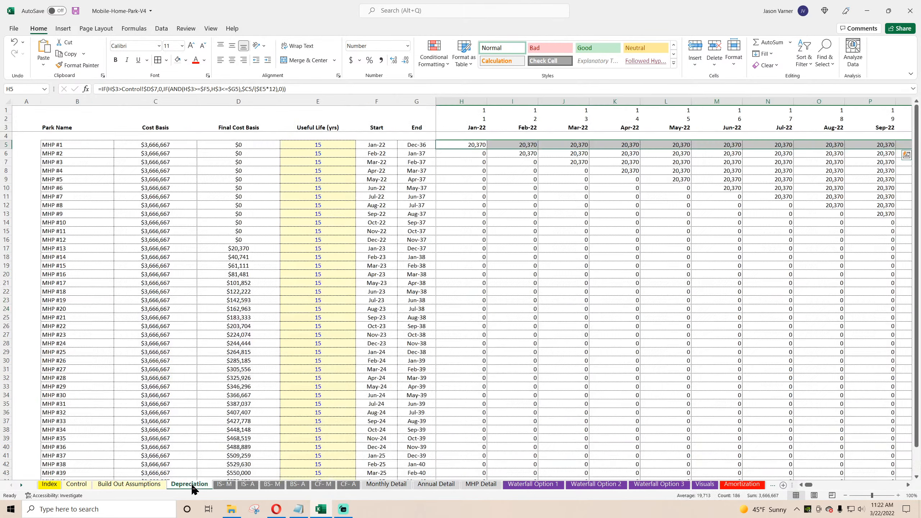
{"action": "left_click", "coordinate": [466, 145]}
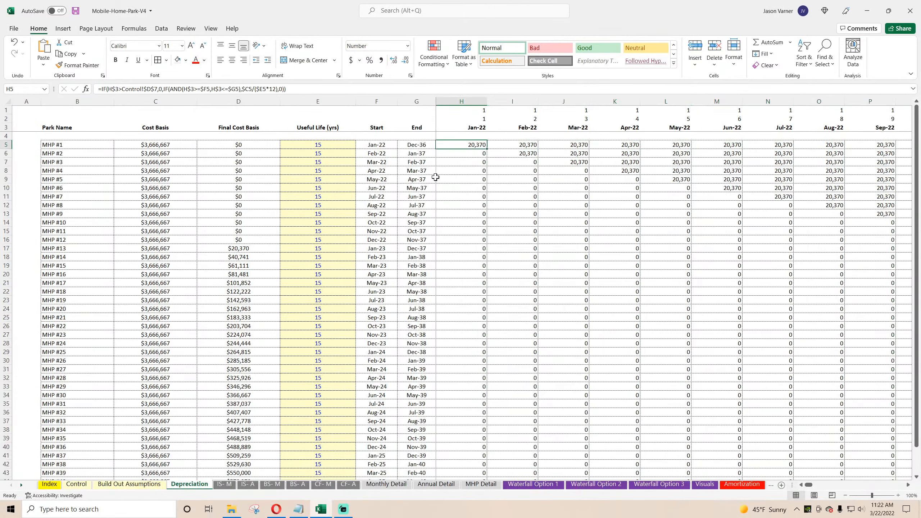
{"action": "left_click", "coordinate": [228, 484]}
{"action": "left_click", "coordinate": [227, 338]}
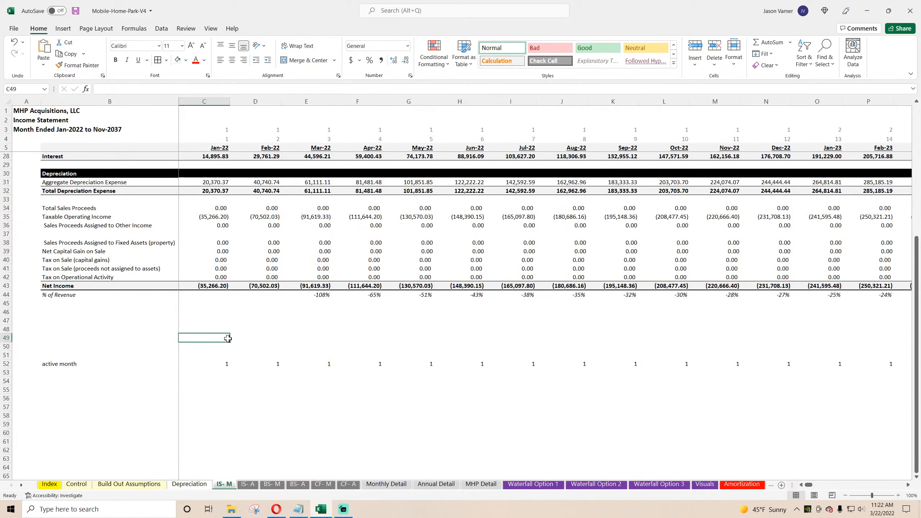
{"action": "scroll", "coordinate": [219, 279], "scroll_direction": "up", "scroll_amount": 4}
{"action": "left_click", "coordinate": [218, 280]}
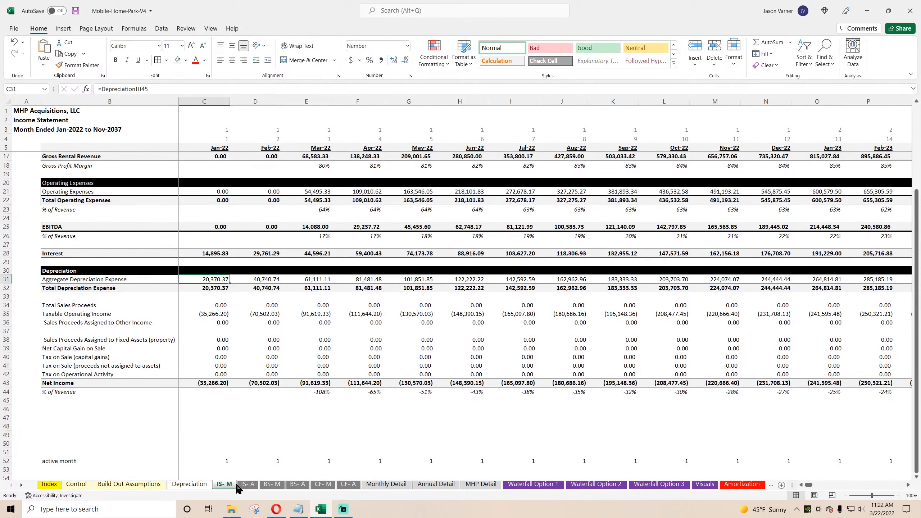
{"action": "left_click", "coordinate": [271, 484]}
{"action": "scroll", "coordinate": [175, 393], "scroll_direction": "down", "scroll_amount": 3}
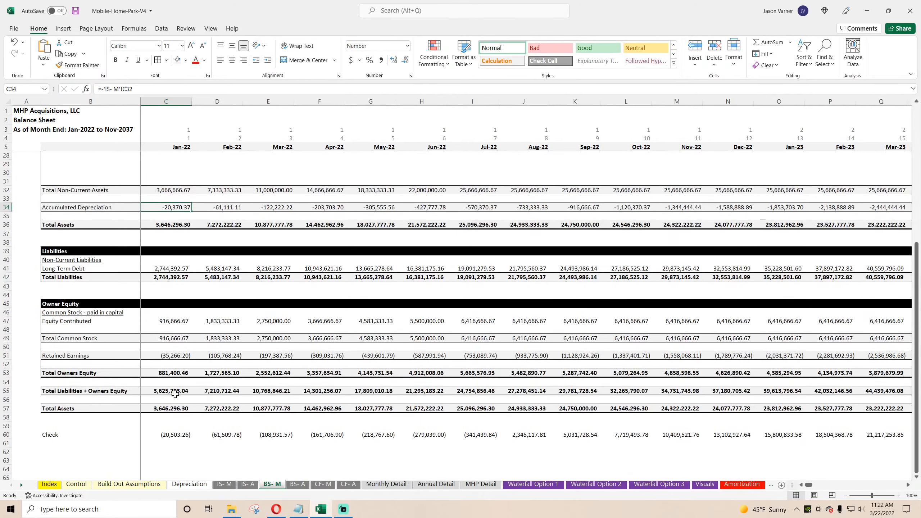
Examine the Jan-22 Total Assets formula and its referenced cells, plus the Jan-22 Long-Term Debt formula, on the monthly balance sheet
{"action": "left_click", "coordinate": [183, 223]}
{"action": "scroll", "coordinate": [176, 250], "scroll_direction": "up", "scroll_amount": 4}
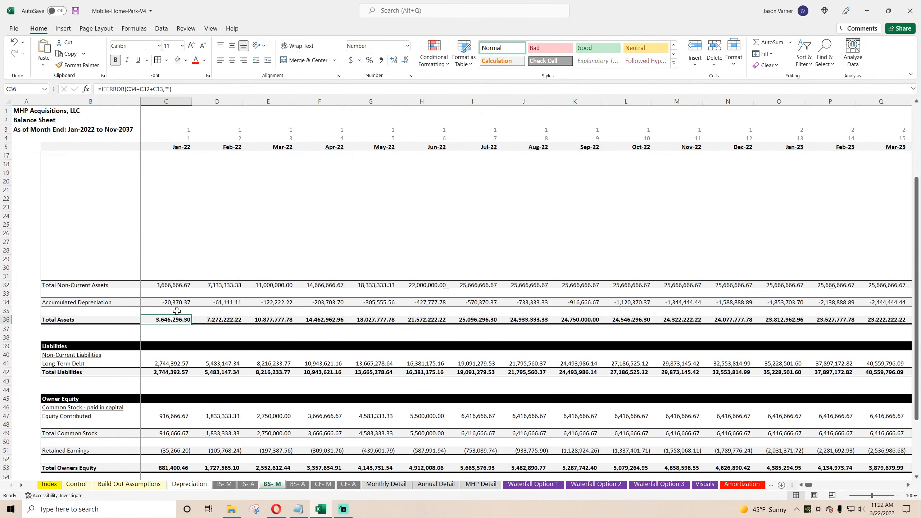
{"action": "key", "text": "F2"}
{"action": "scroll", "coordinate": [217, 268], "scroll_direction": "up", "scroll_amount": 4}
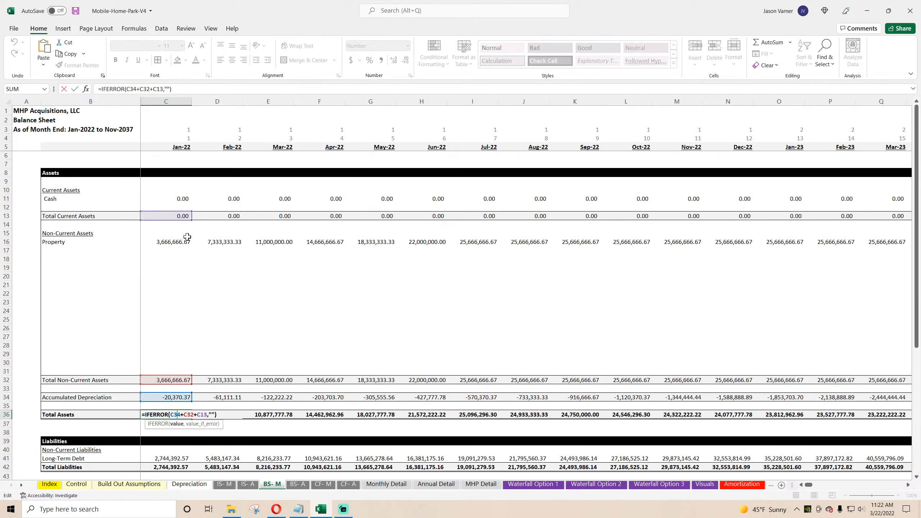
{"action": "scroll", "coordinate": [196, 299], "scroll_direction": "down", "scroll_amount": 2}
{"action": "scroll", "coordinate": [197, 298], "scroll_direction": "down", "scroll_amount": 2}
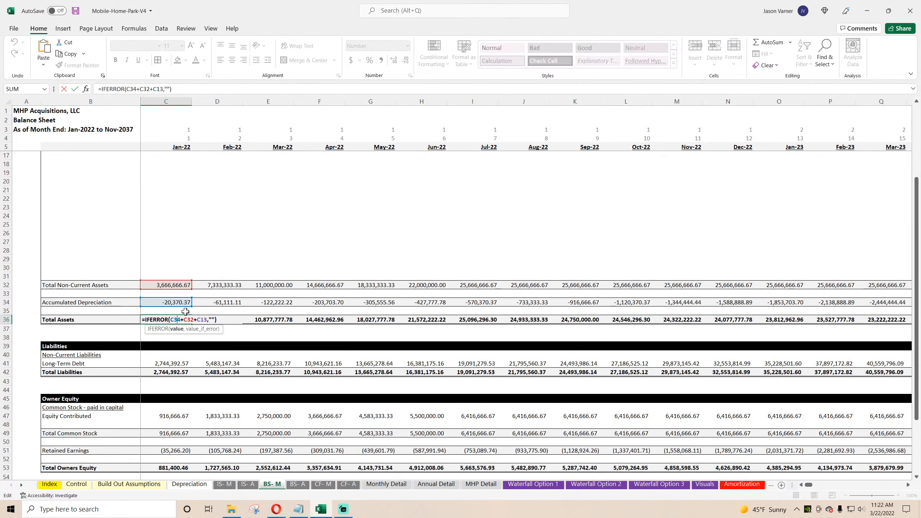
{"action": "key", "text": "Escape"}
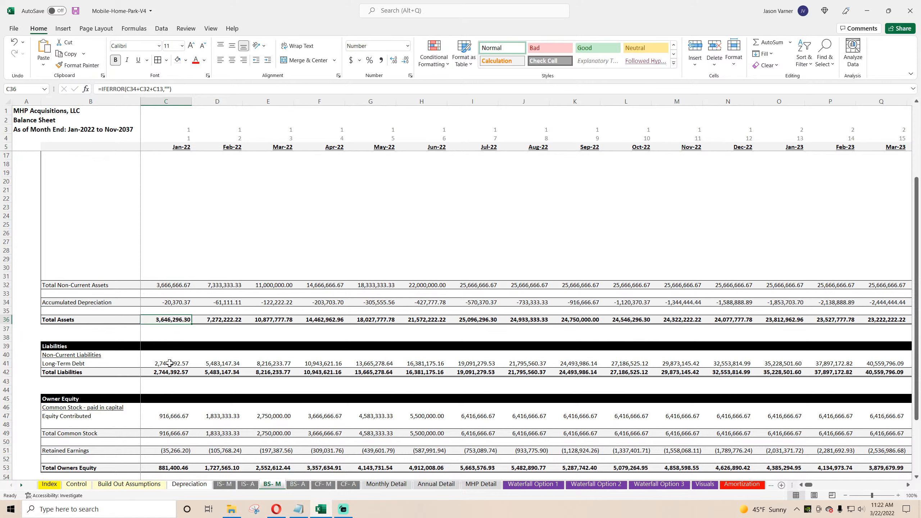
{"action": "left_click", "coordinate": [169, 363]}
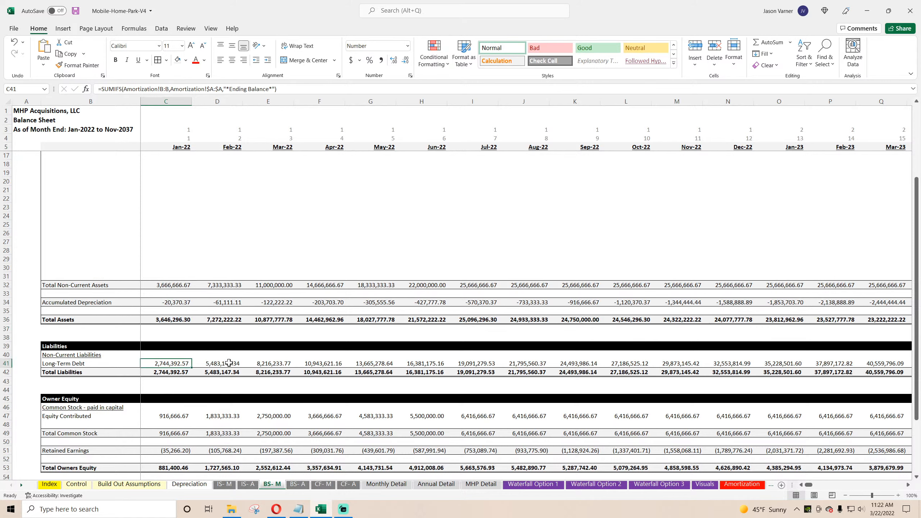
{"action": "scroll", "coordinate": [160, 350], "scroll_direction": "down", "scroll_amount": 4}
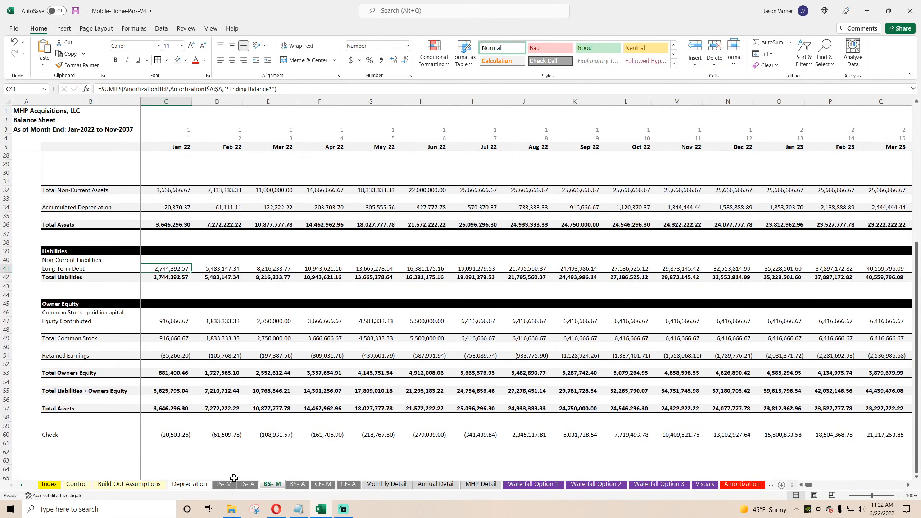
On Monthly Detail, enter =E1896+'CF- M'!D26 in E1924 to combine Jan-22 debt funding with principal repayments
{"action": "left_click", "coordinate": [385, 483]}
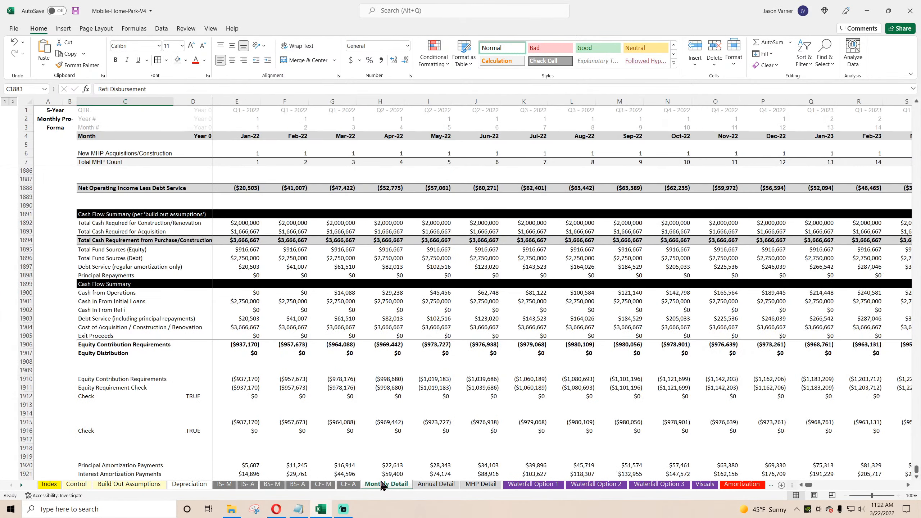
{"action": "scroll", "coordinate": [263, 394], "scroll_direction": "down", "scroll_amount": 4}
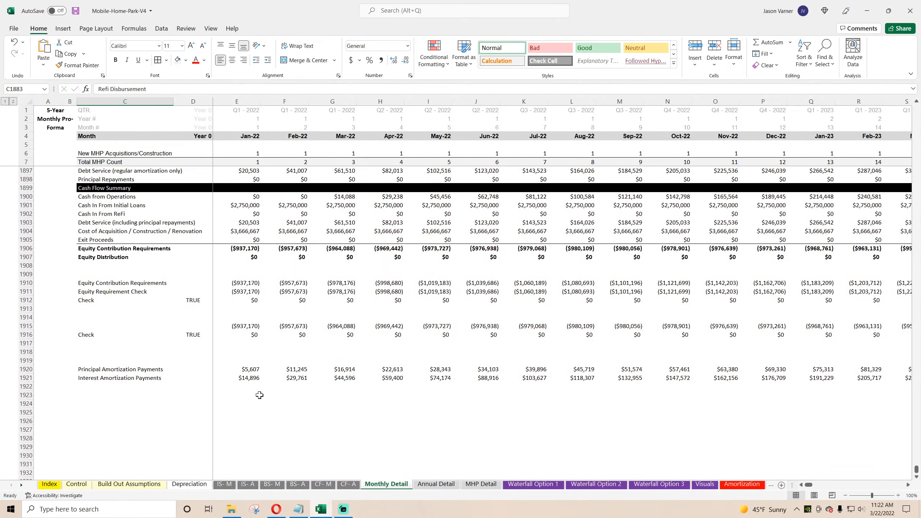
{"action": "left_click", "coordinate": [246, 401]}
{"action": "type", "text": "="}
{"action": "scroll", "coordinate": [298, 430], "scroll_direction": "up", "scroll_amount": 4}
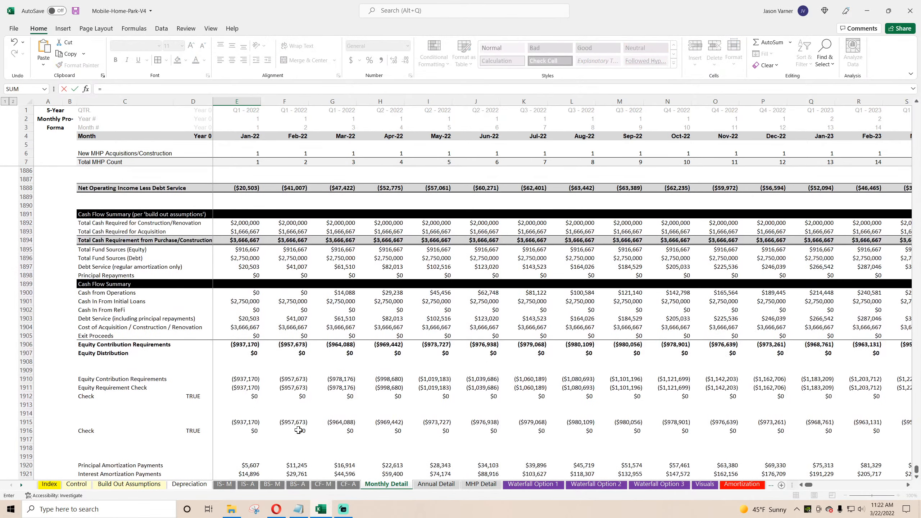
{"action": "left_click", "coordinate": [244, 258]}
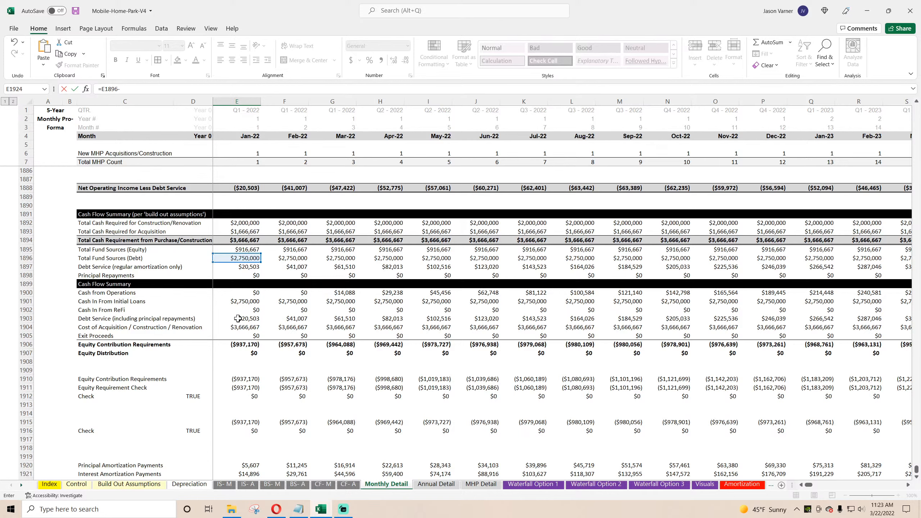
{"action": "scroll", "coordinate": [238, 318], "scroll_direction": "up", "scroll_amount": 2}
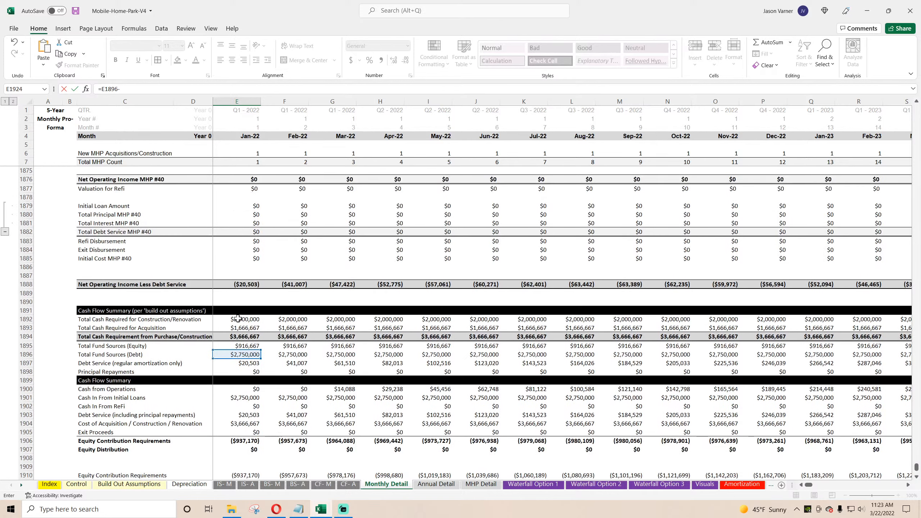
{"action": "scroll", "coordinate": [241, 320], "scroll_direction": "down", "scroll_amount": 2}
{"action": "left_click", "coordinate": [323, 485]}
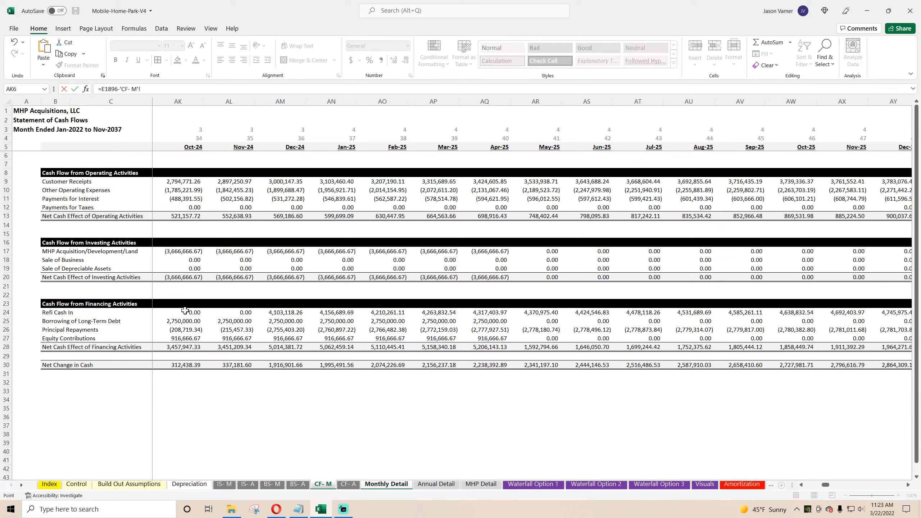
{"action": "left_click_drag", "start_coordinate": [823, 485], "coordinate": [807, 485]}
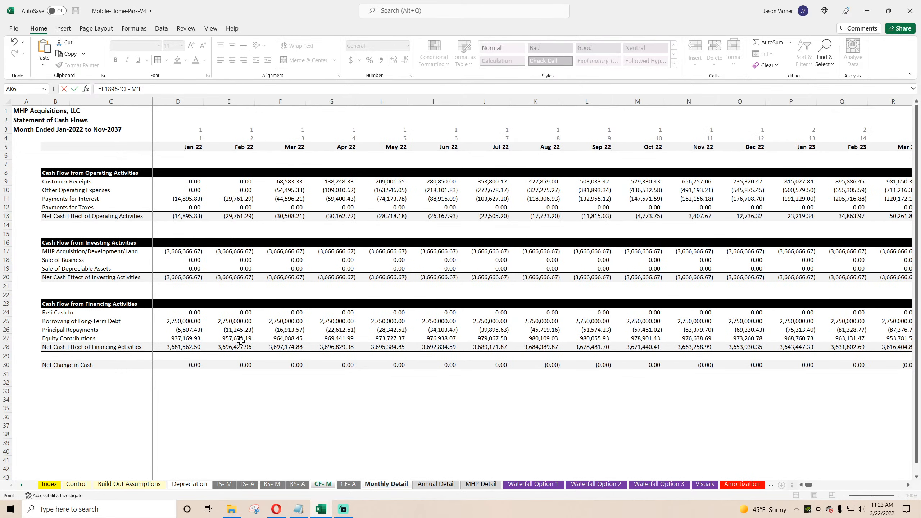
{"action": "left_click", "coordinate": [157, 89]}
{"action": "key", "text": "BackSpace"}
{"action": "key", "text": "BackSpace"}
{"action": "key", "text": "BackSpace"}
{"action": "key", "text": "BackSpace"}
{"action": "key", "text": "BackSpace"}
{"action": "key", "text": "BackSpace"}
{"action": "key", "text": "BackSpace"}
{"action": "key", "text": "BackSpace"}
{"action": "key", "text": "BackSpace"}
{"action": "type", "text": "+"}
{"action": "left_click", "coordinate": [184, 329]}
{"action": "key", "text": "Return"}
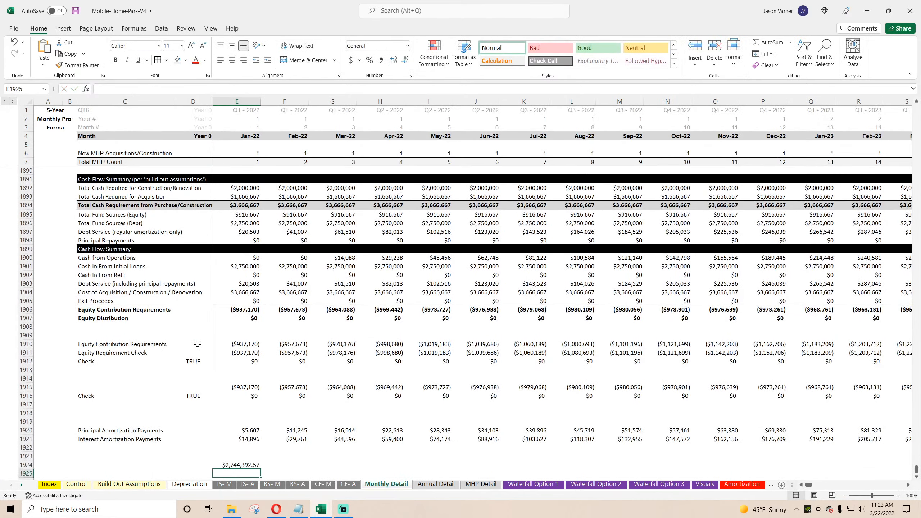
Compare the Monthly Detail debt calculation in E1924 with Jan-22 Long-Term Debt on the monthly balance sheet, and view the monthly cash flow statement
{"action": "left_click", "coordinate": [250, 463]}
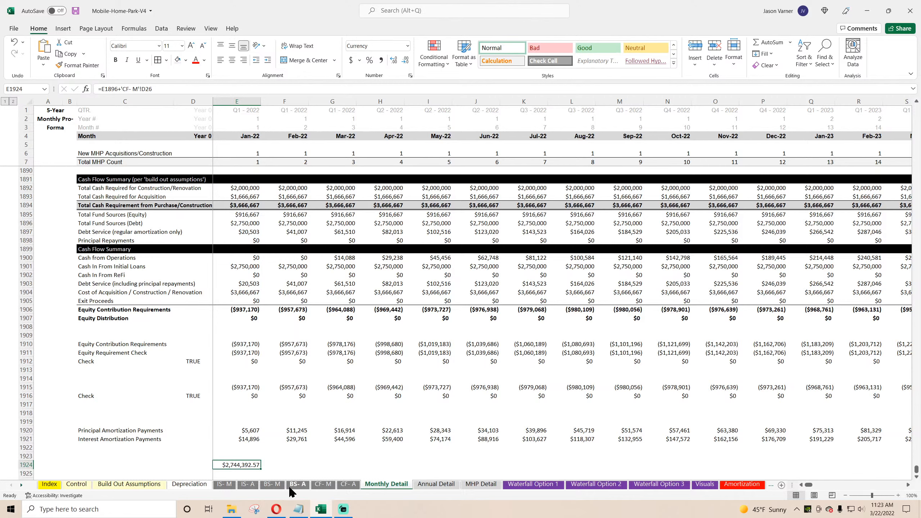
{"action": "left_click", "coordinate": [273, 485]}
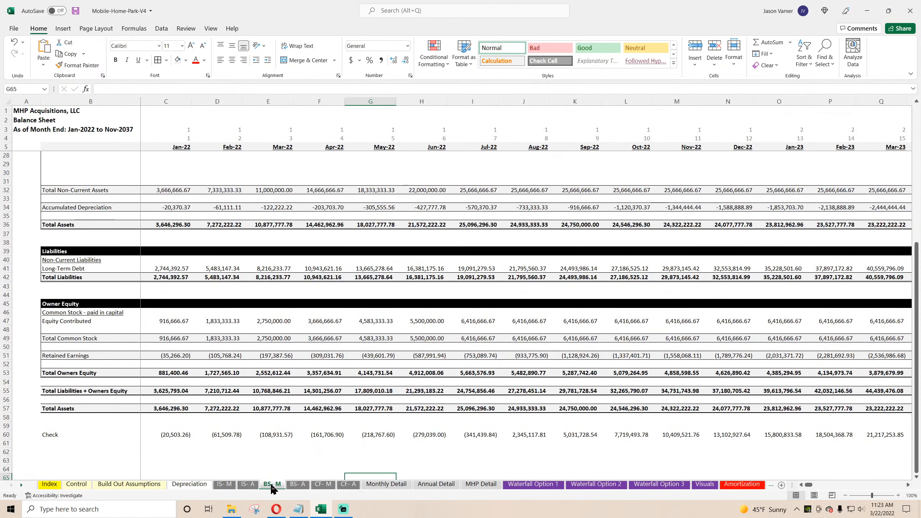
{"action": "left_click", "coordinate": [172, 266]}
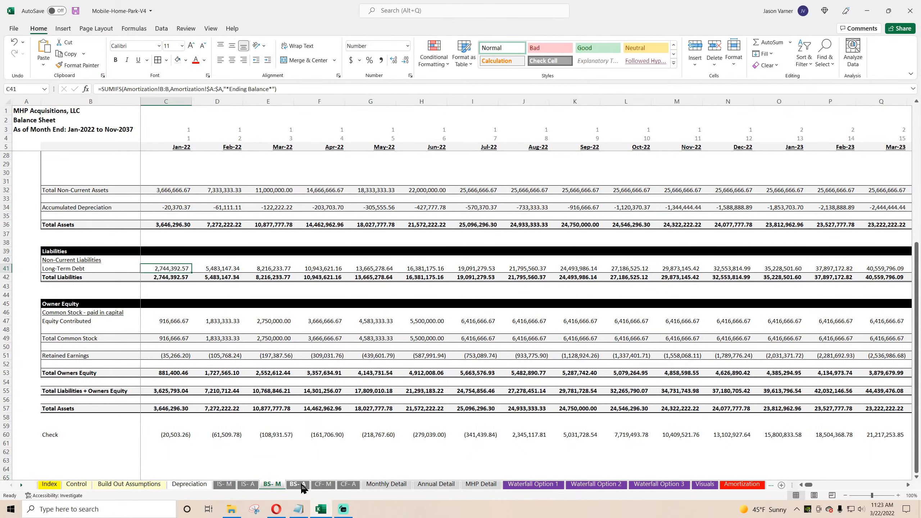
{"action": "left_click", "coordinate": [303, 486]}
{"action": "left_click", "coordinate": [321, 486]}
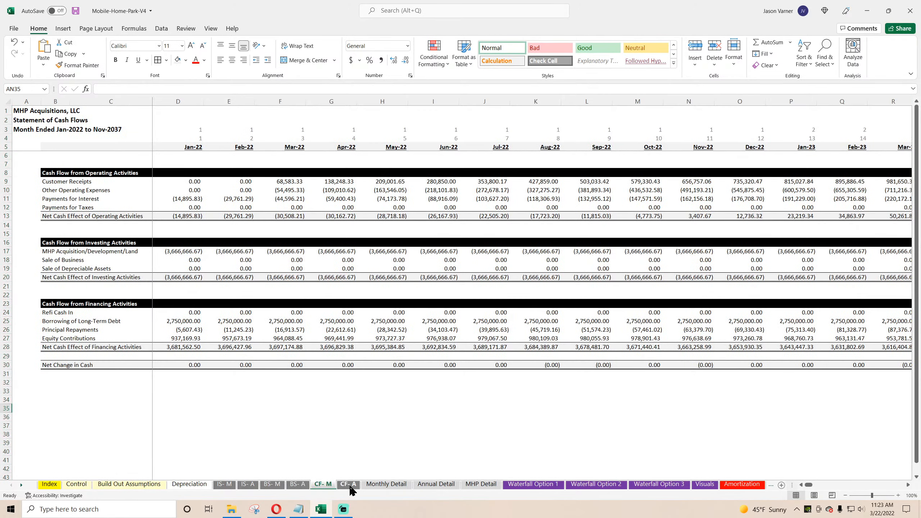
{"action": "left_click", "coordinate": [297, 484]}
{"action": "left_click", "coordinate": [272, 484]}
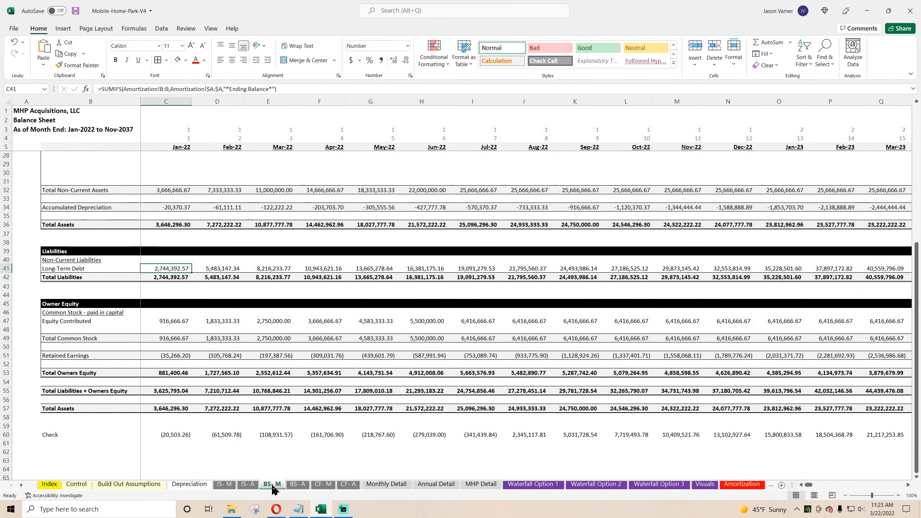
Review the annual balance sheet, the cash flow statements, and the monthly and annual income statements
{"action": "left_click", "coordinate": [297, 485]}
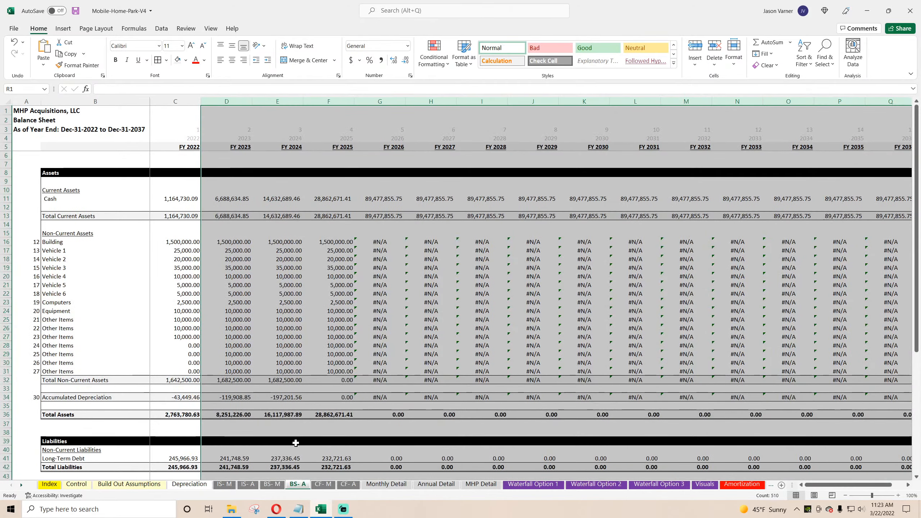
{"action": "scroll", "coordinate": [296, 442], "scroll_direction": "down", "scroll_amount": 7}
{"action": "left_click", "coordinate": [294, 454]}
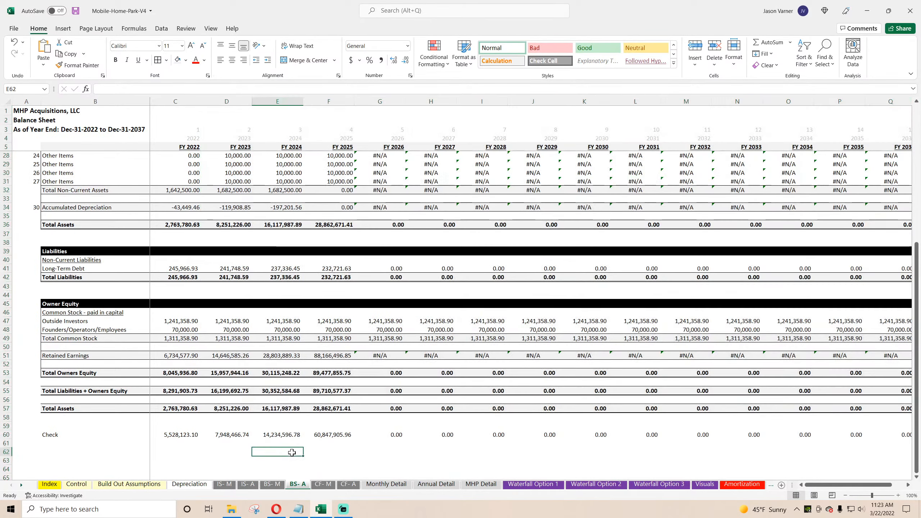
{"action": "left_click", "coordinate": [322, 485]}
{"action": "left_click", "coordinate": [346, 484]}
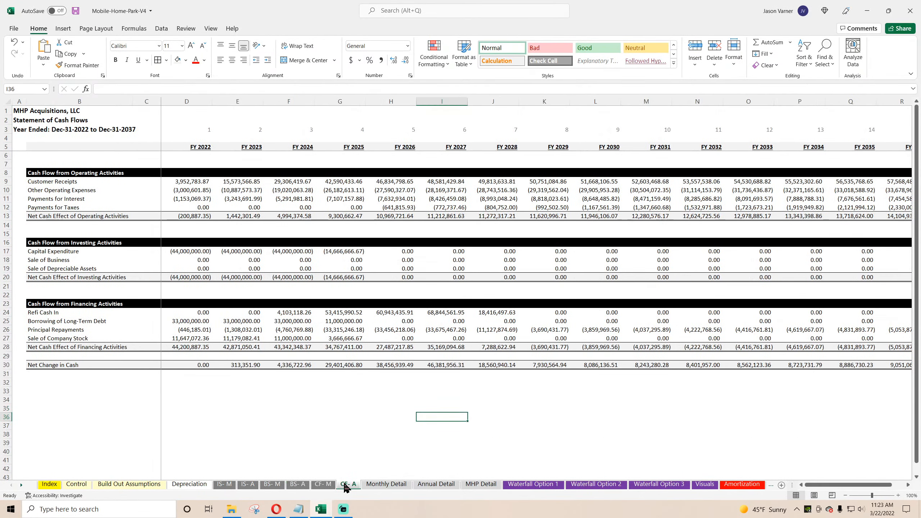
{"action": "left_click", "coordinate": [322, 485]}
{"action": "left_click_drag", "start_coordinate": [276, 434], "coordinate": [109, 424]}
{"action": "left_click", "coordinate": [224, 485]}
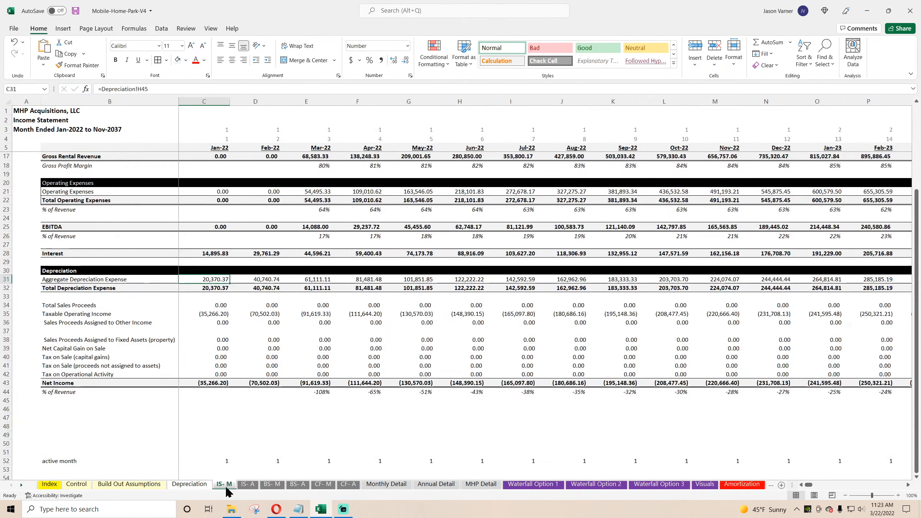
{"action": "scroll", "coordinate": [227, 435], "scroll_direction": "down", "scroll_amount": 7}
{"action": "left_click", "coordinate": [252, 485]}
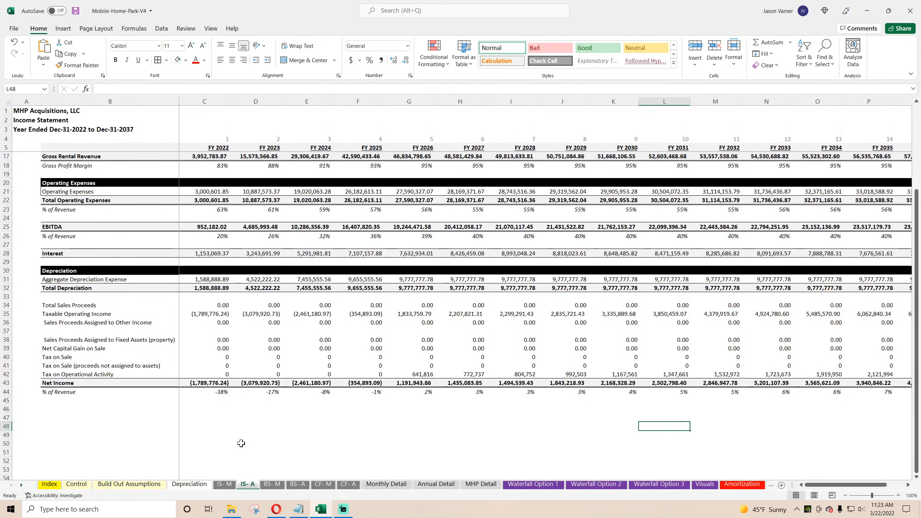
Clear the temporary debt calculation from E1924 on the Monthly Detail sheet
{"action": "left_click", "coordinate": [14, 45]}
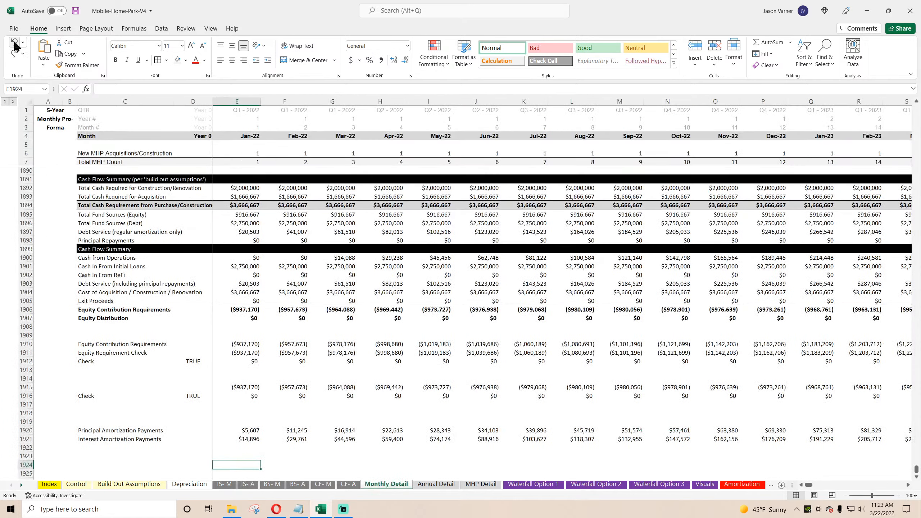
{"action": "left_click", "coordinate": [15, 53]}
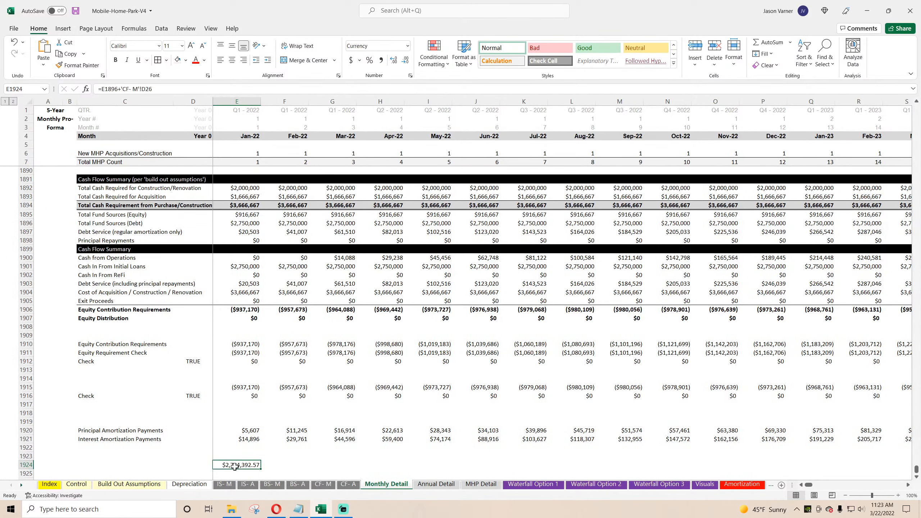
{"action": "key", "text": "BackSpace"}
{"action": "key", "text": "Return"}
Examine the Jan-22 Equity Contributed and Retained Earnings formulas on the monthly balance sheet
{"action": "left_click", "coordinate": [271, 483]}
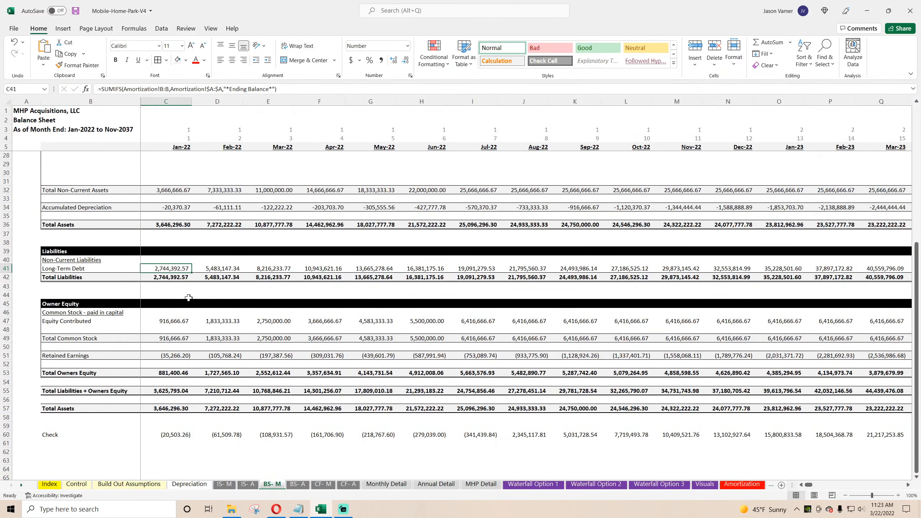
{"action": "left_click", "coordinate": [171, 320]}
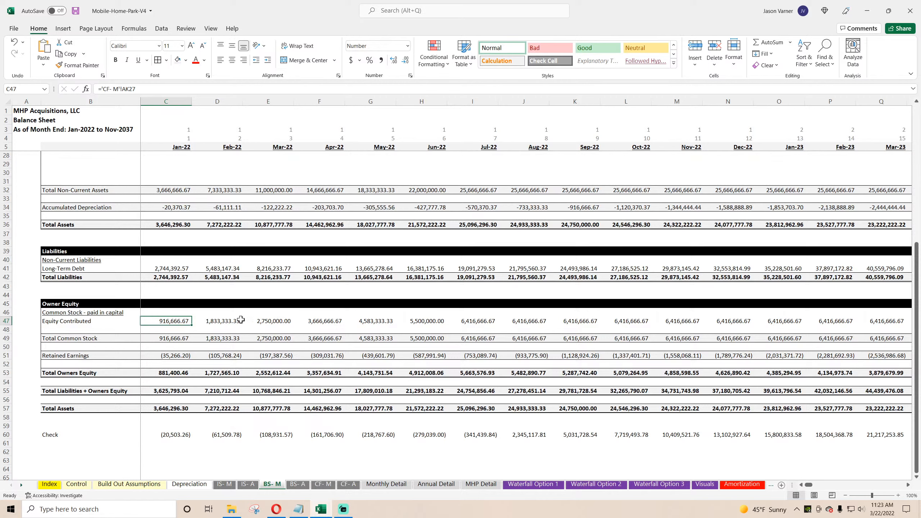
{"action": "left_click", "coordinate": [185, 356]}
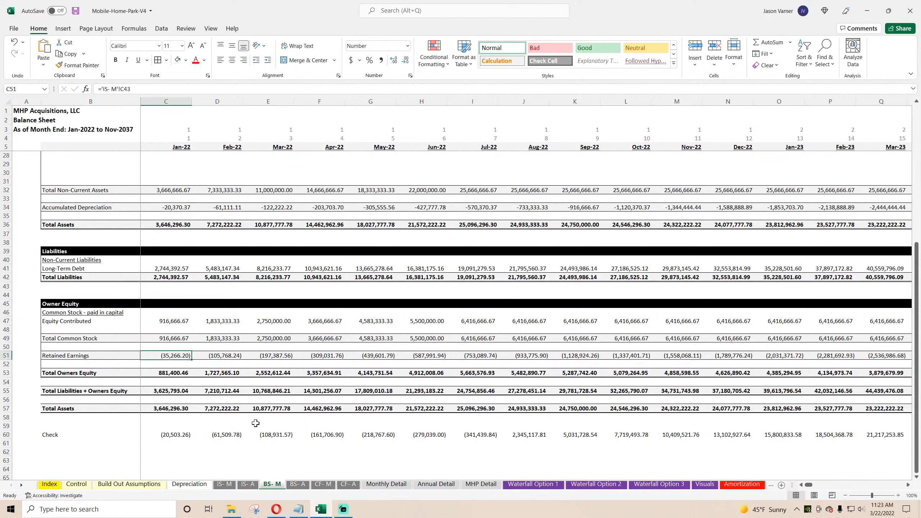
Examine the Jan-22 Net Income formula and the cells it references on the monthly income statement
{"action": "left_click", "coordinate": [224, 484]}
{"action": "left_click", "coordinate": [212, 405]}
{"action": "scroll", "coordinate": [203, 372], "scroll_direction": "up", "scroll_amount": 3}
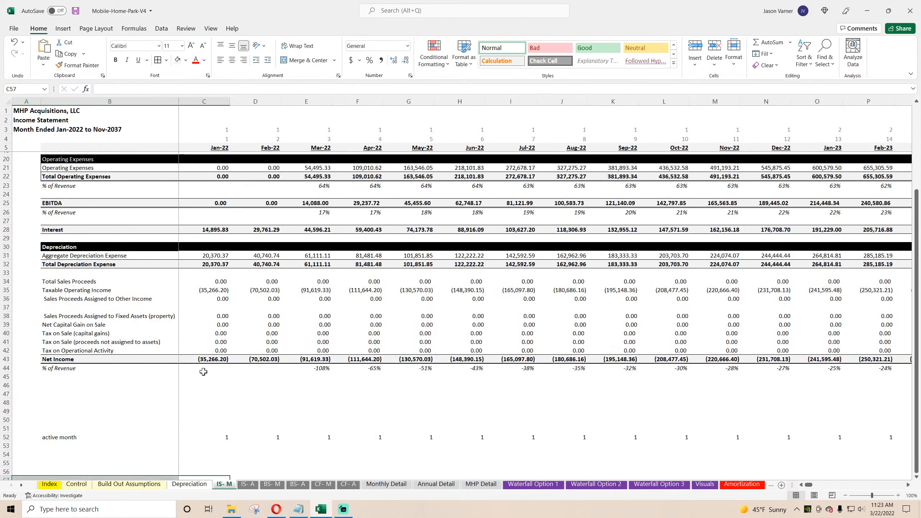
{"action": "scroll", "coordinate": [203, 372], "scroll_direction": "up", "scroll_amount": 1}
{"action": "double_click", "coordinate": [214, 384]}
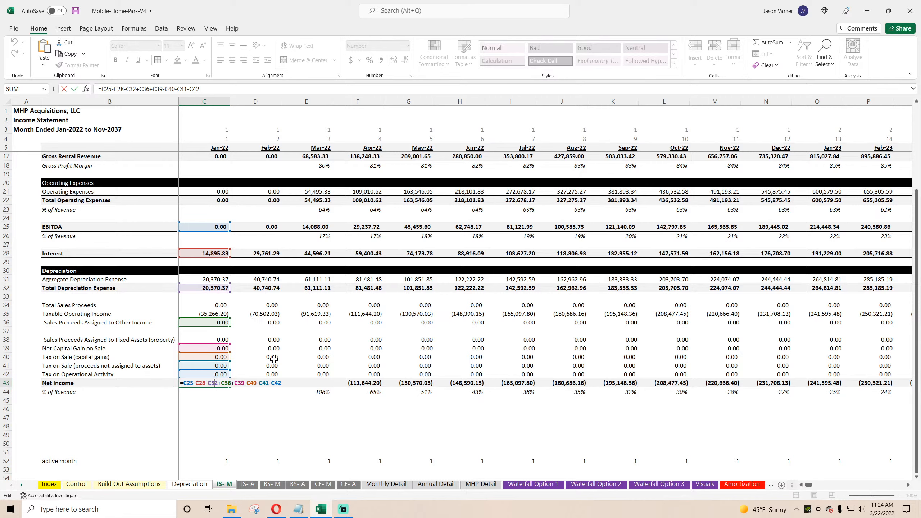
{"action": "scroll", "coordinate": [273, 359], "scroll_direction": "up", "scroll_amount": 4}
{"action": "scroll", "coordinate": [274, 358], "scroll_direction": "down", "scroll_amount": 4}
{"action": "key", "text": "Return"}
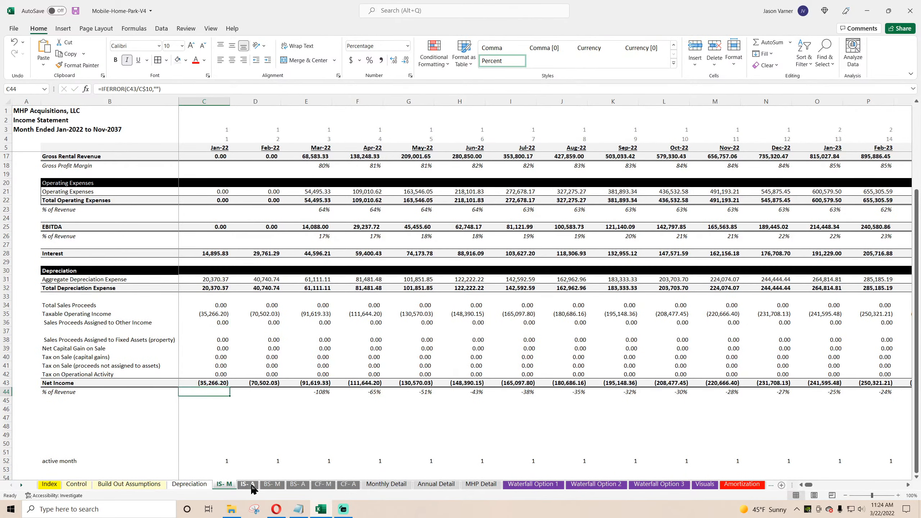
Inspect the Jan-22 Check formula on the monthly balance sheet and save the workbook
{"action": "left_click", "coordinate": [271, 484]}
{"action": "left_click", "coordinate": [179, 436]}
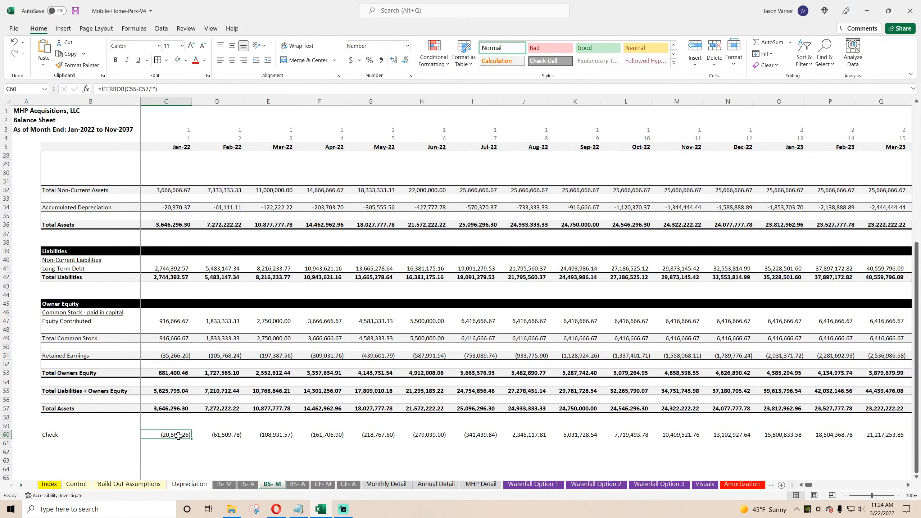
{"action": "left_click", "coordinate": [75, 10]}
{"action": "scroll", "coordinate": [218, 327], "scroll_direction": "up", "scroll_amount": 7}
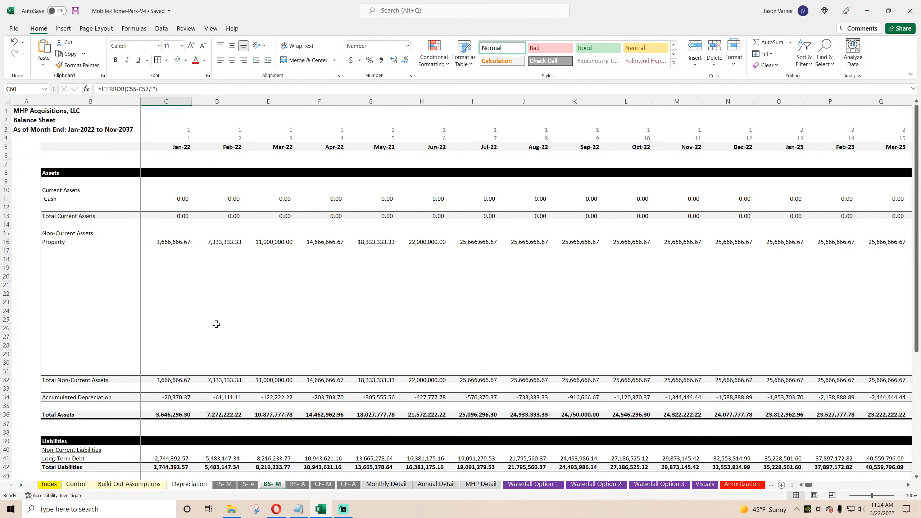
{"action": "scroll", "coordinate": [216, 324], "scroll_direction": "down", "scroll_amount": 11}
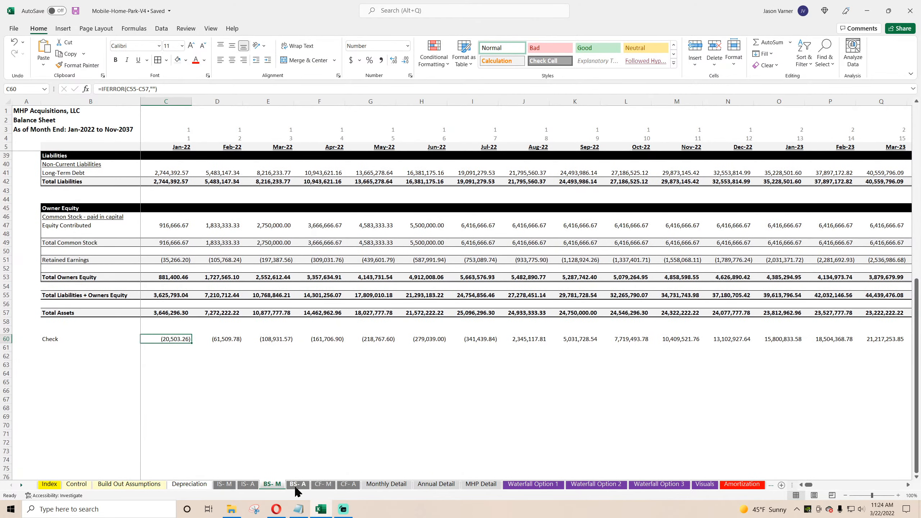
{"action": "left_click", "coordinate": [277, 509]}
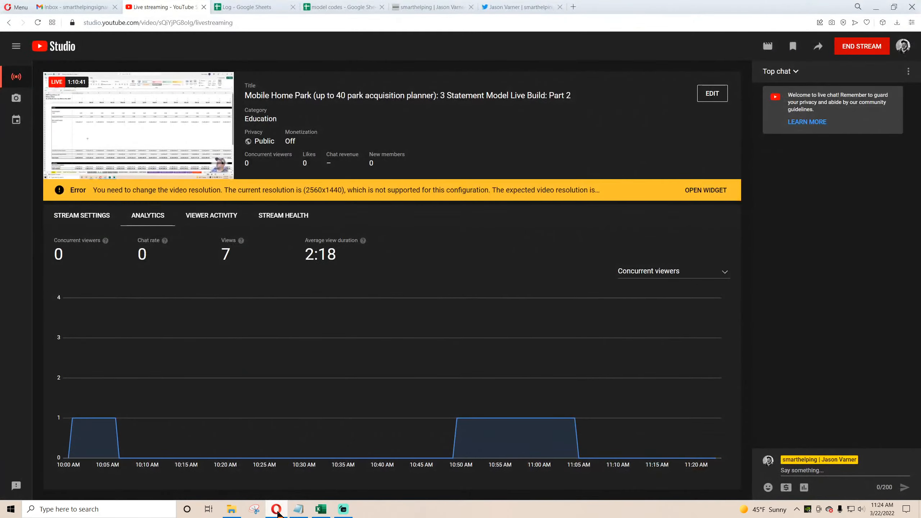
{"action": "left_click", "coordinate": [276, 510]}
Inspect the Jan-22 Property, Total Non-Current Assets, Accumulated Depreciation and Cash formulas on the monthly balance sheet
{"action": "scroll", "coordinate": [185, 363], "scroll_direction": "up", "scroll_amount": 3}
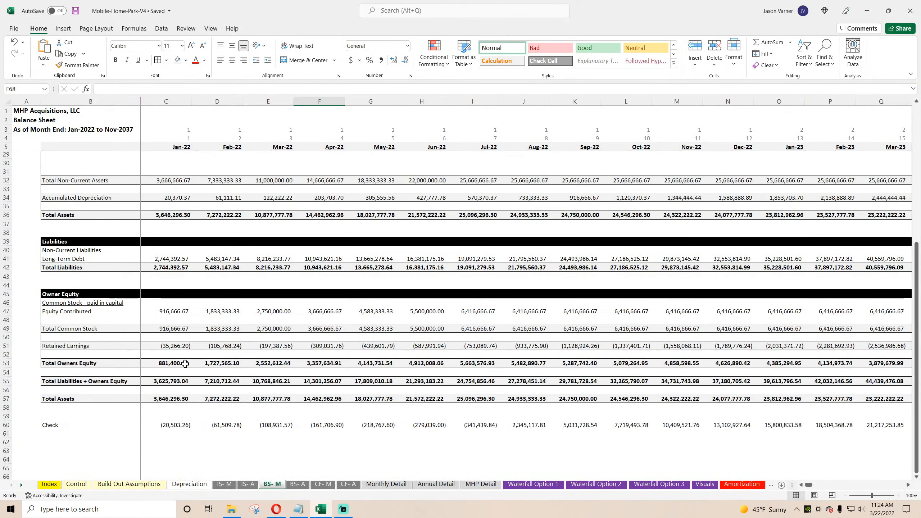
{"action": "scroll", "coordinate": [185, 363], "scroll_direction": "up", "scroll_amount": 8}
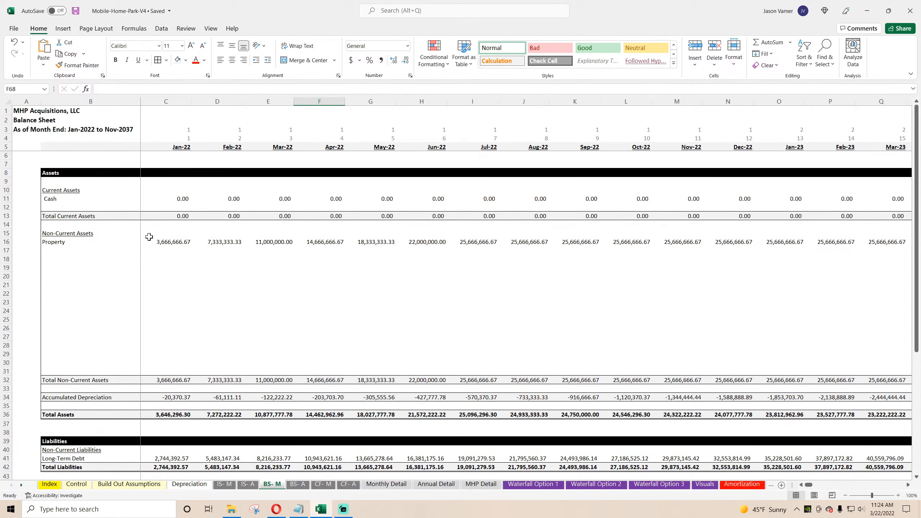
{"action": "left_click", "coordinate": [165, 242]}
{"action": "scroll", "coordinate": [190, 287], "scroll_direction": "down", "scroll_amount": 4}
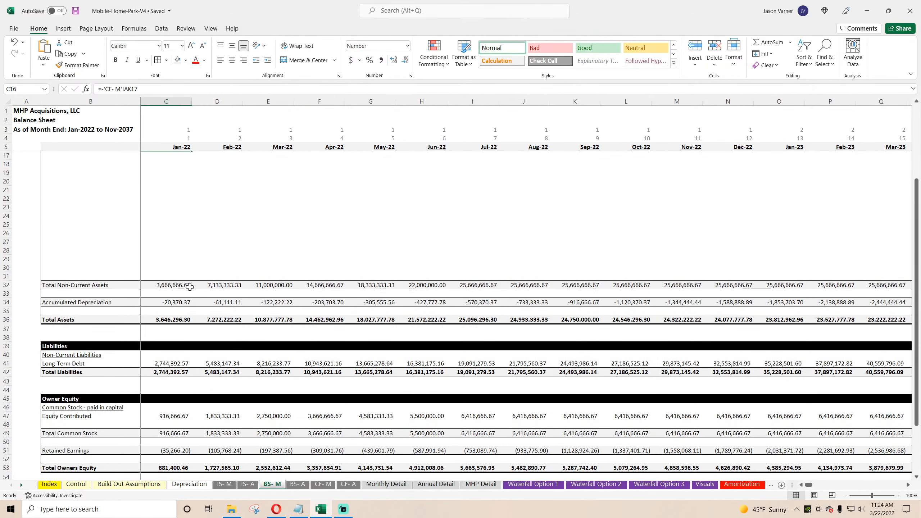
{"action": "left_click", "coordinate": [180, 285]}
{"action": "left_click", "coordinate": [178, 302]}
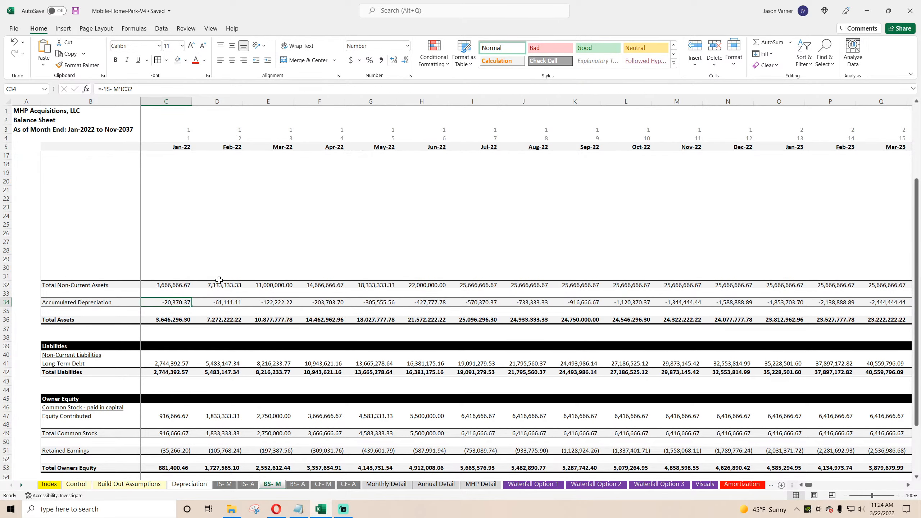
{"action": "scroll", "coordinate": [219, 280], "scroll_direction": "up", "scroll_amount": 4}
{"action": "left_click", "coordinate": [174, 199]}
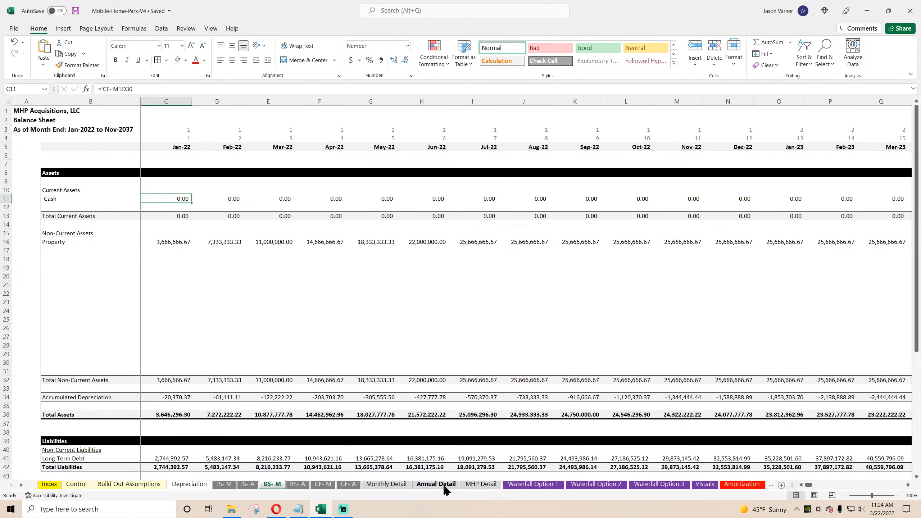
Inspect the Jan-22 Customer Receipts and Payments for Interest formulas on the monthly cash flow statement
{"action": "left_click", "coordinate": [322, 483]}
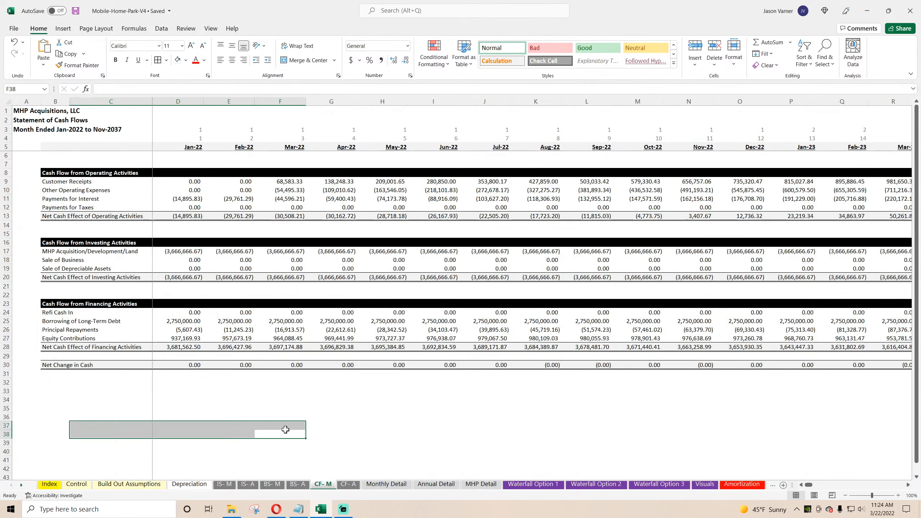
{"action": "left_click", "coordinate": [175, 183]}
{"action": "left_click", "coordinate": [183, 199]}
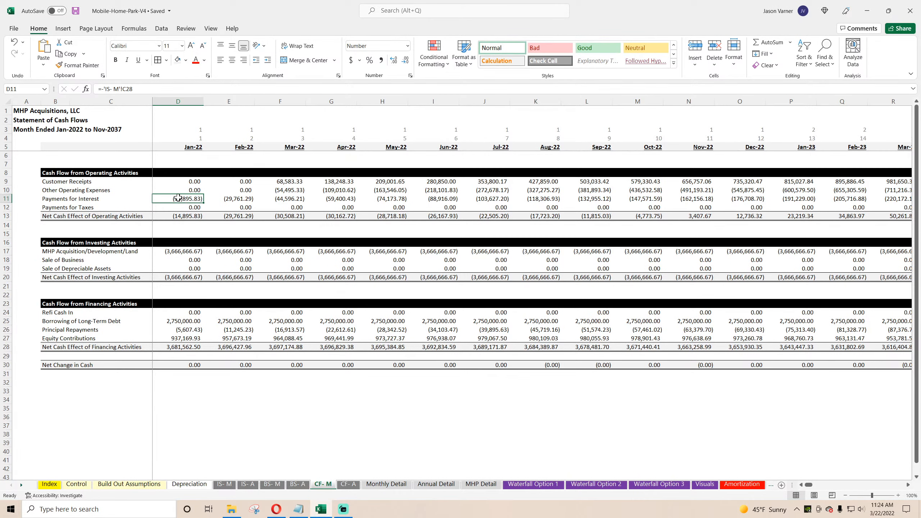
Inspect the Jan-22 Interest, Net Income and Aggregate Depreciation Expense formulas on the monthly income statement
{"action": "left_click", "coordinate": [224, 483]}
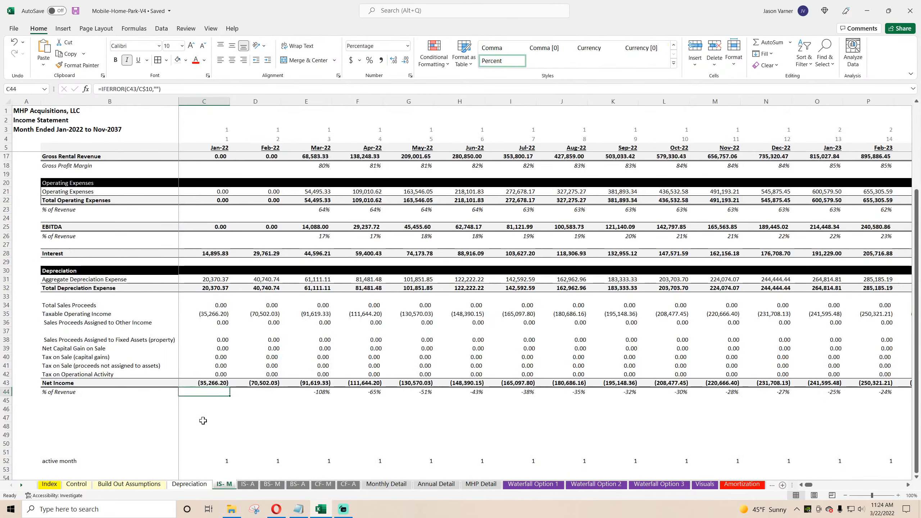
{"action": "left_click", "coordinate": [210, 254]}
{"action": "left_click", "coordinate": [211, 383]}
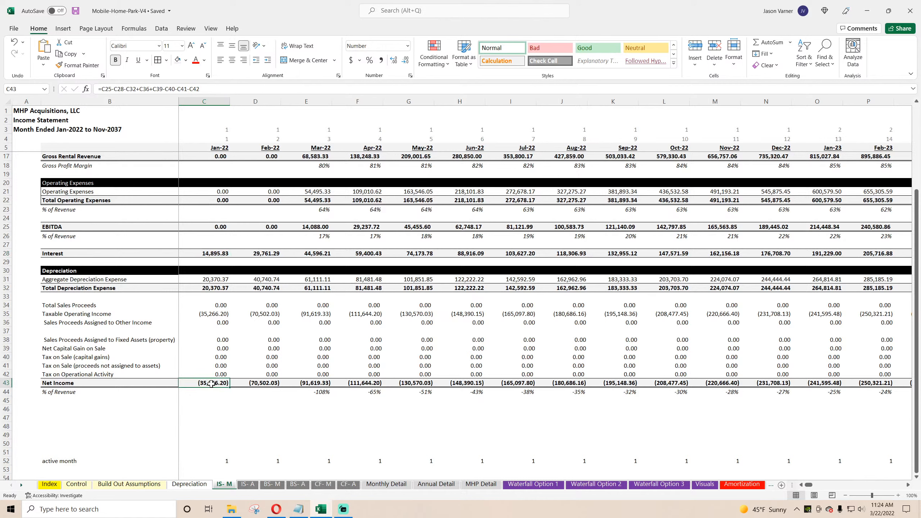
{"action": "left_click", "coordinate": [214, 279]}
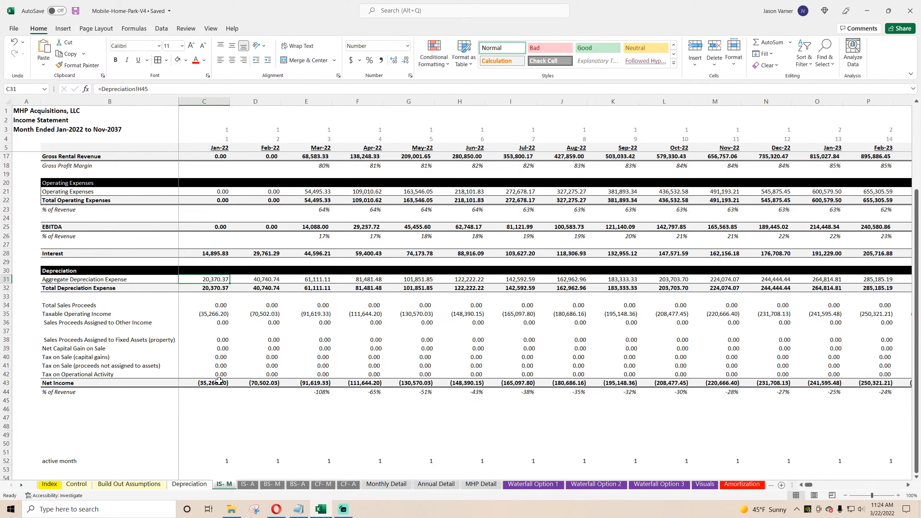
Compare the Jan-22 Check with the Jan-22 Accumulated Depreciation on the monthly balance sheet
{"action": "left_click", "coordinate": [250, 485]}
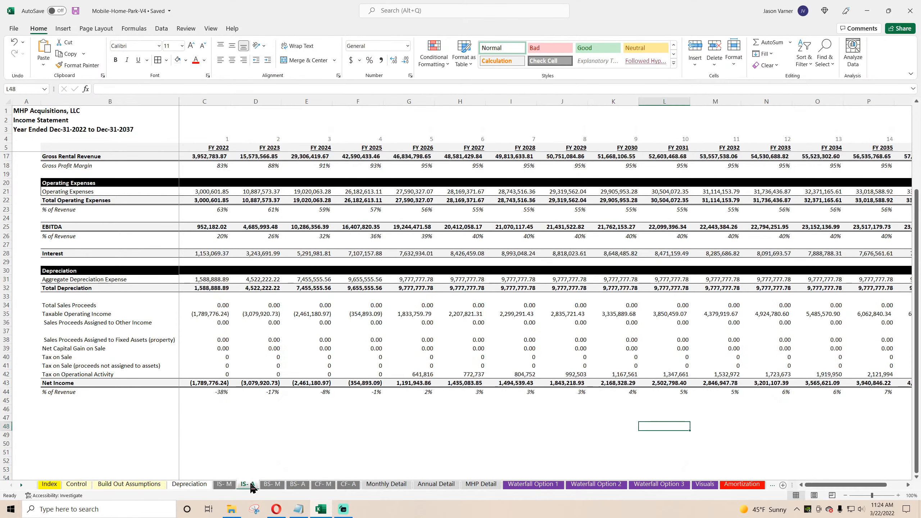
{"action": "left_click", "coordinate": [272, 484]}
{"action": "scroll", "coordinate": [193, 413], "scroll_direction": "down", "scroll_amount": 7}
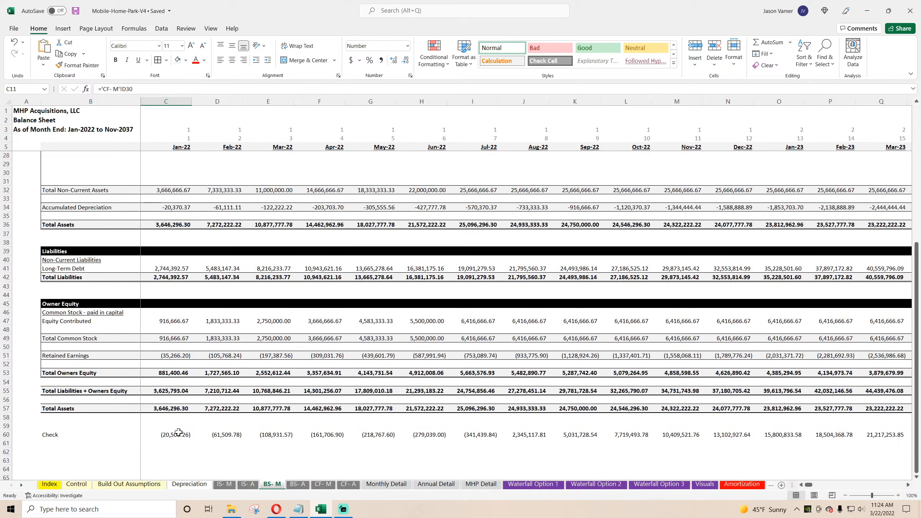
{"action": "left_click", "coordinate": [178, 435]}
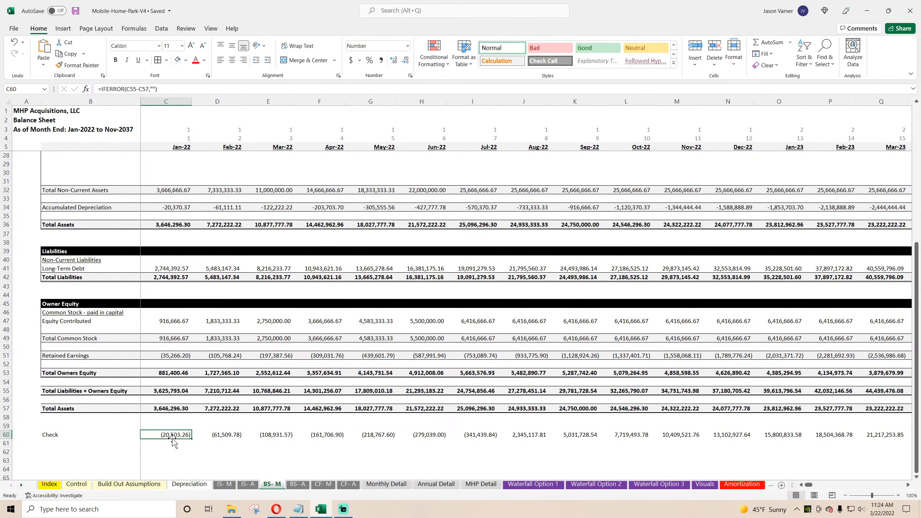
{"action": "left_click", "coordinate": [178, 206]}
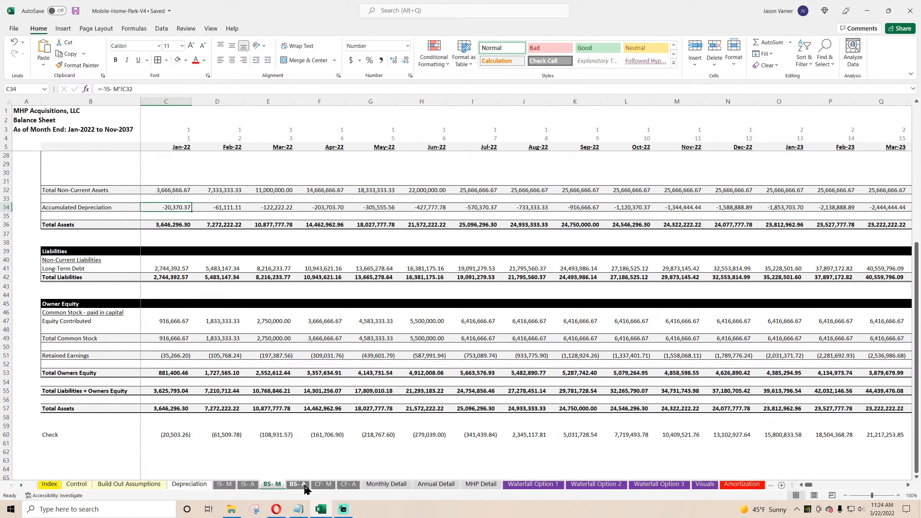
Examine the Jan-22 acquisition formula and the investing, operating and financing subtotal formulas on the monthly cash flow statement
{"action": "left_click", "coordinate": [322, 484]}
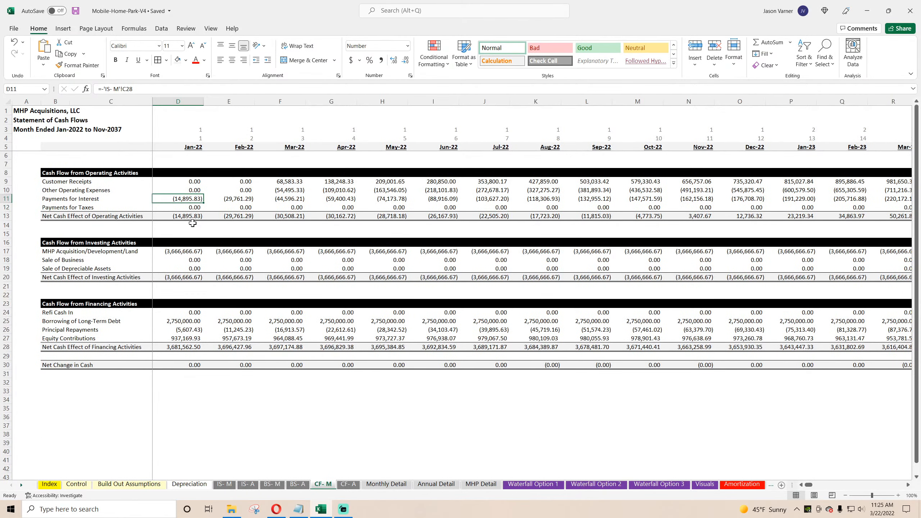
{"action": "left_click", "coordinate": [182, 251]}
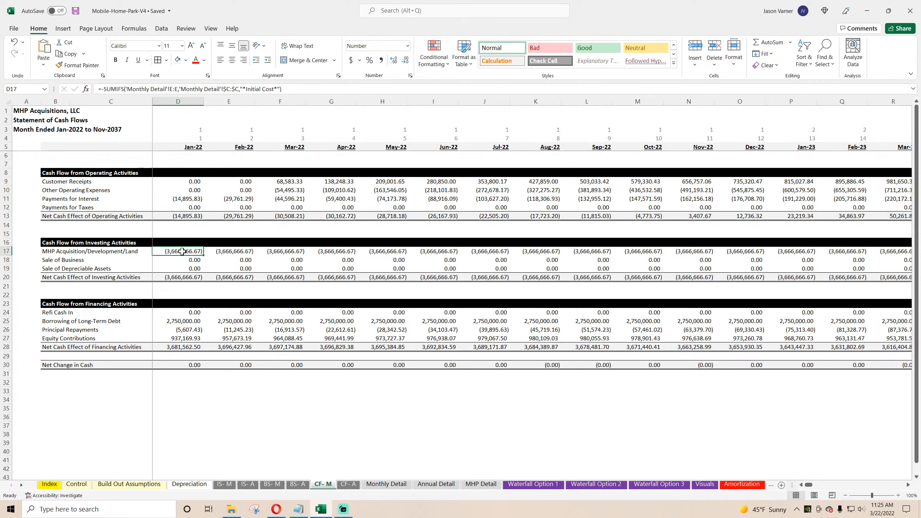
{"action": "double_click", "coordinate": [183, 278]}
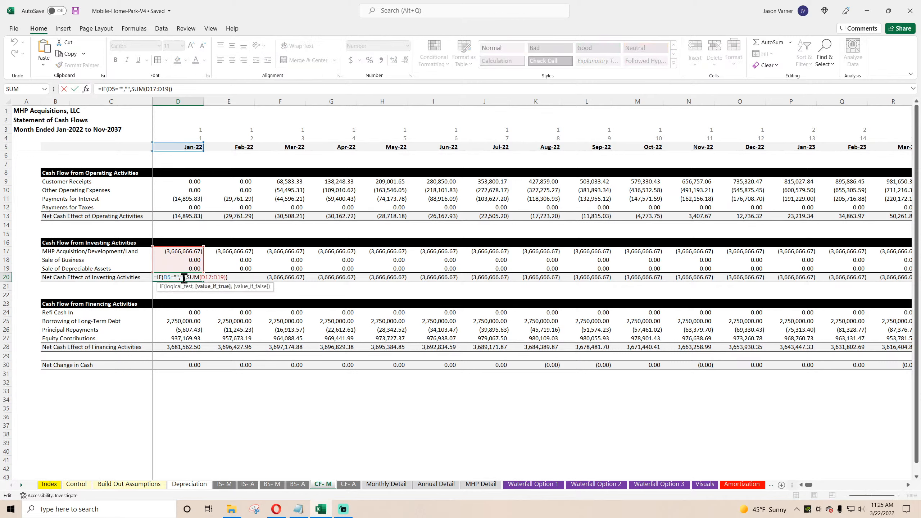
{"action": "key", "text": "Return"}
{"action": "double_click", "coordinate": [189, 216]}
{"action": "key", "text": "Return"}
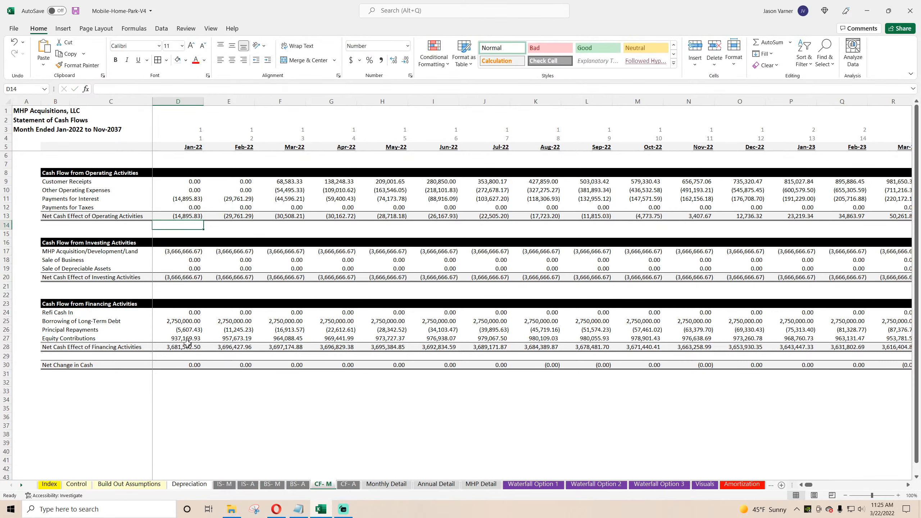
{"action": "double_click", "coordinate": [187, 346]}
{"action": "key", "text": "Return"}
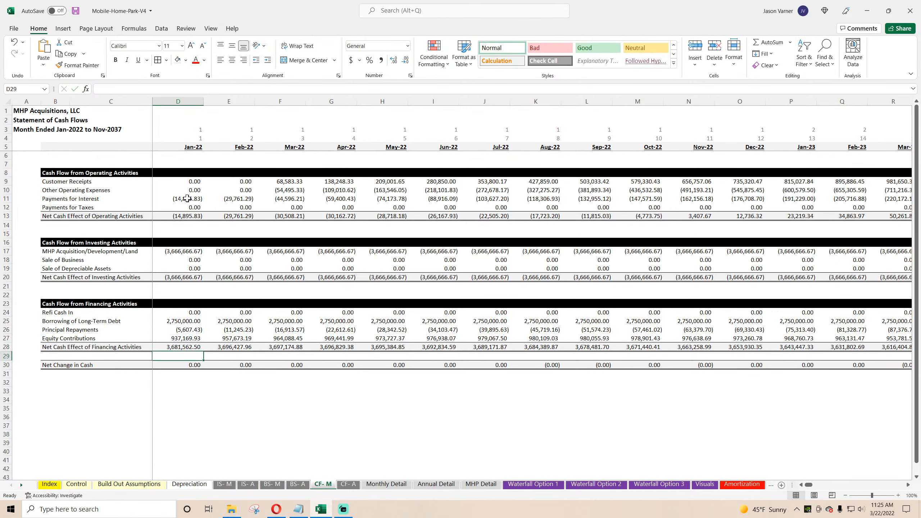
Review the Jan-22 interest, acquisition, borrowing and principal repayment lines on the monthly cash flow statement, including the sum of D20:D25
{"action": "left_click", "coordinate": [187, 198]}
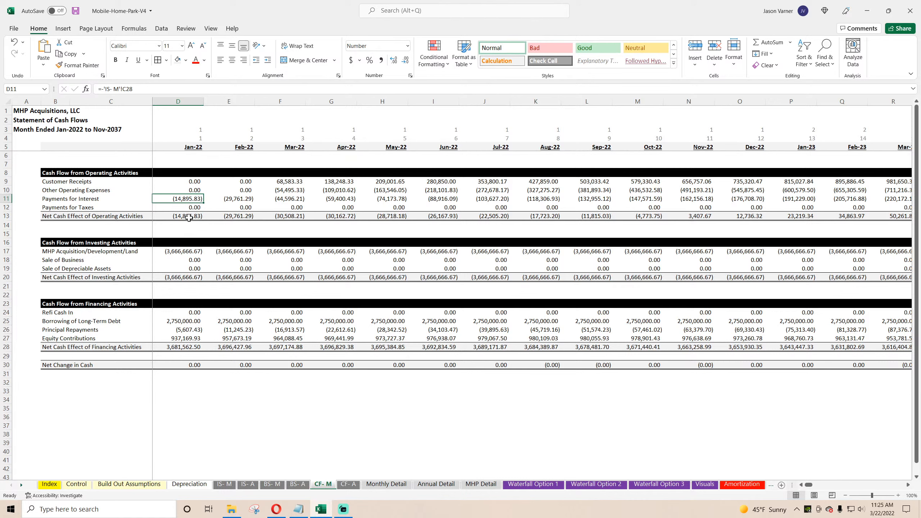
{"action": "left_click", "coordinate": [188, 217]}
{"action": "left_click", "coordinate": [187, 251]}
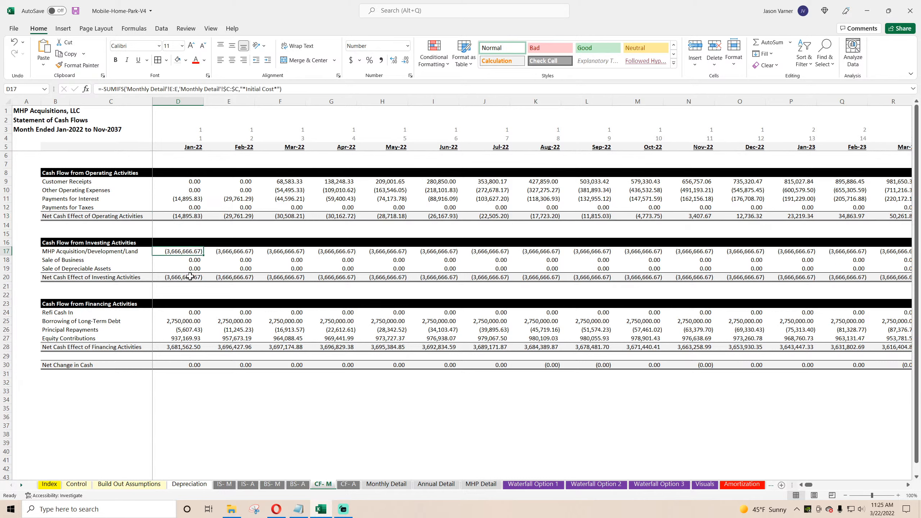
{"action": "left_click", "coordinate": [183, 321]}
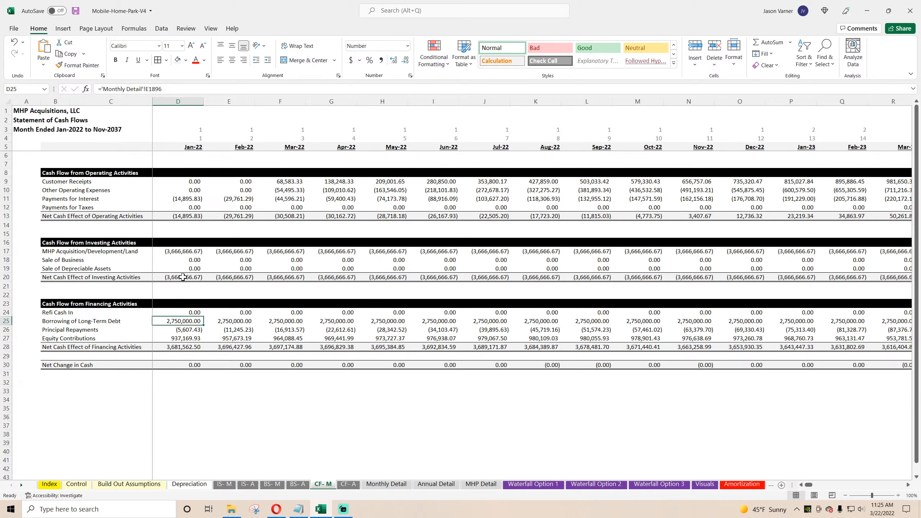
{"action": "left_click_drag", "start_coordinate": [182, 276], "coordinate": [183, 318]}
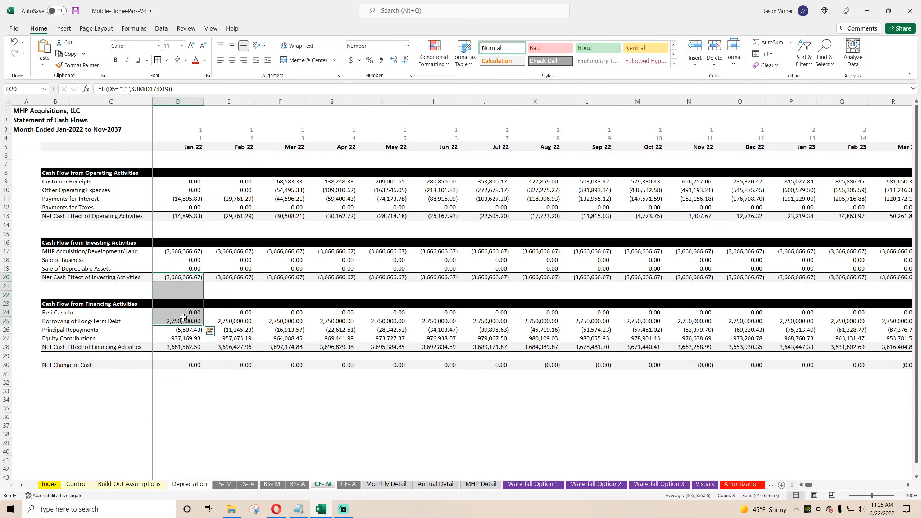
{"action": "left_click", "coordinate": [182, 403]}
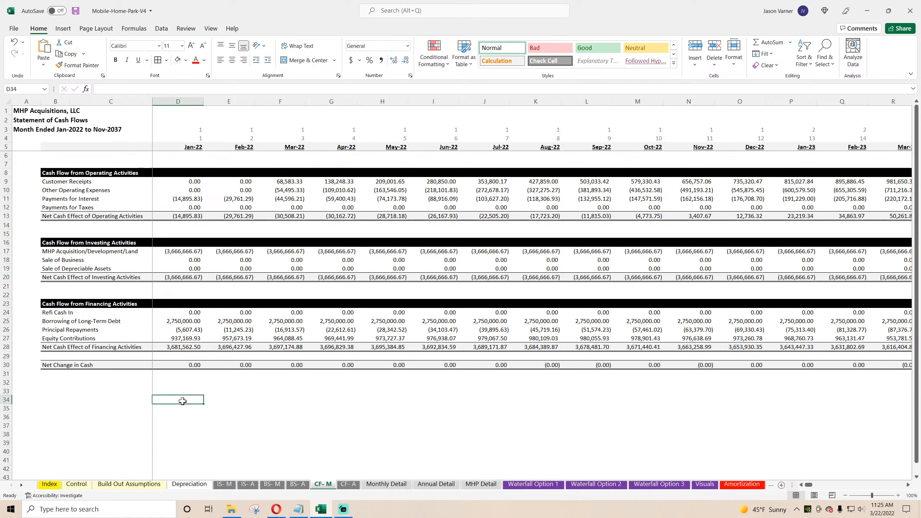
{"action": "left_click", "coordinate": [190, 330]}
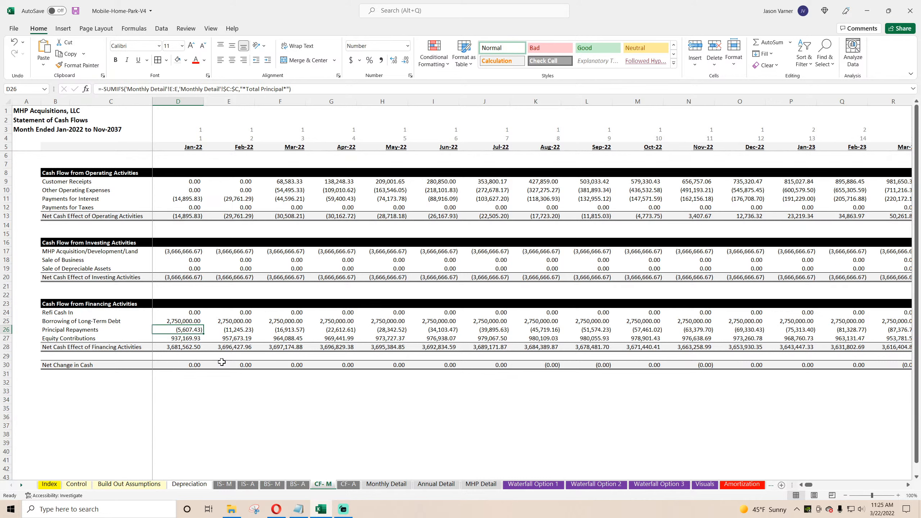
Trace the Jan-22 Equity Contributions cash flow line to Monthly Detail and inspect the Equity Contribution Requirements formula in E1910
{"action": "left_click", "coordinate": [190, 338]}
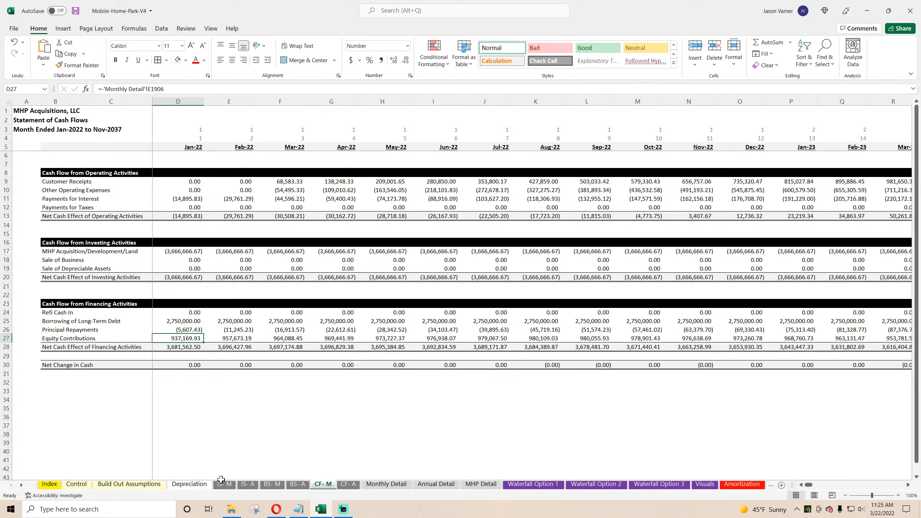
{"action": "left_click", "coordinate": [384, 485]}
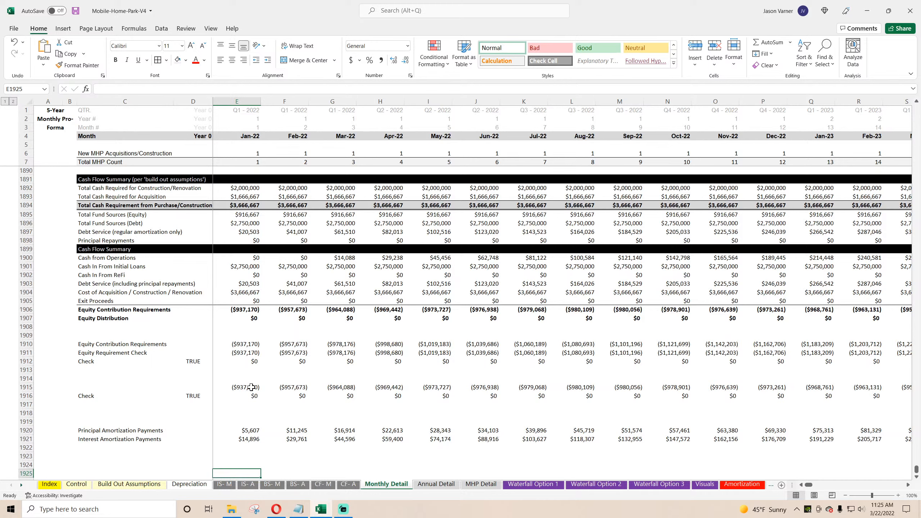
{"action": "left_click", "coordinate": [248, 344]}
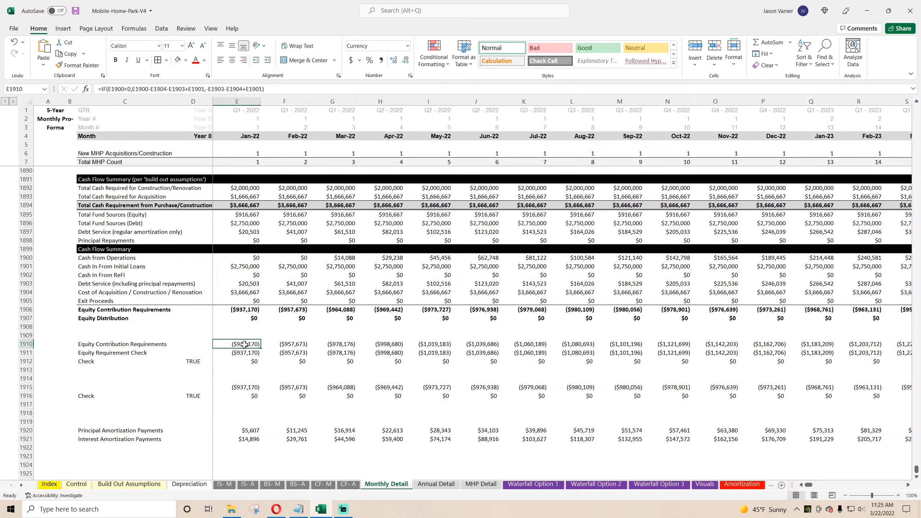
Inspect which Monthly Detail cells feed the Jan-22 Equity Contribution Requirements formula in E1910
{"action": "left_click", "coordinate": [243, 355]}
{"action": "double_click", "coordinate": [245, 344]}
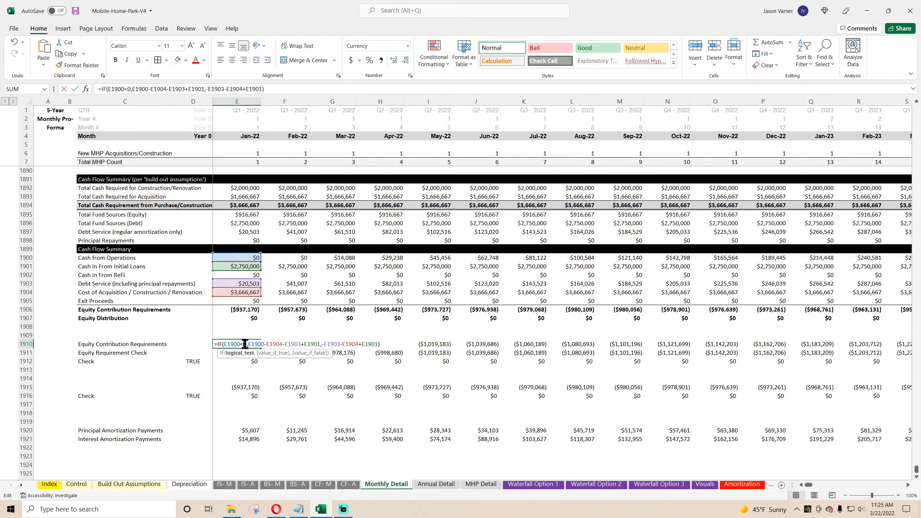
{"action": "scroll", "coordinate": [285, 309], "scroll_direction": "up", "scroll_amount": 4}
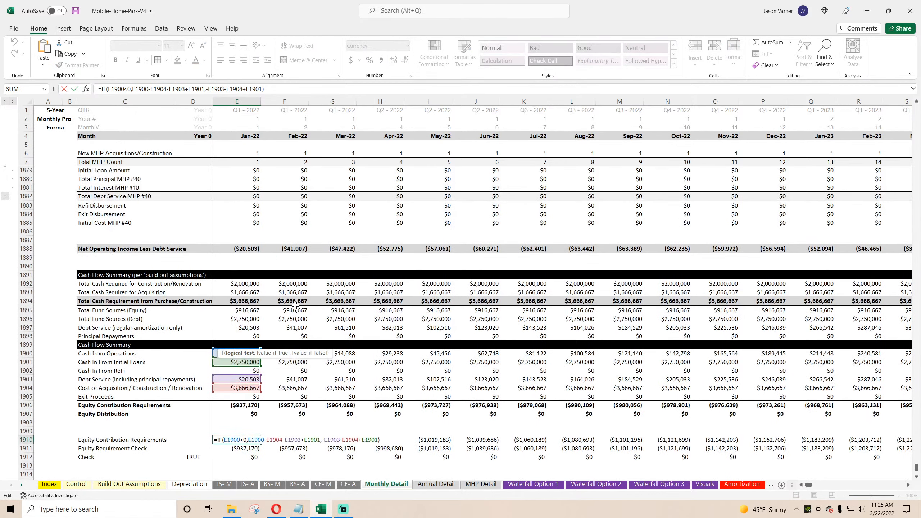
{"action": "scroll", "coordinate": [295, 306], "scroll_direction": "down", "scroll_amount": 4}
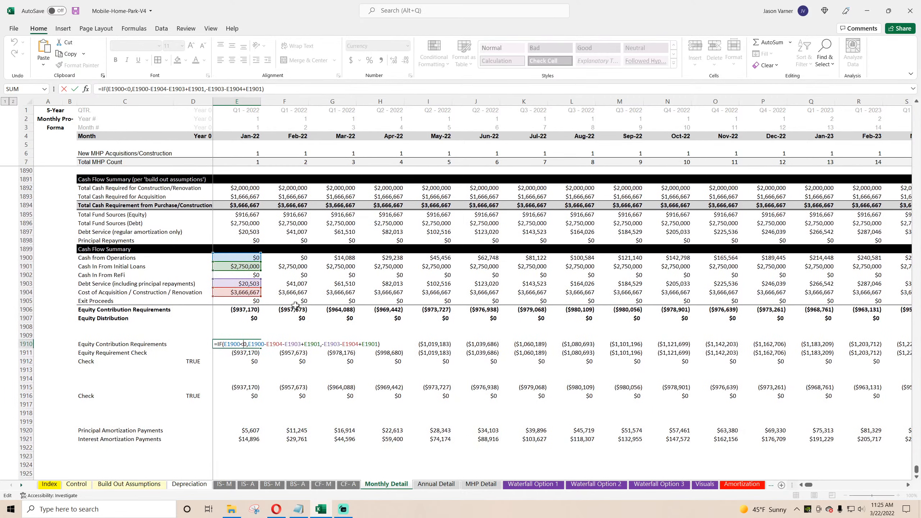
{"action": "key", "text": "Return"}
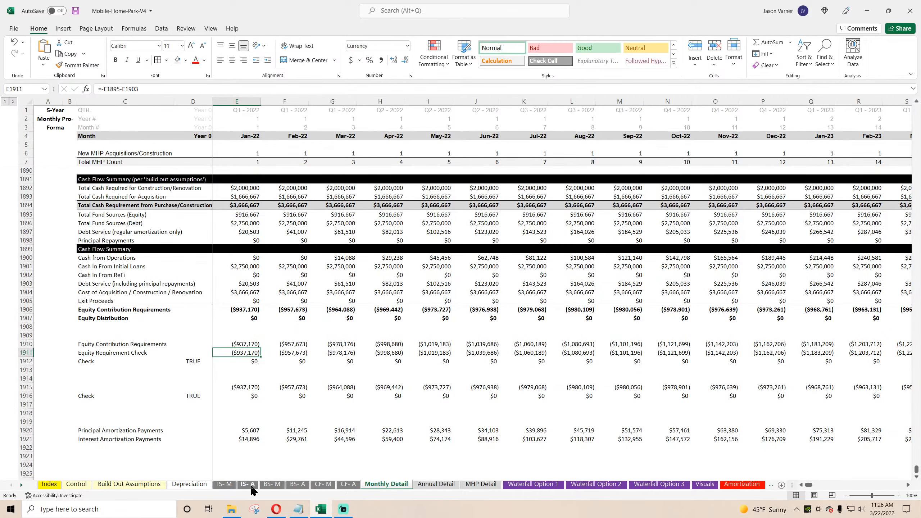
Review the Jan-22 Total Owners Equity, Total Liabilities + Owners Equity and Total Assets formulas on the monthly balance sheet
{"action": "left_click", "coordinate": [271, 485]}
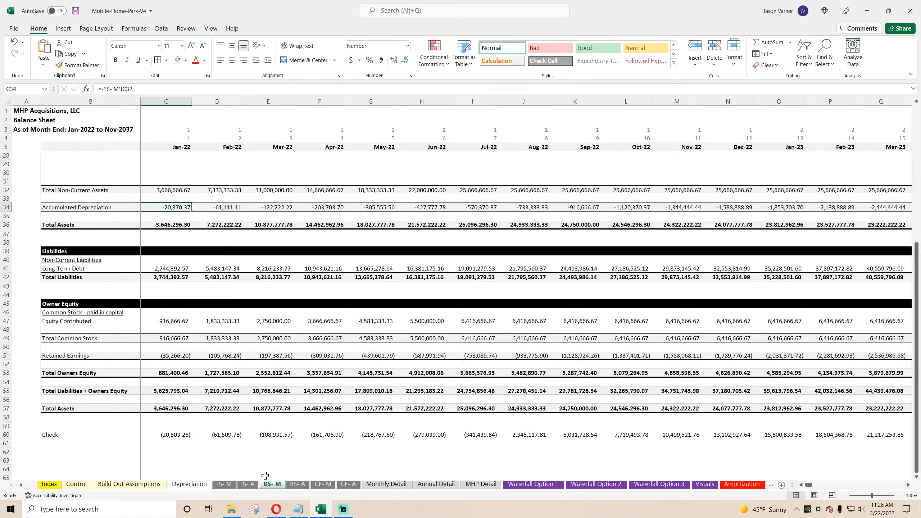
{"action": "left_click", "coordinate": [179, 375]}
{"action": "left_click", "coordinate": [175, 391]}
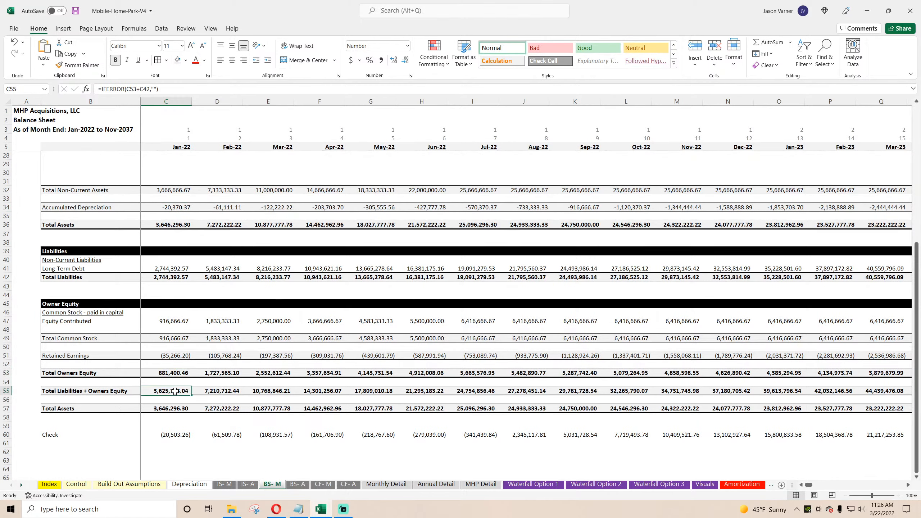
{"action": "left_click", "coordinate": [174, 408]}
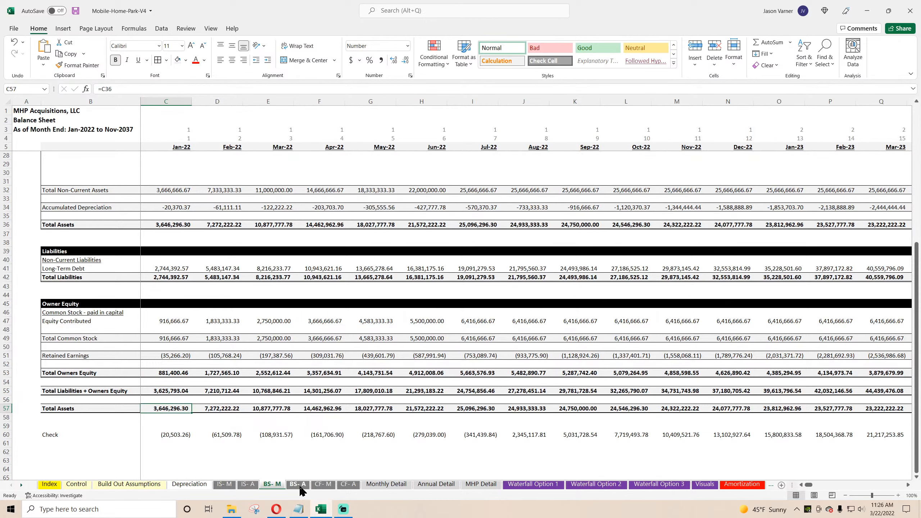
Review the Jan-22 depreciation on the monthly income statement and the Depreciation sheet, and return to the monthly balance sheet
{"action": "left_click", "coordinate": [223, 485]}
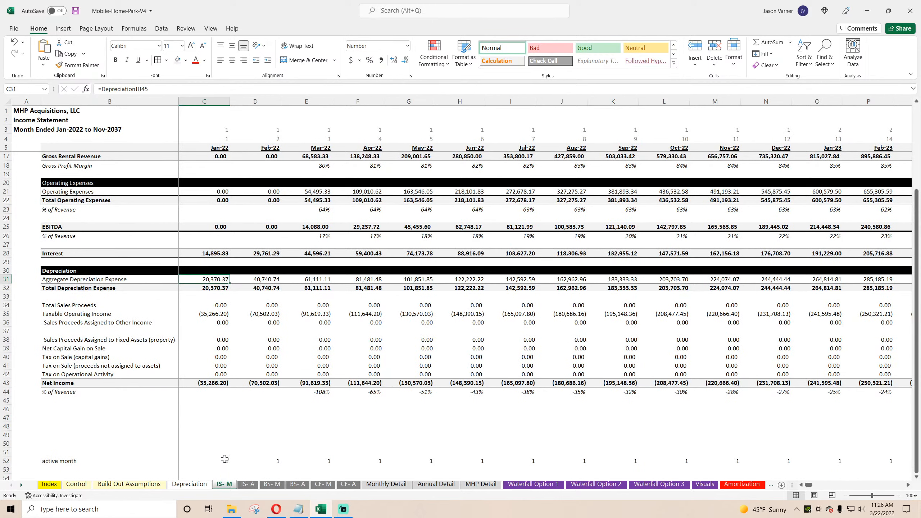
{"action": "left_click", "coordinate": [192, 485]}
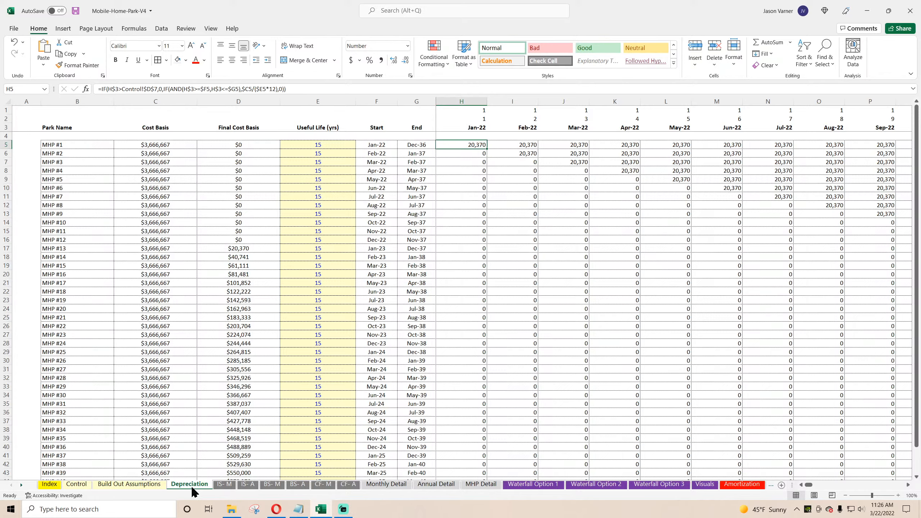
{"action": "left_click", "coordinate": [272, 485]}
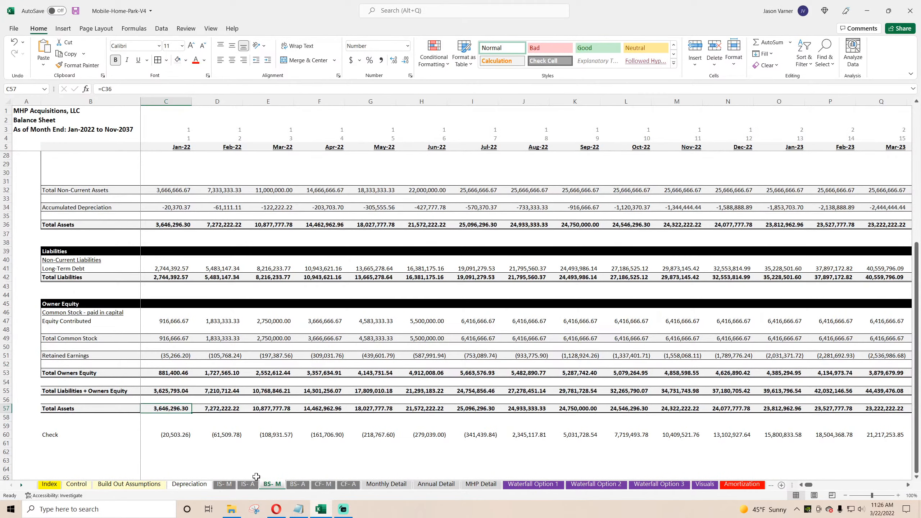
Examine the Jan-22 Retained Earnings and Check formulas and compare the two totals that the Check subtracts
{"action": "left_click", "coordinate": [176, 354]}
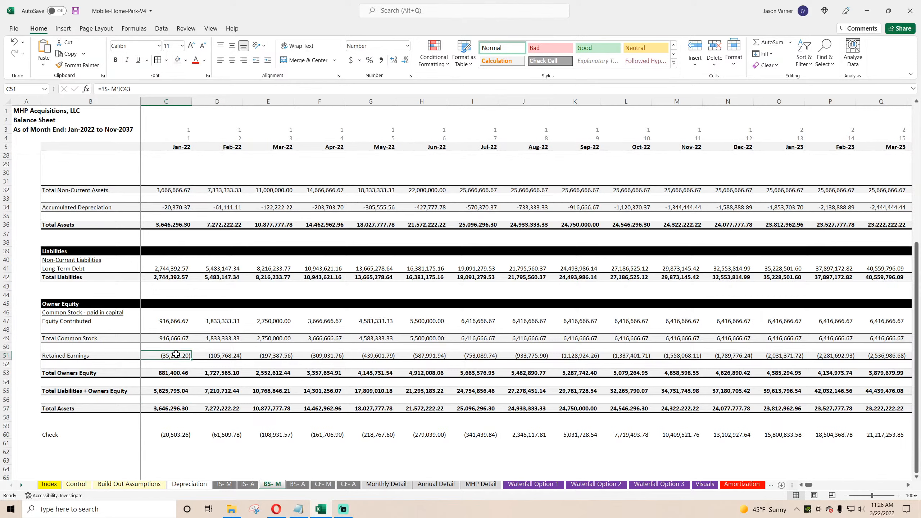
{"action": "left_click", "coordinate": [169, 435]}
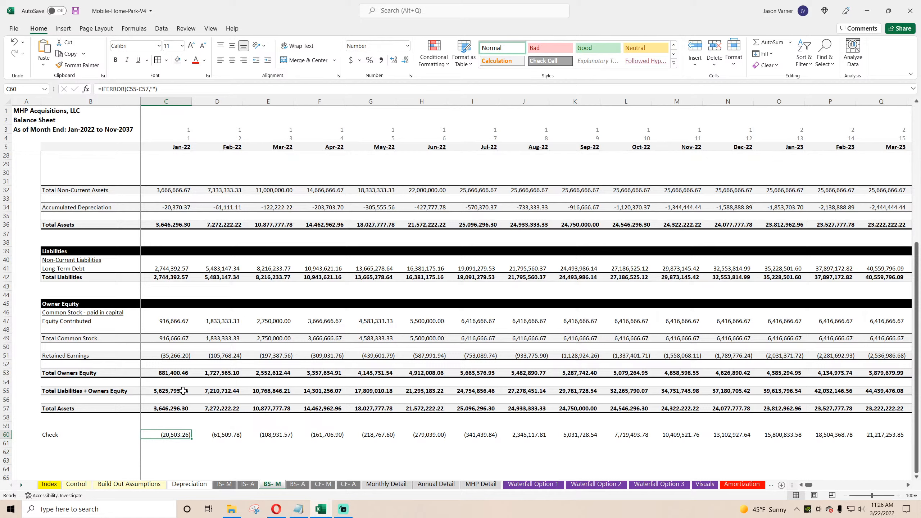
{"action": "left_click", "coordinate": [181, 408]}
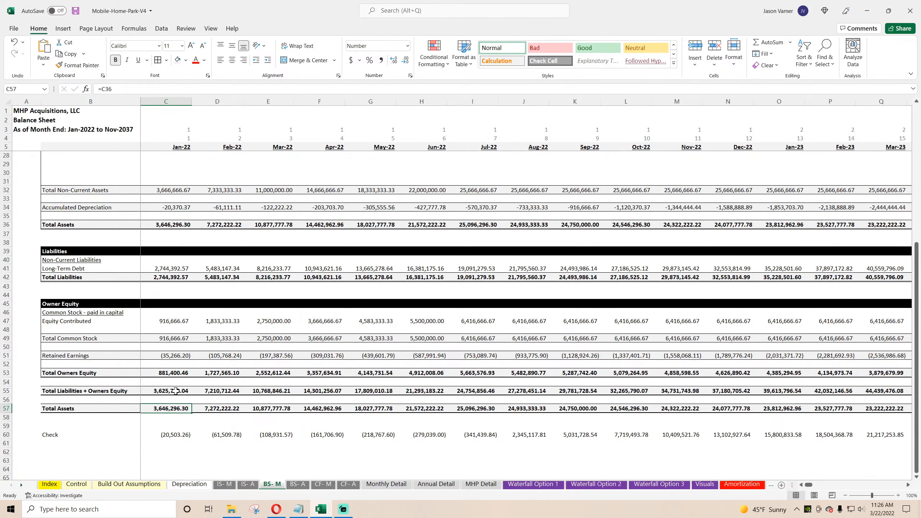
{"action": "left_click", "coordinate": [175, 390]}
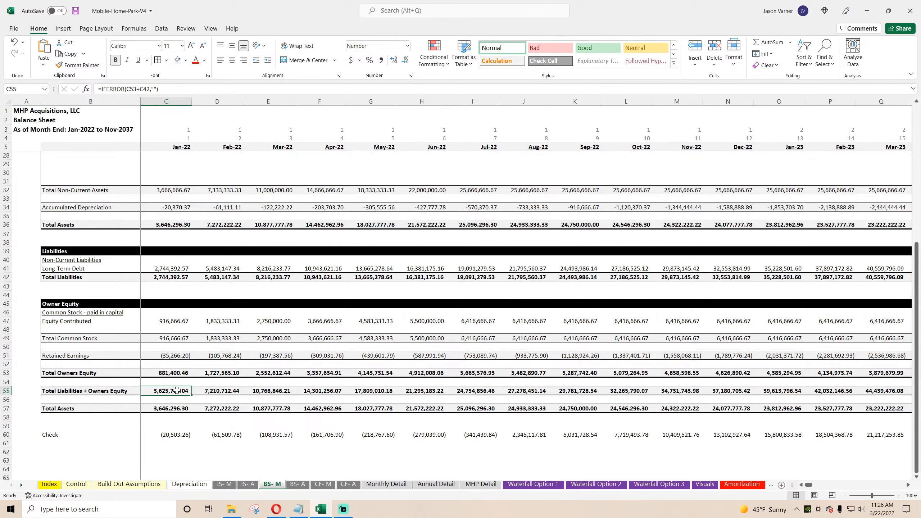
Inspect the Jan-22 Property line and the precedents of the Total Assets formula in C36 on the monthly balance sheet
{"action": "scroll", "coordinate": [176, 391], "scroll_direction": "up", "scroll_amount": 7}
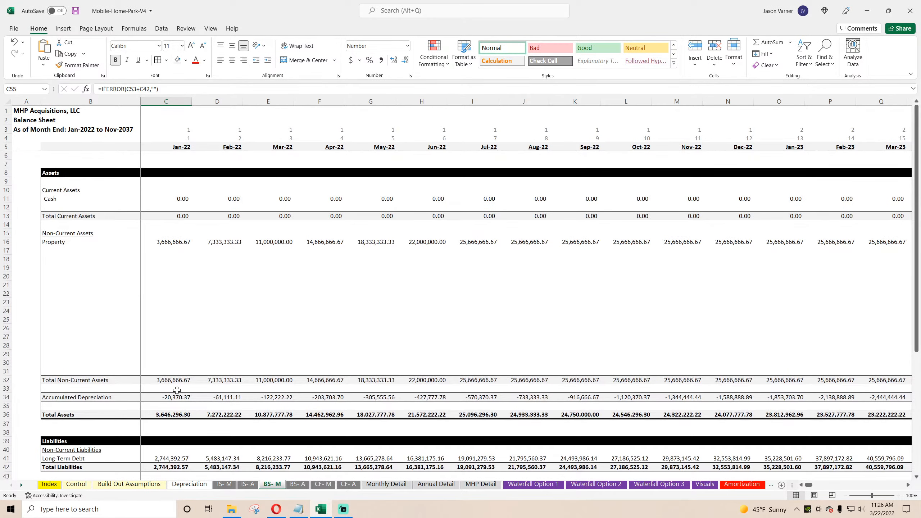
{"action": "left_click", "coordinate": [173, 242]}
{"action": "left_click", "coordinate": [177, 418]}
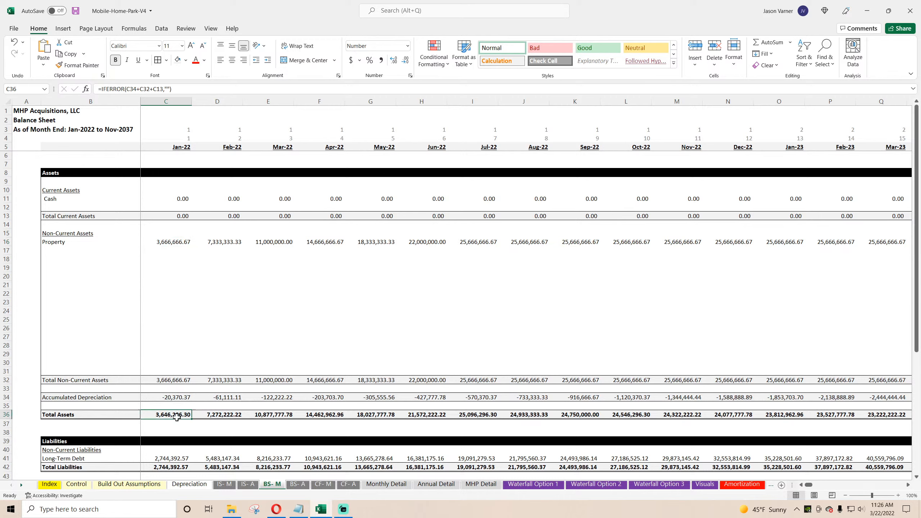
{"action": "double_click", "coordinate": [176, 417]}
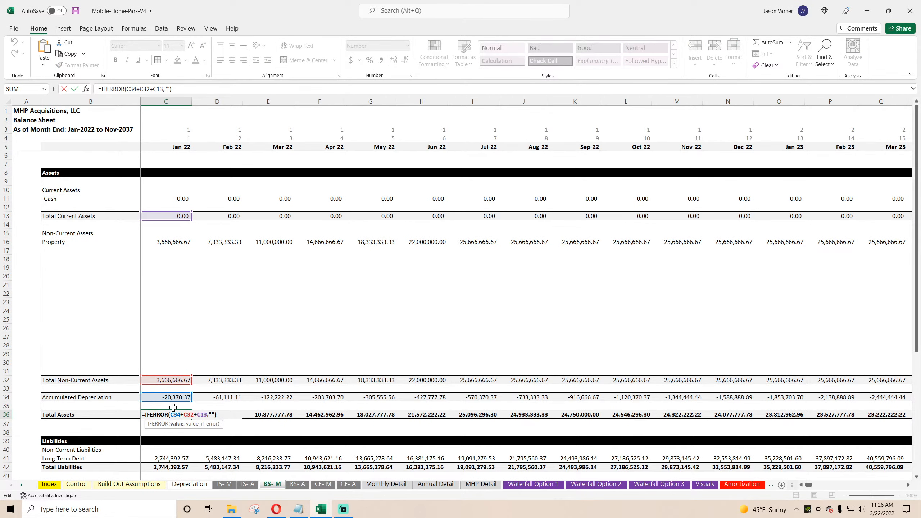
{"action": "key", "text": "Return"}
{"action": "scroll", "coordinate": [181, 411], "scroll_direction": "down", "scroll_amount": 4}
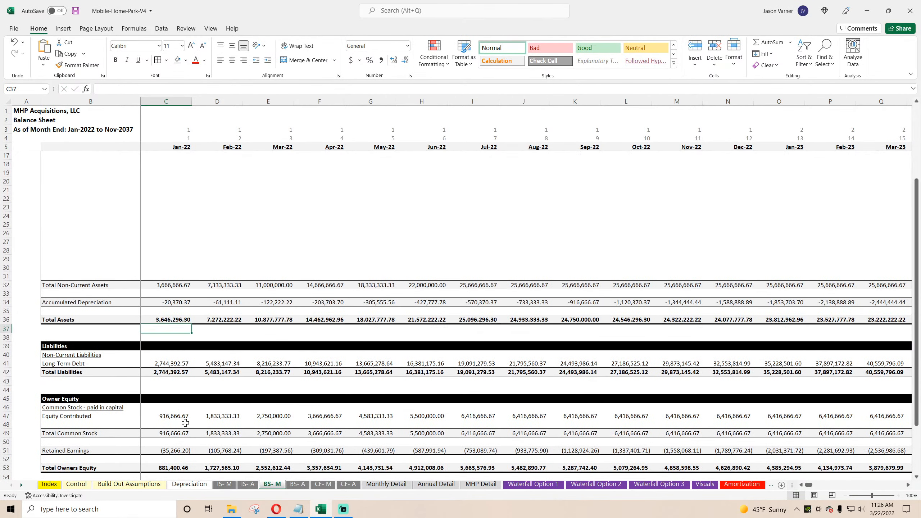
Trace the Jan-22 Long-Term Debt and Equity Contributed sources and inspect the Total Owners Equity formula in C53
{"action": "left_click", "coordinate": [173, 363]}
{"action": "scroll", "coordinate": [172, 363], "scroll_direction": "down", "scroll_amount": 4}
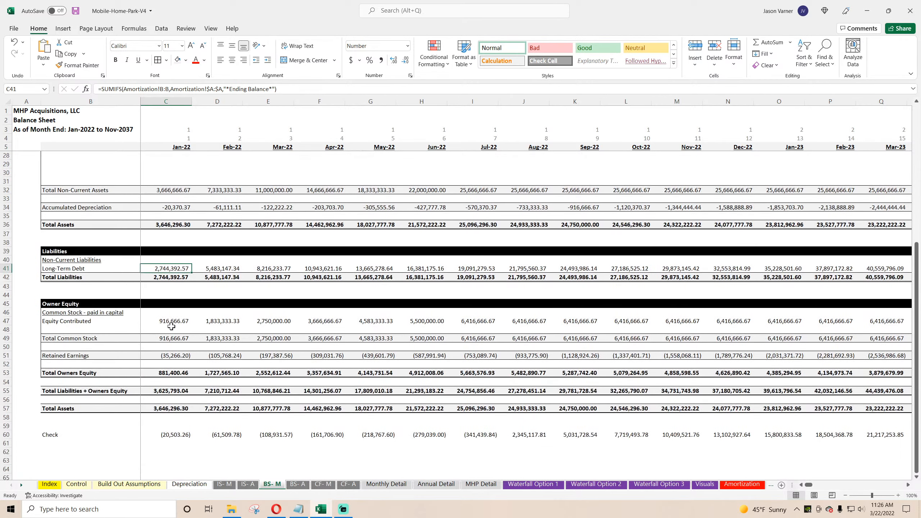
{"action": "left_click", "coordinate": [172, 321]}
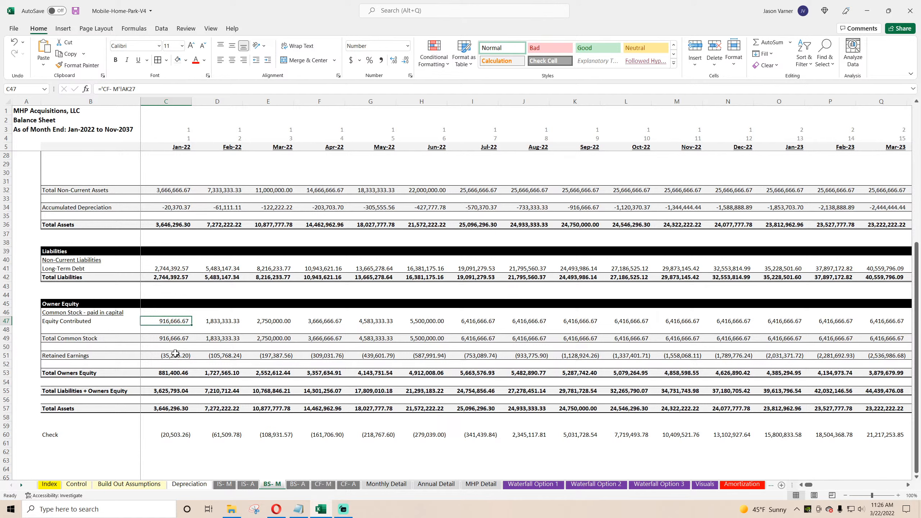
{"action": "left_click", "coordinate": [174, 374]}
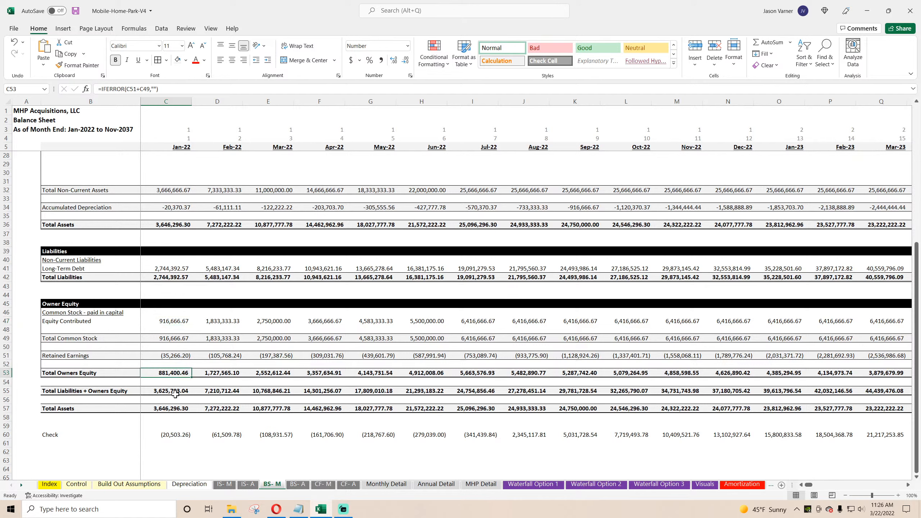
{"action": "double_click", "coordinate": [175, 373]}
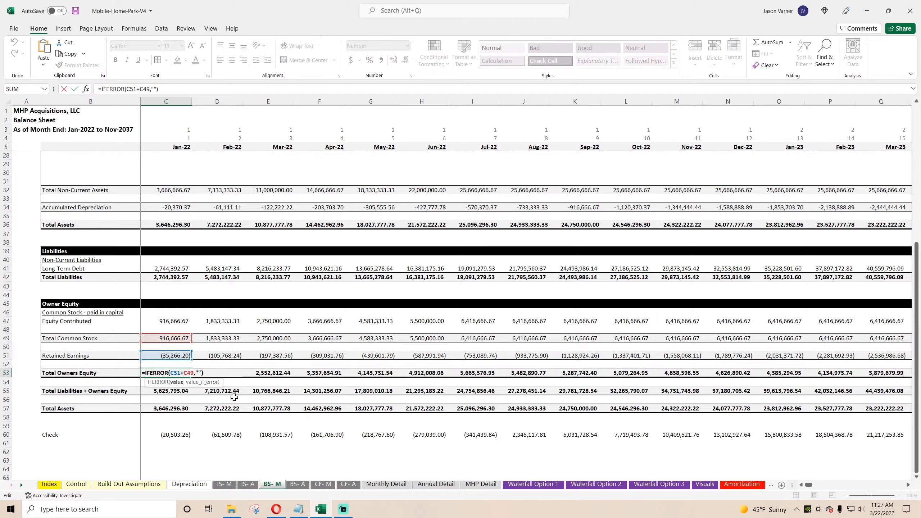
{"action": "key", "text": "Return"}
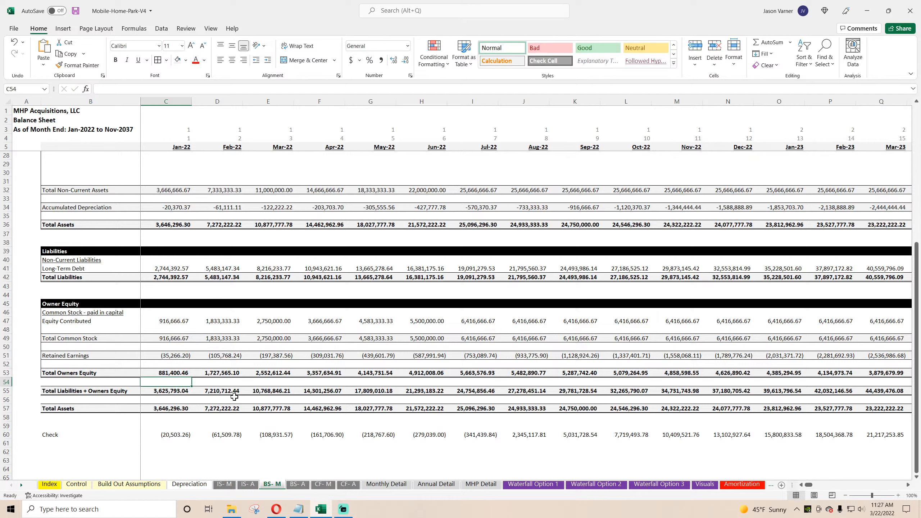
Compare the Jan-22 Retained Earnings and Total Common Stock cells that make up owners equity
{"action": "left_click", "coordinate": [172, 355]}
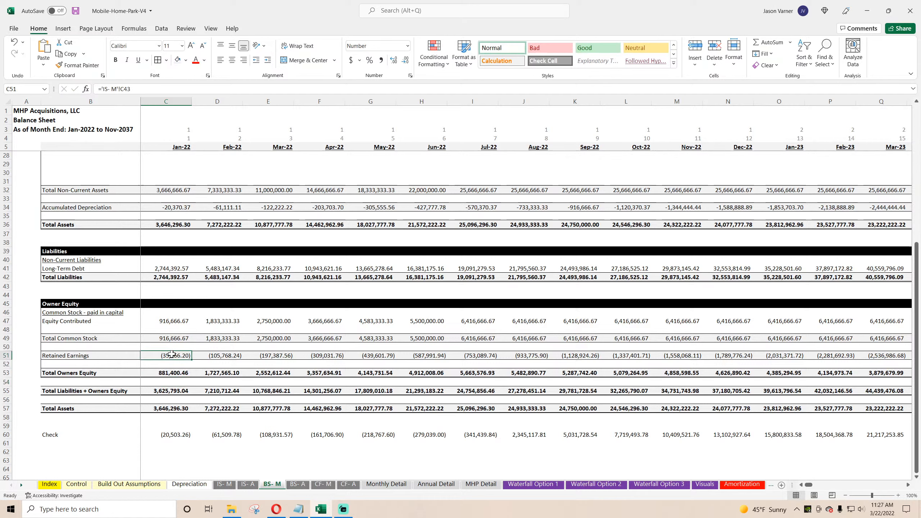
{"action": "left_click", "coordinate": [179, 338]}
{"action": "left_click", "coordinate": [180, 355]}
{"action": "left_click", "coordinate": [174, 337]}
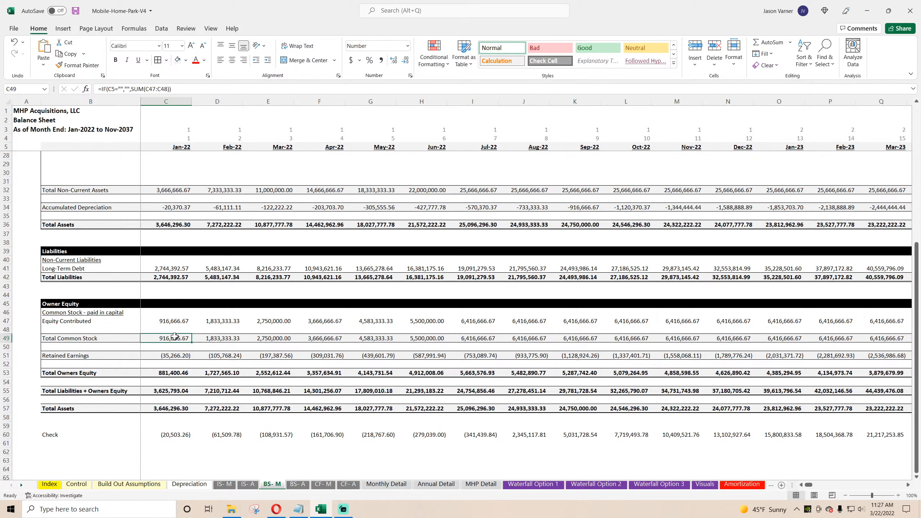
{"action": "left_click", "coordinate": [176, 356]}
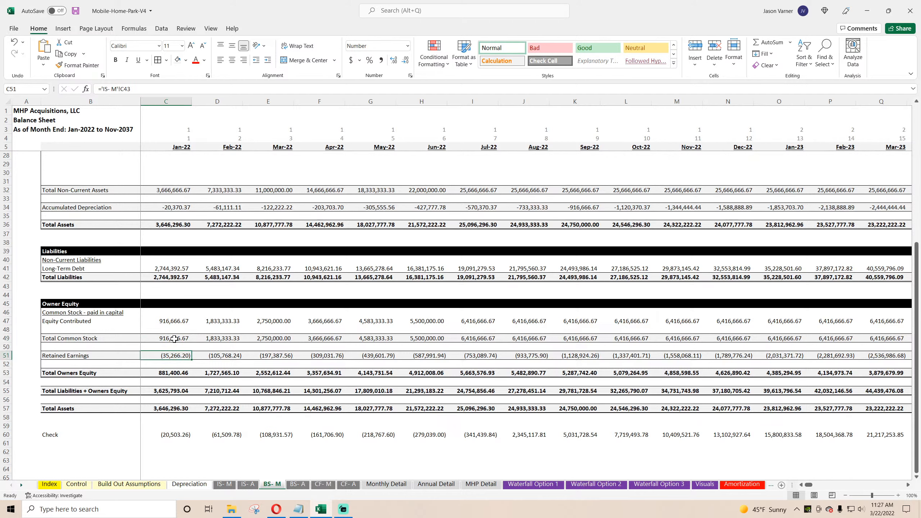
Trace the Jan-22 Equity Contributions on the monthly cash flow statement to Monthly Detail and examine Net Operating Income Less Debt Service in E1888
{"action": "left_click", "coordinate": [322, 485]}
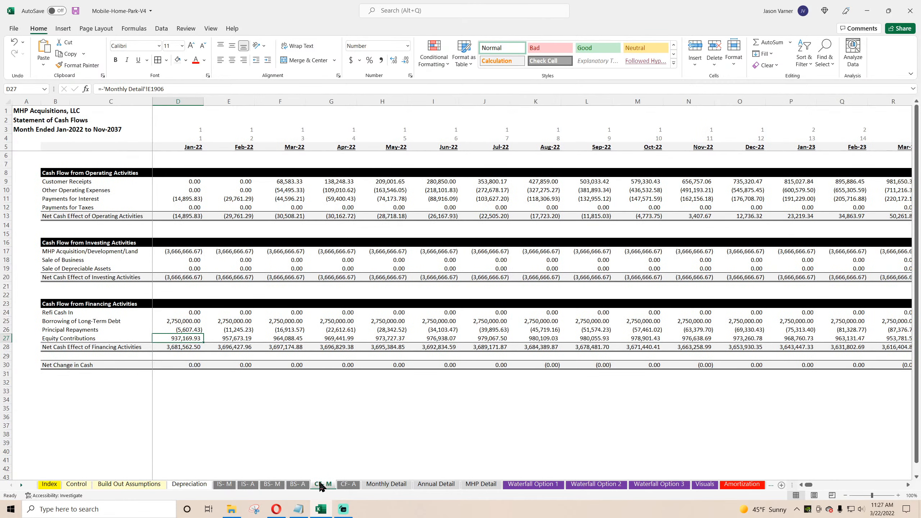
{"action": "left_click", "coordinate": [164, 389]}
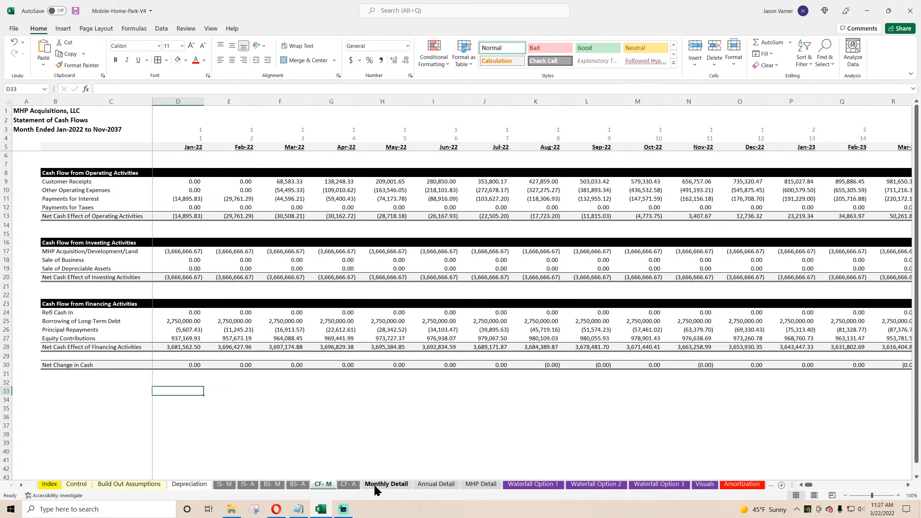
{"action": "left_click", "coordinate": [181, 339]}
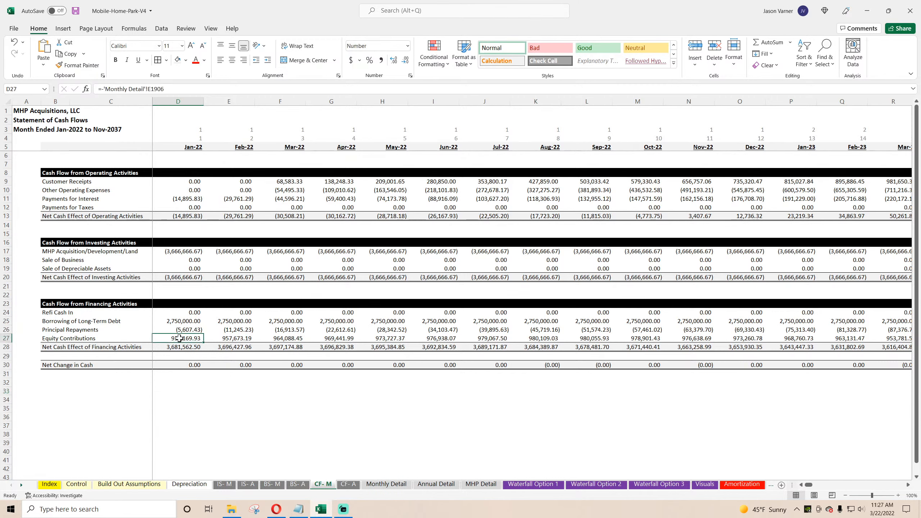
{"action": "left_click", "coordinate": [372, 487]}
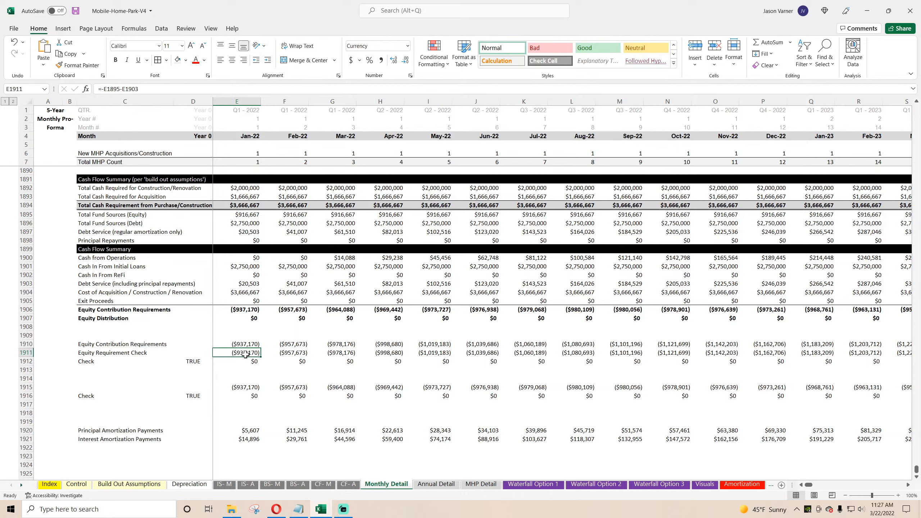
{"action": "scroll", "coordinate": [245, 354], "scroll_direction": "up", "scroll_amount": 4}
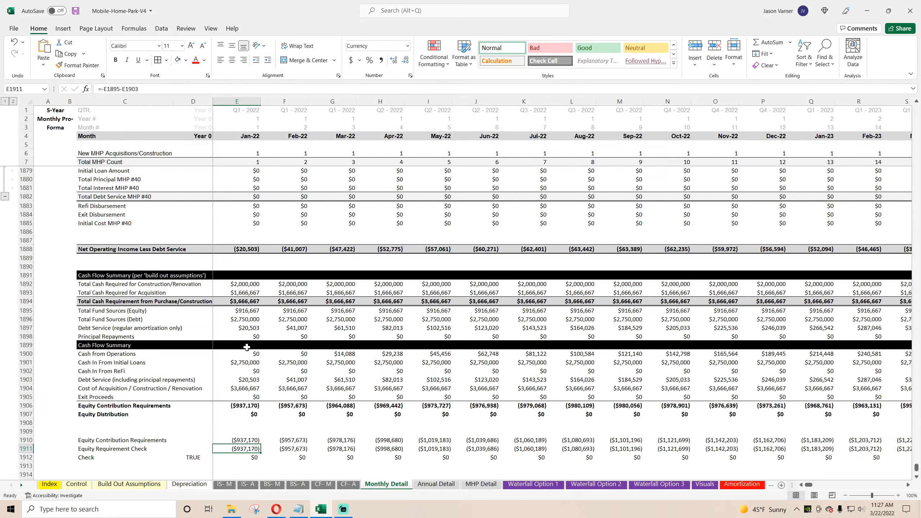
{"action": "left_click", "coordinate": [247, 248]}
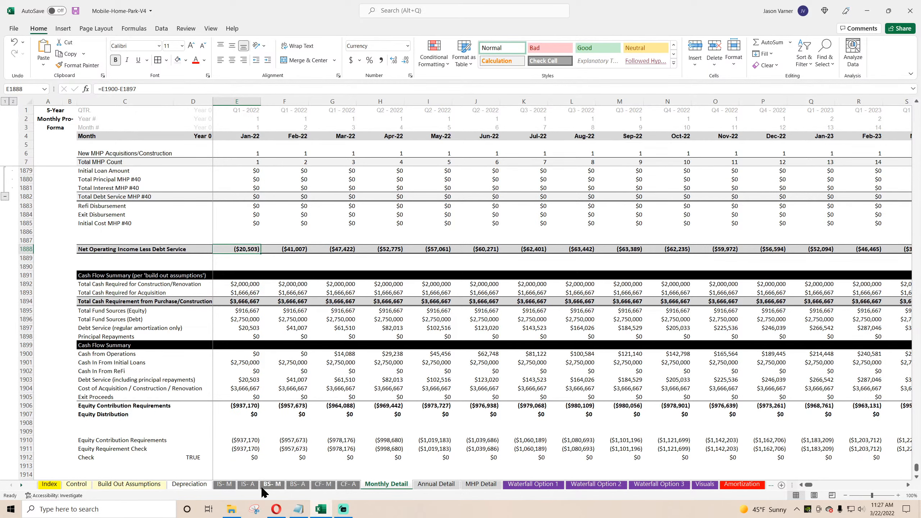
Compare the Jan-22 Check on the monthly balance sheet with Net Operating Income Less Debt Service on Monthly Detail
{"action": "left_click", "coordinate": [271, 484]}
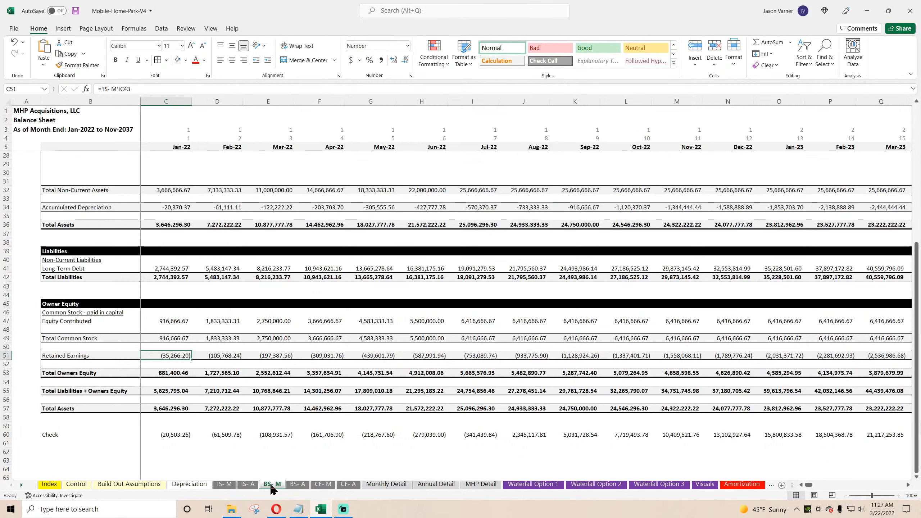
{"action": "left_click", "coordinate": [176, 437]}
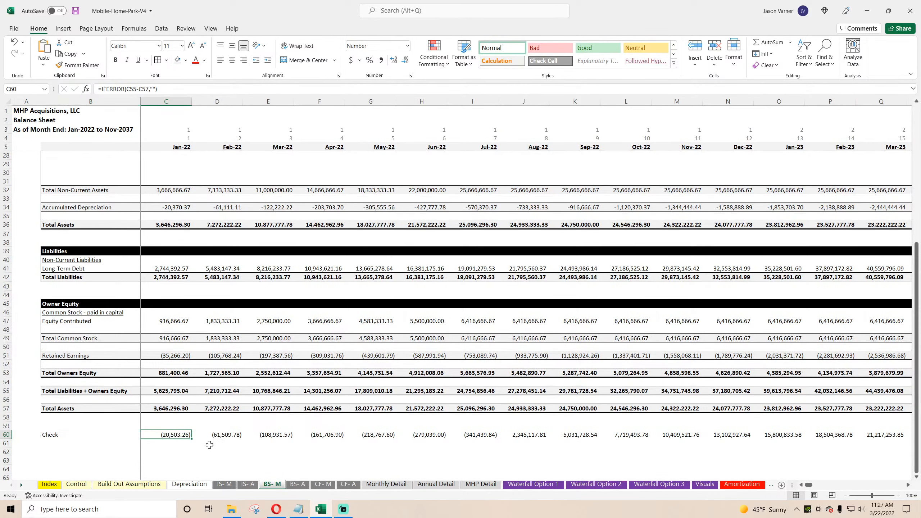
{"action": "left_click", "coordinate": [375, 486]}
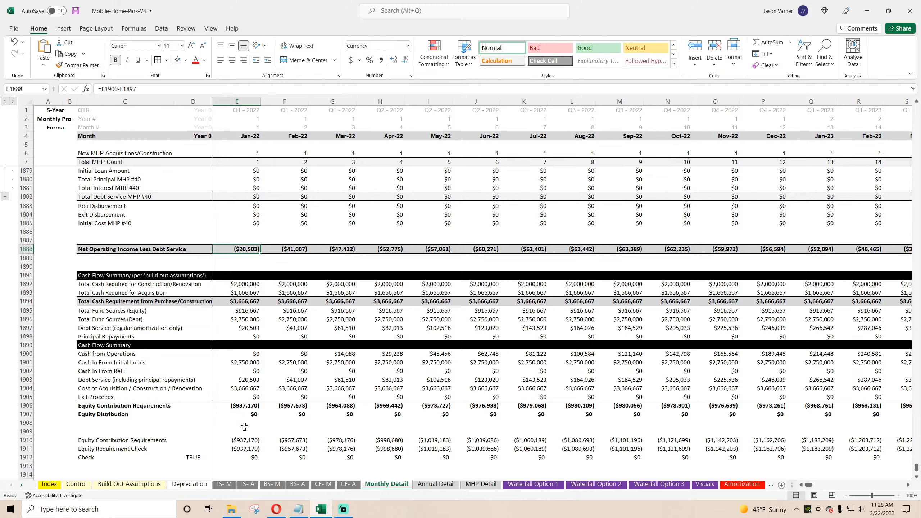
Examine the Jan-22 Equity Contribution Requirements formula in E1910 and the Debt Service cell E1903 it draws on
{"action": "left_click", "coordinate": [245, 440]}
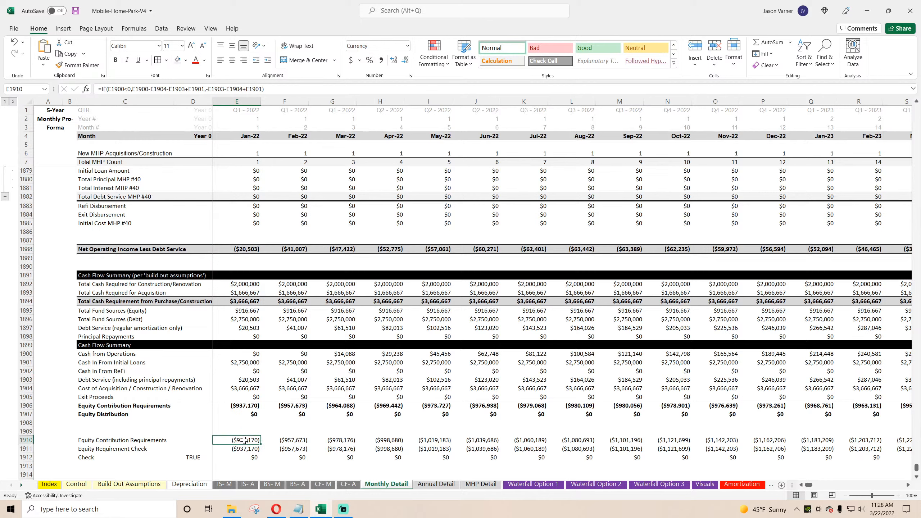
{"action": "double_click", "coordinate": [244, 440]}
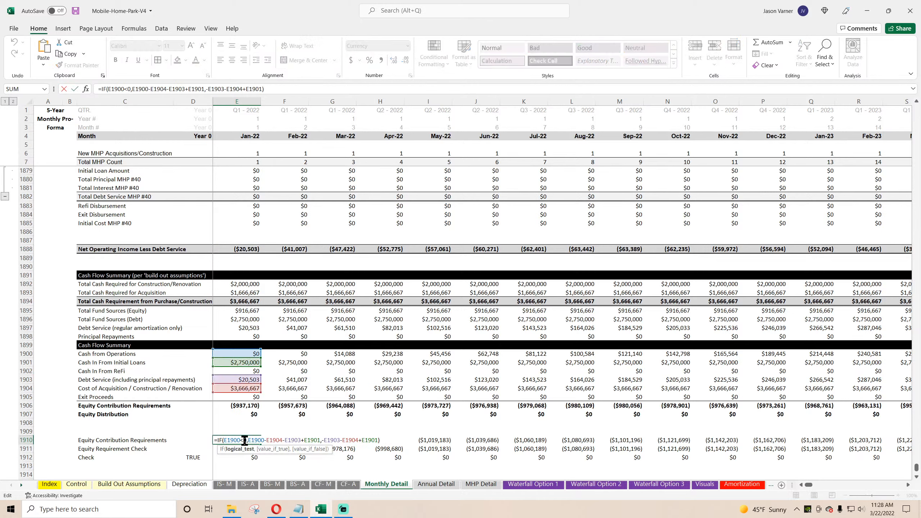
{"action": "key", "text": "Return"}
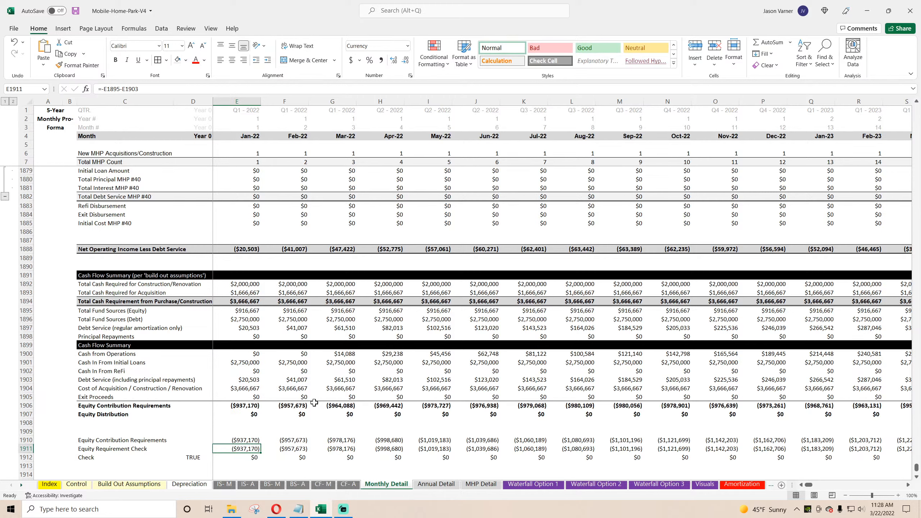
{"action": "left_click", "coordinate": [250, 379]}
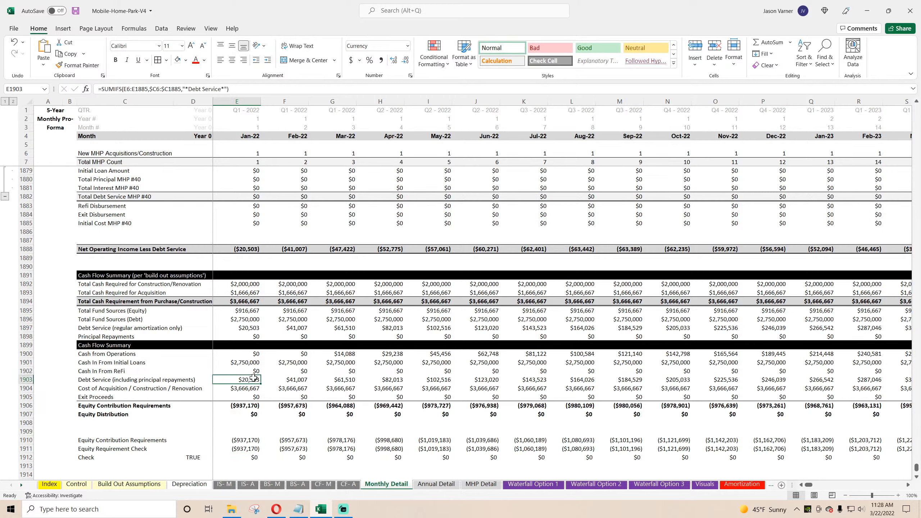
{"action": "double_click", "coordinate": [243, 439]}
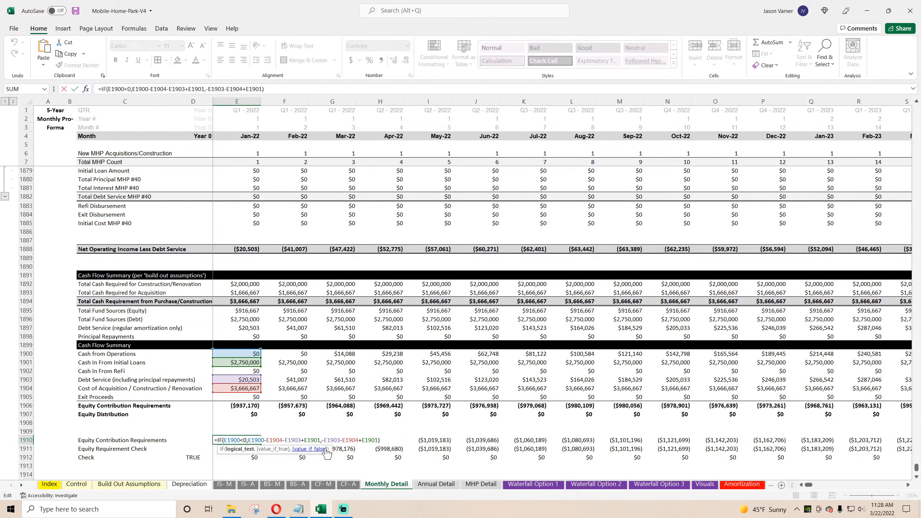
{"action": "key", "text": "Return"}
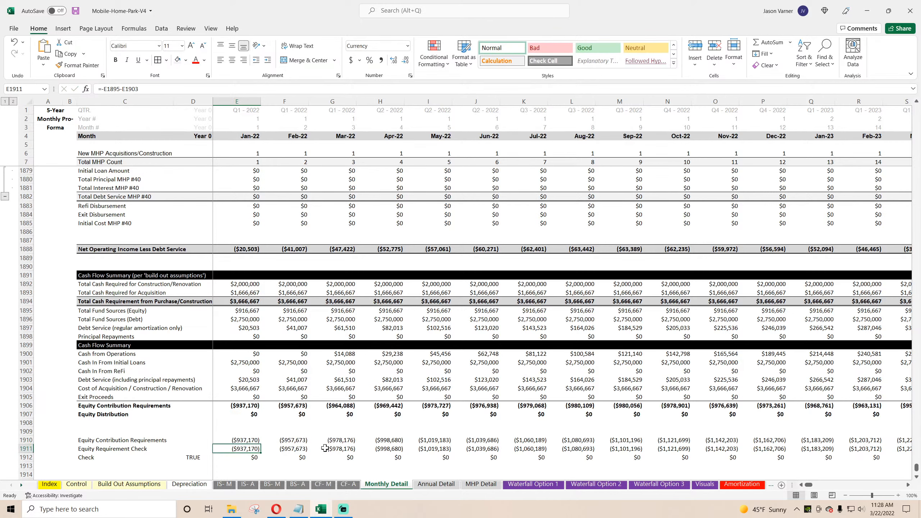
Review Debt Service (including principal repayments) in row 1903 from Jan-22 through Jul-22
{"action": "left_click", "coordinate": [243, 379]}
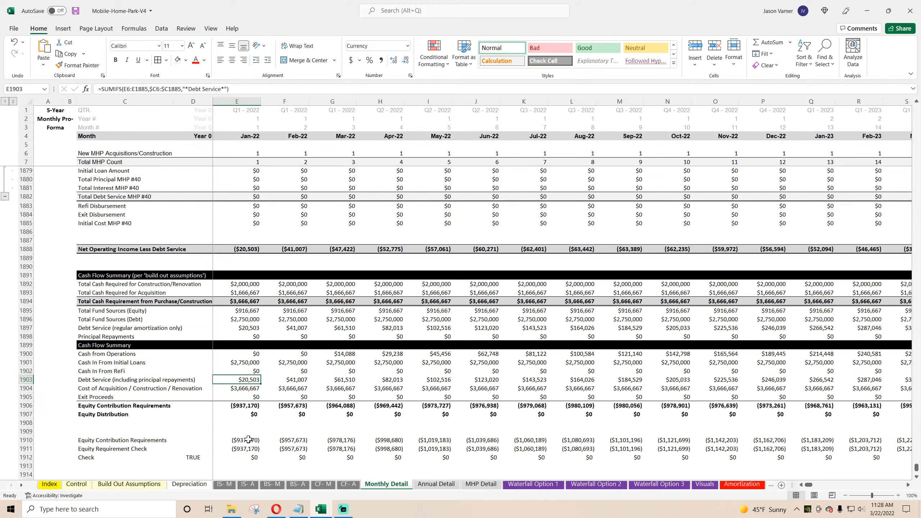
{"action": "left_click", "coordinate": [295, 379]}
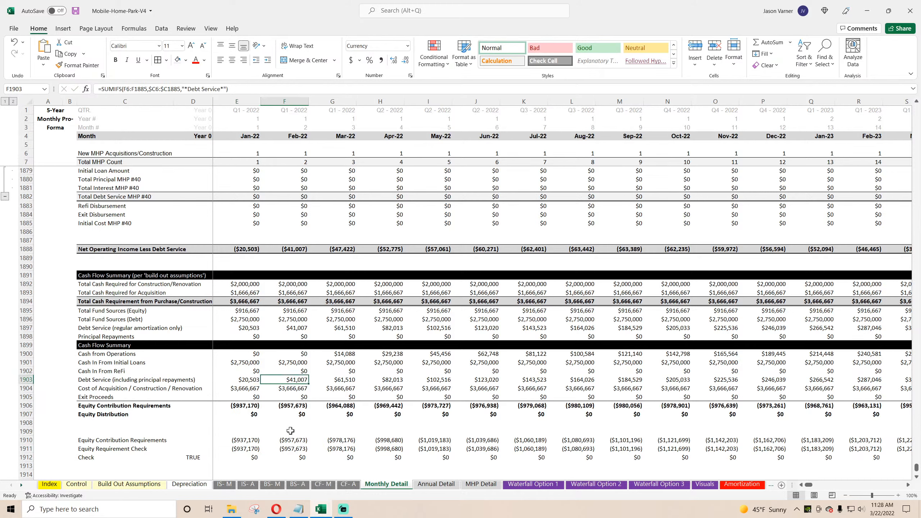
{"action": "left_click_drag", "start_coordinate": [249, 379], "coordinate": [540, 378]}
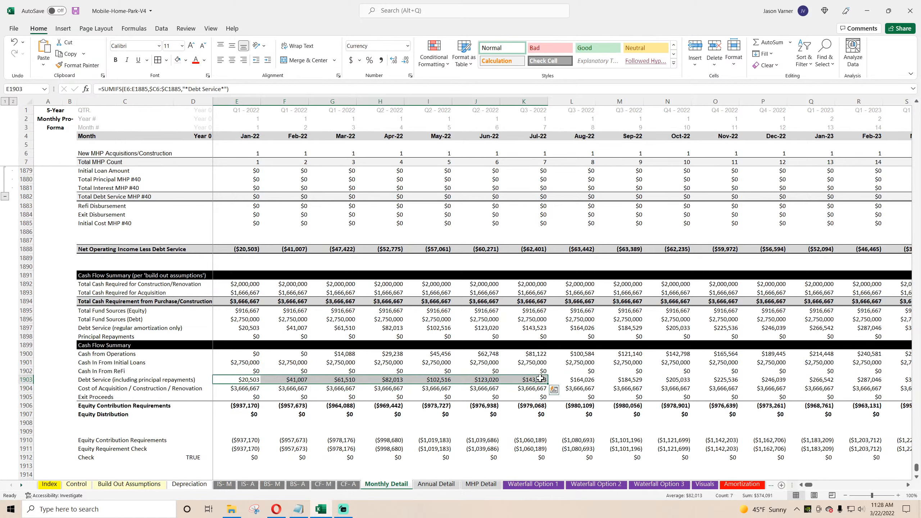
Compare the monthly balance sheet and cash flow statement with Monthly Detail, rechecking Jan-22 debt service against the E1910 equity requirement formula
{"action": "left_click", "coordinate": [271, 485]}
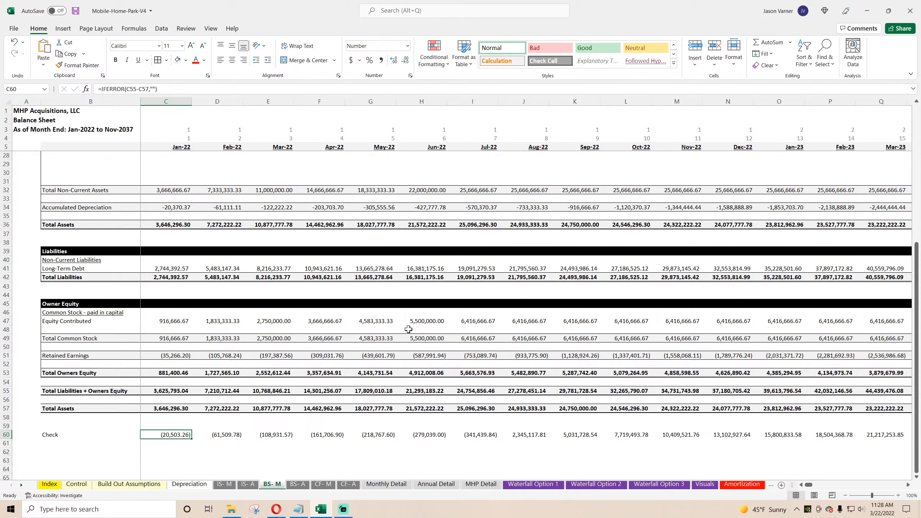
{"action": "left_click", "coordinate": [328, 486]}
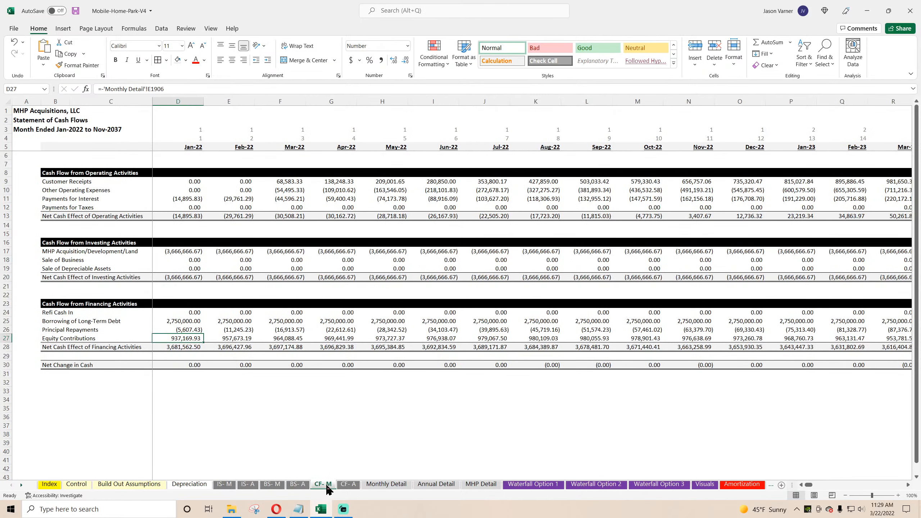
{"action": "left_click", "coordinate": [396, 489]}
{"action": "left_click", "coordinate": [243, 379]}
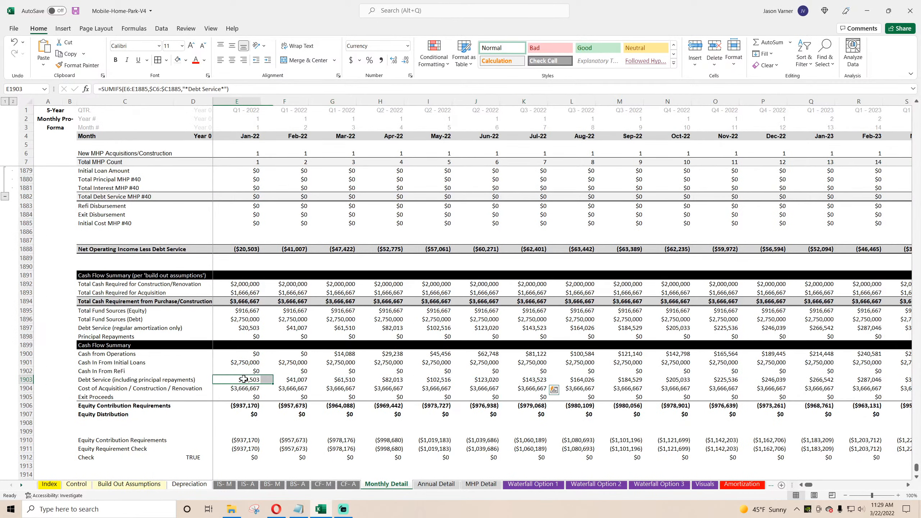
{"action": "double_click", "coordinate": [247, 439]}
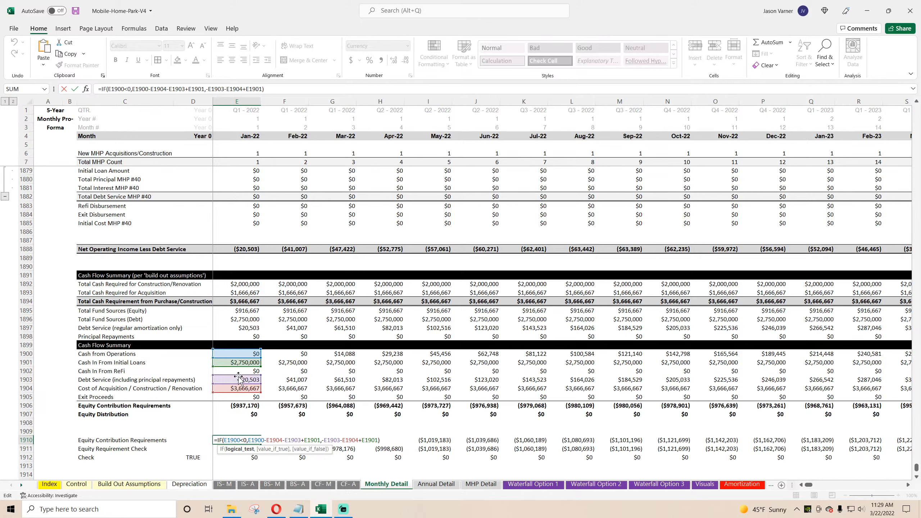
{"action": "key", "text": "Return"}
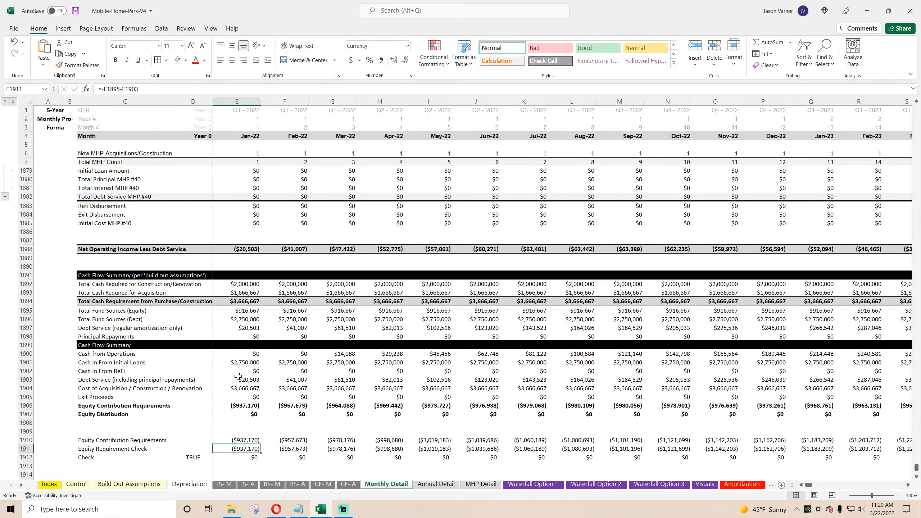
{"action": "key", "text": "Up"}
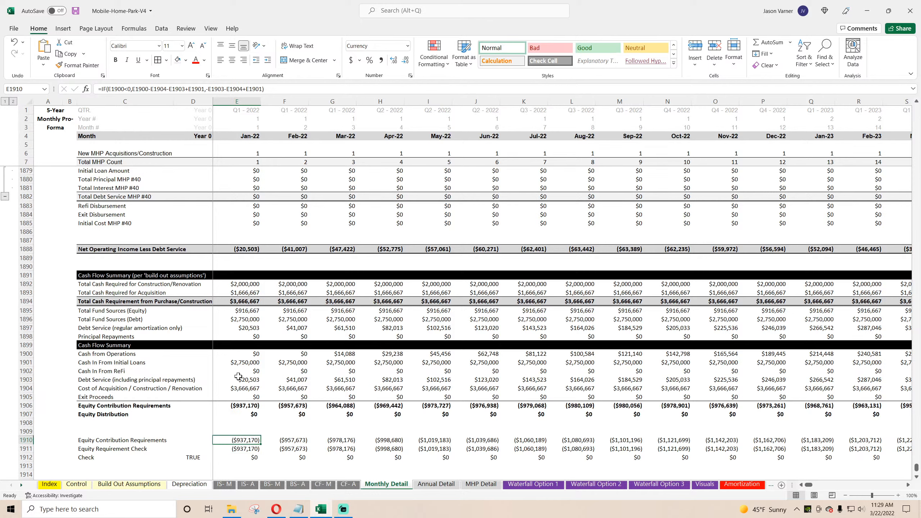
{"action": "left_click", "coordinate": [239, 379]}
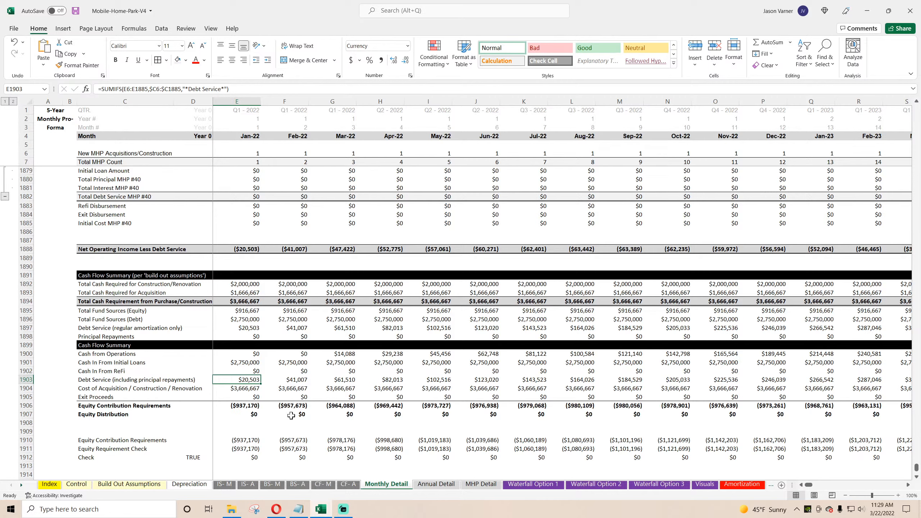
Inspect the Jan-22 Total Common Stock, Retained Earnings and Equity Contributed formulas on the monthly balance sheet
{"action": "left_click", "coordinate": [270, 485]}
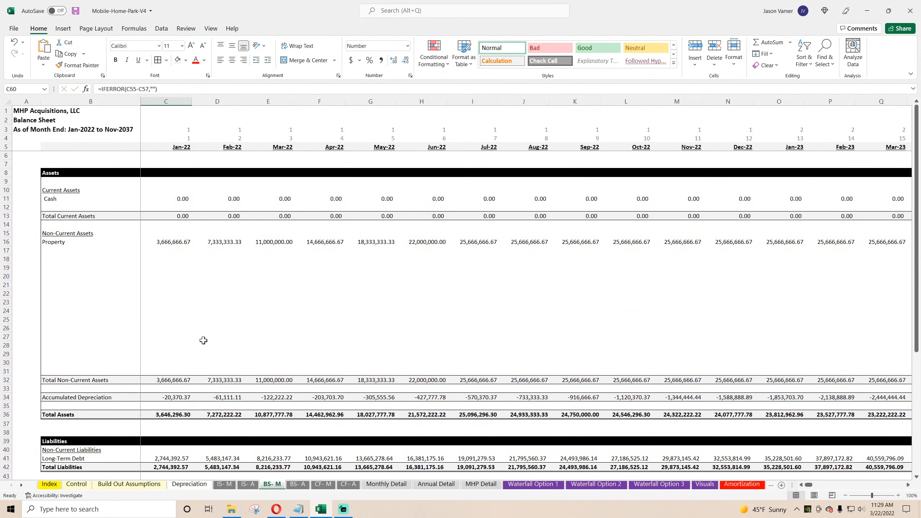
{"action": "scroll", "coordinate": [203, 340], "scroll_direction": "down", "scroll_amount": 3}
{"action": "scroll", "coordinate": [203, 340], "scroll_direction": "down", "scroll_amount": 4}
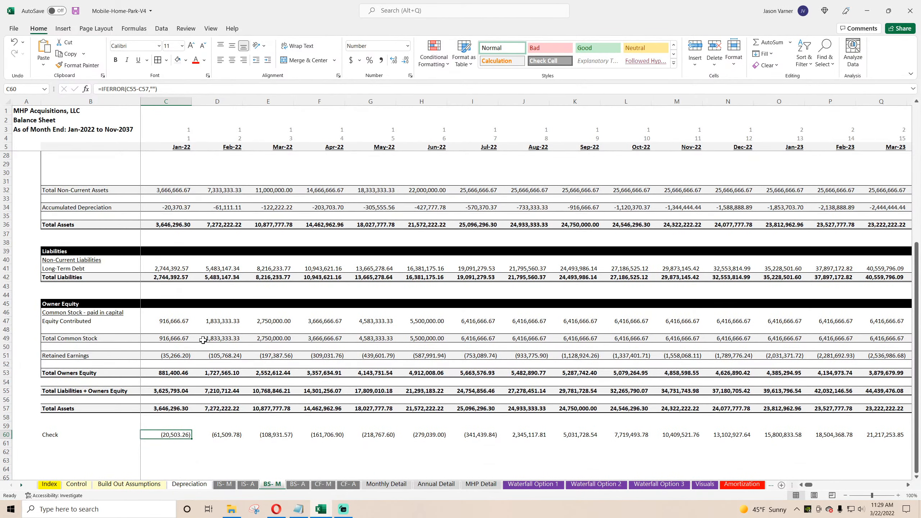
{"action": "left_click", "coordinate": [175, 338]}
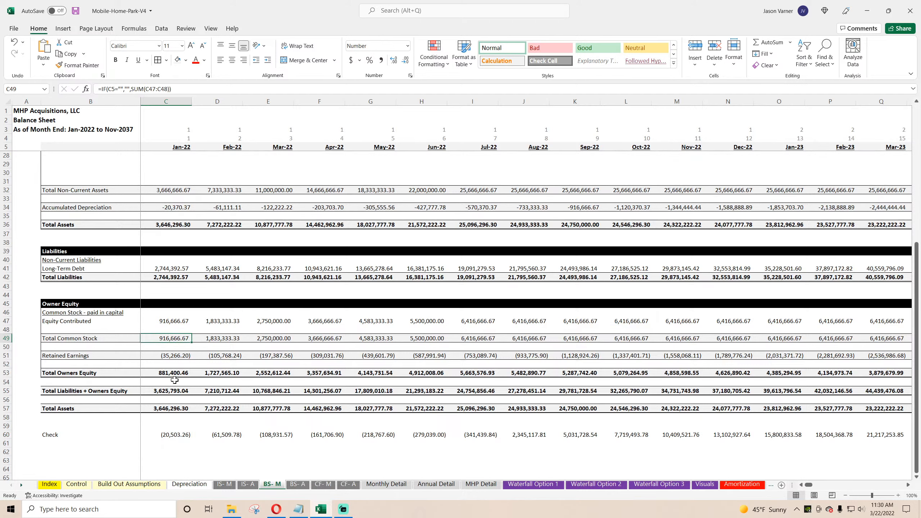
{"action": "left_click", "coordinate": [172, 357]}
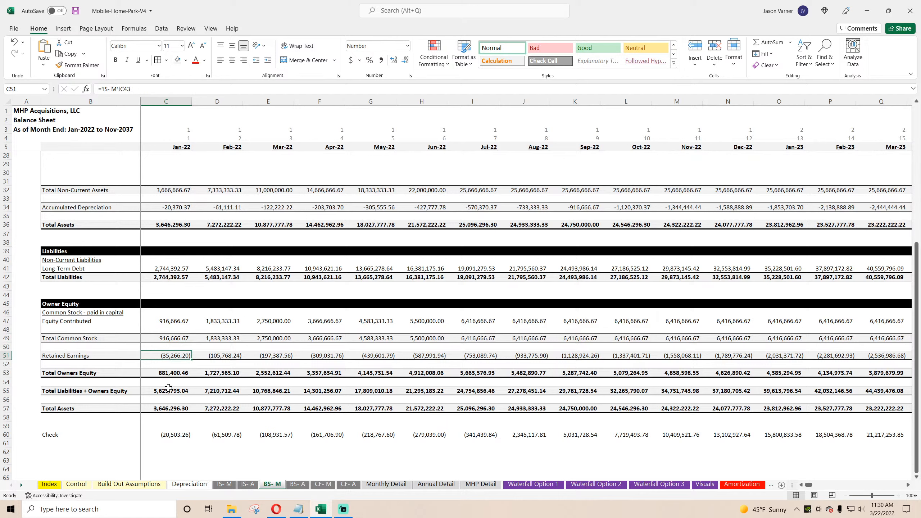
{"action": "left_click", "coordinate": [175, 321]}
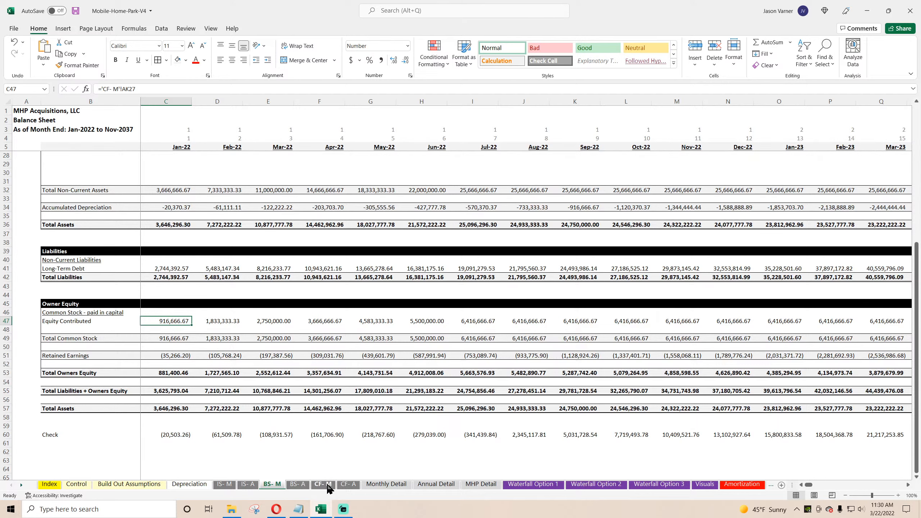
Compare the Jan-22 balance sheet equity with Equity Contributions on the monthly cash flow statement and Net Income on the monthly income statement
{"action": "left_click", "coordinate": [329, 490]}
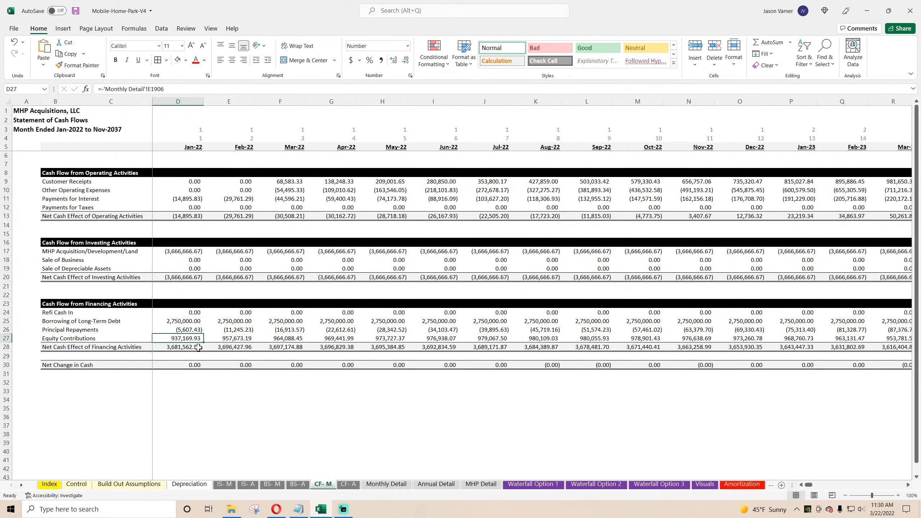
{"action": "left_click", "coordinate": [228, 488]}
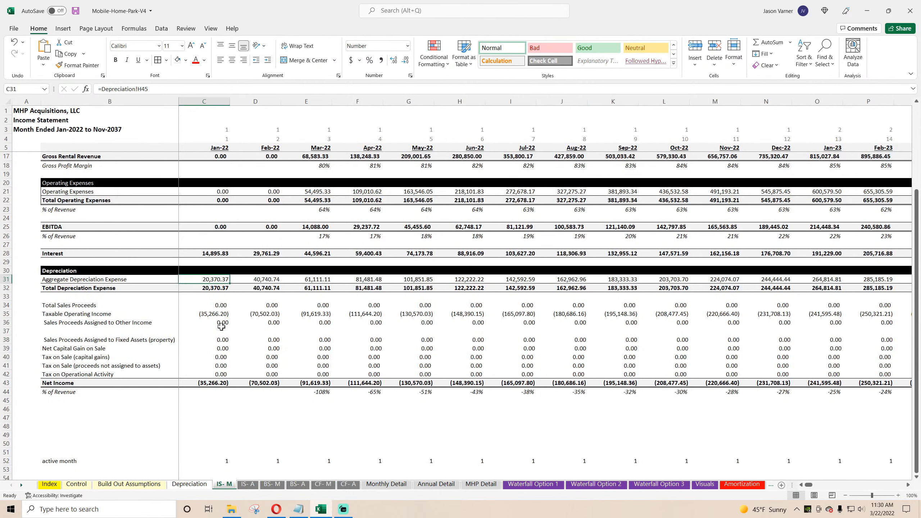
{"action": "left_click", "coordinate": [270, 484]}
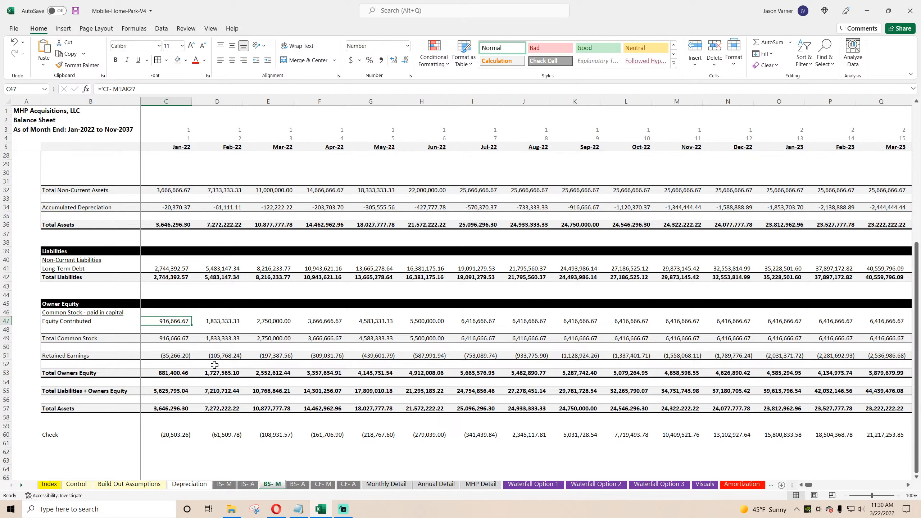
{"action": "left_click", "coordinate": [316, 486]}
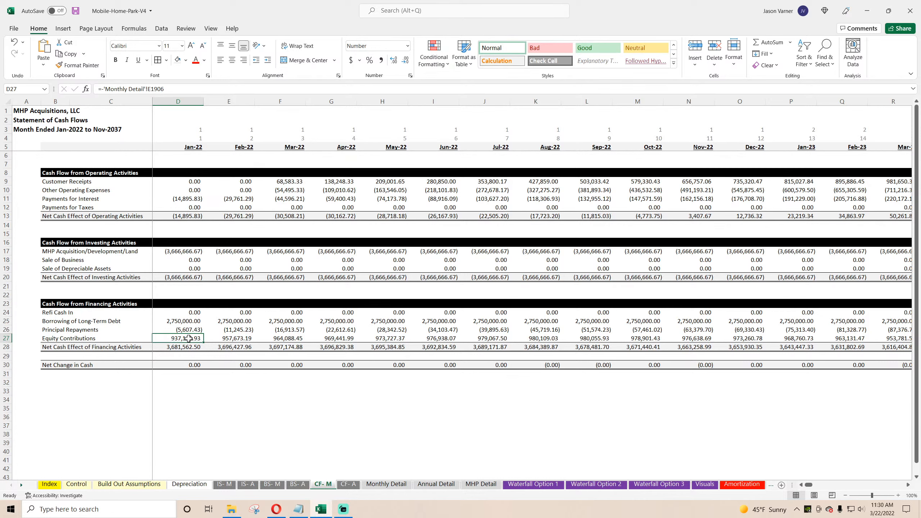
{"action": "left_click", "coordinate": [274, 488]}
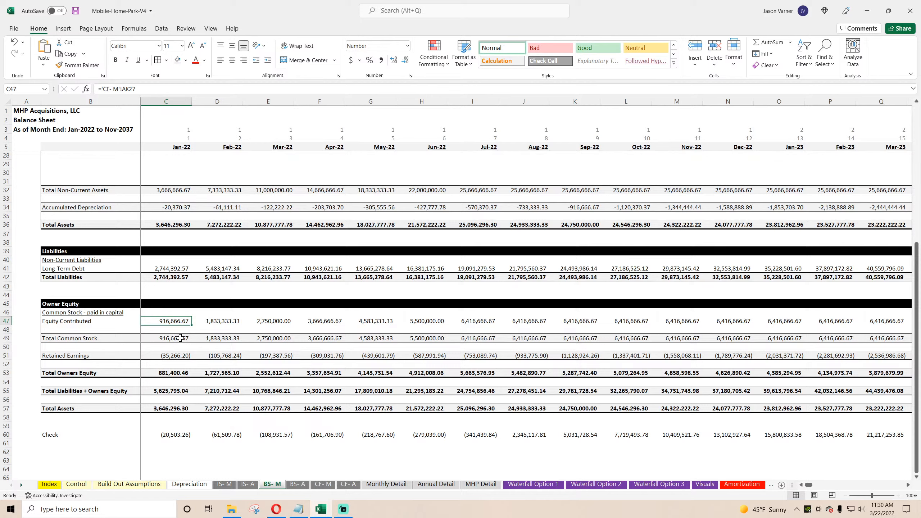
Change the Jan-22 Equity Contributed formula in C47 of the monthly balance sheet to ='CF- M'!D27
{"action": "left_click", "coordinate": [125, 88]}
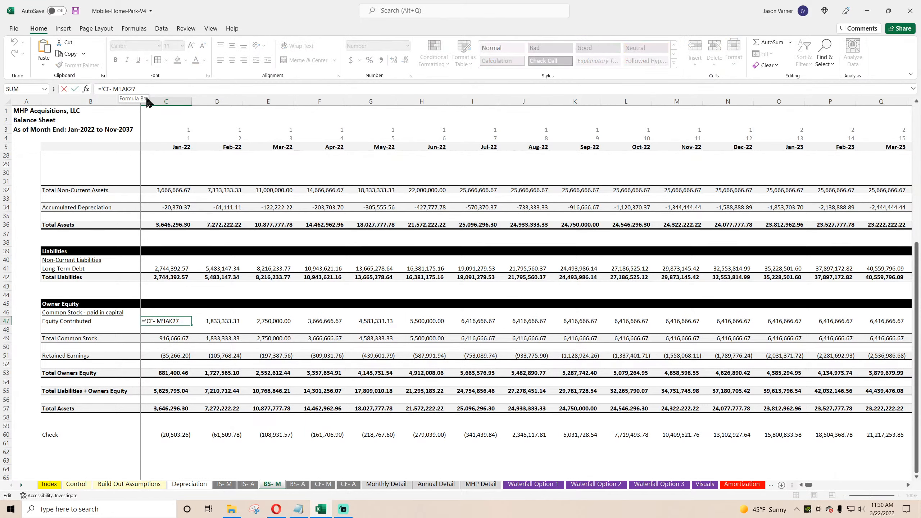
{"action": "key", "text": "BackSpace"}
{"action": "key", "text": "BackSpace"}
{"action": "type", "text": "d"}
{"action": "key", "text": "Return"}
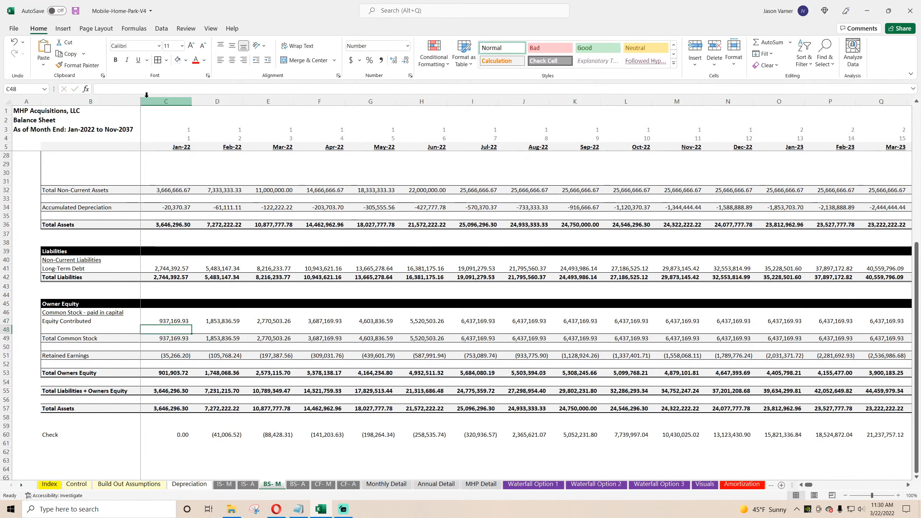
Fill the Jan-22 Equity Contributed formula into Feb-22 and add the prior month's balance, making D47 ='CF- M'!E27+C47
{"action": "left_click", "coordinate": [182, 319]}
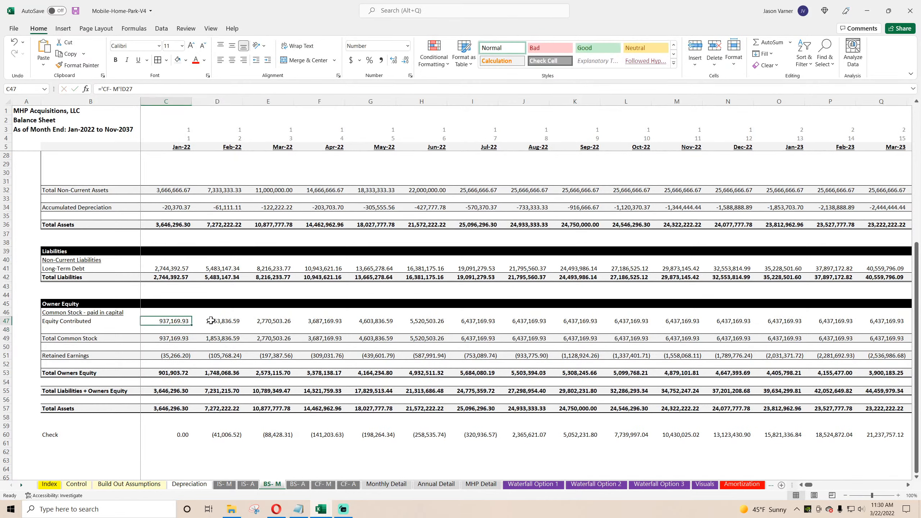
{"action": "left_click_drag", "start_coordinate": [191, 325], "coordinate": [222, 320]}
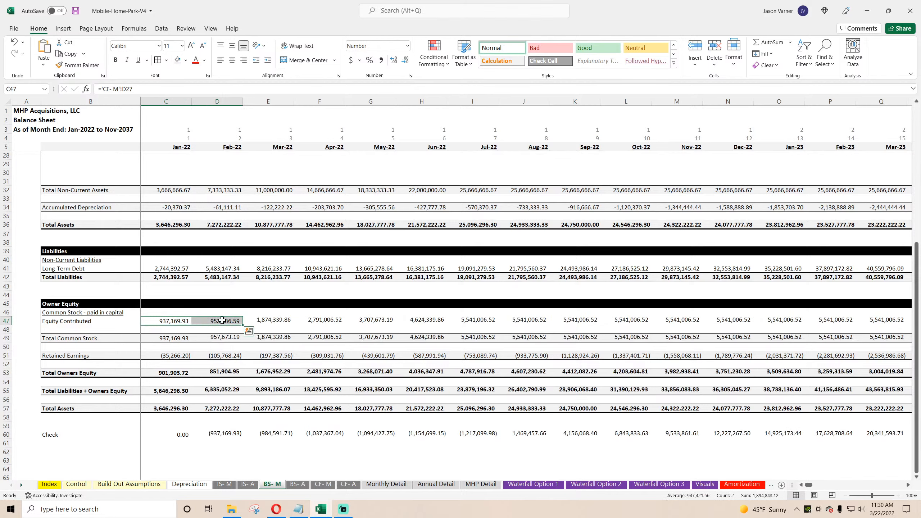
{"action": "left_click", "coordinate": [221, 320]}
{"action": "left_click", "coordinate": [219, 86]}
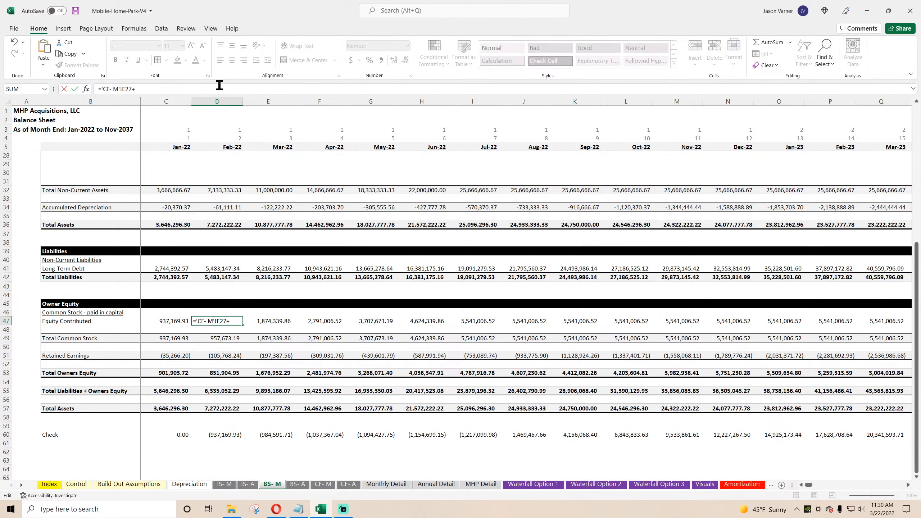
{"action": "type", "text": "+"}
{"action": "left_click", "coordinate": [172, 321]}
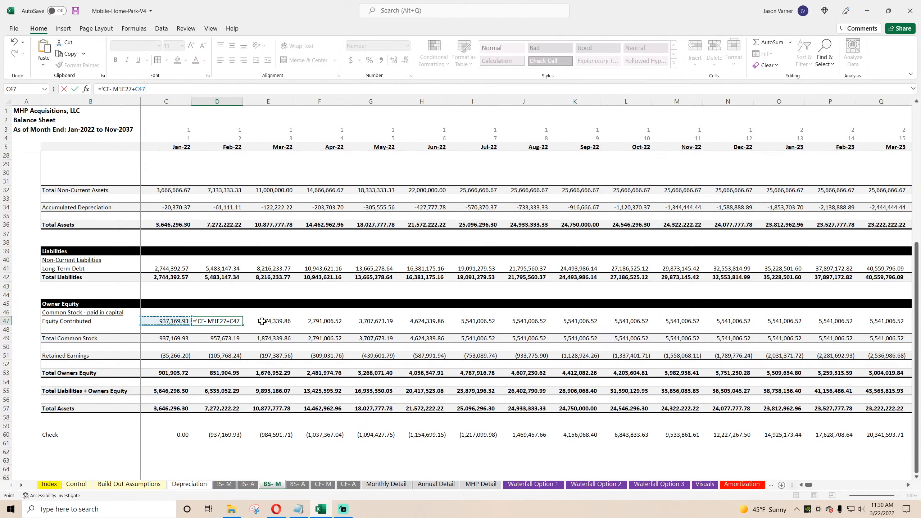
{"action": "key", "text": "Return"}
Fill the cumulative Equity Contributed formula from D47 across row 47 through Dec-37, and inspect the Aug-22 Check in J60
{"action": "left_click", "coordinate": [233, 320]}
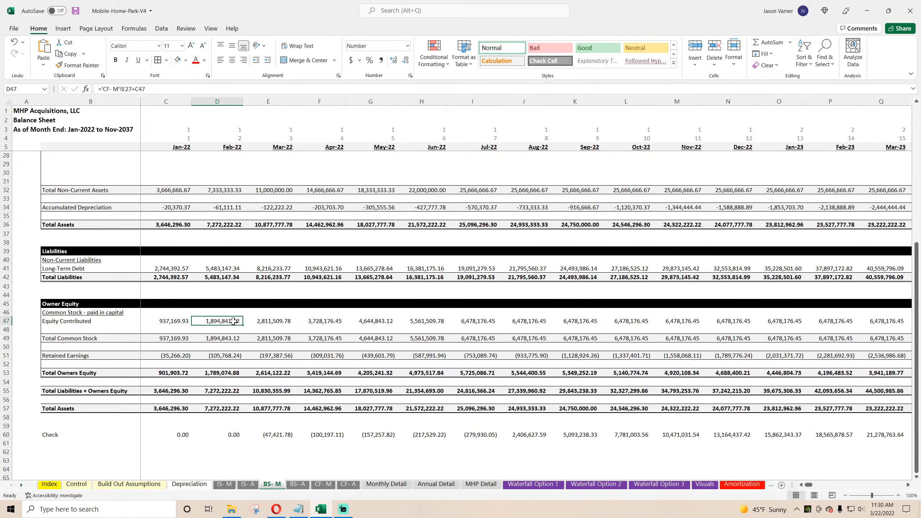
{"action": "left_click_drag", "start_coordinate": [242, 326], "coordinate": [854, 320]}
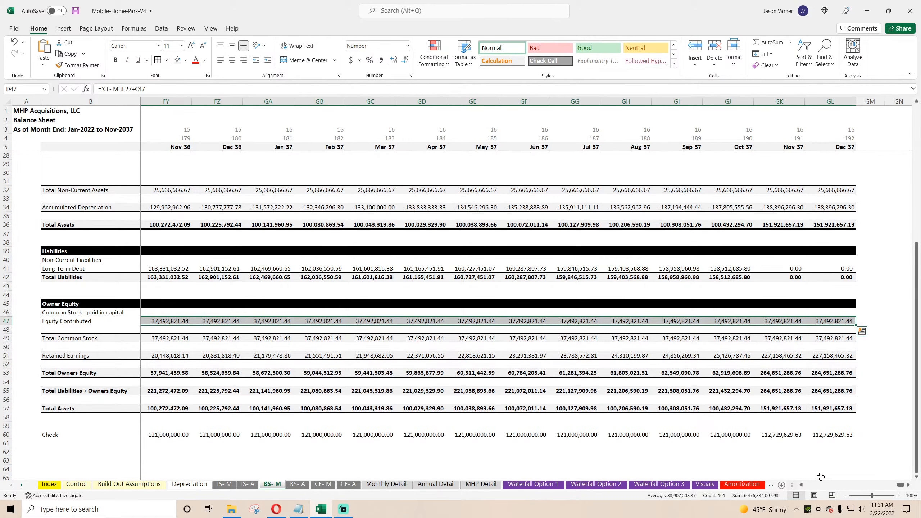
{"action": "left_click_drag", "start_coordinate": [902, 484], "coordinate": [804, 494]}
{"action": "left_click", "coordinate": [528, 435]}
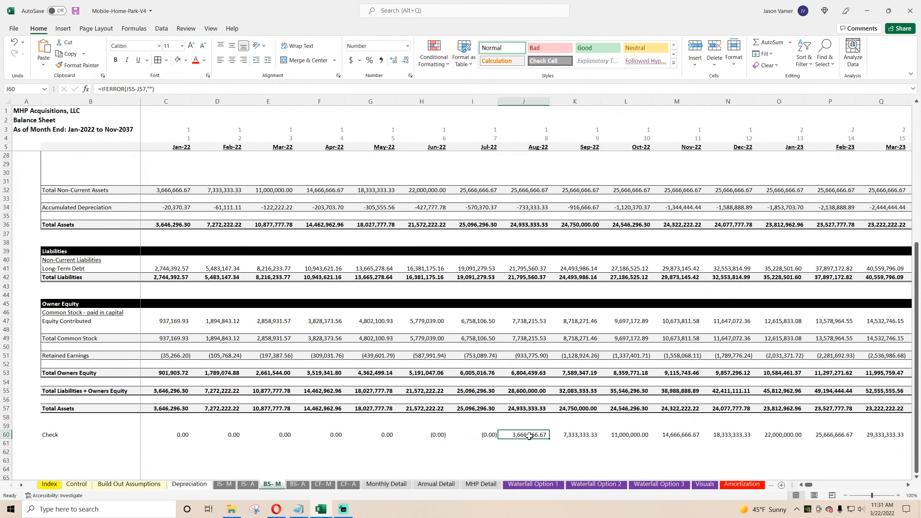
Save the workbook and compare the Check row's Aug-22 through Oct-22 cells on the monthly balance sheet
{"action": "left_click", "coordinate": [76, 10]}
{"action": "scroll", "coordinate": [482, 385], "scroll_direction": "up", "scroll_amount": 7}
{"action": "scroll", "coordinate": [482, 385], "scroll_direction": "down", "scroll_amount": 2}
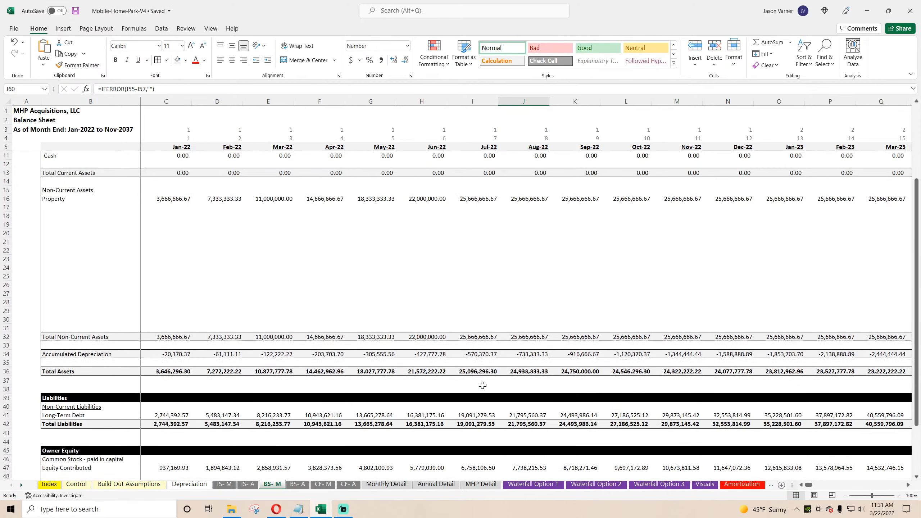
{"action": "scroll", "coordinate": [482, 386], "scroll_direction": "down", "scroll_amount": 6}
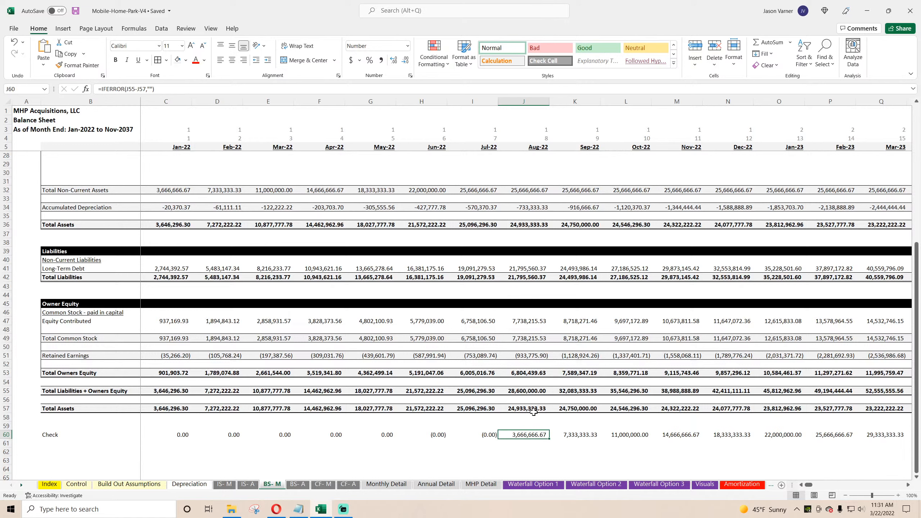
{"action": "left_click", "coordinate": [574, 437]}
{"action": "left_click", "coordinate": [530, 436]}
{"action": "left_click", "coordinate": [577, 435]}
{"action": "left_click", "coordinate": [623, 435]}
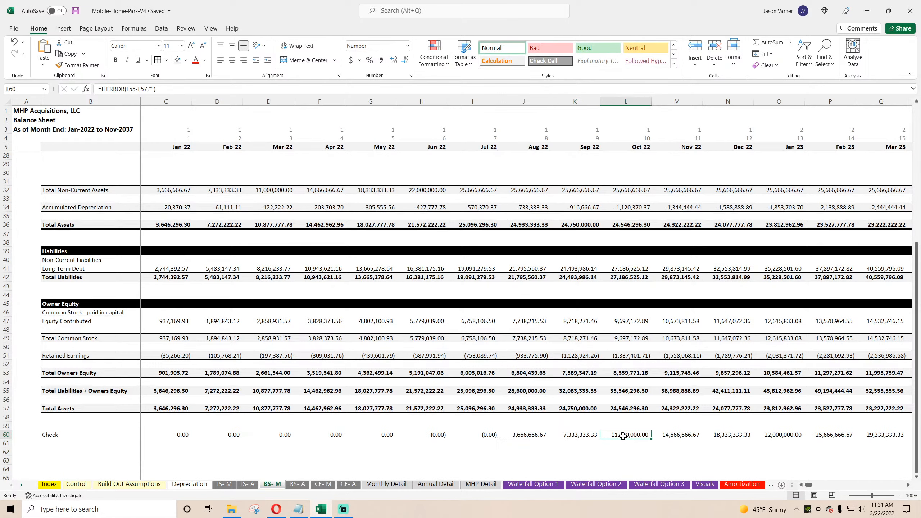
{"action": "left_click", "coordinate": [542, 436]}
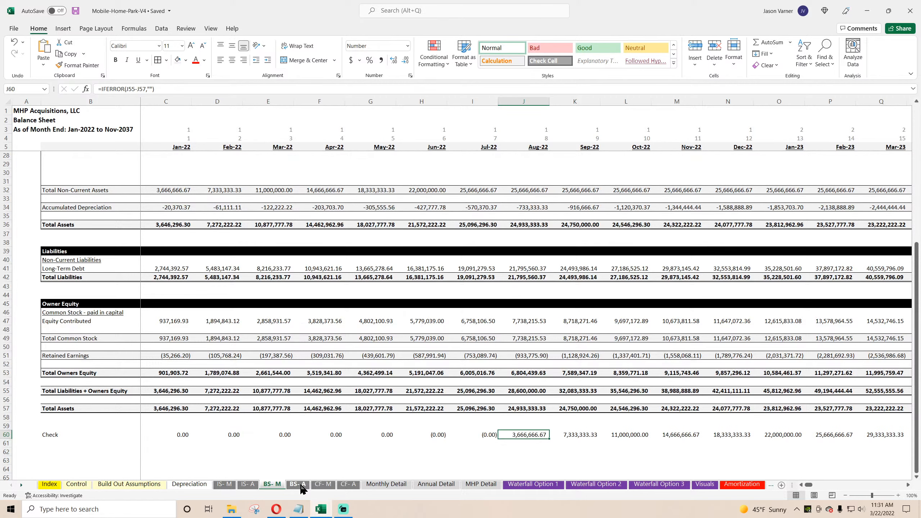
Inspect the Aug-22 Cash formula in J11 of the monthly balance sheet, and return to the Check in J60
{"action": "scroll", "coordinate": [488, 403], "scroll_direction": "up", "scroll_amount": 4}
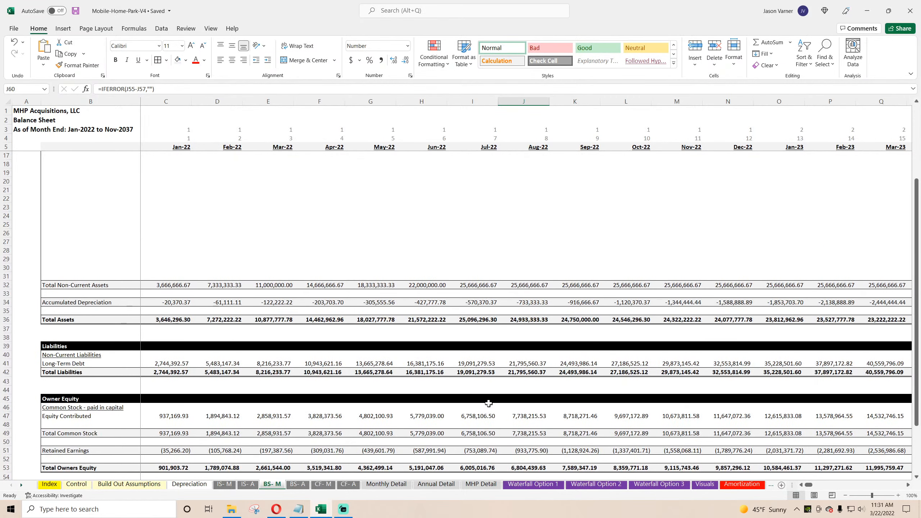
{"action": "scroll", "coordinate": [489, 403], "scroll_direction": "up", "scroll_amount": 4}
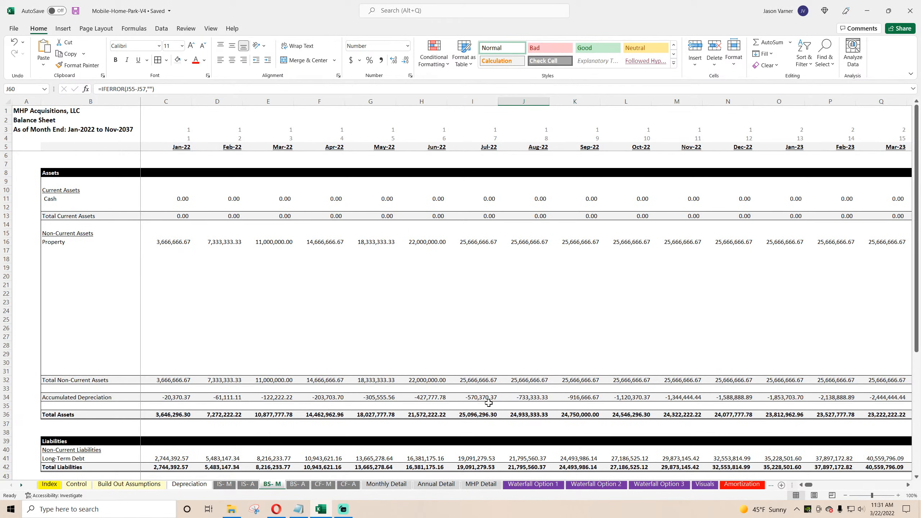
{"action": "left_click", "coordinate": [536, 198]}
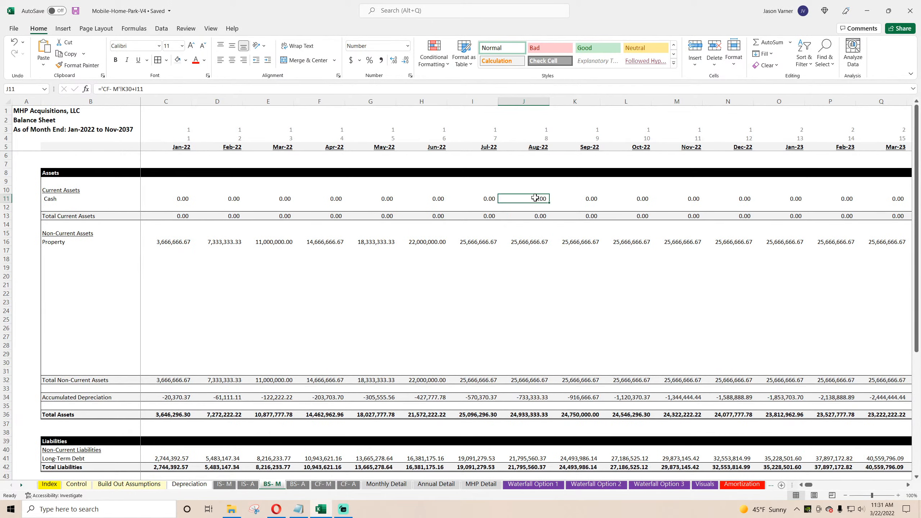
{"action": "scroll", "coordinate": [543, 291], "scroll_direction": "down", "scroll_amount": 11}
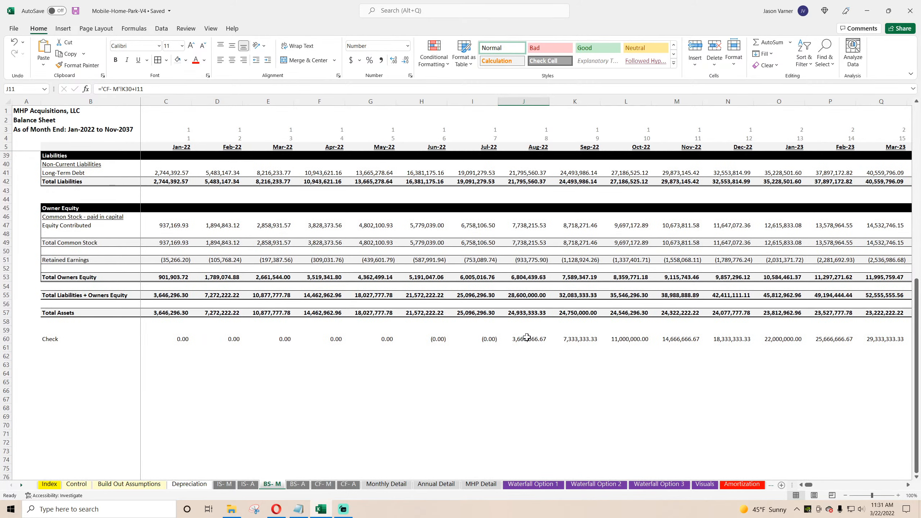
{"action": "left_click", "coordinate": [526, 337]}
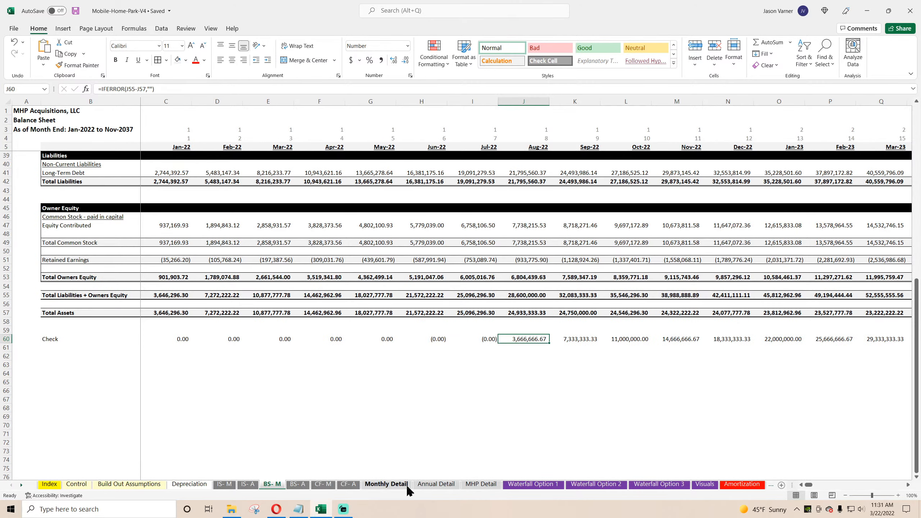
Examine the Aug-22 Total Cash Requirement from Purchase/Construction in the Monthly Detail cash flow summary, and return to the monthly balance sheet
{"action": "left_click", "coordinate": [386, 484]}
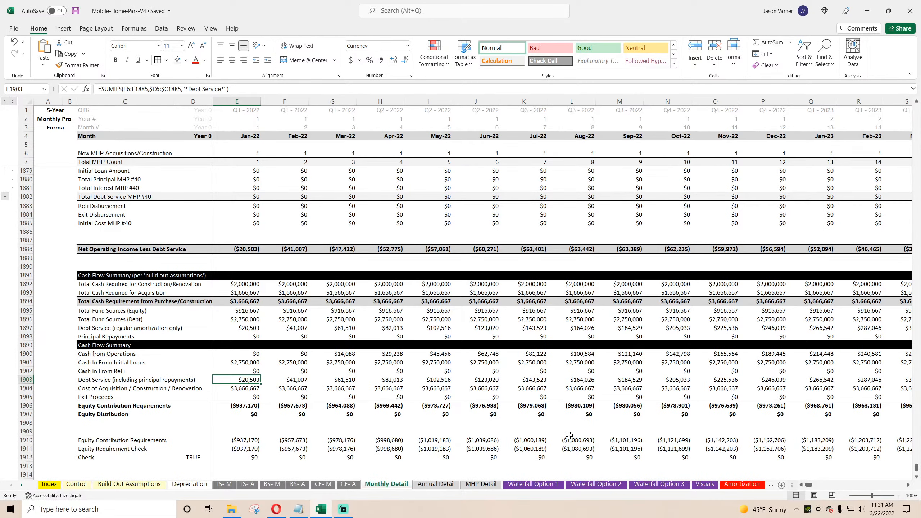
{"action": "left_click_drag", "start_coordinate": [811, 486], "coordinate": [812, 486]}
{"action": "scroll", "coordinate": [466, 305], "scroll_direction": "down", "scroll_amount": 4}
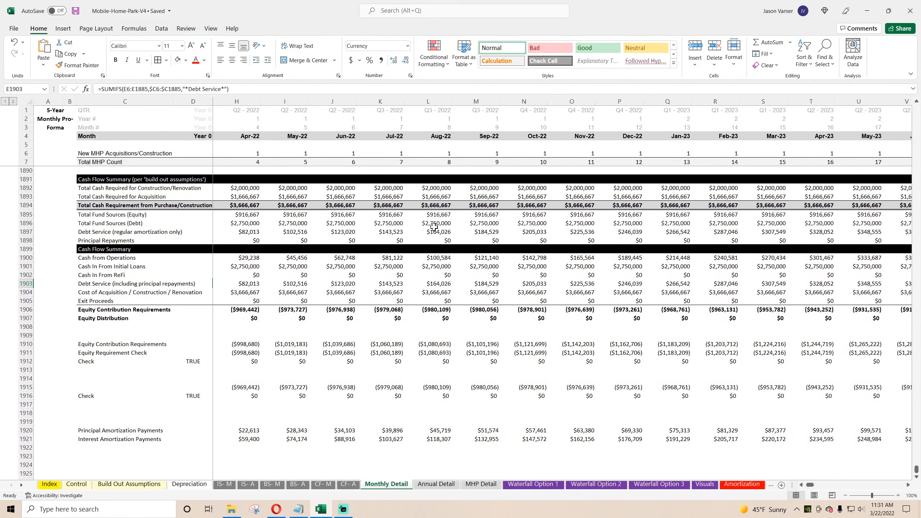
{"action": "left_click", "coordinate": [441, 207]}
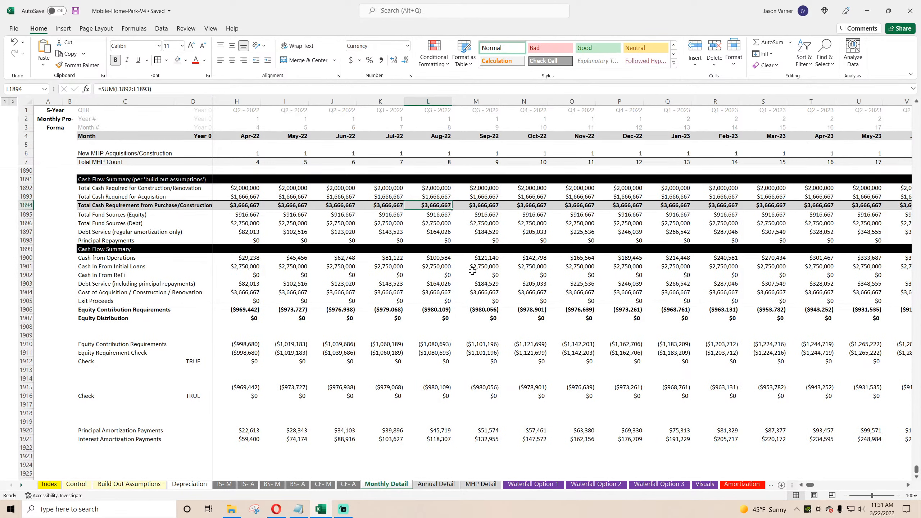
{"action": "left_click", "coordinate": [272, 484]}
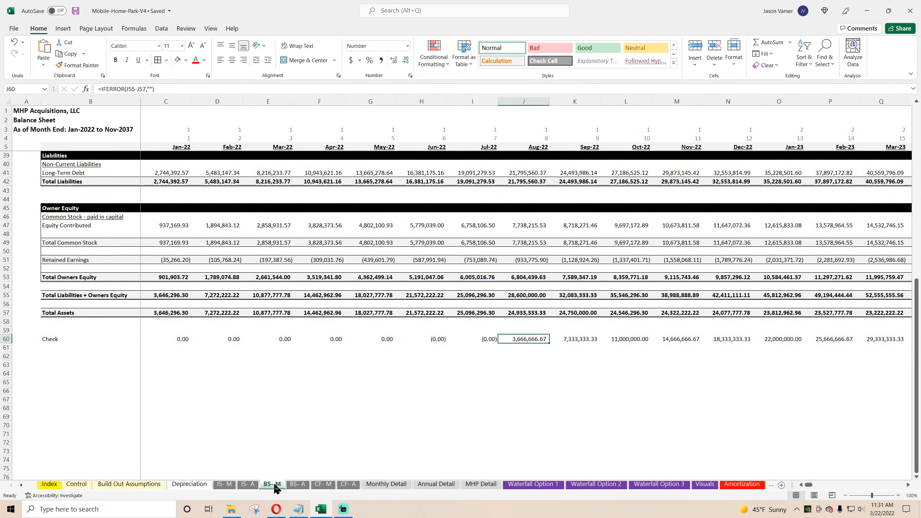
Trace the Aug-22 Equity Contributed formula in J47 to Equity Contributions in K27 of the monthly cash flow statement
{"action": "left_click", "coordinate": [487, 341]}
{"action": "left_click", "coordinate": [519, 341]}
{"action": "left_click", "coordinate": [526, 226]}
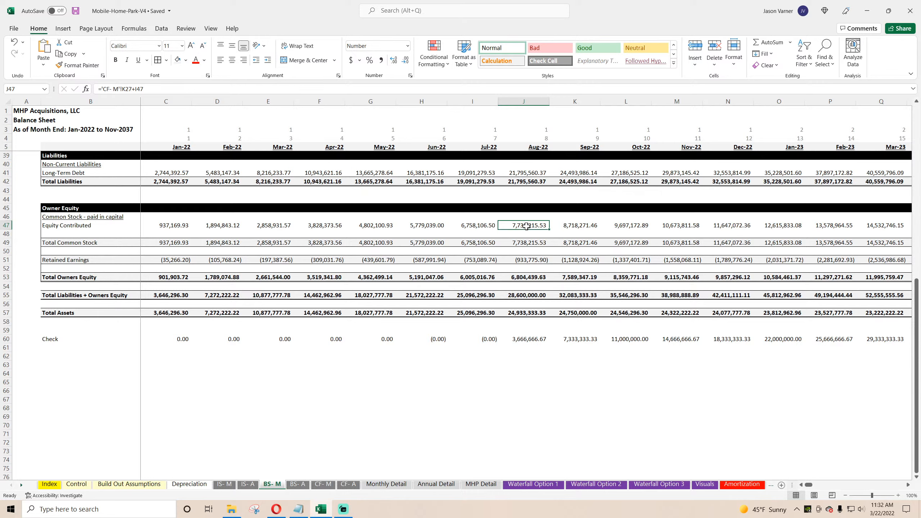
{"action": "left_click", "coordinate": [322, 485]}
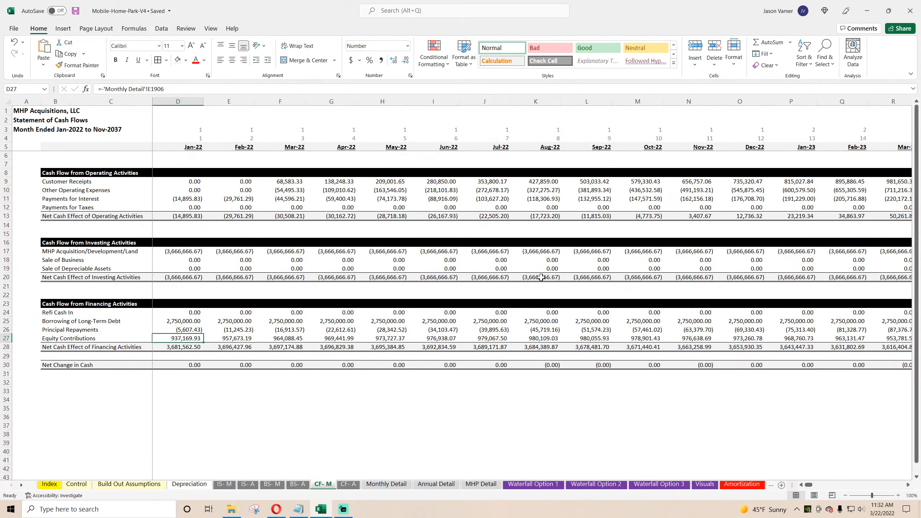
{"action": "left_click", "coordinate": [541, 340]}
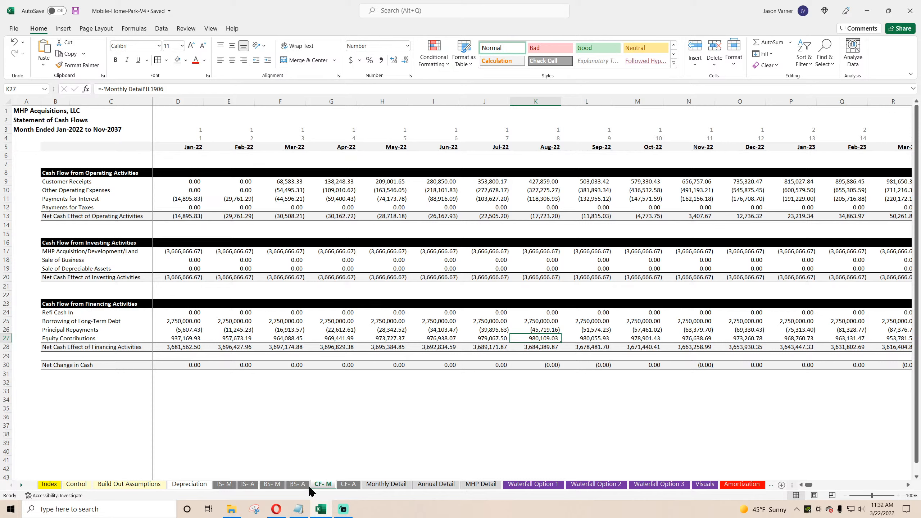
{"action": "left_click", "coordinate": [272, 484]}
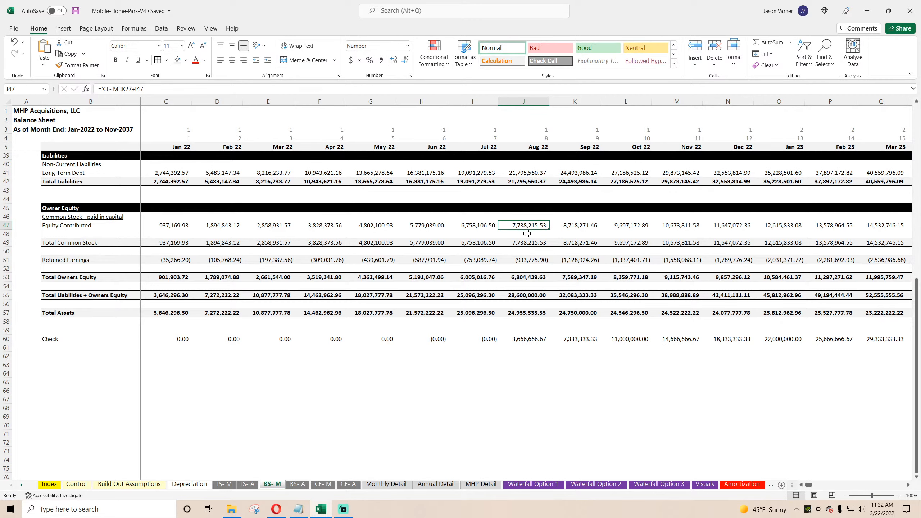
Examine the cash flow references in the row 16 Property formulas for Jul-22, Aug-22 and Jan-22 through Mar-22
{"action": "scroll", "coordinate": [527, 233], "scroll_direction": "up", "scroll_amount": 4}
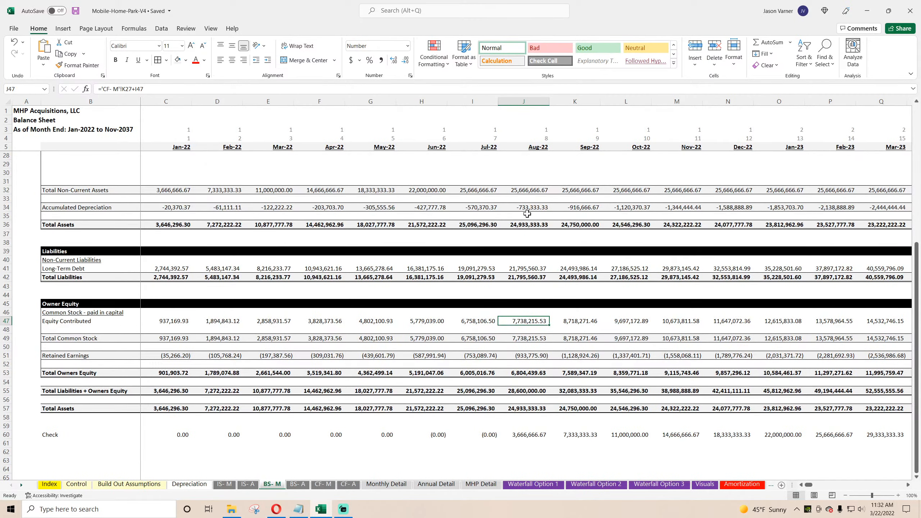
{"action": "scroll", "coordinate": [527, 214], "scroll_direction": "up", "scroll_amount": 7}
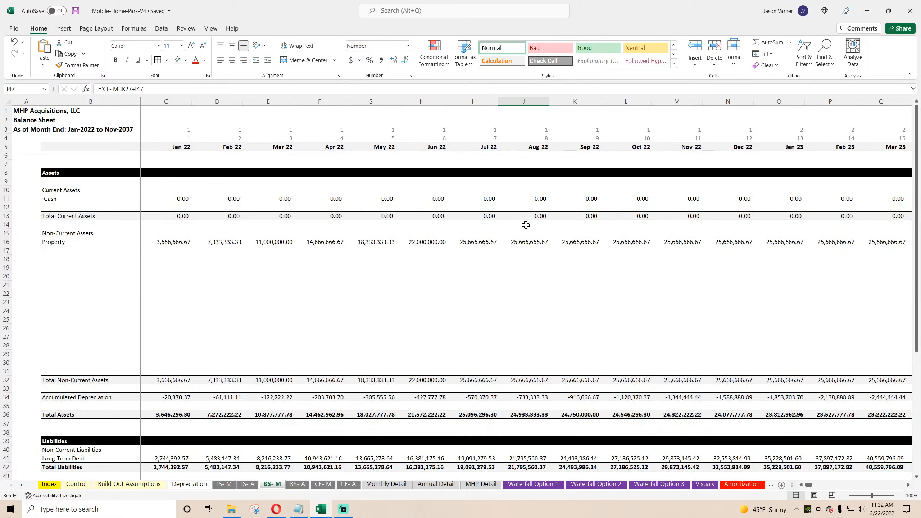
{"action": "left_click", "coordinate": [527, 241]}
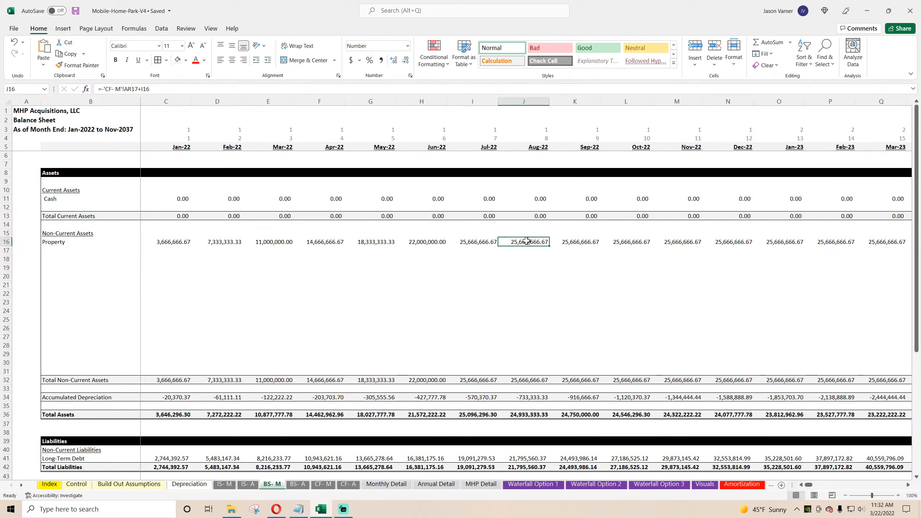
{"action": "left_click", "coordinate": [487, 242]}
{"action": "left_click", "coordinate": [525, 243]}
{"action": "left_click", "coordinate": [477, 243]}
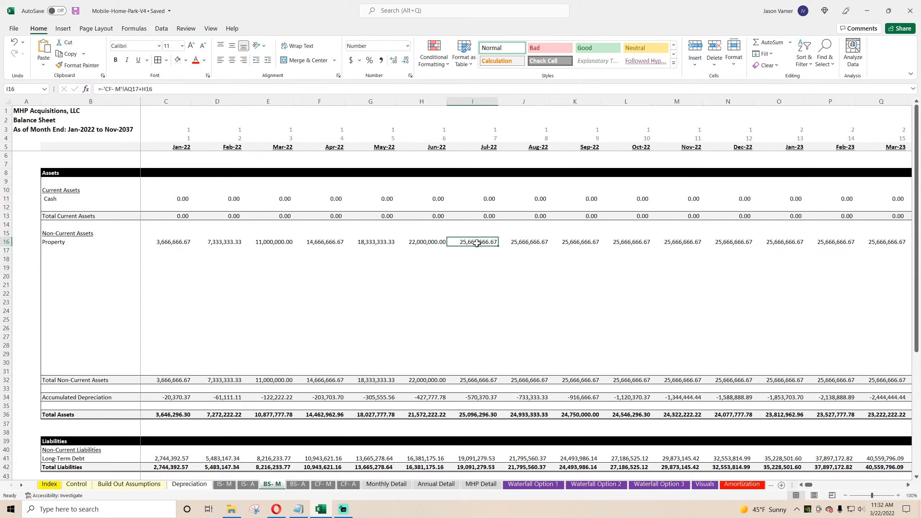
{"action": "left_click", "coordinate": [524, 246]}
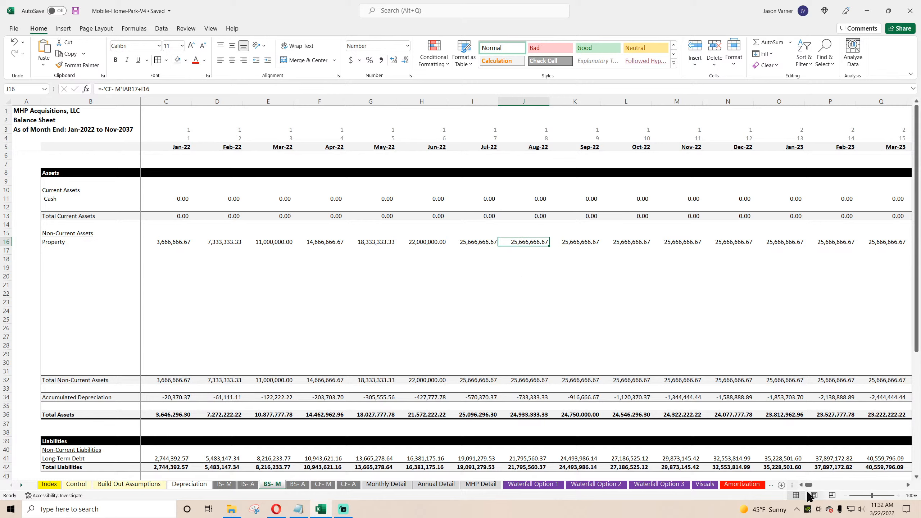
{"action": "left_click", "coordinate": [185, 242]}
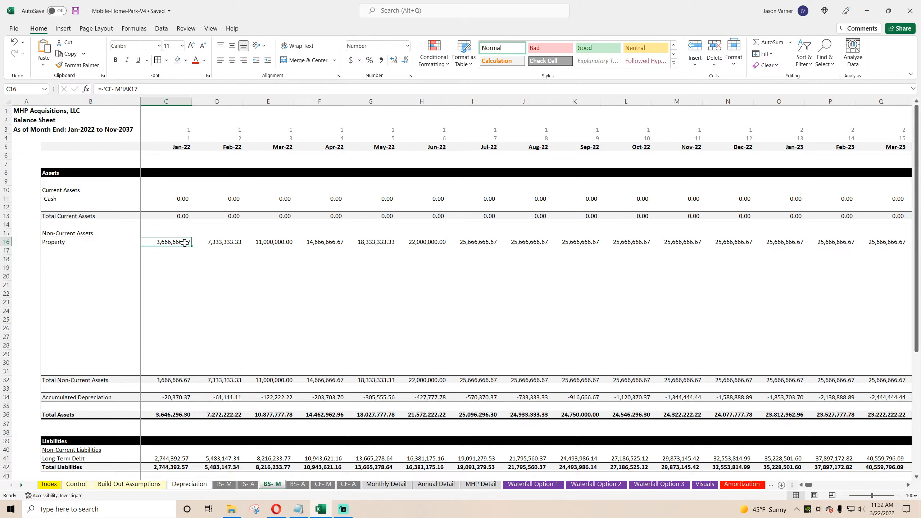
{"action": "left_click", "coordinate": [214, 243]}
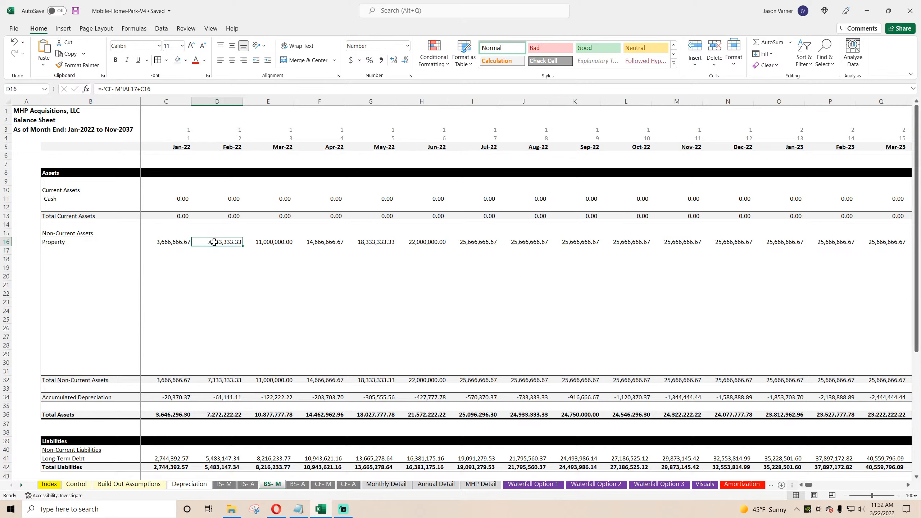
{"action": "left_click", "coordinate": [268, 242]}
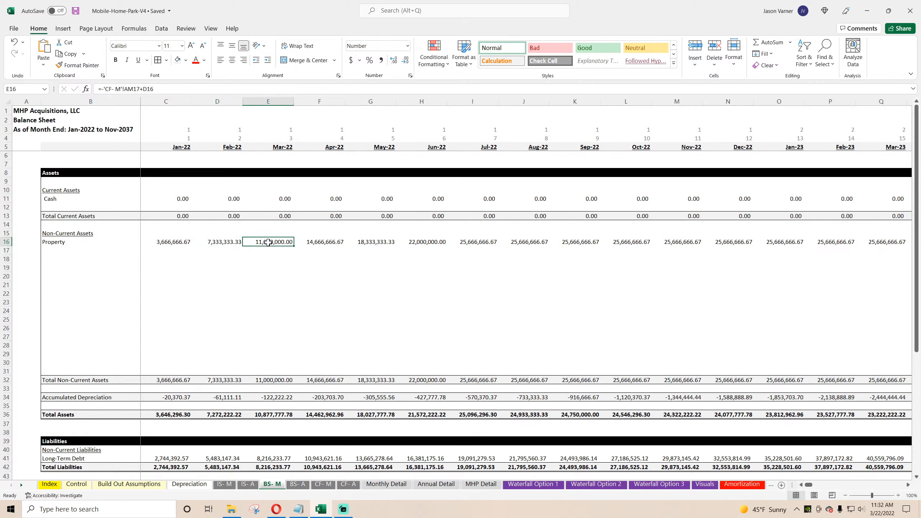
{"action": "left_click", "coordinate": [223, 242]}
Change the Jan-22 Property formula in C16 of the monthly balance sheet to =-'CF- M'!D17
{"action": "left_click", "coordinate": [174, 242]}
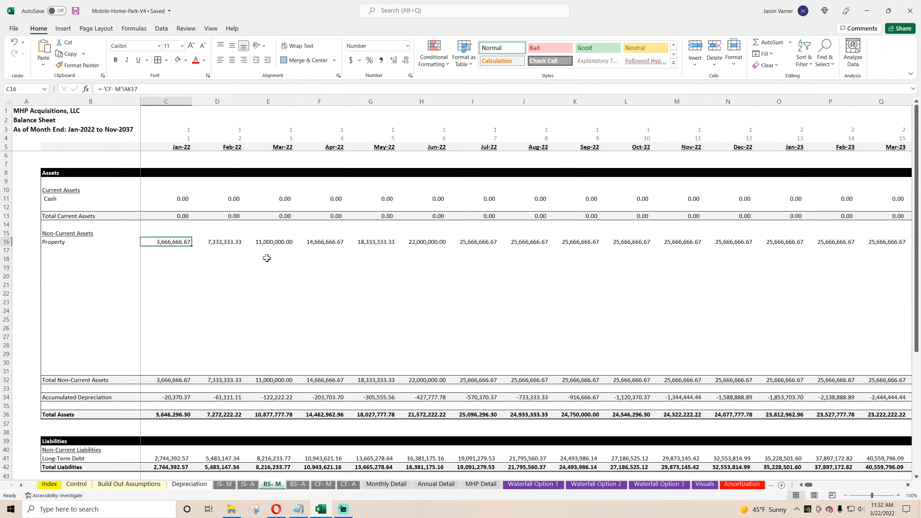
{"action": "type", "text": "=-"}
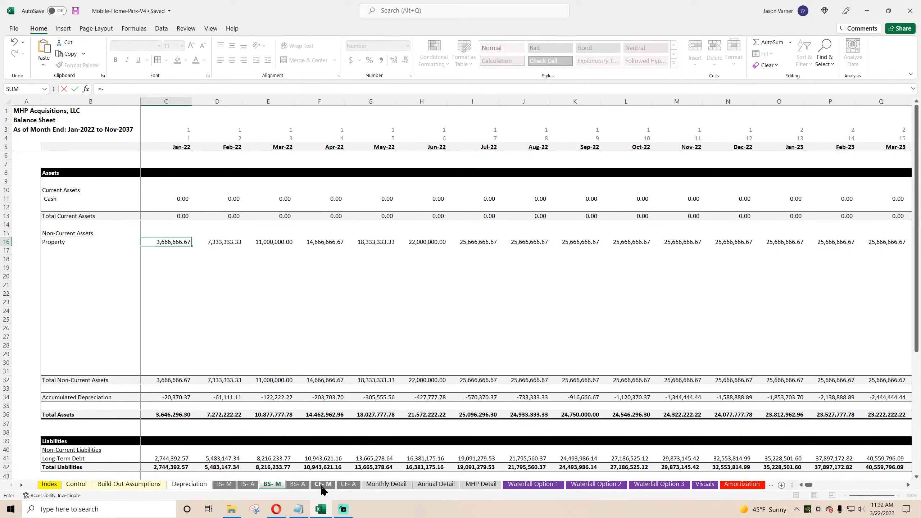
{"action": "left_click", "coordinate": [322, 485]}
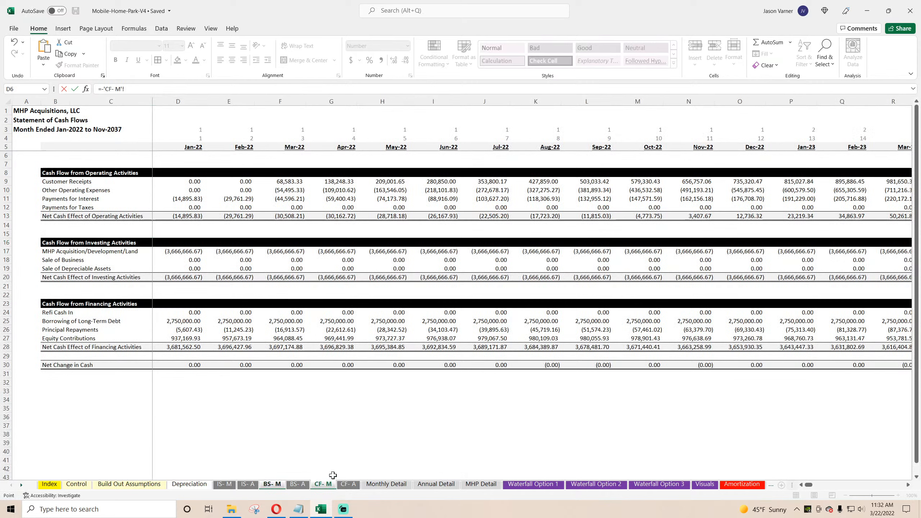
{"action": "left_click", "coordinate": [179, 254]}
{"action": "key", "text": "Return"}
Fill the Jan-22 Property formula into Feb-22 and add the prior month's balance, making D16 =-'CF- M'!E17+C16
{"action": "left_click", "coordinate": [188, 242]}
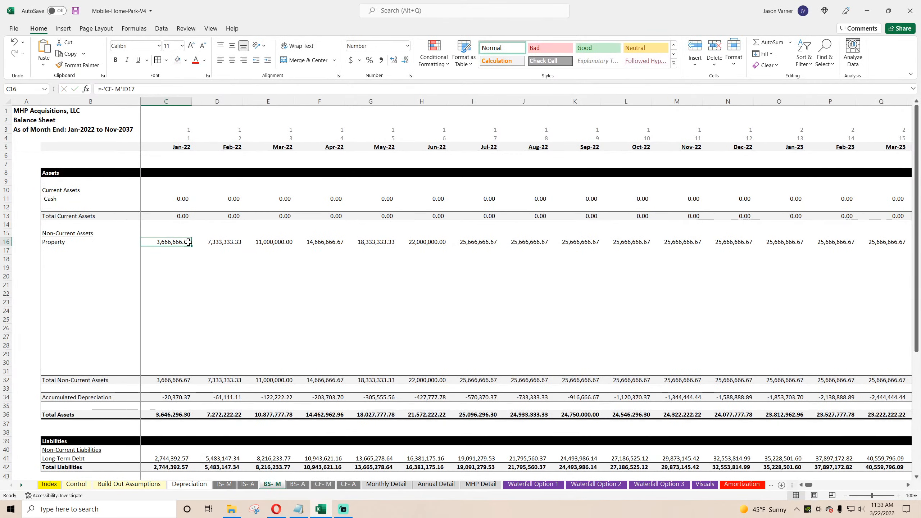
{"action": "left_click_drag", "start_coordinate": [188, 242], "coordinate": [240, 242]}
{"action": "left_click", "coordinate": [165, 89]}
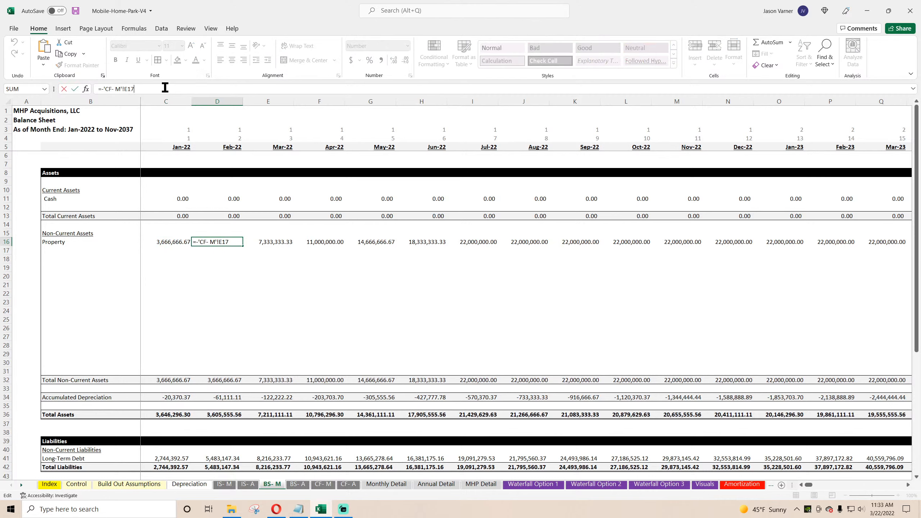
{"action": "type", "text": "+"}
{"action": "left_click", "coordinate": [170, 242]}
{"action": "key", "text": "Return"}
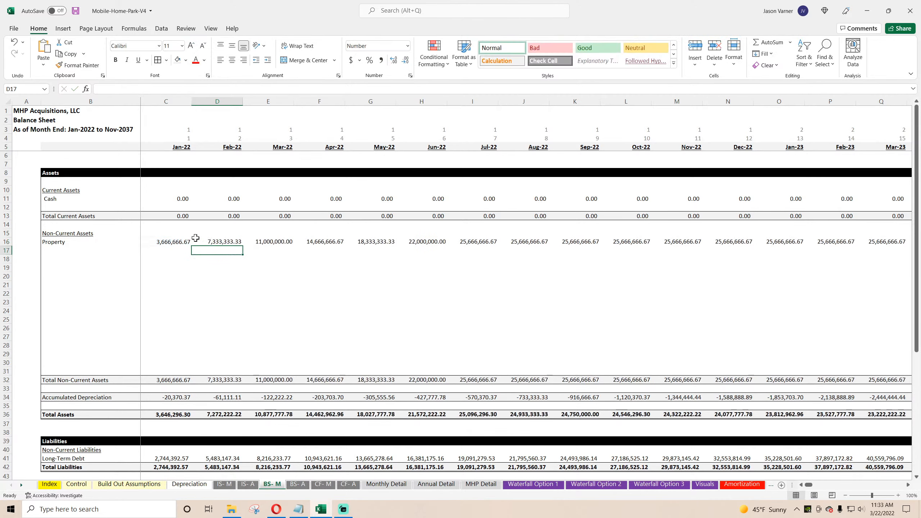
Fill the cumulative Property formula from D16 across row 16 through Dec-37, and inspect the Dec-25 Check in AX60
{"action": "left_click_drag", "start_coordinate": [243, 246], "coordinate": [827, 242]}
{"action": "left_click_drag", "start_coordinate": [919, 312], "coordinate": [805, 325]}
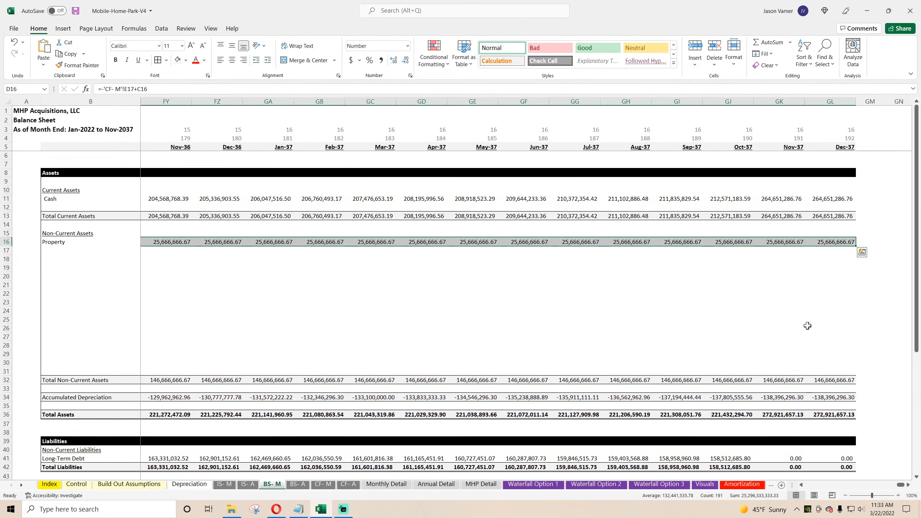
{"action": "scroll", "coordinate": [610, 329], "scroll_direction": "down", "scroll_amount": 7}
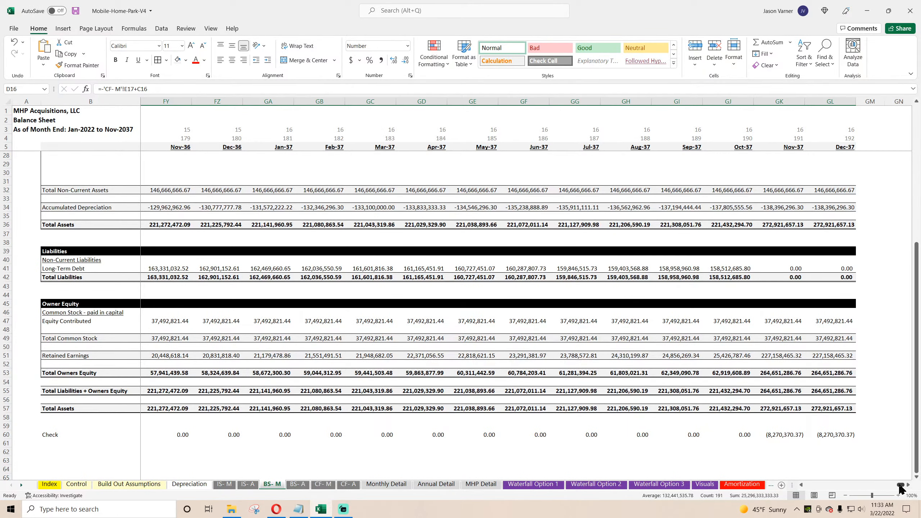
{"action": "left_click_drag", "start_coordinate": [900, 486], "coordinate": [831, 493]}
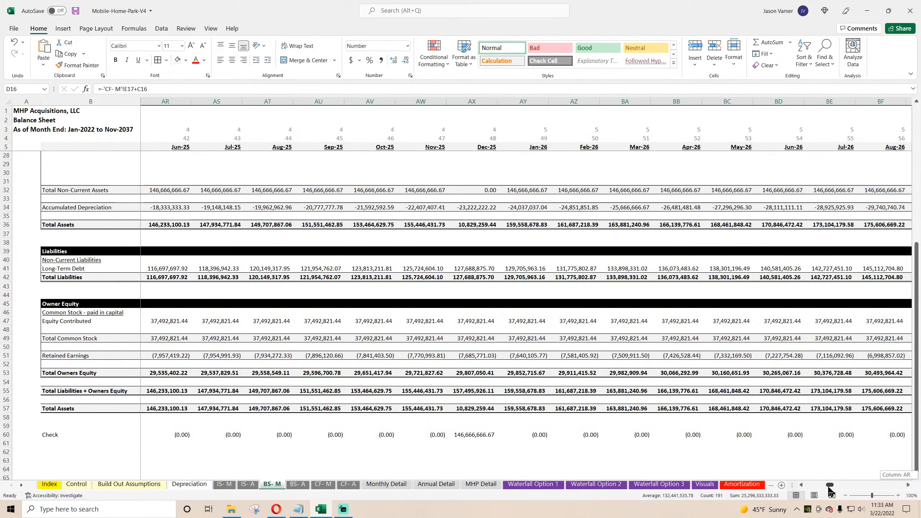
{"action": "left_click", "coordinate": [475, 435]}
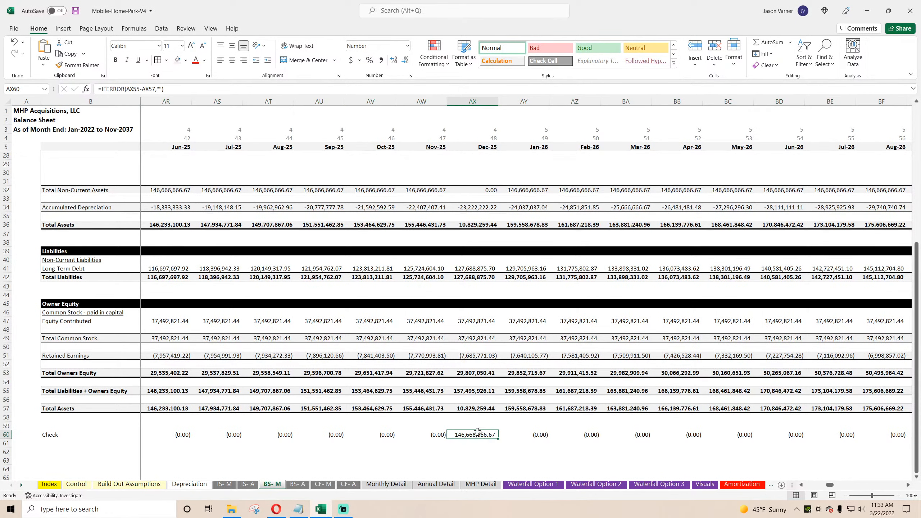
Examine the Total Non-Current Assets formulas for Dec-25 in AX32 and Nov-25 in AW32, leaving both unedited
{"action": "scroll", "coordinate": [487, 355], "scroll_direction": "up", "scroll_amount": 7}
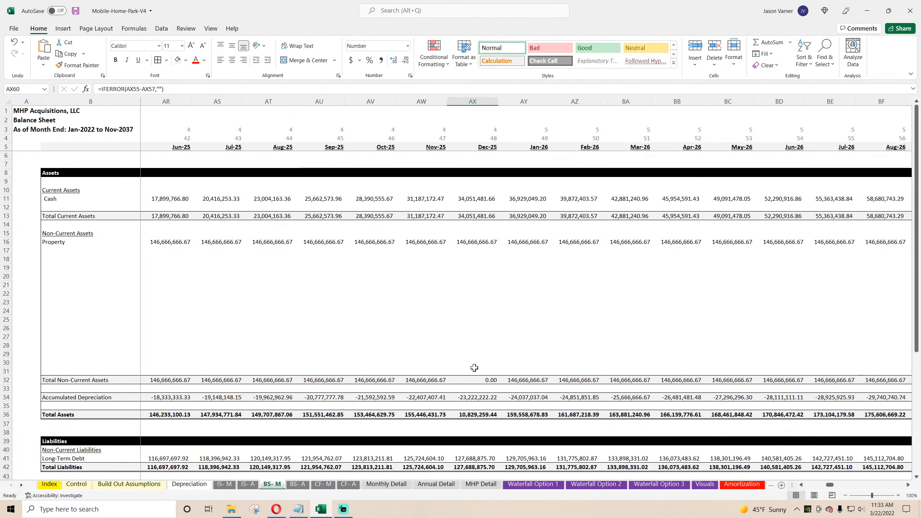
{"action": "double_click", "coordinate": [474, 380]}
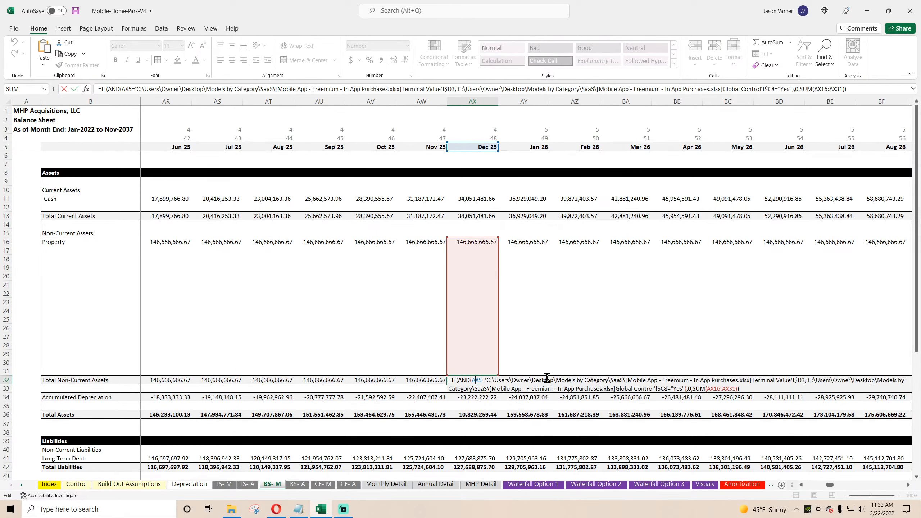
{"action": "key", "text": "Escape"}
{"action": "left_click", "coordinate": [426, 379]}
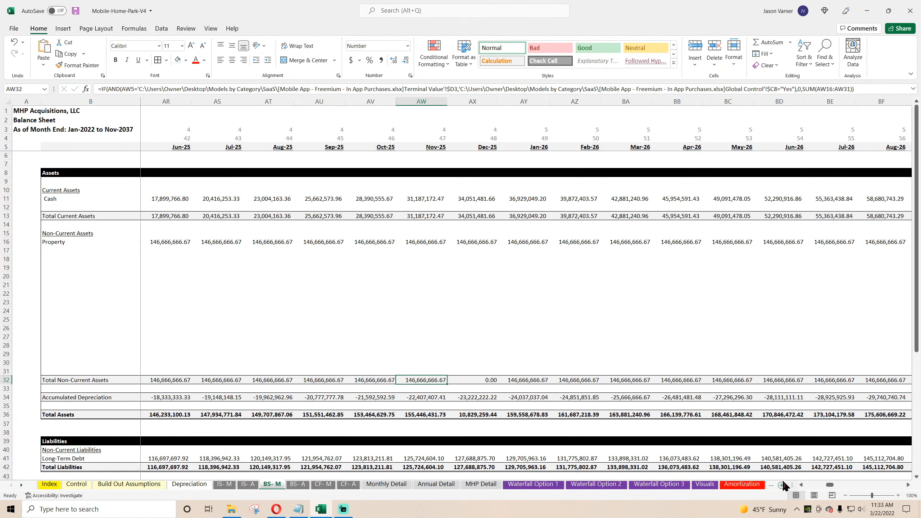
Replace the Jan-22 Total Non-Current Assets formula in C32 with =SUM(C16:C31)
{"action": "scroll", "coordinate": [820, 476], "scroll_direction": "left", "scroll_amount": 10}
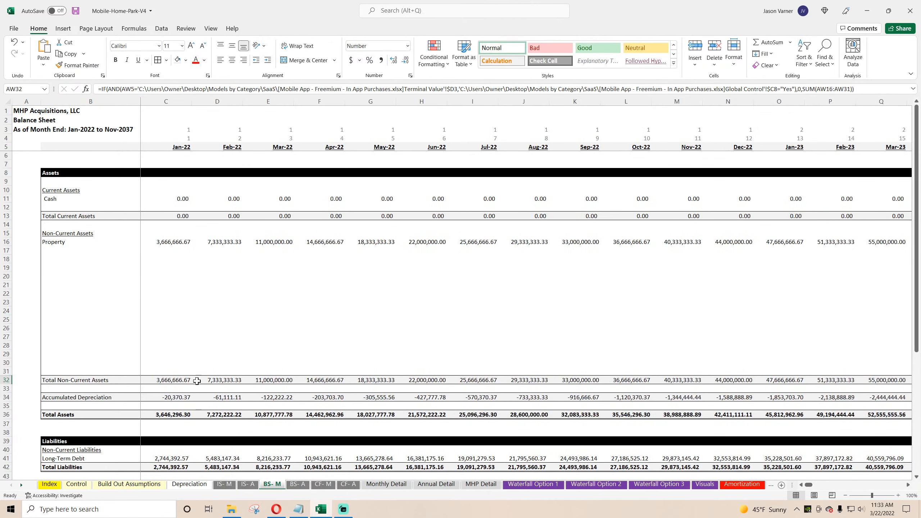
{"action": "left_click", "coordinate": [180, 380]}
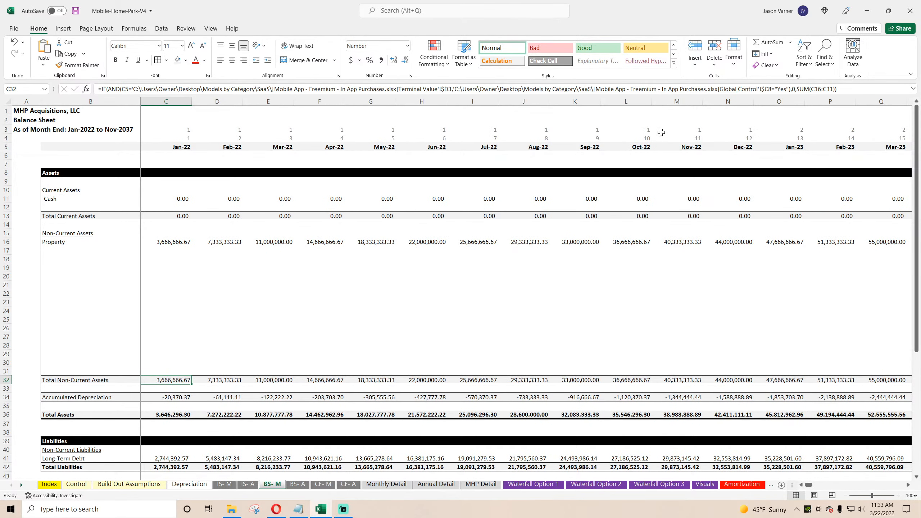
{"action": "left_click", "coordinate": [765, 42]}
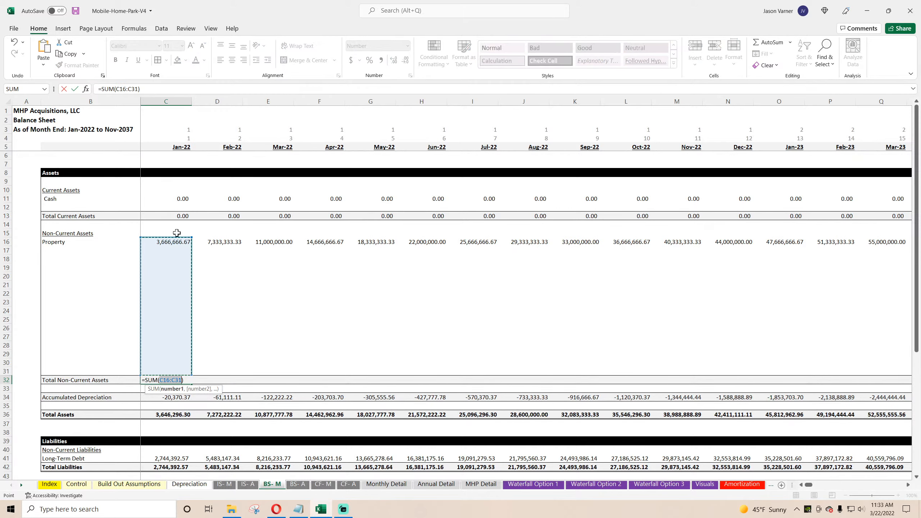
{"action": "key", "text": "Return"}
Fill the Total Non-Current Assets sum from C32 across row 32 through Dec-37, and save the workbook
{"action": "left_click", "coordinate": [183, 382]}
{"action": "left_click_drag", "start_coordinate": [193, 385], "coordinate": [843, 380]}
{"action": "left_click_drag", "start_coordinate": [787, 380], "coordinate": [853, 381]}
{"action": "scroll", "coordinate": [395, 393], "scroll_direction": "down", "scroll_amount": 7}
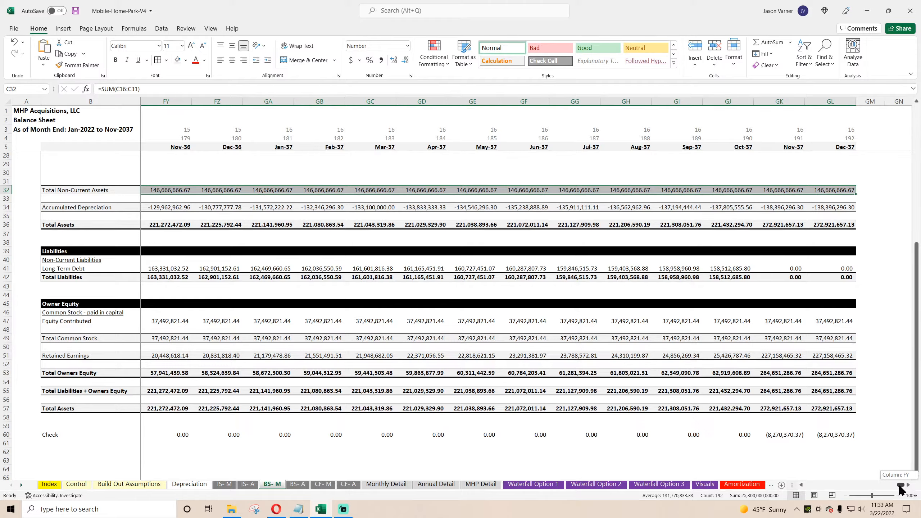
{"action": "left_click_drag", "start_coordinate": [899, 486], "coordinate": [807, 486]}
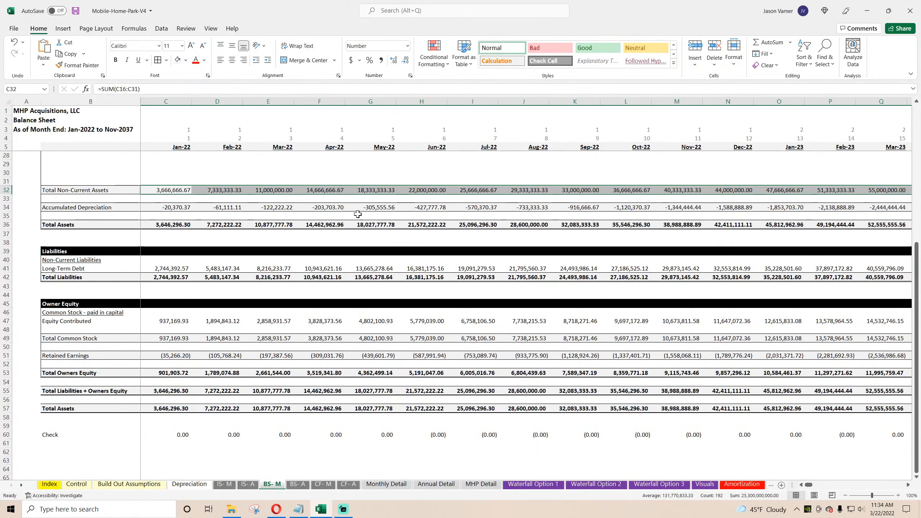
{"action": "left_click", "coordinate": [74, 11]}
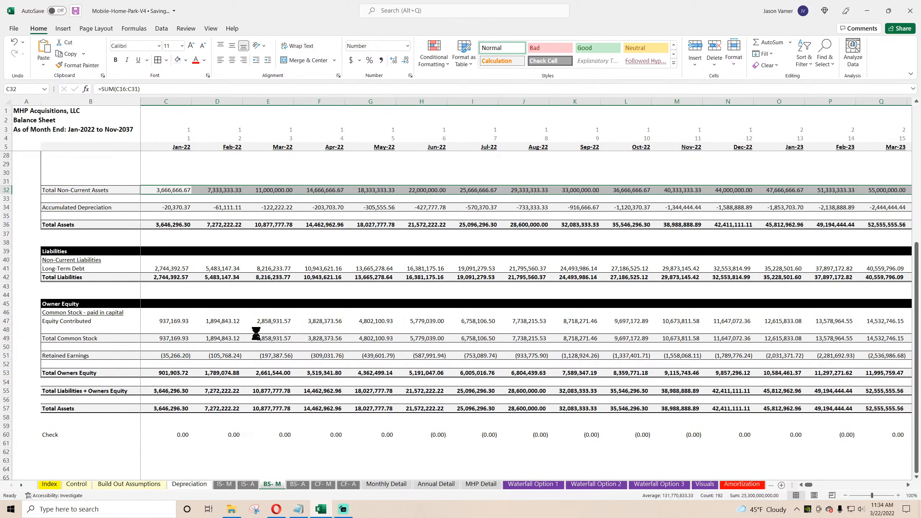
Go through the May-22 column of the monthly balance sheet from the current assets down past the Check row
{"action": "scroll", "coordinate": [256, 333], "scroll_direction": "up", "scroll_amount": 7}
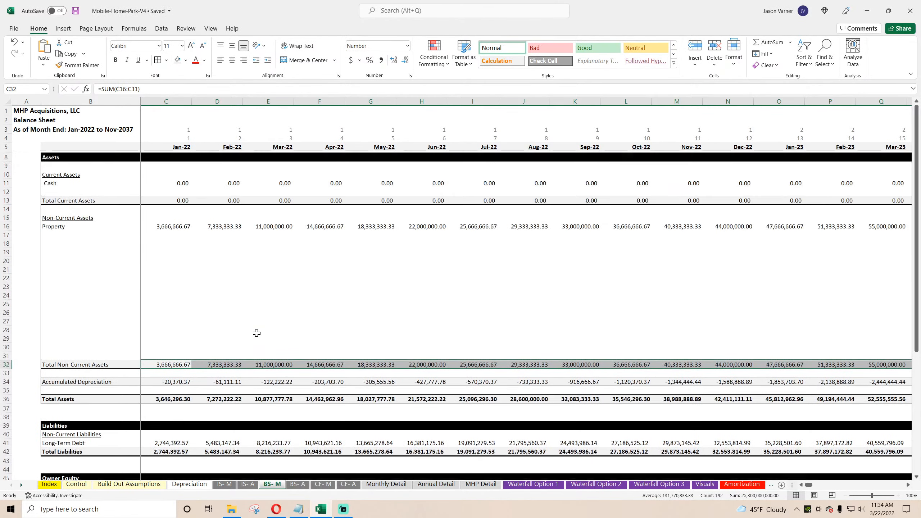
{"action": "left_click", "coordinate": [364, 200]}
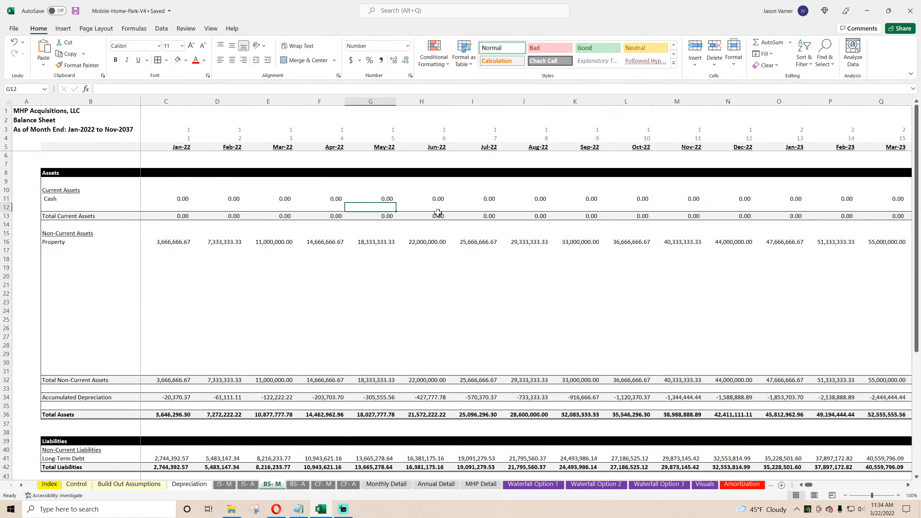
{"action": "key", "text": "Down"}
{"action": "key", "text": "Down"}
{"action": "key", "text": "Down"}
{"action": "key", "text": "Down"}
{"action": "key", "text": "Down"}
{"action": "key", "text": "Down"}
{"action": "key", "text": "Down"}
{"action": "key", "text": "Down"}
{"action": "key", "text": "Down"}
{"action": "key", "text": "Down"}
{"action": "key", "text": "Down"}
{"action": "key", "text": "Down"}
{"action": "key", "text": "Down"}
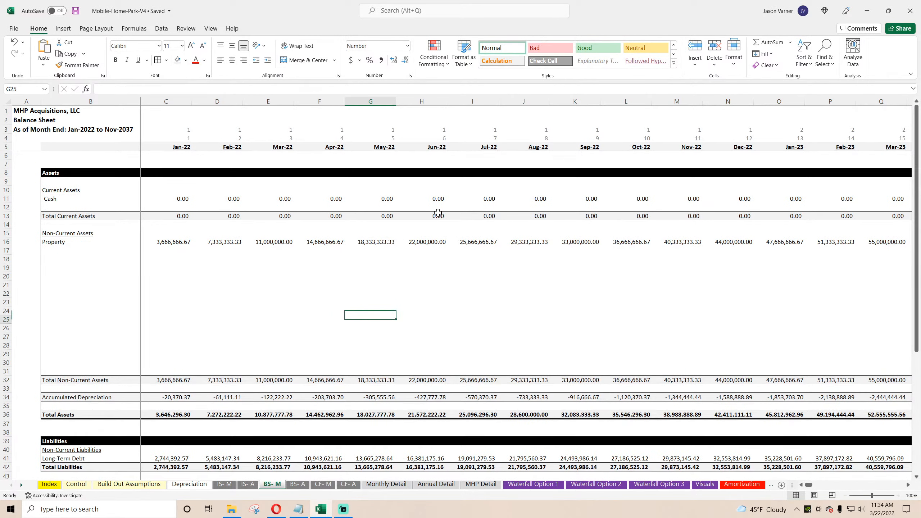
{"action": "key", "text": "Down"}
{"action": "key", "text": "Down"}
{"action": "key", "text": "Down"}
{"action": "key", "text": "Down"}
{"action": "key", "text": "Down"}
{"action": "key", "text": "Down"}
{"action": "key", "text": "Down"}
{"action": "key", "text": "Down"}
{"action": "key", "text": "Down"}
{"action": "key", "text": "Down"}
{"action": "key", "text": "Down"}
{"action": "key", "text": "Down"}
{"action": "key", "text": "Down"}
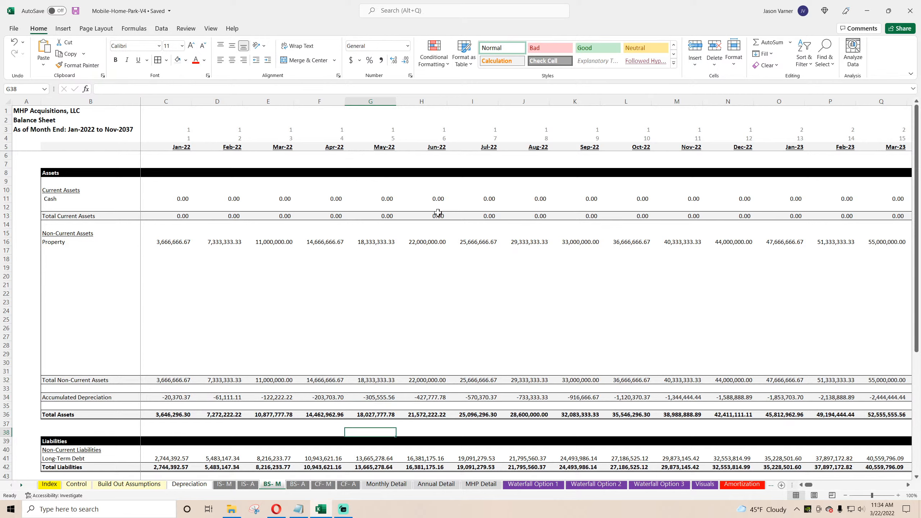
{"action": "key", "text": "Down"}
{"action": "key", "text": "Down"}
{"action": "key", "text": "Down"}
{"action": "key", "text": "Down"}
{"action": "key", "text": "Down"}
{"action": "key", "text": "Down"}
{"action": "key", "text": "Down"}
{"action": "key", "text": "Down"}
{"action": "key", "text": "Down"}
{"action": "key", "text": "Down"}
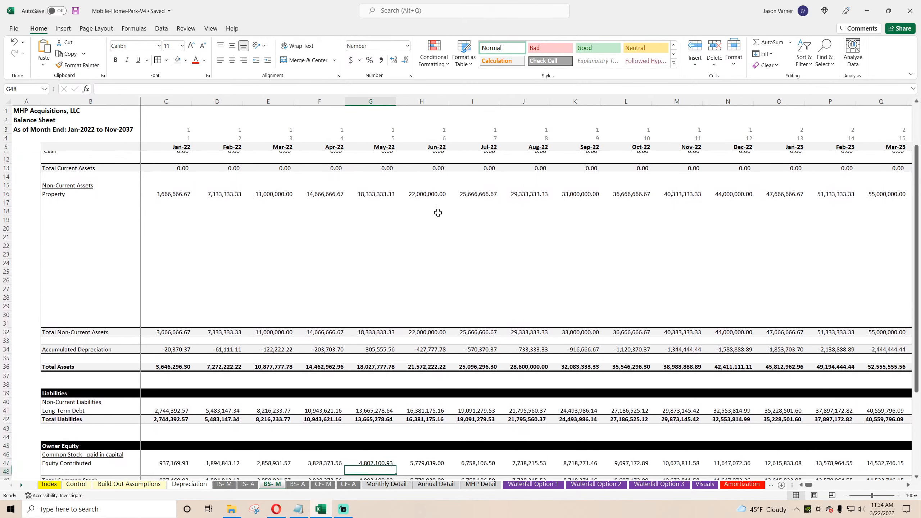
{"action": "key", "text": "Down"}
{"action": "key", "text": "Down"}
{"action": "key", "text": "Down"}
{"action": "key", "text": "Down"}
{"action": "key", "text": "Down"}
{"action": "key", "text": "Down"}
{"action": "key", "text": "Down"}
{"action": "key", "text": "Down"}
{"action": "key", "text": "Down"}
{"action": "key", "text": "Down"}
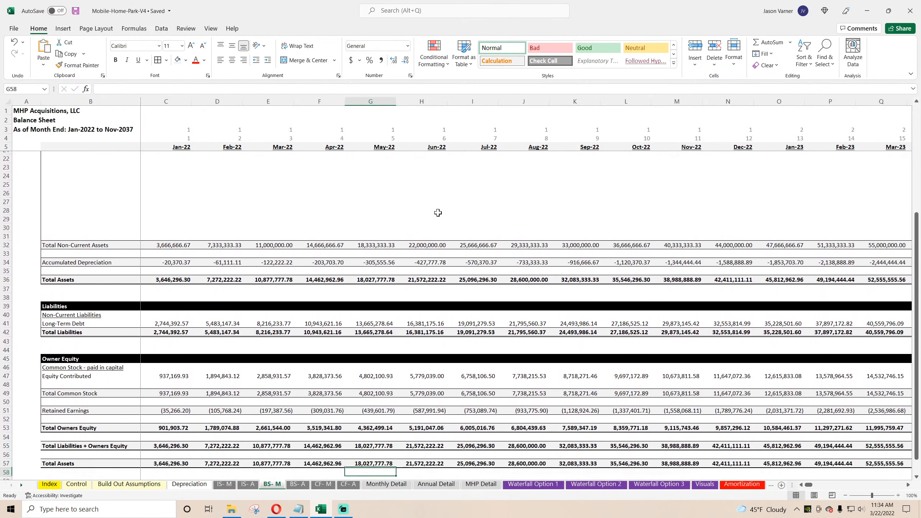
{"action": "key", "text": "Down"}
{"action": "key", "text": "Down"}
{"action": "key", "text": "Down"}
{"action": "key", "text": "Down"}
{"action": "key", "text": "Down"}
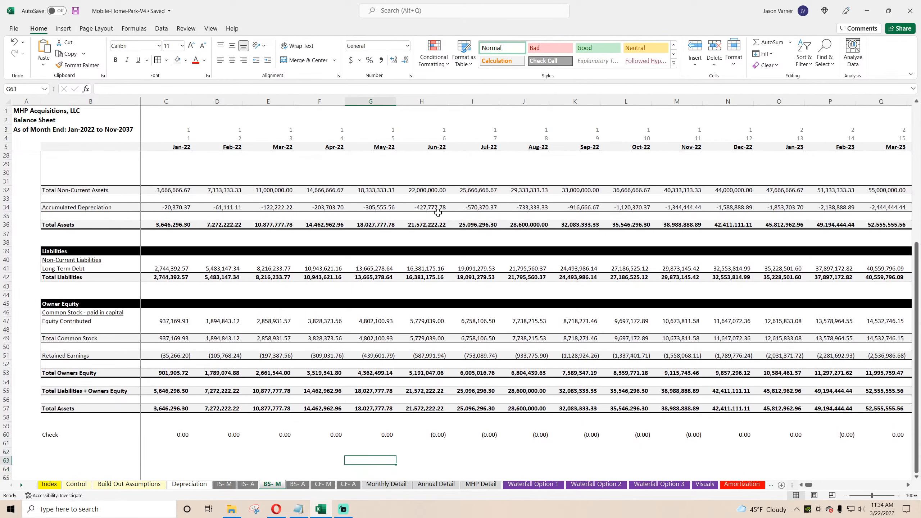
Save the workbook and examine the May-22 formulas from Equity Contributed down to the closing Total Assets row
{"action": "left_click", "coordinate": [81, 10]}
{"action": "left_click", "coordinate": [366, 322]}
{"action": "left_click", "coordinate": [371, 338]}
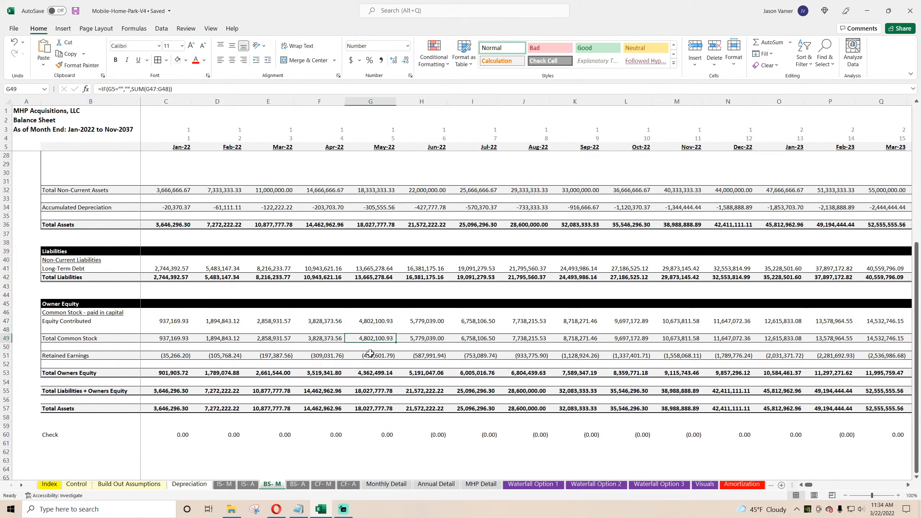
{"action": "left_click", "coordinate": [370, 355]}
{"action": "left_click", "coordinate": [368, 371]}
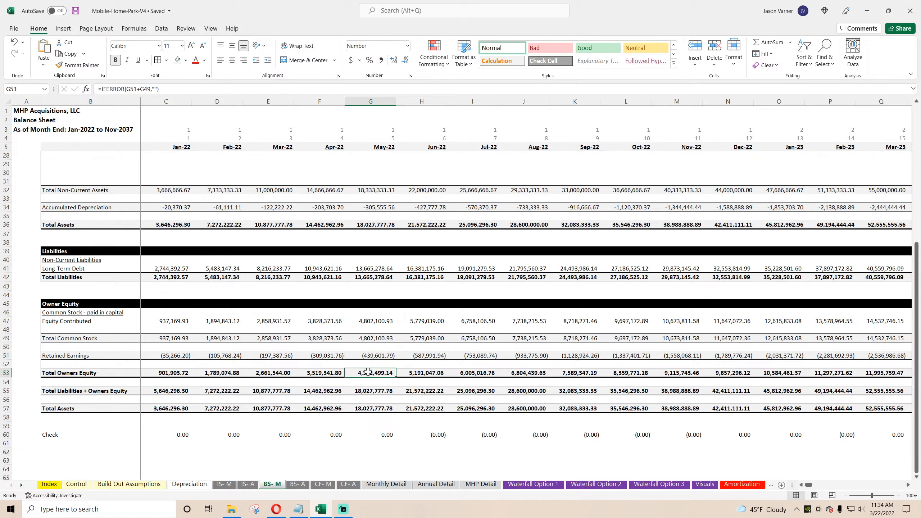
{"action": "left_click", "coordinate": [373, 390]}
{"action": "left_click", "coordinate": [379, 408]}
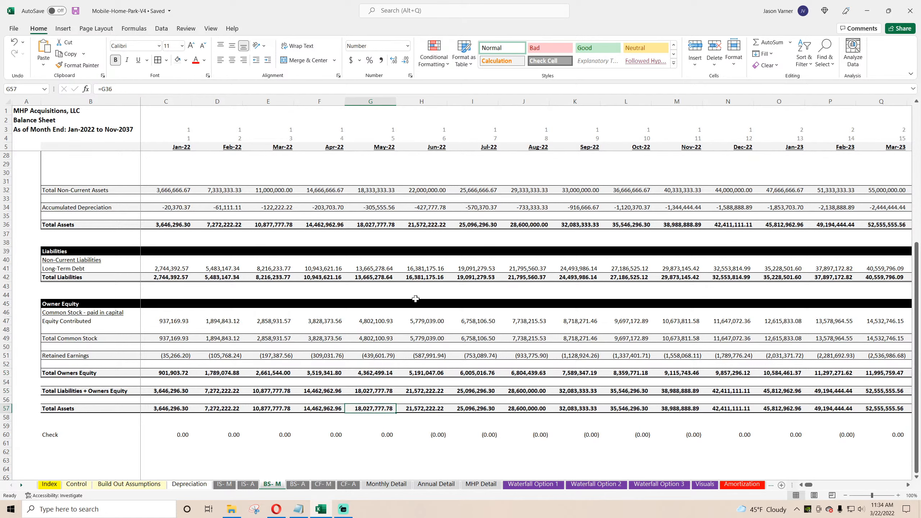
Review the monthly and annual income statements, and return to the Check row of the monthly balance sheet
{"action": "scroll", "coordinate": [217, 261], "scroll_direction": "up", "scroll_amount": 7}
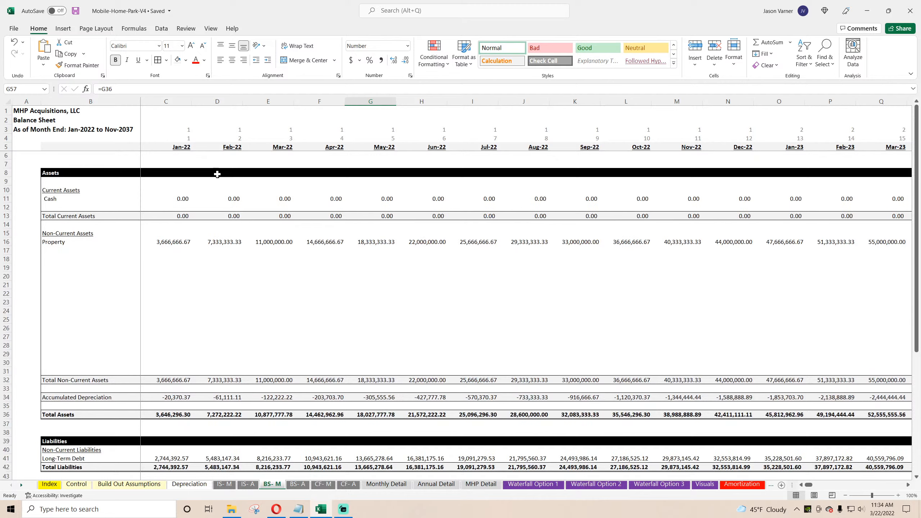
{"action": "left_click", "coordinate": [220, 487]}
{"action": "scroll", "coordinate": [237, 437], "scroll_direction": "up", "scroll_amount": 4}
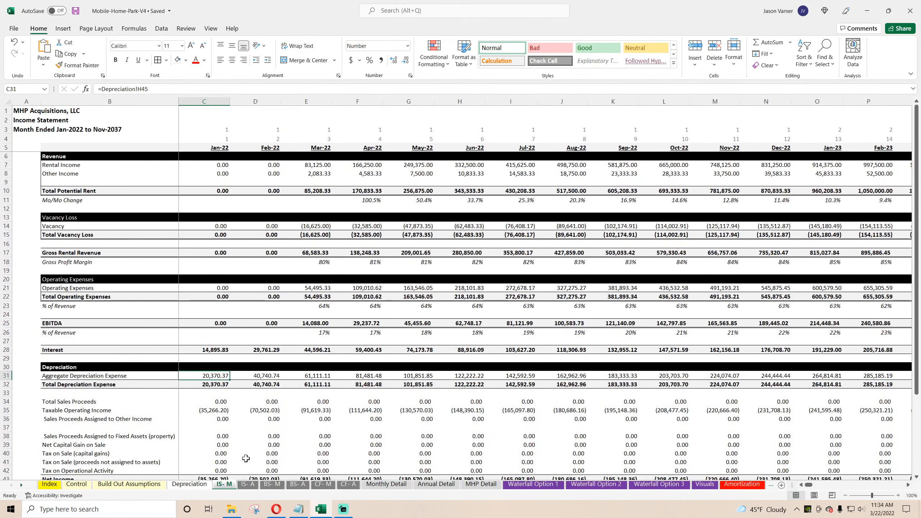
{"action": "left_click", "coordinate": [248, 484]}
{"action": "scroll", "coordinate": [213, 388], "scroll_direction": "up", "scroll_amount": 4}
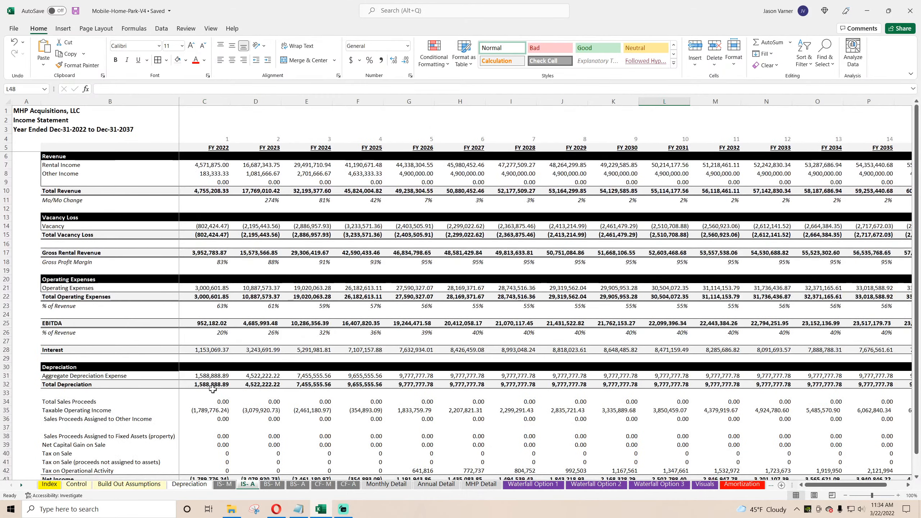
{"action": "key", "text": "ctrl+Page_Down"}
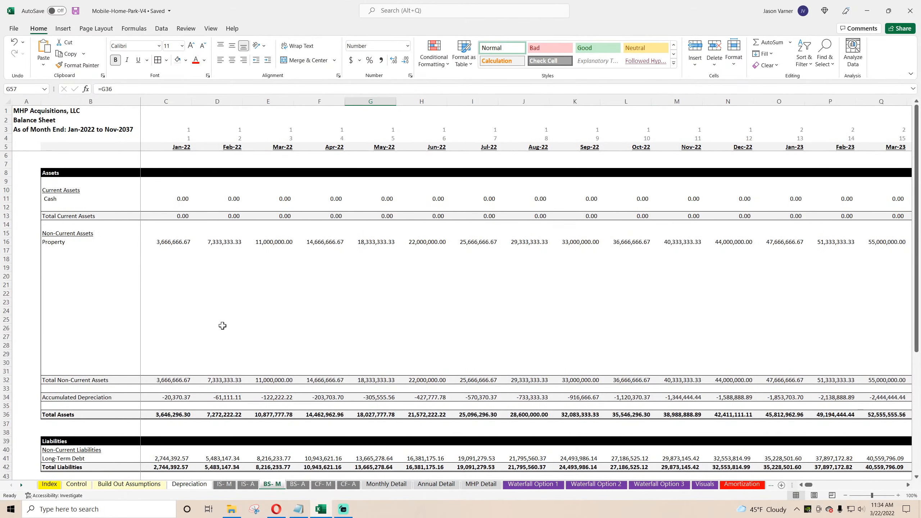
{"action": "scroll", "coordinate": [223, 326], "scroll_direction": "down", "scroll_amount": 7}
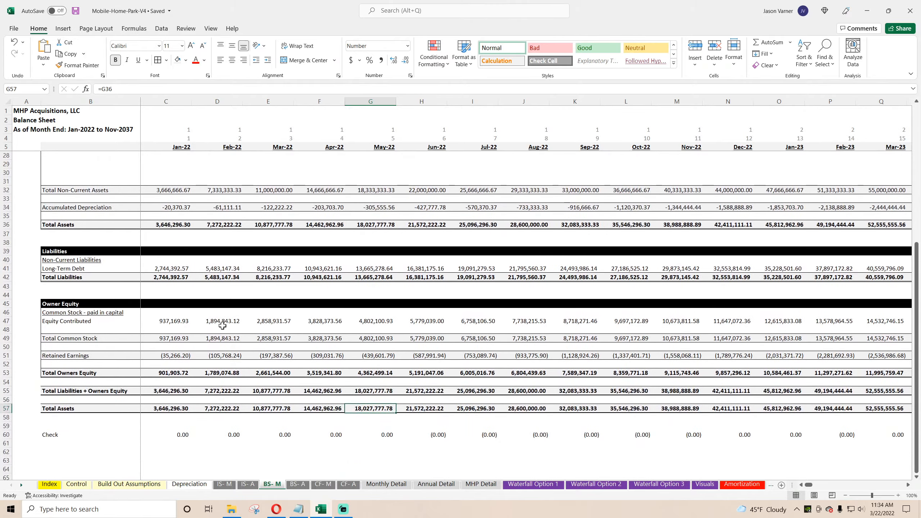
Review the monthly and annual cash flow statements, and return to the annual income statement
{"action": "left_click", "coordinate": [323, 486]}
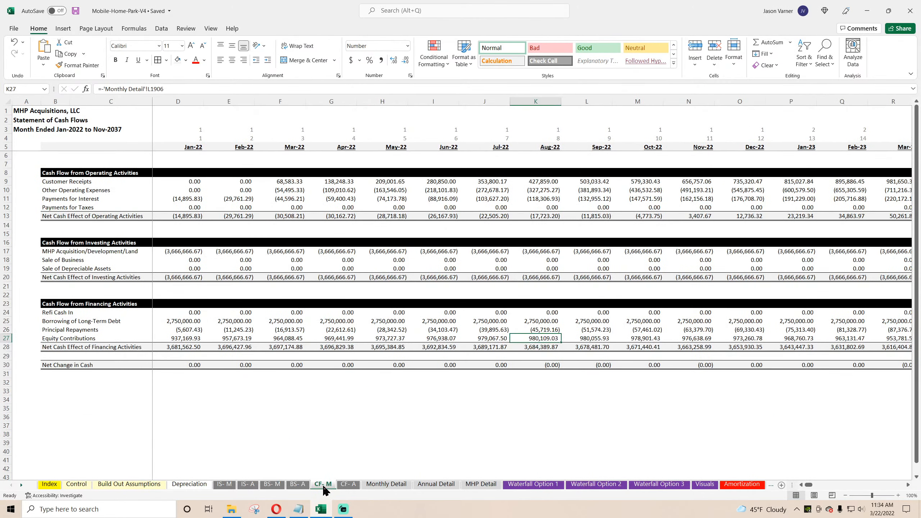
{"action": "left_click", "coordinate": [347, 485]}
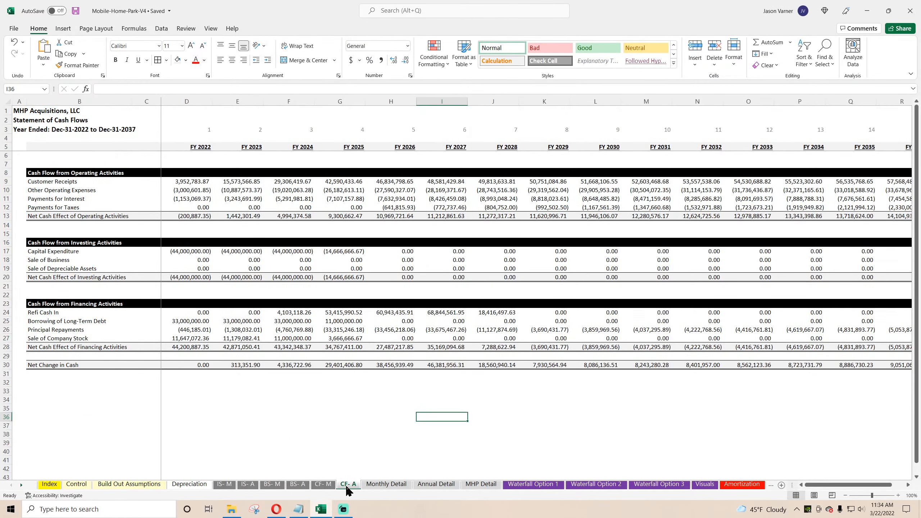
{"action": "left_click", "coordinate": [222, 486]}
{"action": "left_click", "coordinate": [246, 487]}
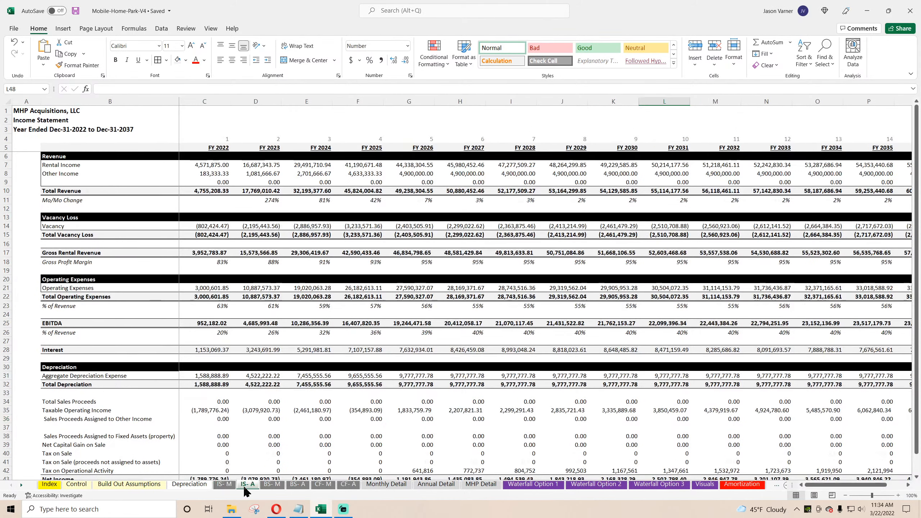
Examine the monthly balance sheet's Check values through Dec-37 and look over the annual balance sheet
{"action": "left_click", "coordinate": [276, 488]}
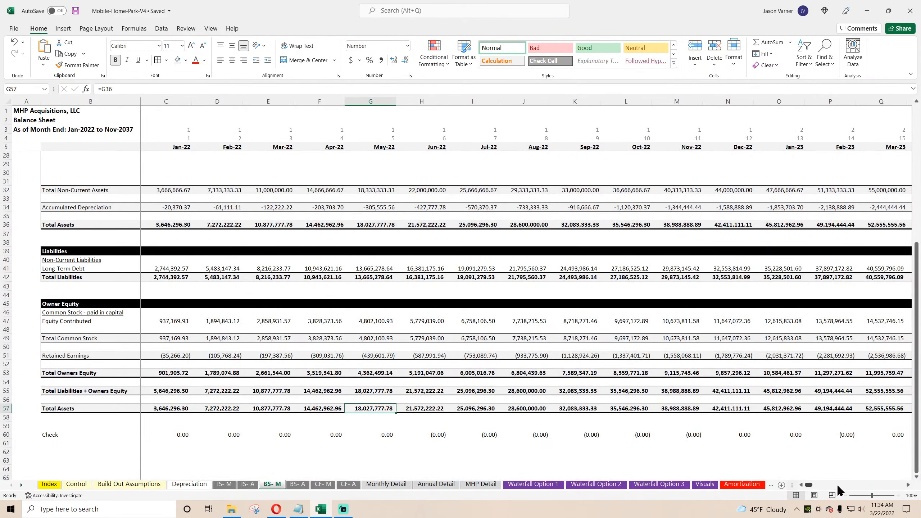
{"action": "left_click_drag", "start_coordinate": [811, 485], "coordinate": [906, 493]}
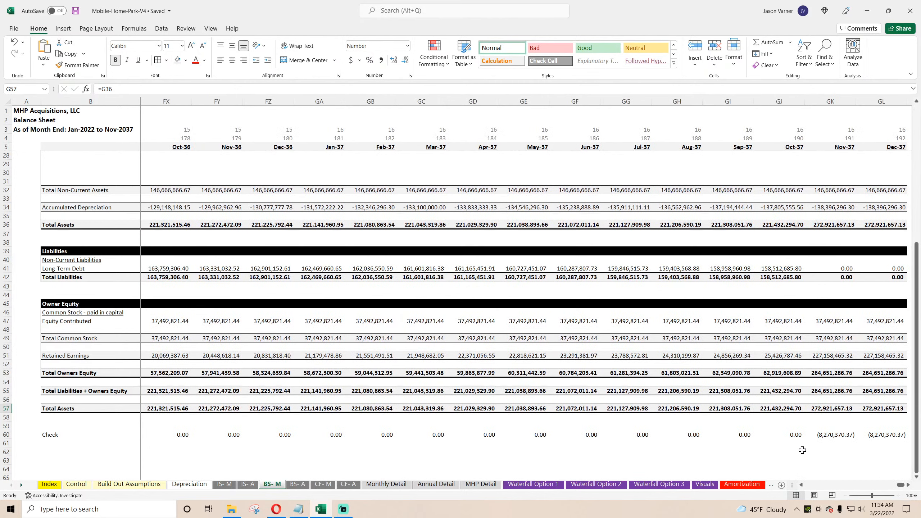
{"action": "left_click", "coordinate": [296, 485]}
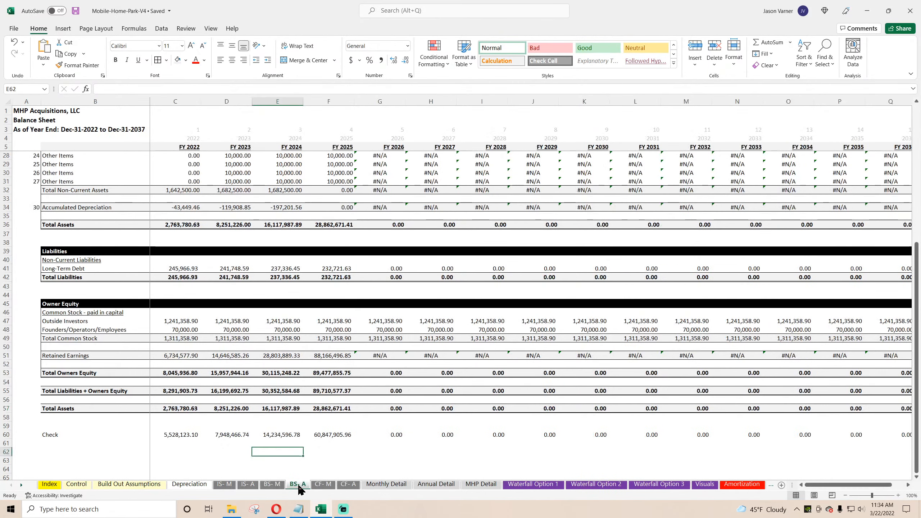
{"action": "left_click", "coordinate": [276, 492]}
{"action": "left_click_drag", "start_coordinate": [904, 485], "coordinate": [802, 485]}
{"action": "scroll", "coordinate": [250, 374], "scroll_direction": "up", "scroll_amount": 7}
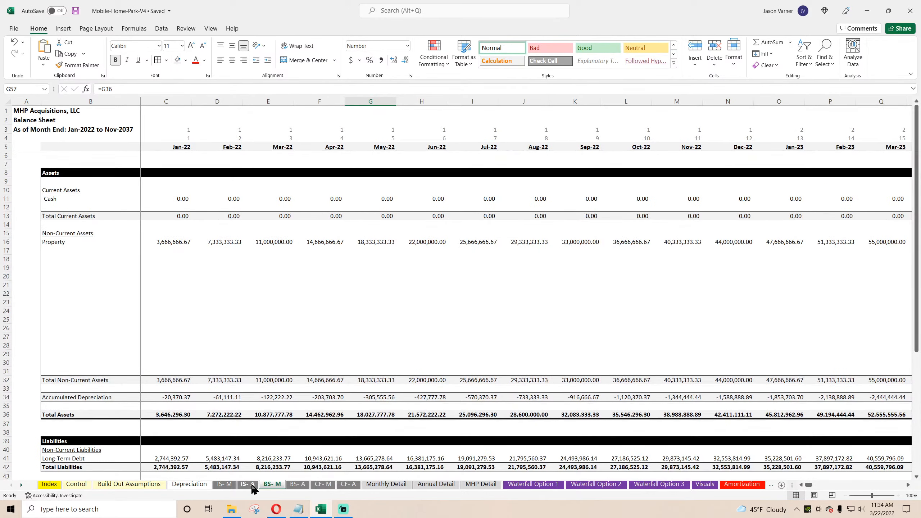
Save the workbook from the monthly income statement, and review the Waterfall Option sheets and the Annual Detail cash flow summary
{"action": "left_click", "coordinate": [225, 485]}
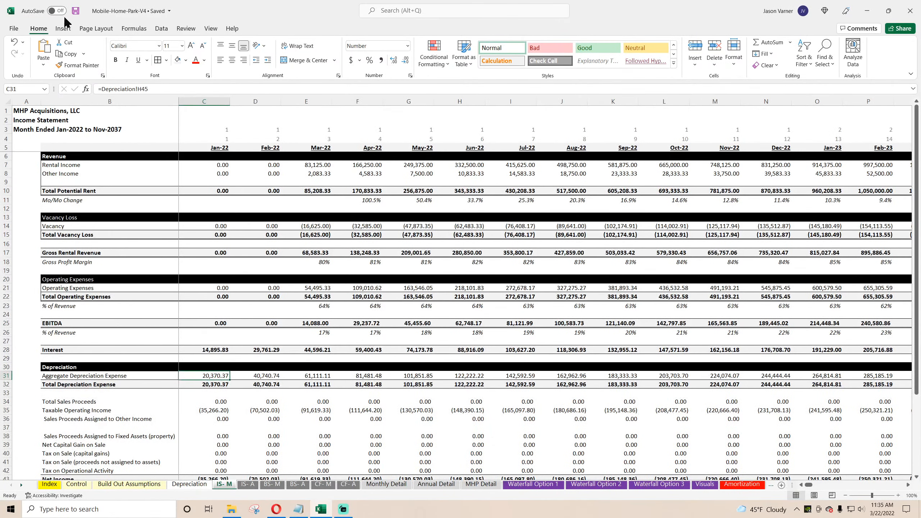
{"action": "left_click", "coordinate": [76, 11]}
{"action": "left_click", "coordinate": [533, 486]}
{"action": "key", "text": "ctrl+Page_Down"}
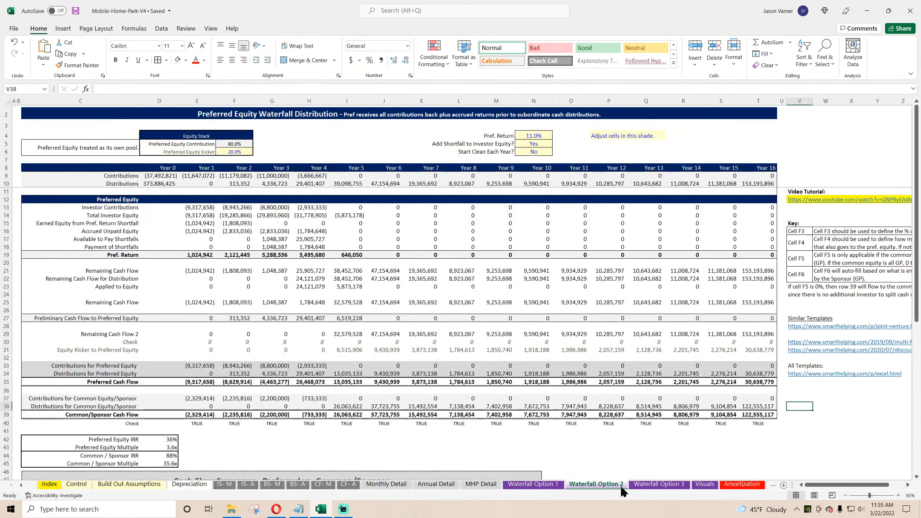
{"action": "key", "text": "ctrl+Page_Down"}
{"action": "key", "text": "ctrl+Page_Up"}
{"action": "left_click", "coordinate": [541, 488]}
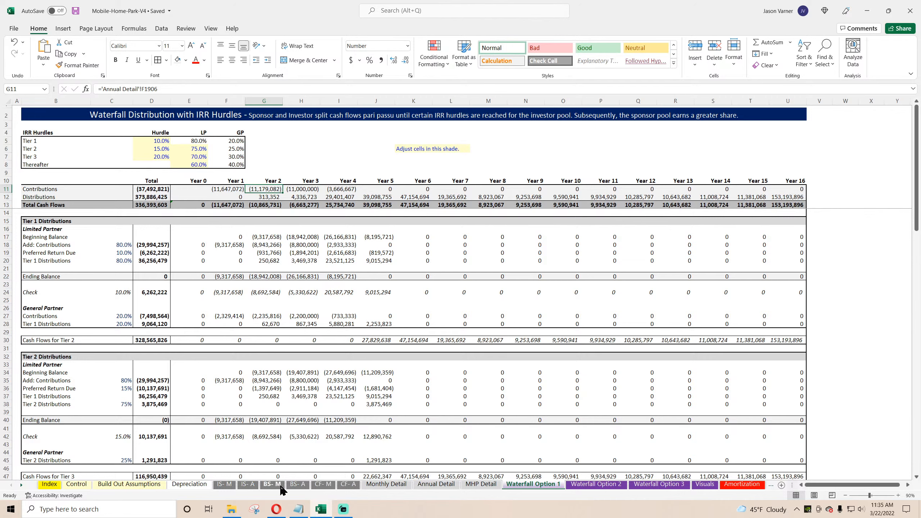
{"action": "left_click", "coordinate": [440, 488]}
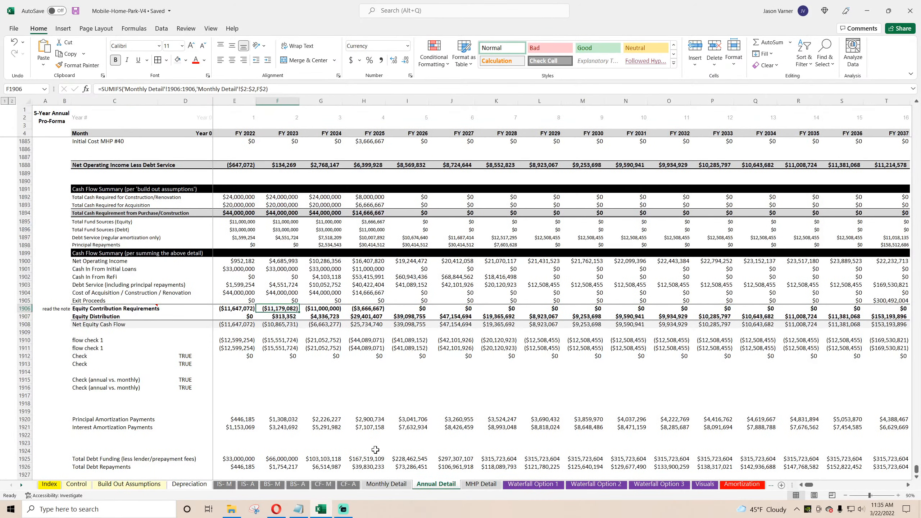
Review the Cash Flow Summary on the Monthly Detail sheet from Jan-22, and look over the Waterfall Option 1 sheet
{"action": "left_click", "coordinate": [396, 486]}
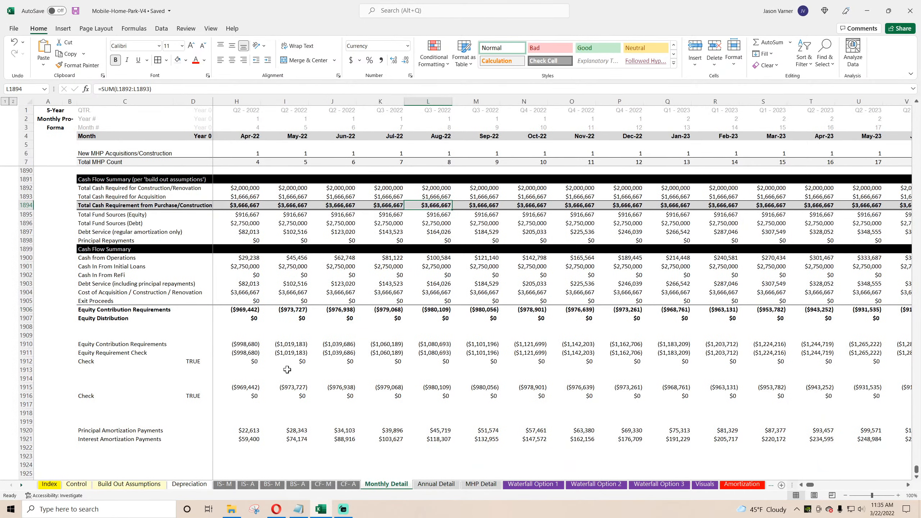
{"action": "scroll", "coordinate": [287, 370], "scroll_direction": "down", "scroll_amount": 5}
{"action": "scroll", "coordinate": [287, 370], "scroll_direction": "up", "scroll_amount": 5}
{"action": "mouse_move", "coordinate": [811, 488]}
{"action": "left_mouse_down"}
{"action": "mouse_move", "coordinate": [877, 488]}
{"action": "mouse_move", "coordinate": [808, 487]}
{"action": "left_mouse_up"}
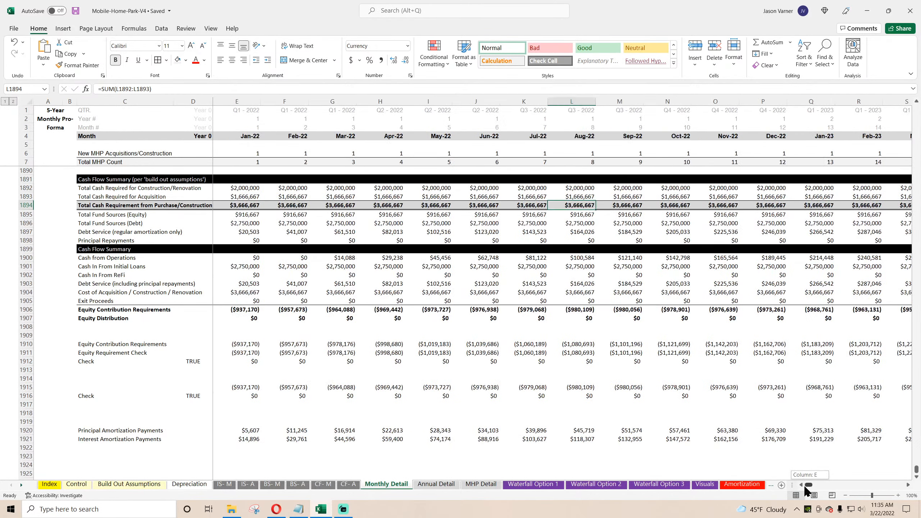
{"action": "left_click", "coordinate": [548, 486]}
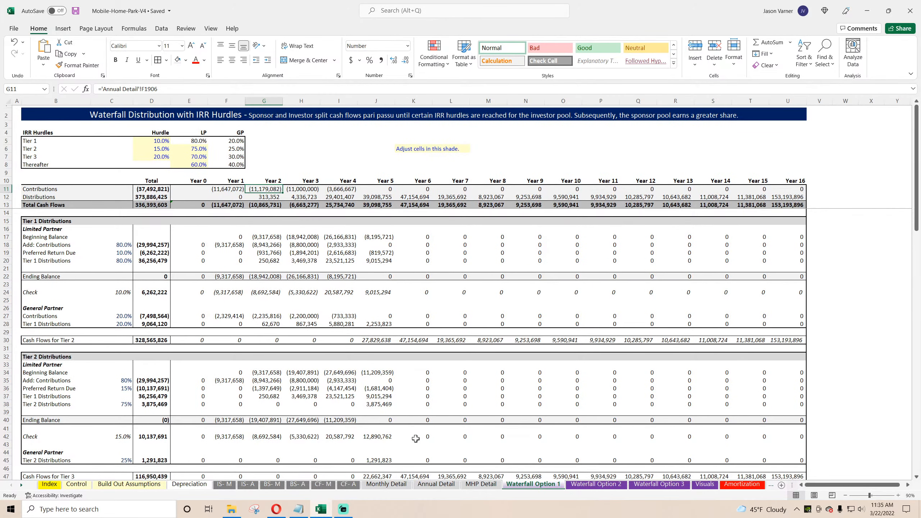
Examine the operating and investing activity lines on the annual cash flow statement, including Sale of Business and Sale of Depreciable Assets
{"action": "left_click", "coordinate": [344, 486]}
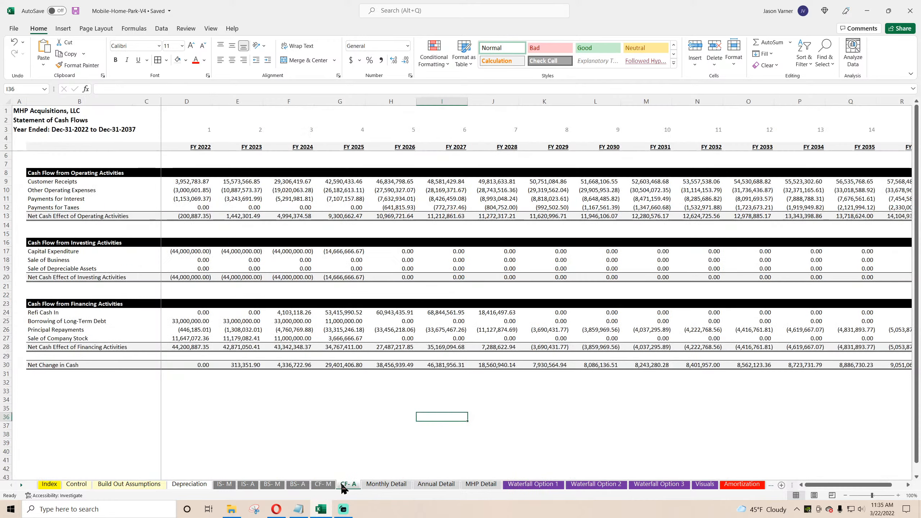
{"action": "left_click", "coordinate": [68, 205]}
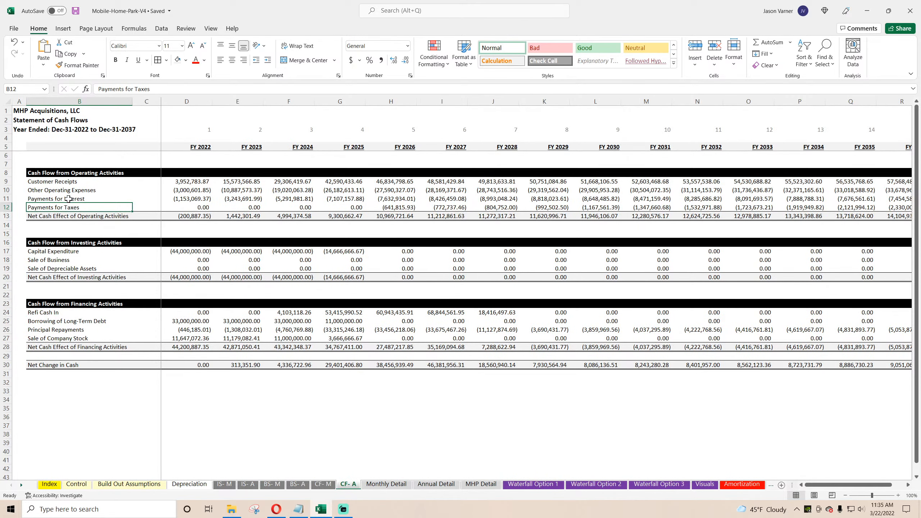
{"action": "left_click_drag", "start_coordinate": [68, 199], "coordinate": [199, 181]}
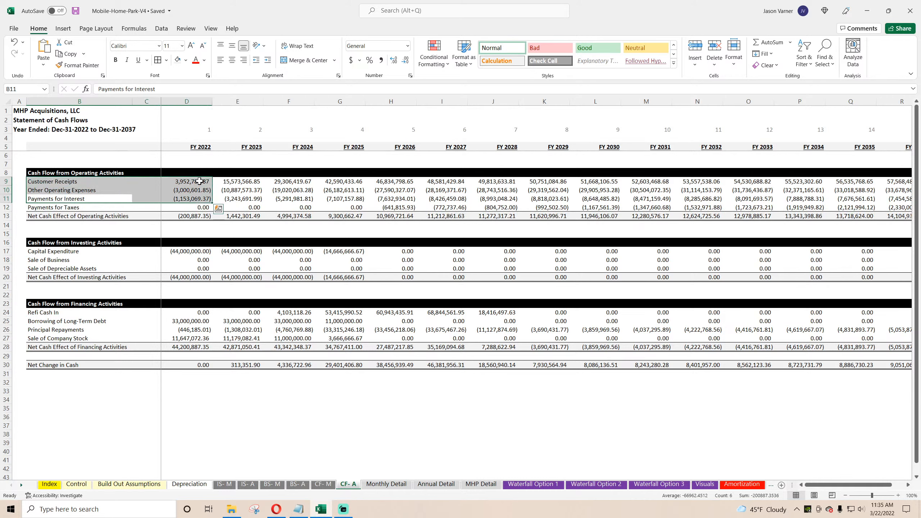
{"action": "left_click_drag", "start_coordinate": [66, 252], "coordinate": [227, 270]}
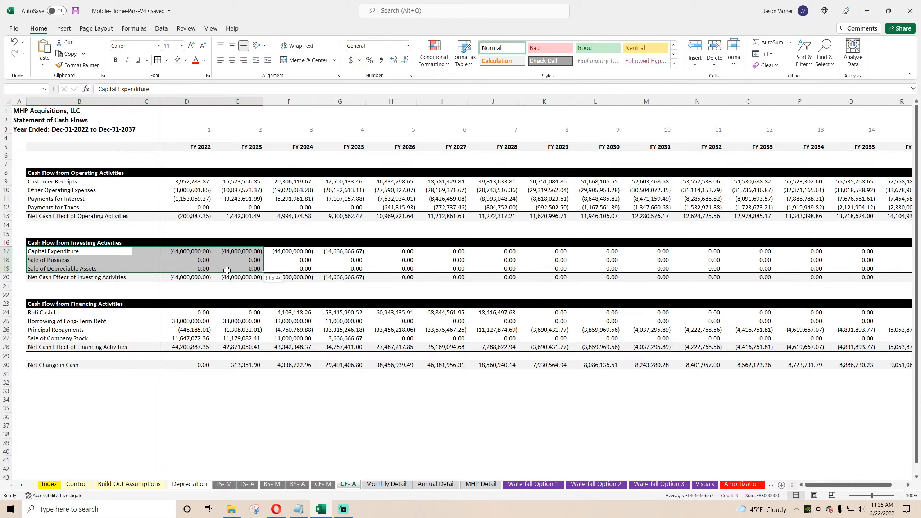
{"action": "left_click_drag", "start_coordinate": [227, 270], "coordinate": [227, 270]}
{"action": "left_click", "coordinate": [76, 260]}
{"action": "left_click", "coordinate": [81, 269]}
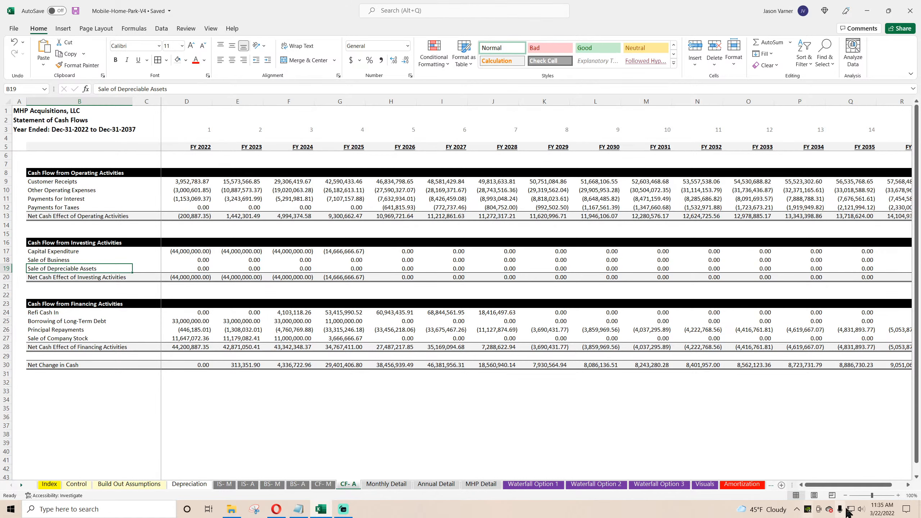
Compare the FY 2037 business and depreciable asset sale amounts on the annual cash flow statement with the Annual Detail sheet's Exit Proceeds
{"action": "left_click_drag", "start_coordinate": [870, 484], "coordinate": [882, 484]}
{"action": "left_click_drag", "start_coordinate": [851, 261], "coordinate": [850, 266]}
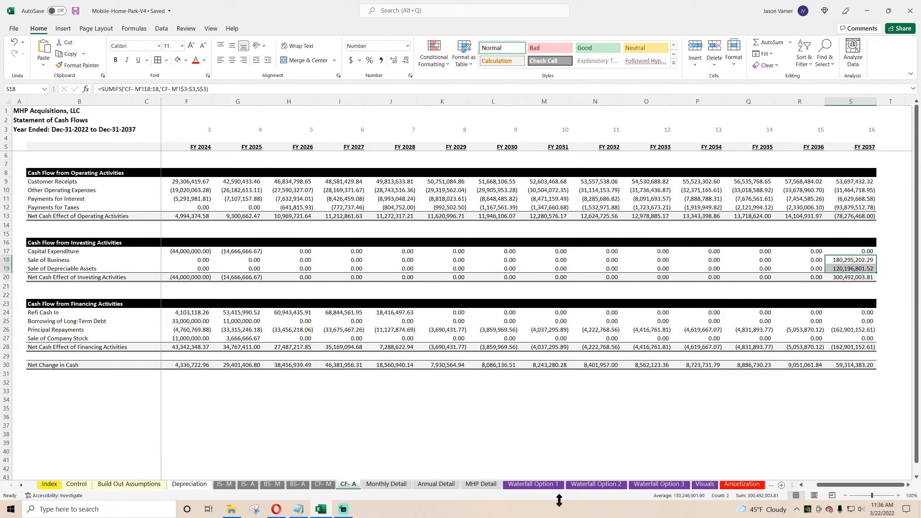
{"action": "left_click", "coordinate": [435, 484]}
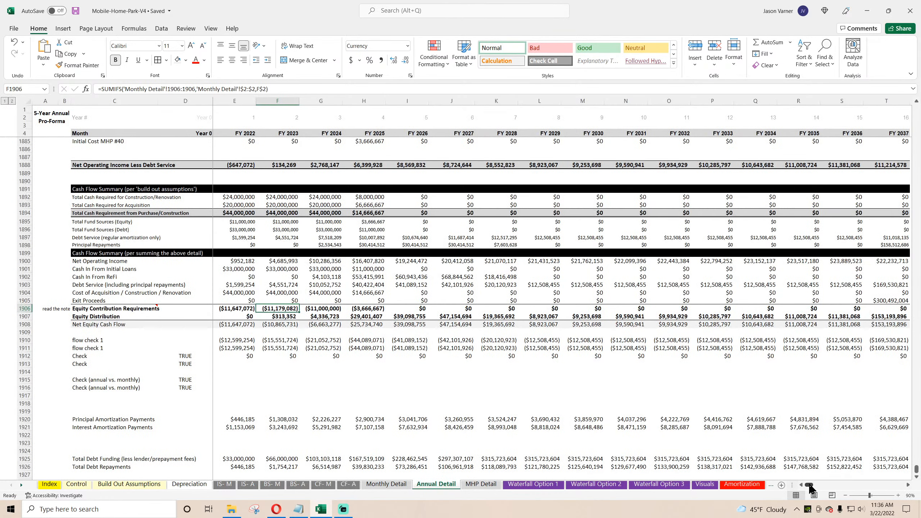
{"action": "mouse_move", "coordinate": [809, 486]}
{"action": "left_mouse_down"}
{"action": "mouse_move", "coordinate": [899, 486]}
{"action": "mouse_move", "coordinate": [812, 491]}
{"action": "left_mouse_up"}
{"action": "left_click", "coordinate": [805, 301]}
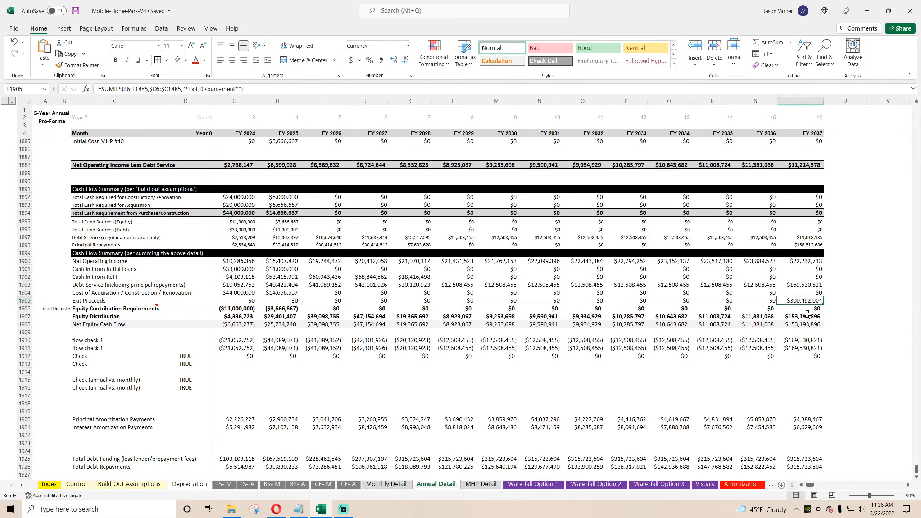
Review the MHP Detail sheet from Net Operating Income through initial costs, loans, refinancing, debt service and exit disbursements to Net Cash Flow
{"action": "left_click", "coordinate": [481, 484]}
{"action": "scroll", "coordinate": [367, 384], "scroll_direction": "up", "scroll_amount": 15}
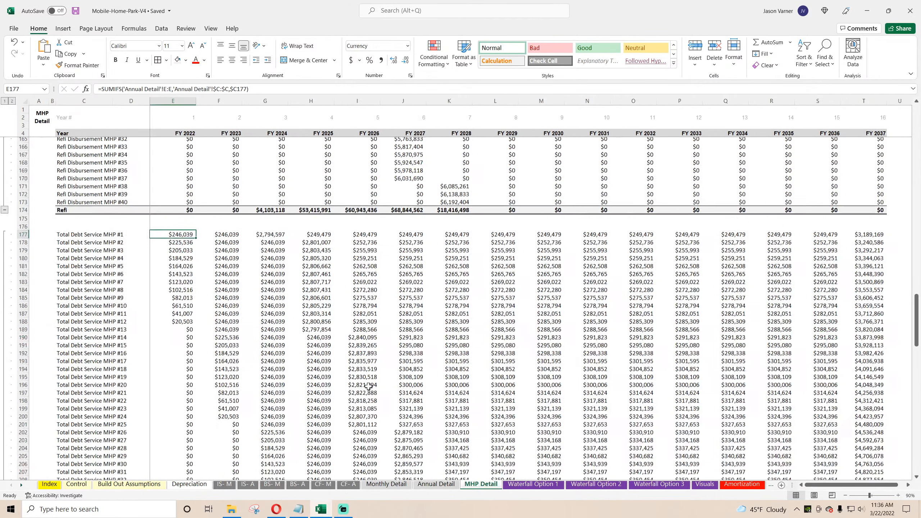
{"action": "scroll", "coordinate": [367, 381], "scroll_direction": "down", "scroll_amount": 10}
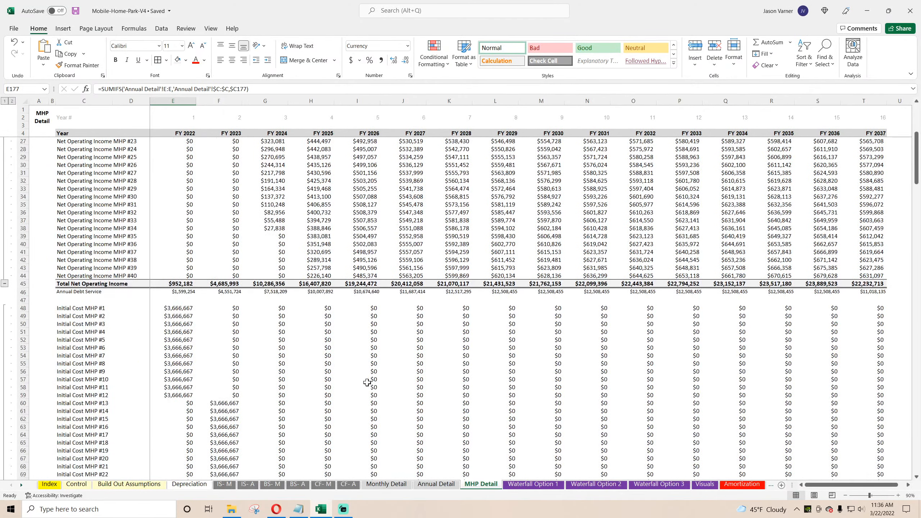
{"action": "scroll", "coordinate": [367, 383], "scroll_direction": "up", "scroll_amount": 10}
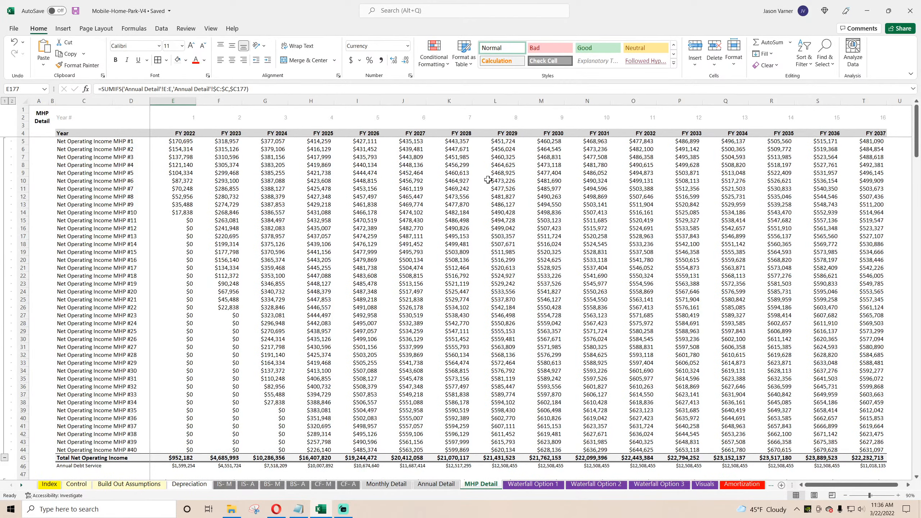
{"action": "scroll", "coordinate": [123, 242], "scroll_direction": "down", "scroll_amount": 18}
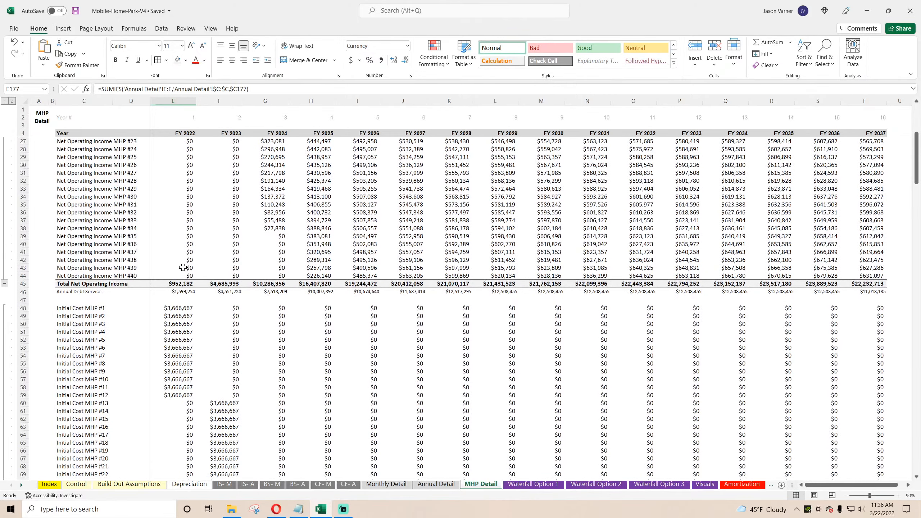
{"action": "scroll", "coordinate": [217, 238], "scroll_direction": "down", "scroll_amount": 15}
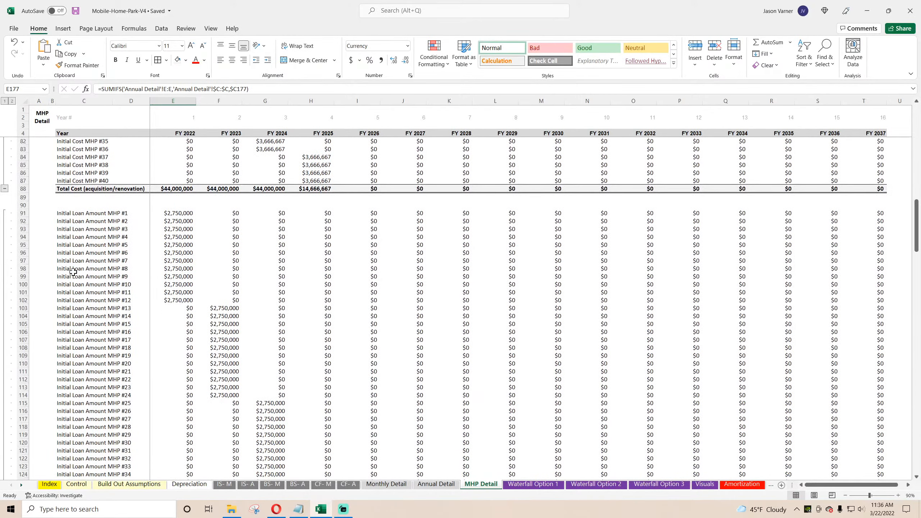
{"action": "scroll", "coordinate": [352, 311], "scroll_direction": "down", "scroll_amount": 20}
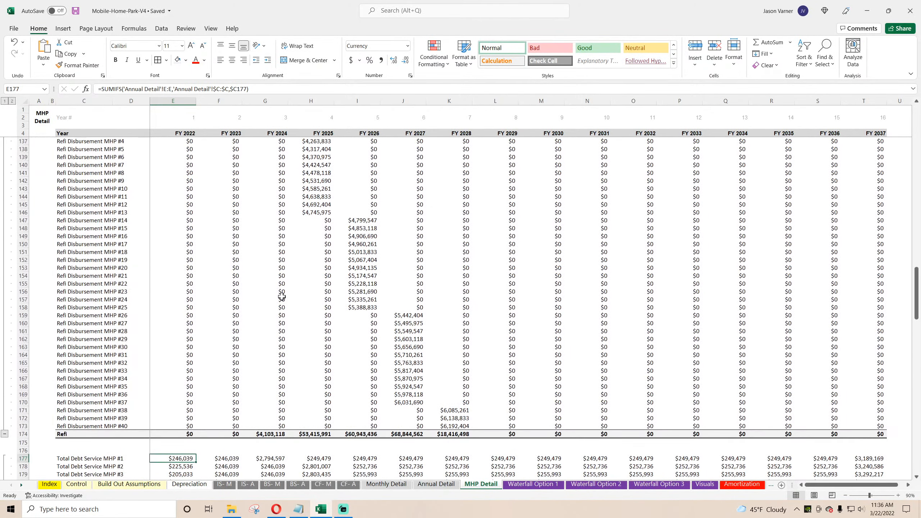
{"action": "scroll", "coordinate": [241, 317], "scroll_direction": "down", "scroll_amount": 12}
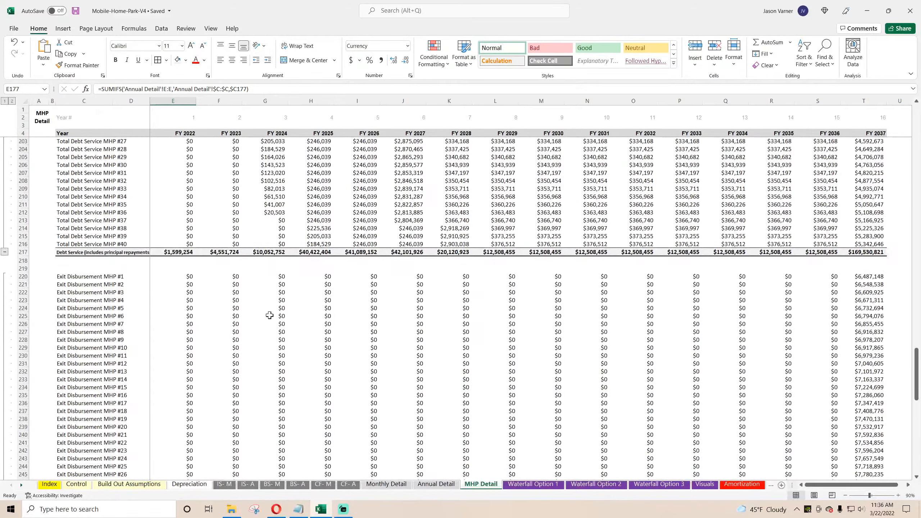
{"action": "scroll", "coordinate": [257, 321], "scroll_direction": "down", "scroll_amount": 18}
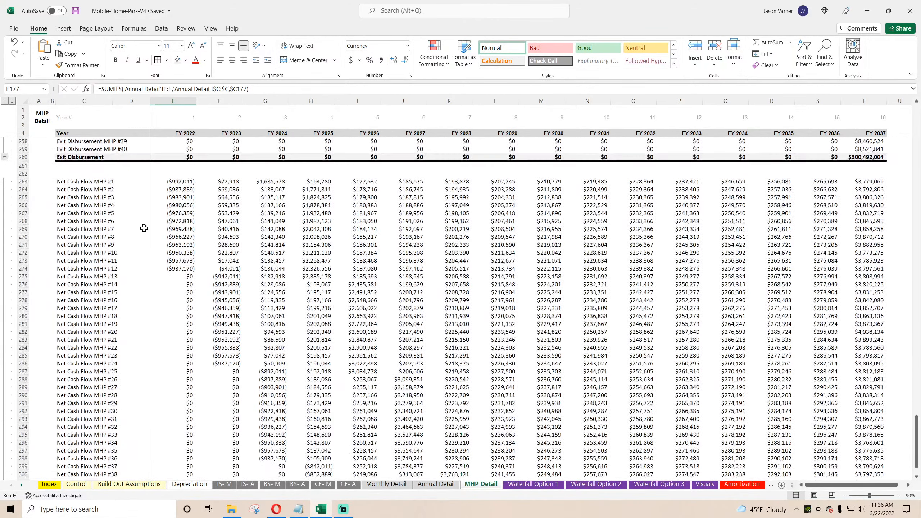
{"action": "scroll", "coordinate": [362, 257], "scroll_direction": "down", "scroll_amount": 4}
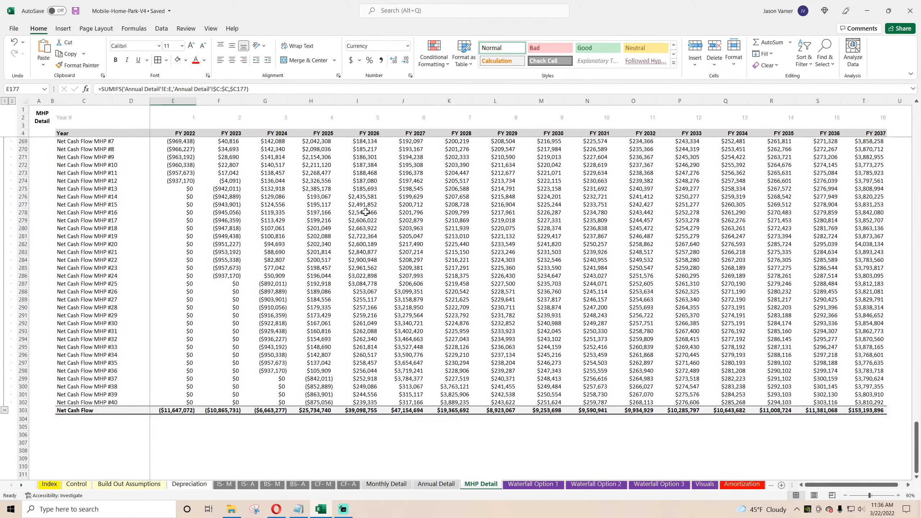
{"action": "scroll", "coordinate": [152, 267], "scroll_direction": "up", "scroll_amount": 4}
Calculate the IRR of MHP #1's net cash flow in A263 with =IRR(E263:T263), and fill the formula down to A303
{"action": "left_click", "coordinate": [41, 181]}
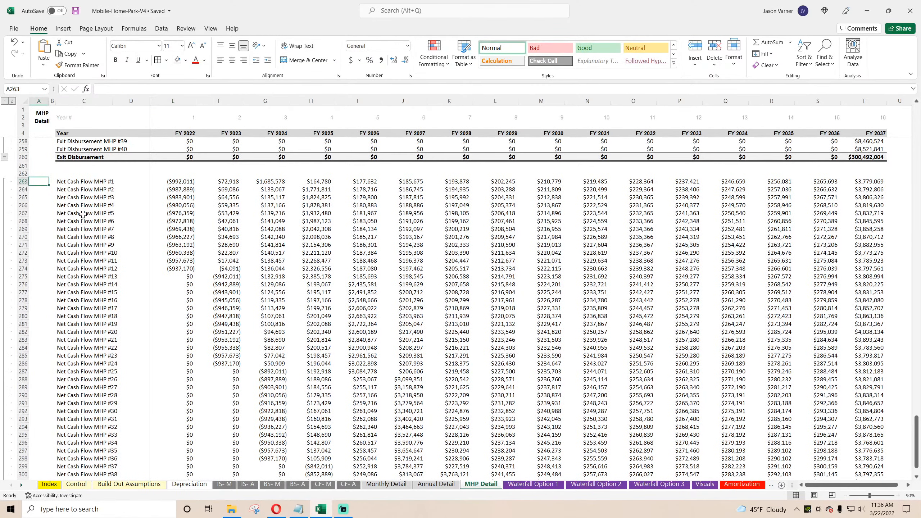
{"action": "type", "text": "=irr("}
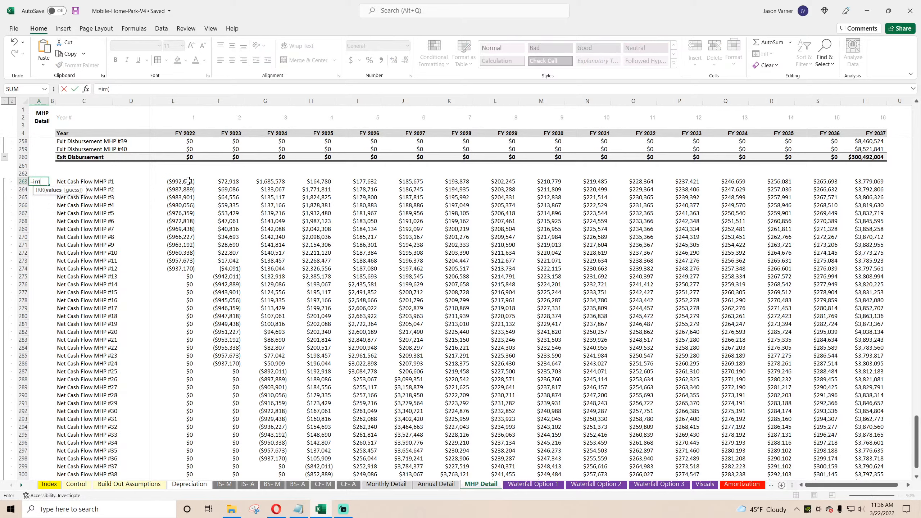
{"action": "left_click_drag", "start_coordinate": [188, 181], "coordinate": [870, 182]}
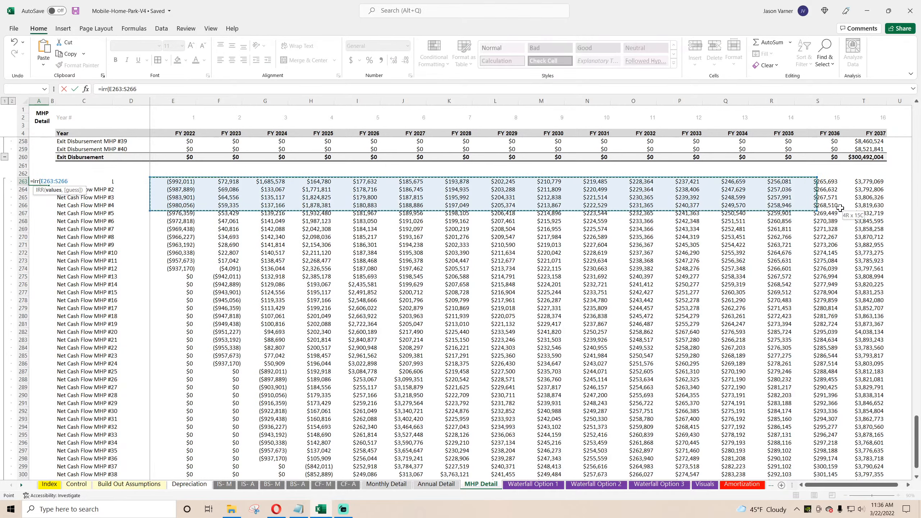
{"action": "key", "text": "Return"}
{"action": "left_click", "coordinate": [41, 181]}
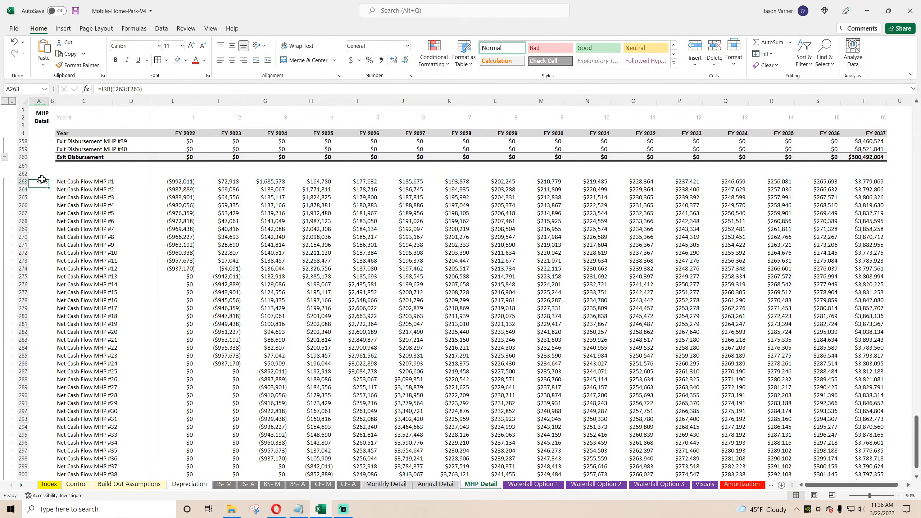
{"action": "left_click_drag", "start_coordinate": [48, 184], "coordinate": [51, 449]}
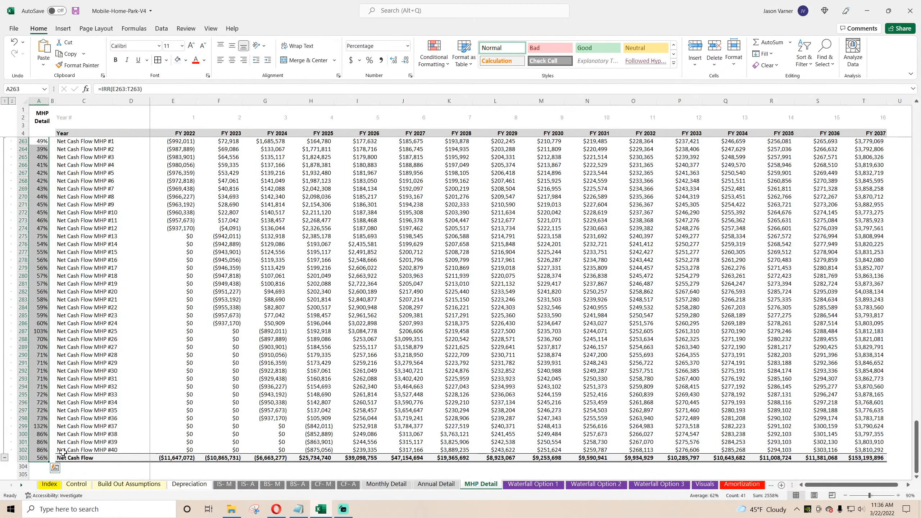
Add a border to the IRR cell A303 in the Net Cash Flow total row
{"action": "left_click", "coordinate": [43, 459]}
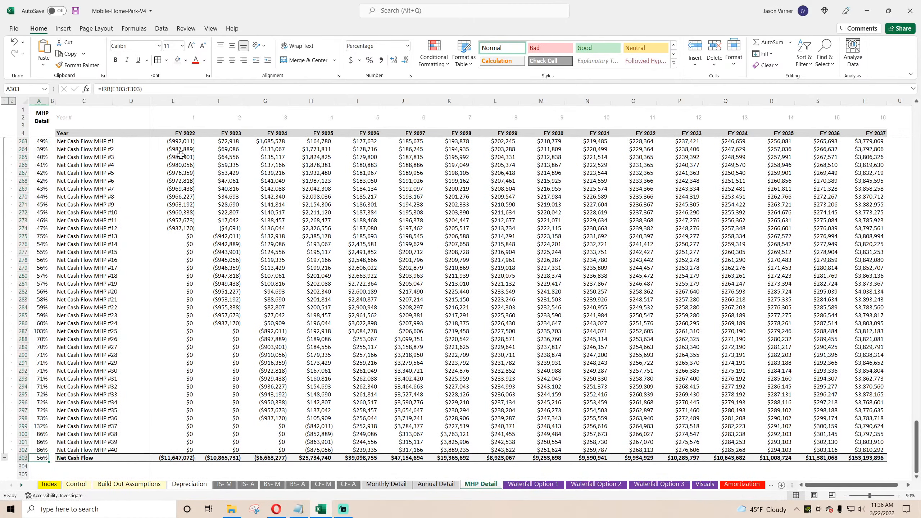
{"action": "left_click", "coordinate": [165, 62]}
{"action": "left_click", "coordinate": [190, 245]}
{"action": "left_click", "coordinate": [120, 300]}
Enter the heading "IRR" in A262 above the IRR values on the MHP Detail sheet
{"action": "scroll", "coordinate": [60, 359], "scroll_direction": "up", "scroll_amount": 18}
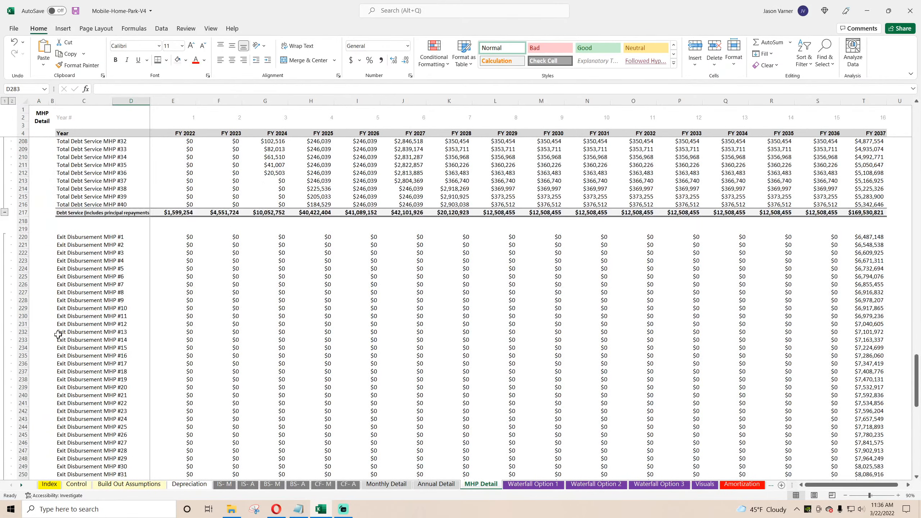
{"action": "scroll", "coordinate": [58, 334], "scroll_direction": "down", "scroll_amount": 7}
{"action": "left_click", "coordinate": [44, 394]}
{"action": "type", "text": "IRR"}
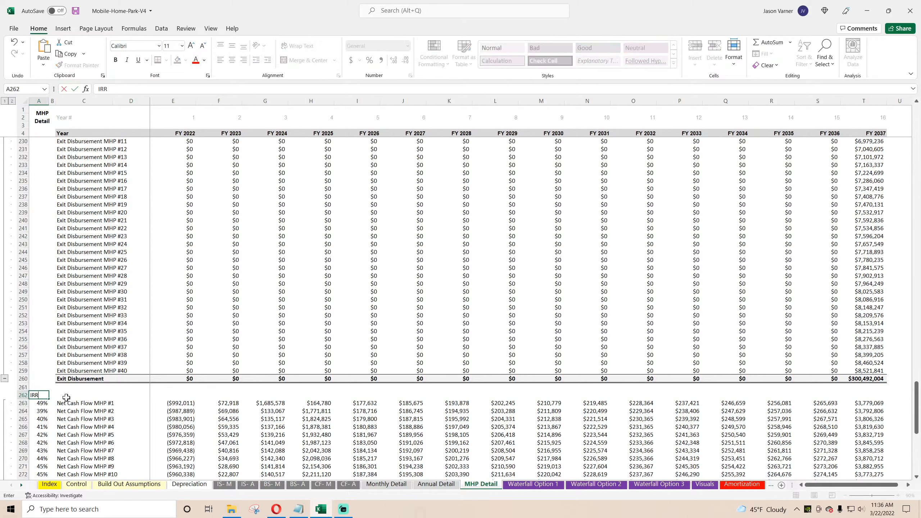
{"action": "key", "text": "Return"}
Center the contents of column A and underline the IRR heading in A262
{"action": "left_click", "coordinate": [39, 395]}
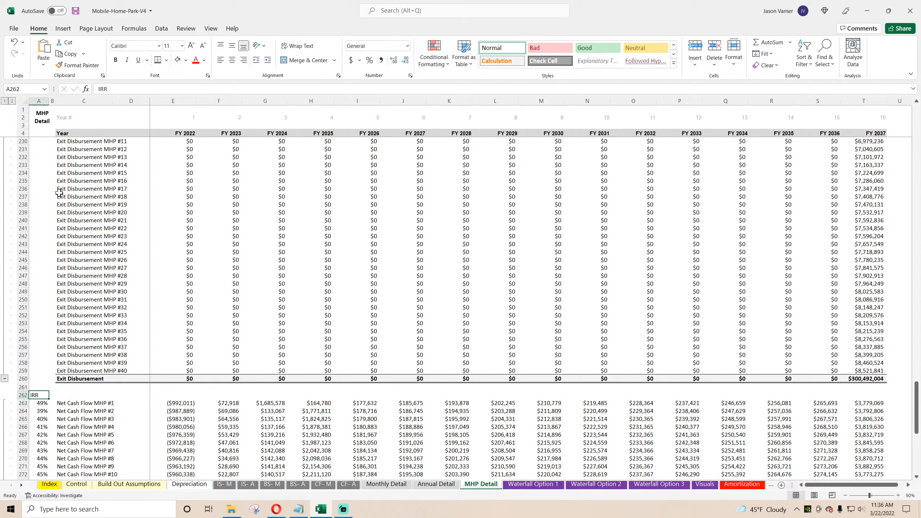
{"action": "left_click", "coordinate": [42, 101]}
{"action": "left_click", "coordinate": [233, 60]}
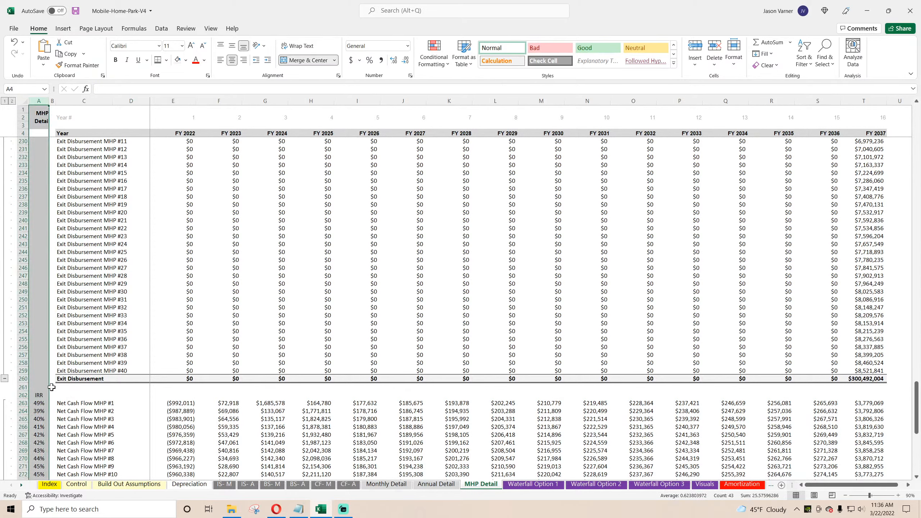
{"action": "left_click", "coordinate": [43, 395]}
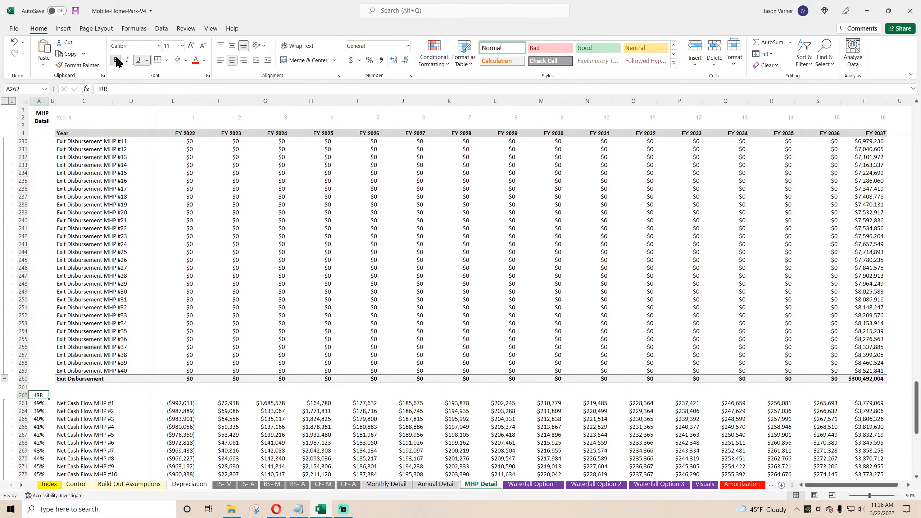
Look over the IRR values down to the Net Cash Flow total, check the MHP #25 IRR formula, and save the workbook
{"action": "scroll", "coordinate": [135, 294], "scroll_direction": "down", "scroll_amount": 9}
{"action": "left_click", "coordinate": [129, 348]}
{"action": "scroll", "coordinate": [60, 262], "scroll_direction": "down", "scroll_amount": 4}
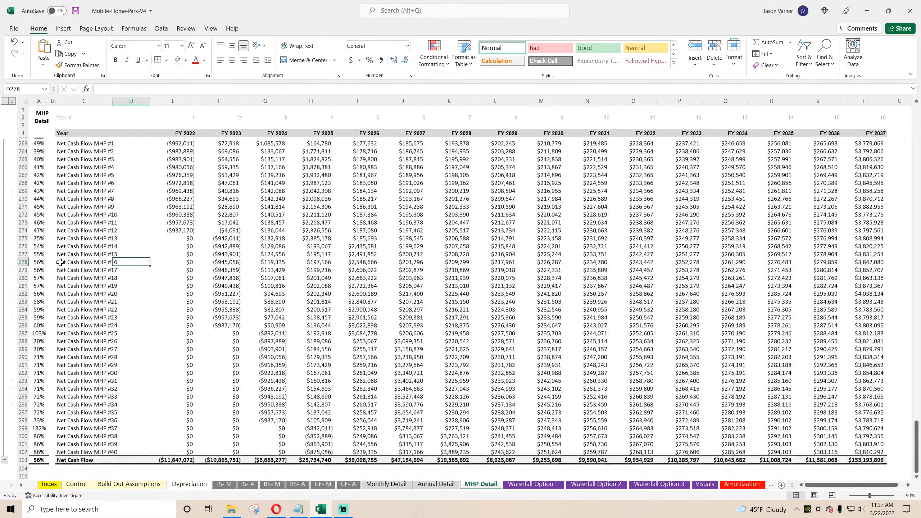
{"action": "scroll", "coordinate": [60, 261], "scroll_direction": "down", "scroll_amount": 4}
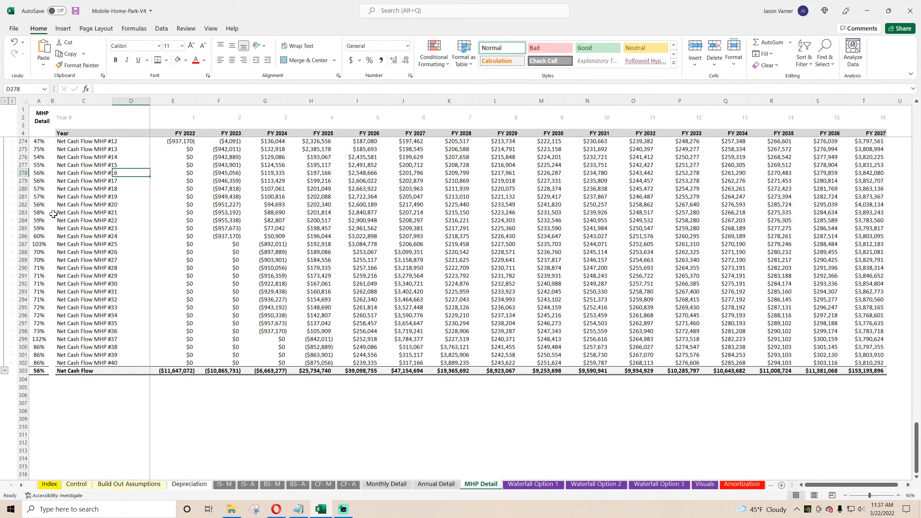
{"action": "left_click", "coordinate": [40, 244]}
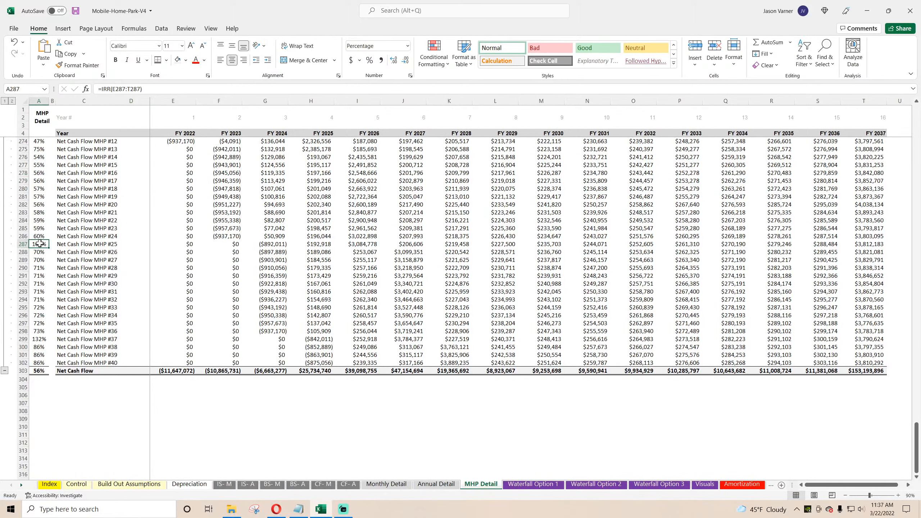
{"action": "left_click", "coordinate": [75, 11]}
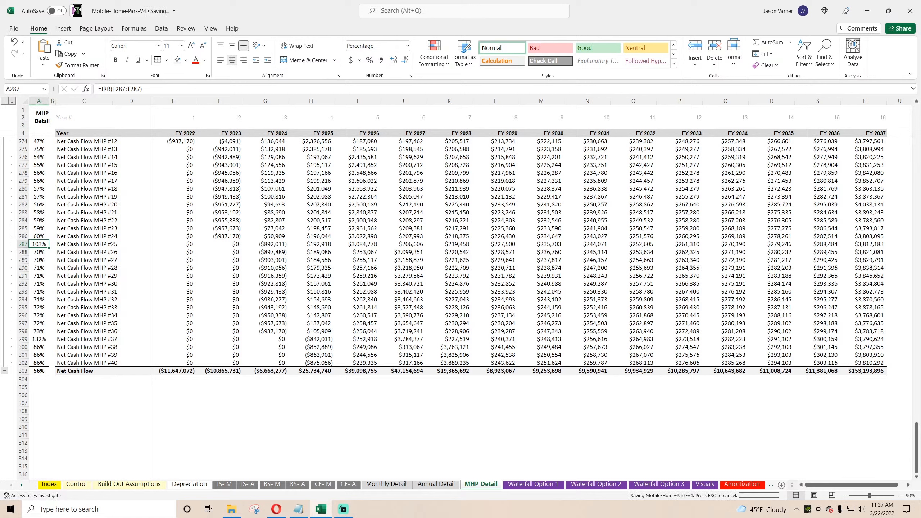
Check the IRR formulas for MHP #37 to #39, #25 and several parks between them, and save the workbook
{"action": "left_click", "coordinate": [45, 340]}
{"action": "left_click", "coordinate": [43, 347]}
{"action": "left_click", "coordinate": [43, 356]}
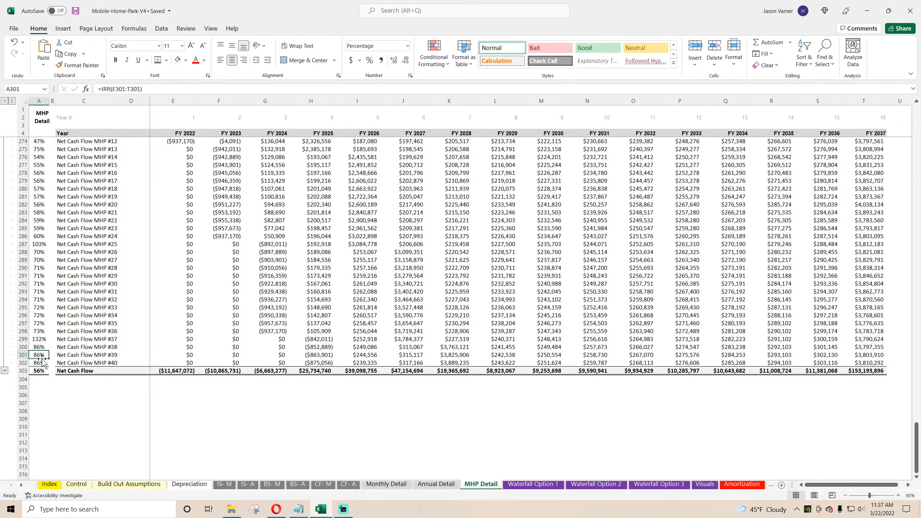
{"action": "left_click", "coordinate": [42, 339]}
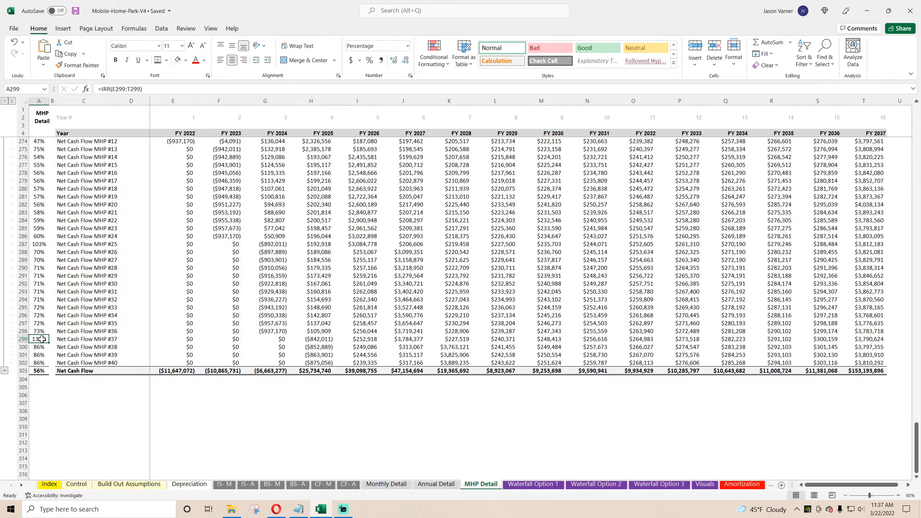
{"action": "left_click", "coordinate": [41, 301]}
{"action": "left_click", "coordinate": [42, 245]}
{"action": "left_click", "coordinate": [41, 275]}
{"action": "left_click", "coordinate": [75, 10]}
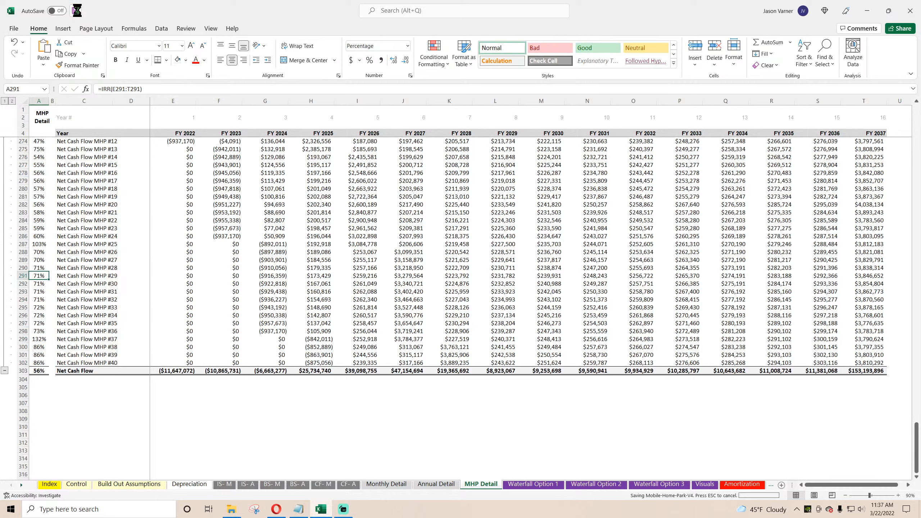
Compare the IRRs of MHP #13 and MHP #25 with the neighbouring parks' IRRs in the Net Cash Flow section
{"action": "left_click", "coordinate": [45, 245]}
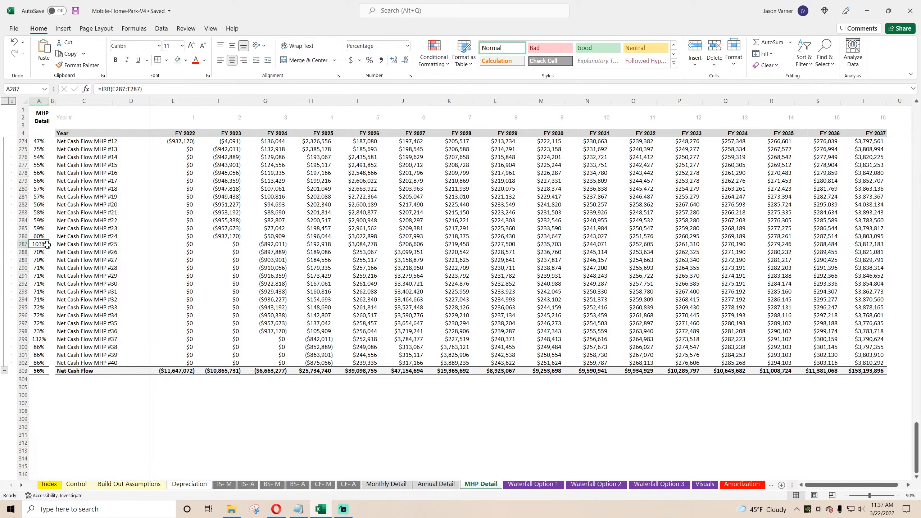
{"action": "scroll", "coordinate": [46, 244], "scroll_direction": "up", "scroll_amount": 4}
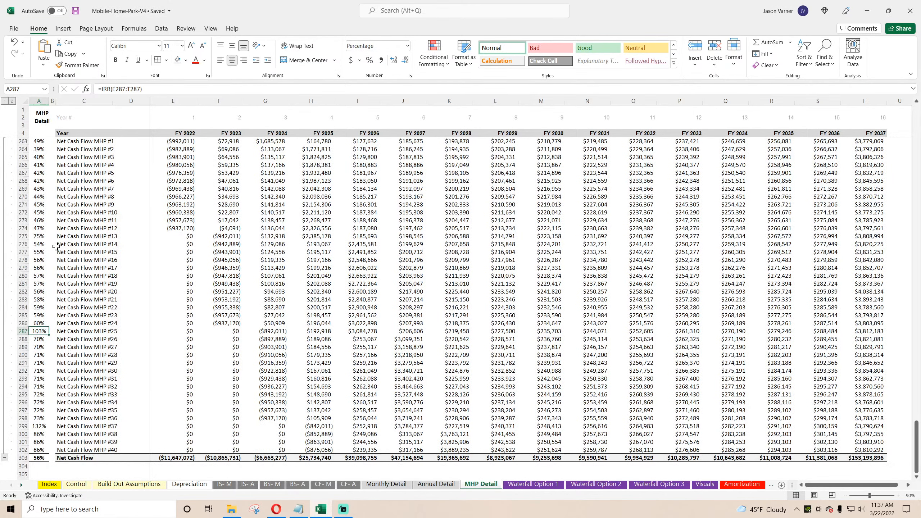
{"action": "left_click", "coordinate": [43, 236]}
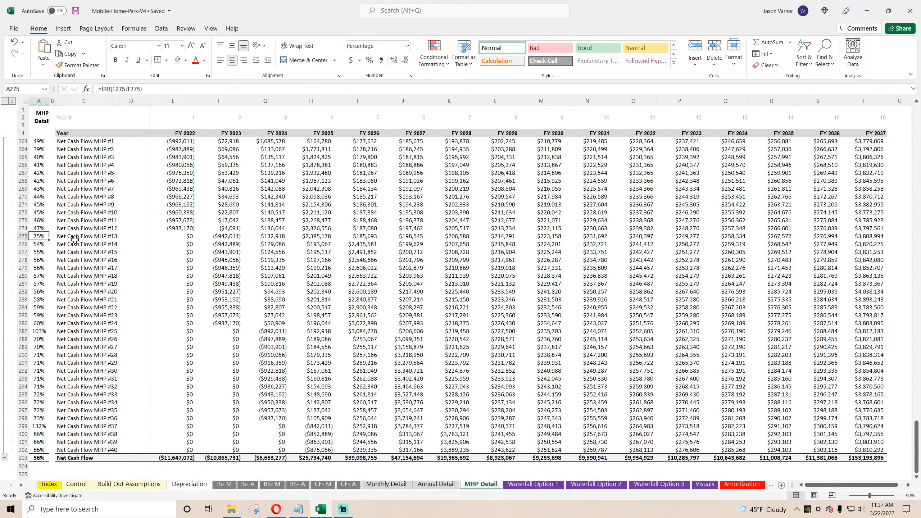
{"action": "left_click", "coordinate": [107, 229]}
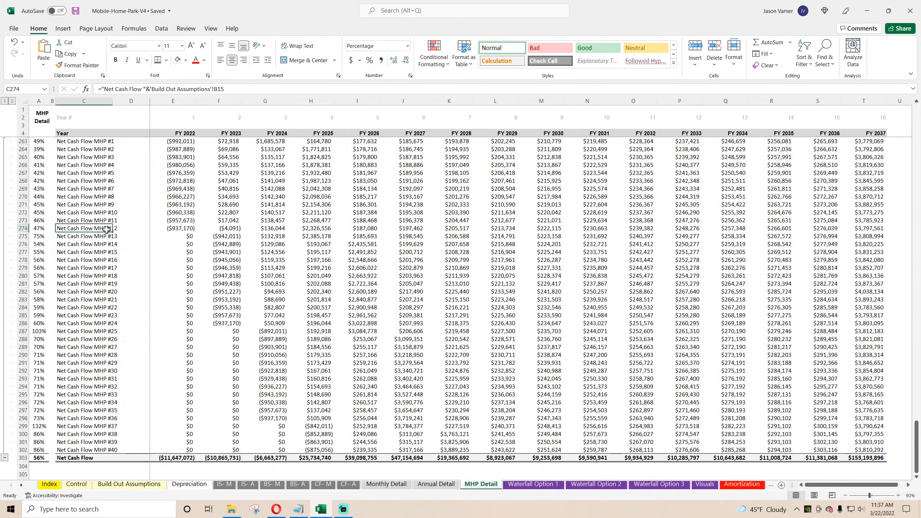
{"action": "left_click", "coordinate": [37, 237]}
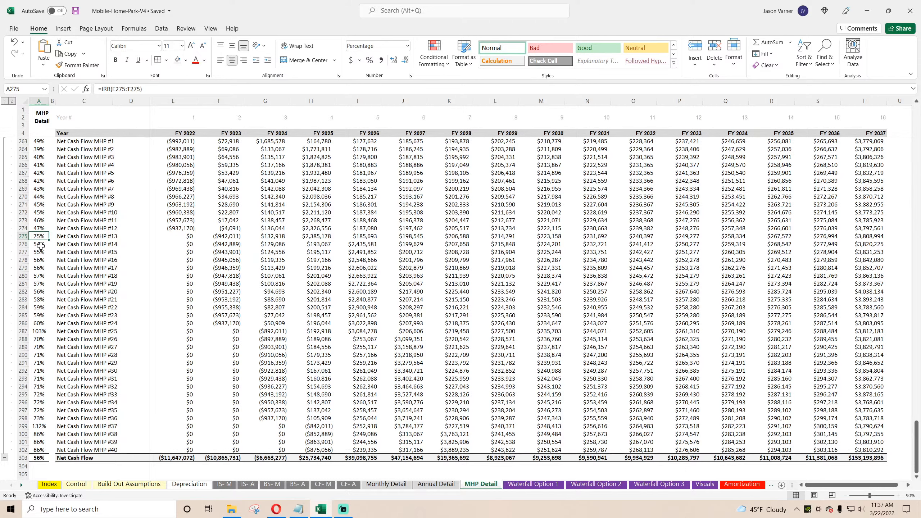
{"action": "left_click", "coordinate": [38, 330]}
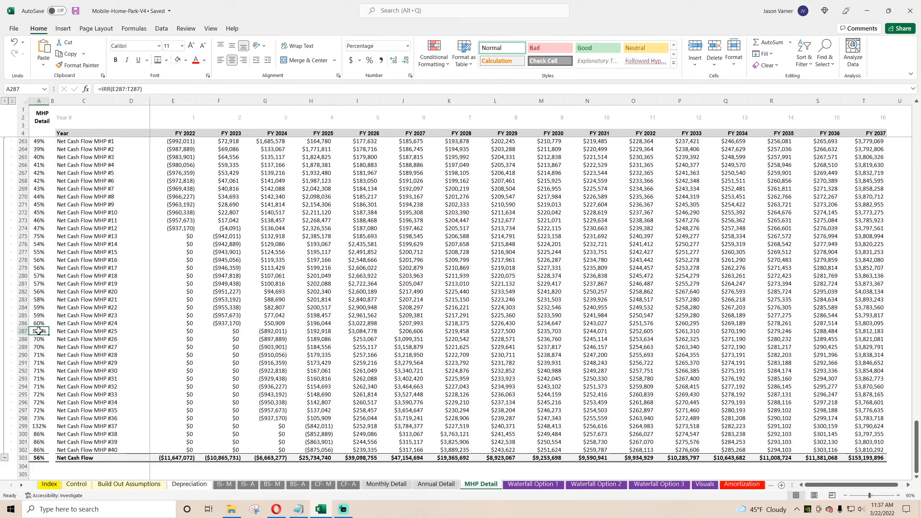
Check the IRRs of MHP #37 to #40 and the IRR formula of the Net Cash Flow total row
{"action": "scroll", "coordinate": [73, 318], "scroll_direction": "down", "scroll_amount": 4}
{"action": "left_click", "coordinate": [36, 340]}
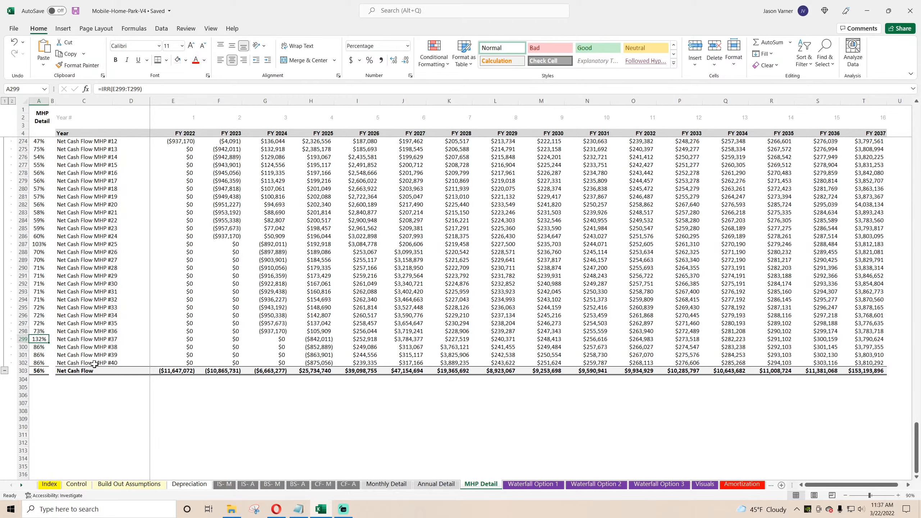
{"action": "left_click", "coordinate": [60, 364]}
{"action": "left_click_drag", "start_coordinate": [38, 345], "coordinate": [40, 368]}
{"action": "left_click", "coordinate": [38, 370]}
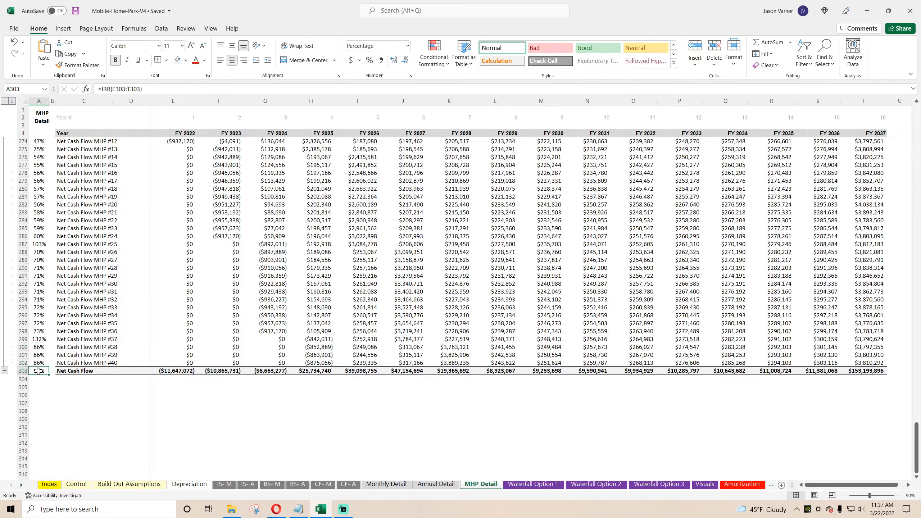
{"action": "left_click", "coordinate": [56, 392]}
Open the Control sheet and check the sponsor and investor IRRs for Option 1 - IRR Hurdles in the return summary
{"action": "scroll", "coordinate": [254, 385], "scroll_direction": "up", "scroll_amount": 20}
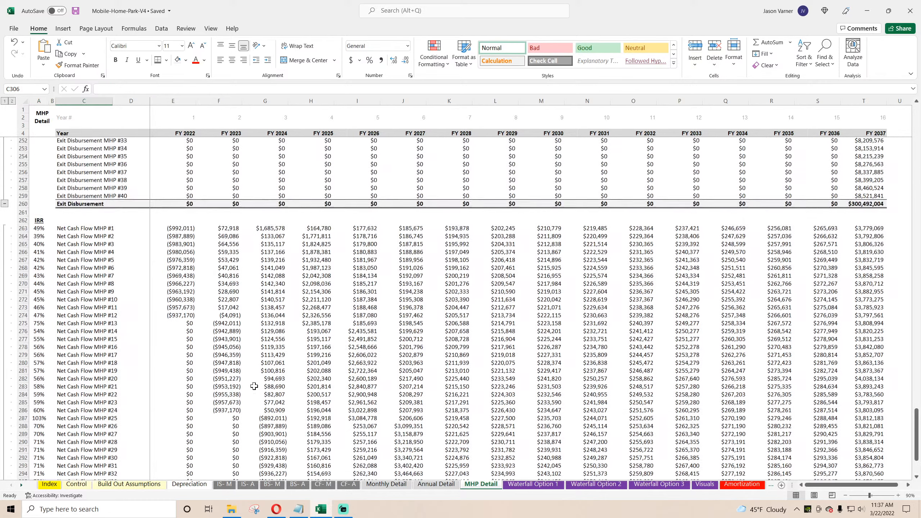
{"action": "scroll", "coordinate": [260, 386], "scroll_direction": "up", "scroll_amount": 20}
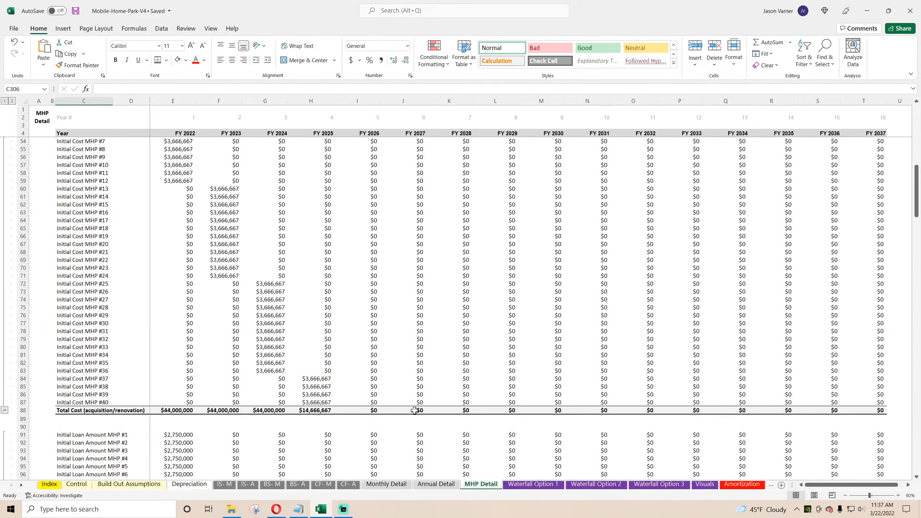
{"action": "left_click", "coordinate": [111, 486]}
{"action": "left_click", "coordinate": [77, 485]}
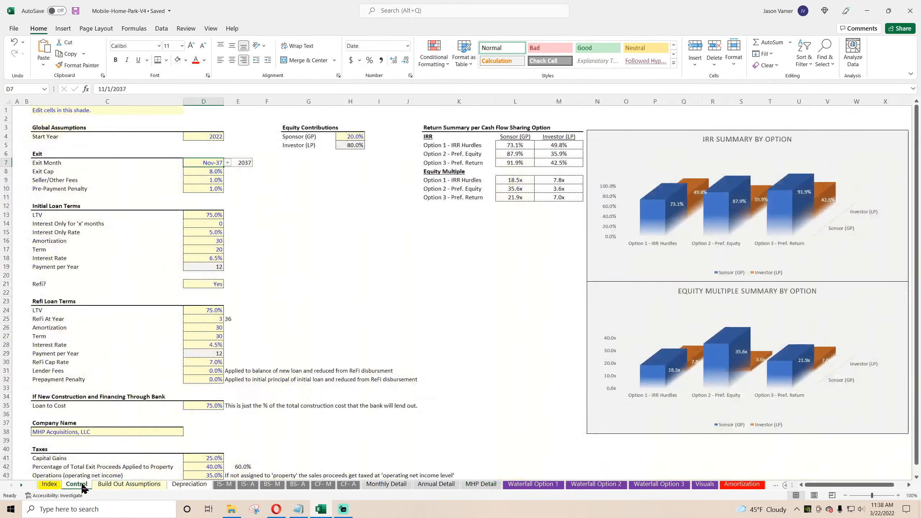
{"action": "left_click", "coordinate": [517, 145]}
{"action": "left_click", "coordinate": [553, 143]}
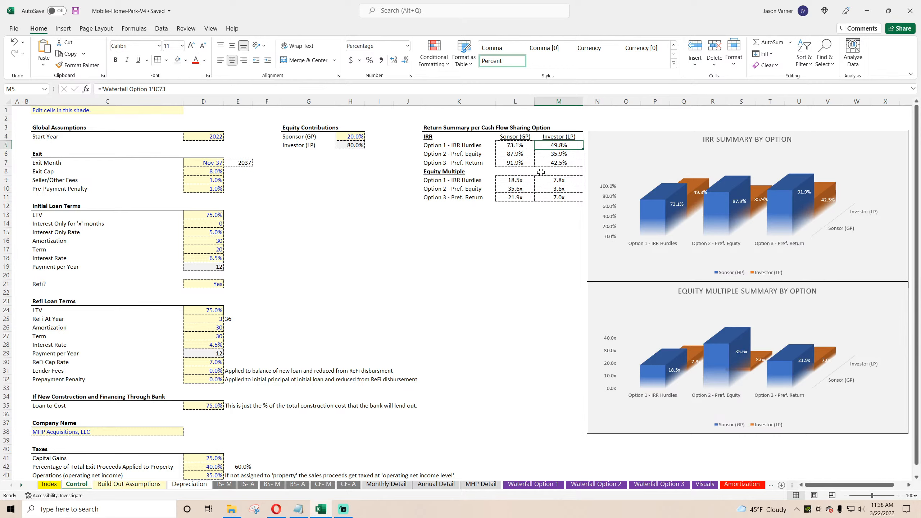
Review the financing lines from Refi Cash In to Sale of Company Stock on CF- A, return to Control and save the workbook
{"action": "left_click", "coordinate": [345, 488]}
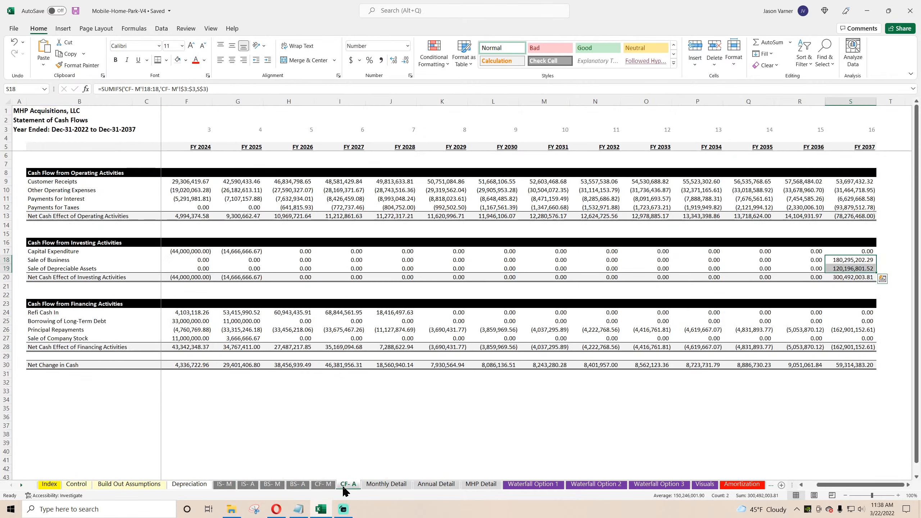
{"action": "left_click", "coordinate": [59, 316]}
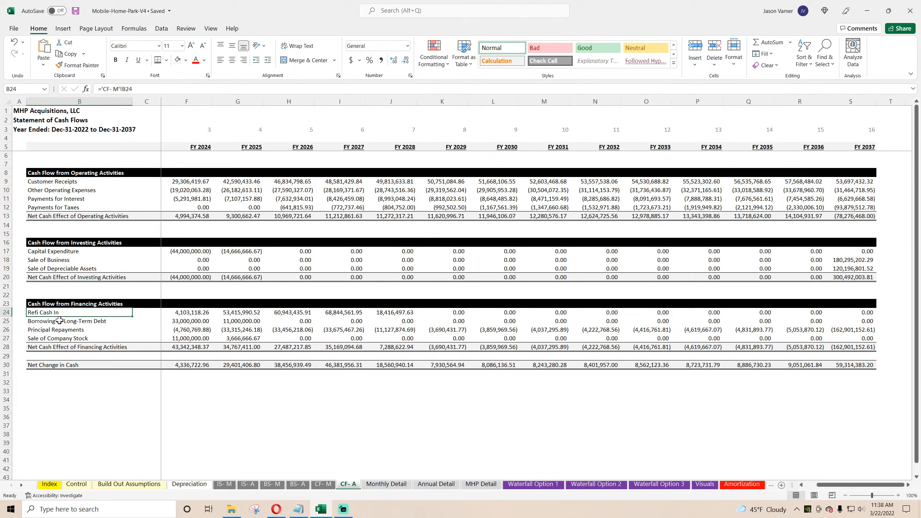
{"action": "left_click", "coordinate": [59, 321]}
{"action": "left_click", "coordinate": [61, 329]}
{"action": "left_click", "coordinate": [62, 338]}
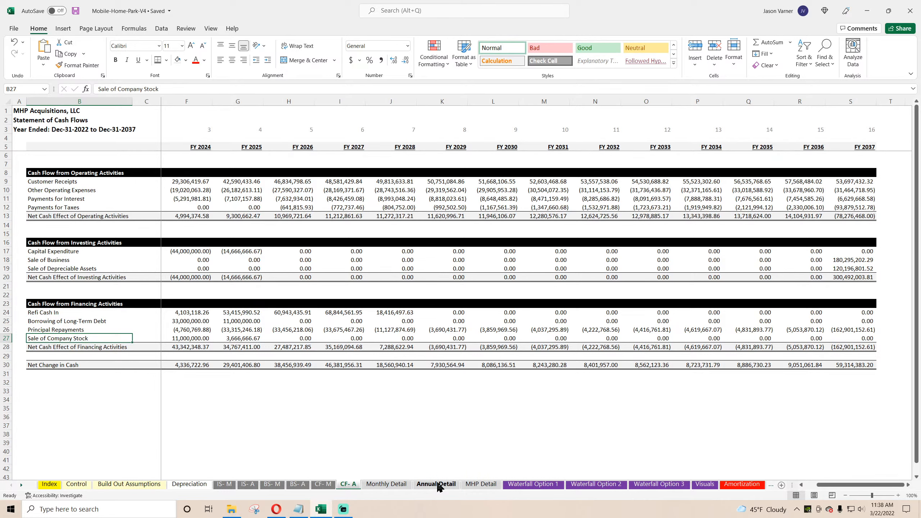
{"action": "left_click", "coordinate": [77, 484]}
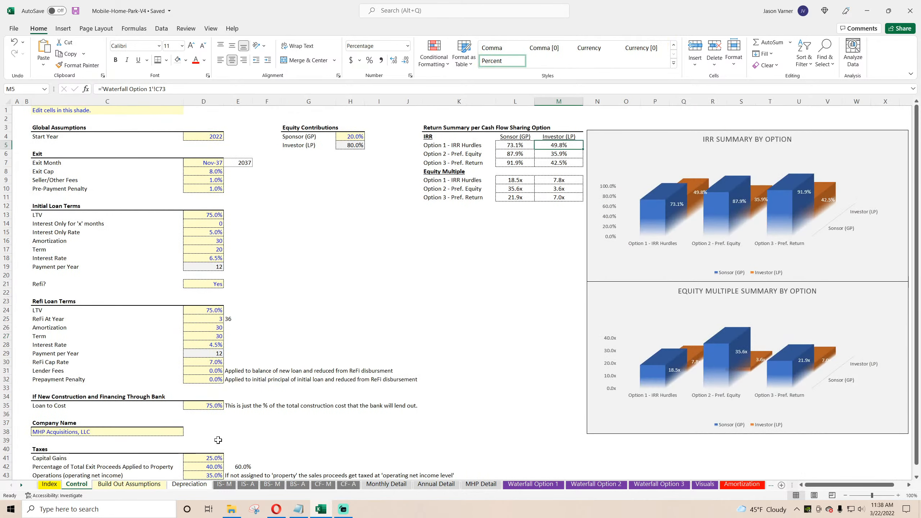
{"action": "left_click", "coordinate": [75, 11]}
Switch to the Opera browser and look through the template list on the smarthelping site's Industry page
{"action": "left_click", "coordinate": [277, 509]}
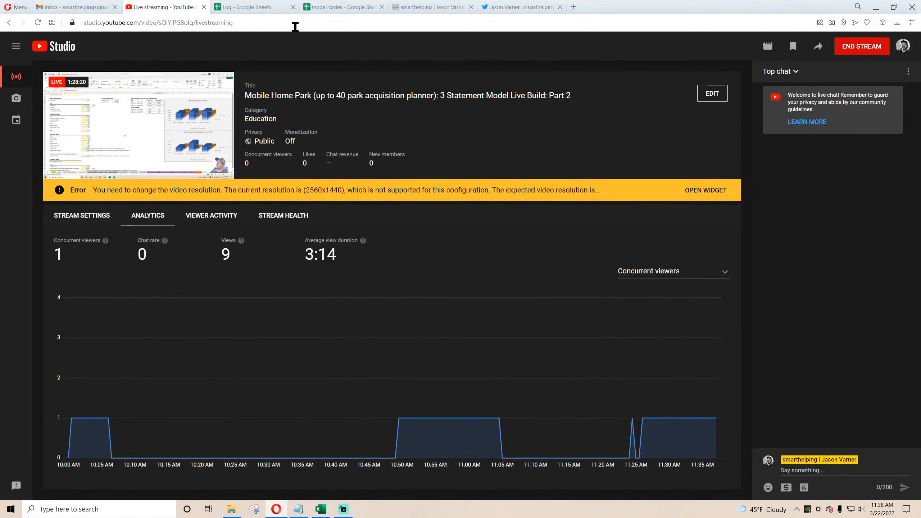
{"action": "left_click", "coordinate": [444, 5]}
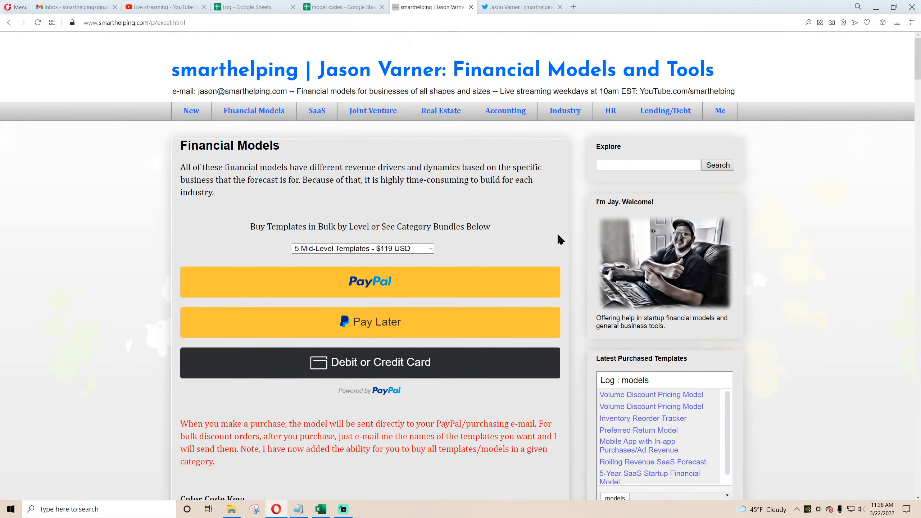
{"action": "left_click", "coordinate": [568, 112]}
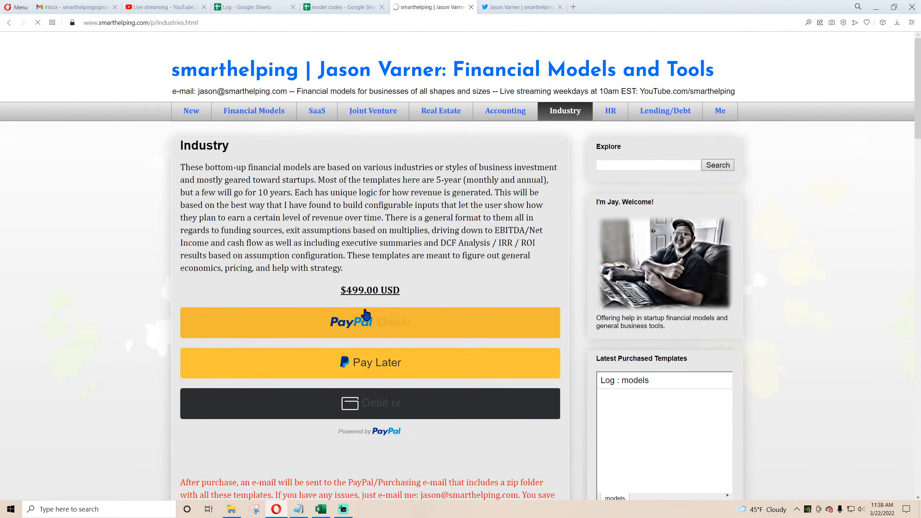
{"action": "scroll", "coordinate": [364, 316], "scroll_direction": "down", "scroll_amount": 10}
{"action": "scroll", "coordinate": [228, 206], "scroll_direction": "down", "scroll_amount": 15}
{"action": "scroll", "coordinate": [237, 272], "scroll_direction": "up", "scroll_amount": 7}
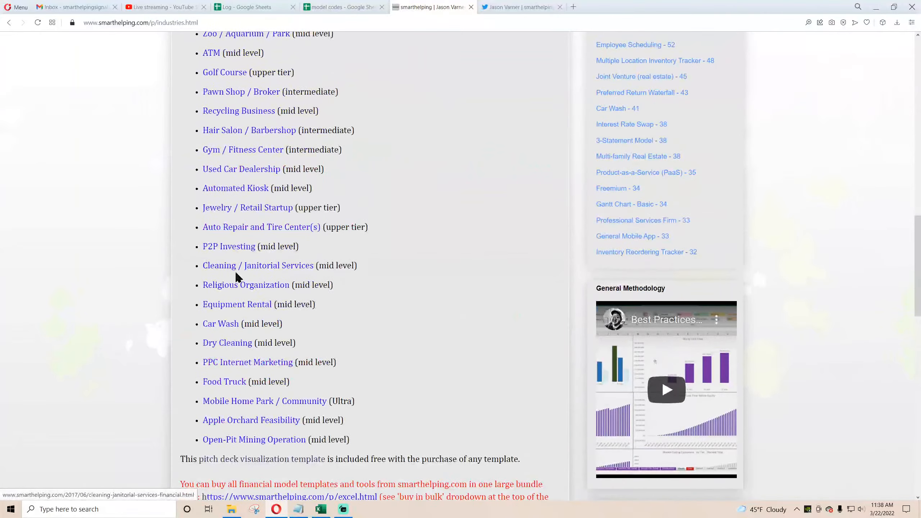
Open the Mobile Home Park / Community model page and look through its description
{"action": "left_click", "coordinate": [243, 402]}
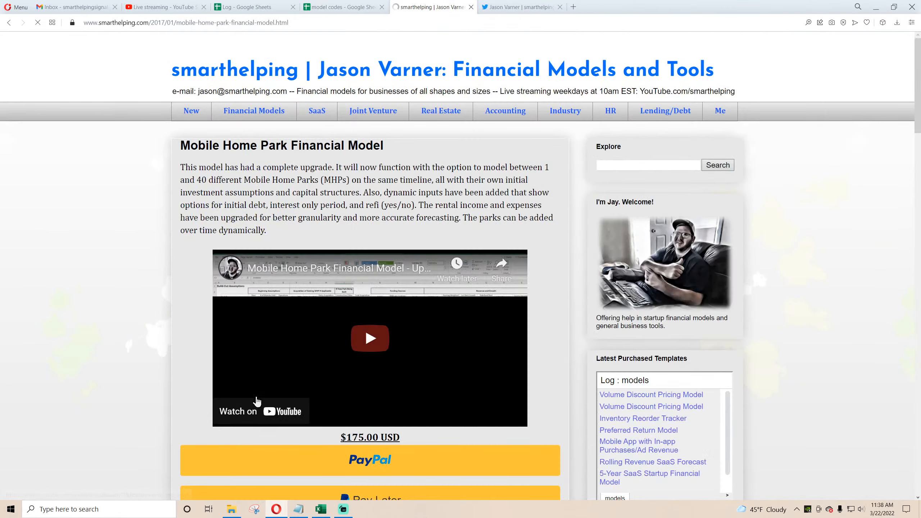
{"action": "scroll", "coordinate": [359, 292], "scroll_direction": "down", "scroll_amount": 4}
{"action": "scroll", "coordinate": [358, 292], "scroll_direction": "down", "scroll_amount": 4}
{"action": "scroll", "coordinate": [359, 292], "scroll_direction": "up", "scroll_amount": 8}
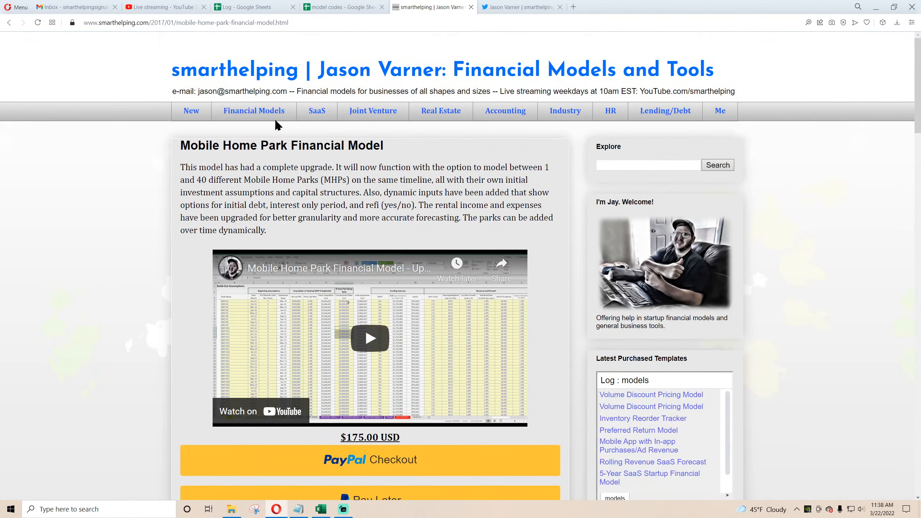
Open the Financial Models page and review the bulk template purchase options and the color code key's price levels
{"action": "left_click", "coordinate": [254, 110]}
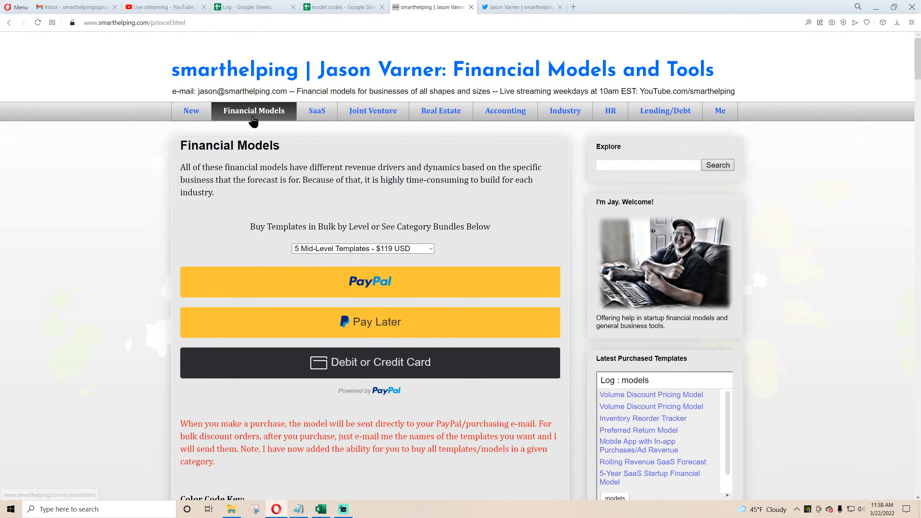
{"action": "left_click", "coordinate": [392, 249]}
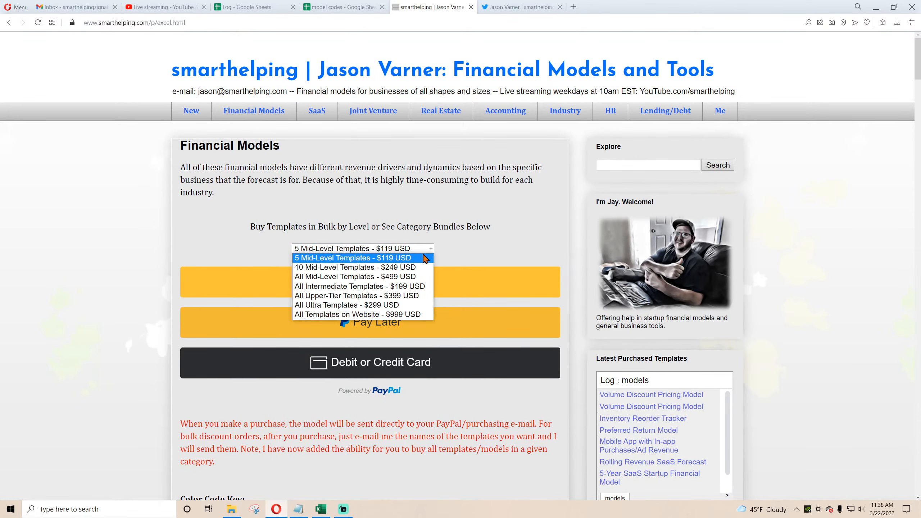
{"action": "scroll", "coordinate": [183, 336], "scroll_direction": "down", "scroll_amount": 4}
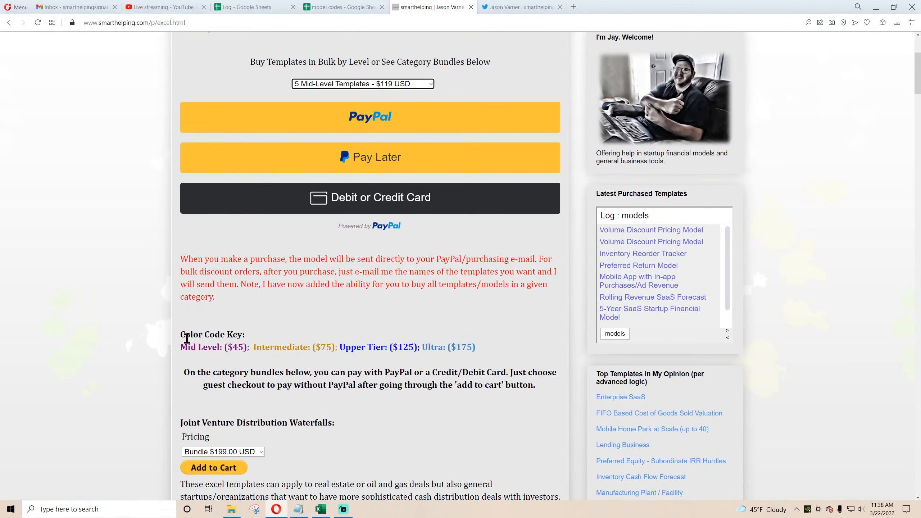
{"action": "left_click_drag", "start_coordinate": [198, 334], "coordinate": [376, 350]}
{"action": "left_click", "coordinate": [359, 349]}
{"action": "scroll", "coordinate": [349, 349], "scroll_direction": "up", "scroll_amount": 4}
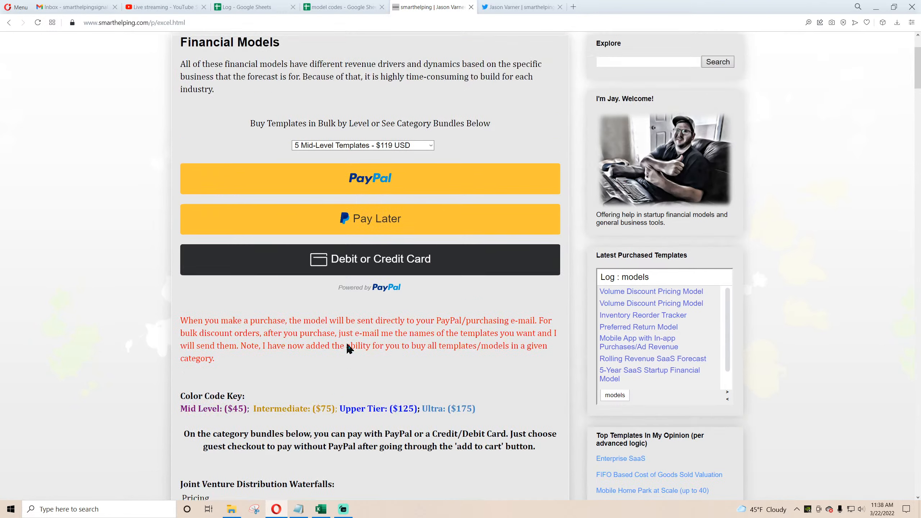
{"action": "left_click", "coordinate": [385, 249]}
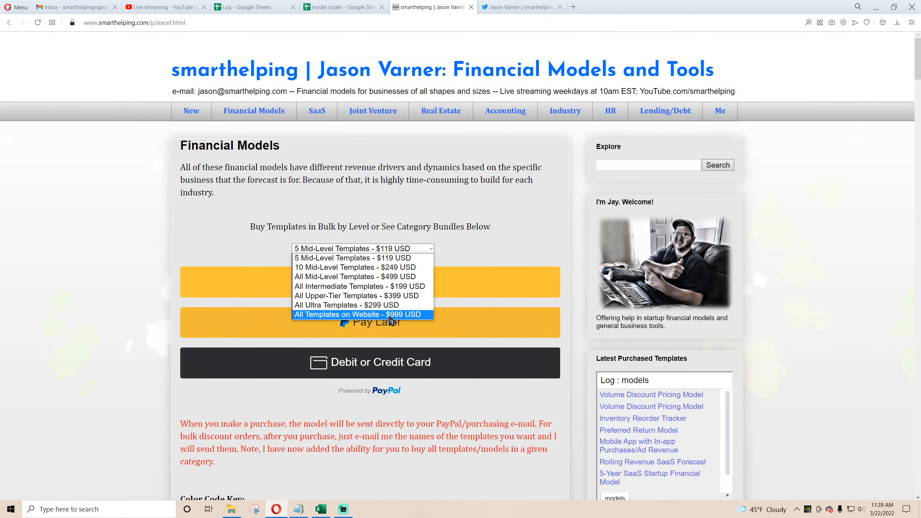
{"action": "left_click", "coordinate": [488, 228]}
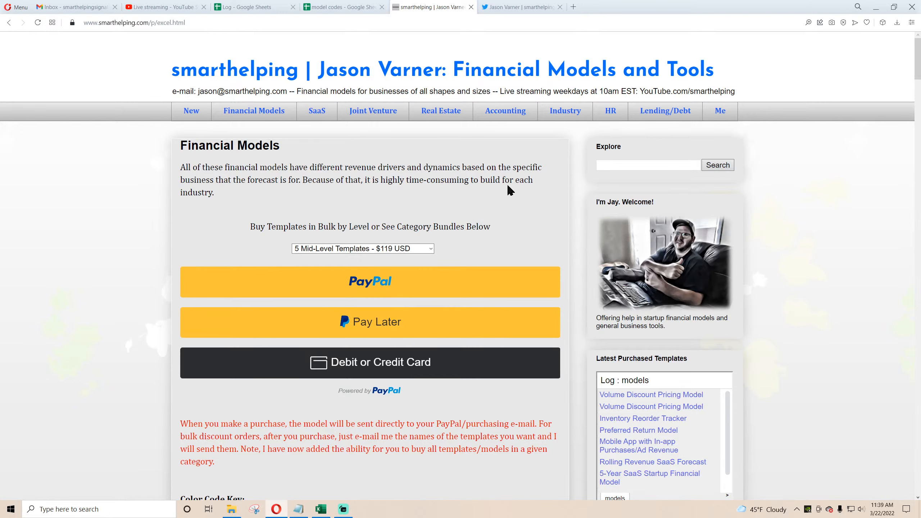
Look through the category bundles and industry-specific templates on the Financial Models page, and return to its beginning
{"action": "scroll", "coordinate": [115, 266], "scroll_direction": "down", "scroll_amount": 6}
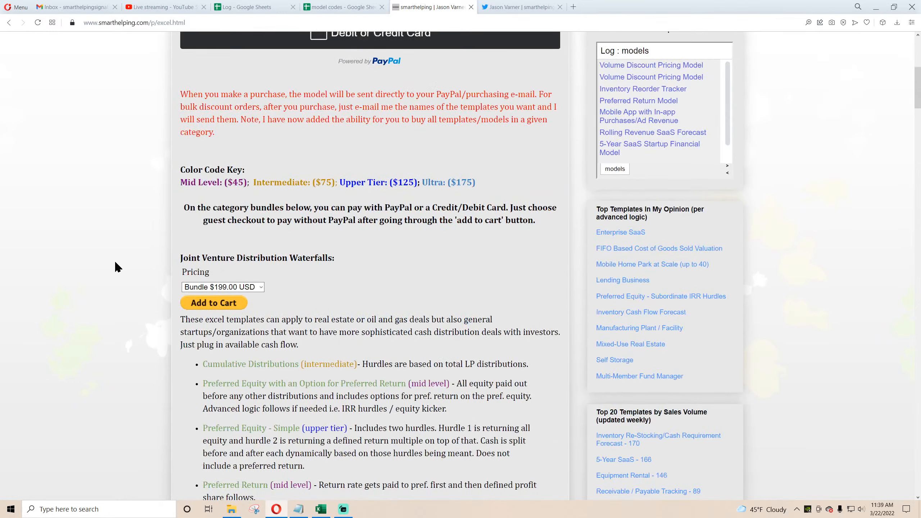
{"action": "scroll", "coordinate": [118, 260], "scroll_direction": "down", "scroll_amount": 15}
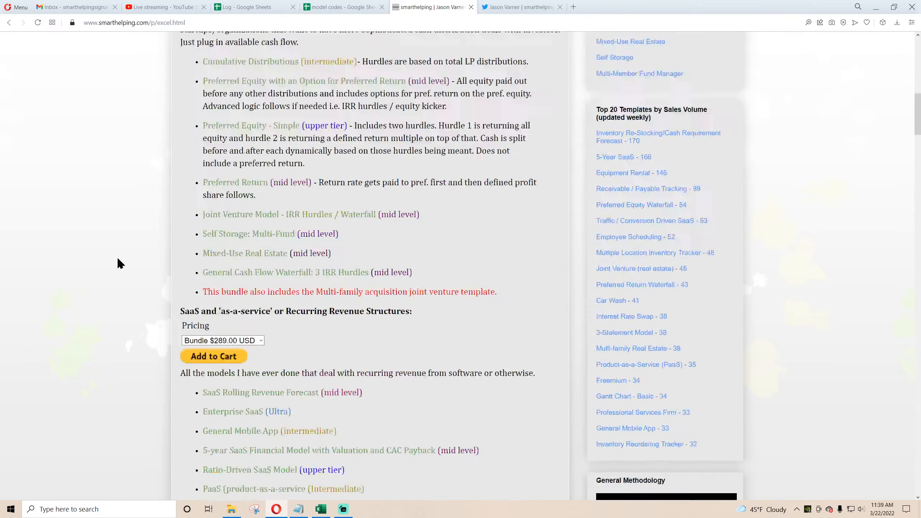
{"action": "scroll", "coordinate": [121, 264], "scroll_direction": "down", "scroll_amount": 5}
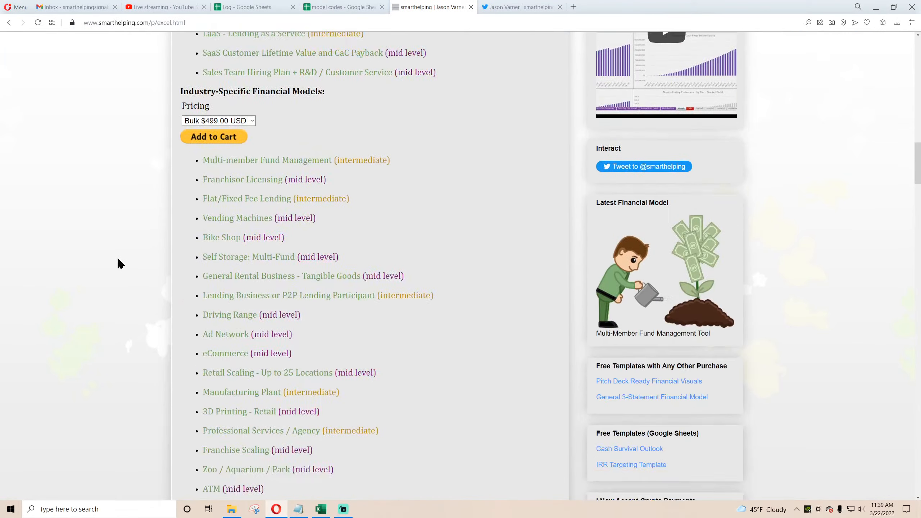
{"action": "key", "text": "Home"}
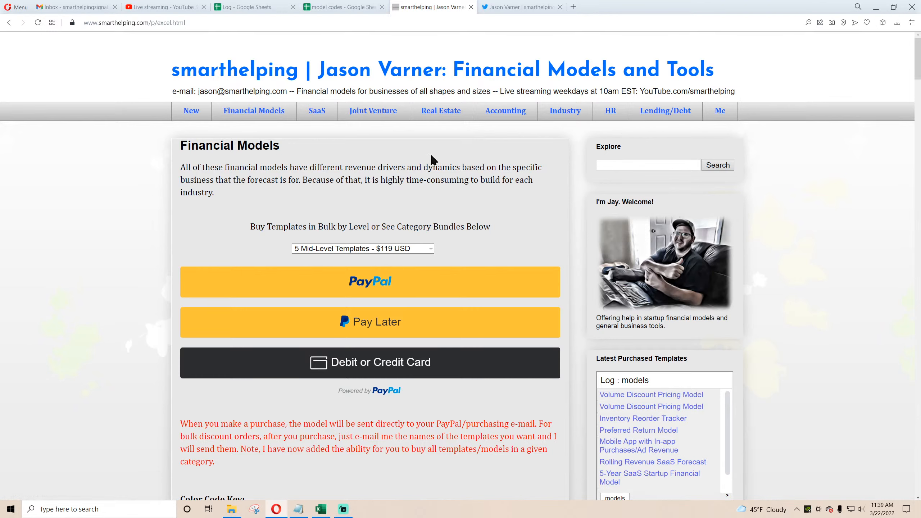
{"action": "scroll", "coordinate": [17, 206], "scroll_direction": "down", "scroll_amount": 5}
{"action": "scroll", "coordinate": [17, 205], "scroll_direction": "up", "scroll_amount": 5}
Switch back to the Mobile-Home-Park-V4 workbook in Excel and save it
{"action": "mouse_move", "coordinate": [350, 513]}
{"action": "left_click", "coordinate": [320, 508]}
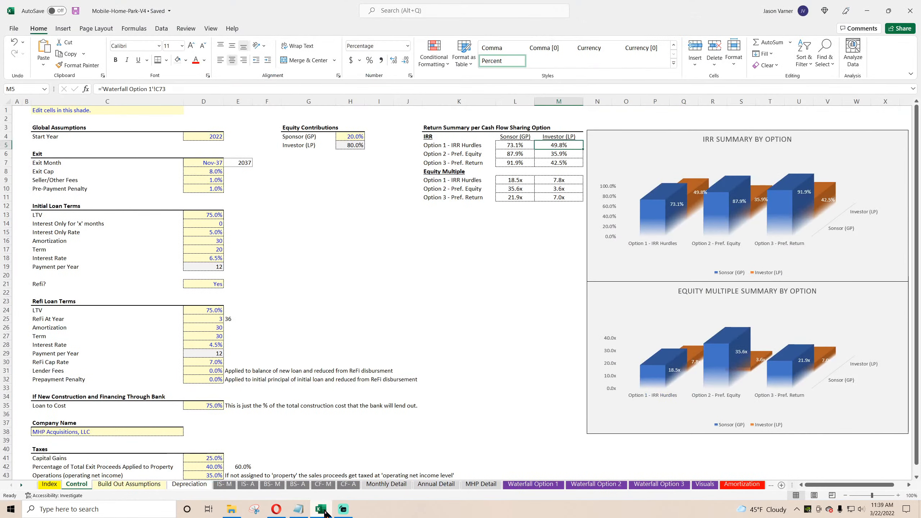
{"action": "left_click", "coordinate": [75, 10]}
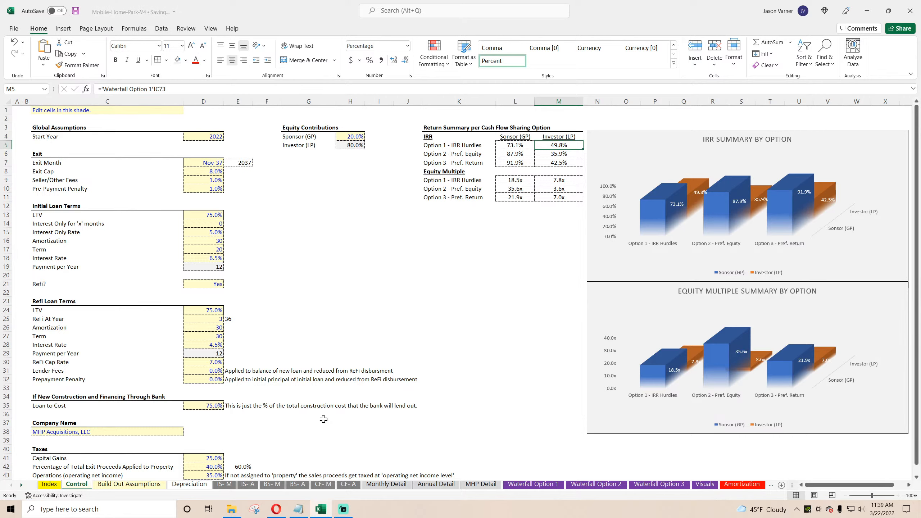
Look through the income statement and balance sheet worksheets, ending on the monthly income statement IS- M
{"action": "left_click", "coordinate": [233, 484]}
{"action": "left_click", "coordinate": [248, 485]}
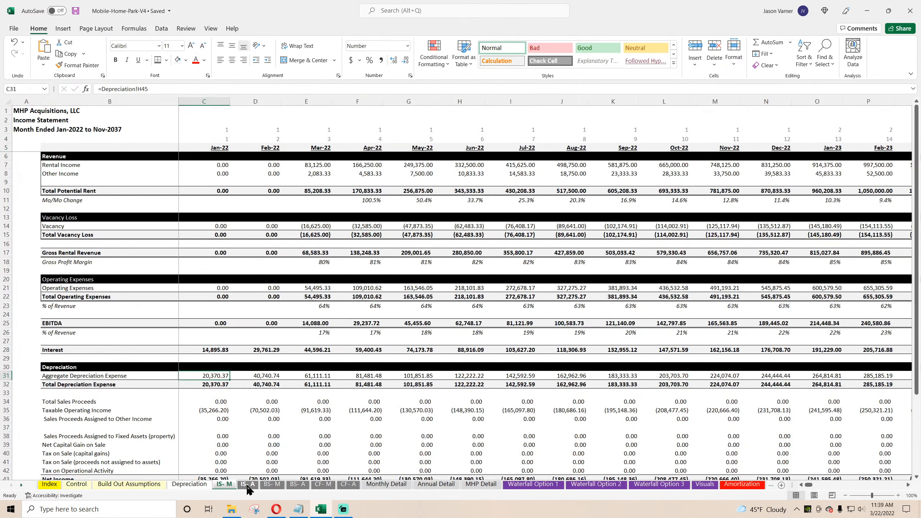
{"action": "left_click", "coordinate": [265, 488]}
{"action": "left_click", "coordinate": [225, 487]}
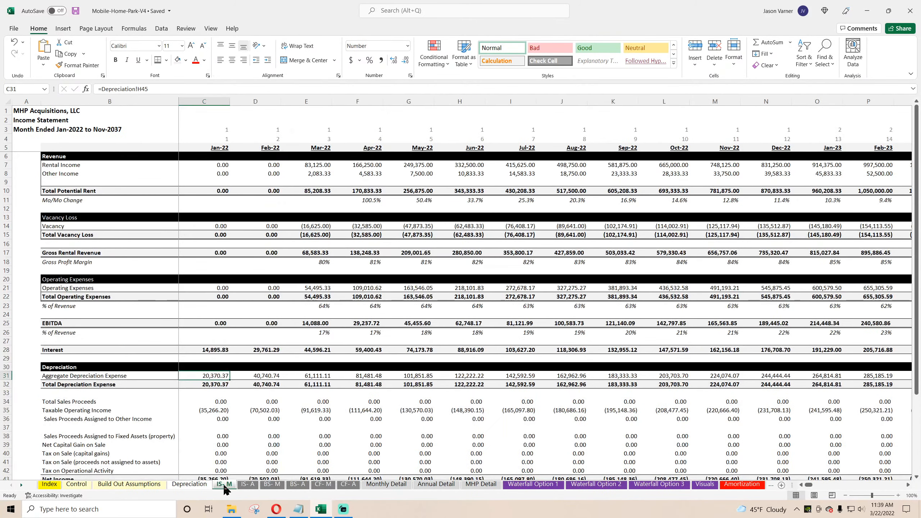